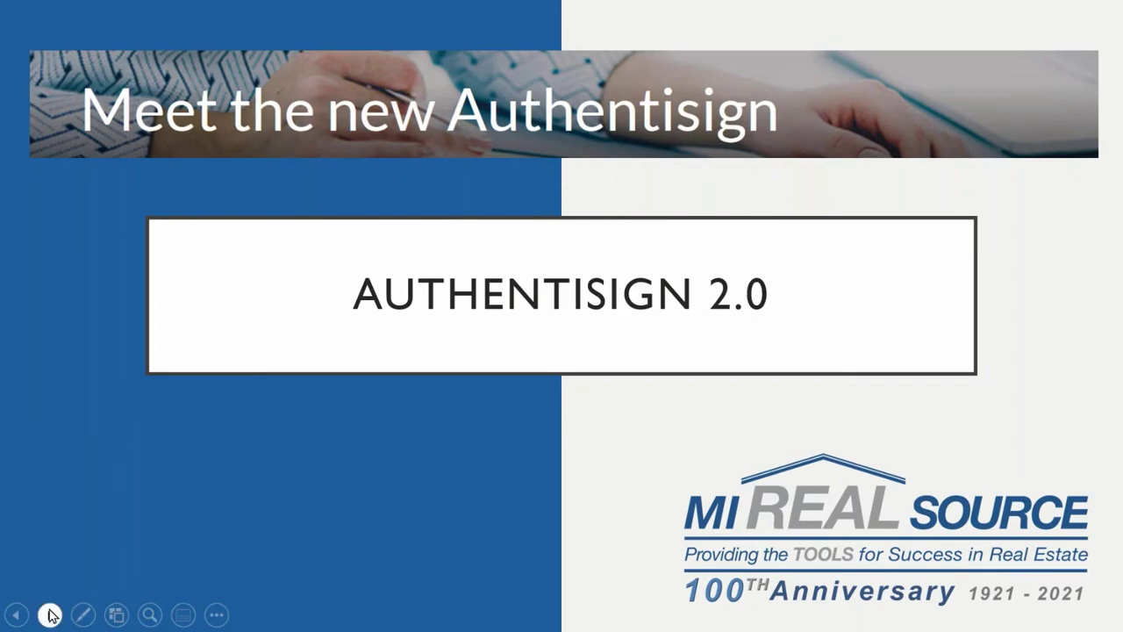
- Advance the slideshow from the Authentisign 2.0 title slide to the Quick start guide slide
click(50, 614)
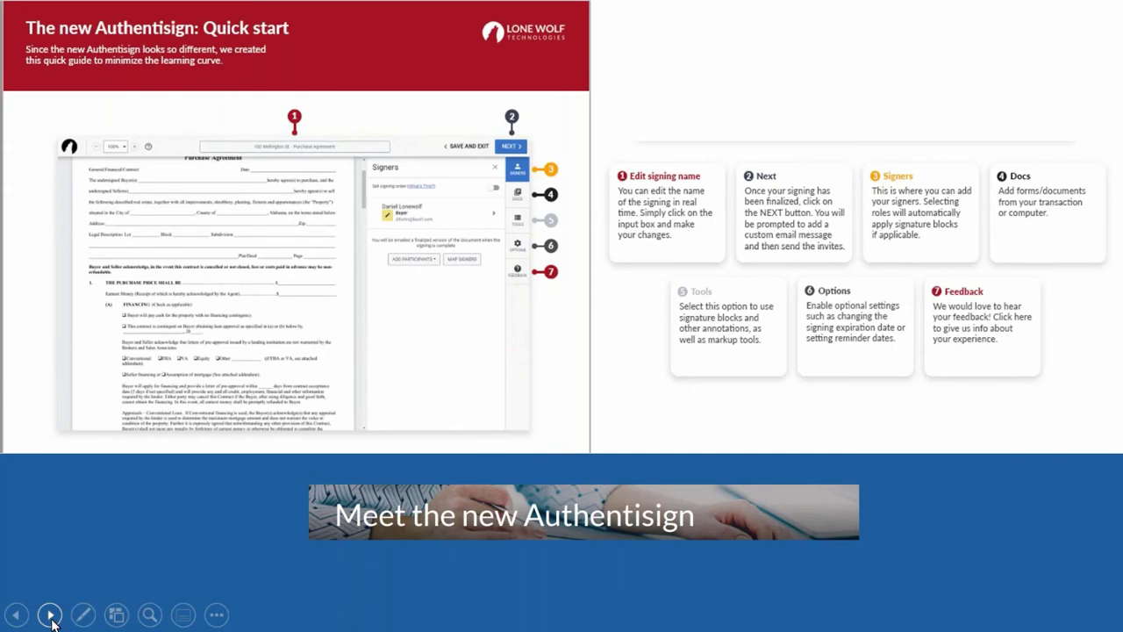
- Move on to the 'New Streamlined Easy to Use UI' slide with its 'So, what's new?' overview
click(50, 616)
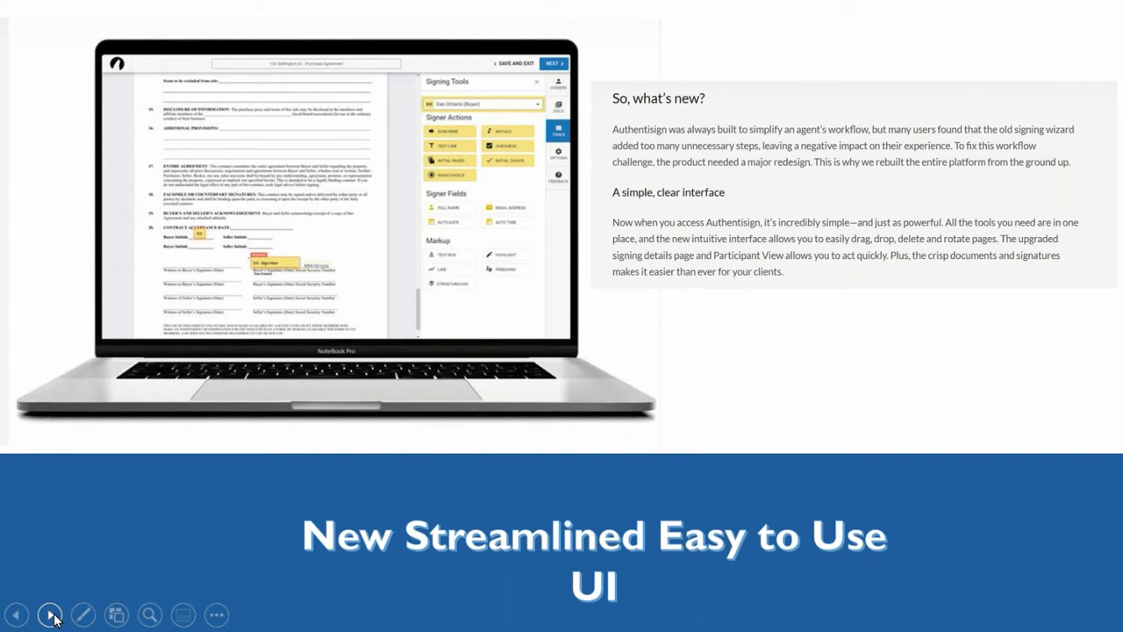
- Step past the Faster than ever slide to the 'New insights and signer feedback' slide
click(51, 615)
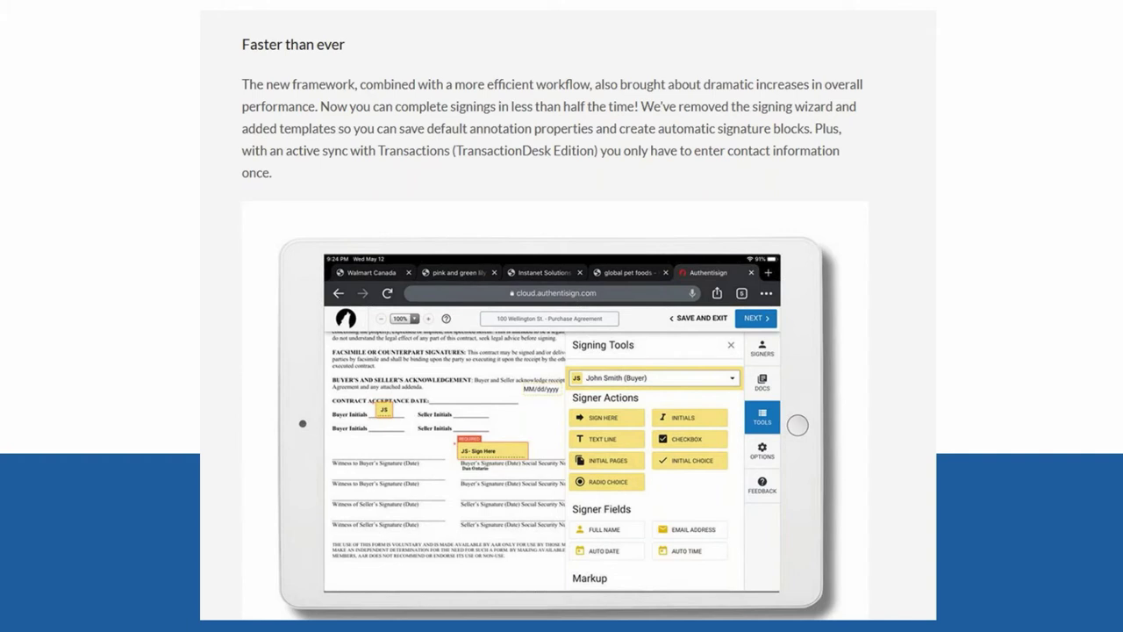
click(931, 301)
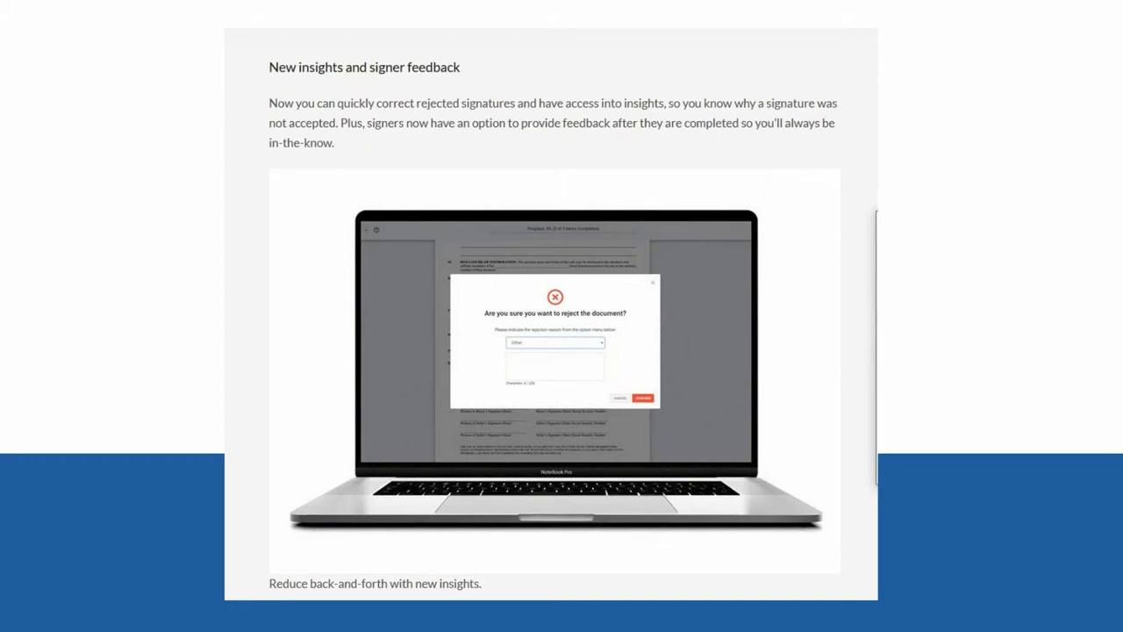
key(Right)
key(Right)
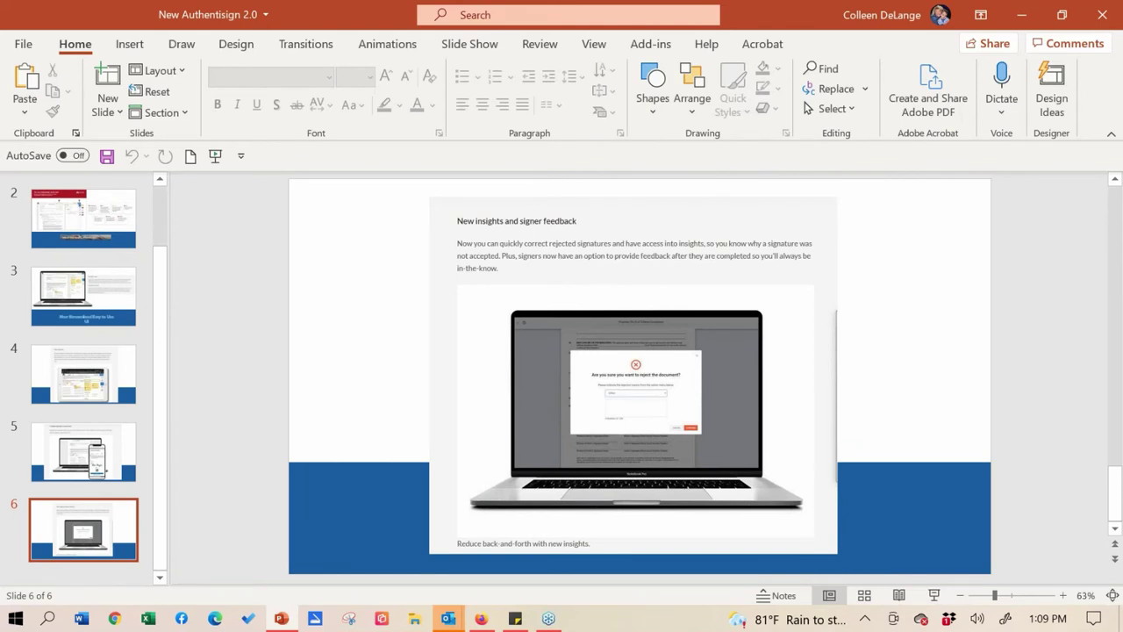
click(482, 619)
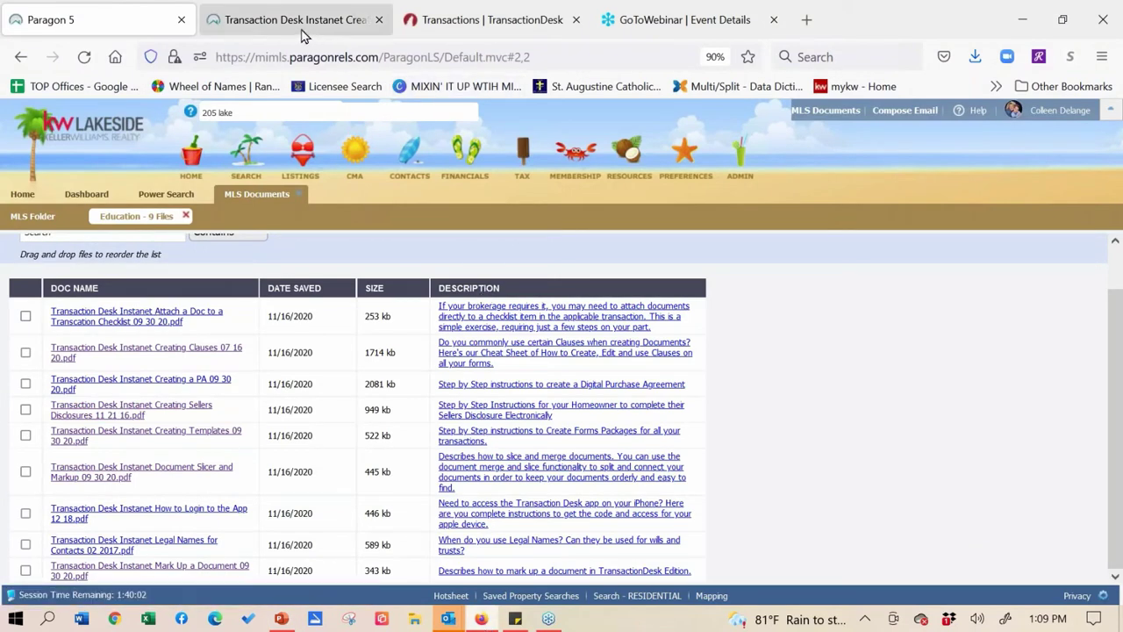
click(185, 217)
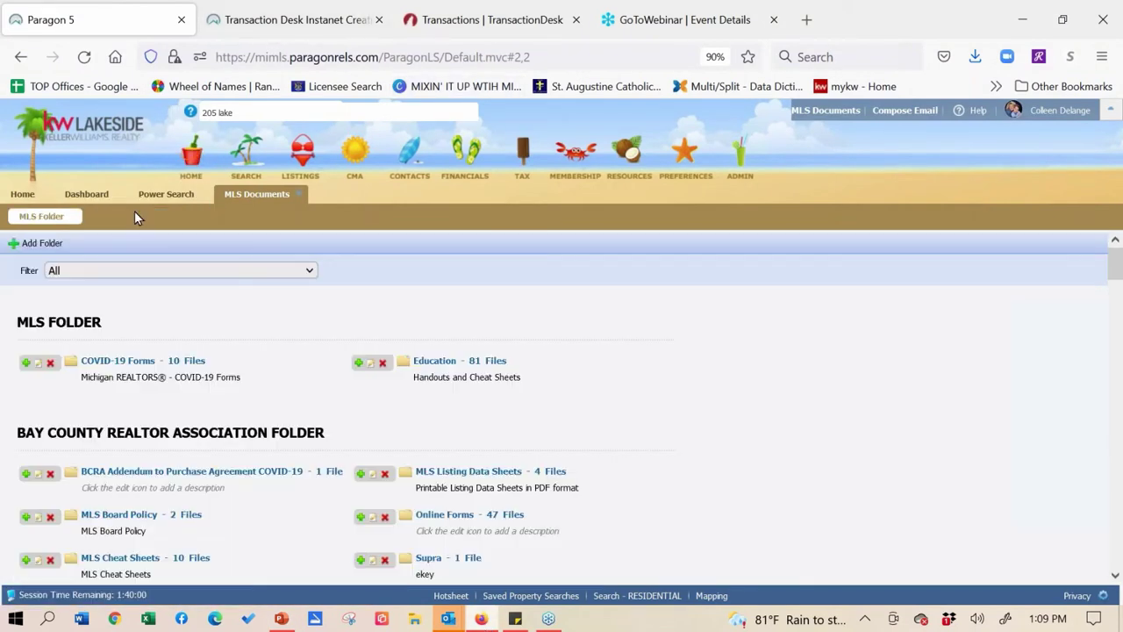
click(22, 194)
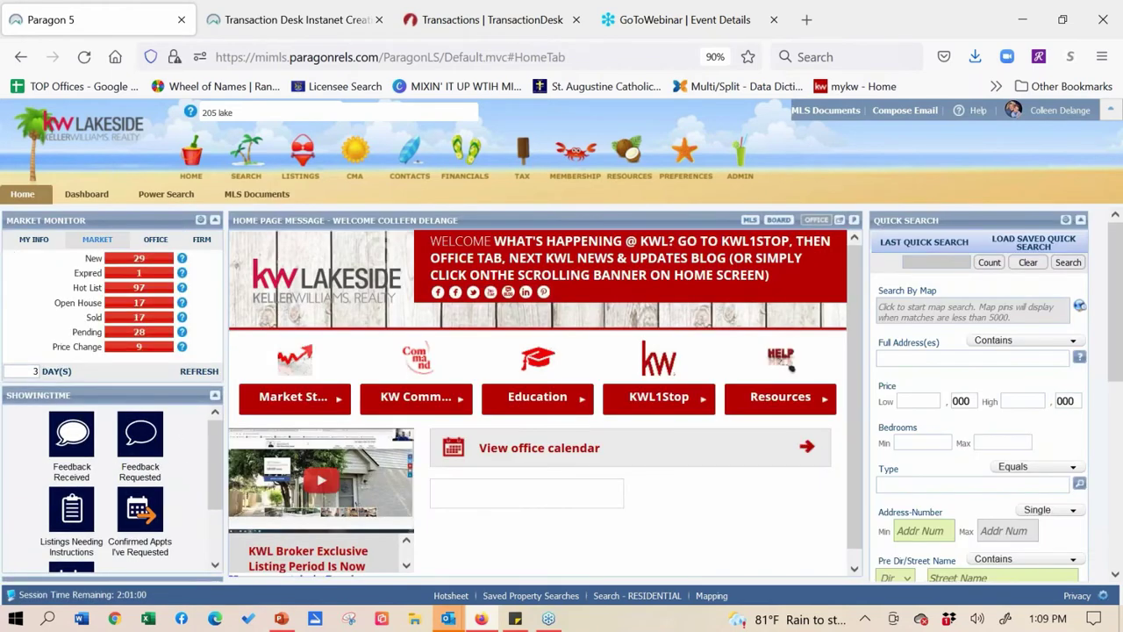
click(251, 114)
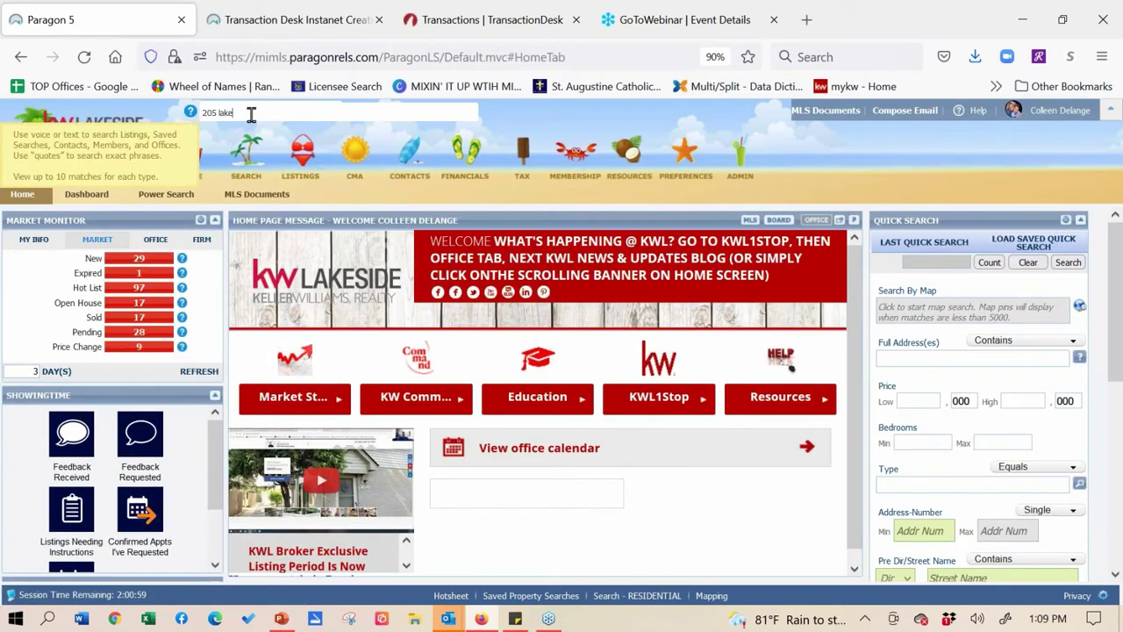
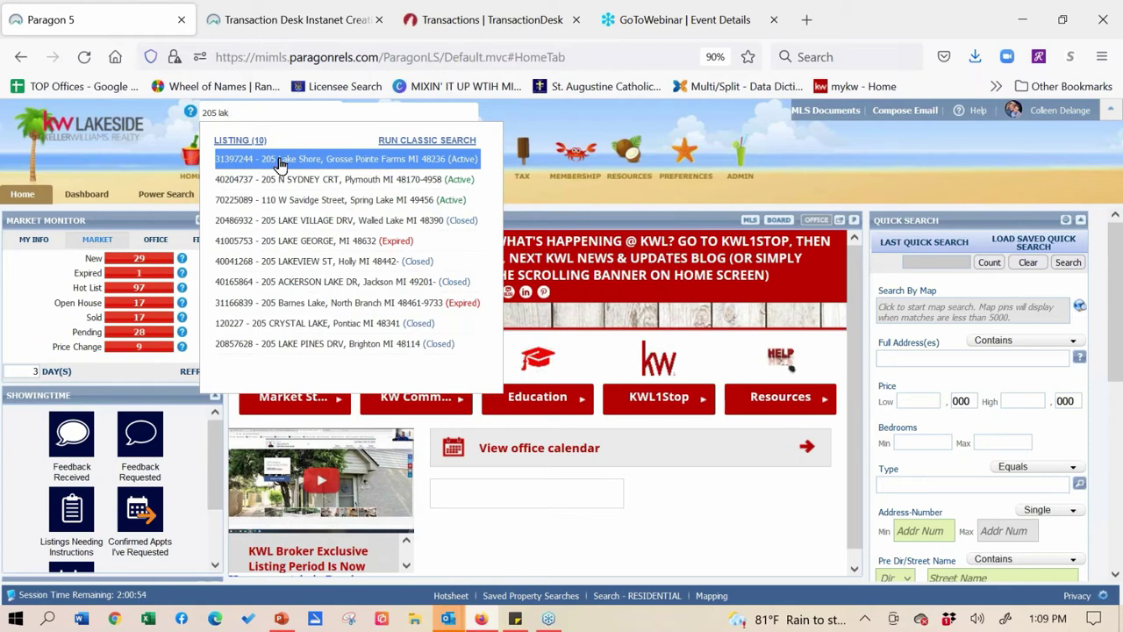
click(280, 165)
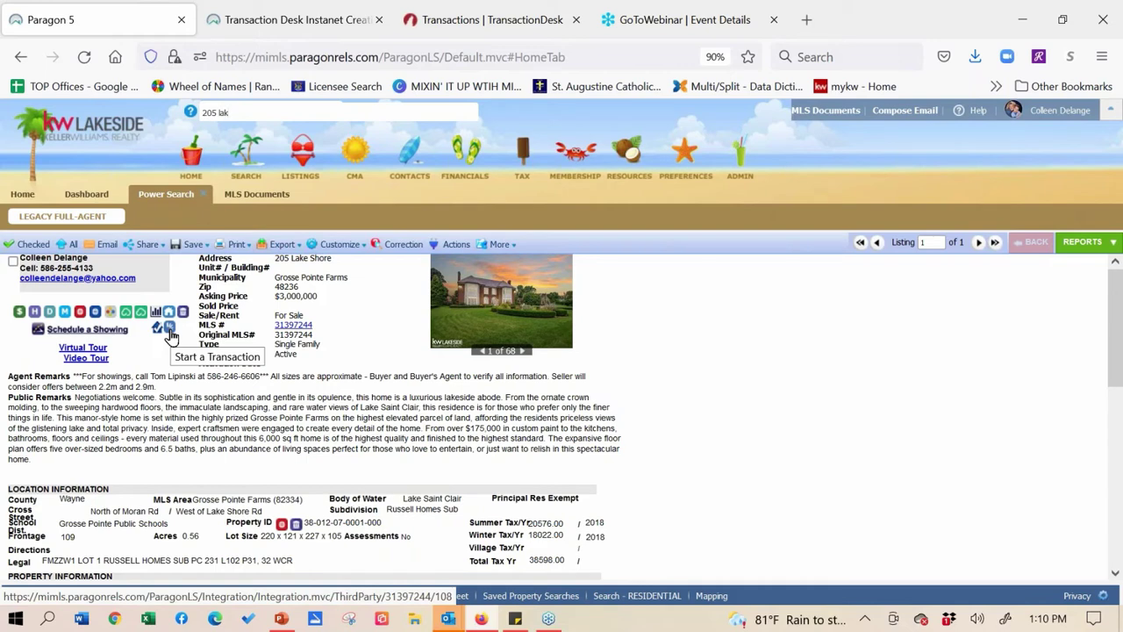
click(169, 330)
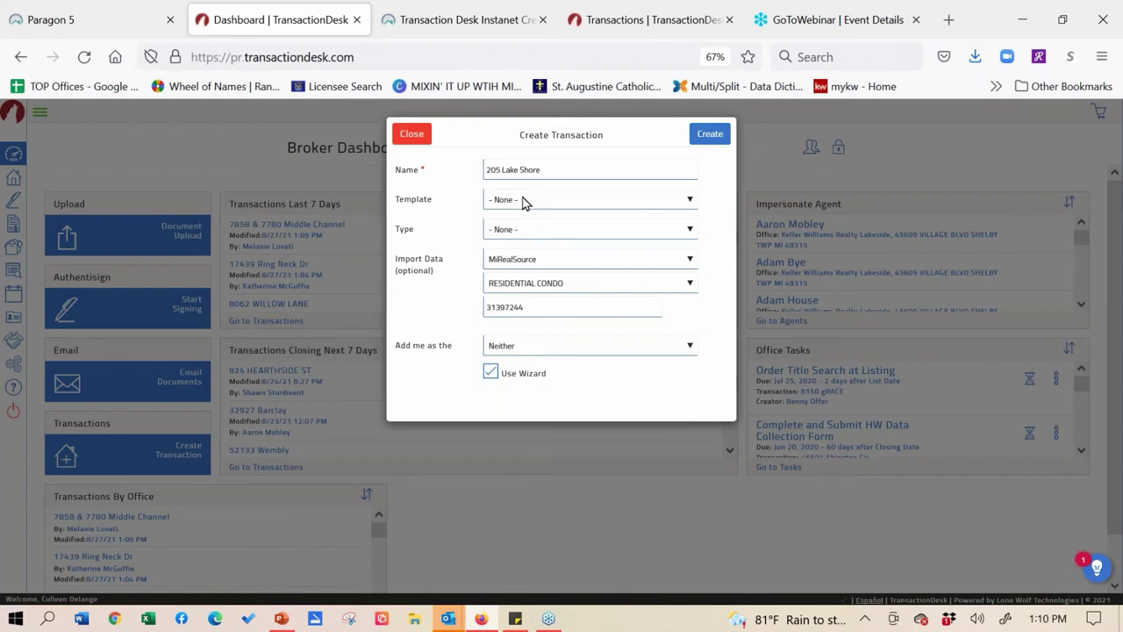
- Choose the KWL - Buyer Package template, add yourself as Selling Agent, and create the transaction
click(523, 201)
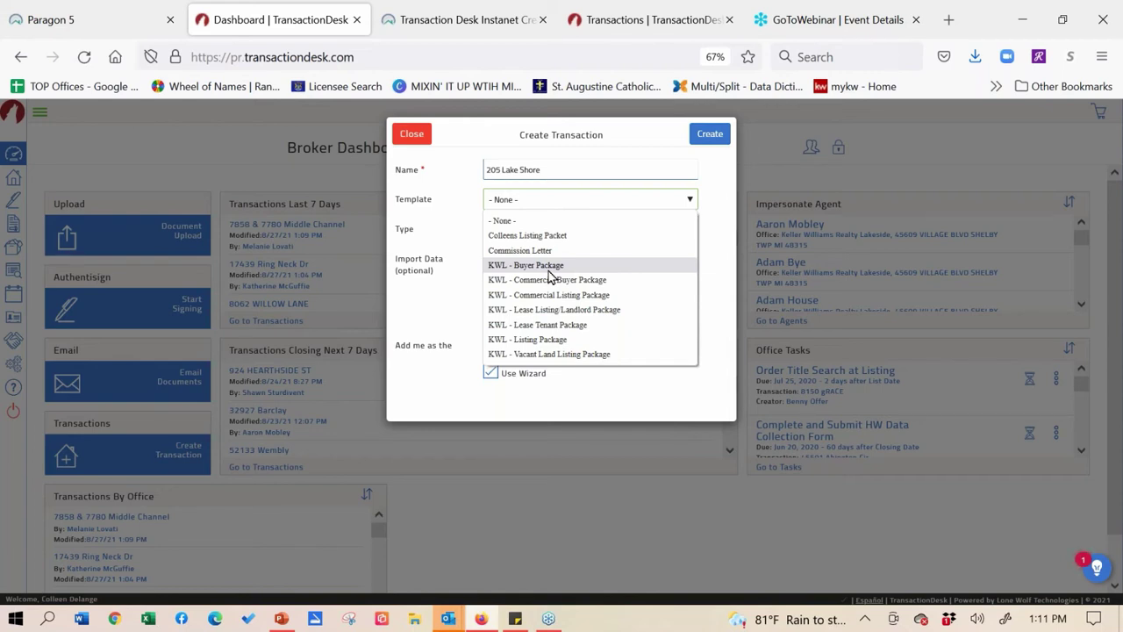
click(544, 265)
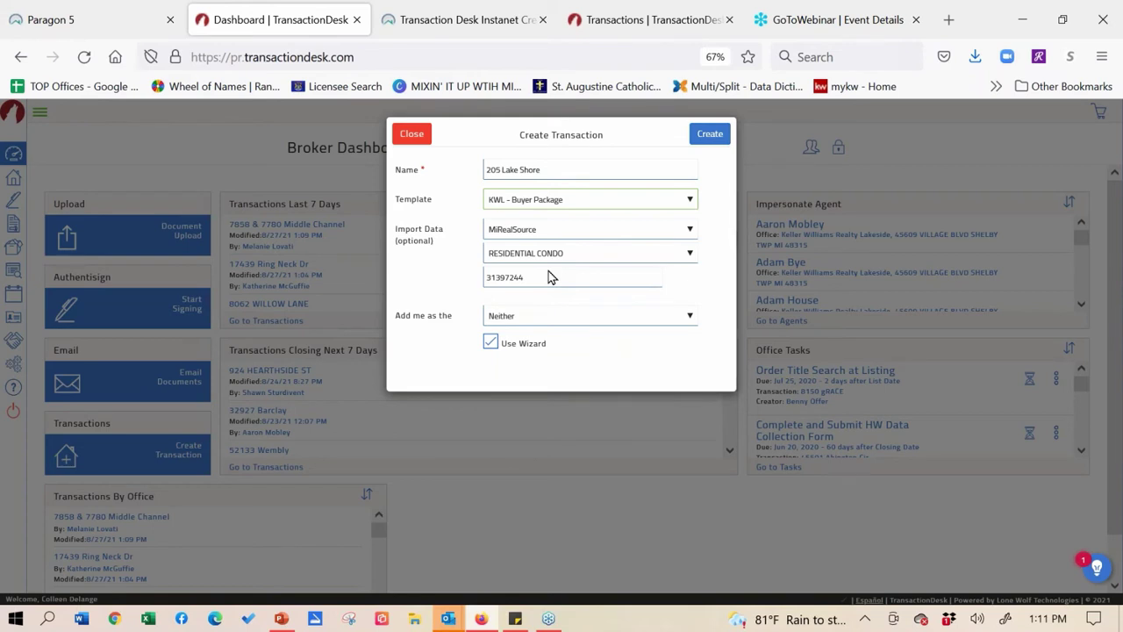
click(546, 321)
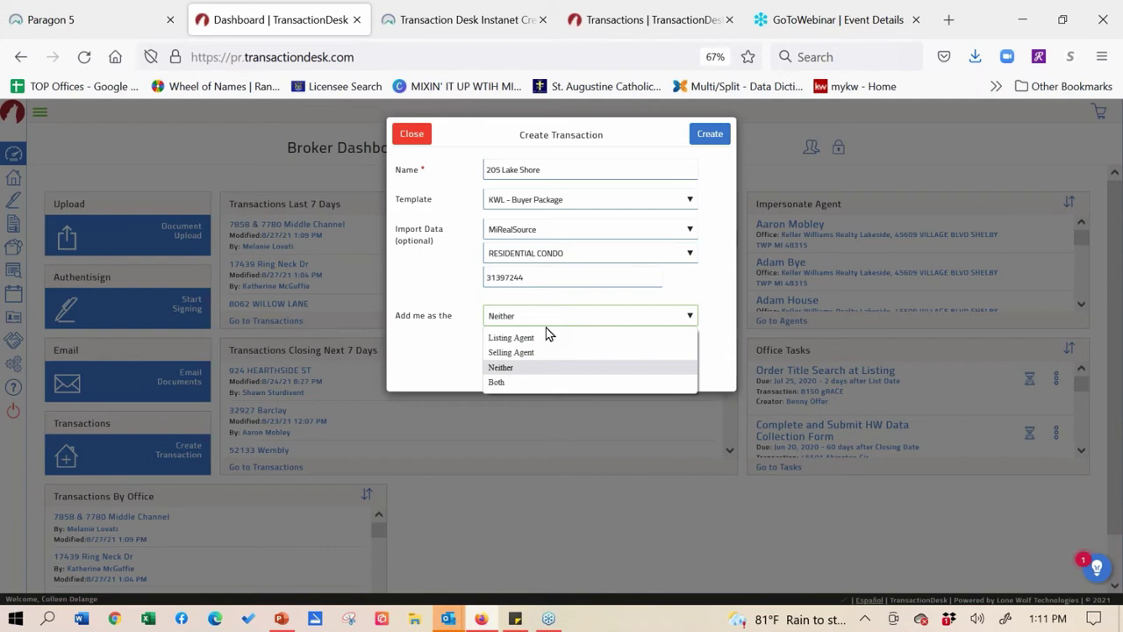
click(545, 354)
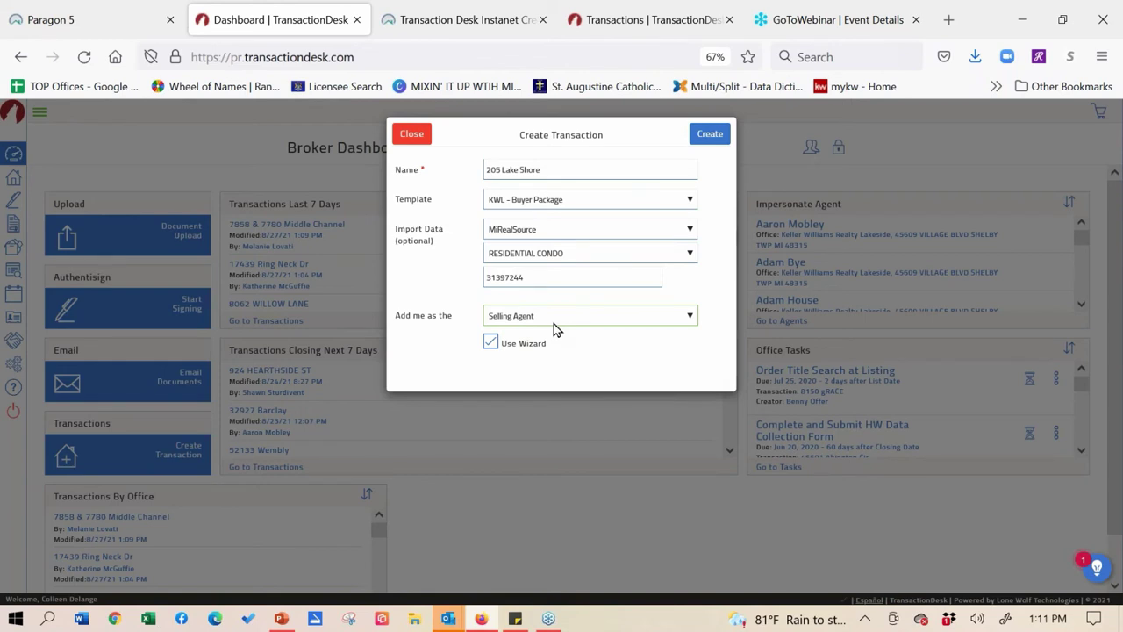
click(715, 139)
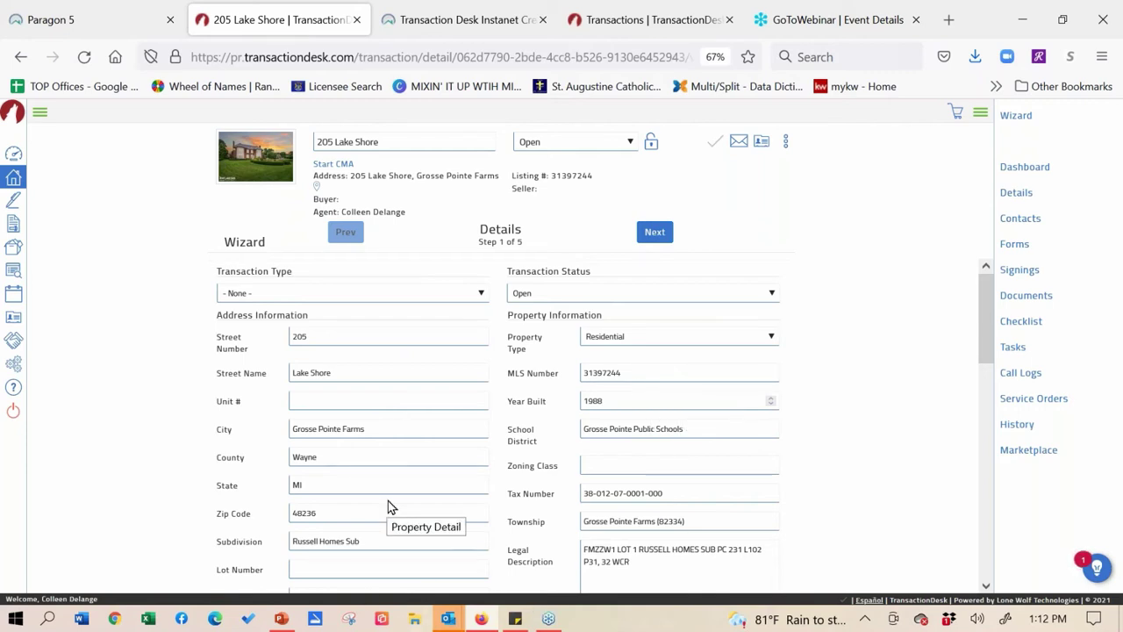
- Scroll the Details step down toward Purchase Information, past the imported listing data
drag(984, 344, 991, 414)
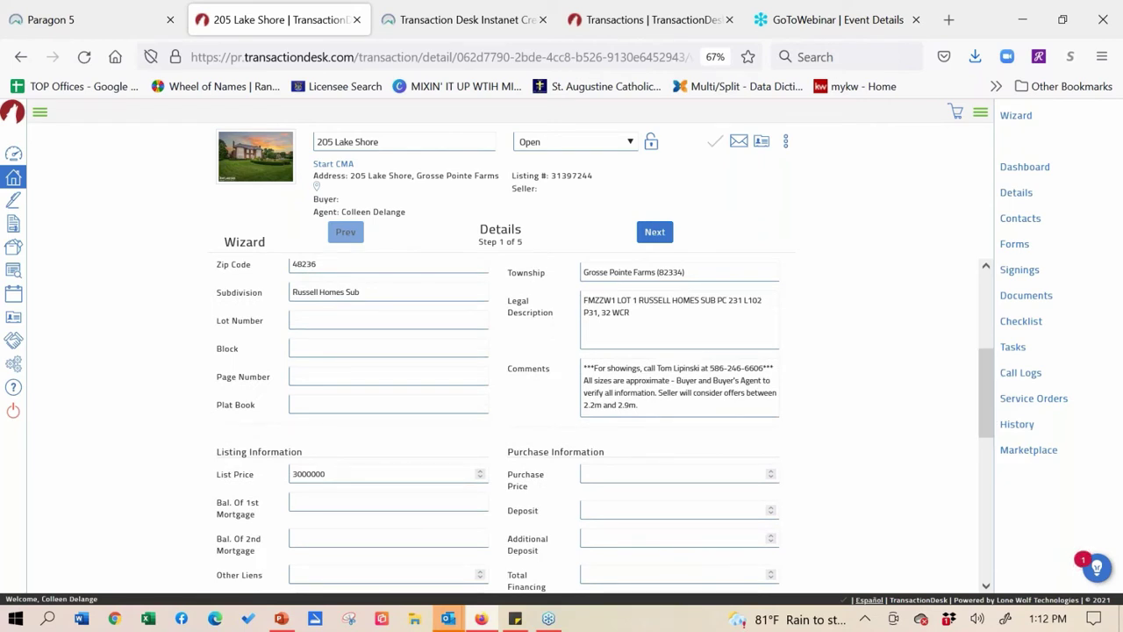
- Enter a Purchase Price of 3000000 and a Deposit of 20000
click(771, 479)
click(748, 474)
text(3000000)
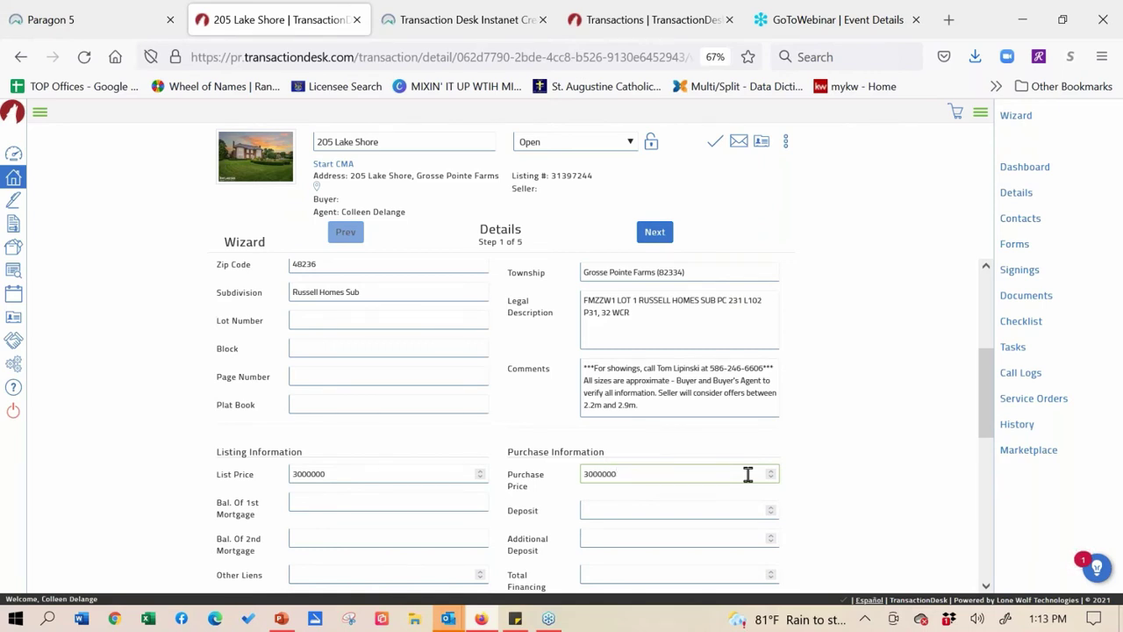
click(691, 510)
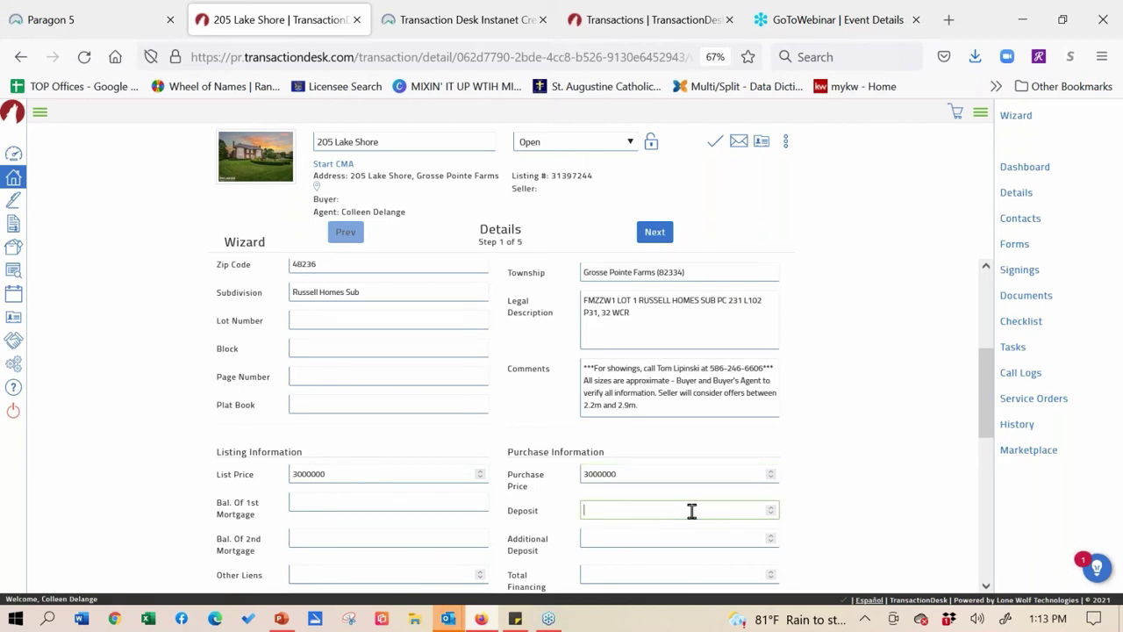
text(2000)
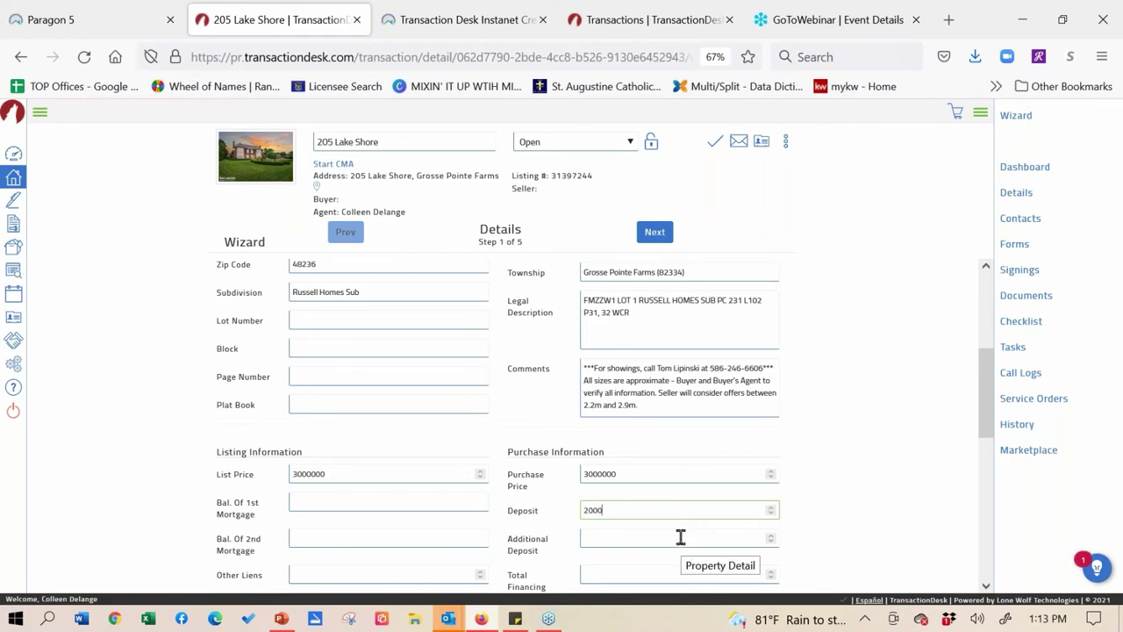
text(0)
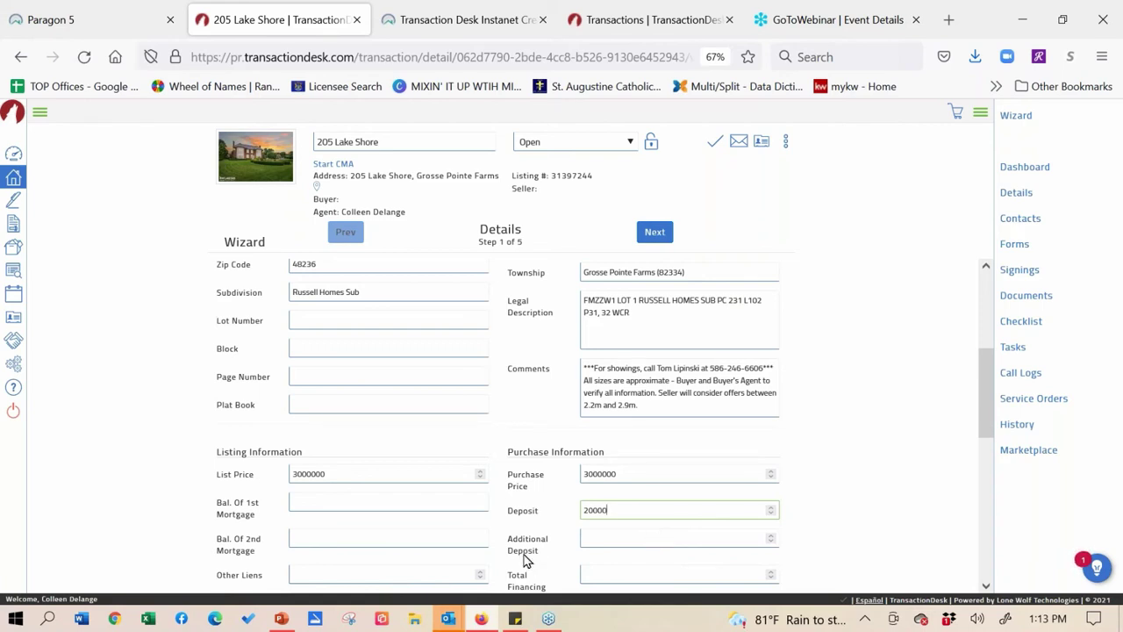
drag(984, 386, 984, 422)
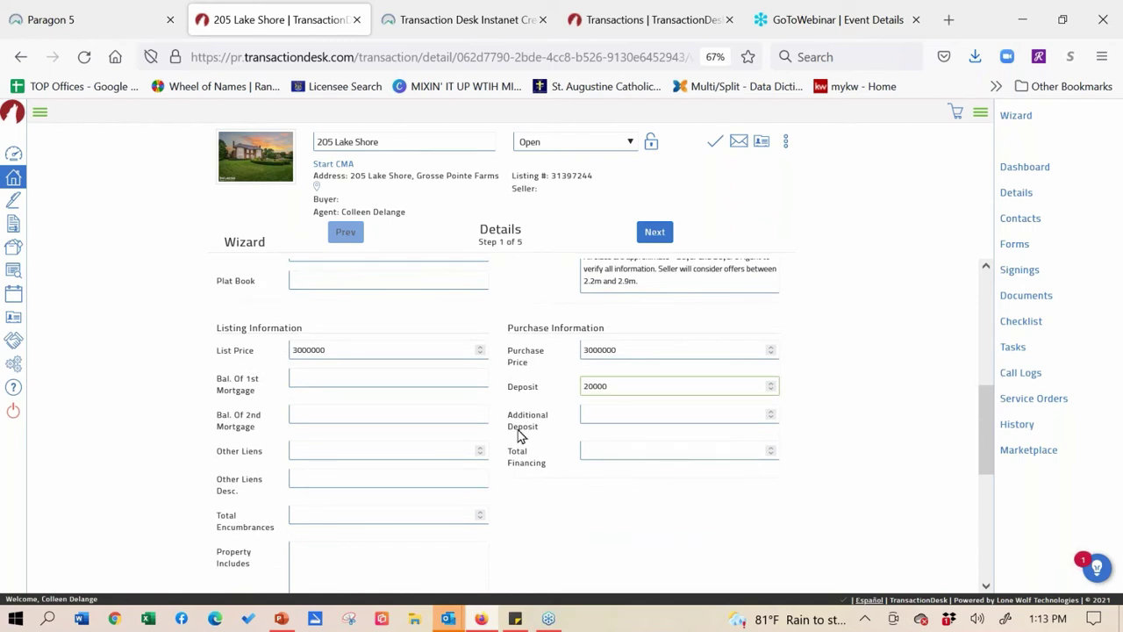
drag(984, 415, 994, 363)
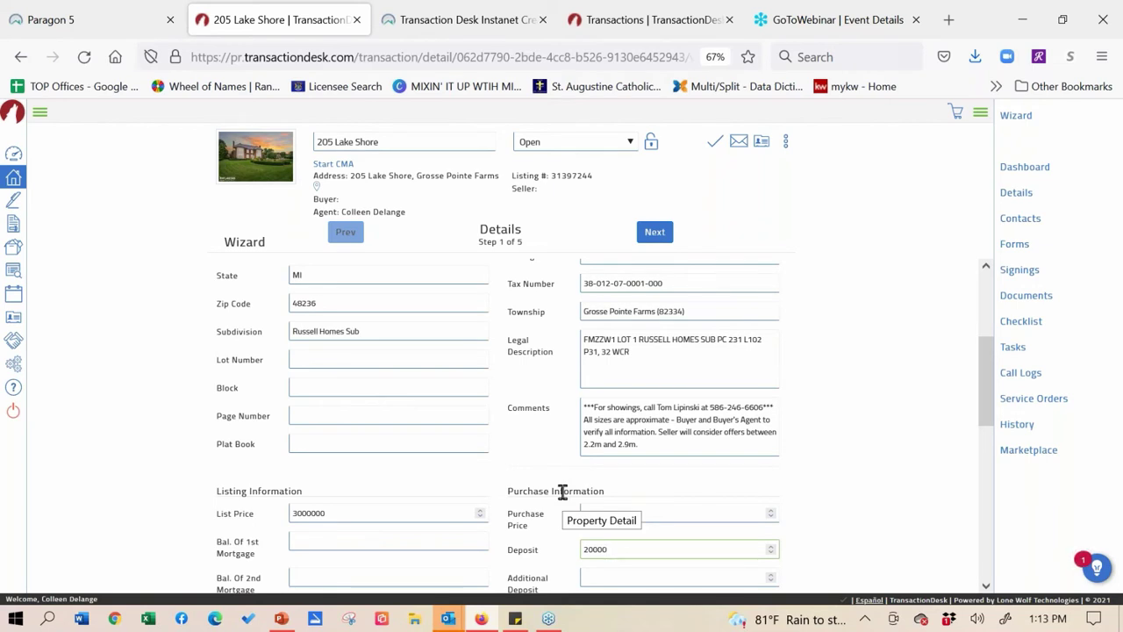
- Fill the Property Includes field with 'Stove, Range, Micro'
drag(986, 351, 993, 414)
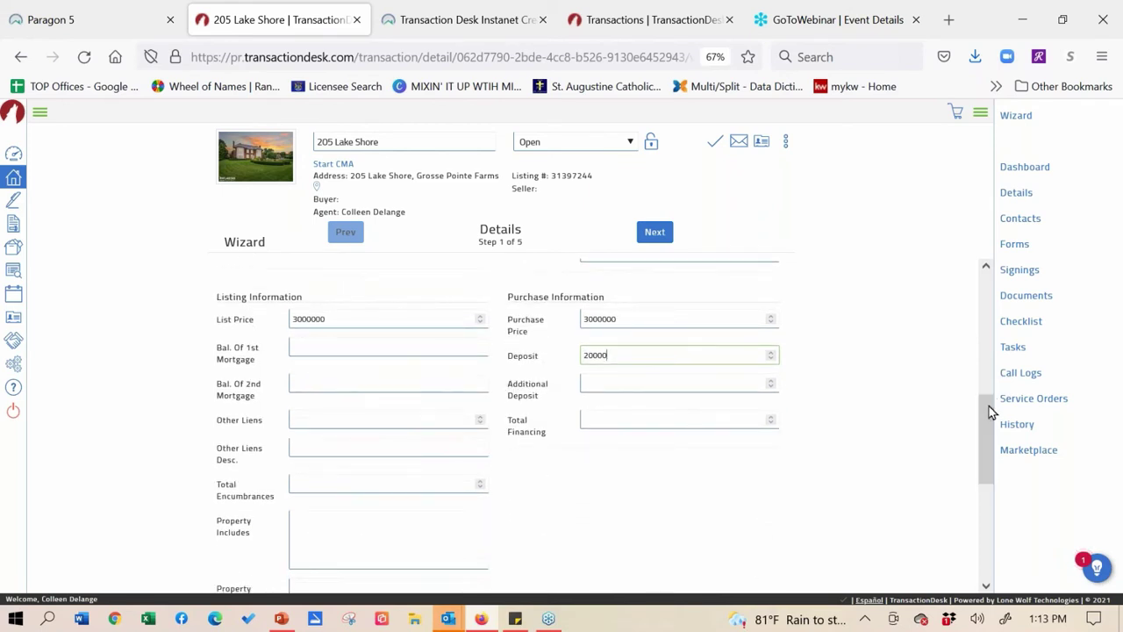
click(337, 523)
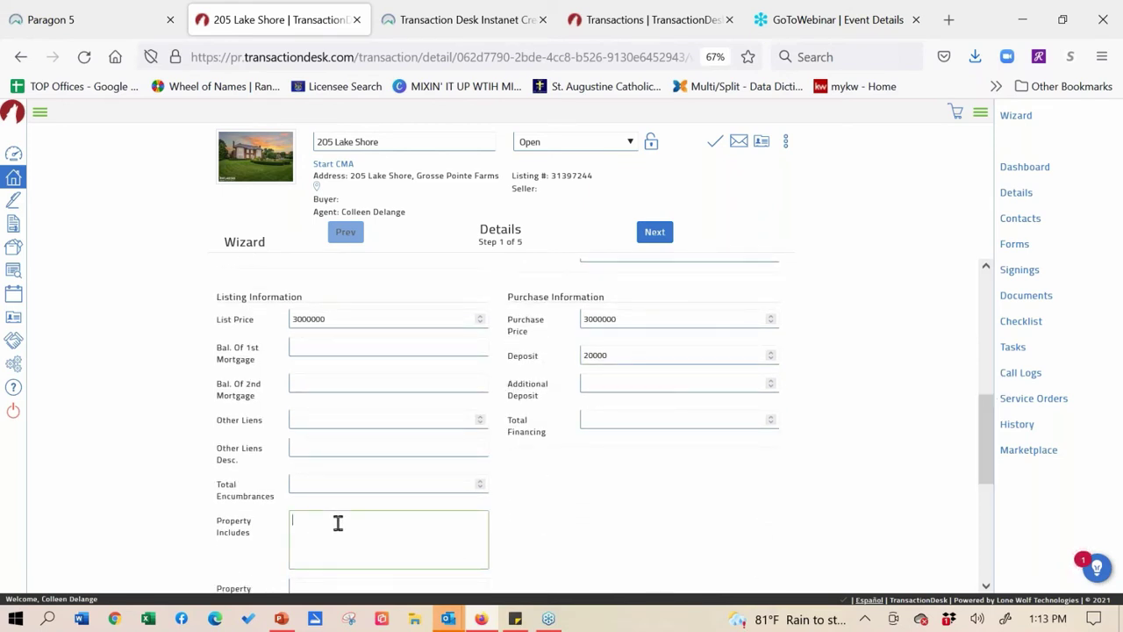
text(Sto)
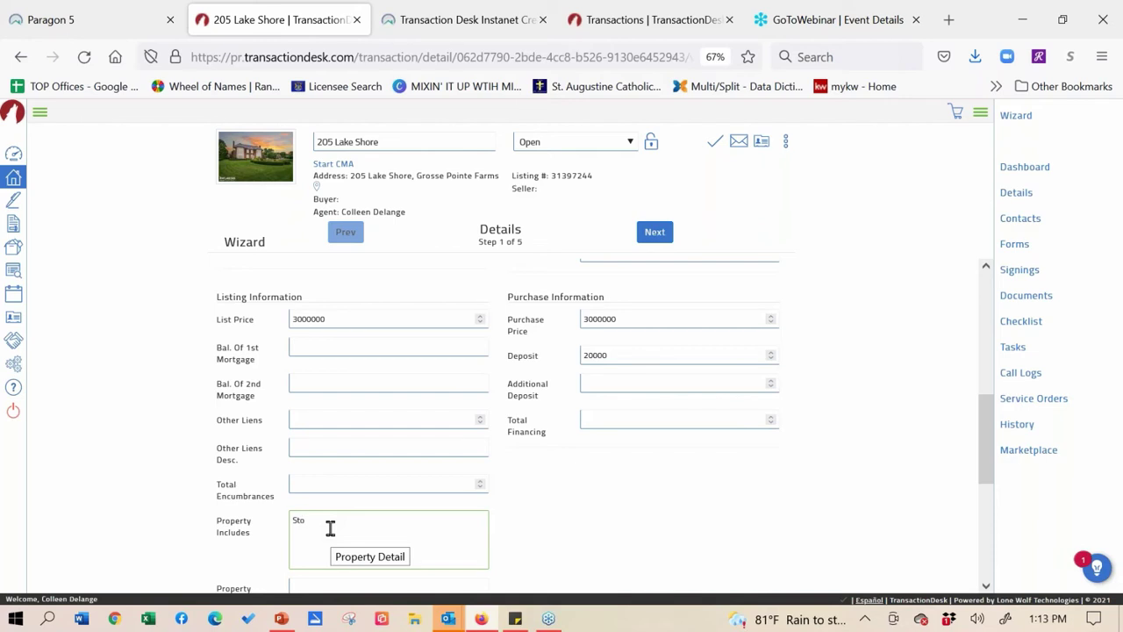
text(ve, Range)
text(, Micro)
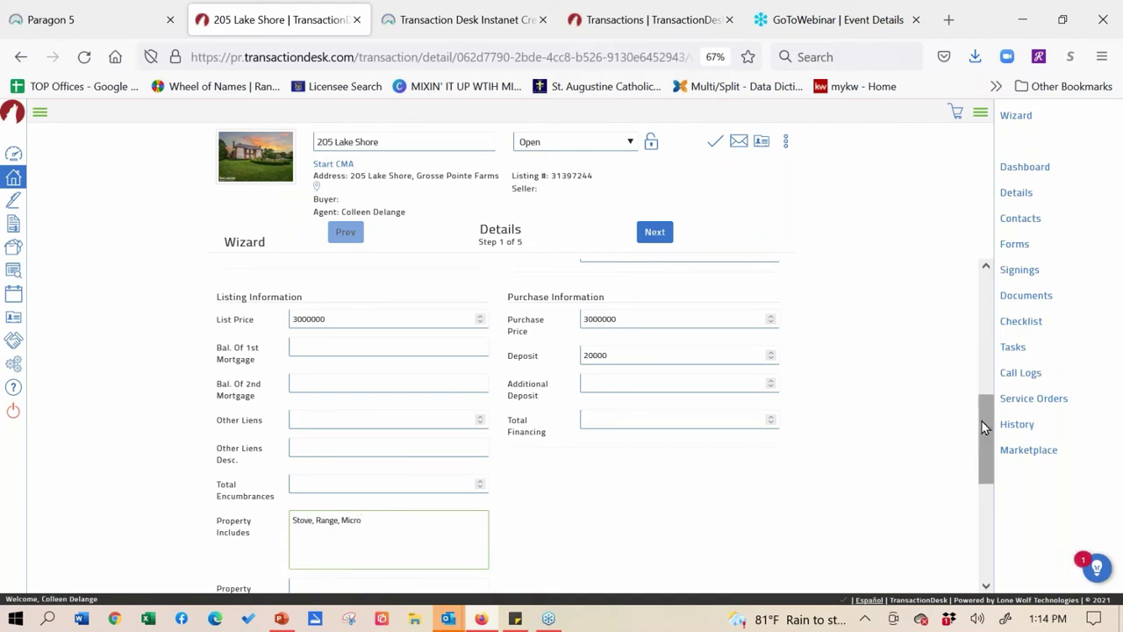
drag(982, 420, 984, 444)
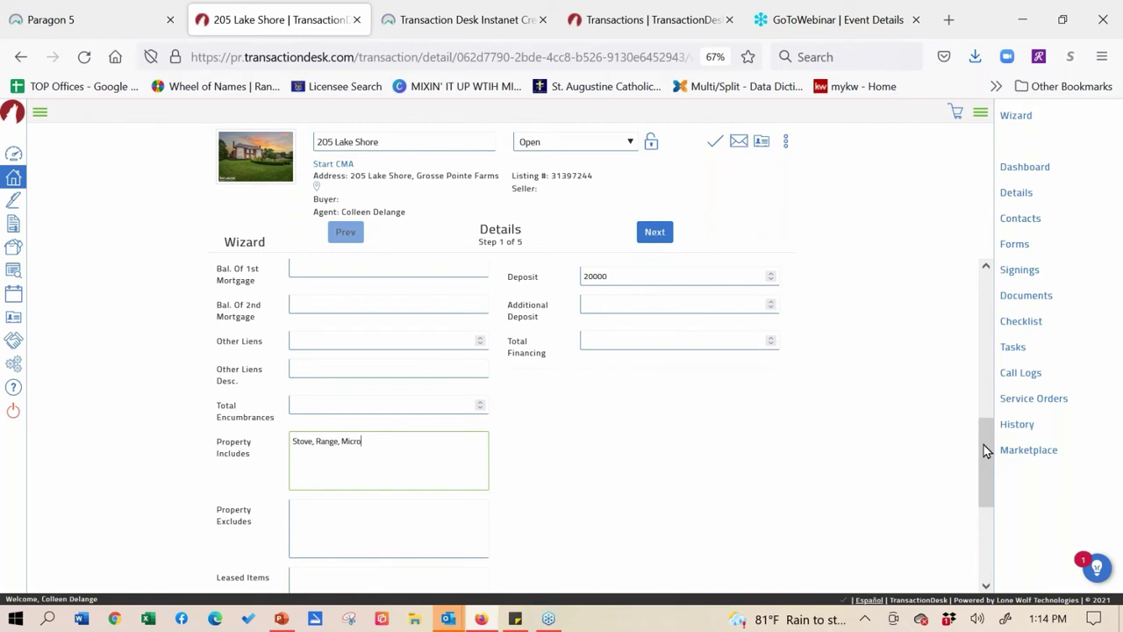
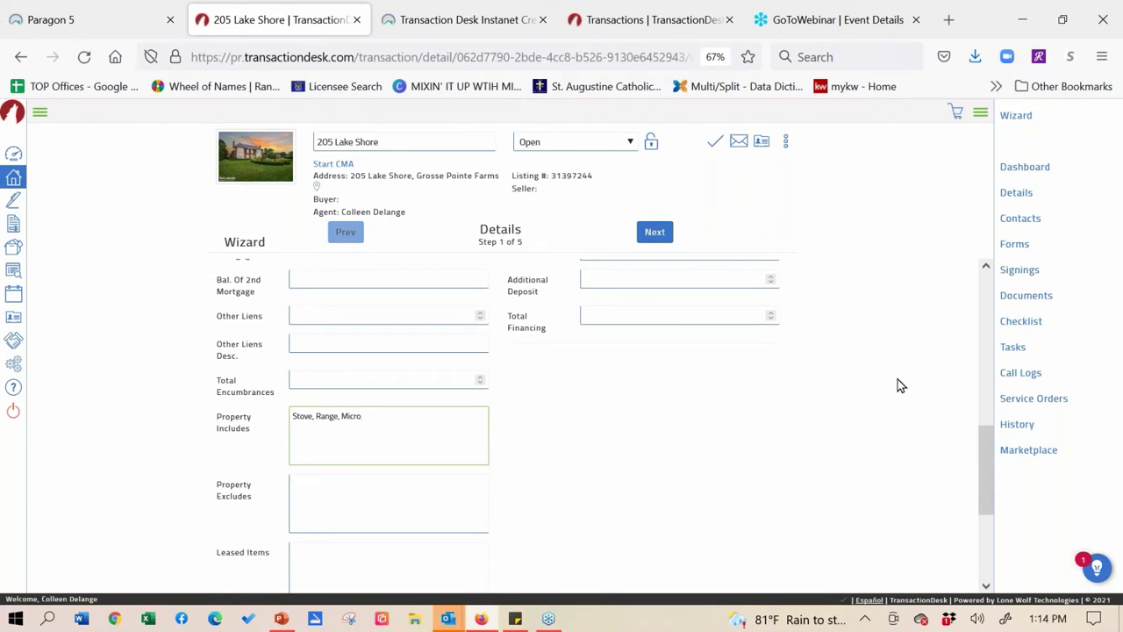
- Return to the top of the Details step and advance the wizard to Transaction Dates
click(983, 304)
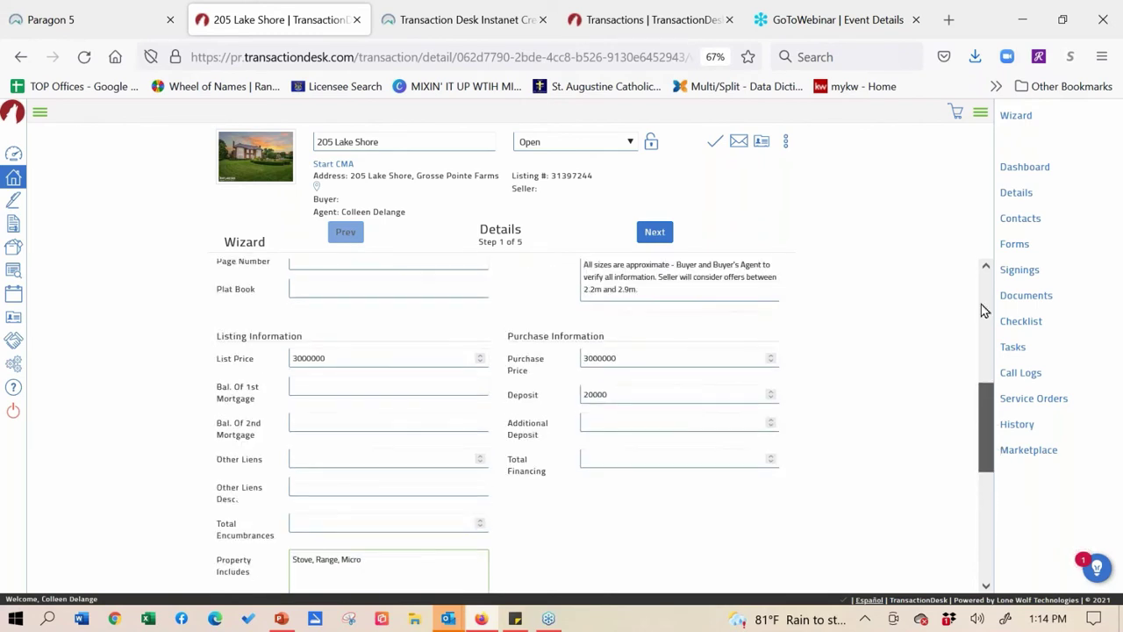
click(981, 298)
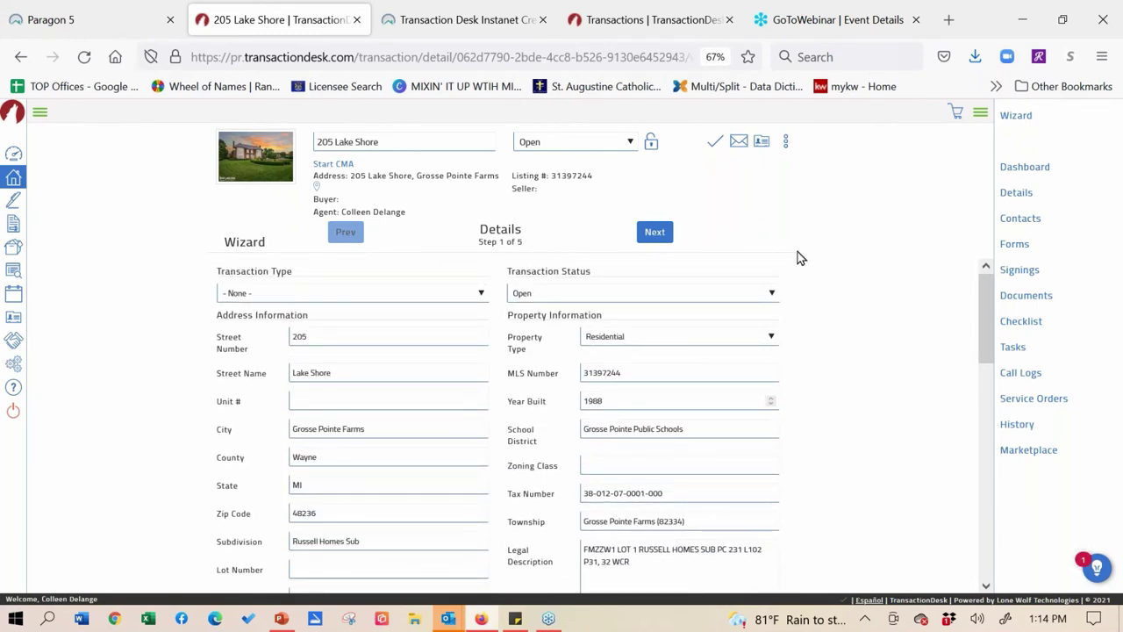
click(651, 238)
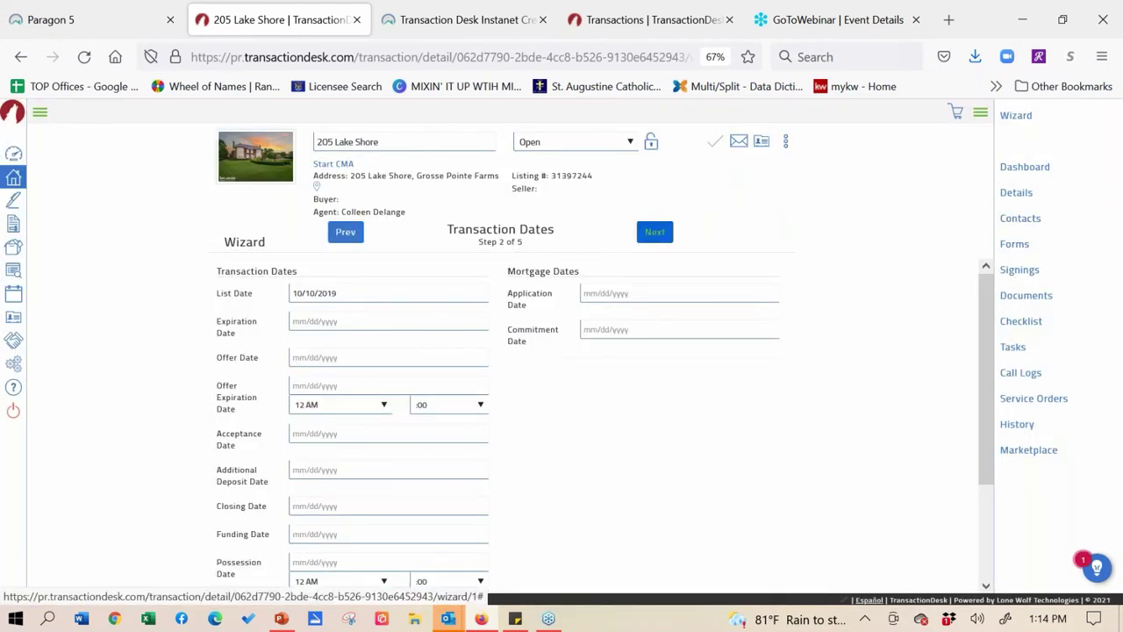
- Pick Friday, August 27, 2021 in the Offer Date calendar to enter 08/27/2021
click(389, 316)
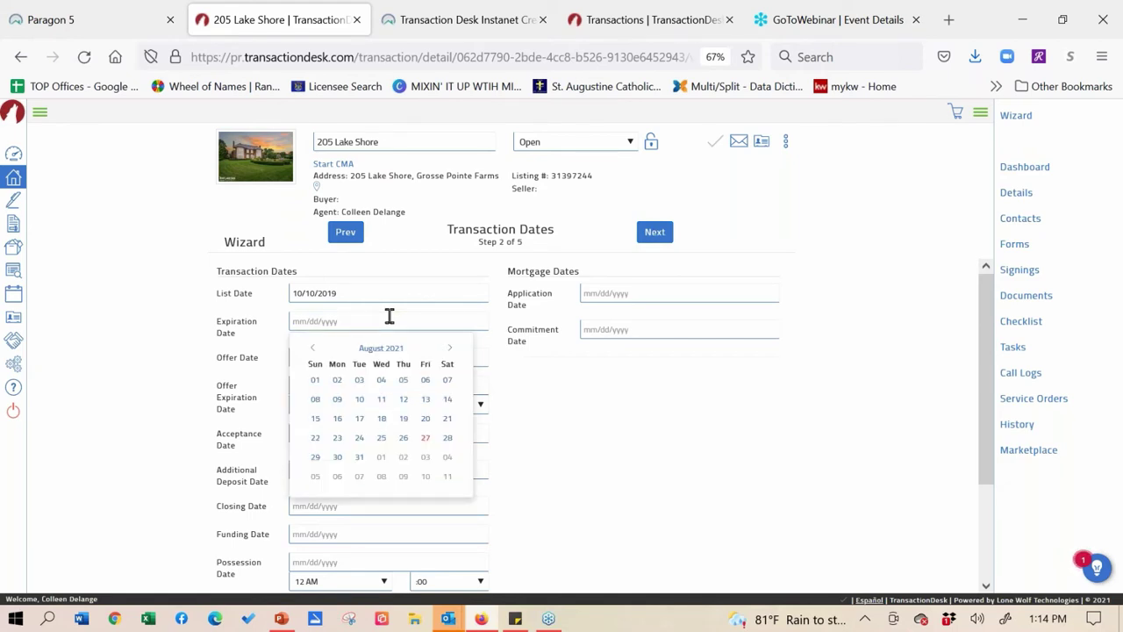
click(622, 389)
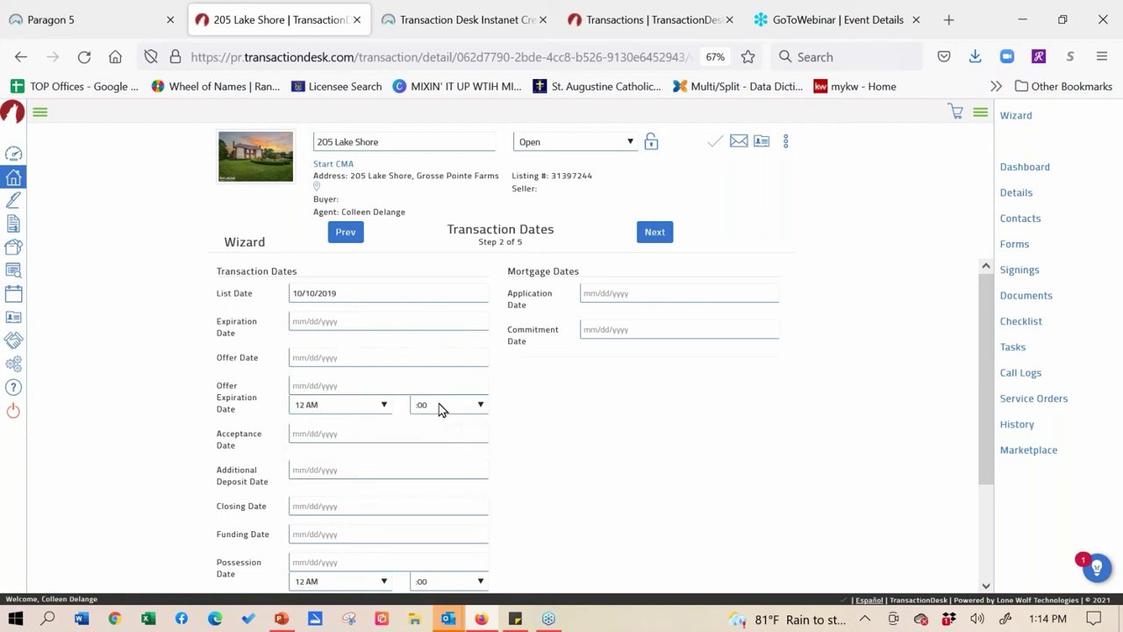
click(383, 354)
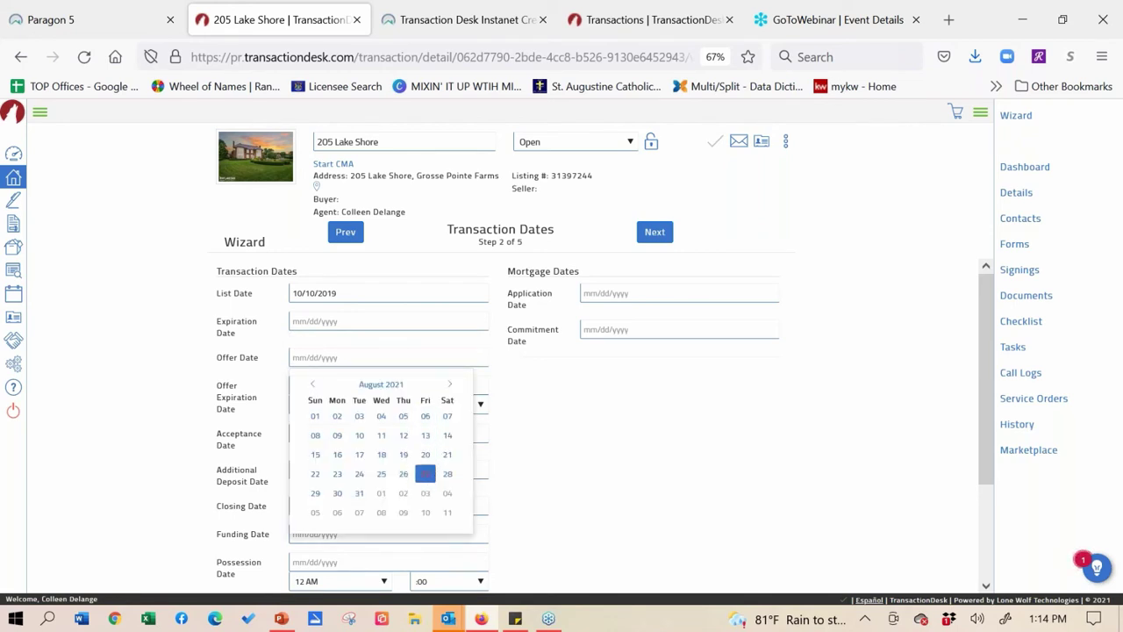
click(426, 474)
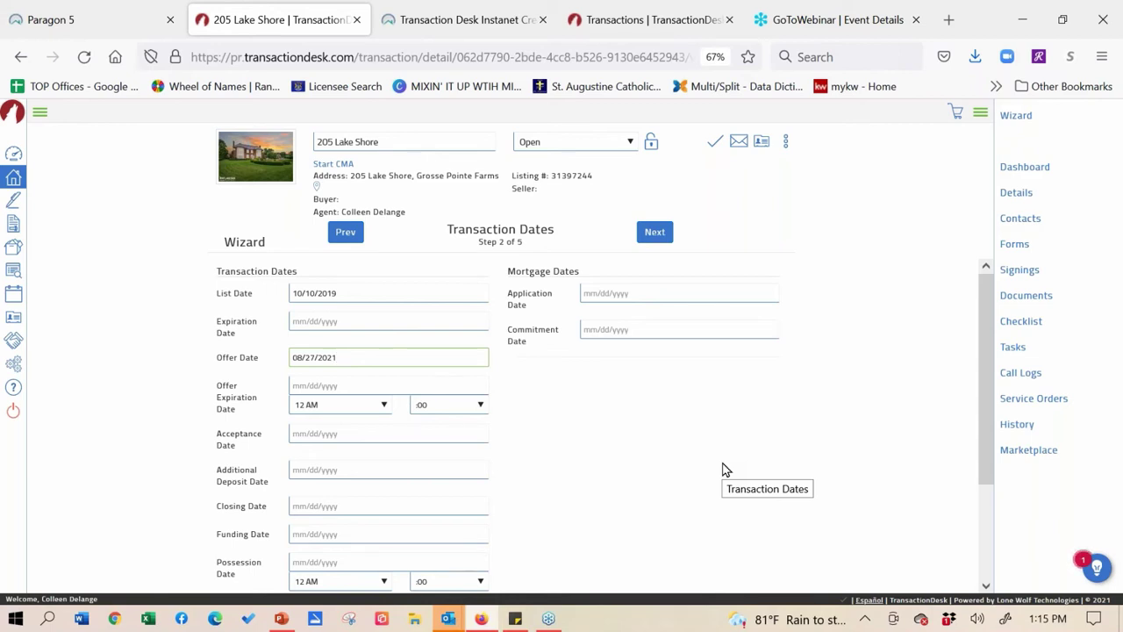
- Advance to the Contacts step (3 of 5) and start a blank Create Transaction Contact form
click(653, 245)
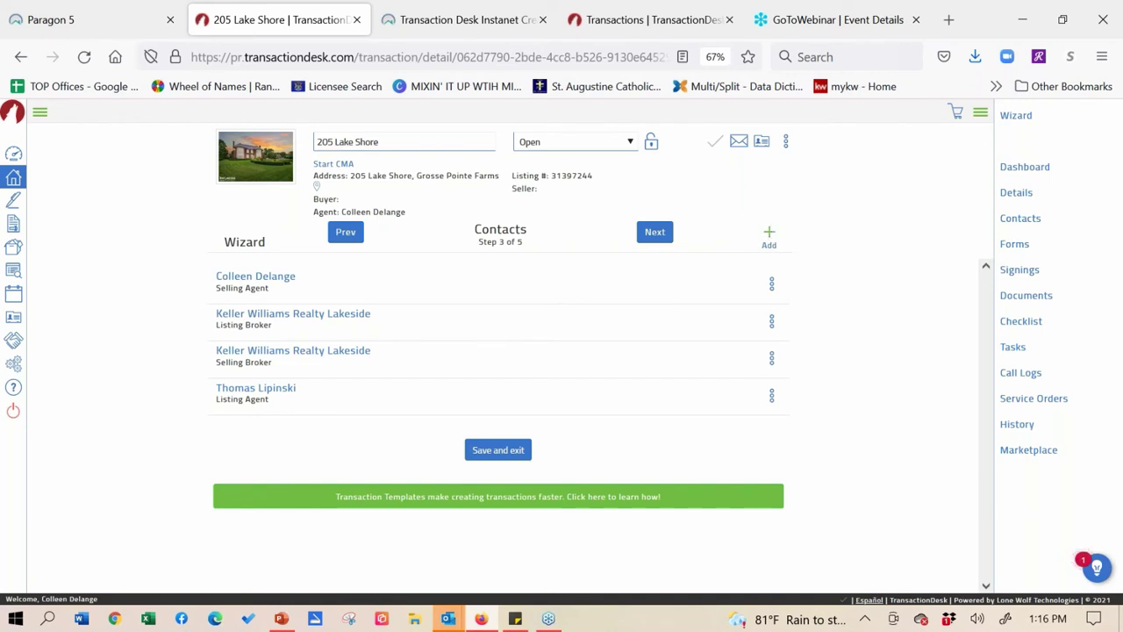
click(769, 234)
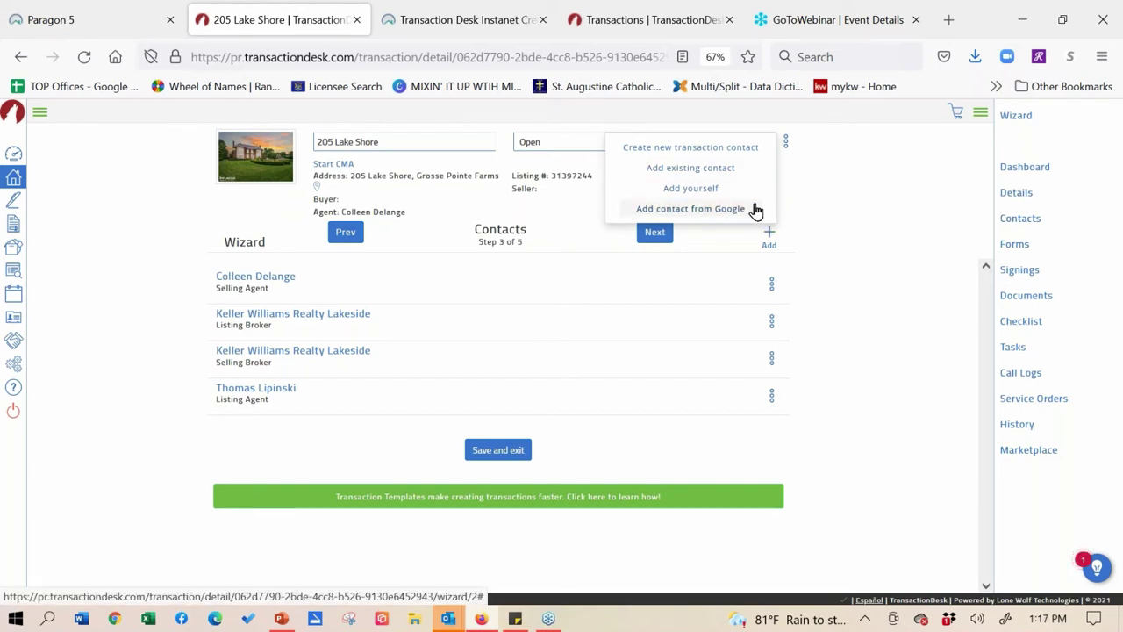
click(743, 153)
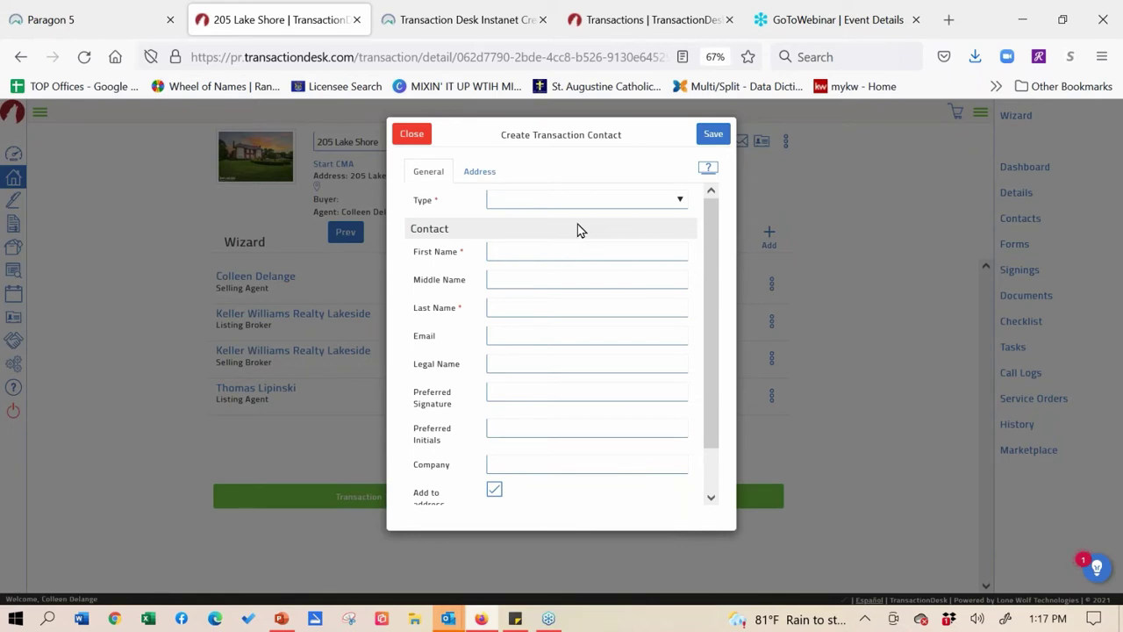
- Choose Buyer from the new contact's Type dropdown
click(678, 201)
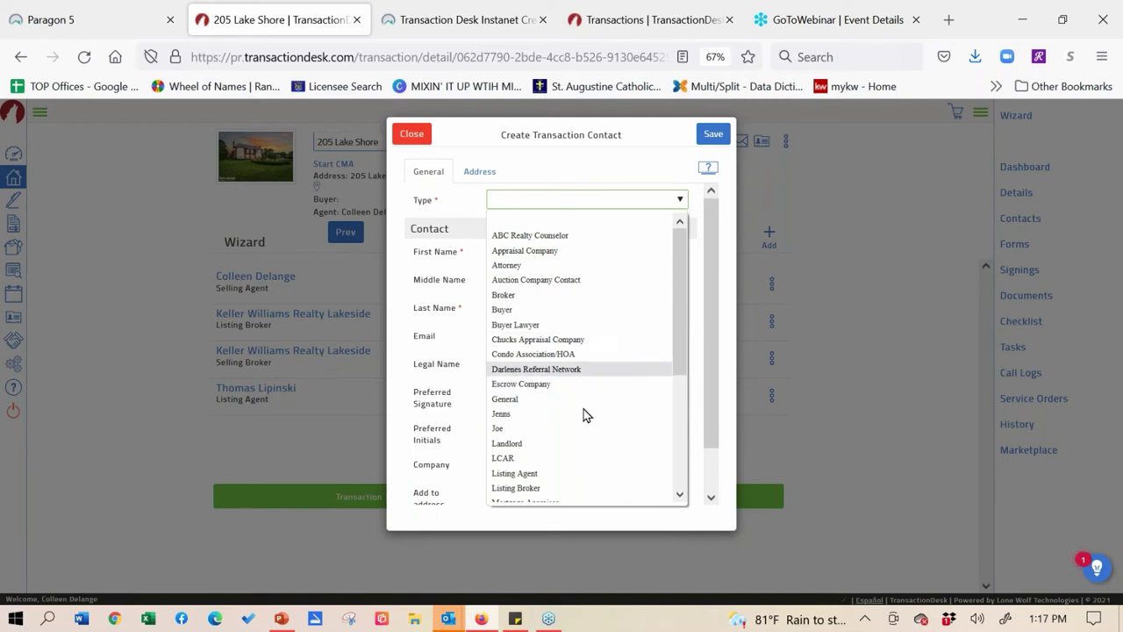
click(579, 312)
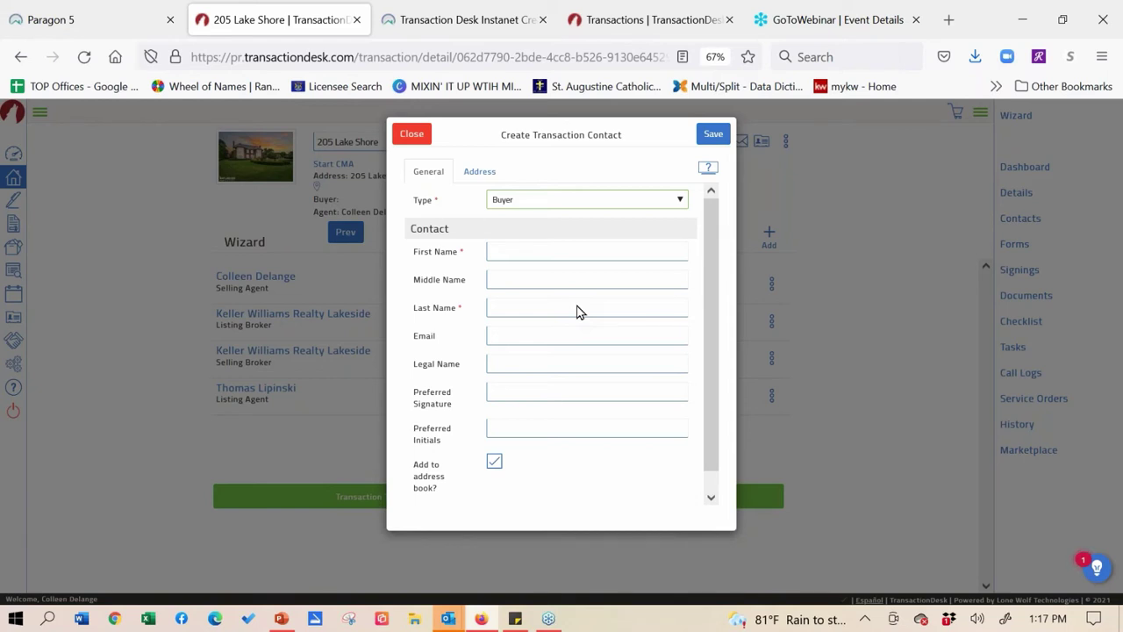
- Enter the buyer's first name, last name and e-mail address, then save the contact
click(561, 274)
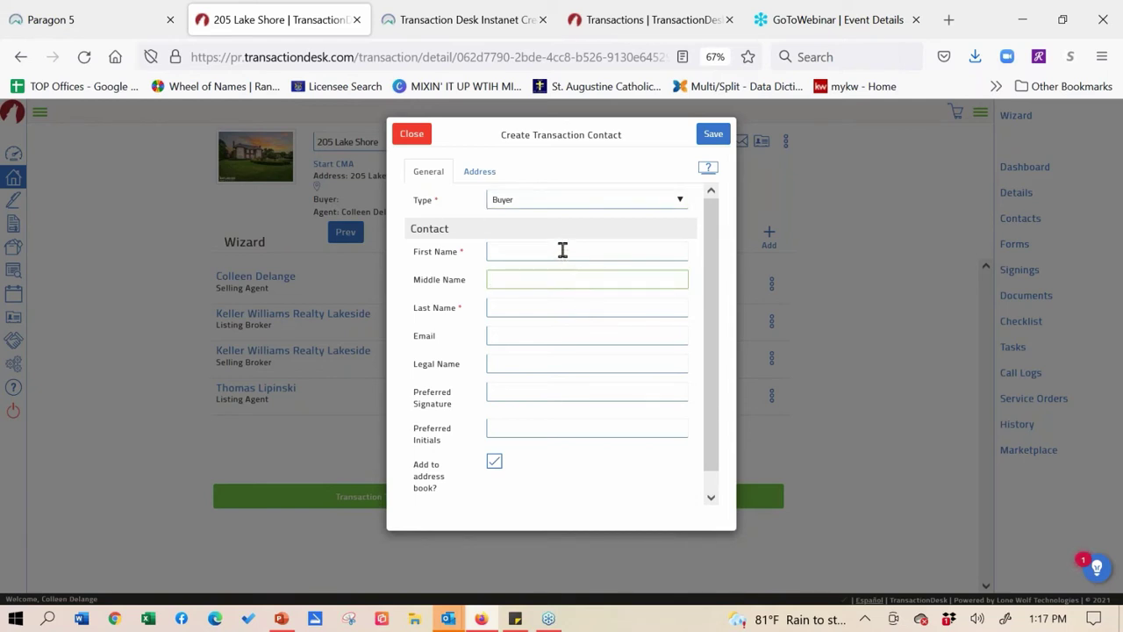
click(563, 251)
text(Barry)
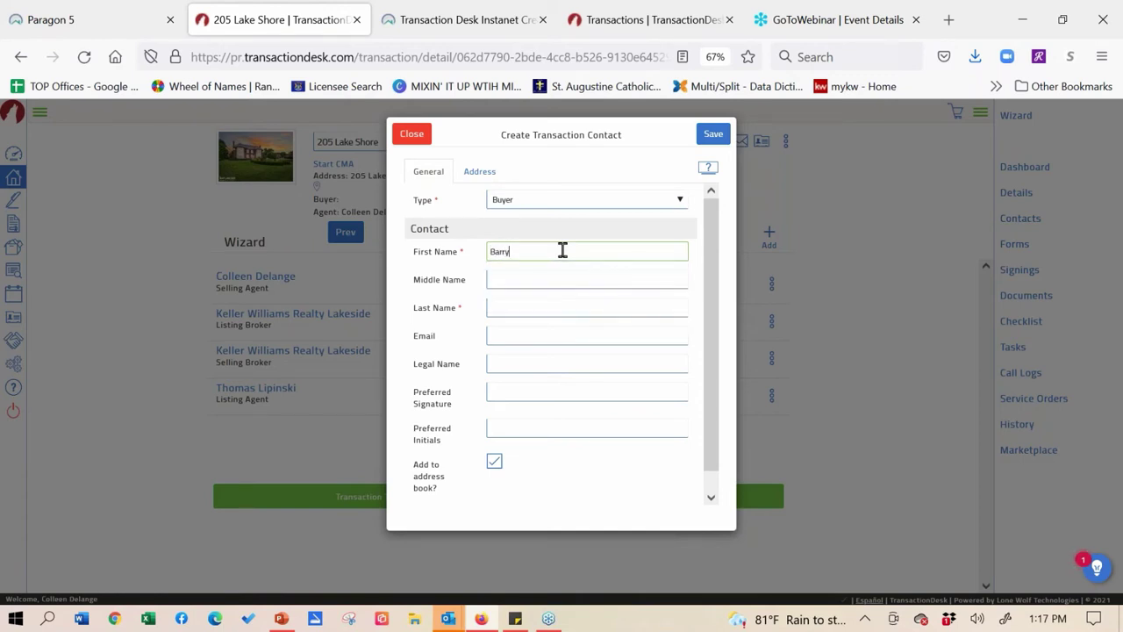
text( B)
click(587, 307)
text(Buyer)
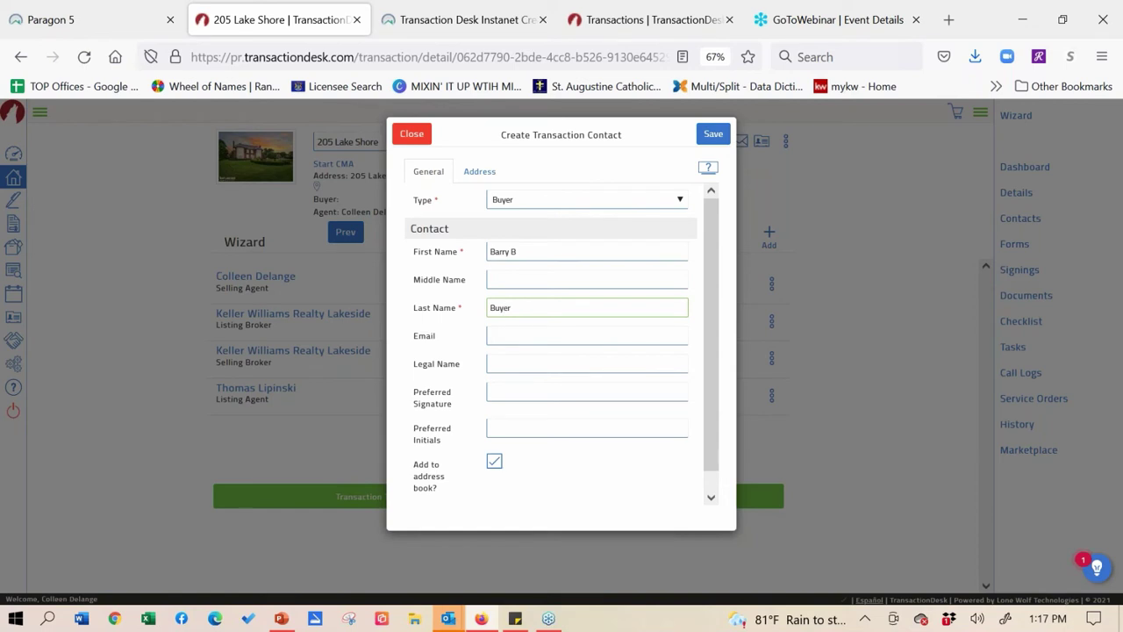
click(530, 330)
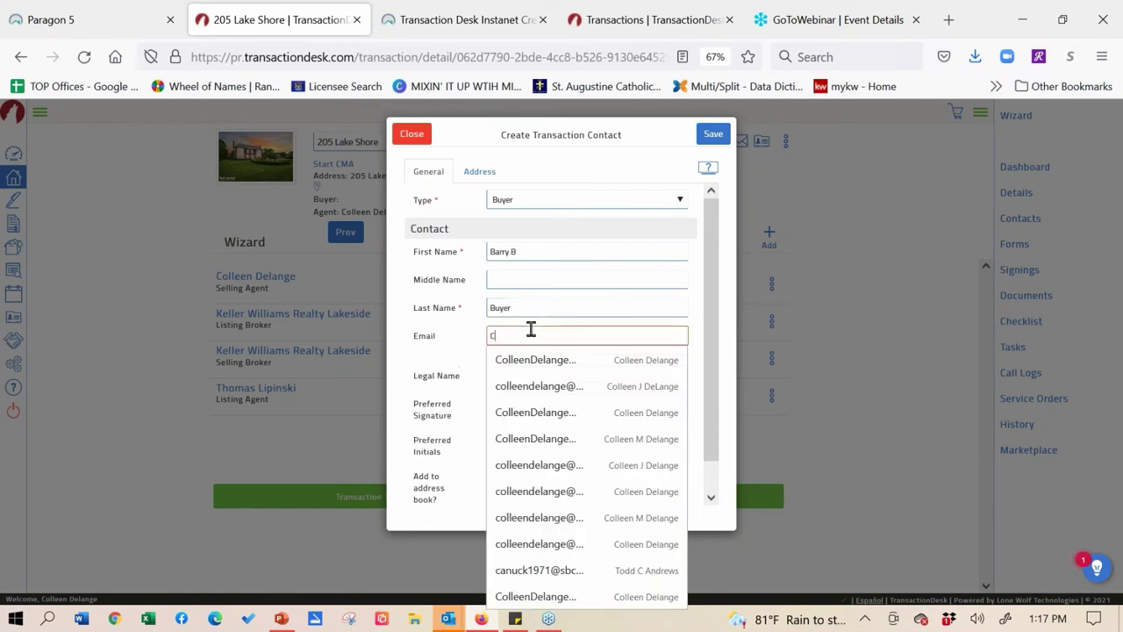
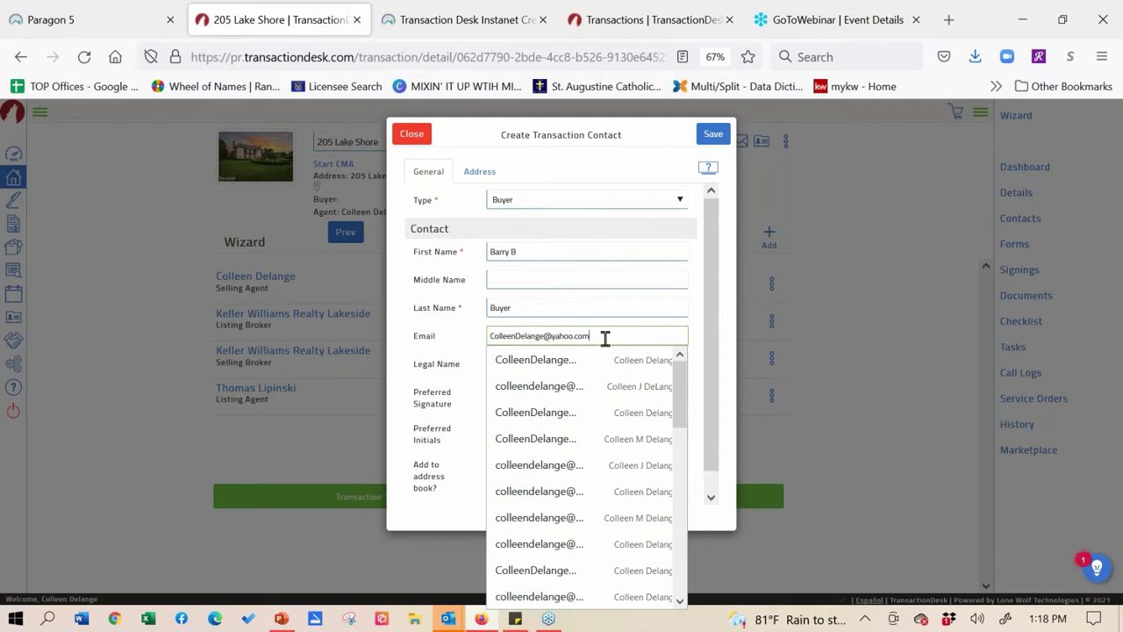
click(708, 262)
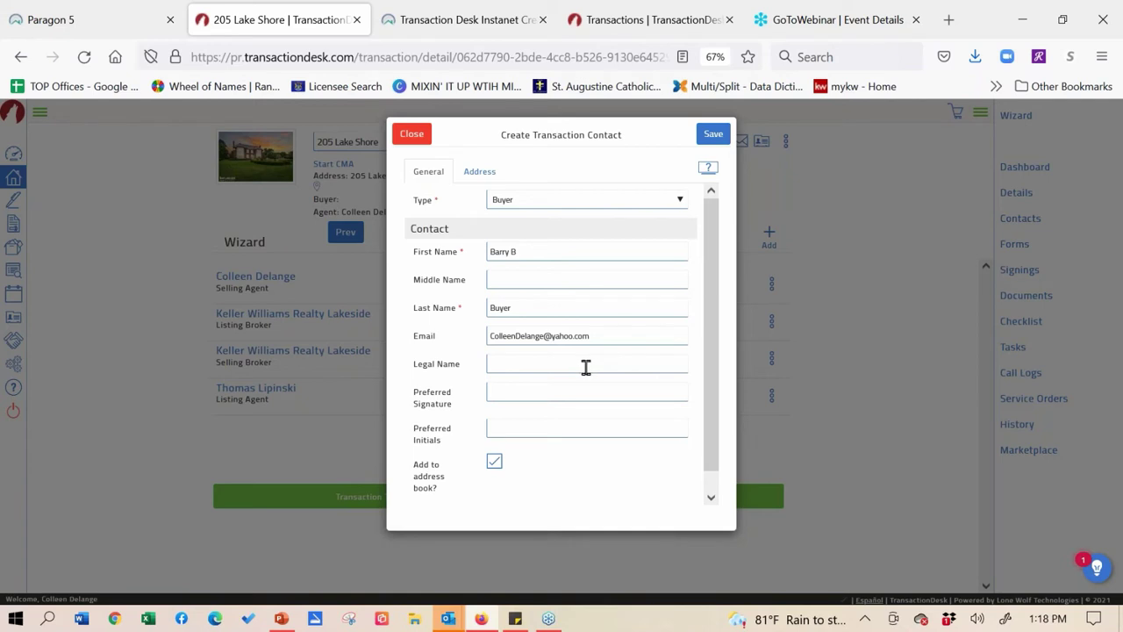
click(584, 363)
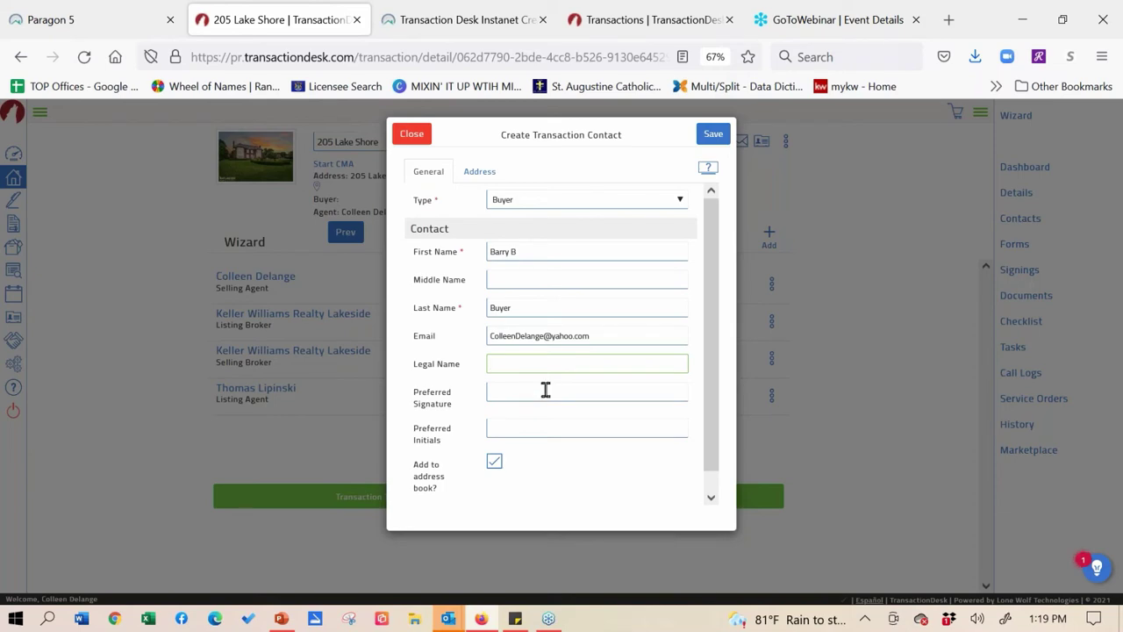
click(713, 136)
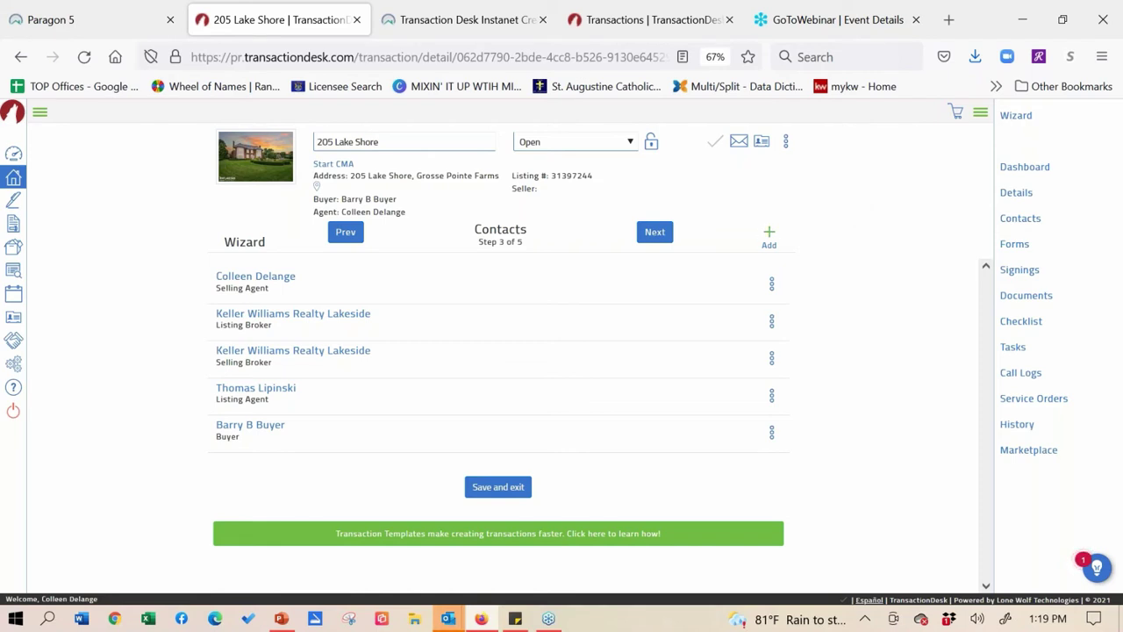
click(768, 233)
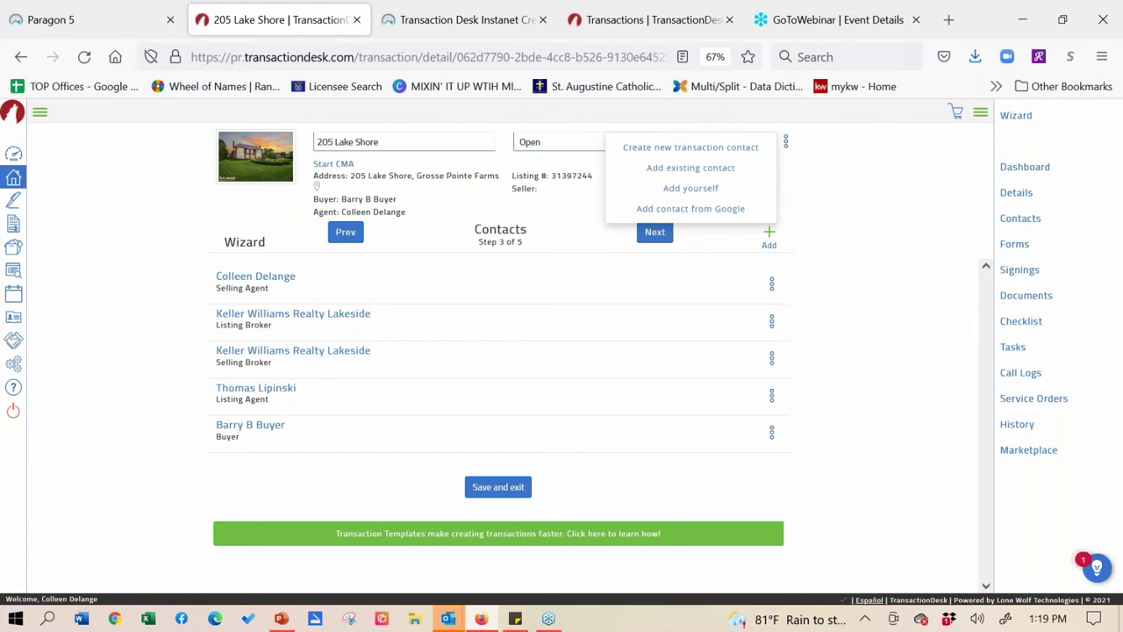
click(770, 237)
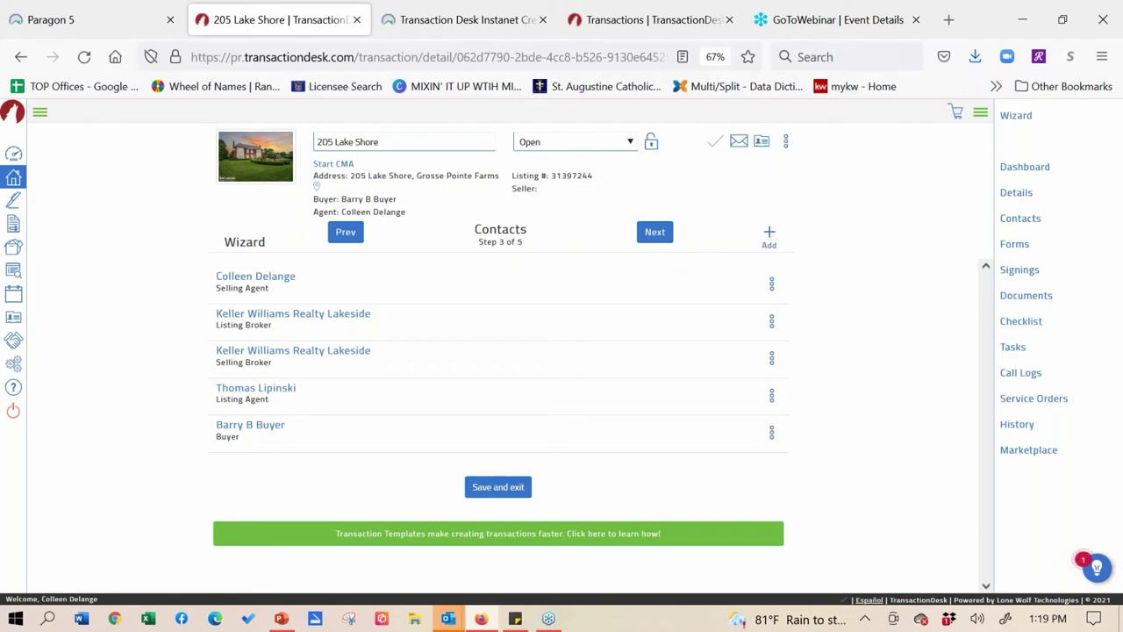
click(769, 233)
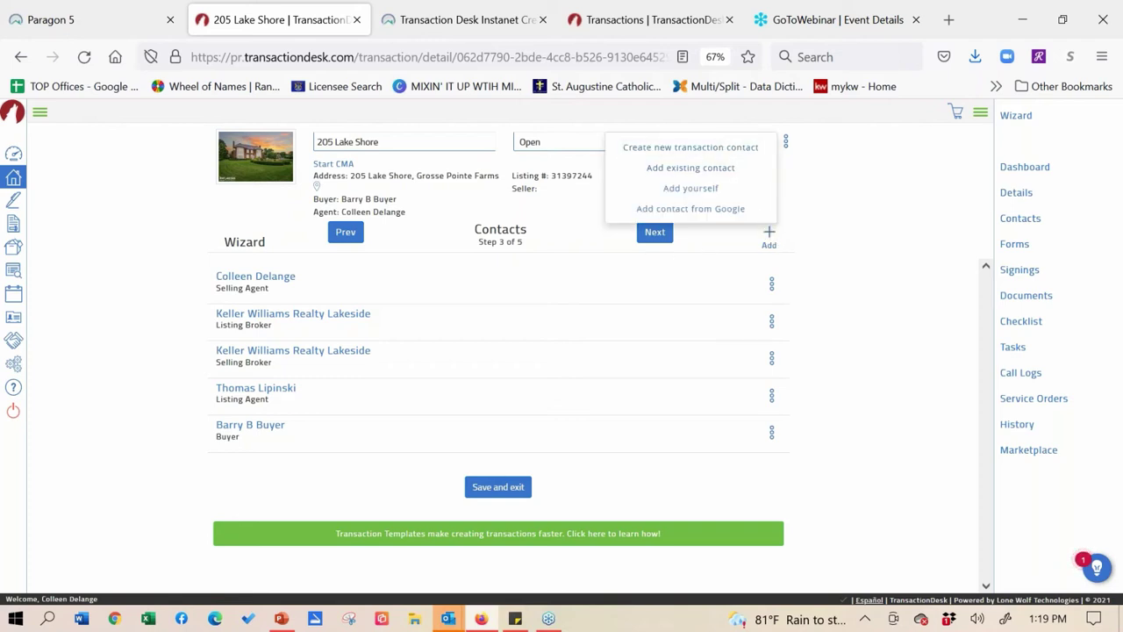
click(770, 233)
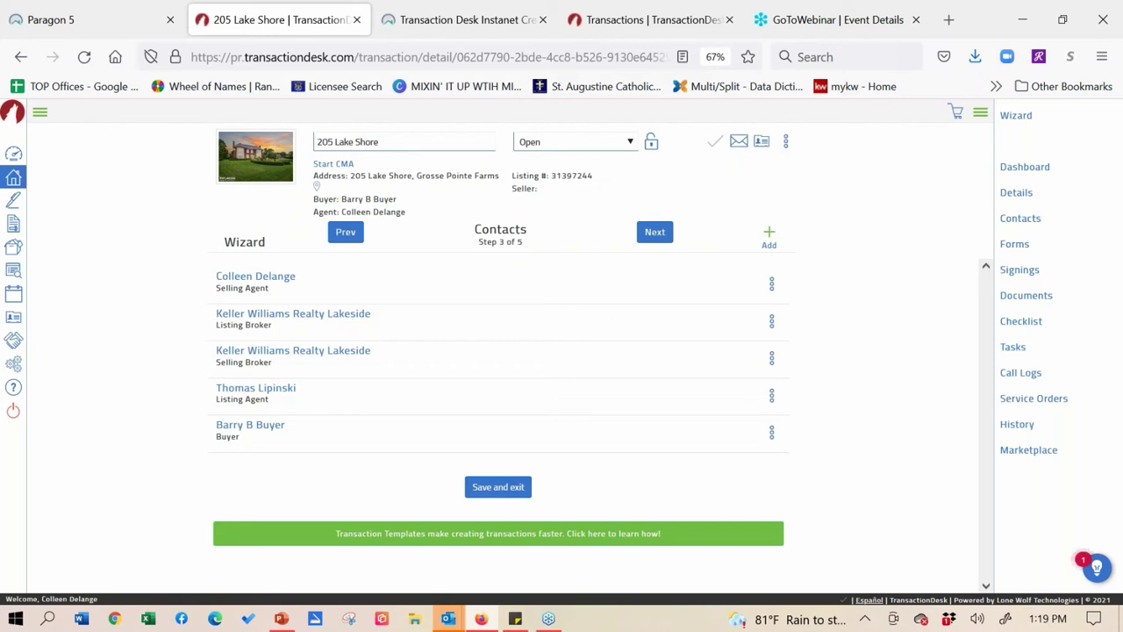
click(254, 427)
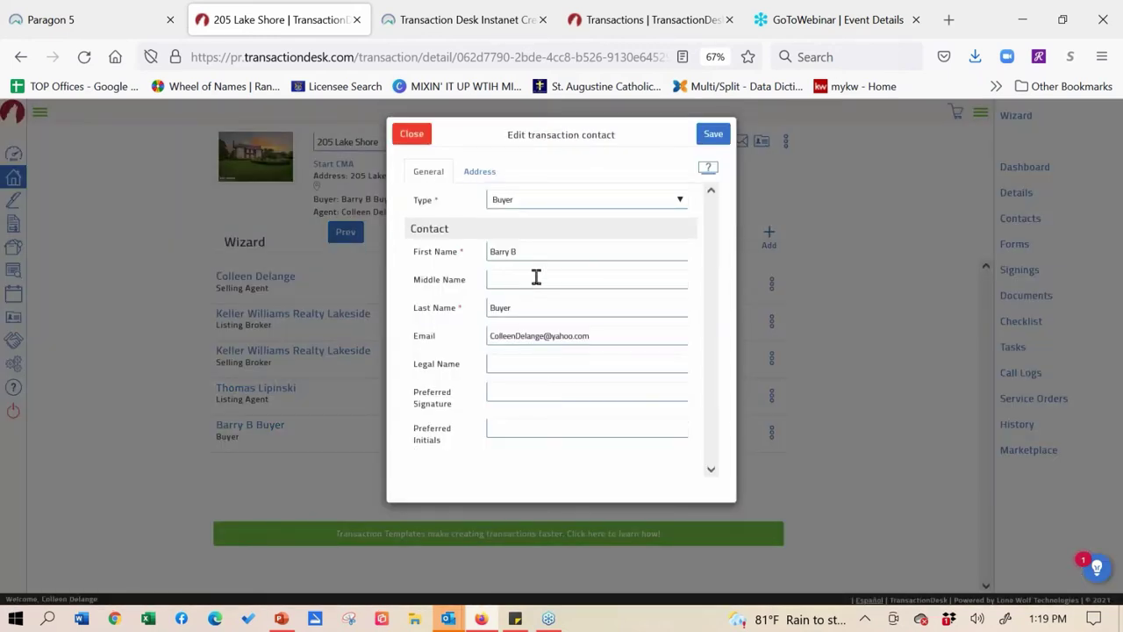
click(527, 251)
key(BackSpace)
key(BackSpace)
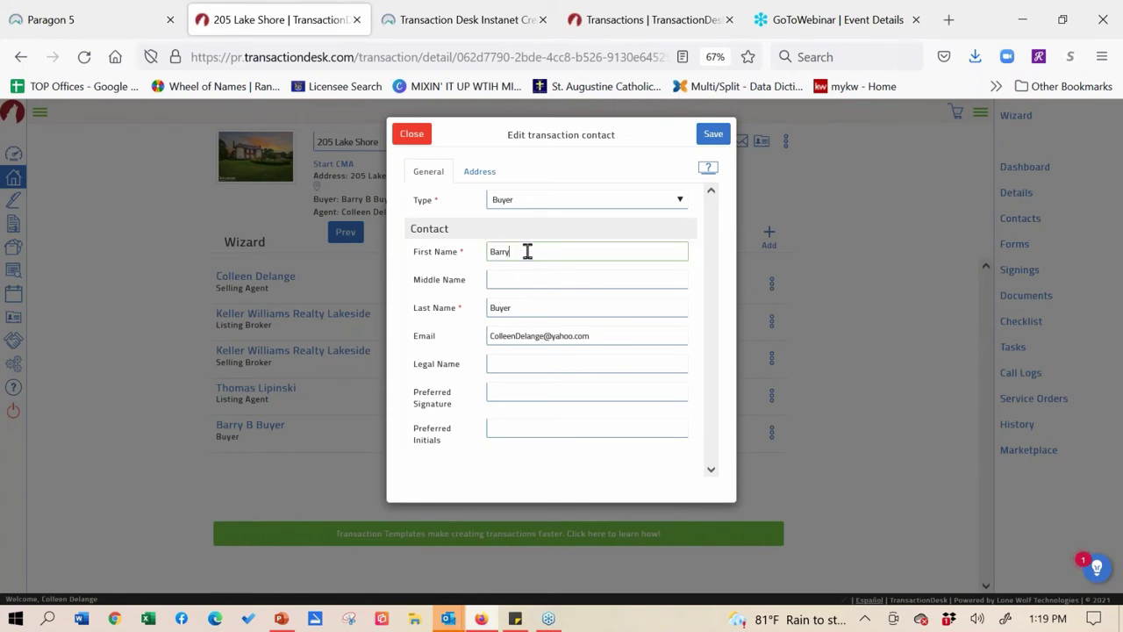
click(513, 277)
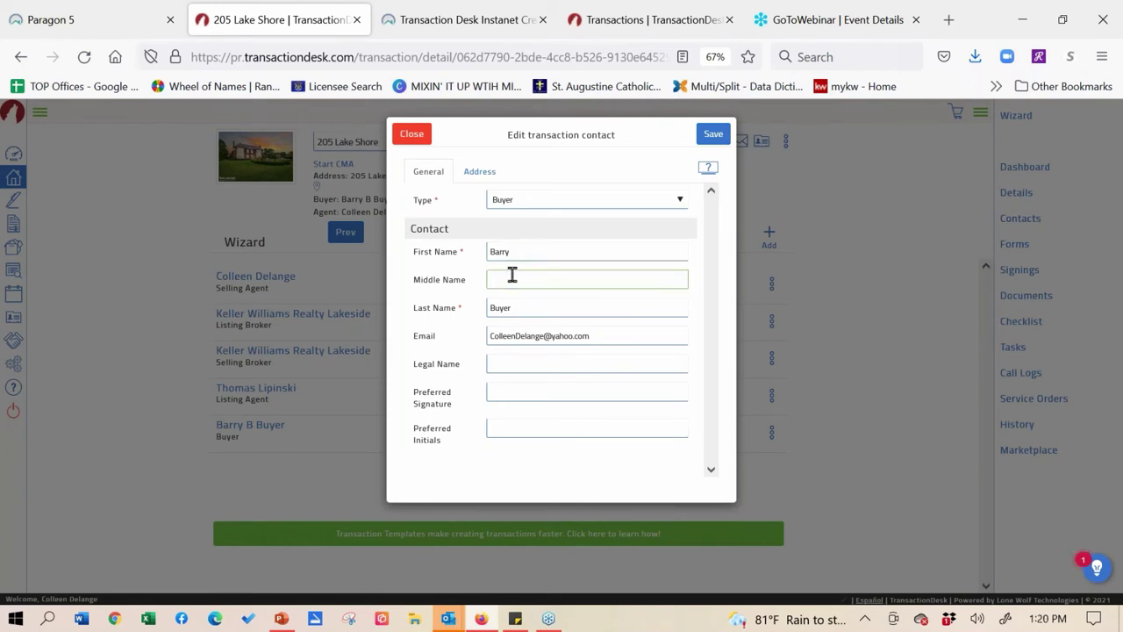
text(B)
drag(569, 281, 471, 277)
click(526, 249)
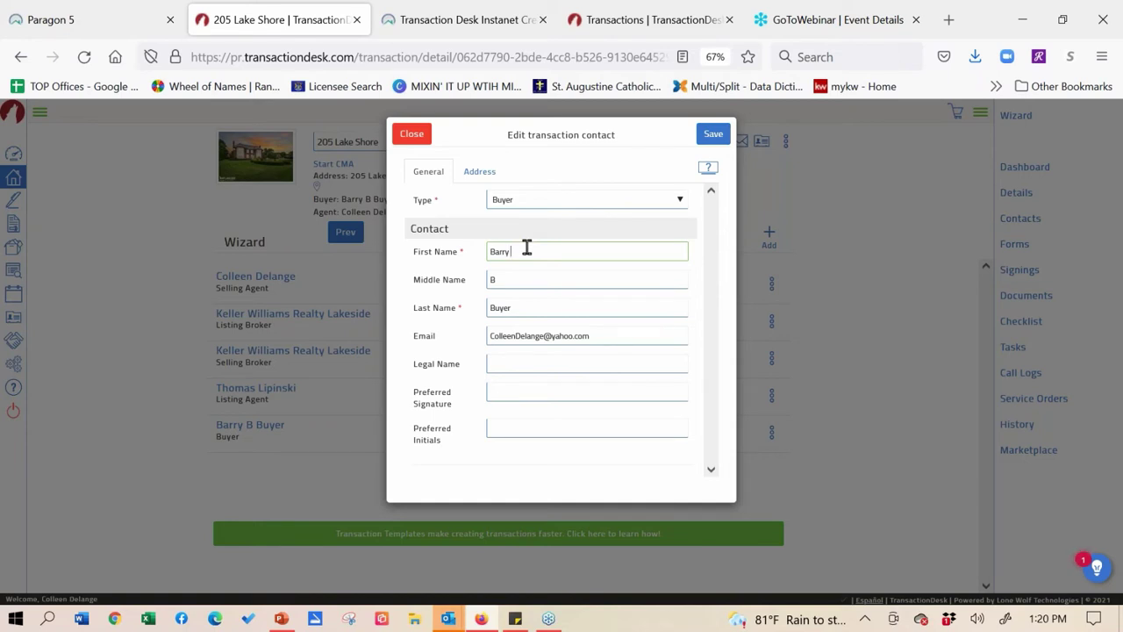
text(B)
click(707, 140)
key(Tab)
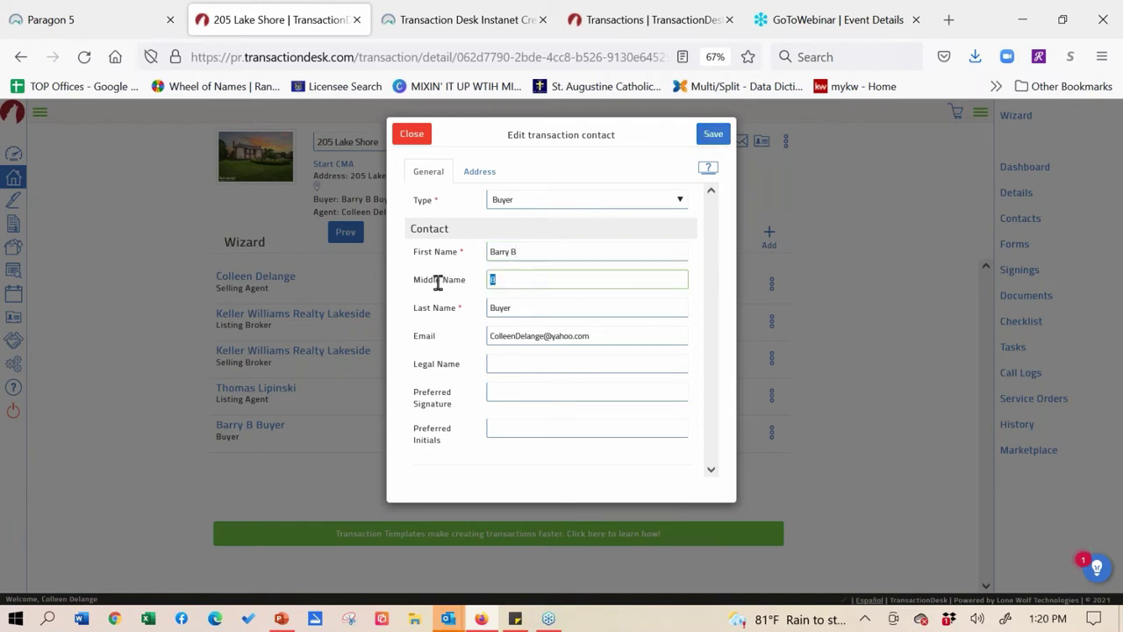
key(BackSpace)
click(715, 143)
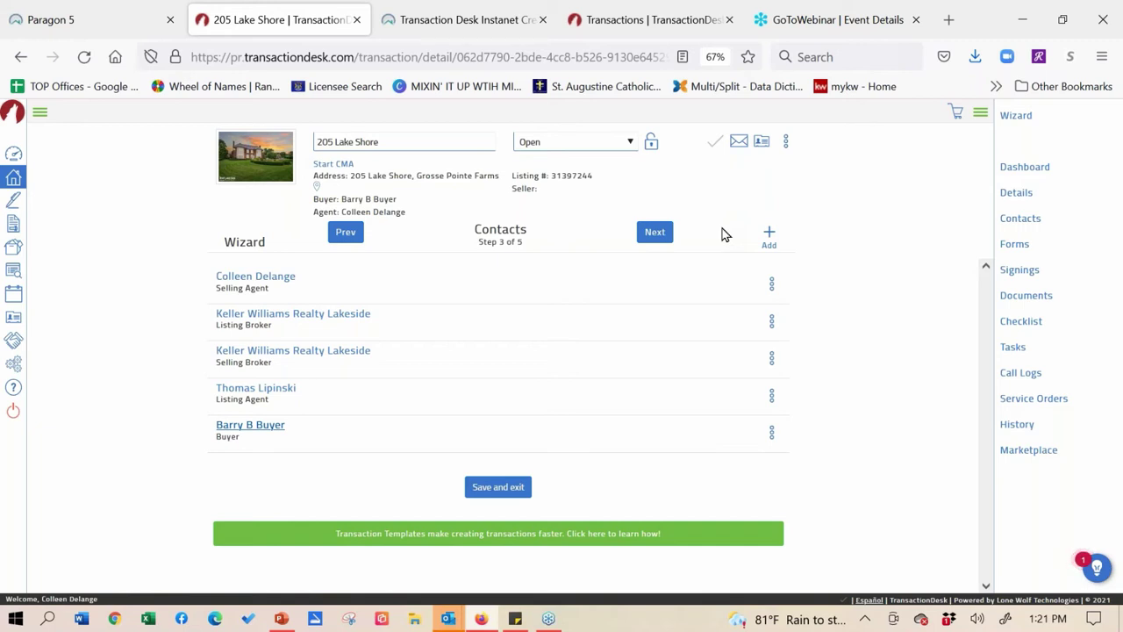
- Advance to Forms (step 4) and drag the Purchase Agreement below the Agency Relationships disclosure
click(665, 235)
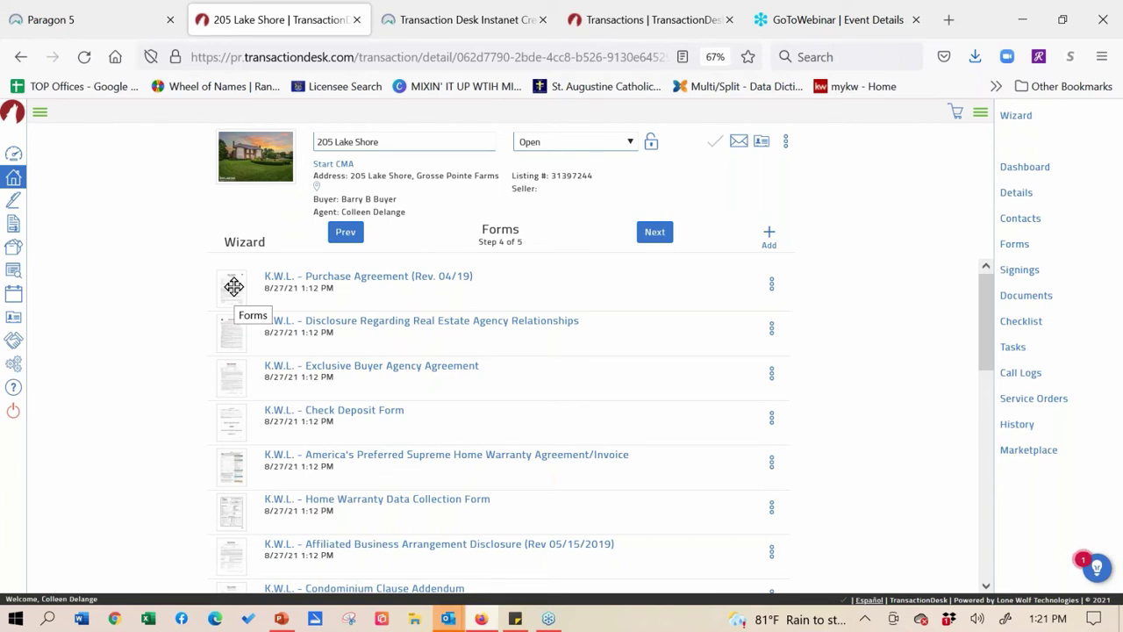
drag(234, 286, 230, 330)
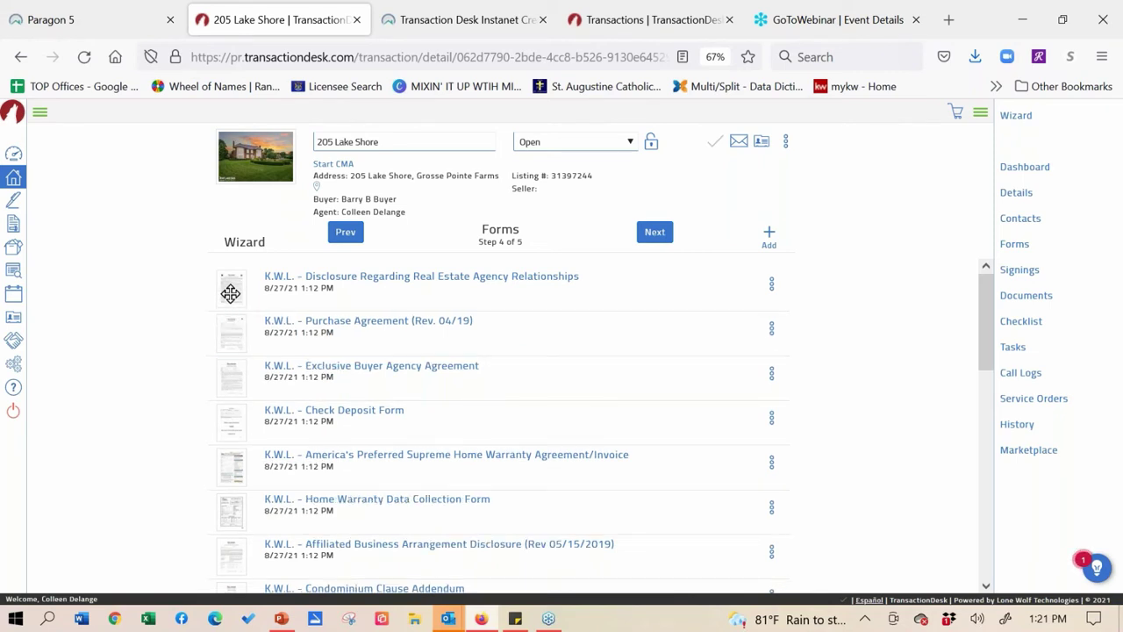
drag(232, 334, 233, 336)
scroll(993, 333, down, 1)
drag(992, 334, 1005, 278)
- Search the forms library for 'pool' and add the GMAR and K.W.L. swimming pool addenda
click(769, 236)
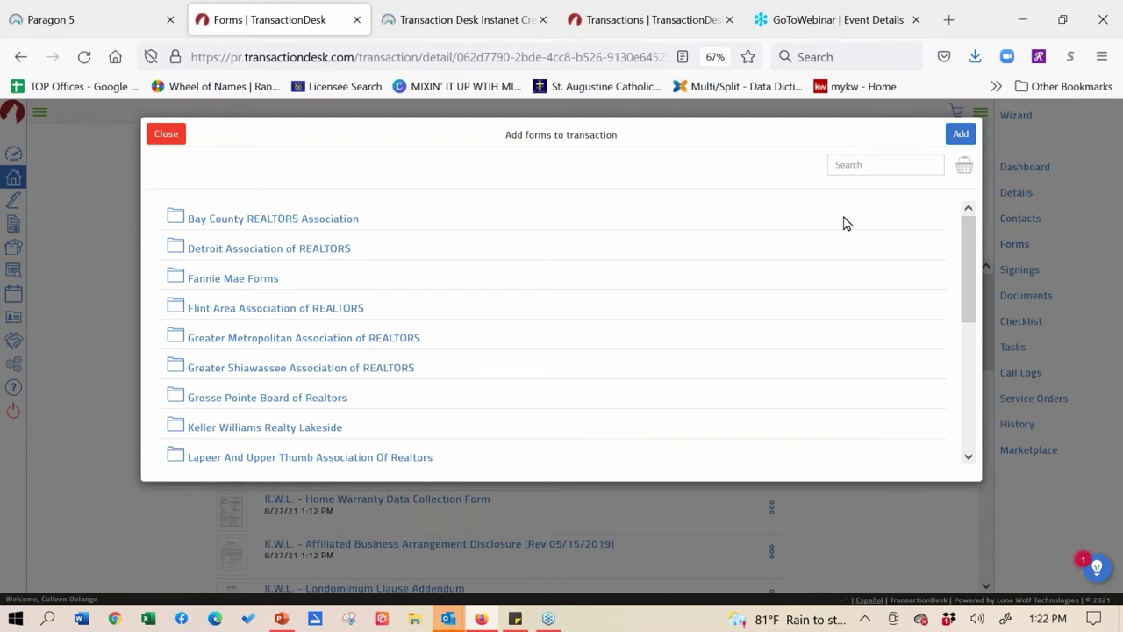
click(875, 163)
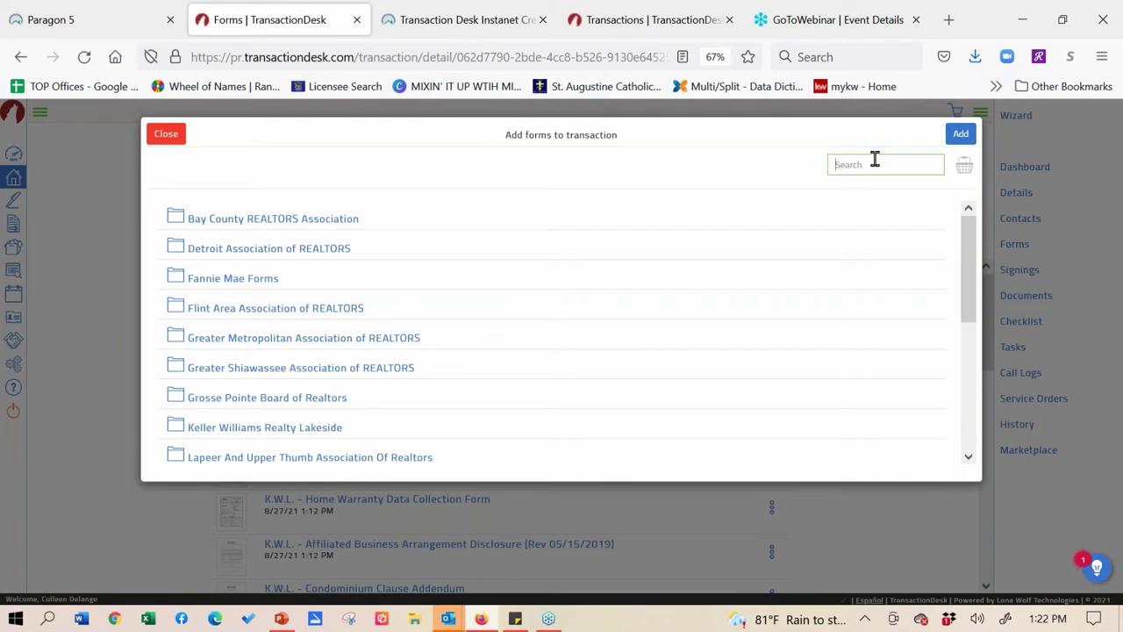
text(pool)
key(Return)
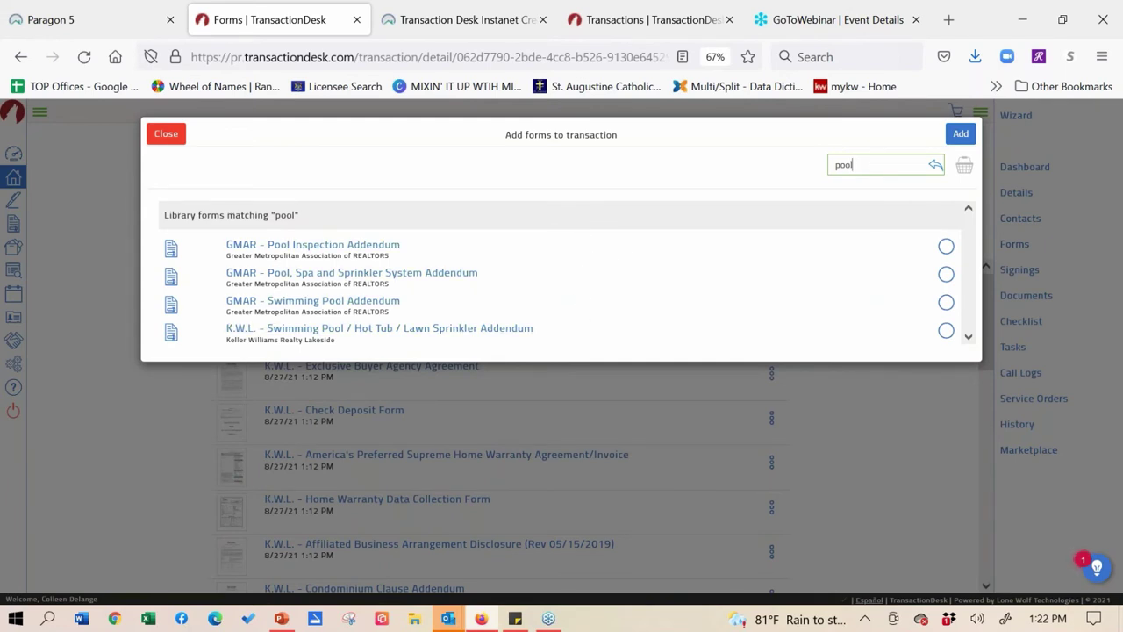
click(946, 302)
click(946, 330)
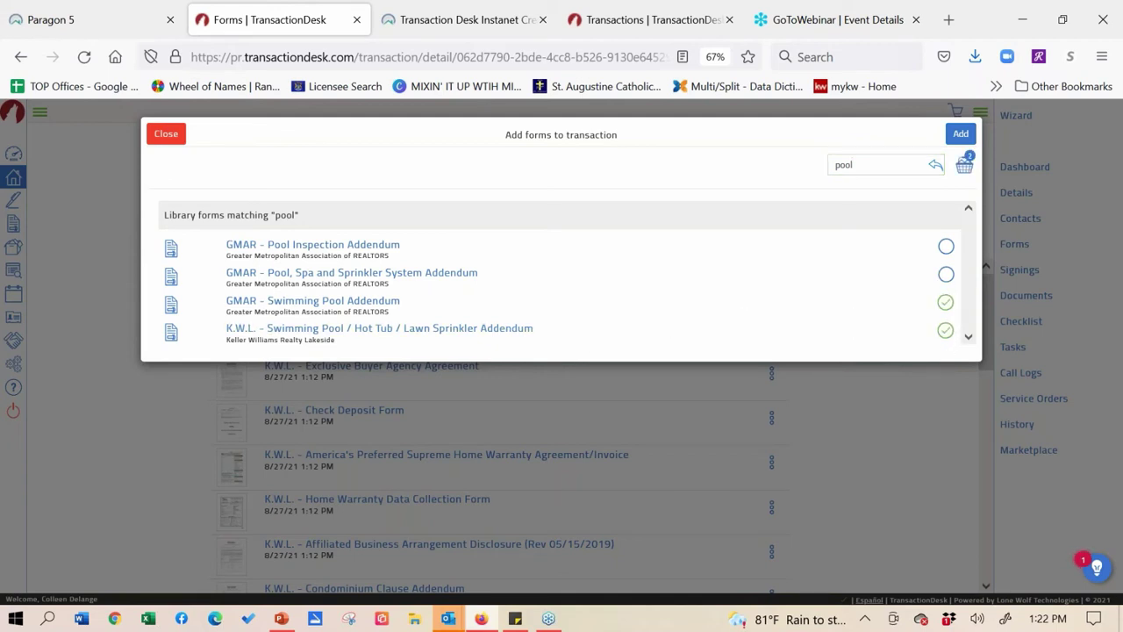
click(961, 134)
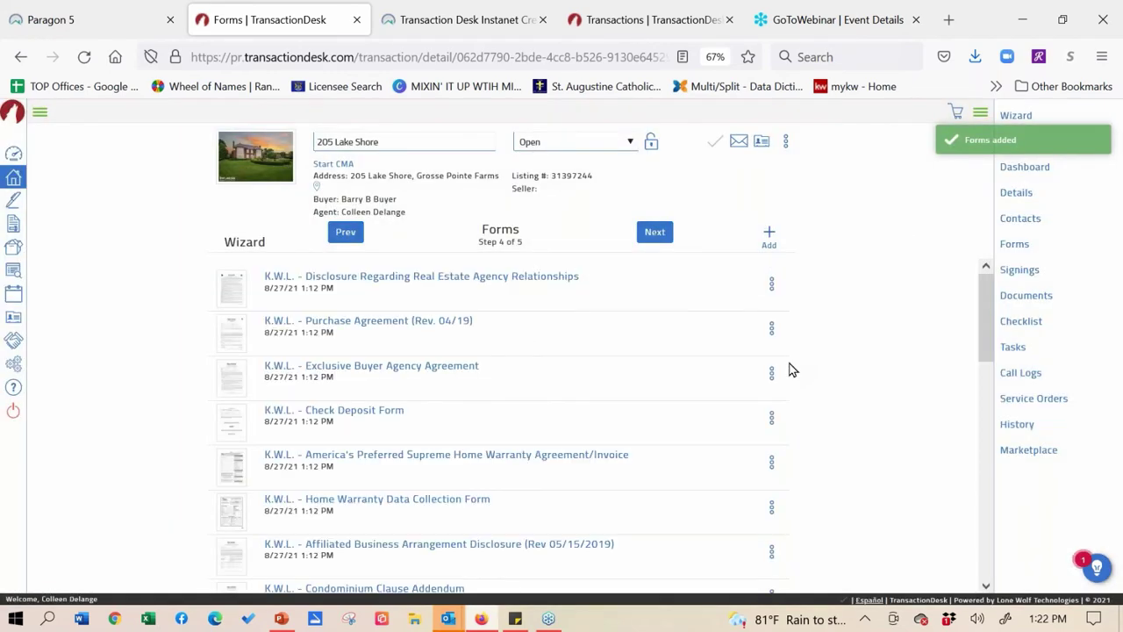
- Scroll the Forms list down until K.W.L. - General Addendum is visible
drag(988, 302, 976, 289)
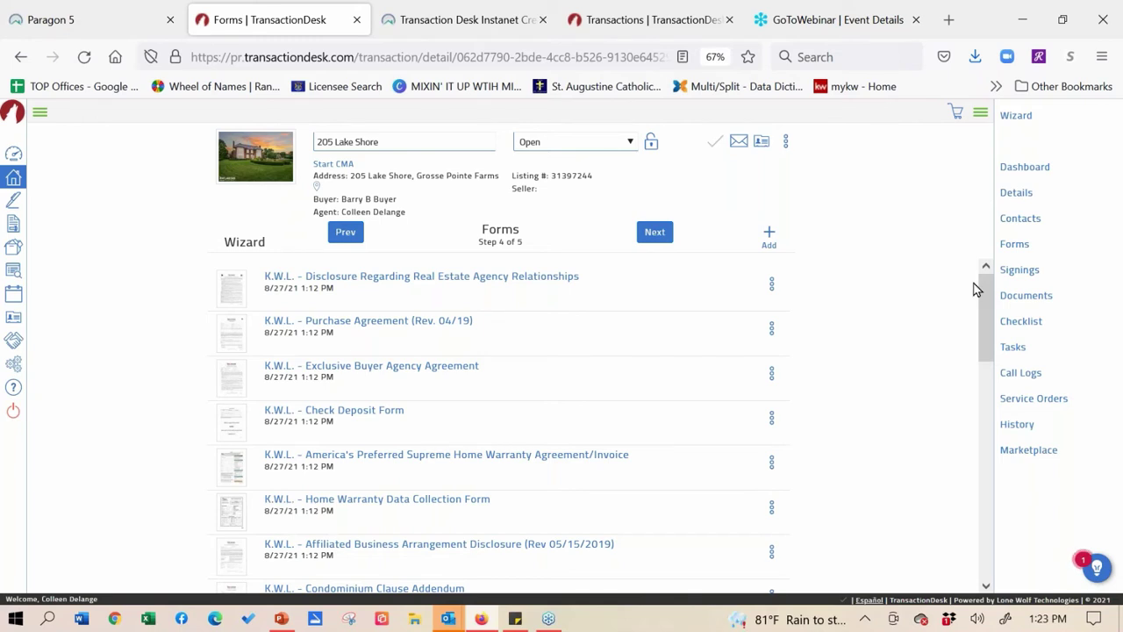
drag(984, 308, 985, 351)
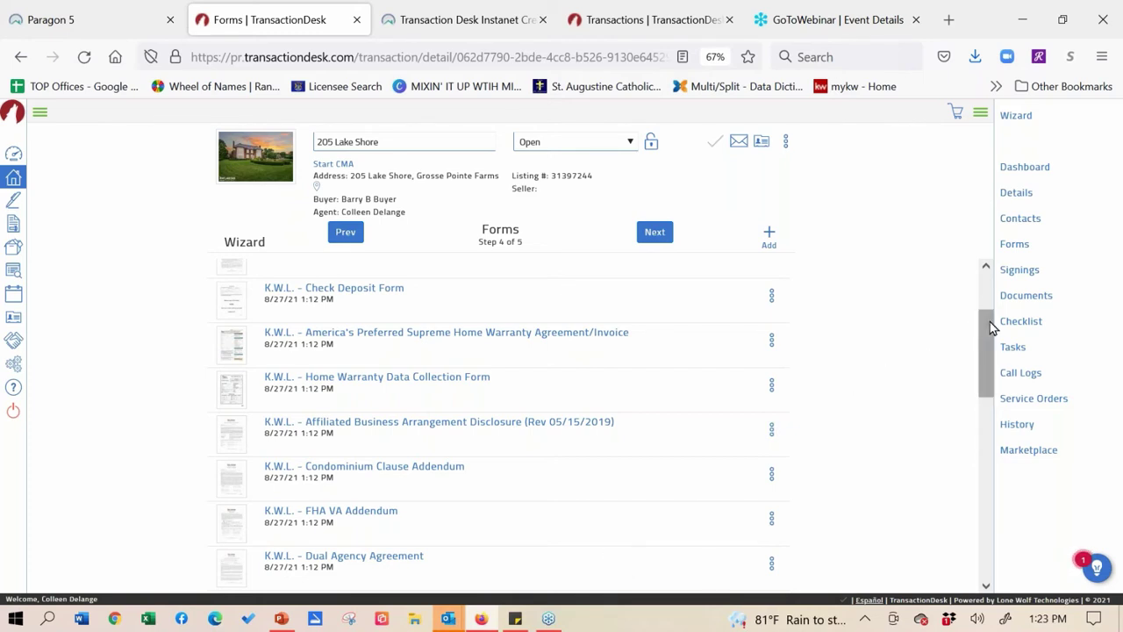
scroll(991, 326, down, 2)
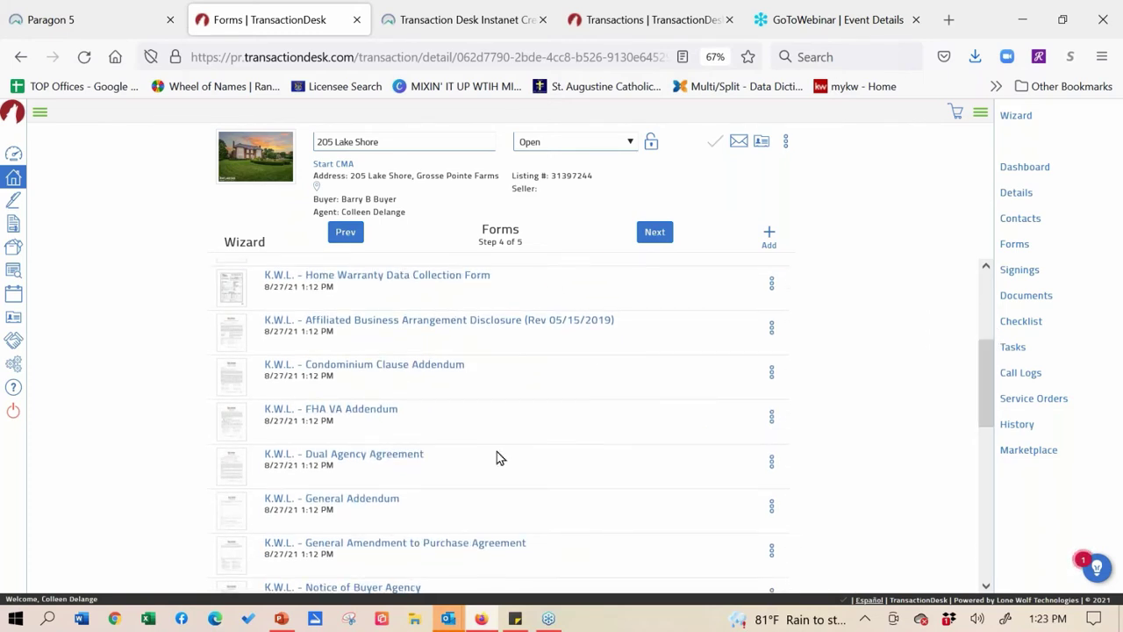
- Open K.W.L. - General Addendum and bring up Insert Clauses for its description box
click(353, 501)
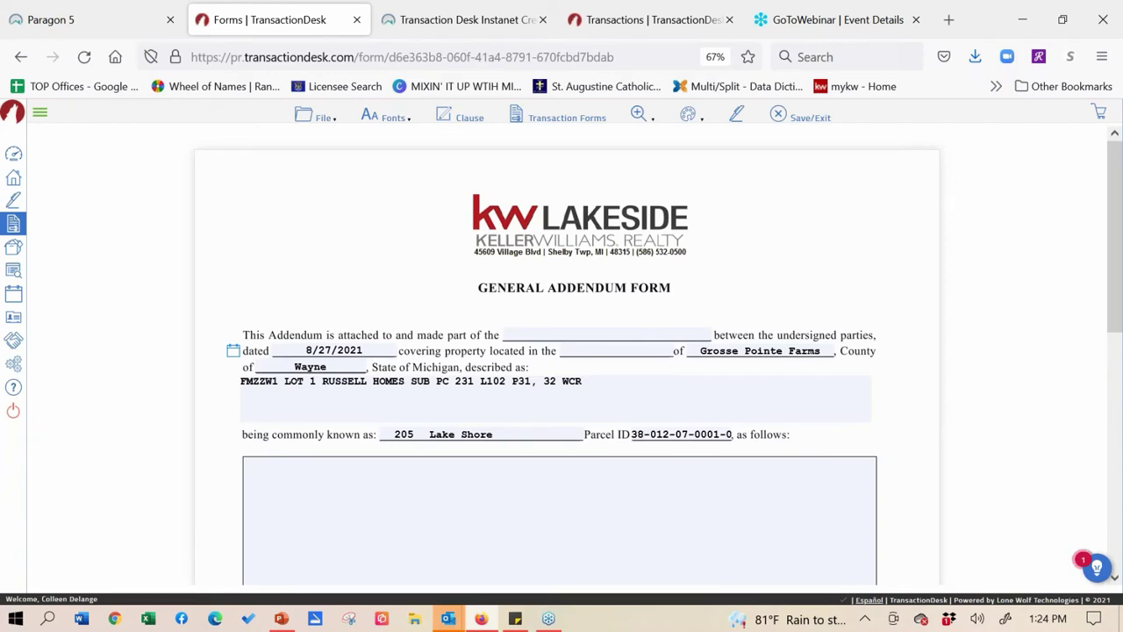
click(358, 489)
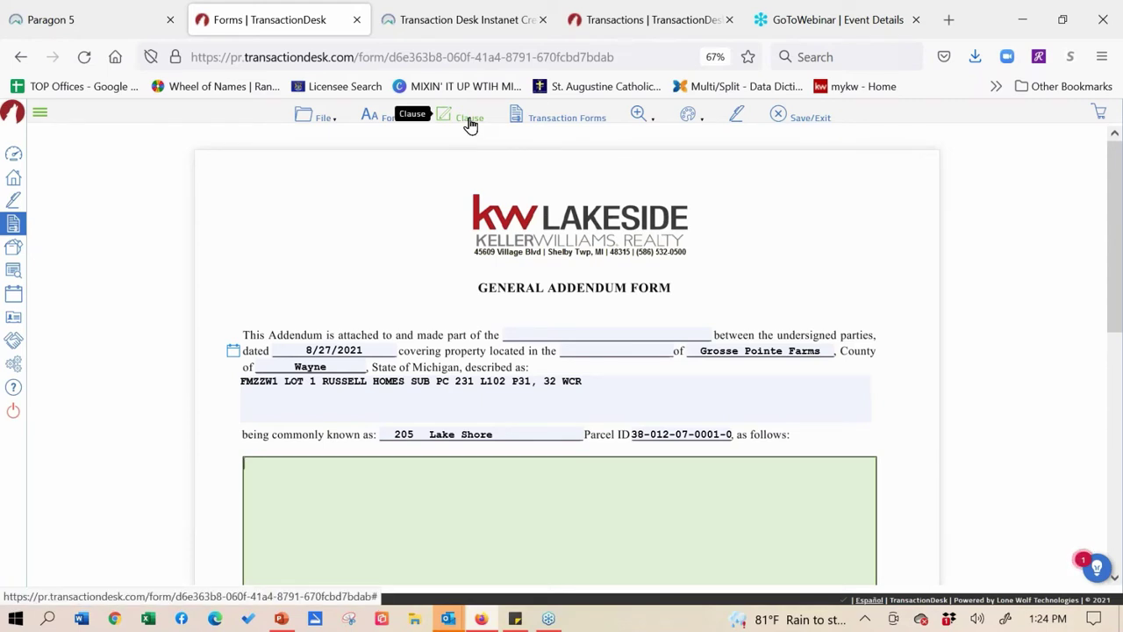
click(469, 121)
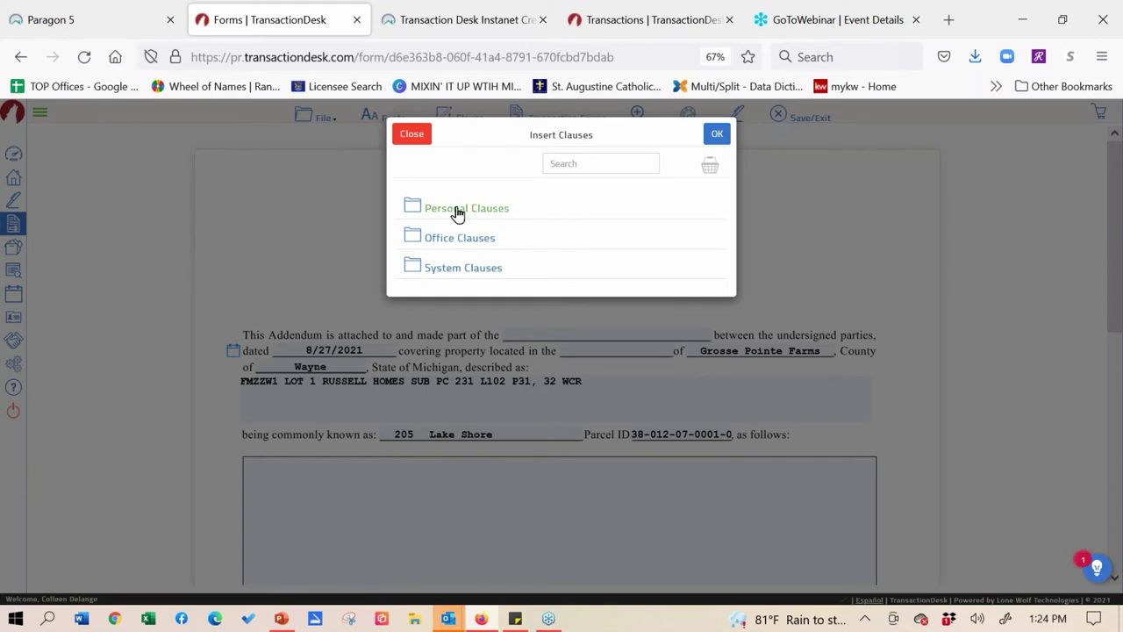
- Insert the Personal Clauses item 'All Appliances to stay with Home' into the description
click(483, 213)
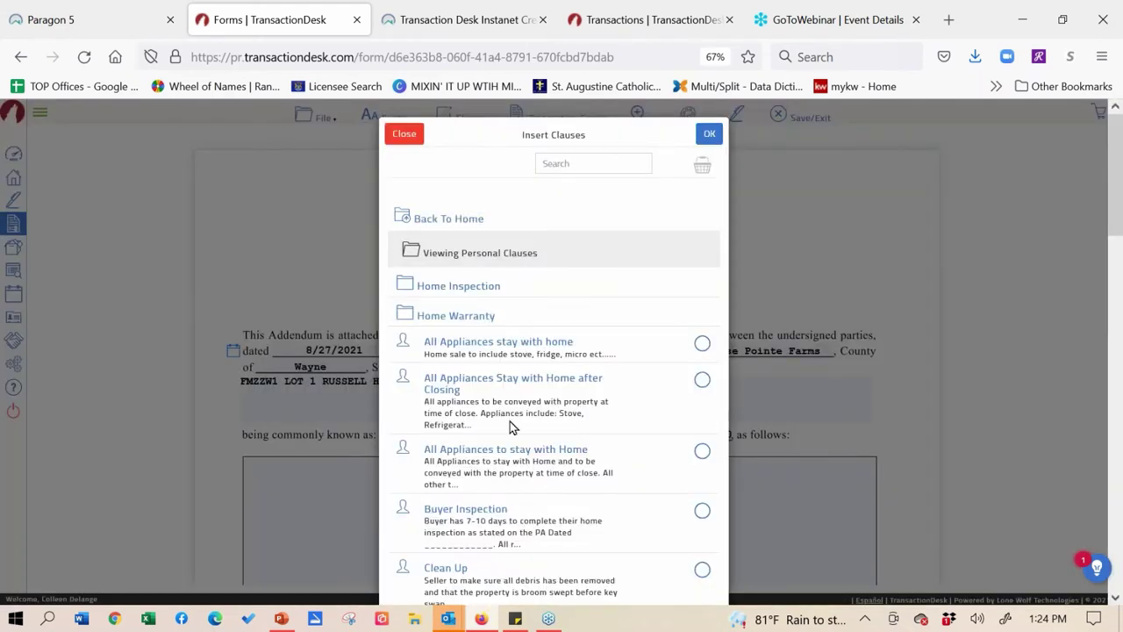
click(701, 452)
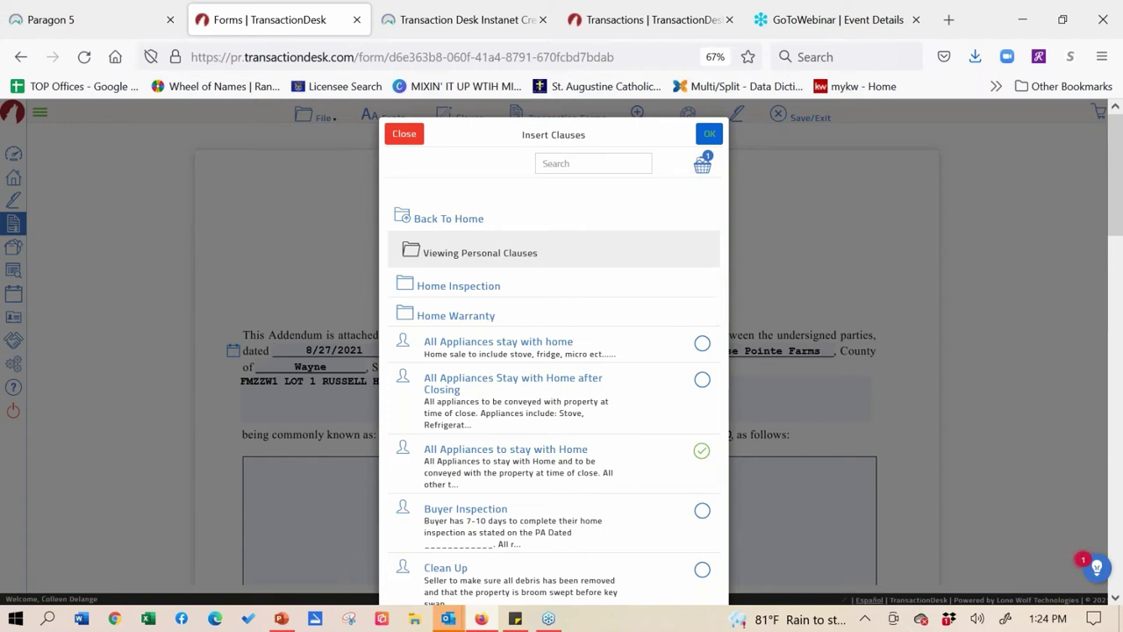
click(709, 133)
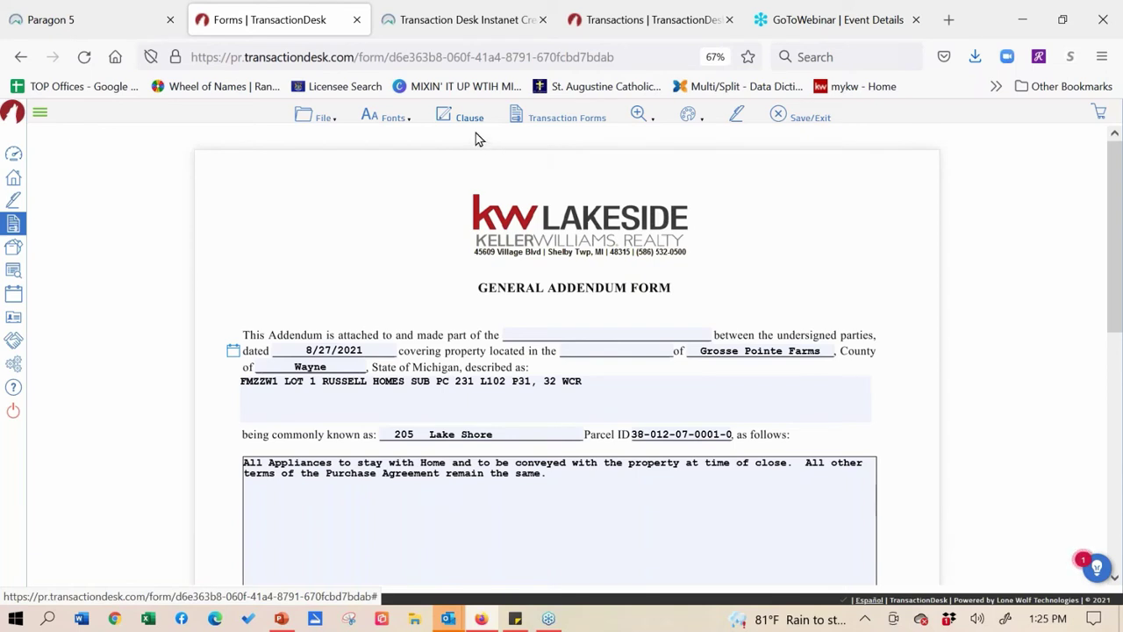
- Save and exit the General Addendum from the File menu, returning to Forms step 4 of 5
click(324, 120)
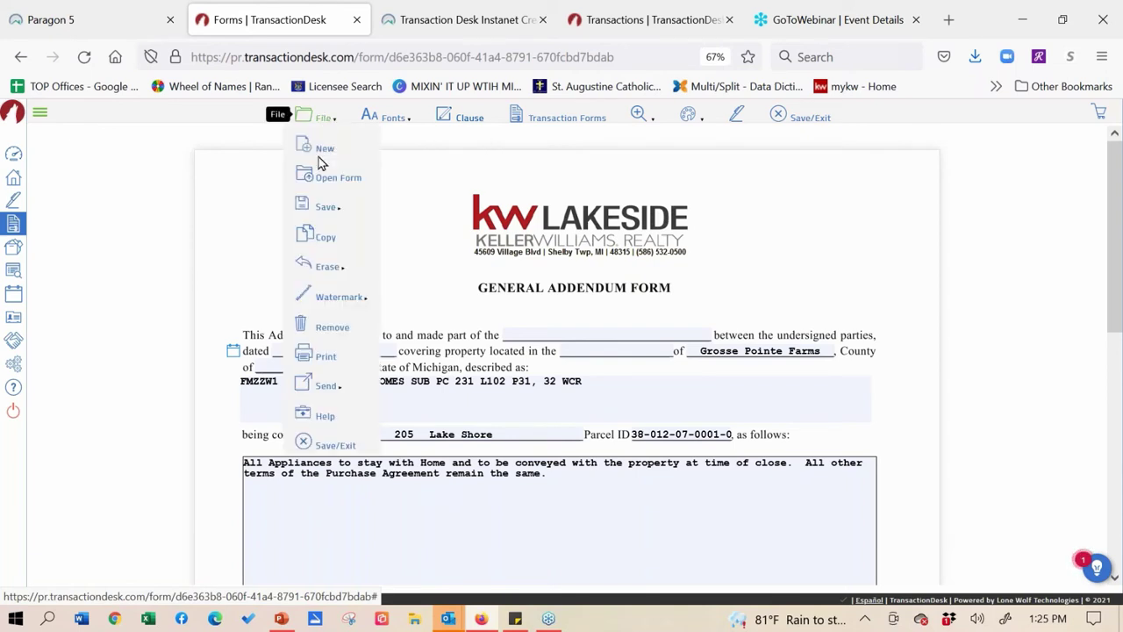
mouse_move(321, 204)
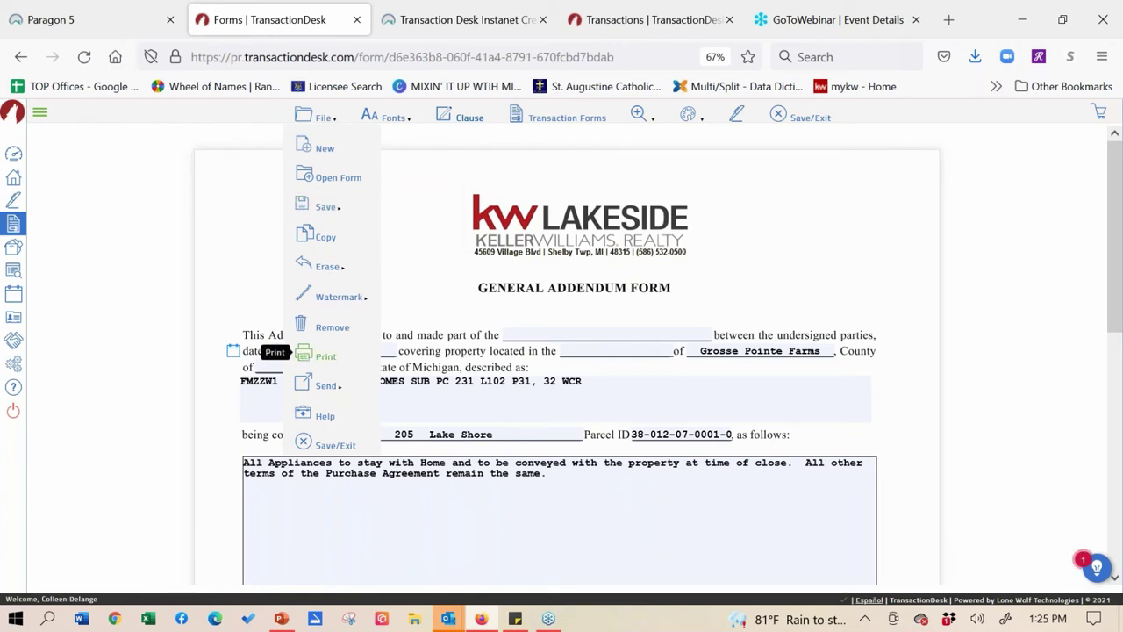
click(316, 447)
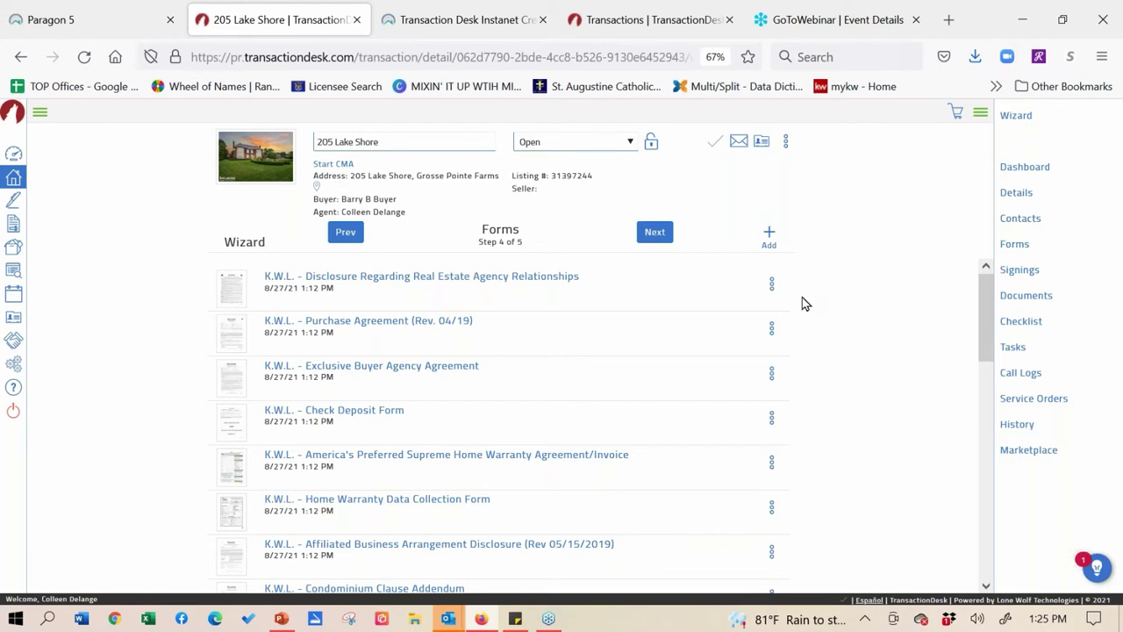
click(772, 332)
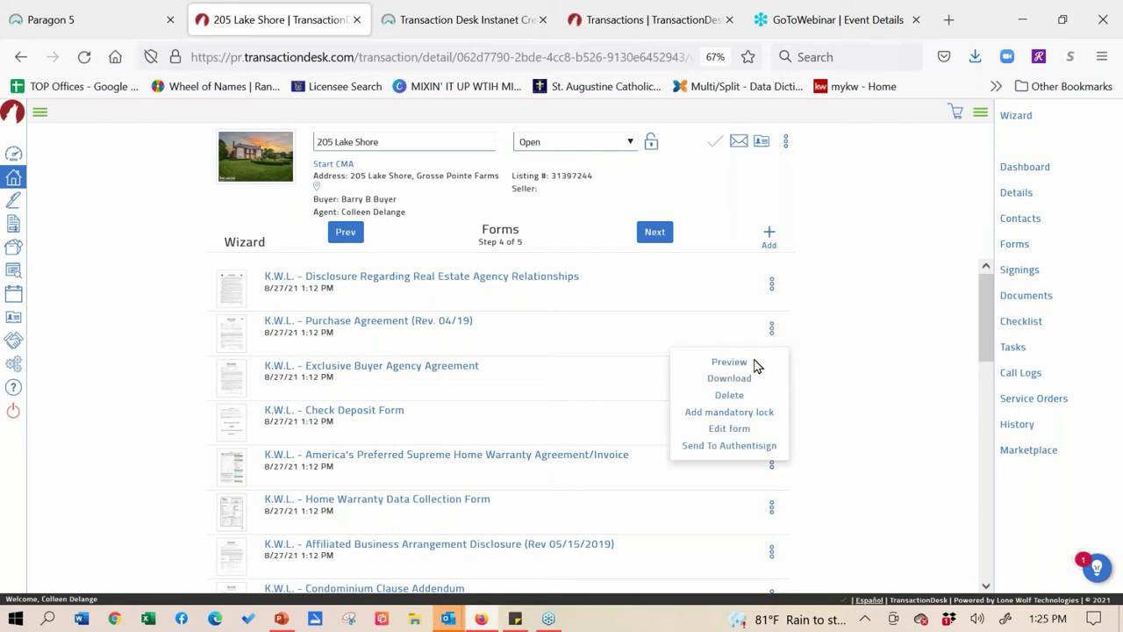
click(742, 364)
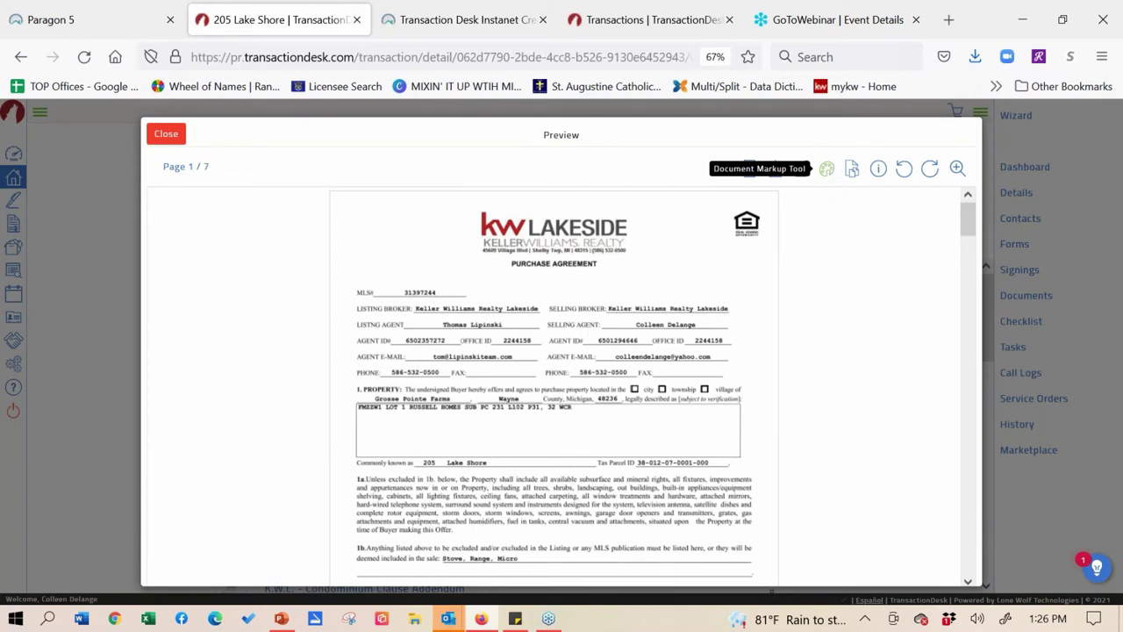
click(828, 169)
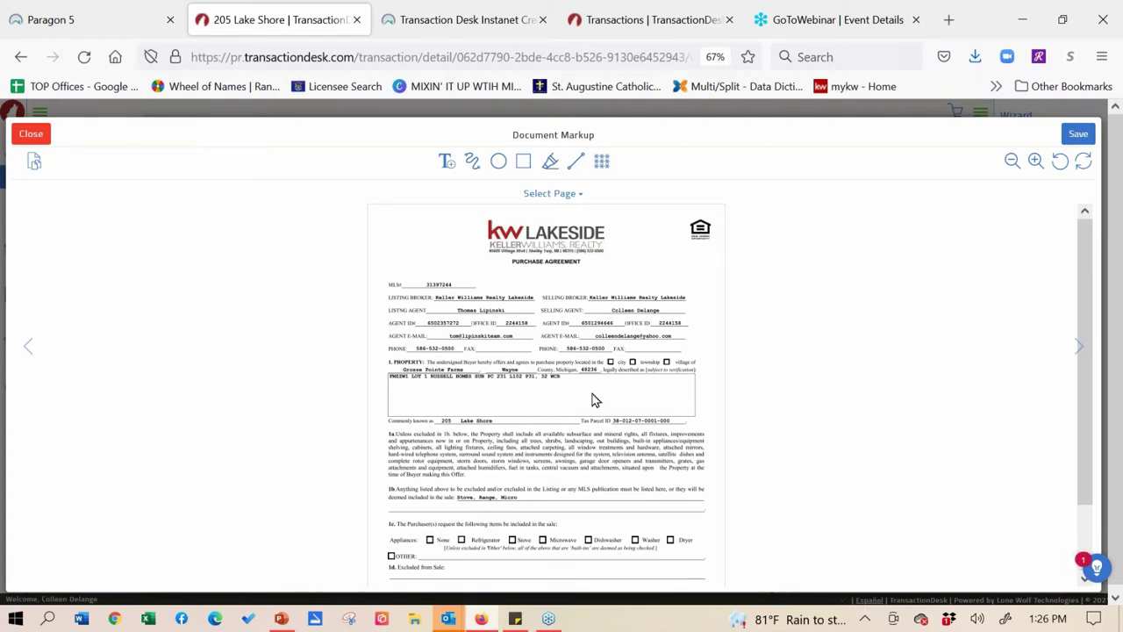
- Strike a straight line through the Stove, Range, Micro inclusions in section 1b
click(576, 164)
drag(445, 497, 524, 504)
- Zoom in twice and add a $2800000 text box in the legal-description field
click(1037, 163)
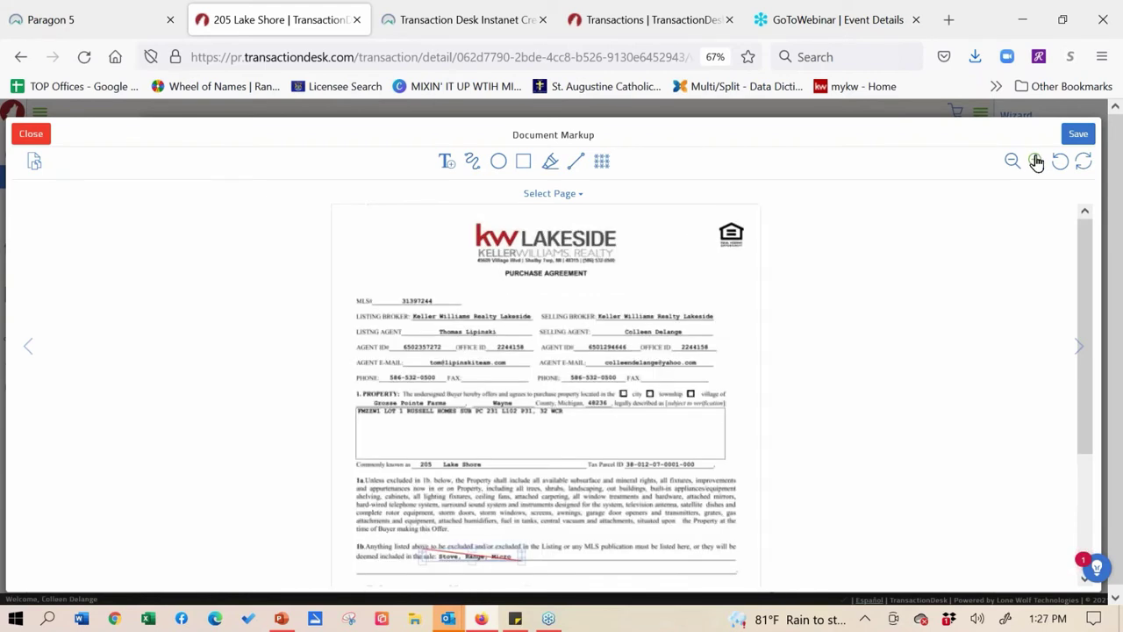
click(1036, 163)
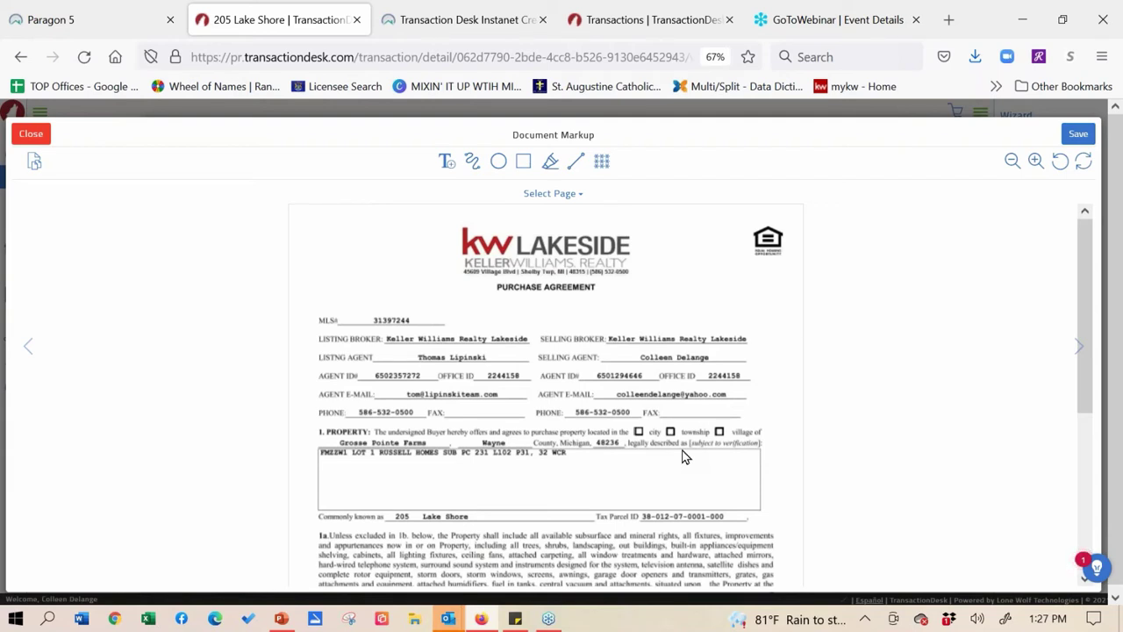
click(448, 165)
drag(454, 459, 632, 492)
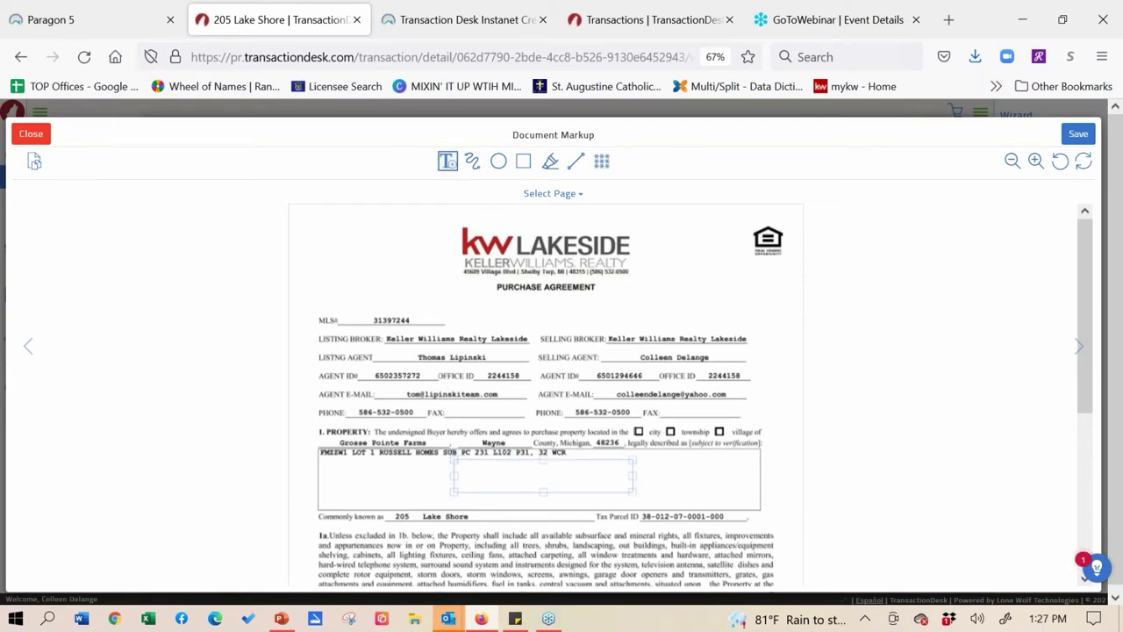
click(562, 476)
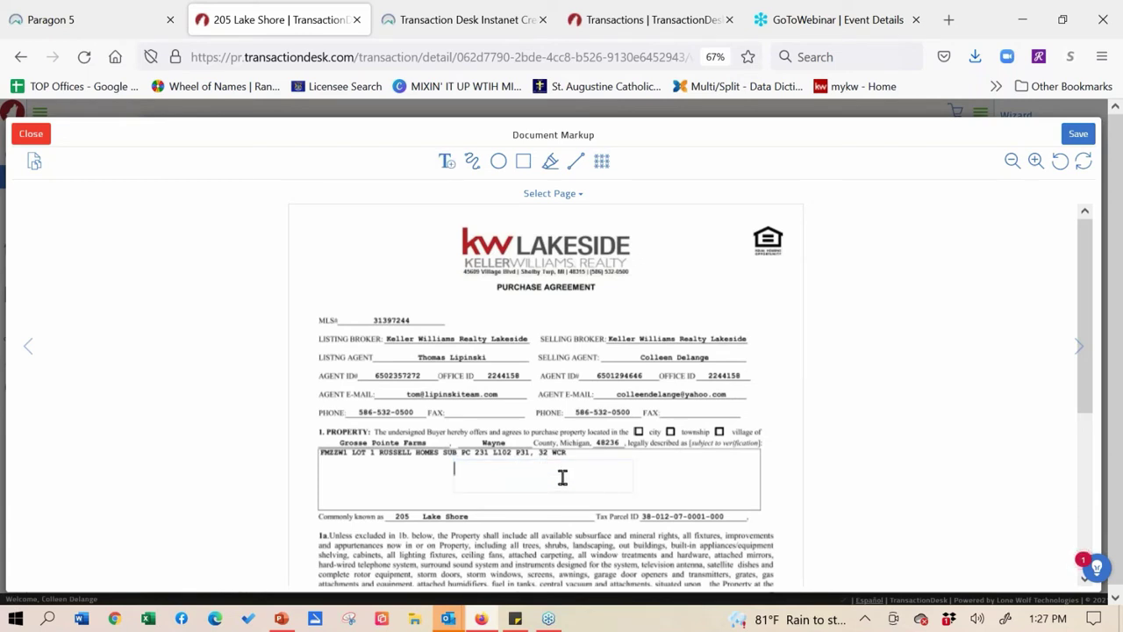
text($4)
key(BackSpace)
text(2800000)
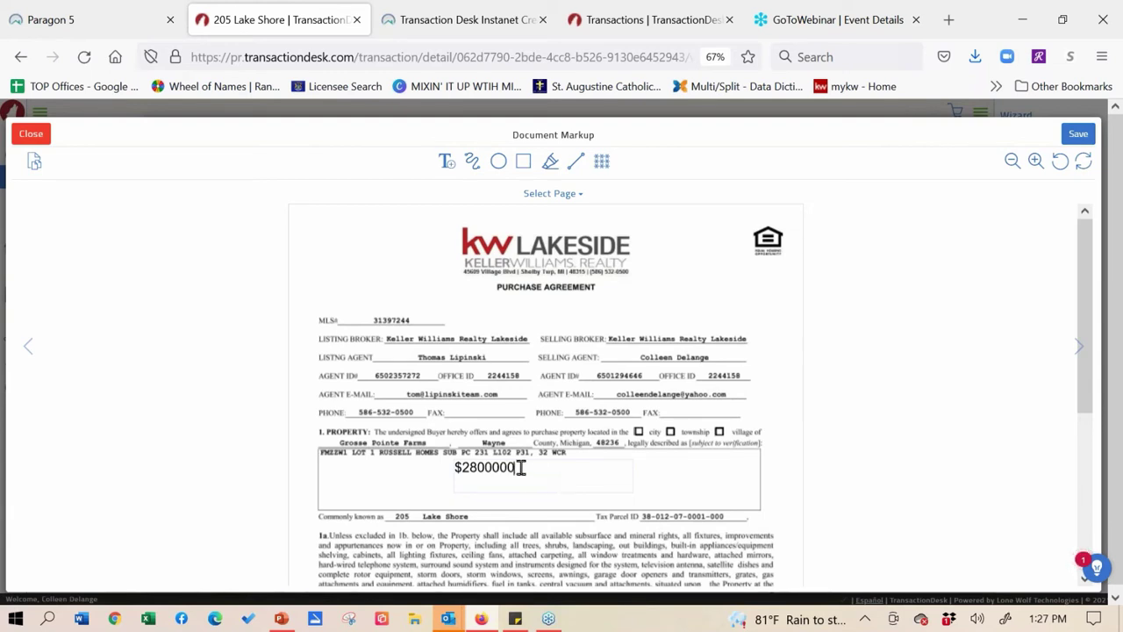
- Finish editing the $2800000 annotation and nudge it into place
triple_click(484, 466)
click(427, 466)
drag(466, 490, 525, 474)
click(524, 475)
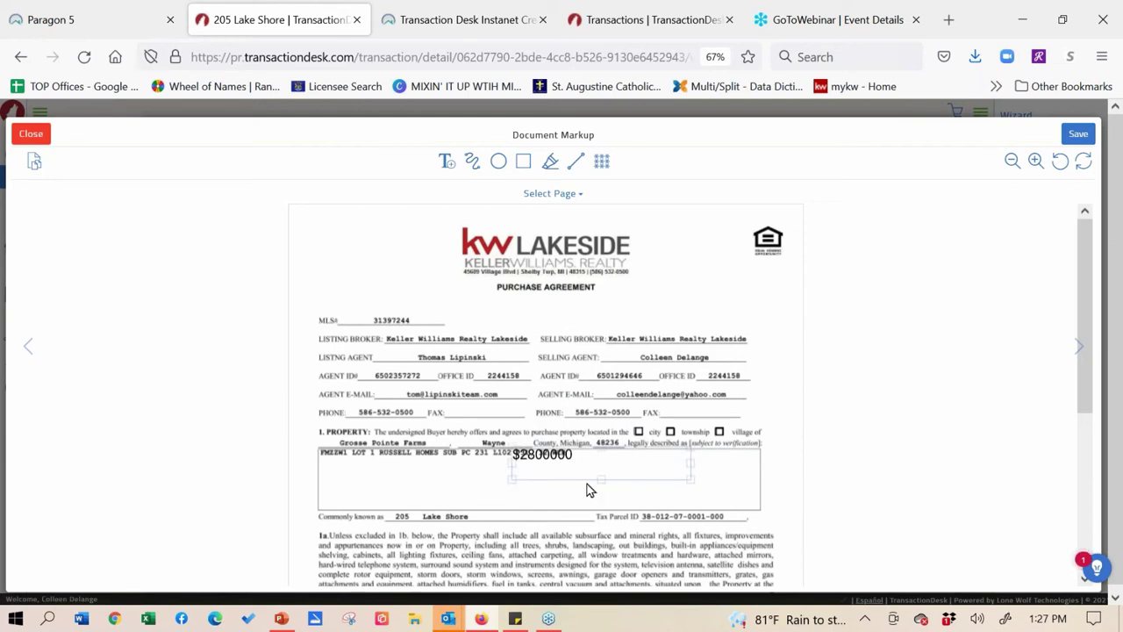
drag(580, 474, 577, 482)
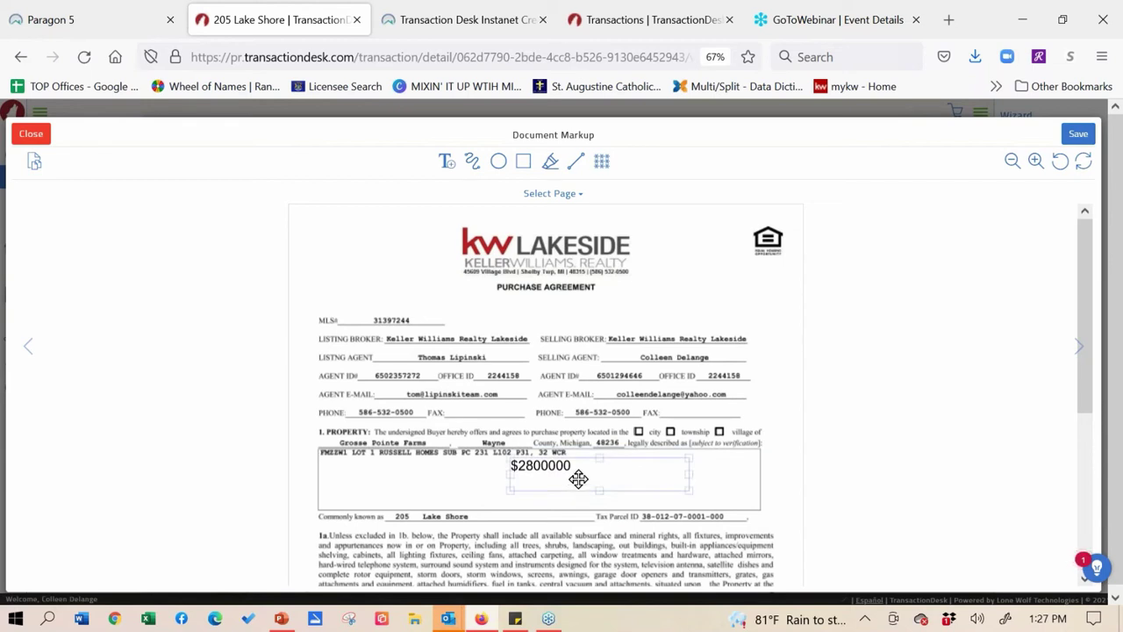
- Set the $2800000 annotation's background to White
click(579, 478)
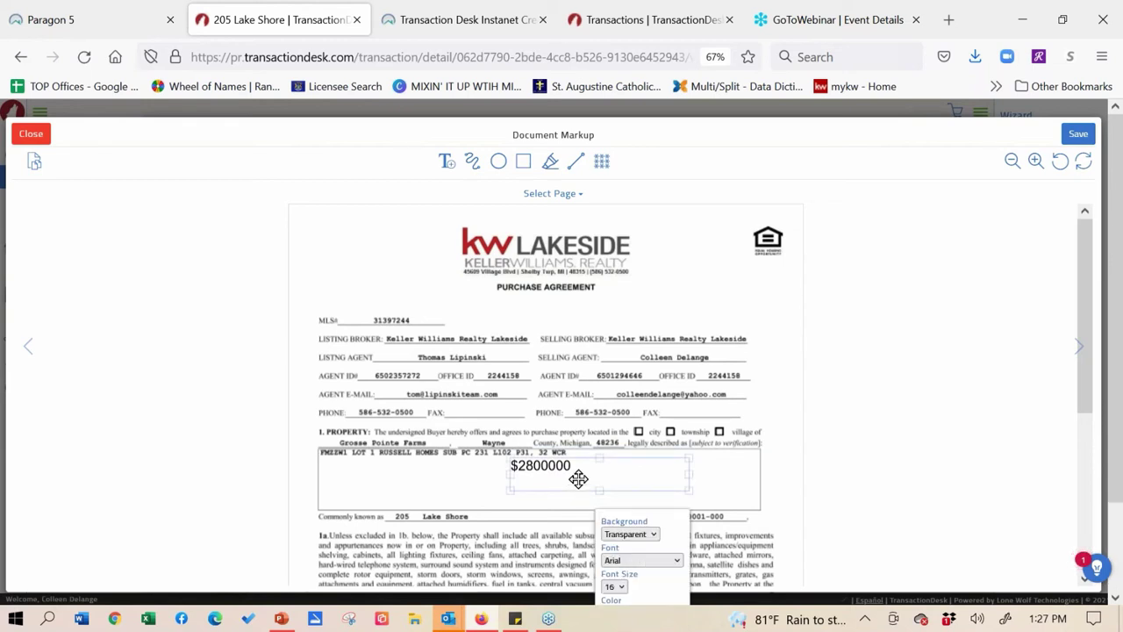
click(652, 536)
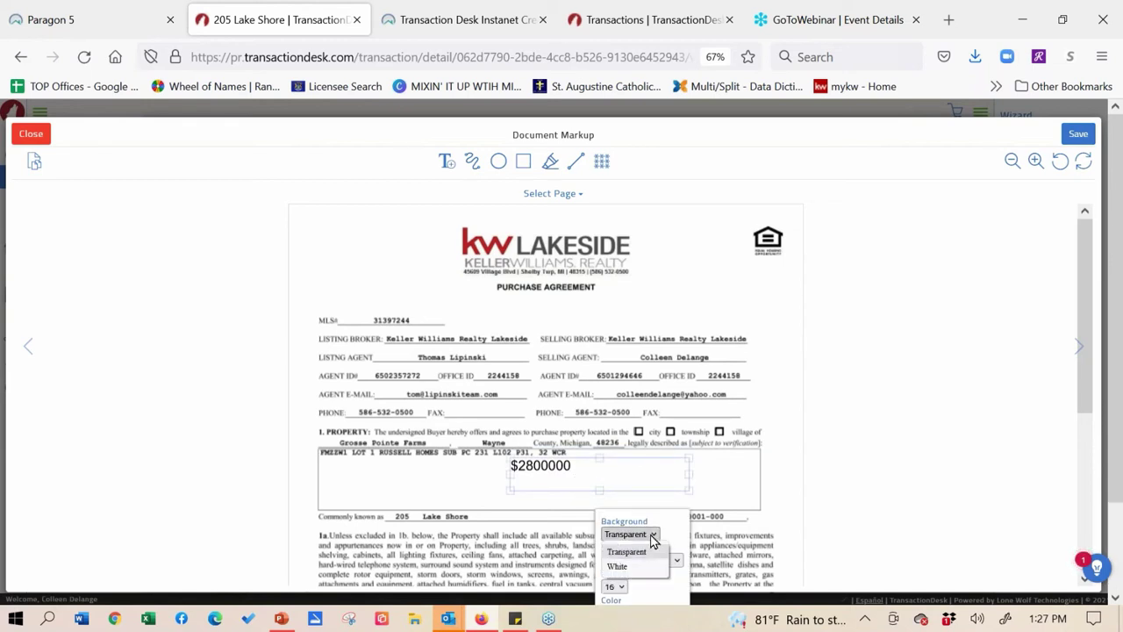
click(639, 567)
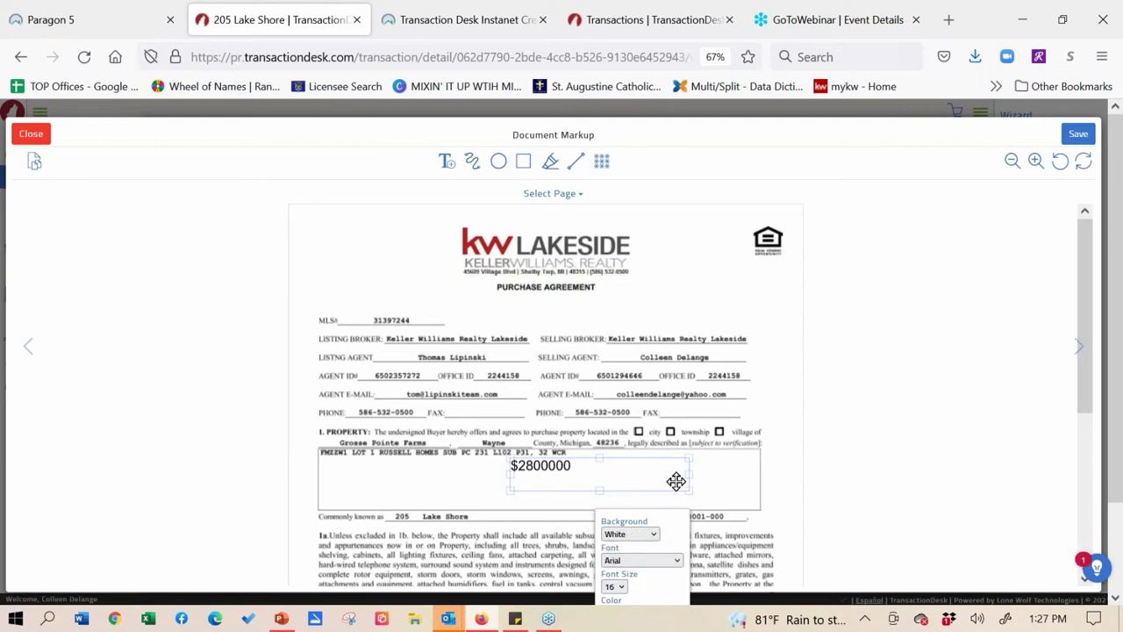
- Resize and move the annotation to the legal-description box's top-left, beside 231 L102 P31, 32 WCR
drag(687, 492, 658, 465)
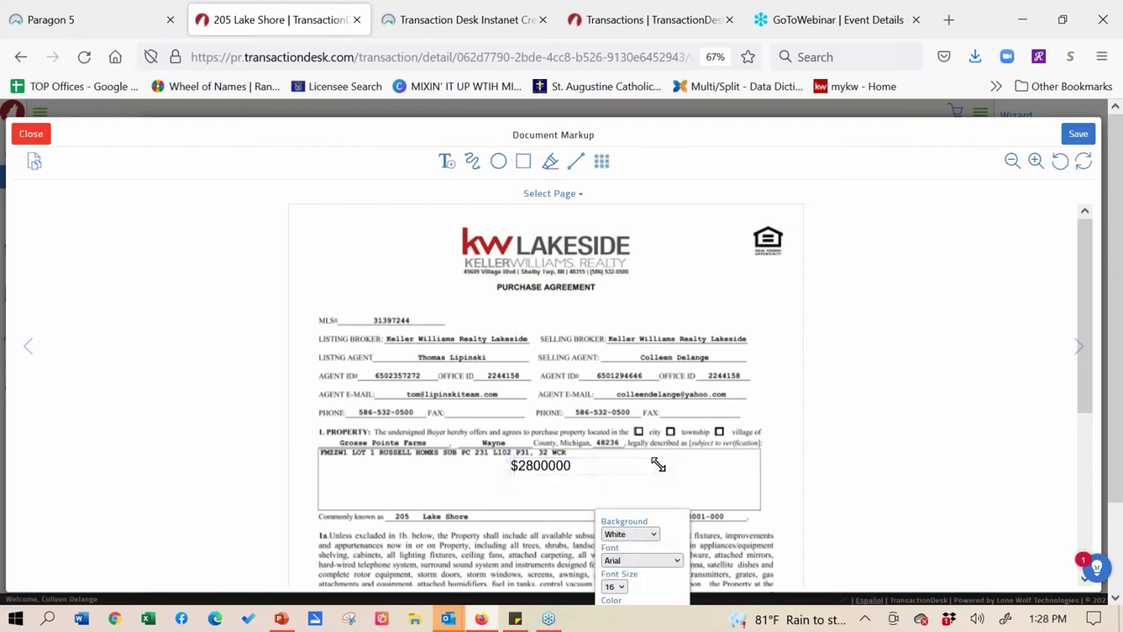
drag(571, 467, 377, 452)
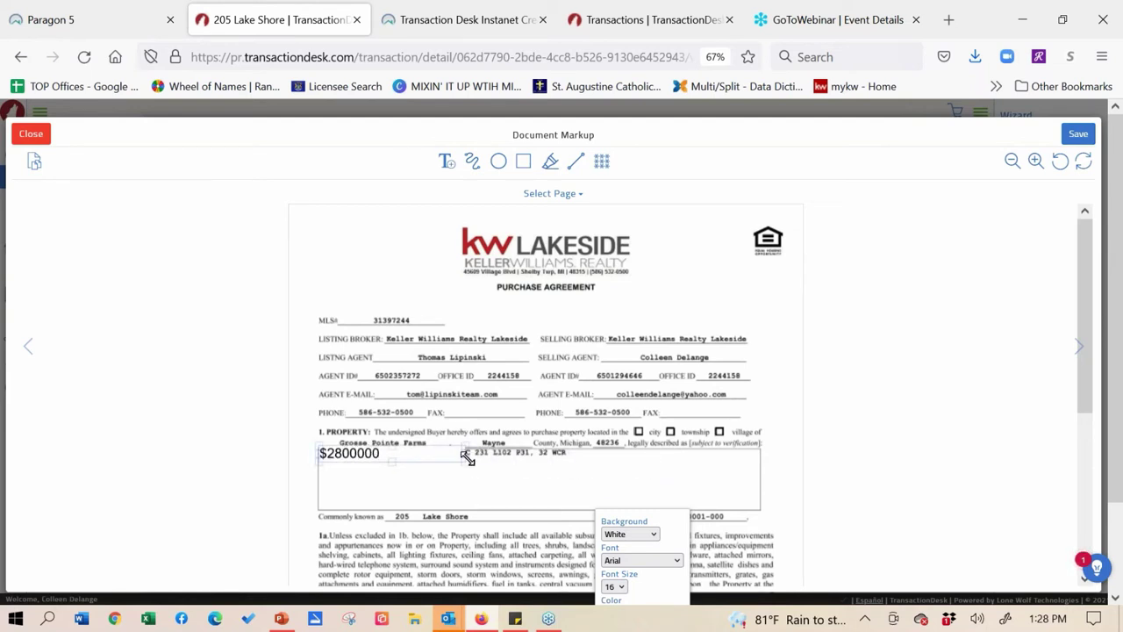
mouse_move(466, 459)
mouse_down()
mouse_move(504, 466)
mouse_move(476, 463)
mouse_up()
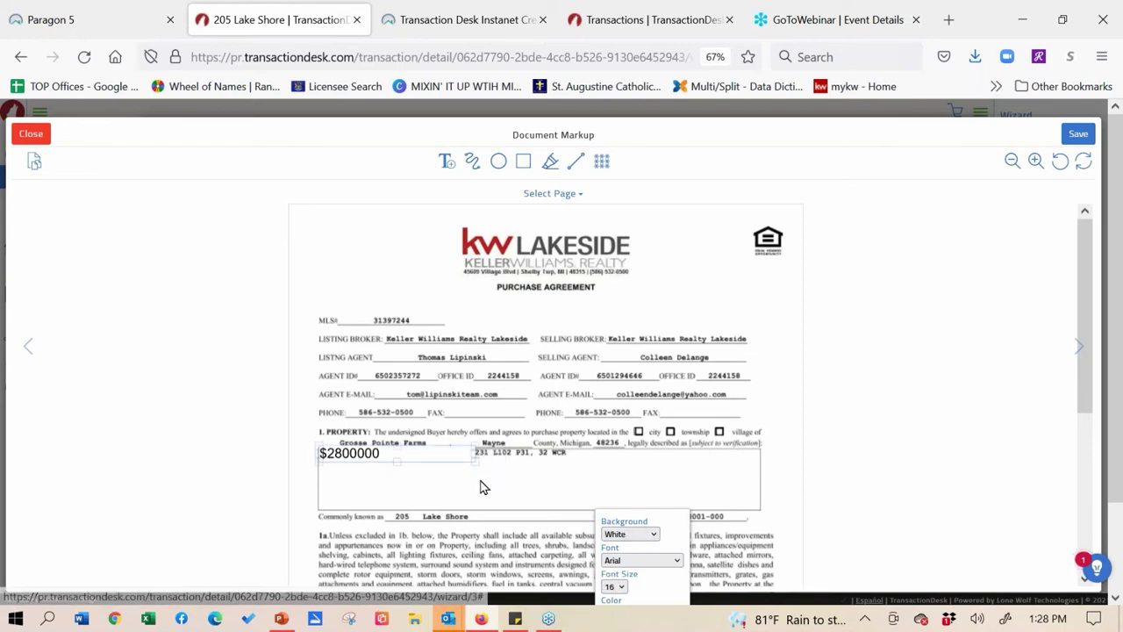
click(622, 588)
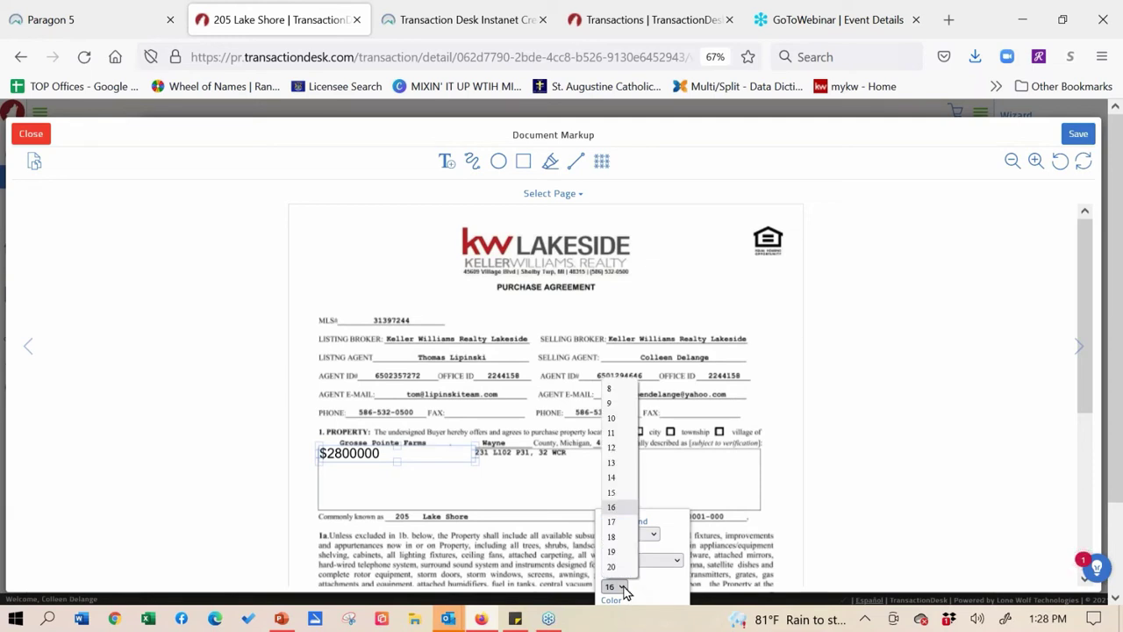
click(784, 360)
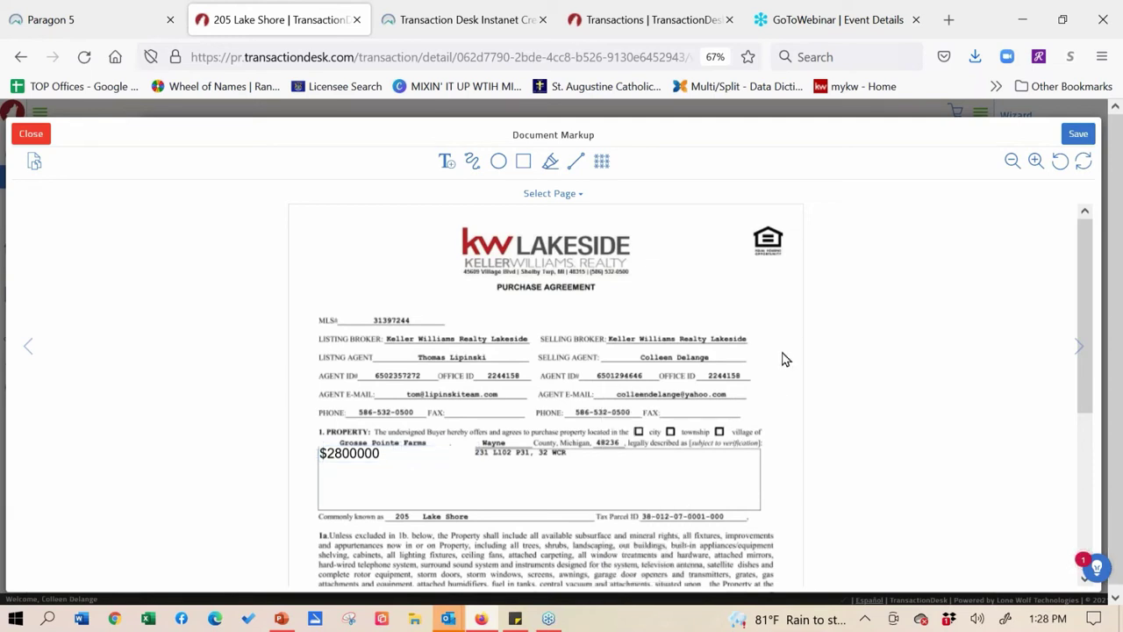
mouse_move(396, 452)
mouse_down()
mouse_move(473, 474)
mouse_move(365, 485)
mouse_move(398, 456)
mouse_up()
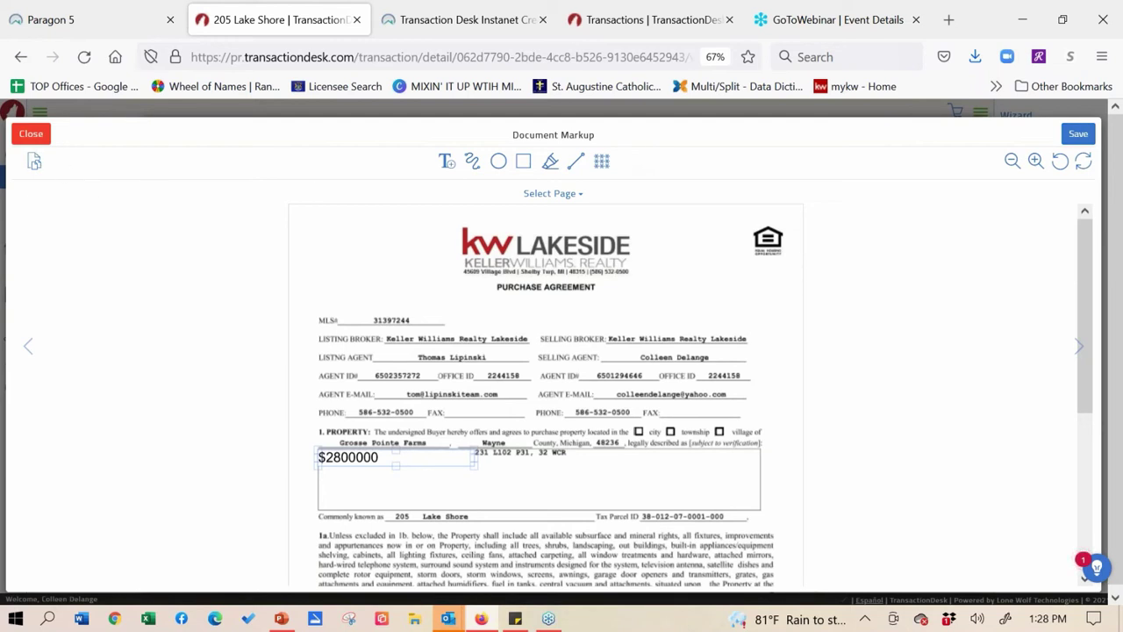
- Confirm the save prompt and open the Document Slicer showing the seven page thumbnails
click(35, 162)
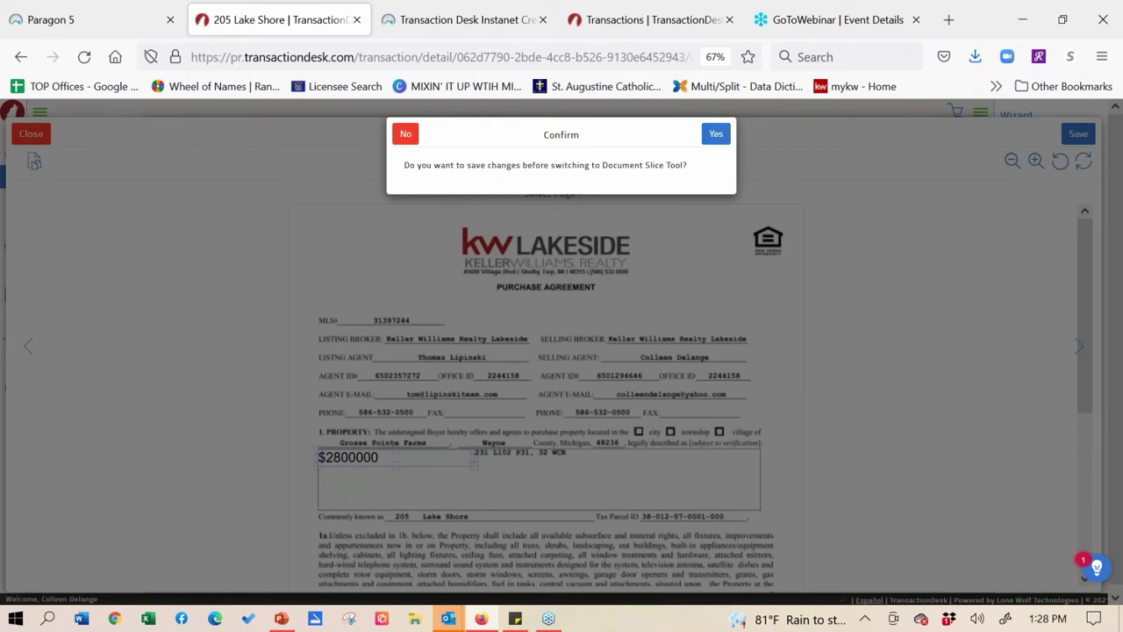
click(406, 133)
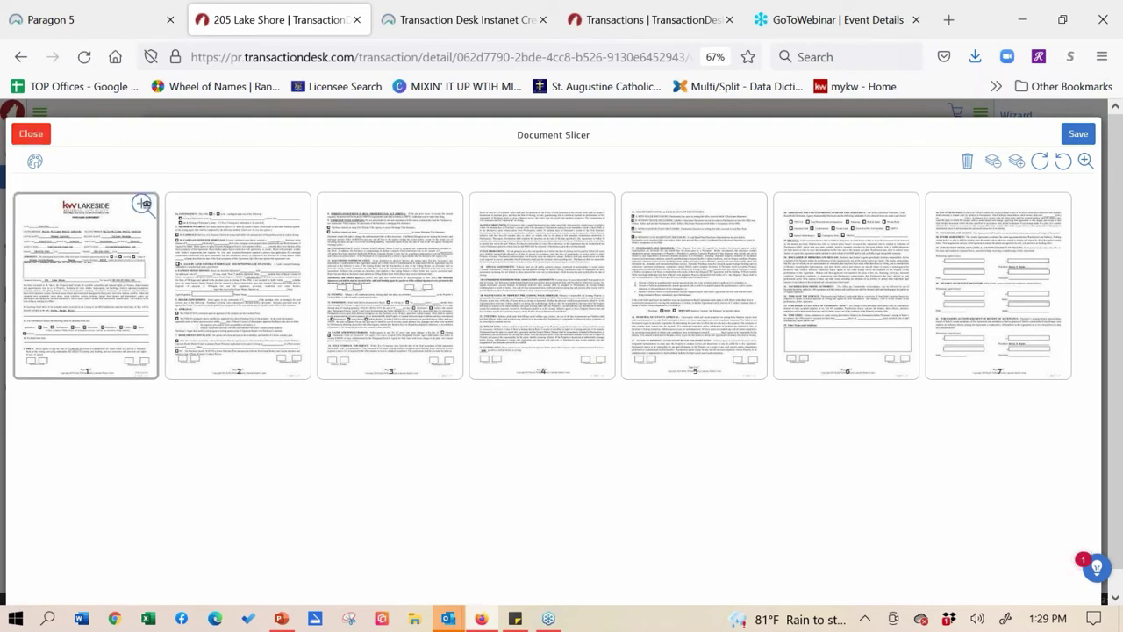
- Select the thumbnails for pages 1, 2, 3 and 4 of the Purchase Agreement
click(68, 236)
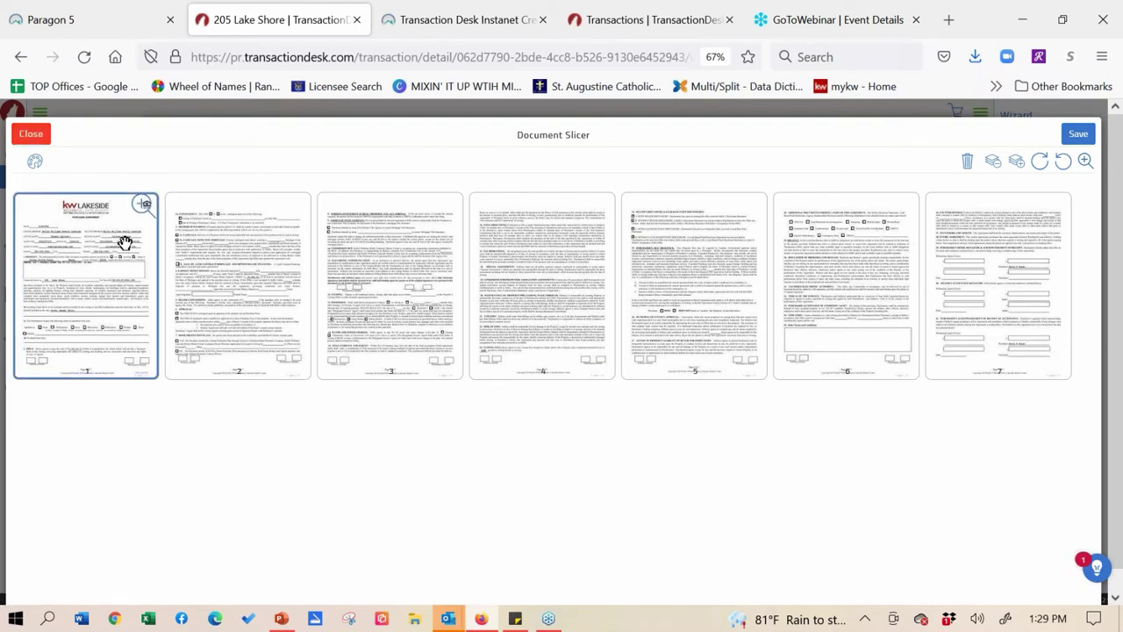
click(205, 268)
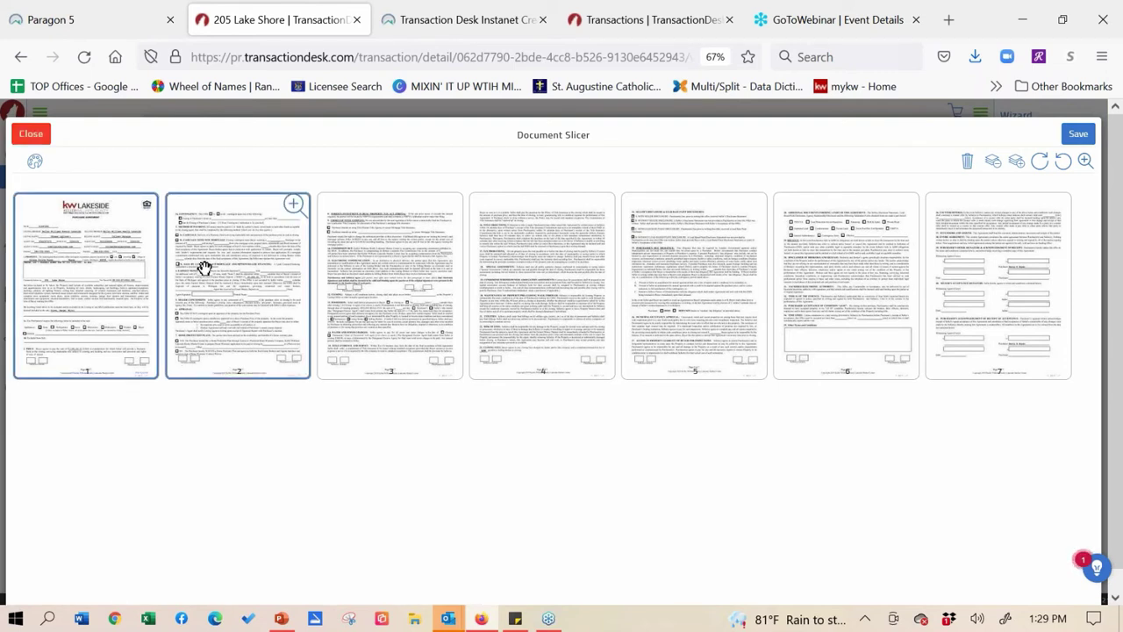
click(374, 278)
click(520, 299)
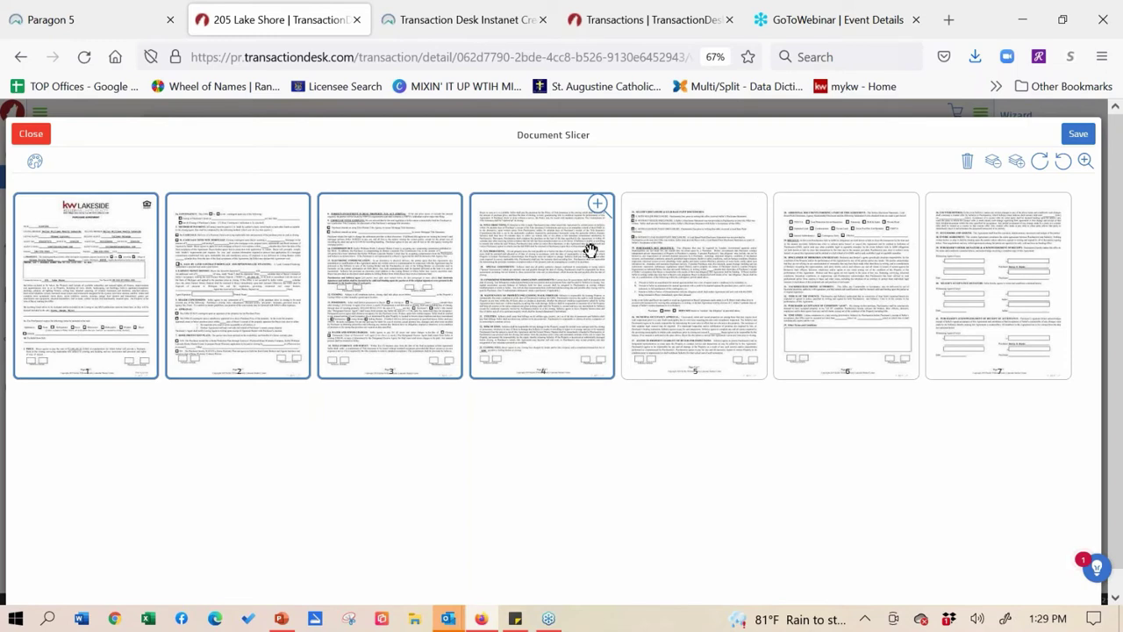
- Save the selected pages as new document 'Counter for Tom', set to open after saving
click(1078, 134)
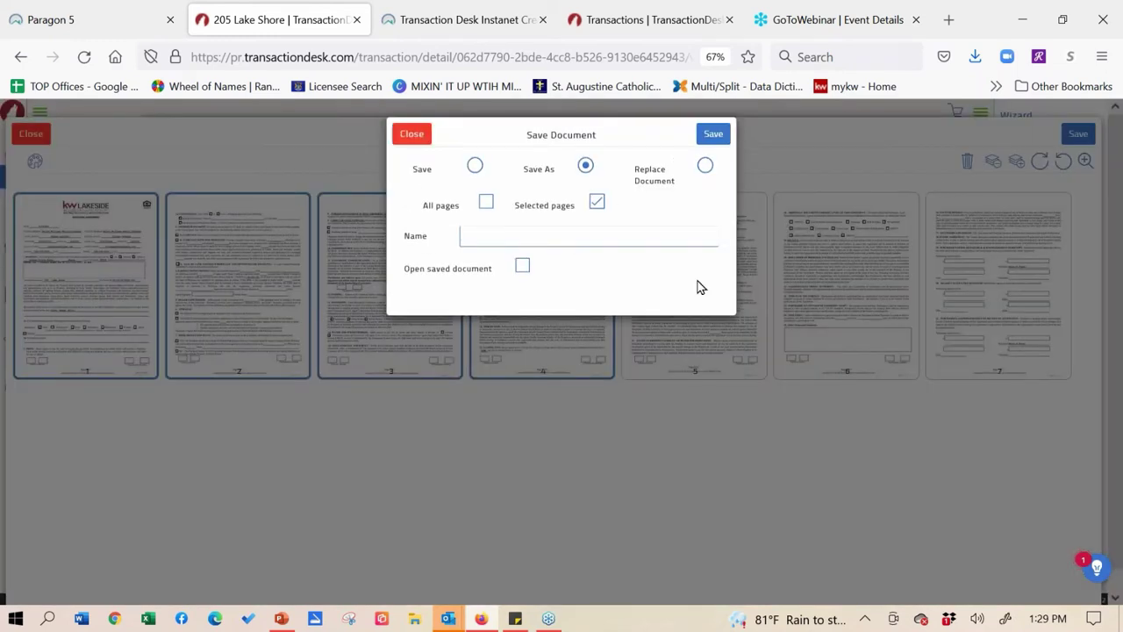
click(489, 236)
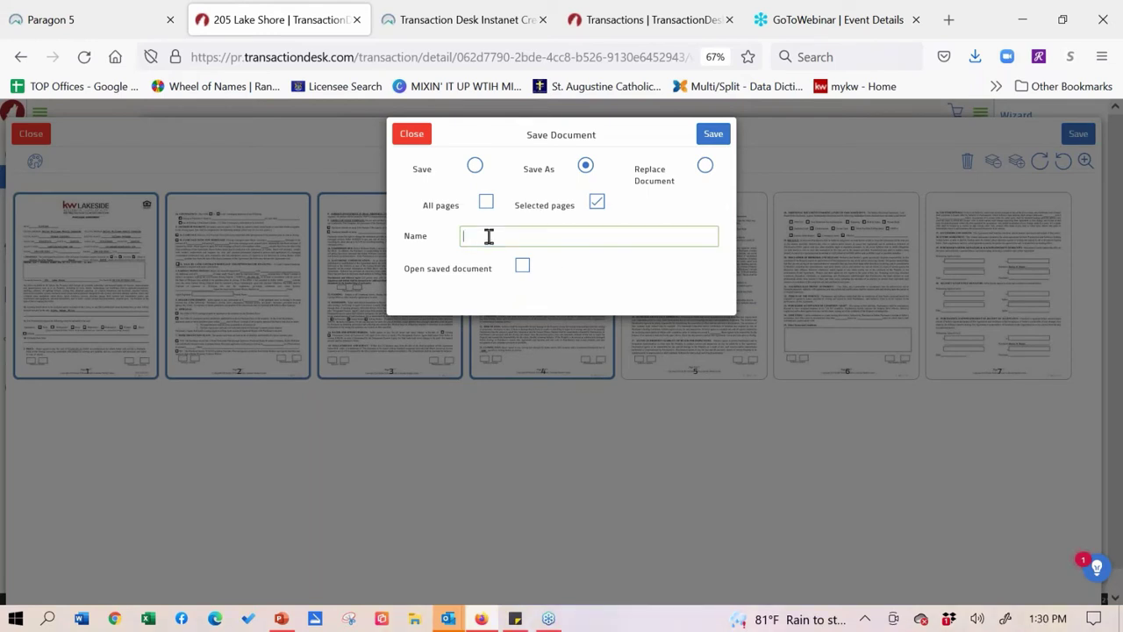
text(C)
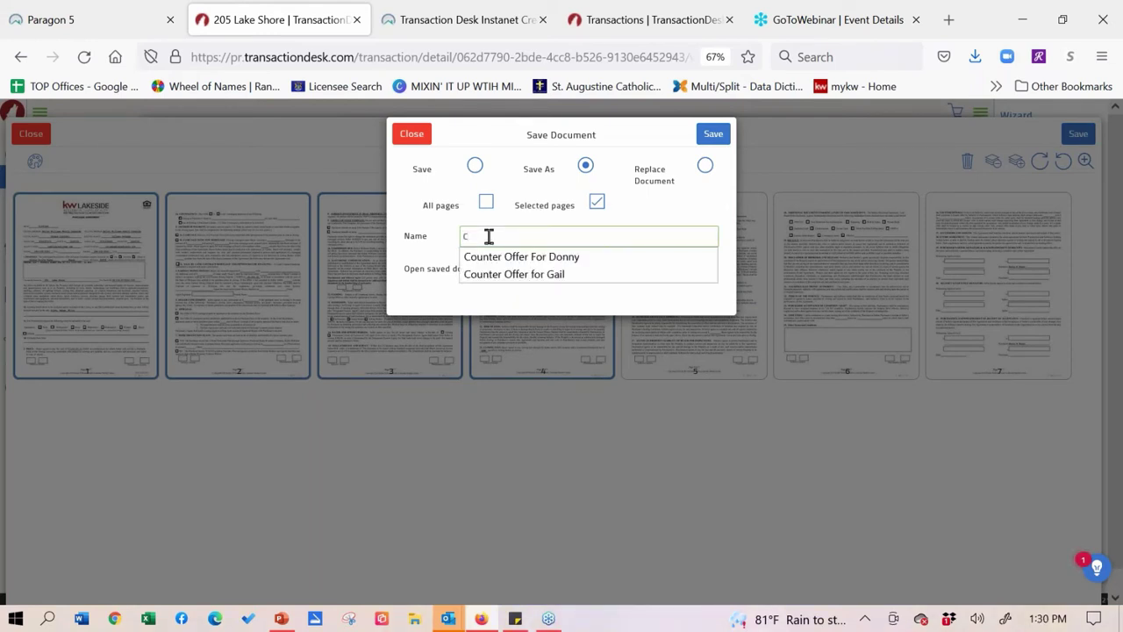
text(ounter for Tom)
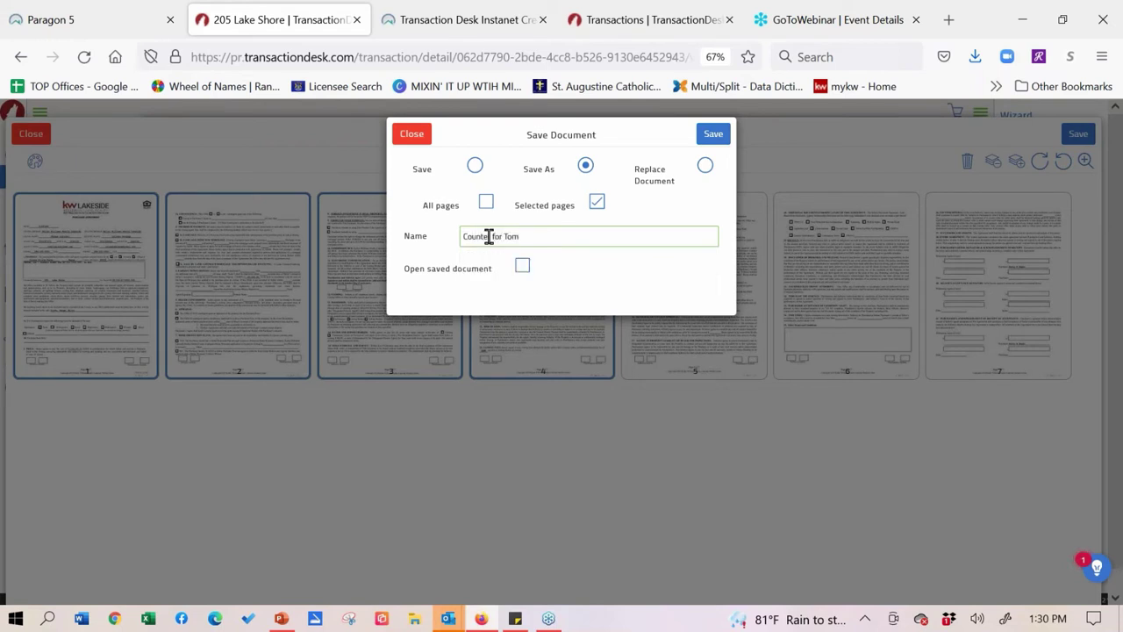
key(ctrl+plus)
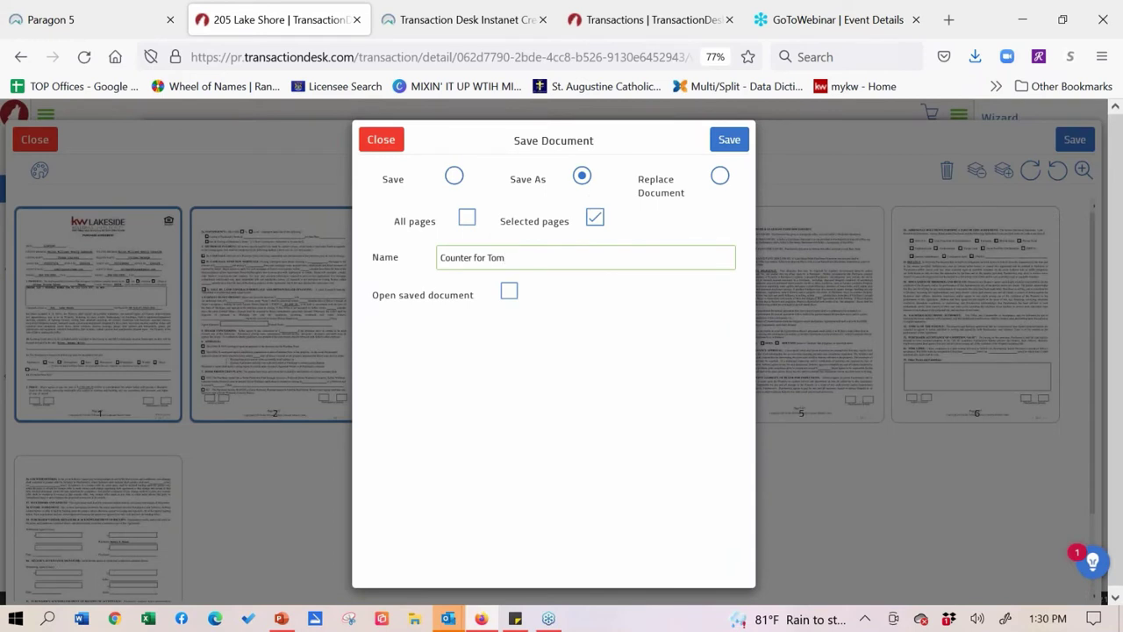
click(509, 291)
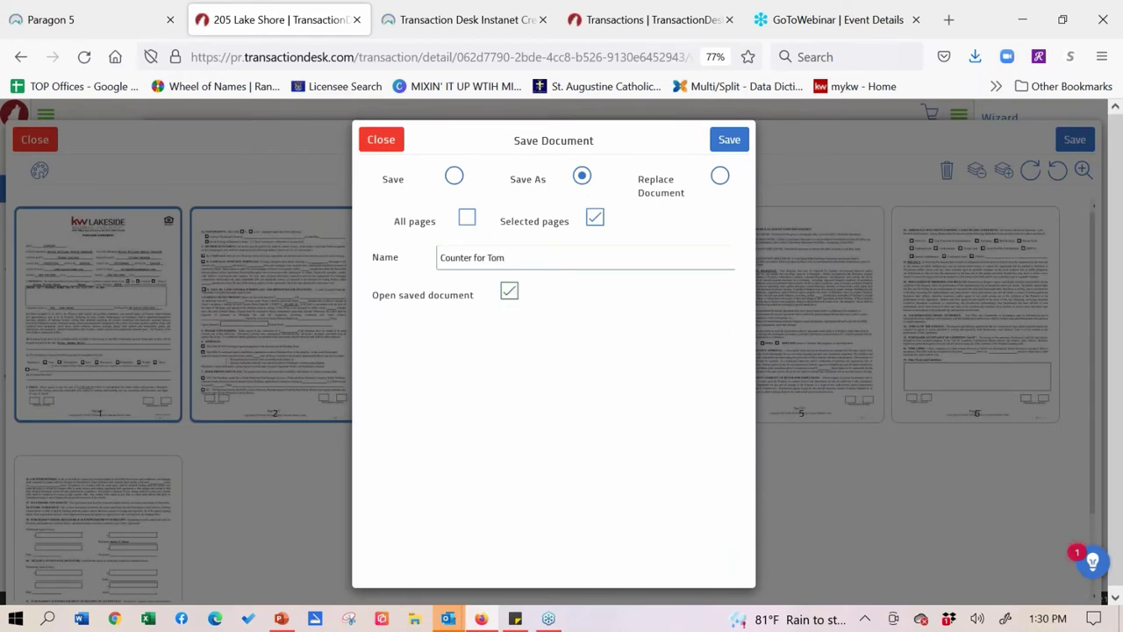
click(729, 140)
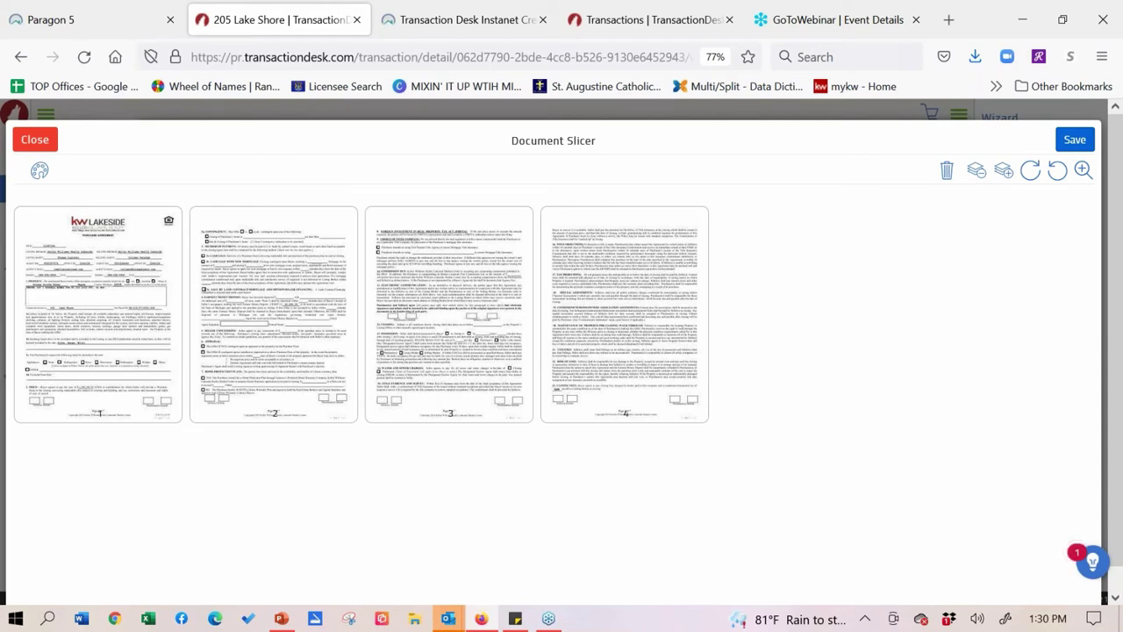
- Close the Document Slicer and advance the wizard to the Documents step, 5 of 5
click(33, 142)
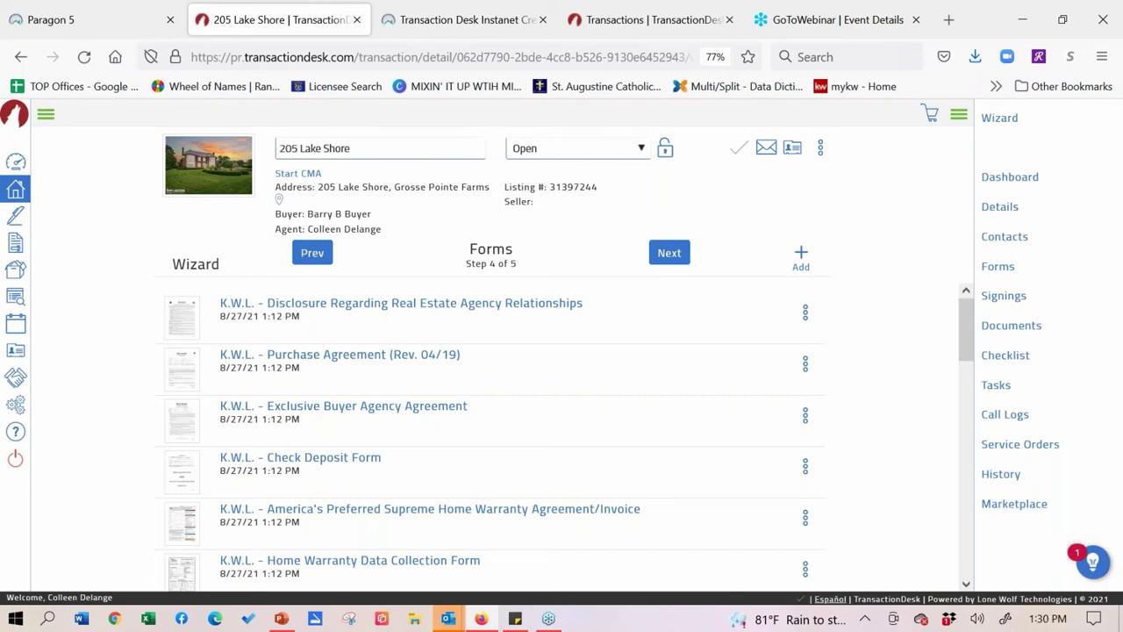
scroll(561, 439, down, 5)
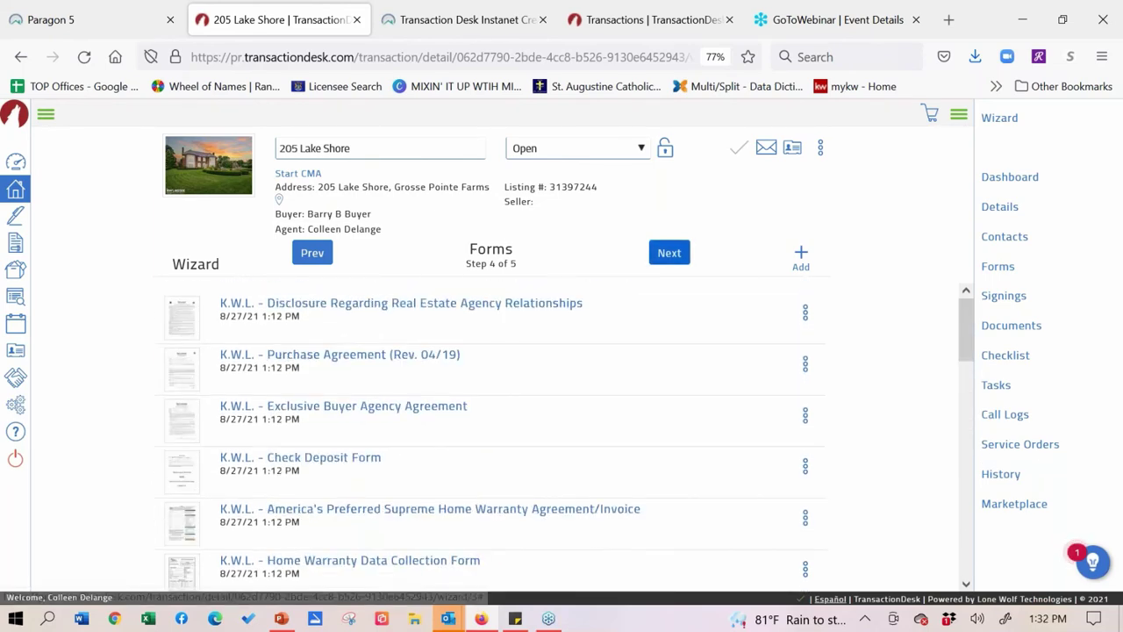
click(669, 253)
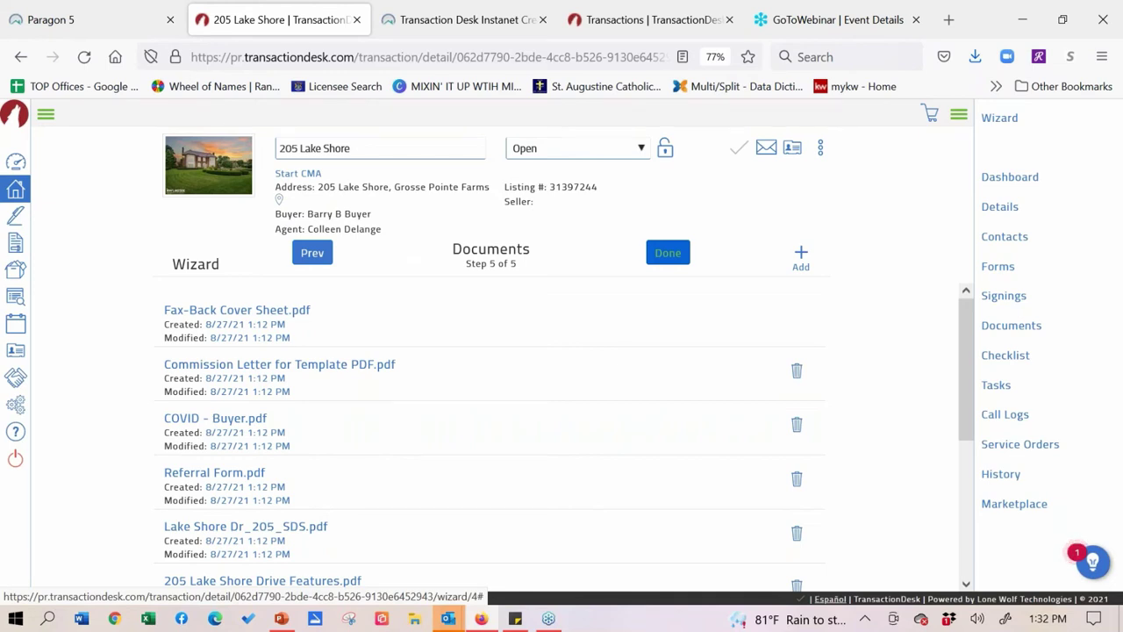
- Go back with Prev to the wizard's Forms step, 4 of 5
click(313, 252)
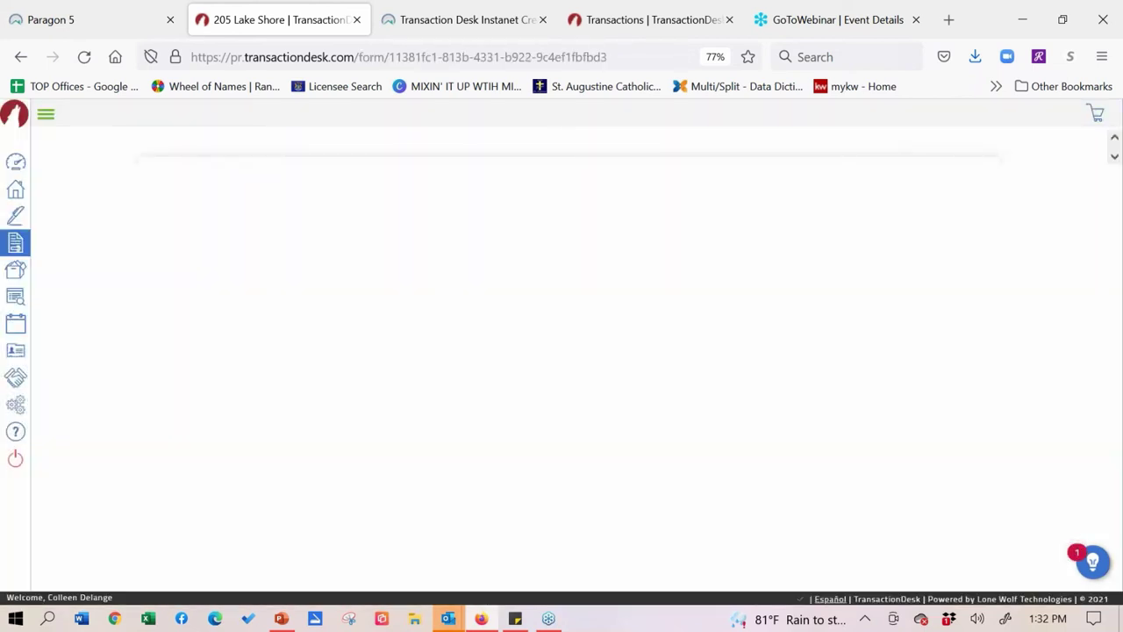
- Check Buyer's Agent under Licensee Disclosure on the agency relationships disclosure
scroll(851, 265, down, 10)
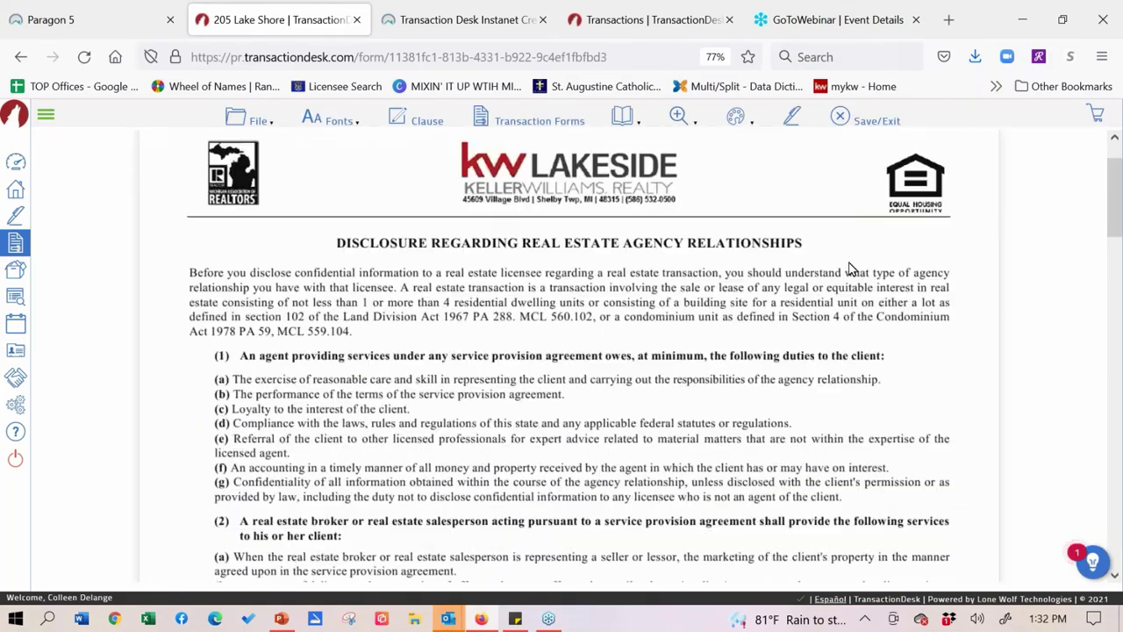
scroll(850, 268, down, 10)
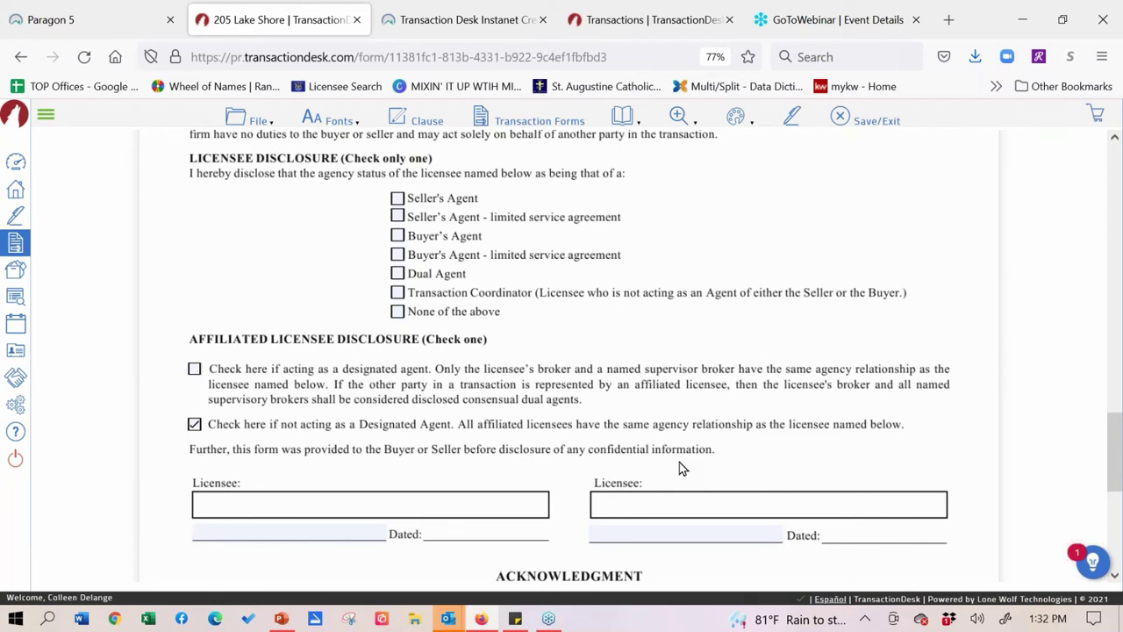
click(397, 236)
- Save the agency disclosure form with Save/Exit to return to the Forms step
click(252, 119)
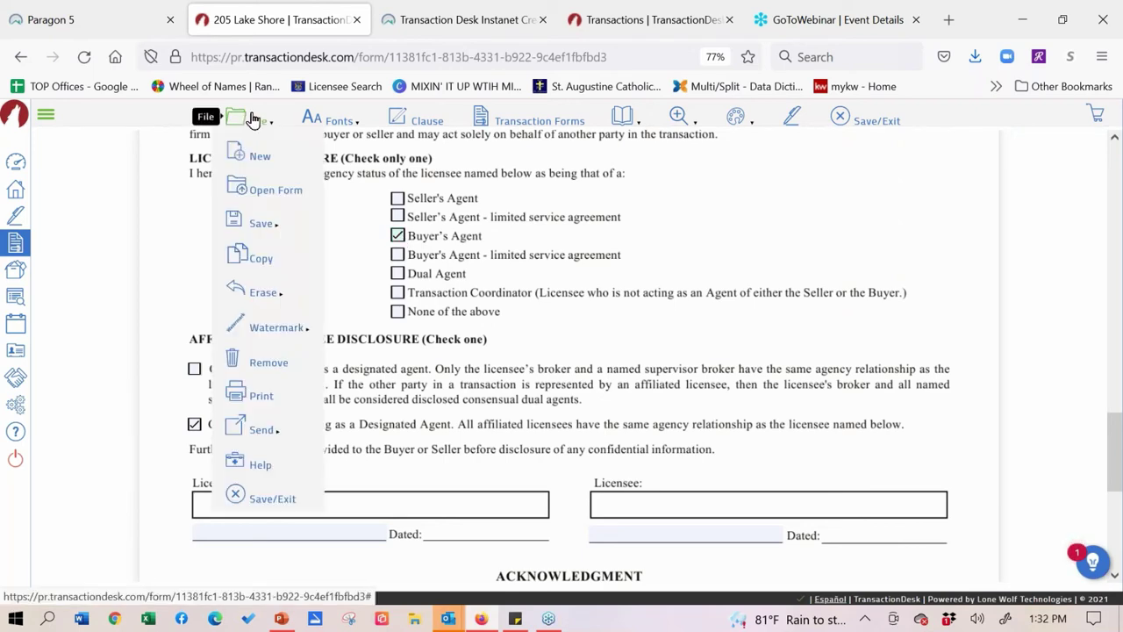
click(264, 498)
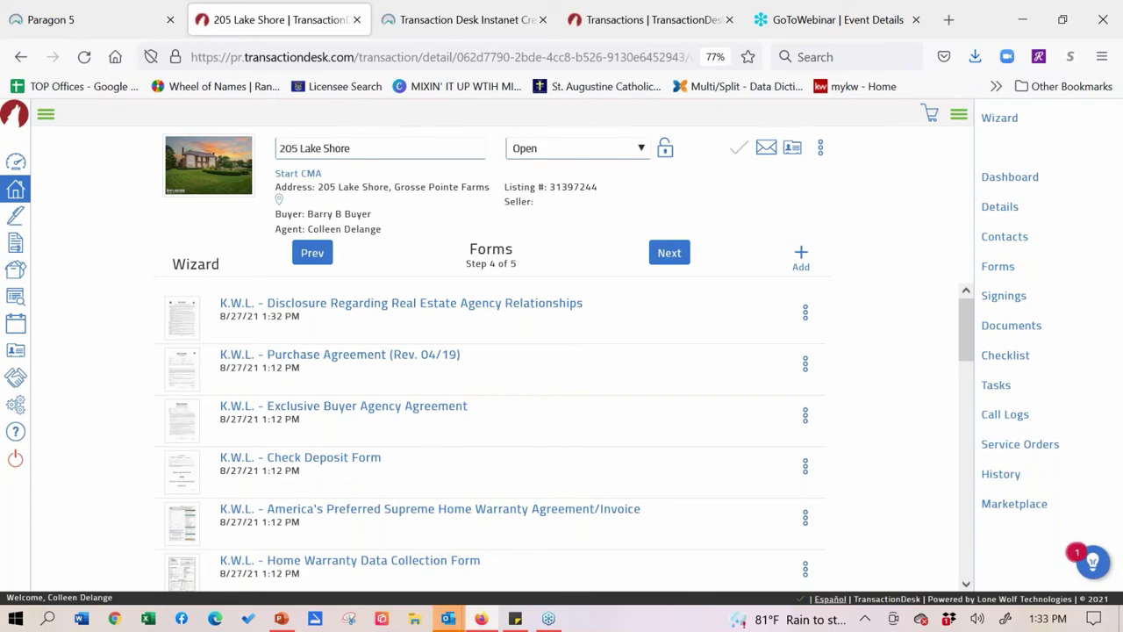
- Move the wizard from Forms to the final Documents step, 5 of 5
click(668, 253)
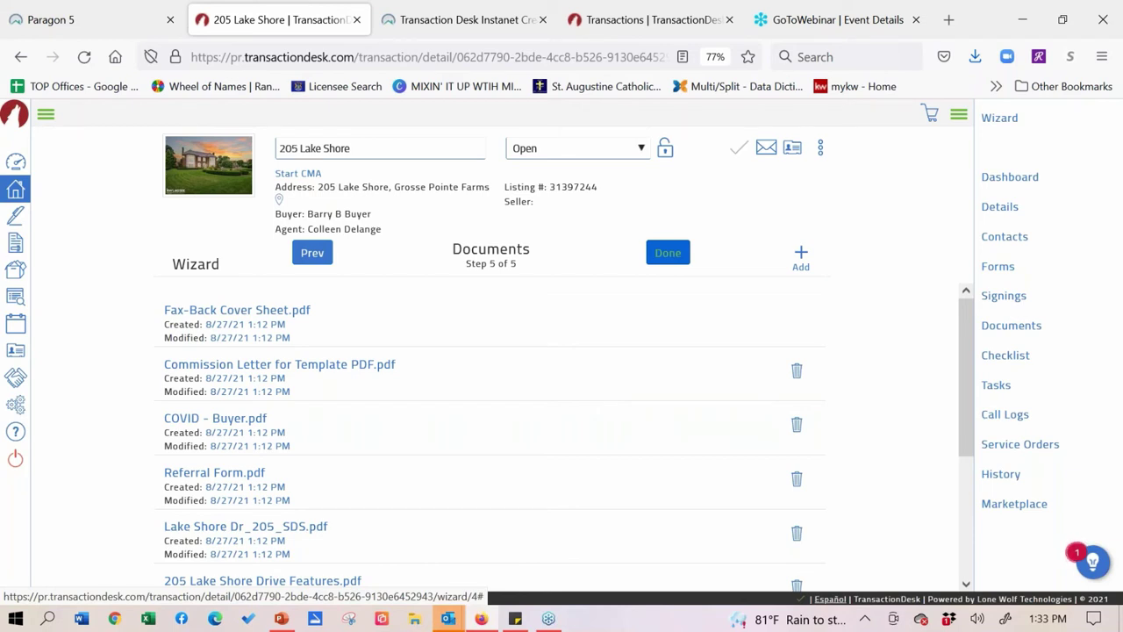
scroll(108, 401, down, 3)
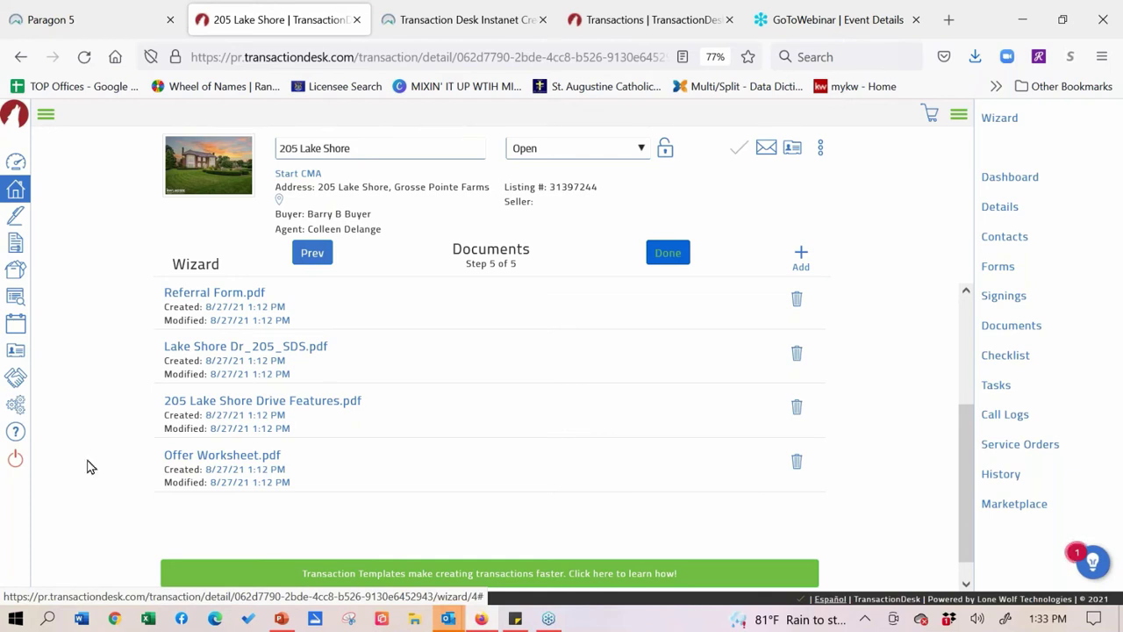
scroll(87, 464, up, 1)
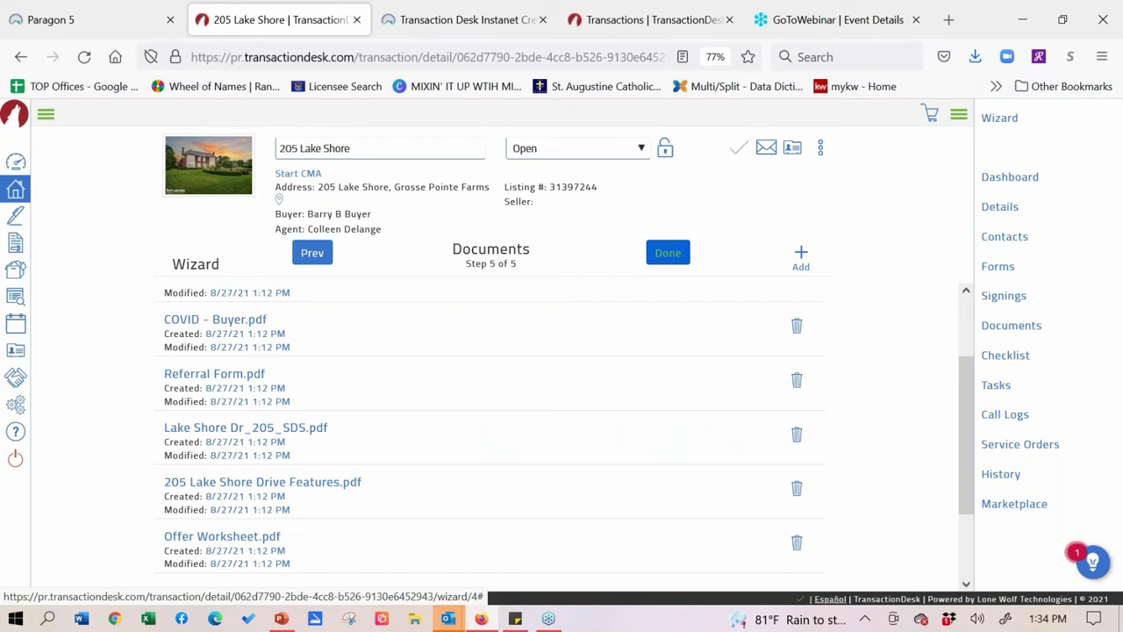
scroll(72, 580, up, 1)
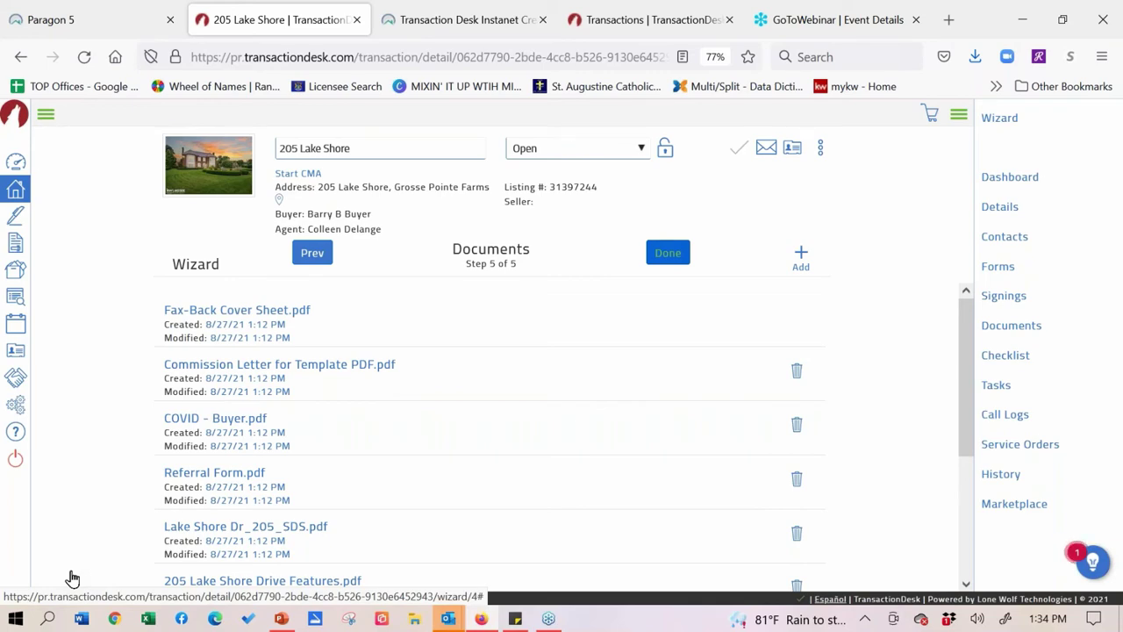
click(70, 30)
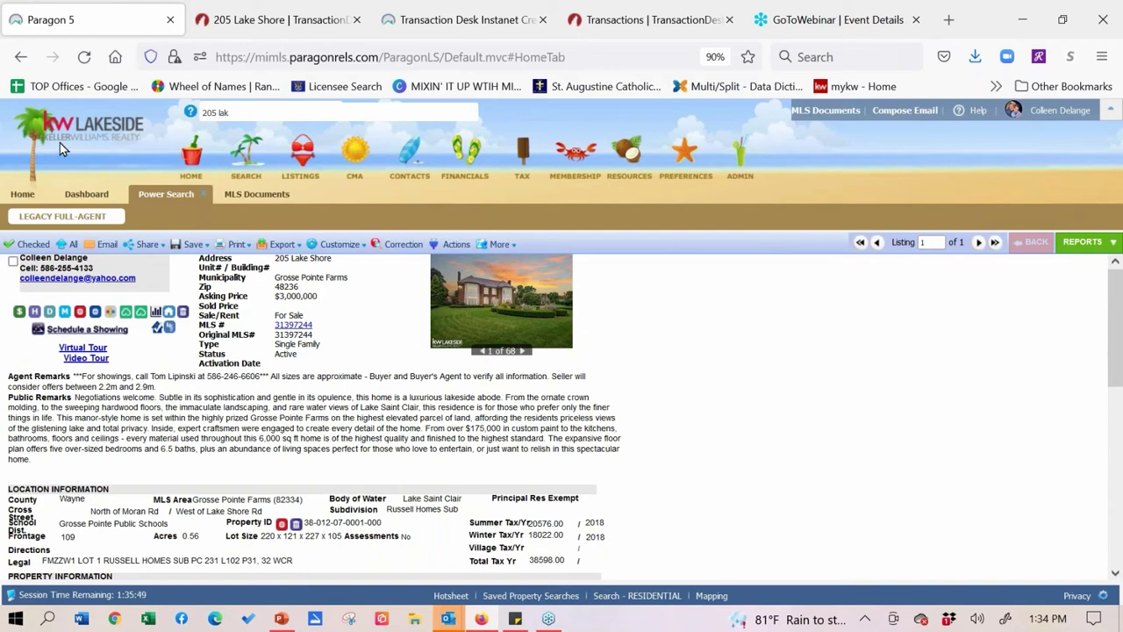
key(ctrl+minus)
key(ctrl+minus)
key(ctrl+minus)
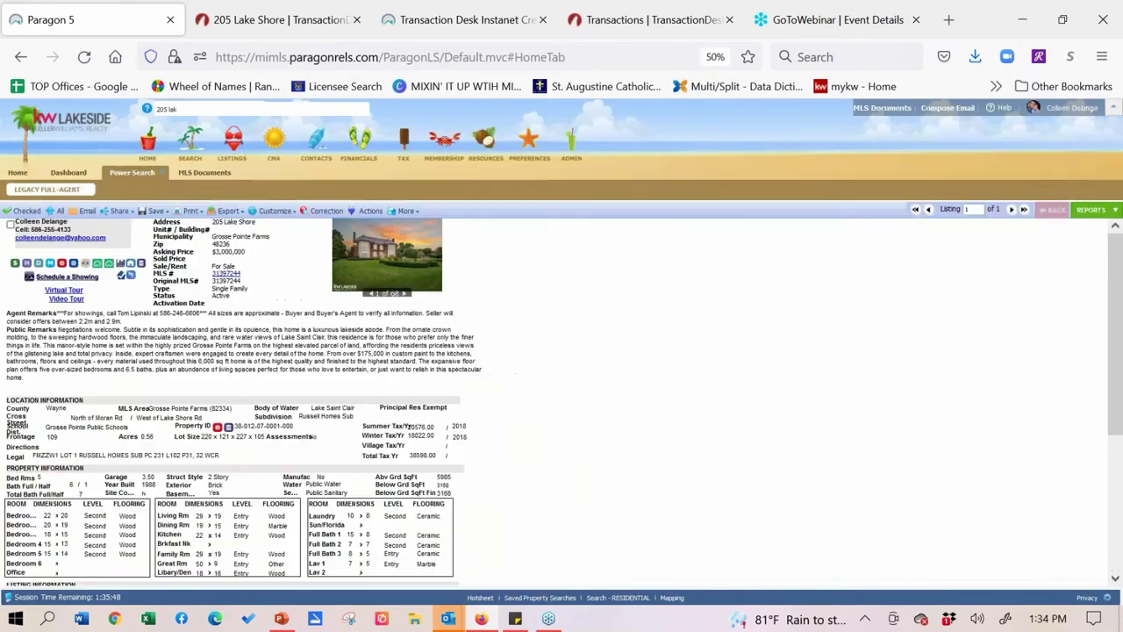
key(ctrl+minus)
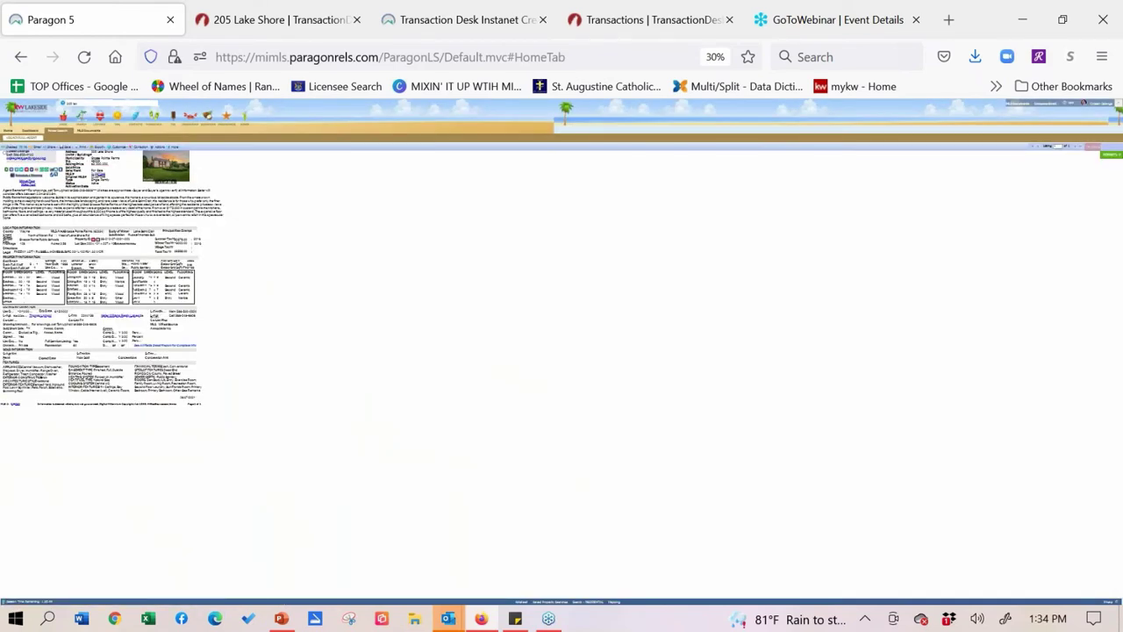
click(313, 26)
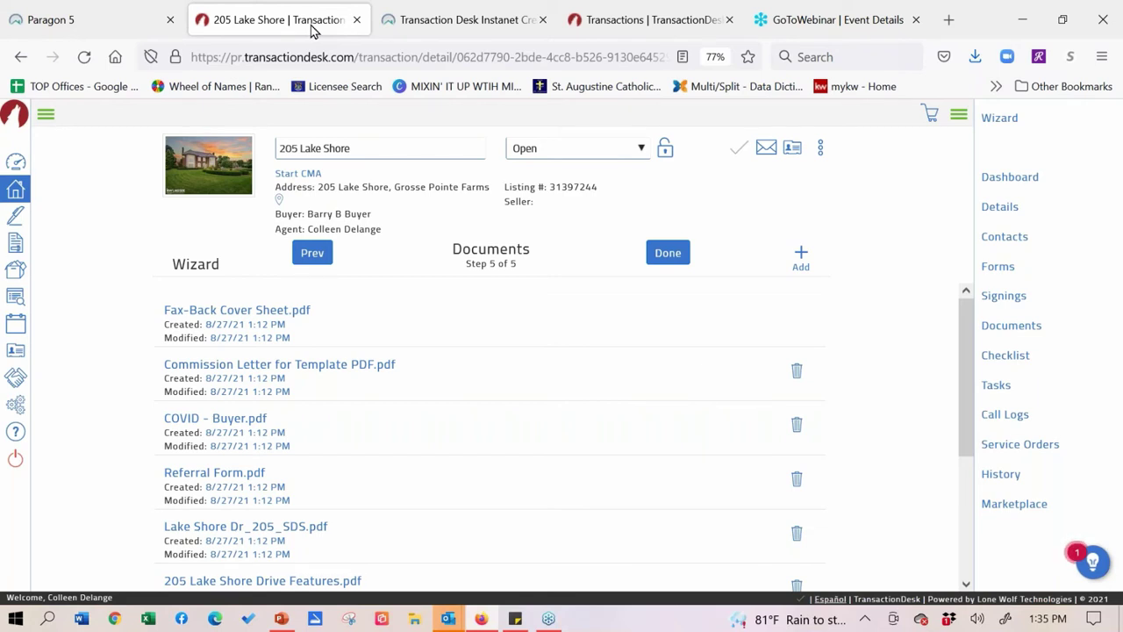
click(184, 542)
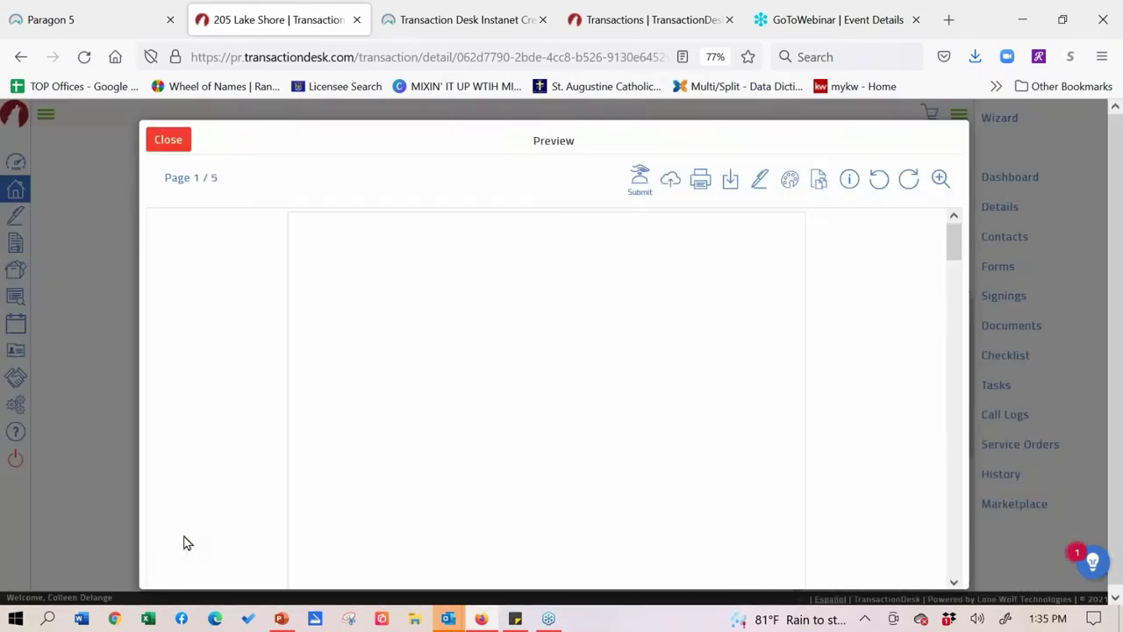
scroll(401, 465, down, 3)
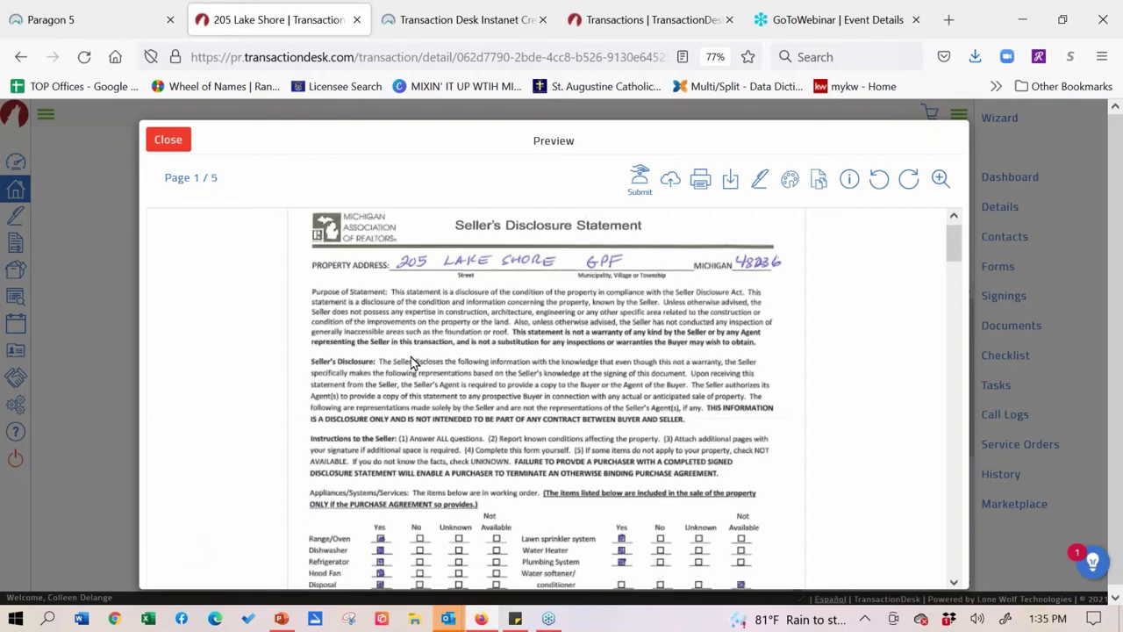
scroll(380, 403, down, 4)
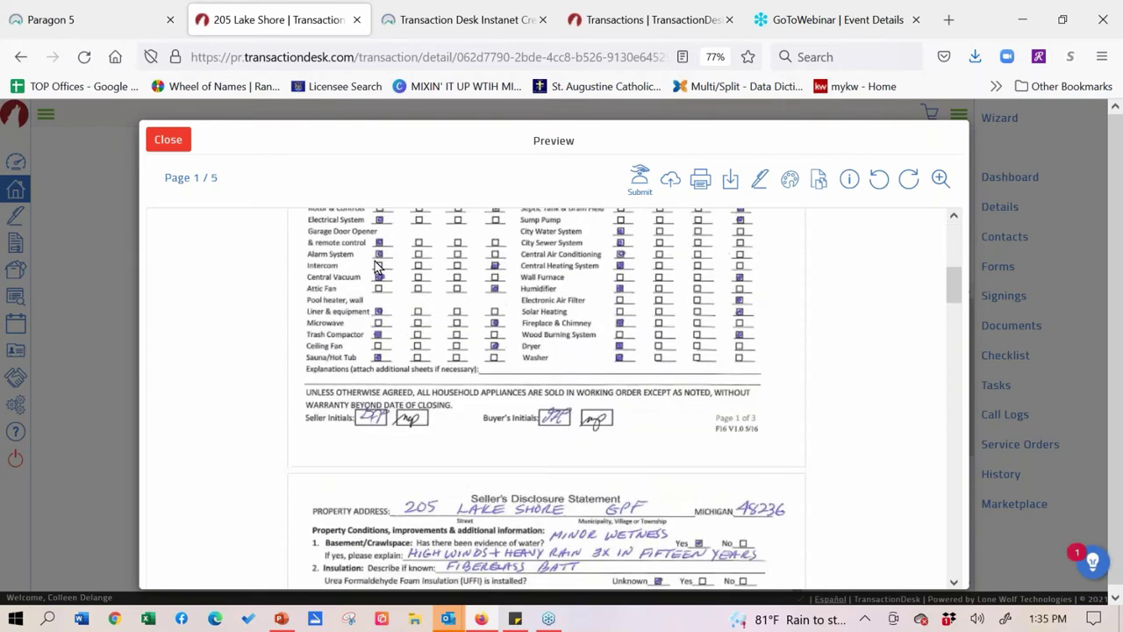
scroll(380, 316, down, 7)
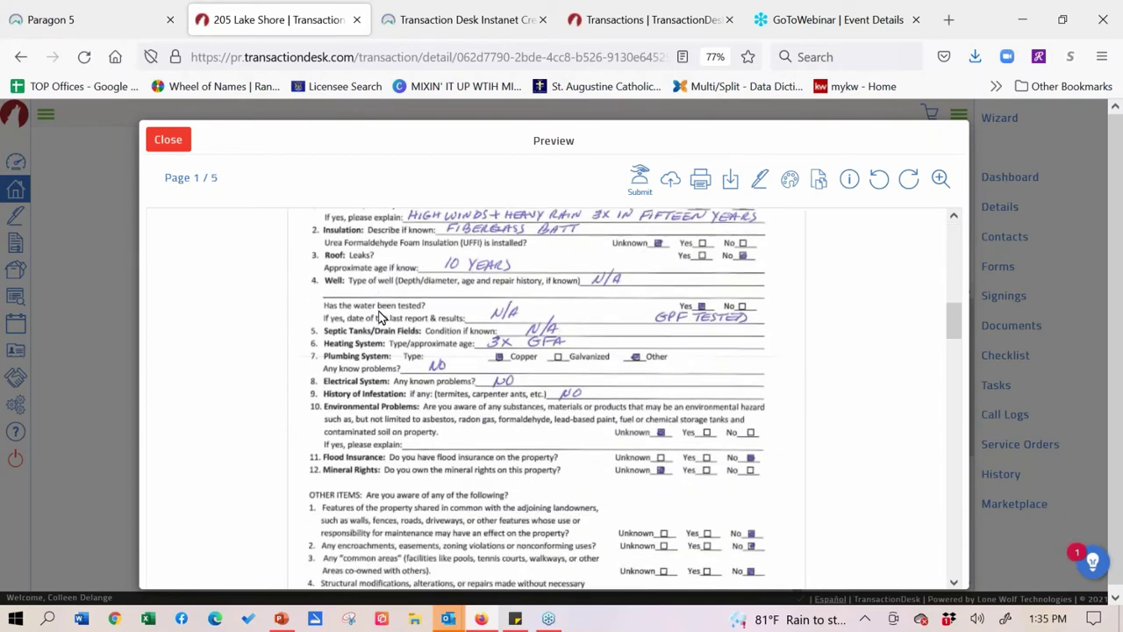
scroll(350, 330, down, 7)
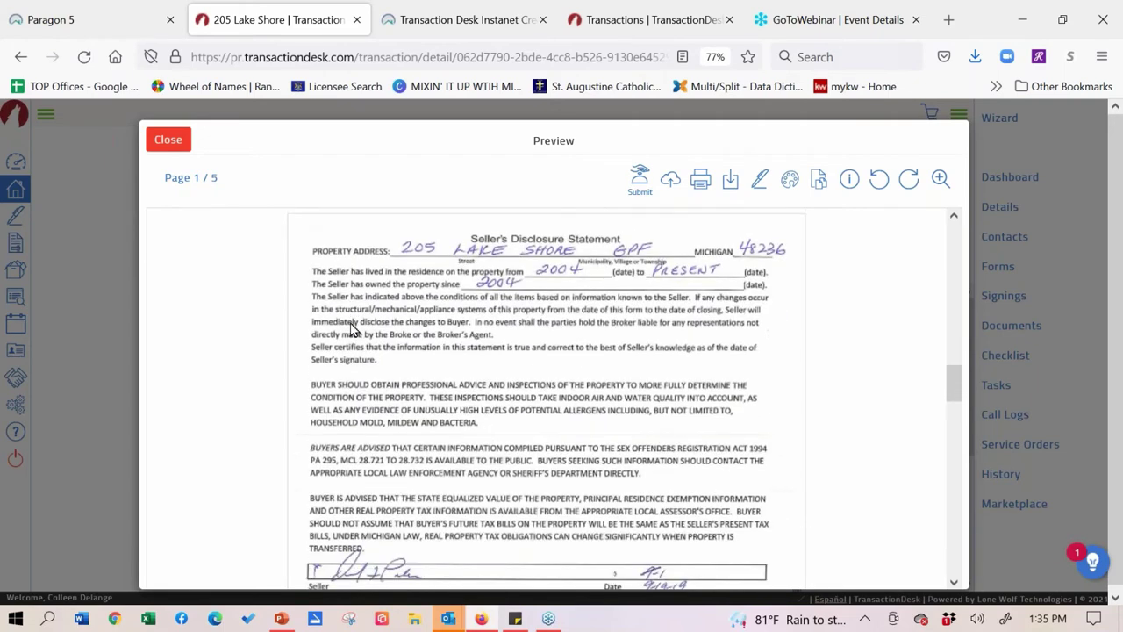
scroll(332, 342, down, 4)
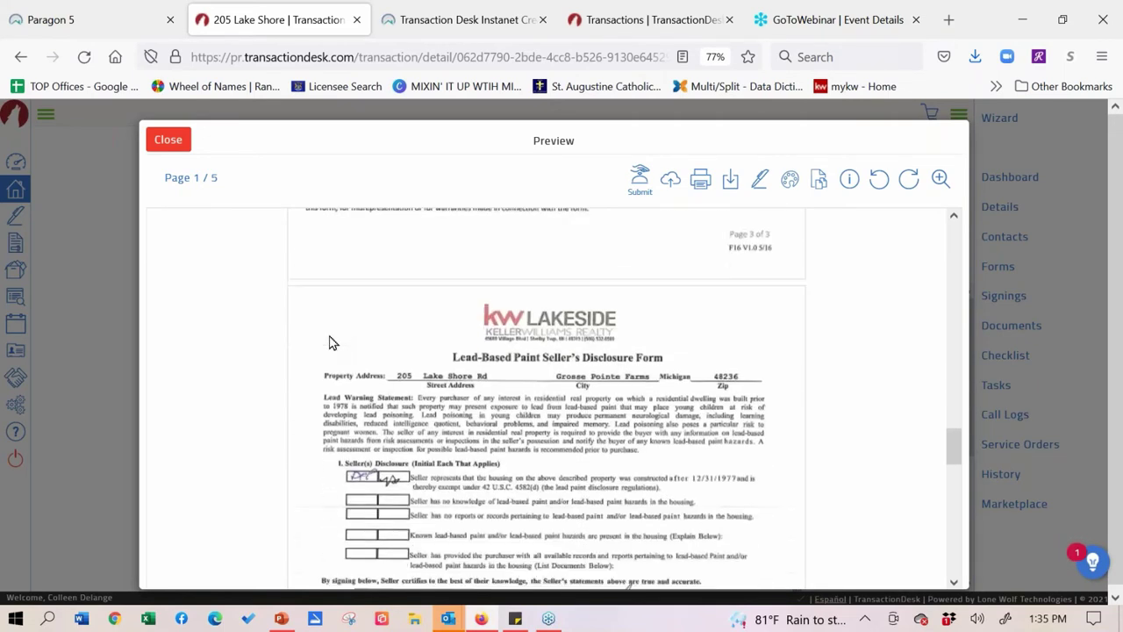
scroll(332, 342, up, 8)
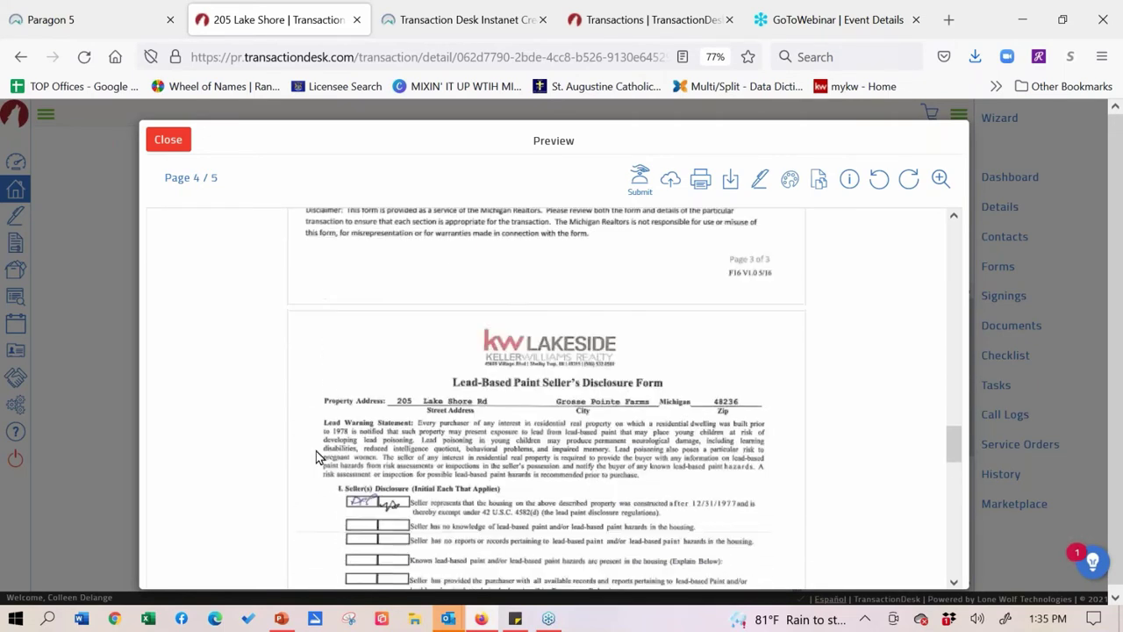
scroll(401, 496, up, 10)
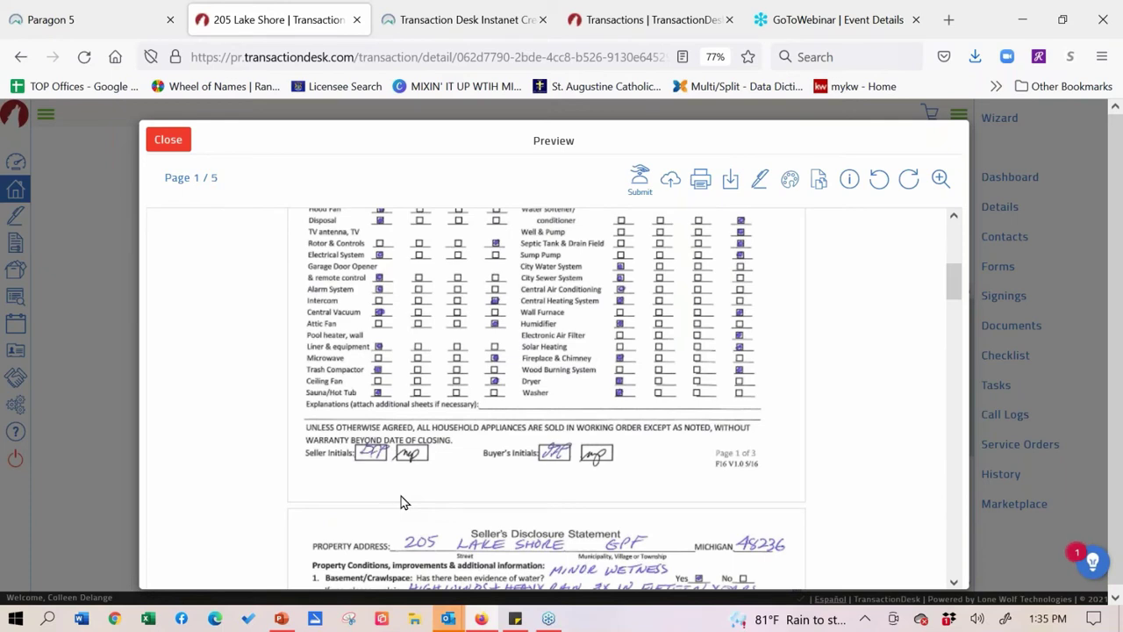
click(167, 145)
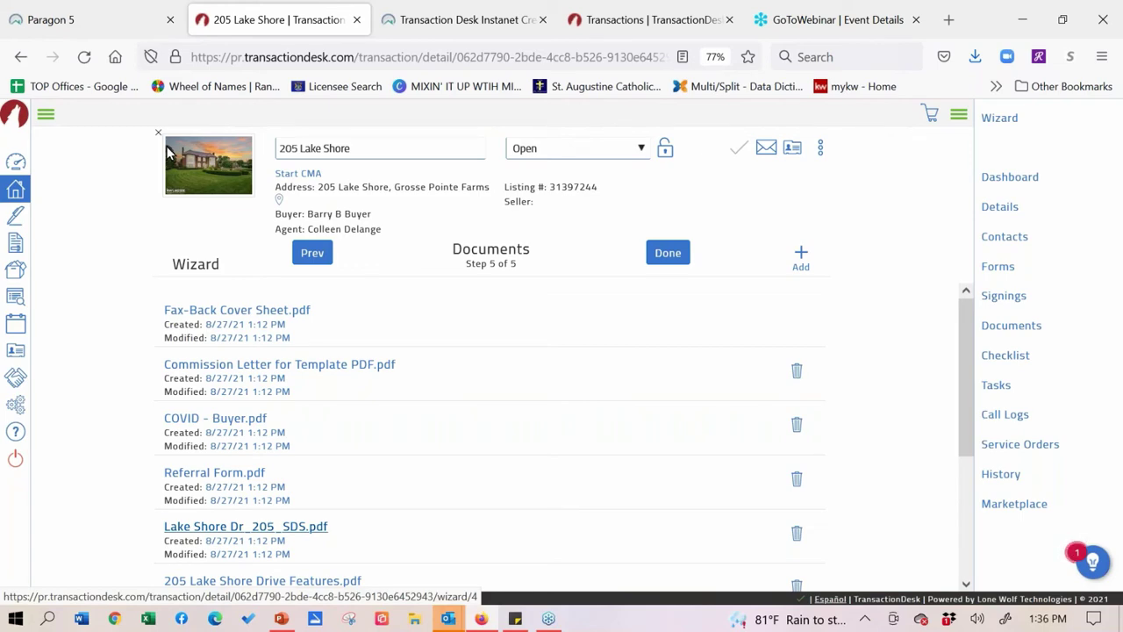
click(675, 255)
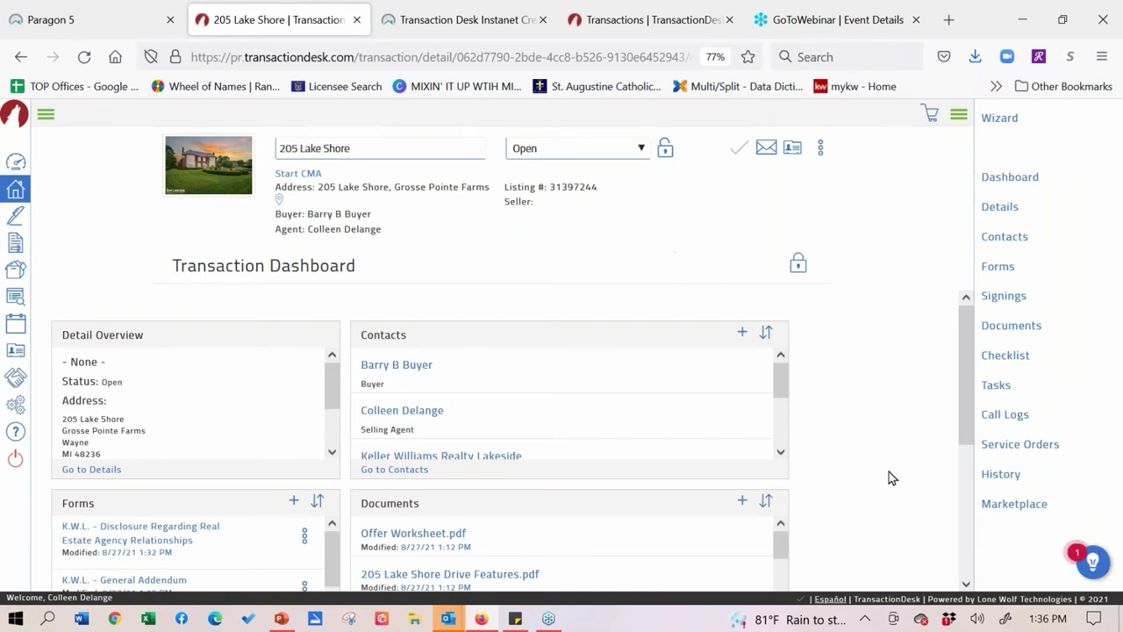
- Preview Offer Worksheet.pdf from the dashboard's Documents panel
scroll(889, 471, down, 2)
scroll(895, 404, up, 2)
click(418, 537)
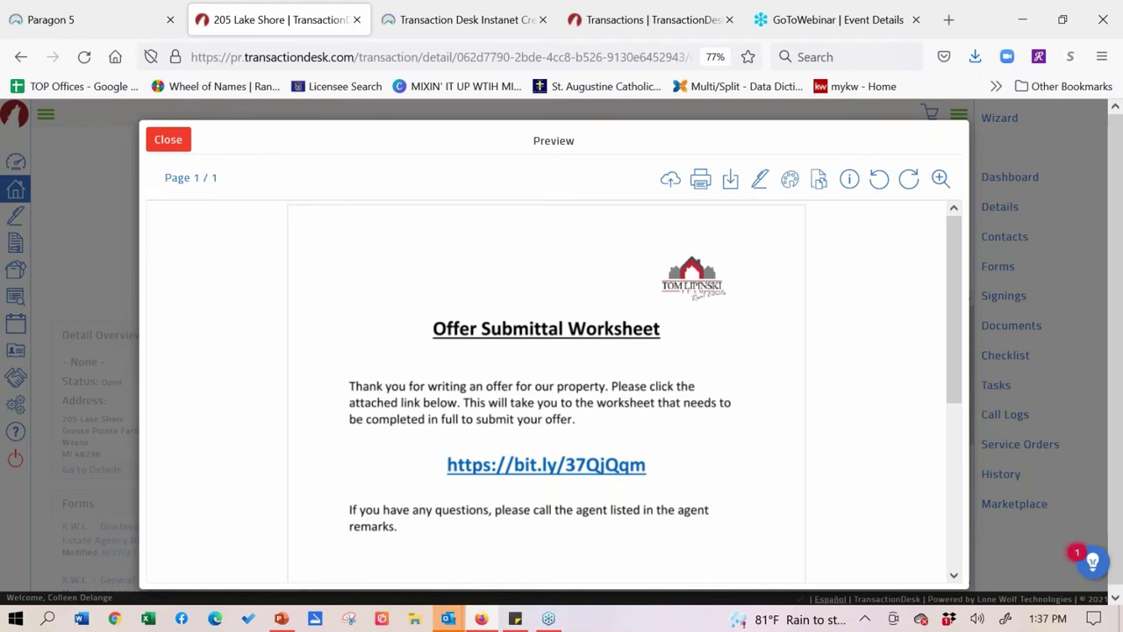
click(167, 139)
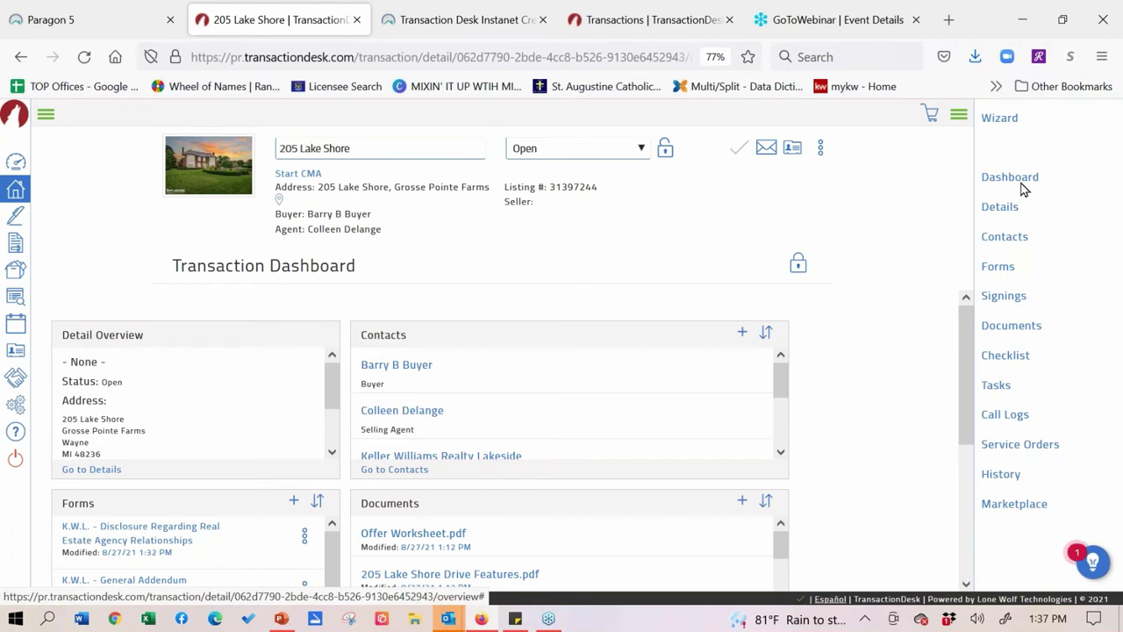
scroll(887, 378, down, 3)
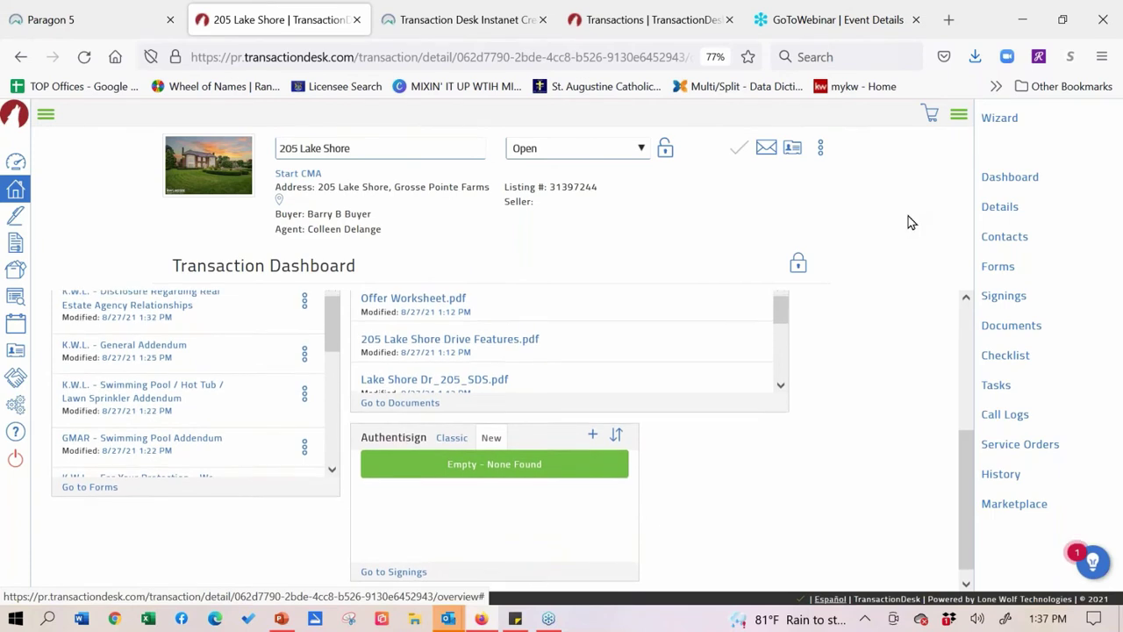
scroll(907, 303, up, 2)
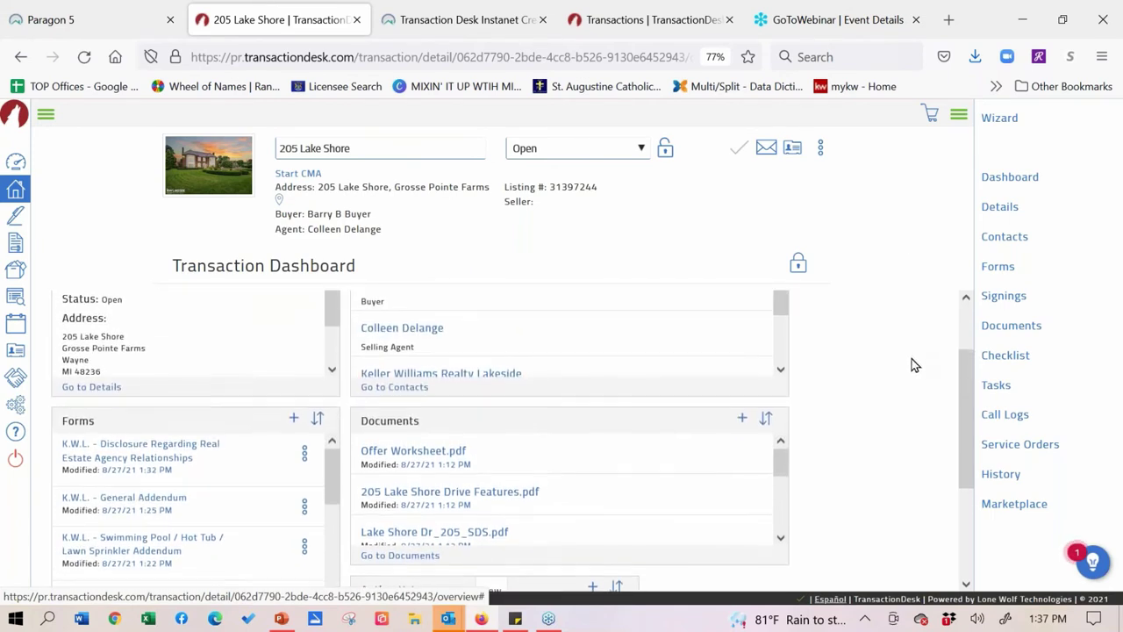
scroll(918, 279, down, 3)
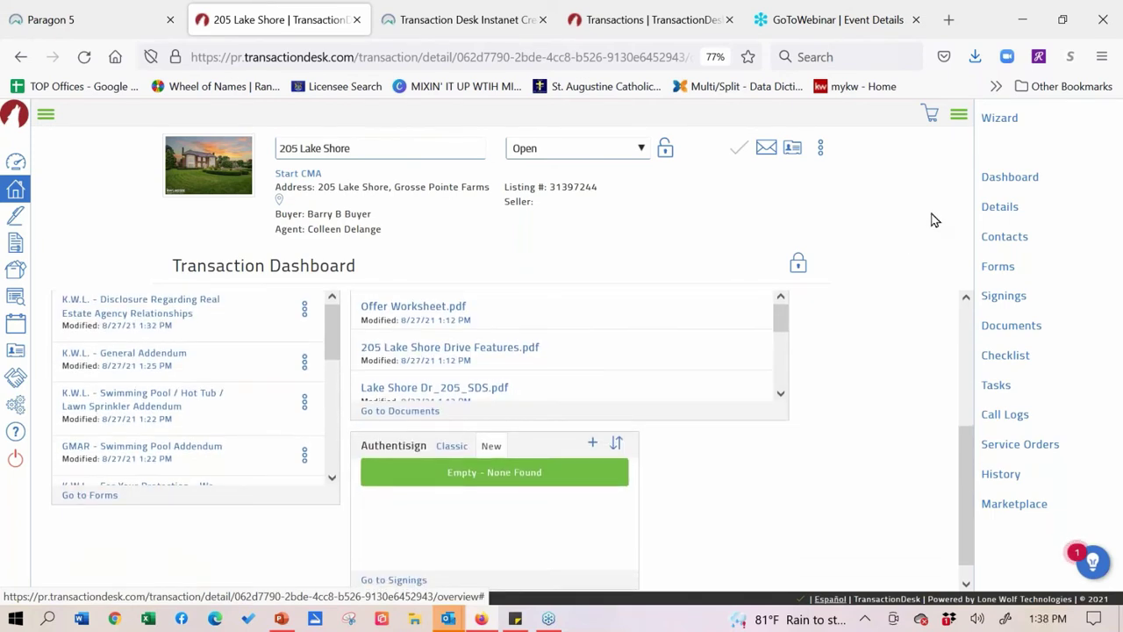
scroll(923, 263, up, 1)
scroll(916, 296, up, 3)
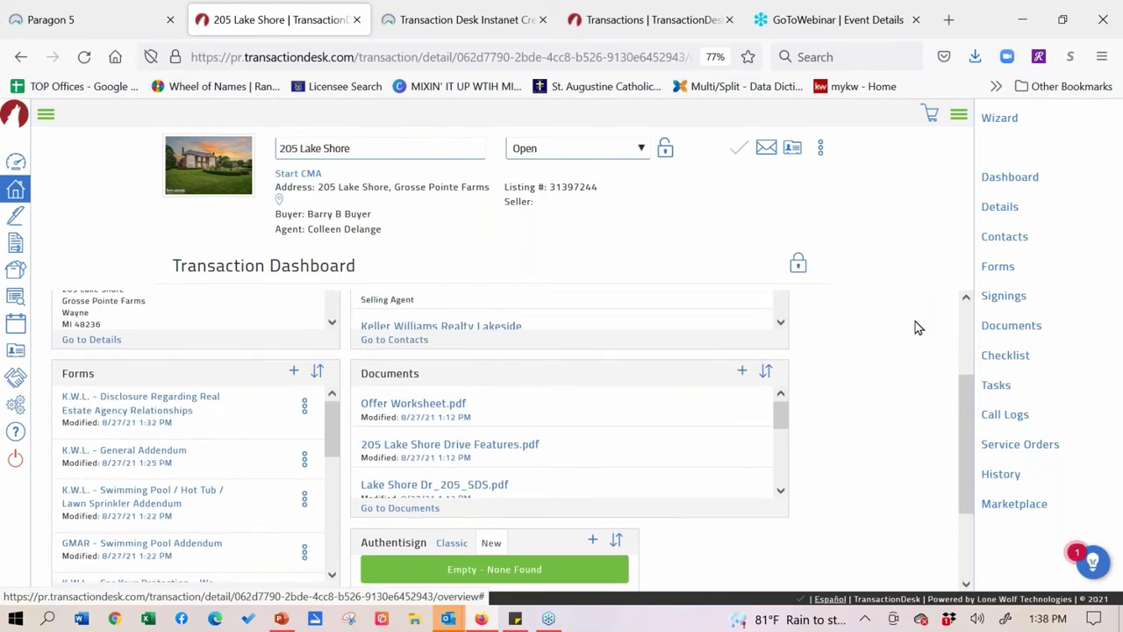
scroll(911, 412, up, 1)
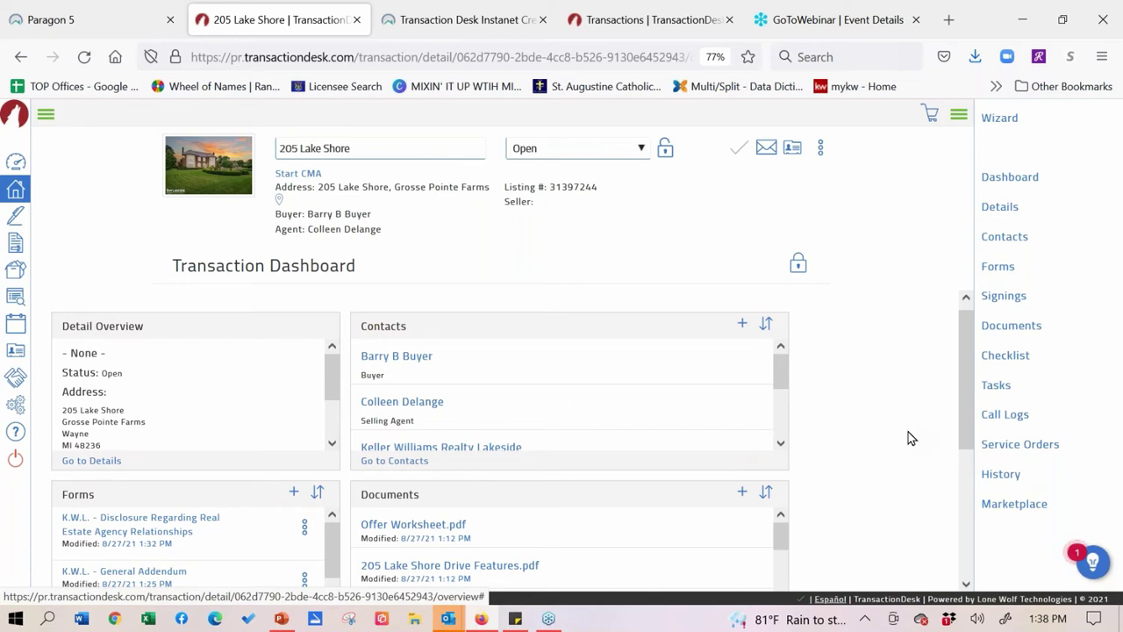
scroll(919, 373, down, 6)
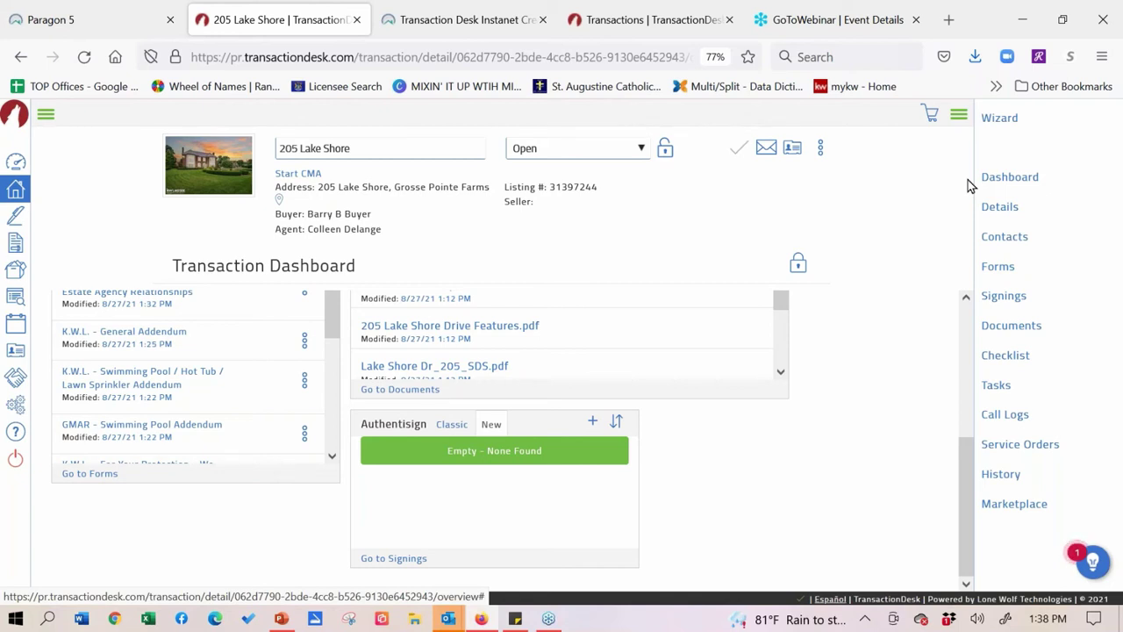
scroll(75, 590, up, 5)
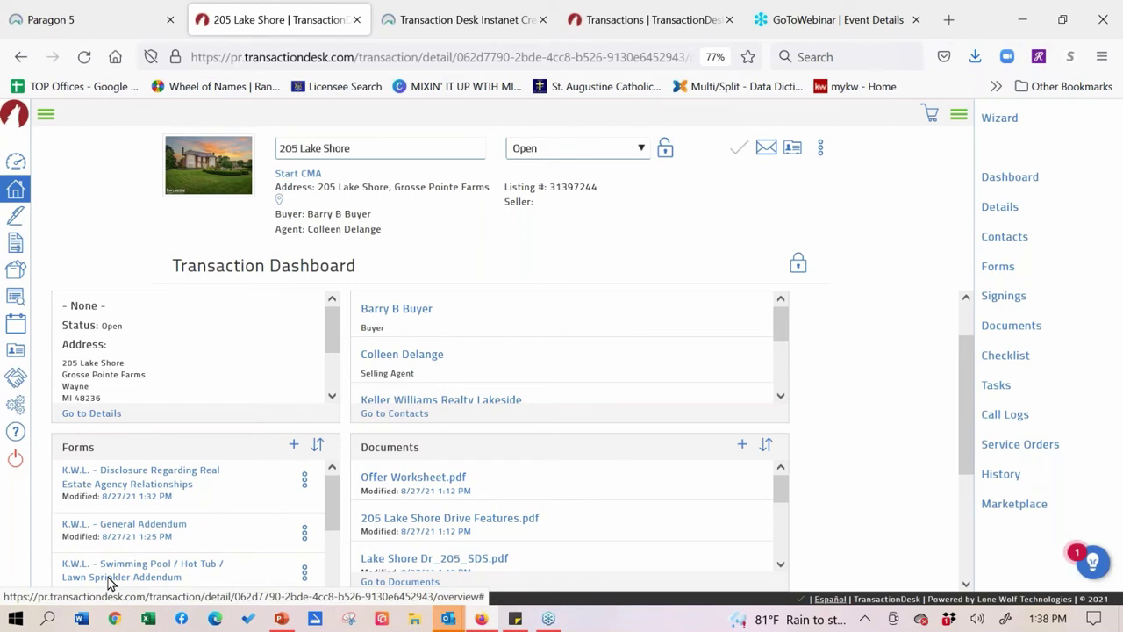
drag(972, 405, 982, 499)
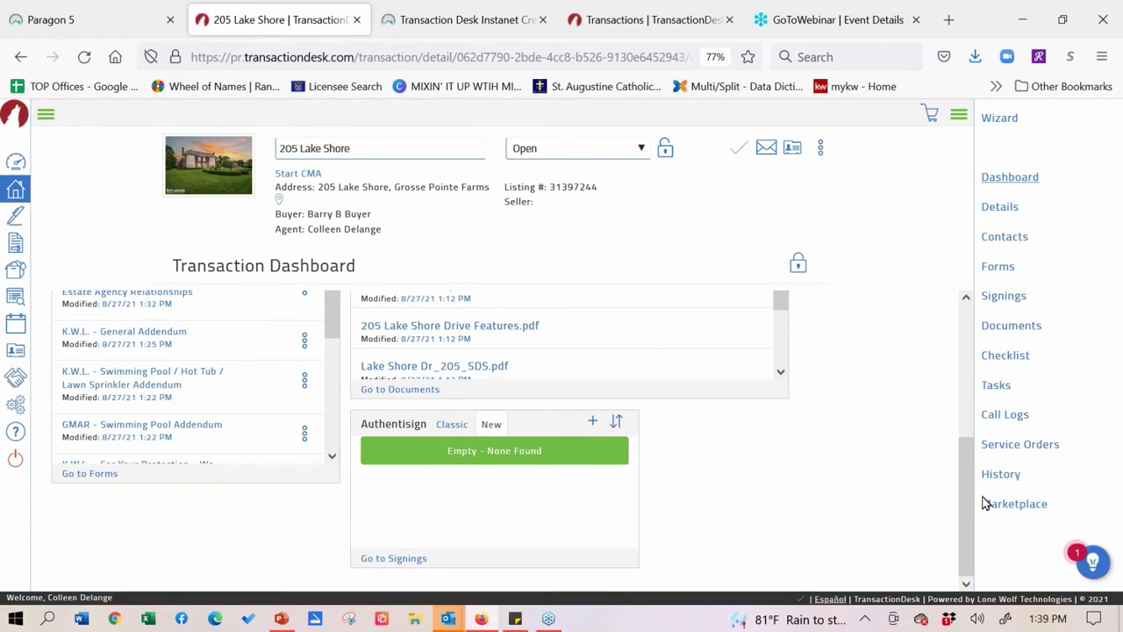
drag(966, 465, 965, 301)
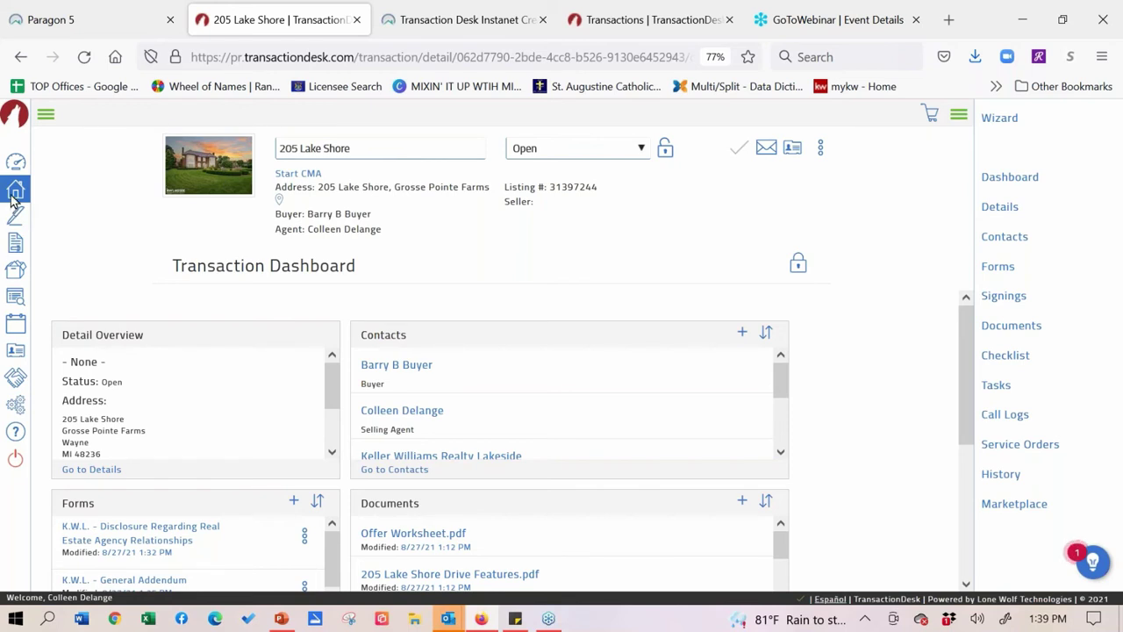
- Go to the Transactions list and start a new transaction with Add
click(13, 198)
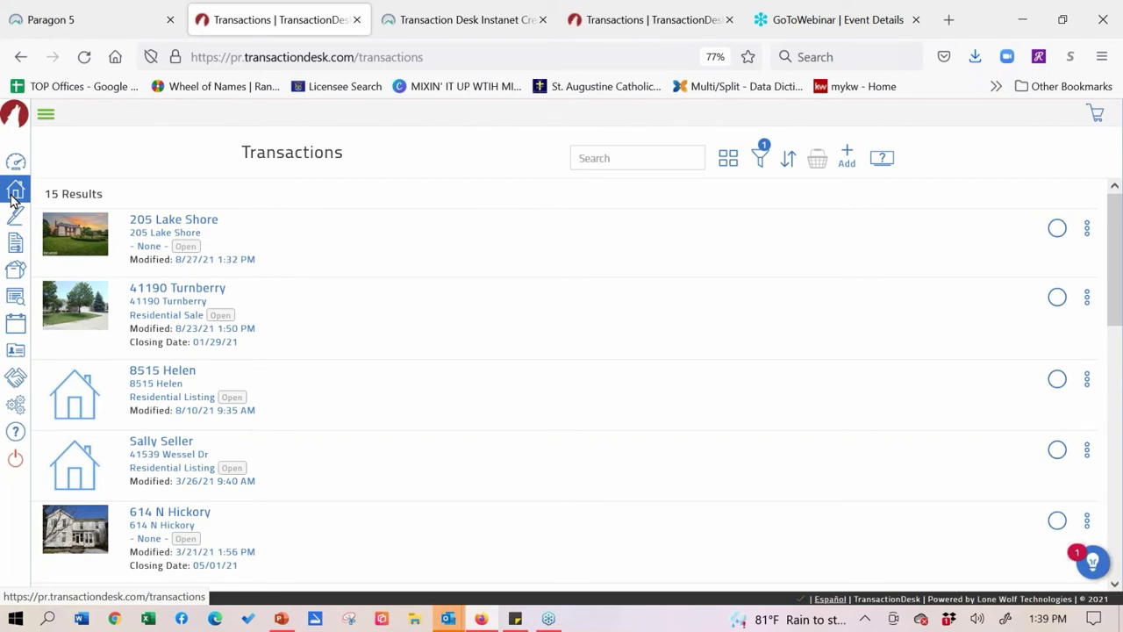
click(848, 156)
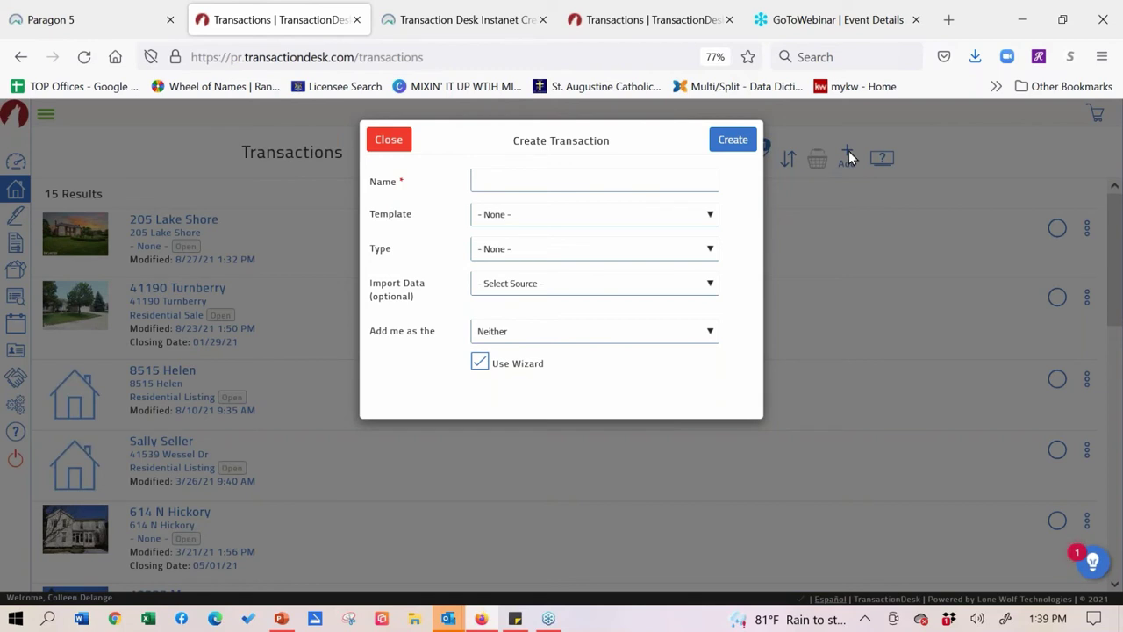
click(61, 29)
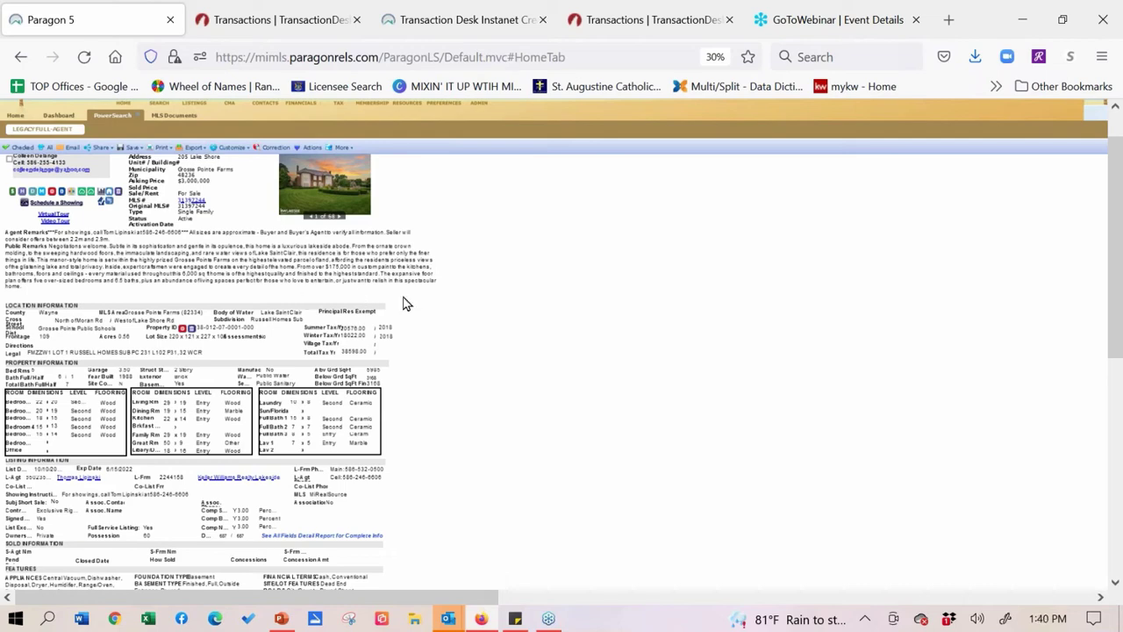
scroll(451, 310, up, 5)
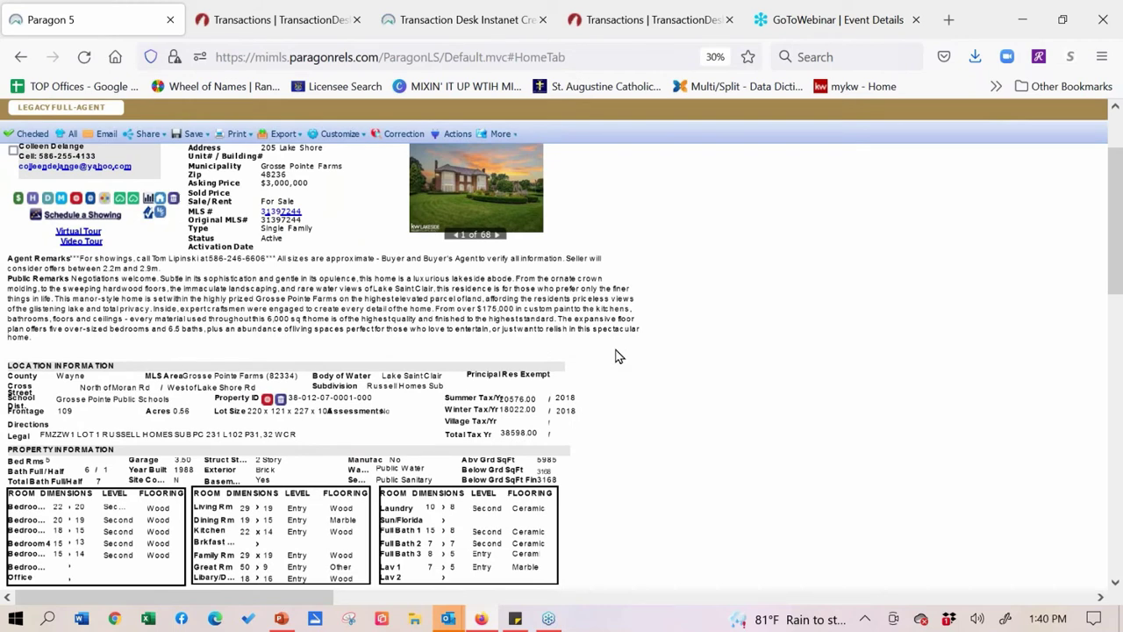
click(293, 31)
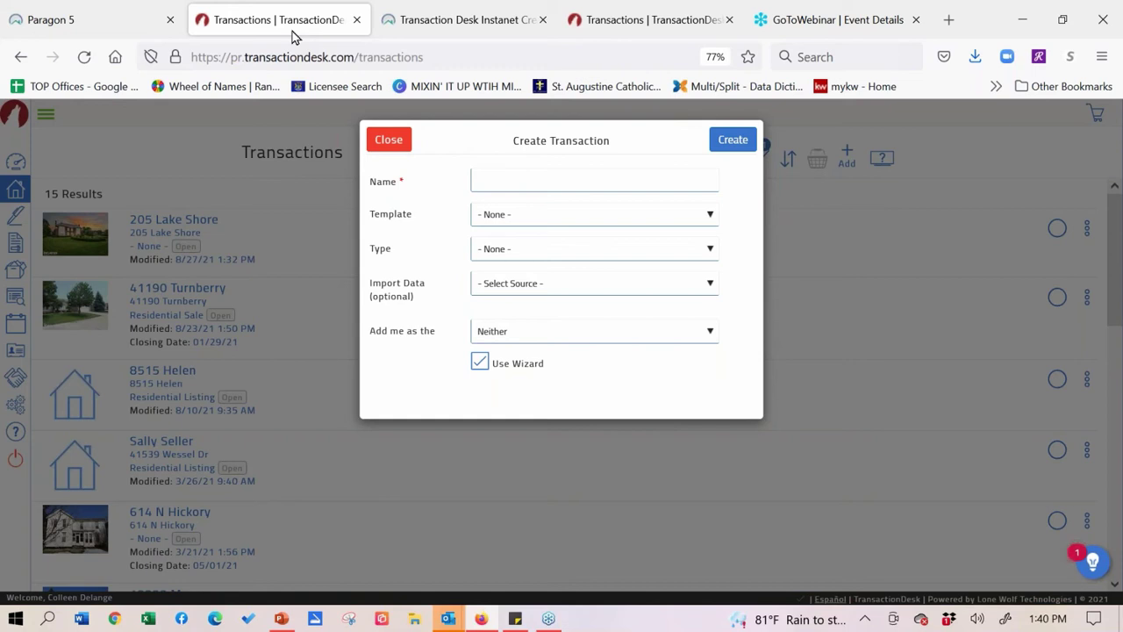
click(527, 188)
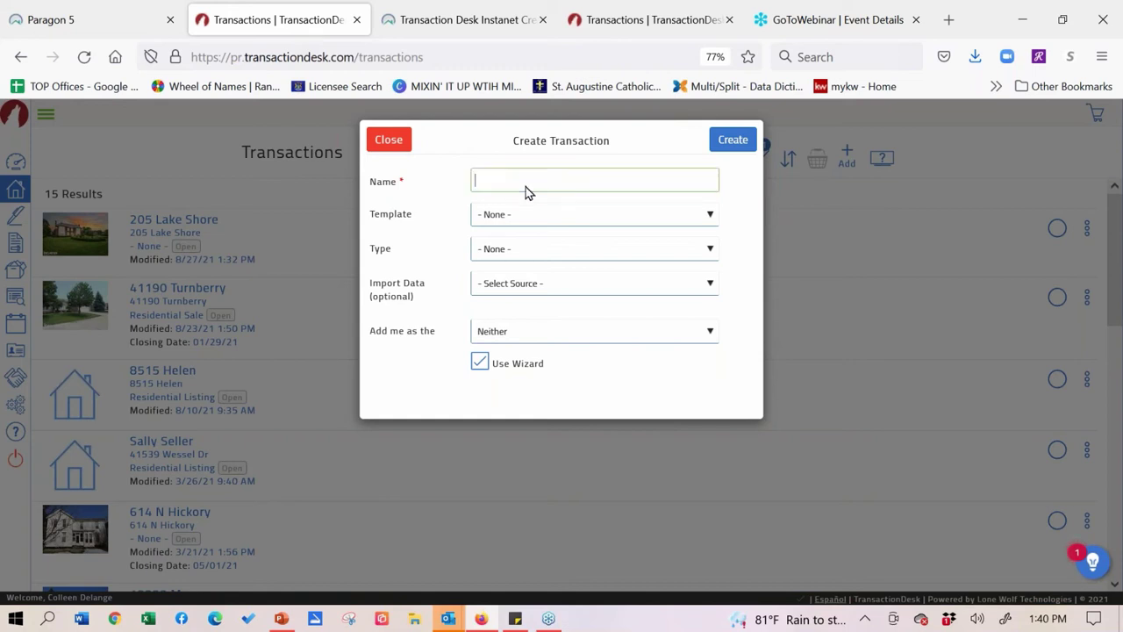
click(609, 220)
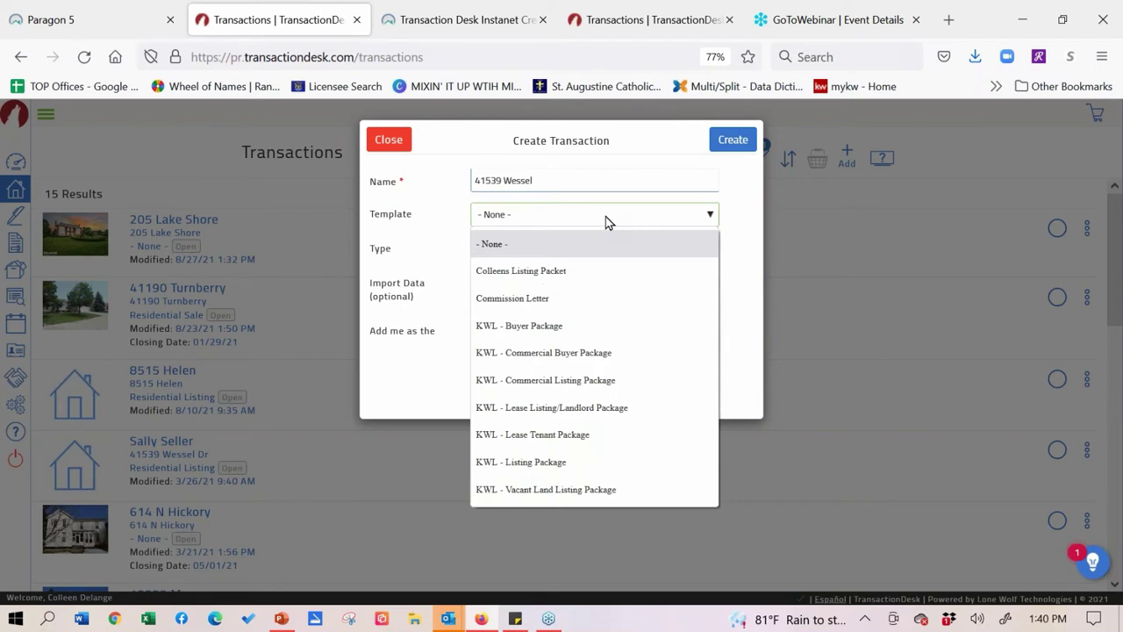
click(541, 475)
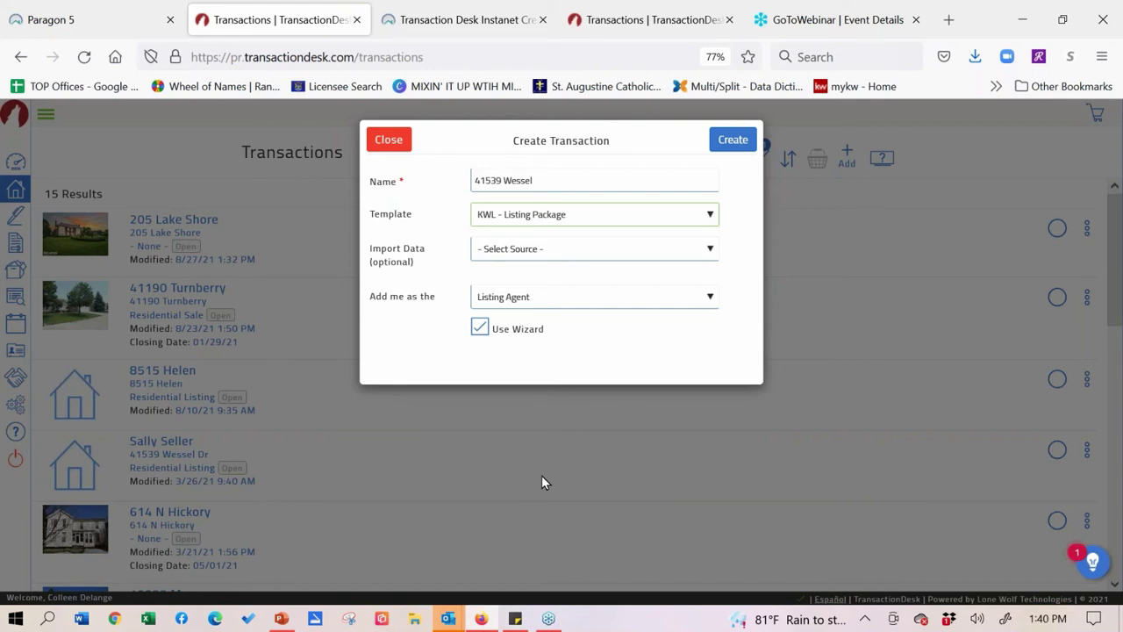
click(587, 253)
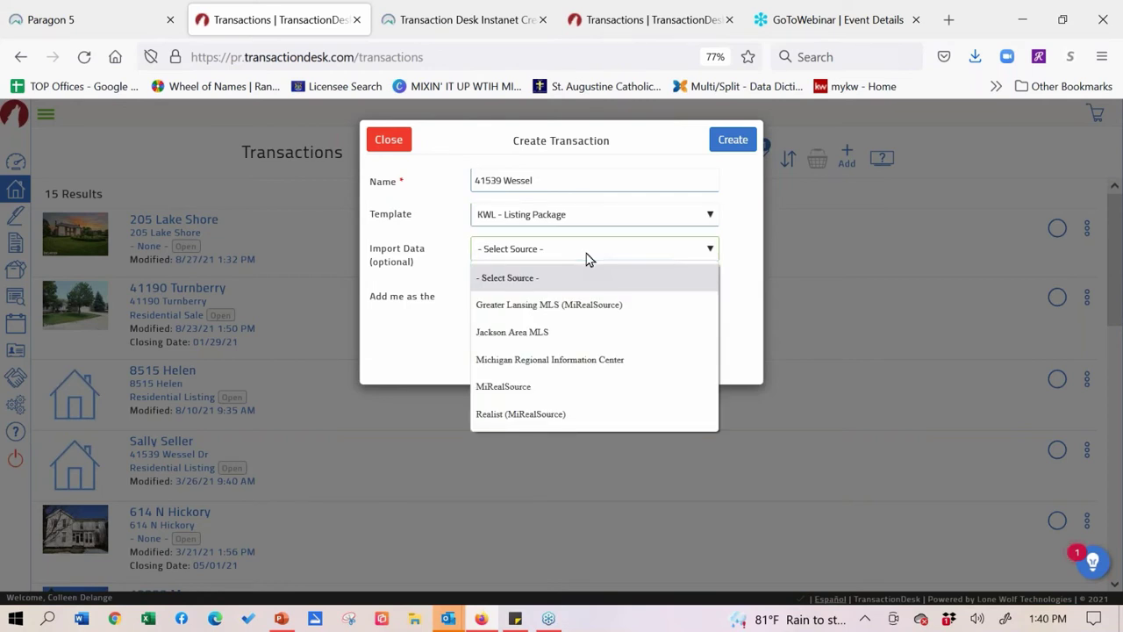
click(502, 426)
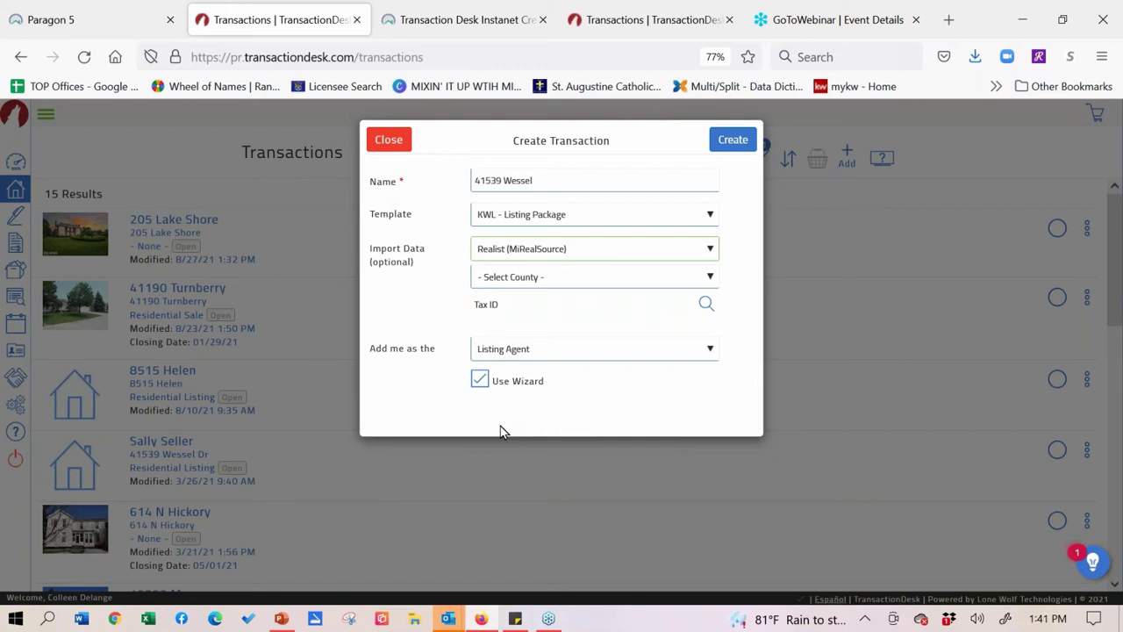
click(706, 304)
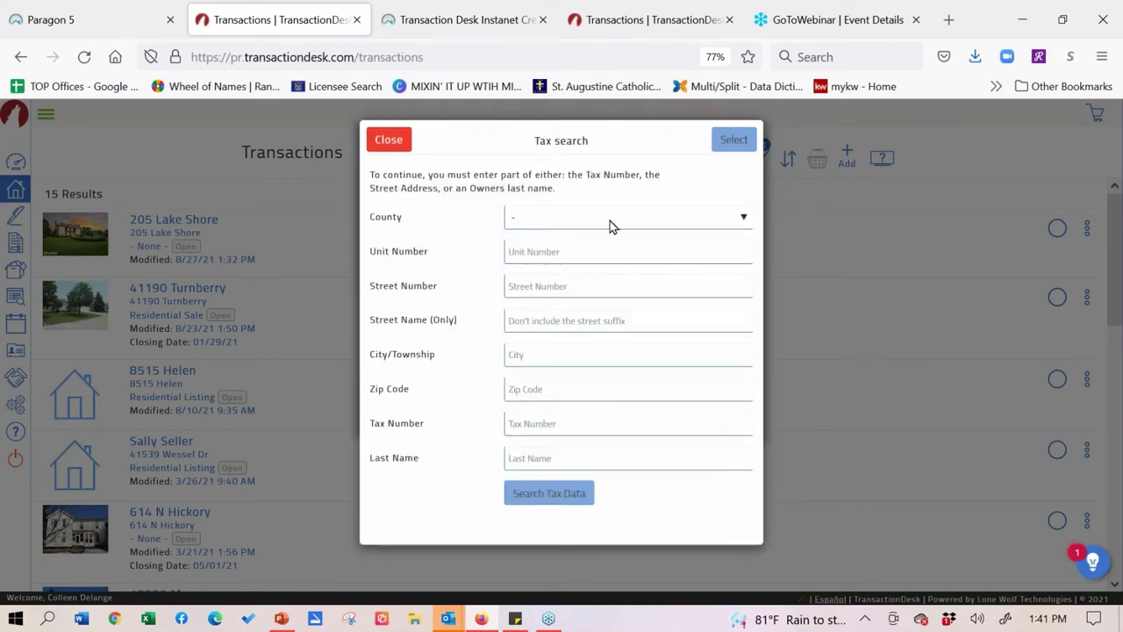
- Set the tax search county to Macomb and the street number to 41539
click(612, 226)
scroll(614, 395, down, 10)
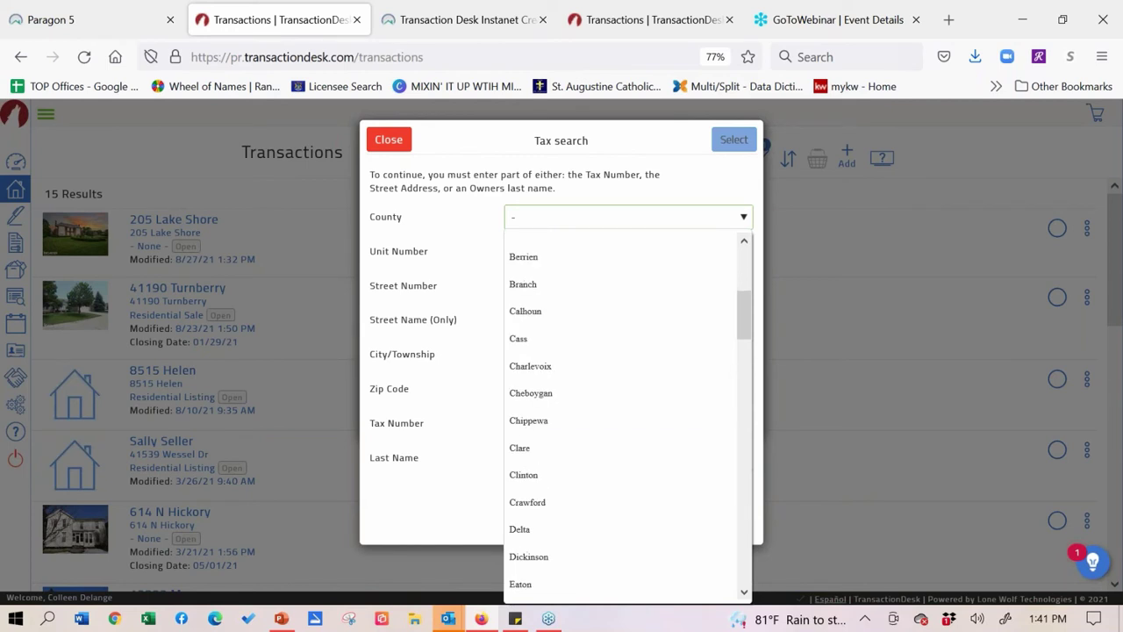
scroll(629, 417, down, 10)
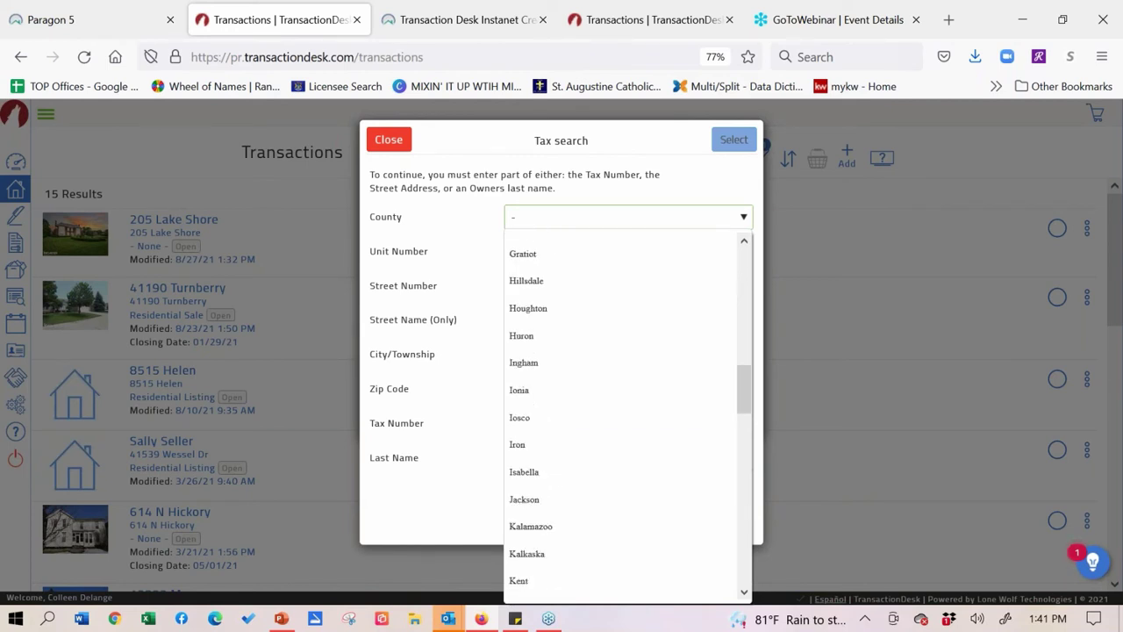
scroll(628, 417, down, 3)
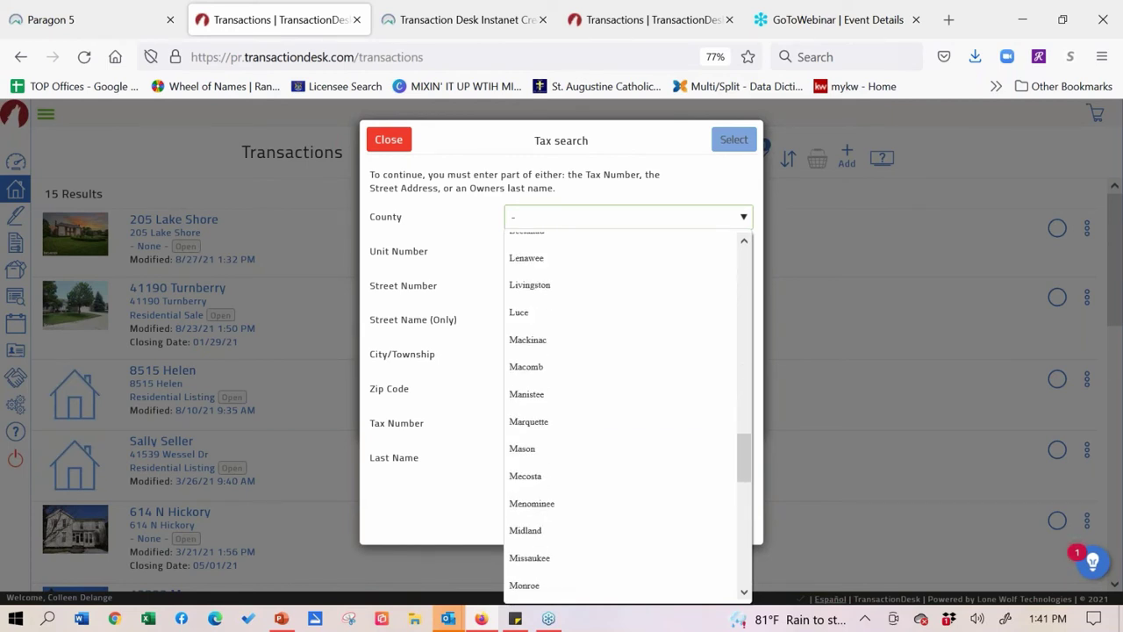
click(527, 366)
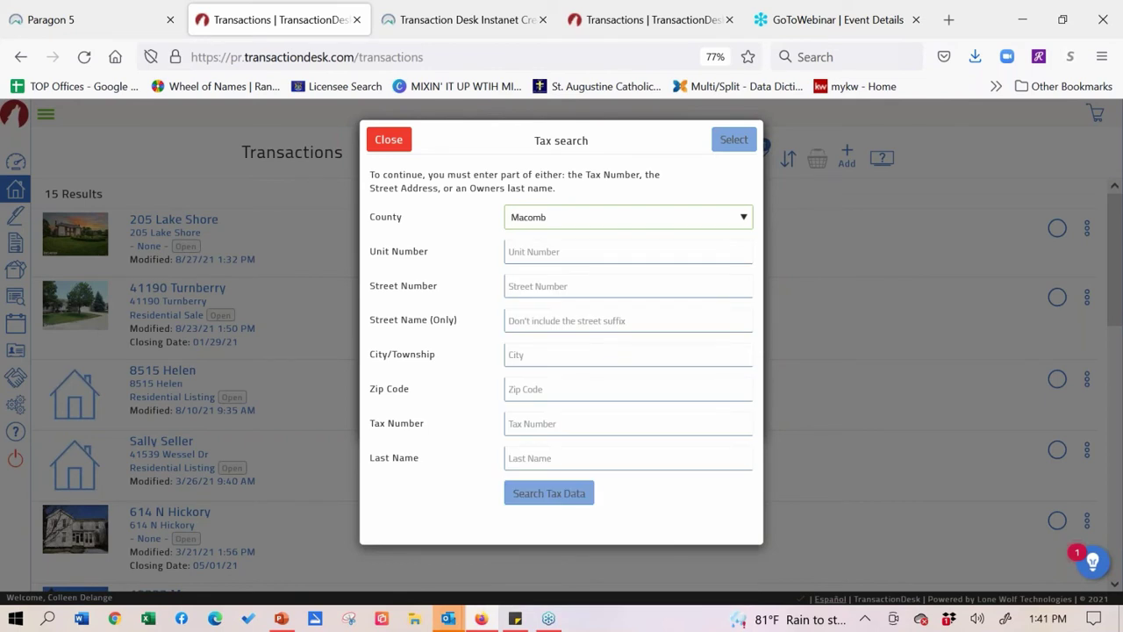
click(628, 287)
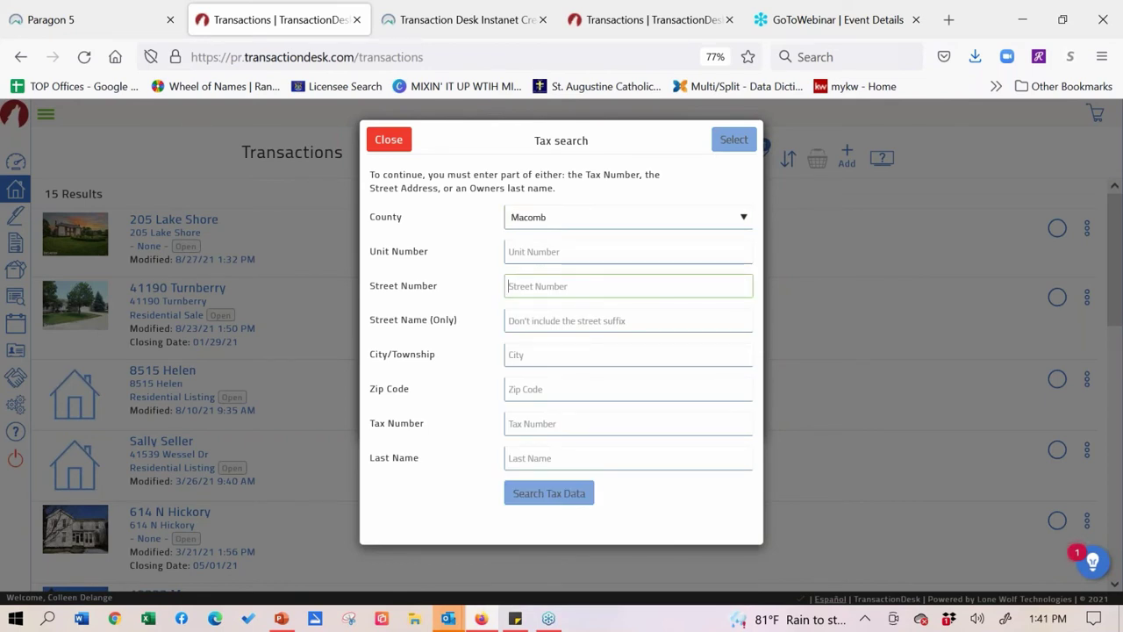
click(560, 323)
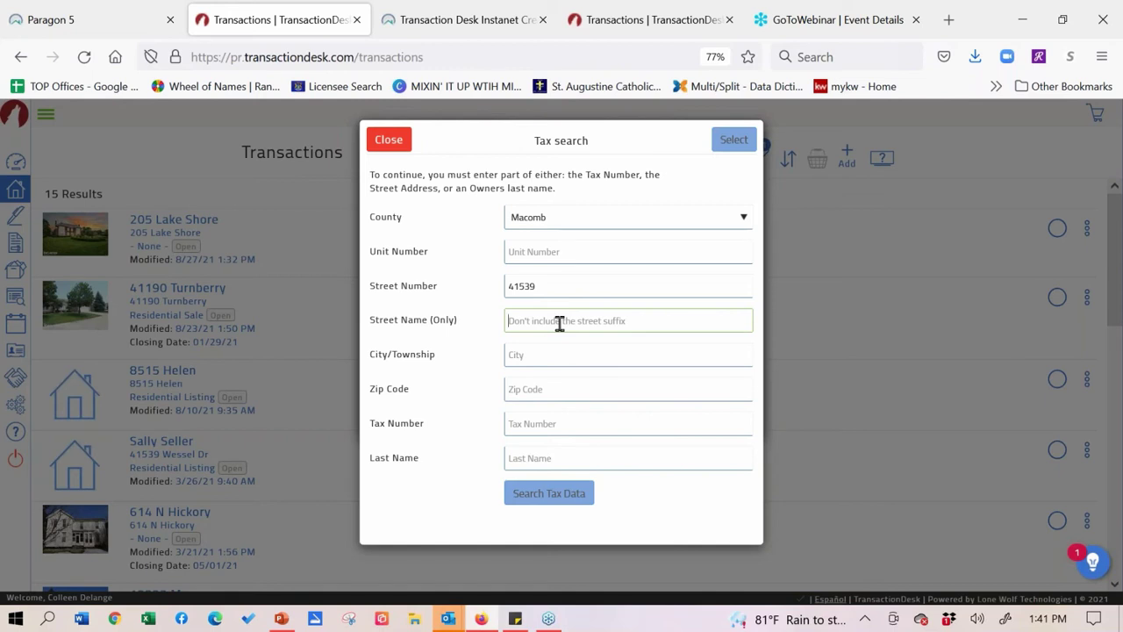
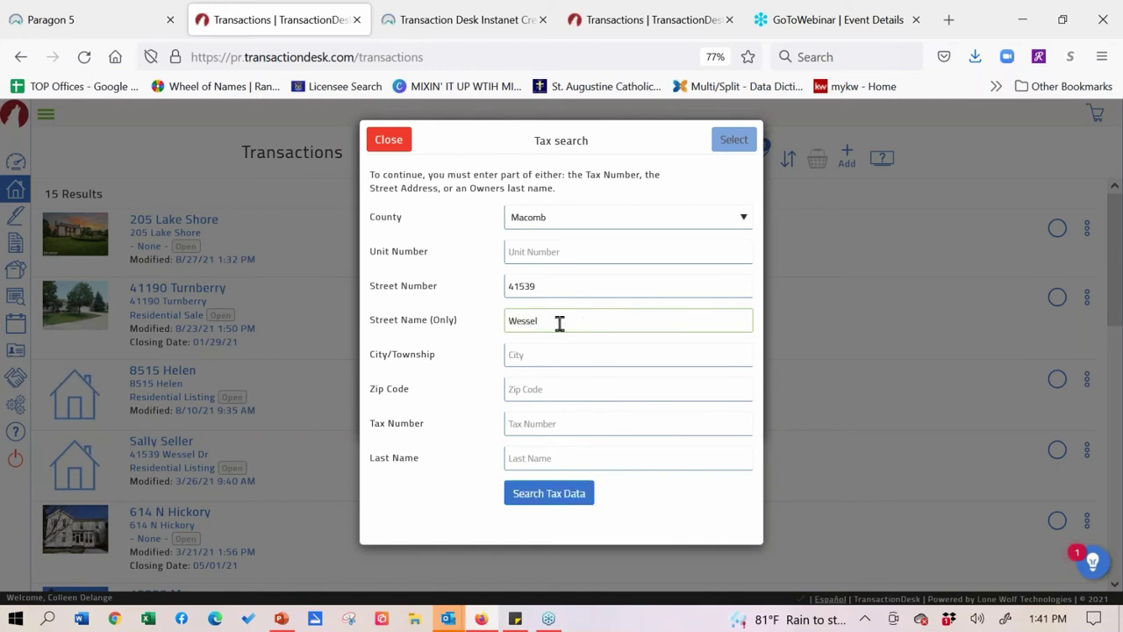
click(558, 504)
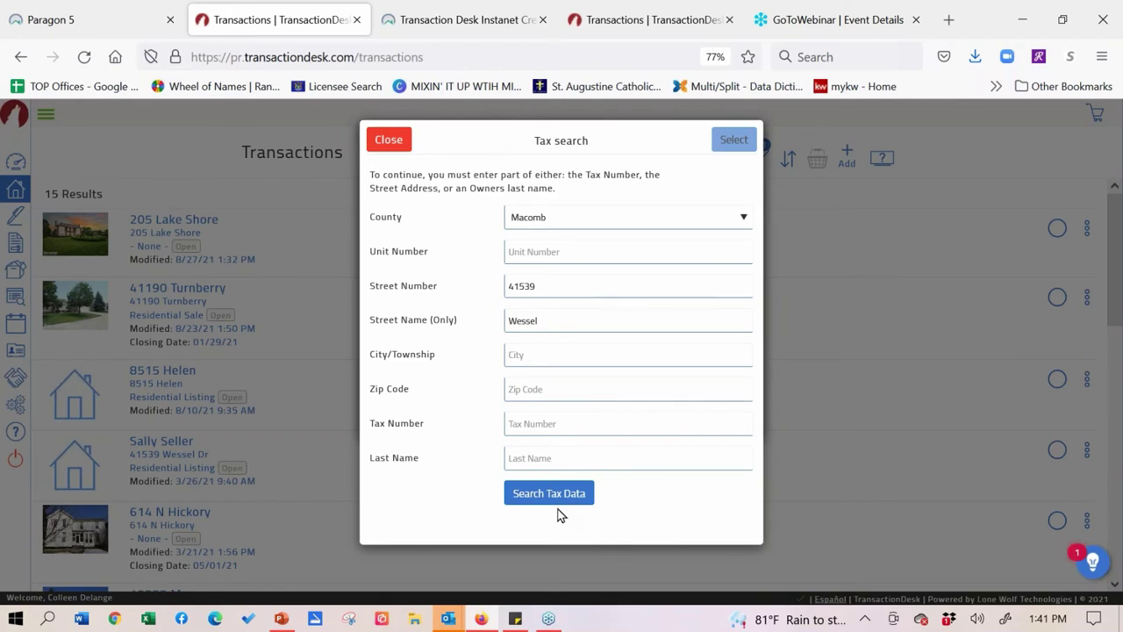
click(557, 498)
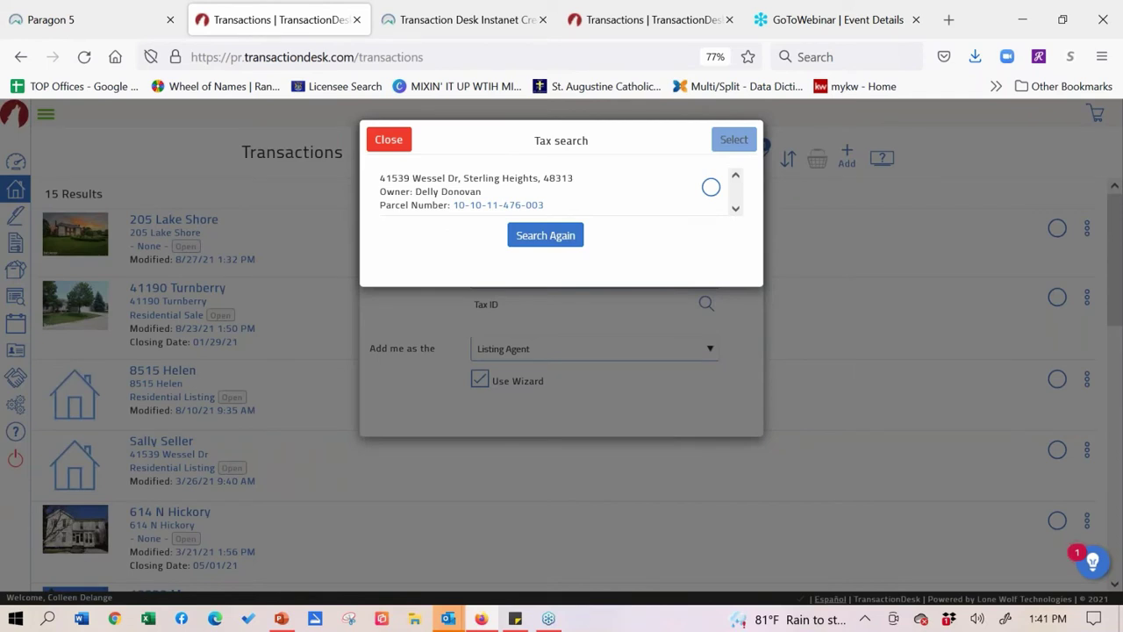
click(712, 188)
click(737, 148)
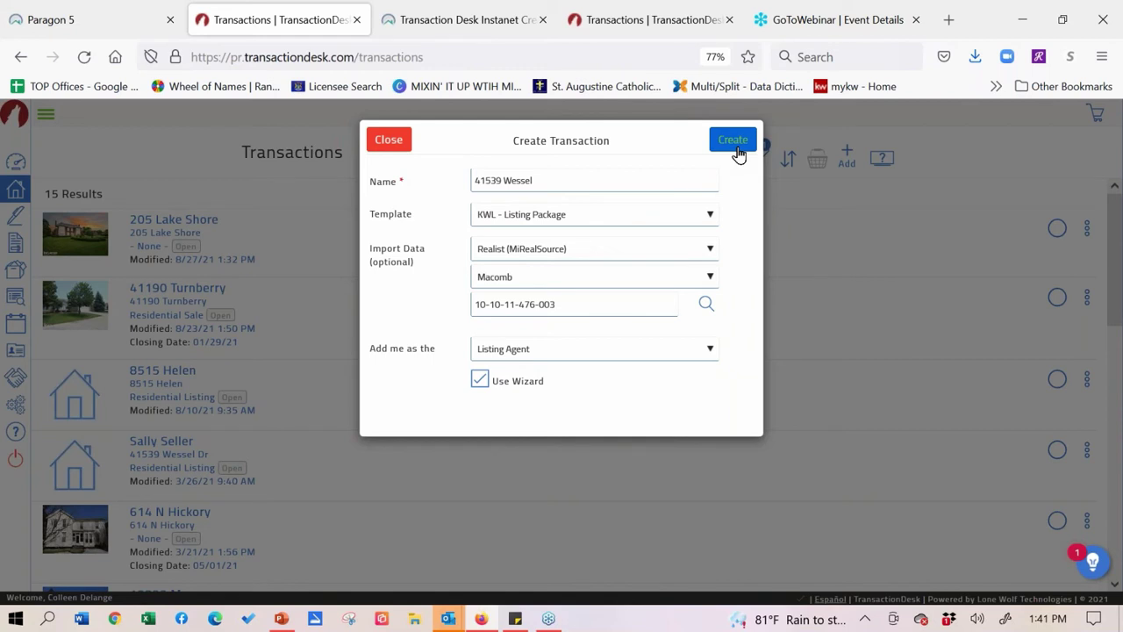
click(733, 143)
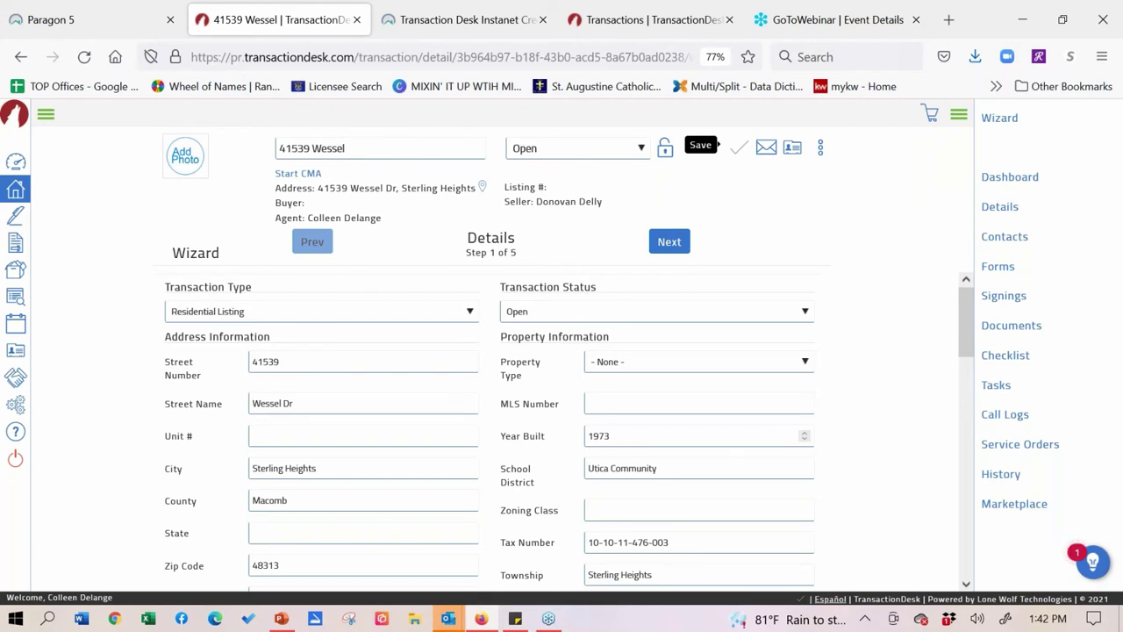
scroll(903, 392, down, 3)
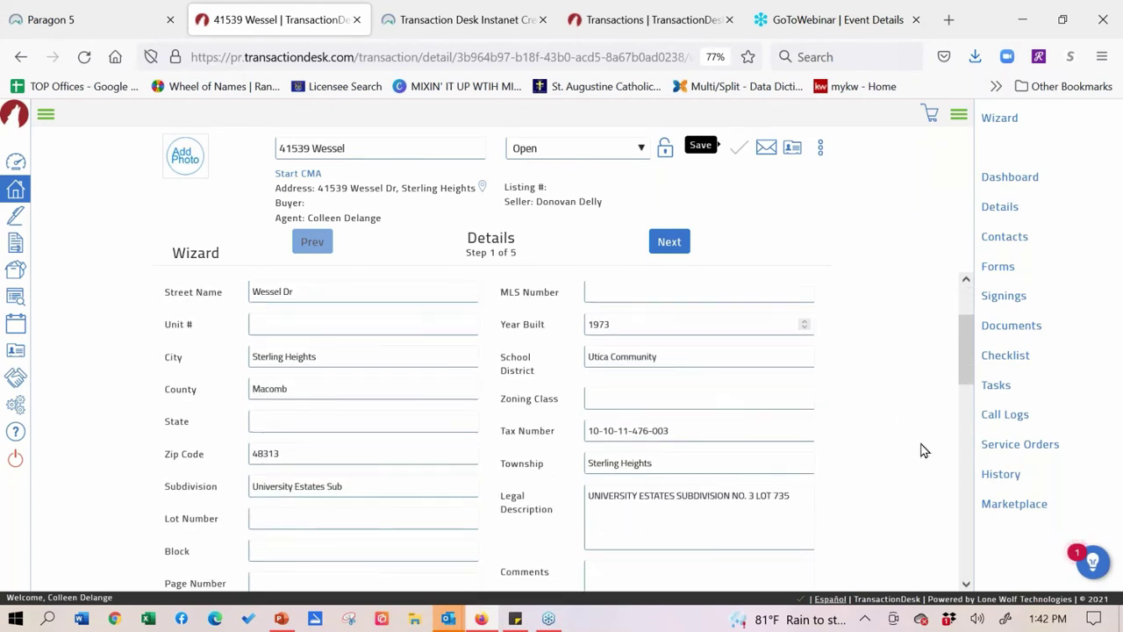
scroll(924, 421, down, 2)
scroll(917, 439, down, 5)
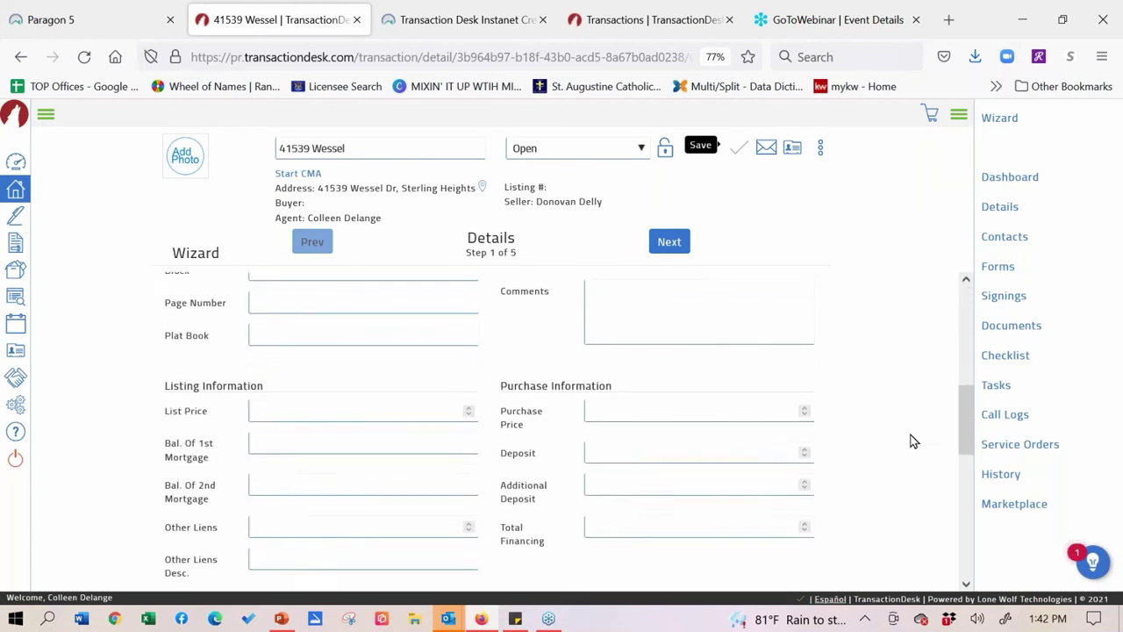
scroll(912, 442, up, 10)
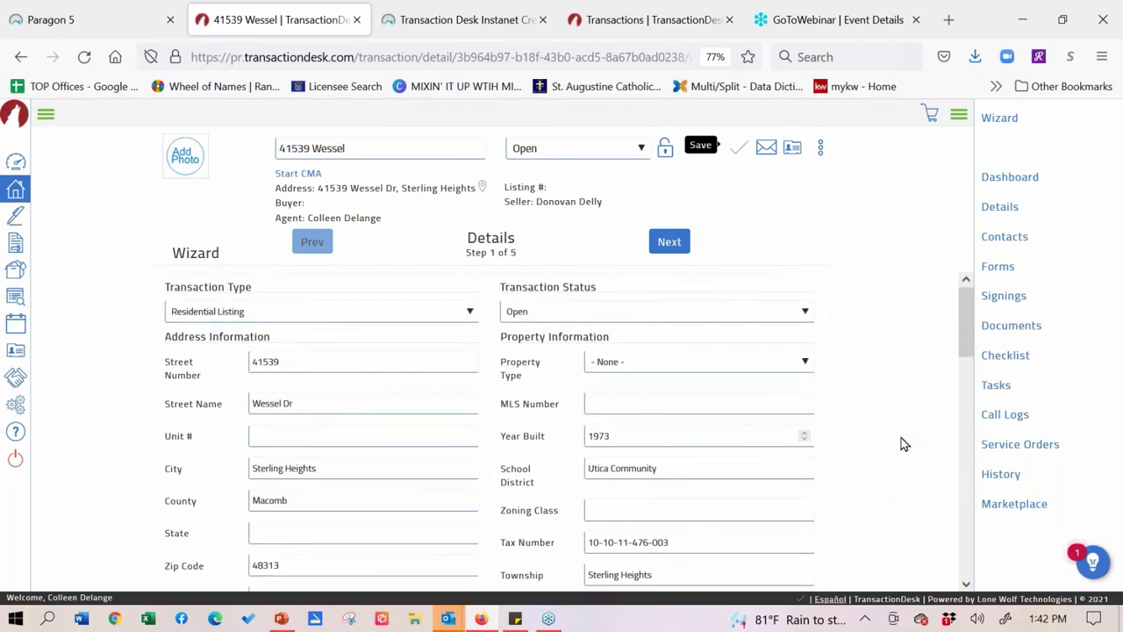
click(673, 246)
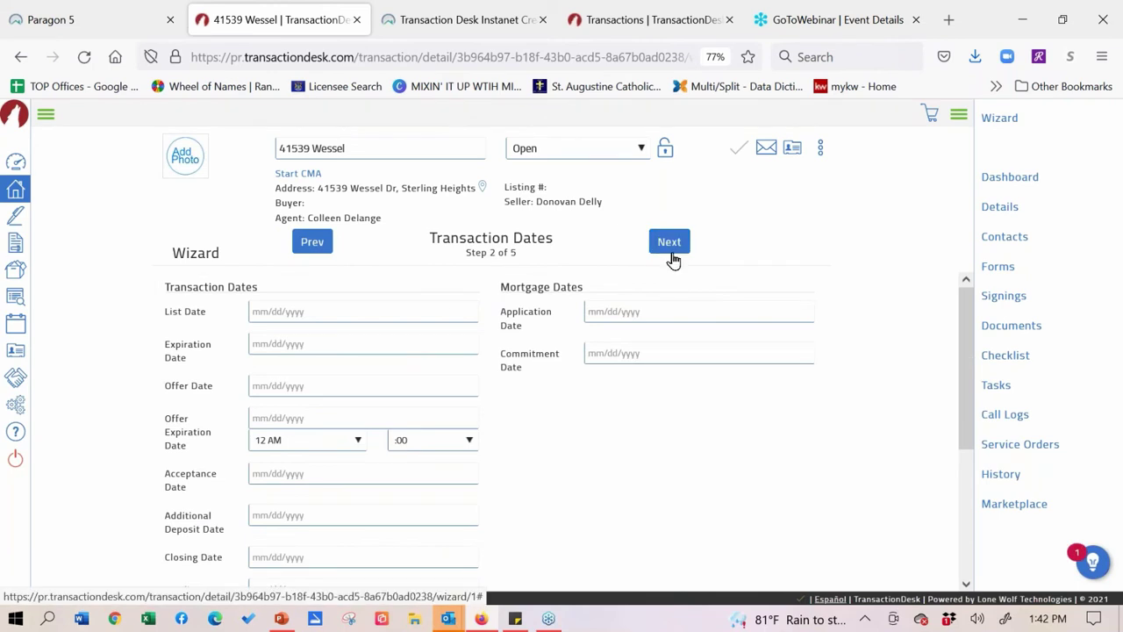
- Skip past Dates and Contacts to Forms step 4, then open the MiRealSource Residential/Condo Data Sheet
click(670, 250)
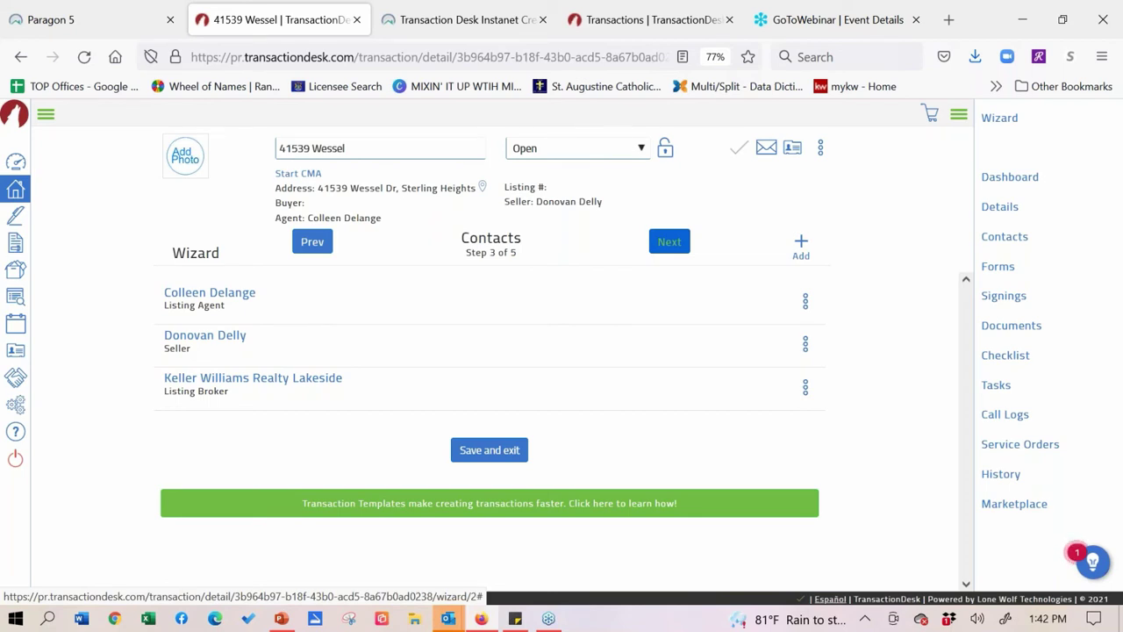
click(669, 241)
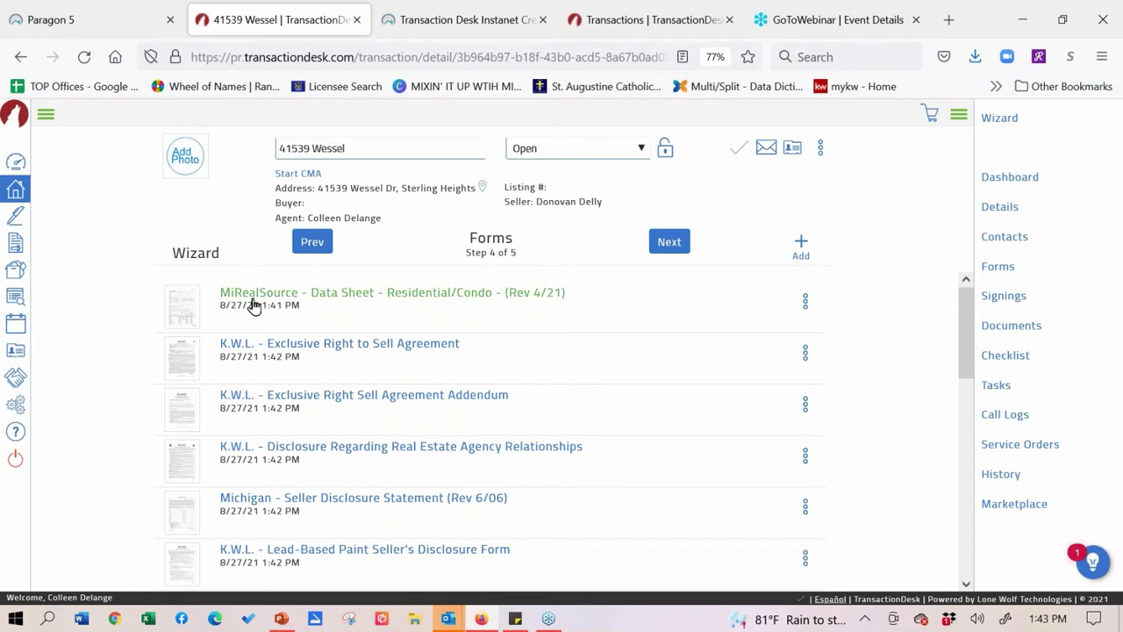
click(290, 298)
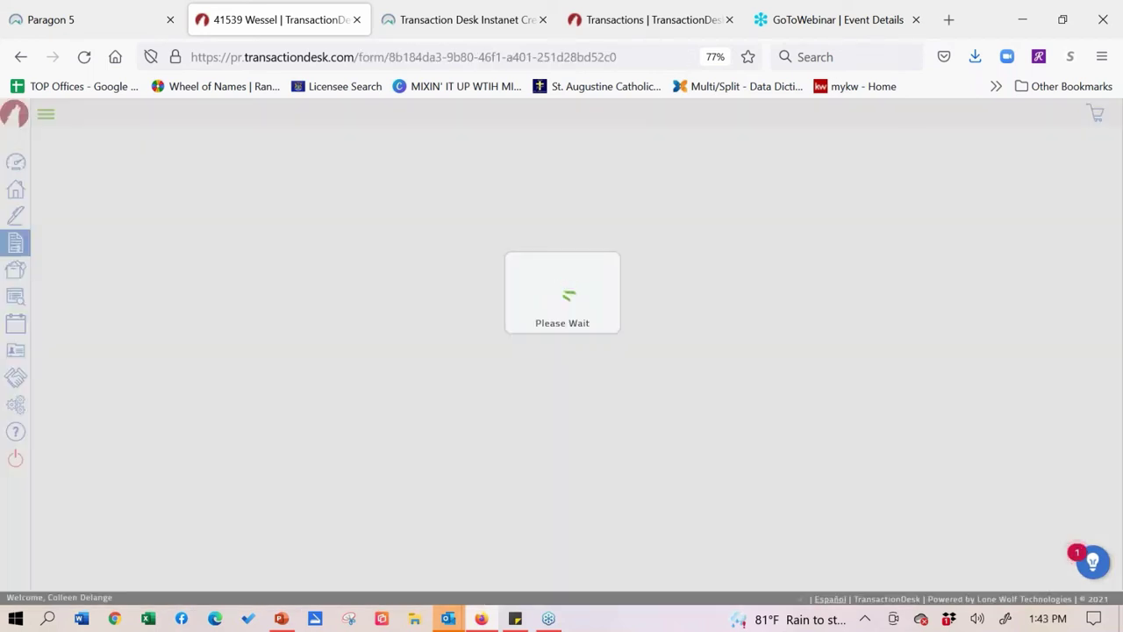
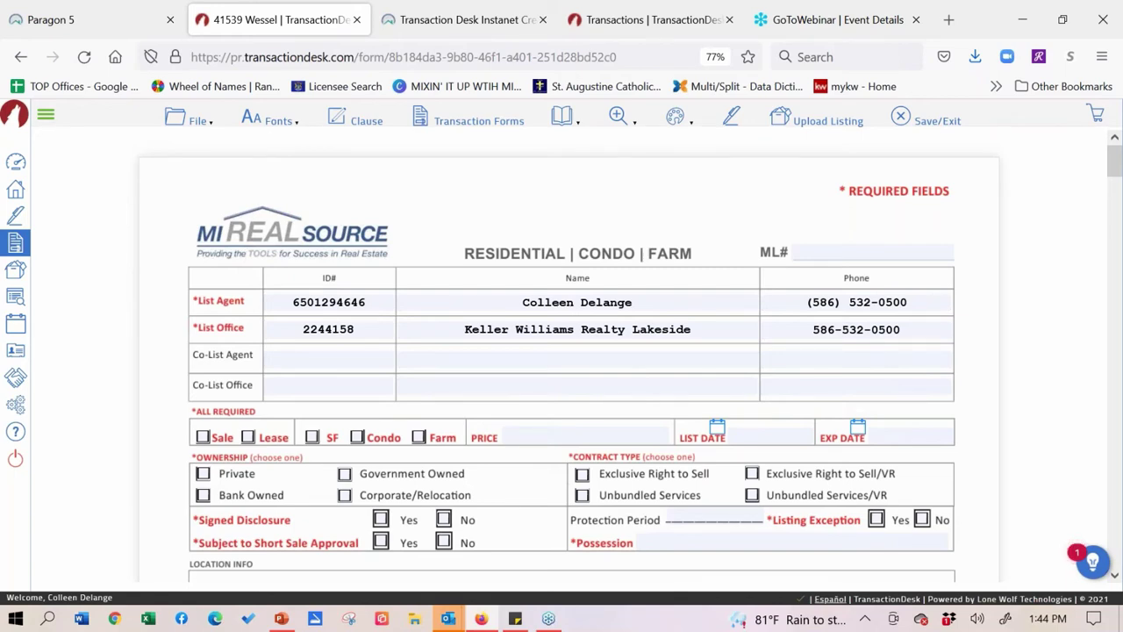
click(83, 28)
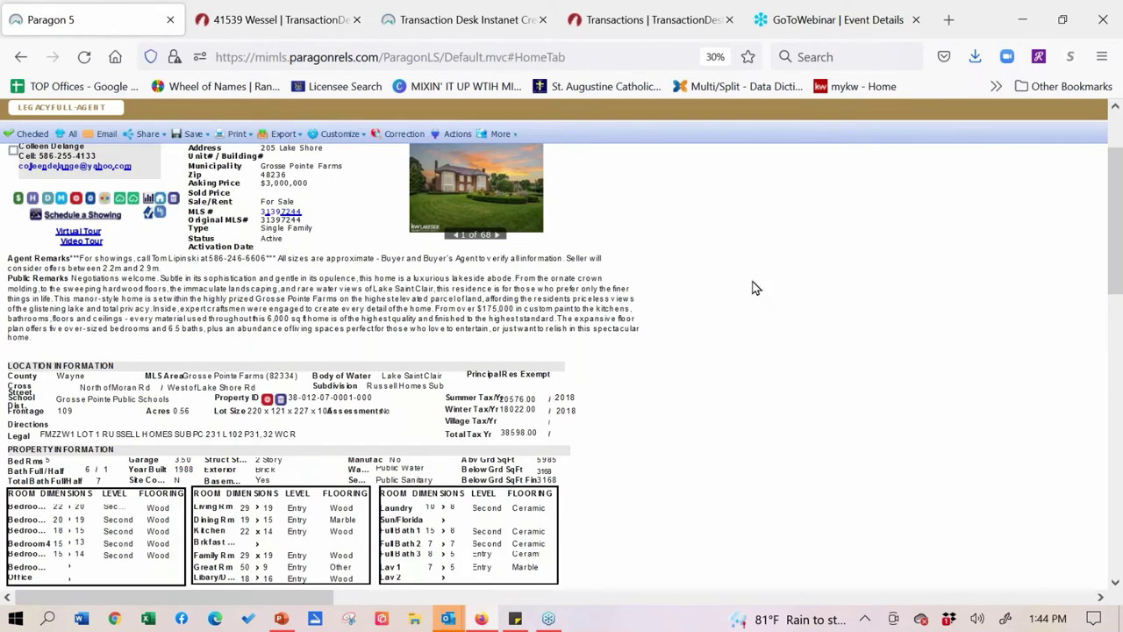
scroll(752, 286, up, 2)
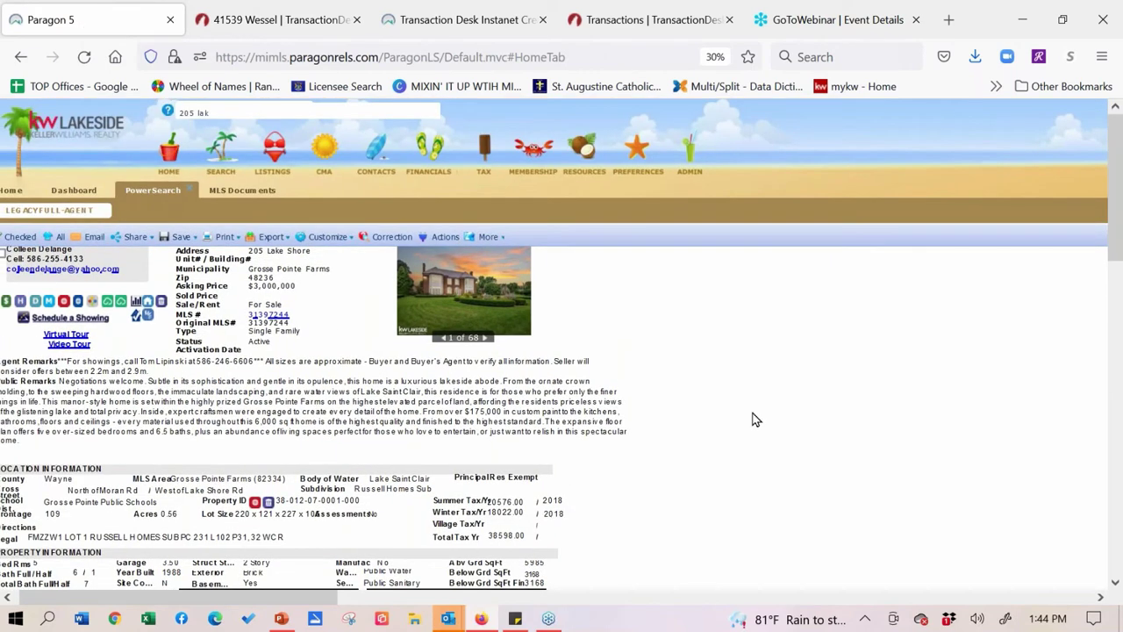
mouse_move(274, 156)
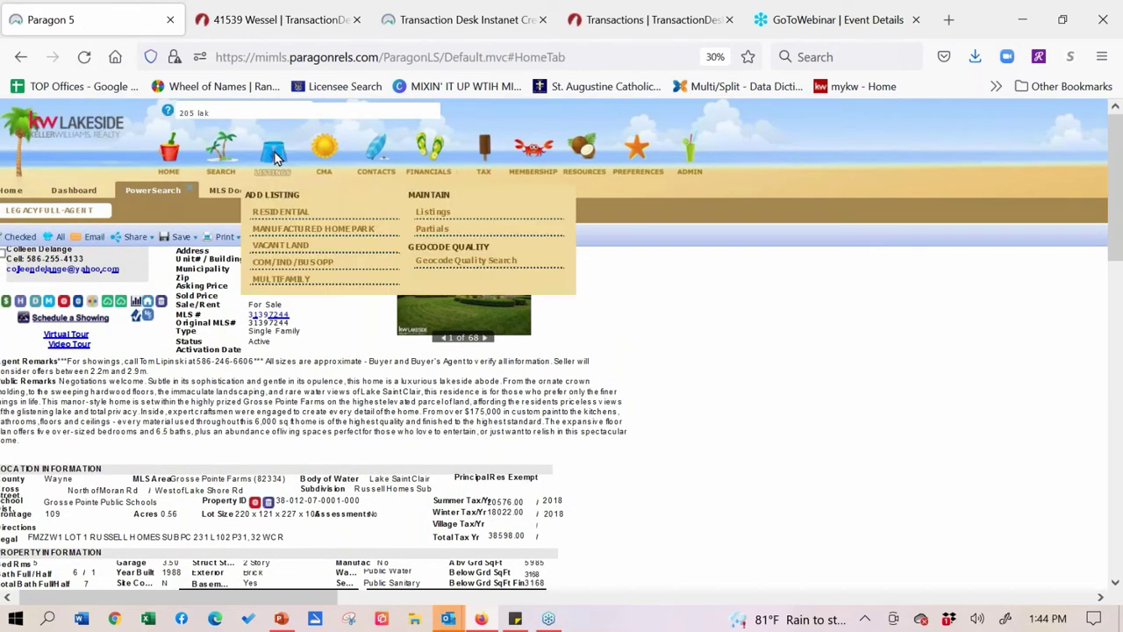
click(446, 232)
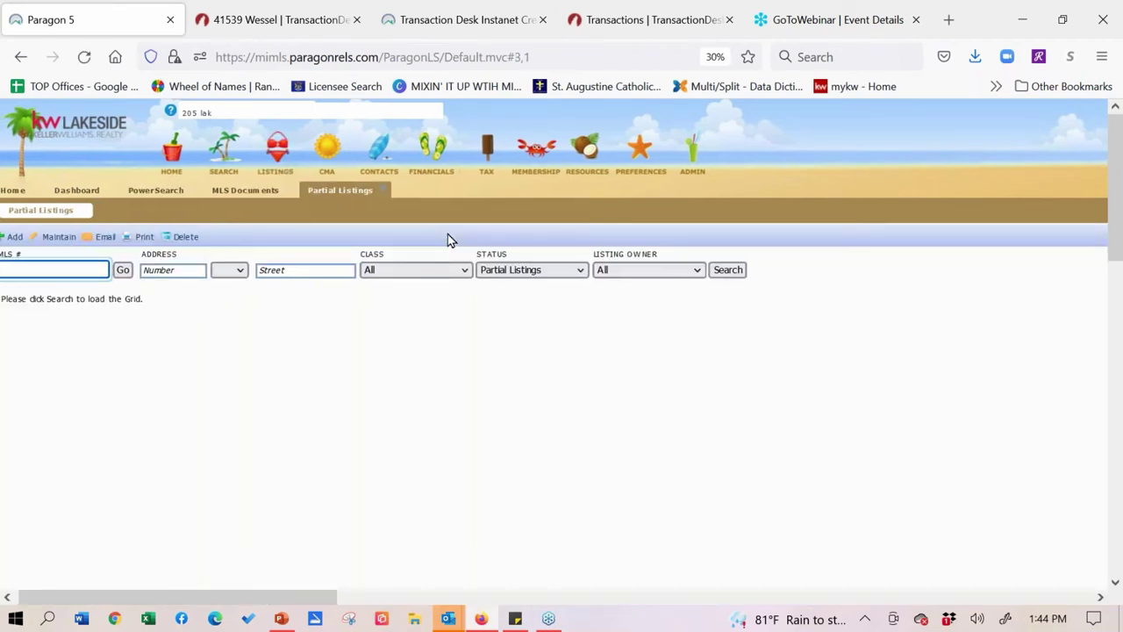
click(647, 281)
click(697, 271)
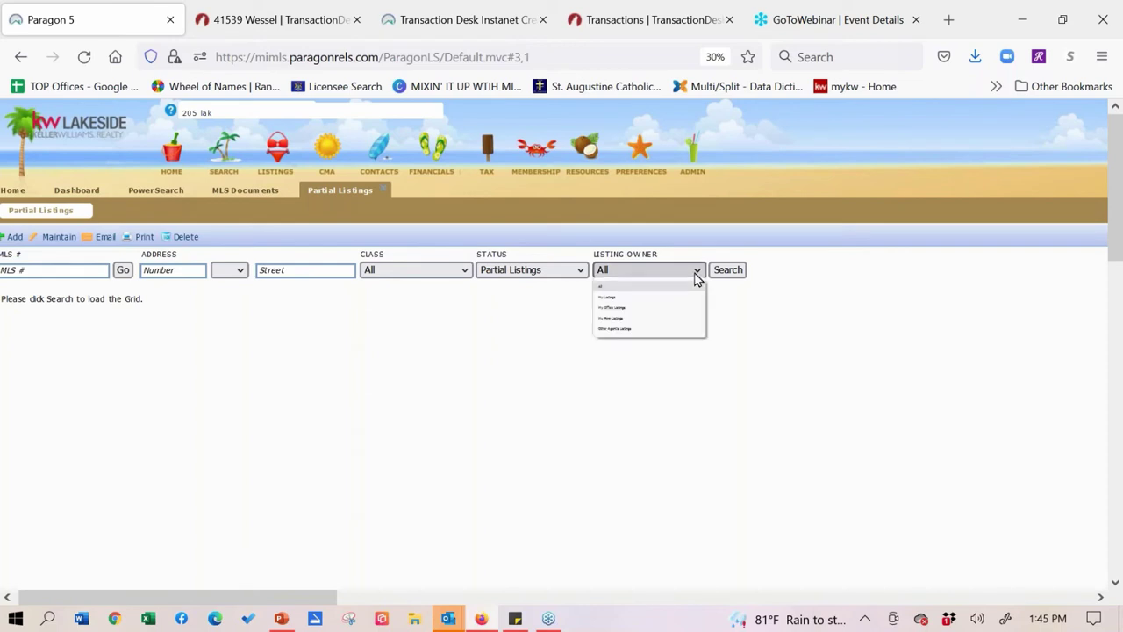
scroll(795, 273, up, 3)
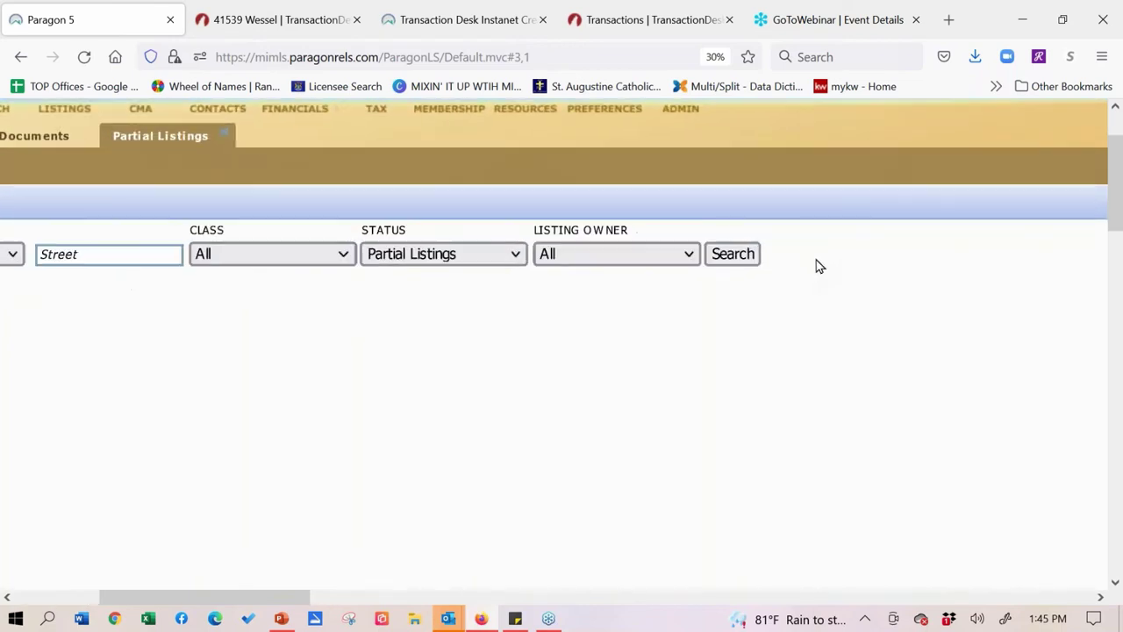
click(699, 262)
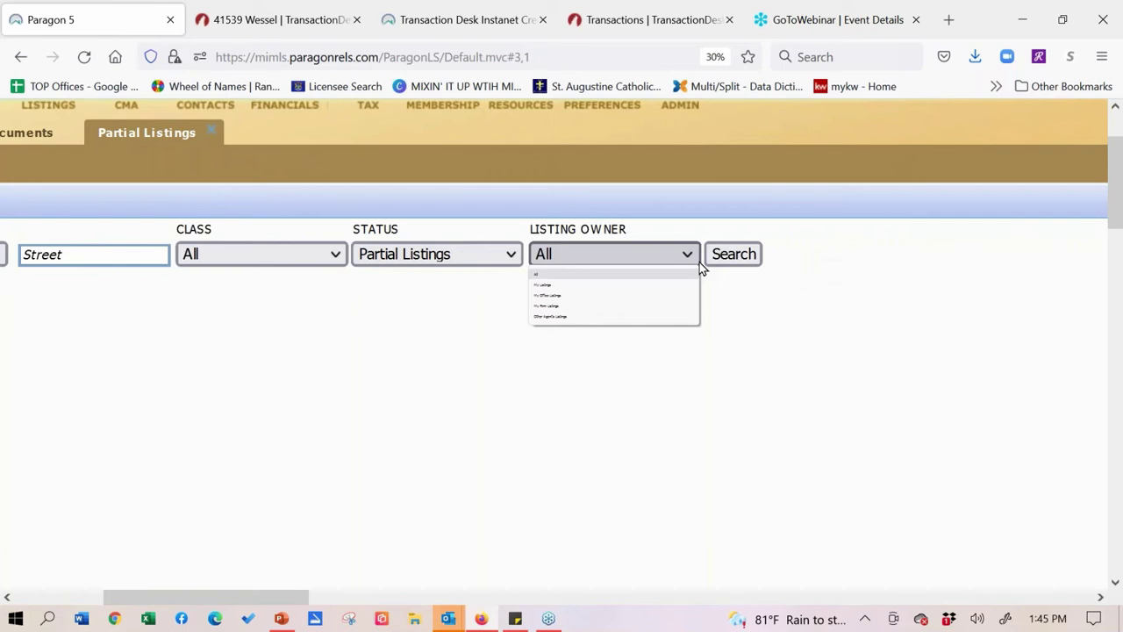
- Save and exit the data sheet, returning to the Wessel transaction's forms list
click(276, 21)
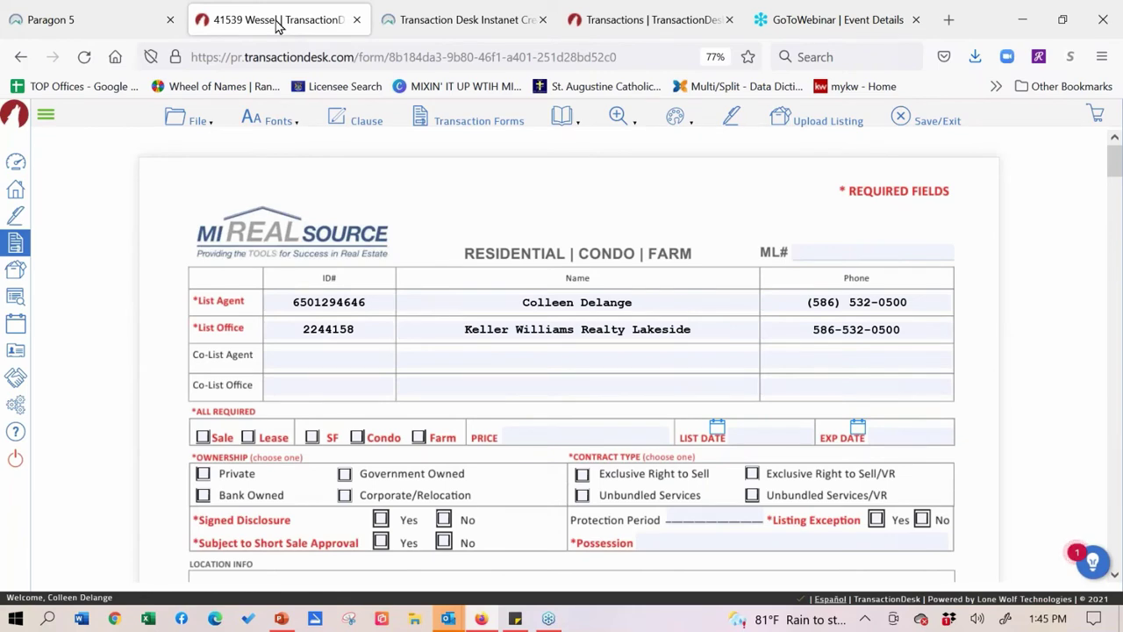
click(906, 123)
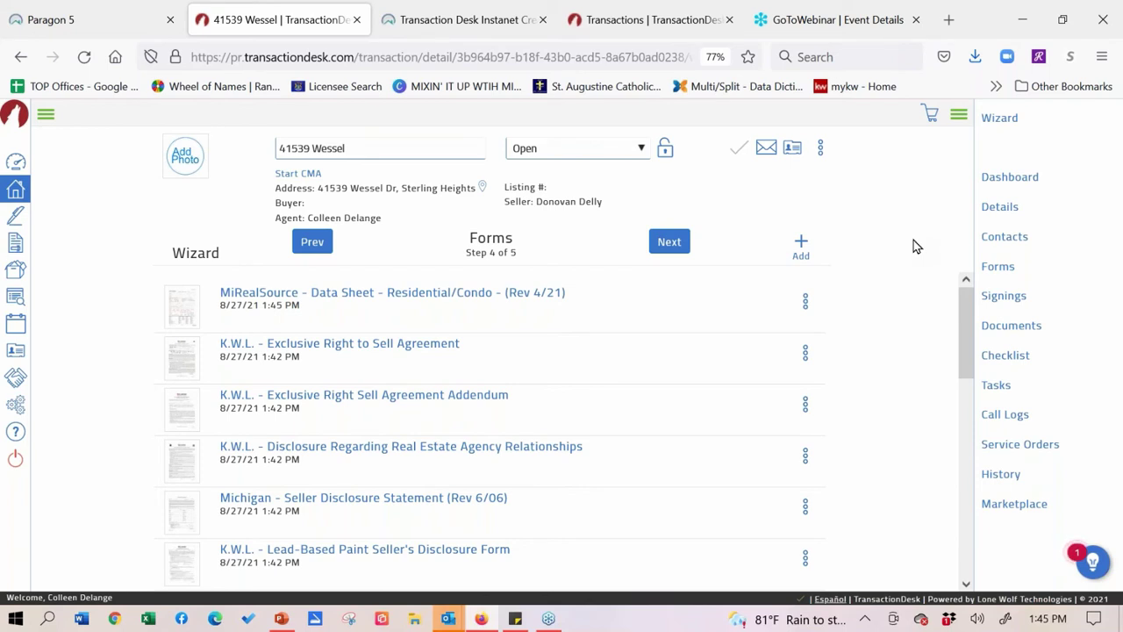
right_click(914, 247)
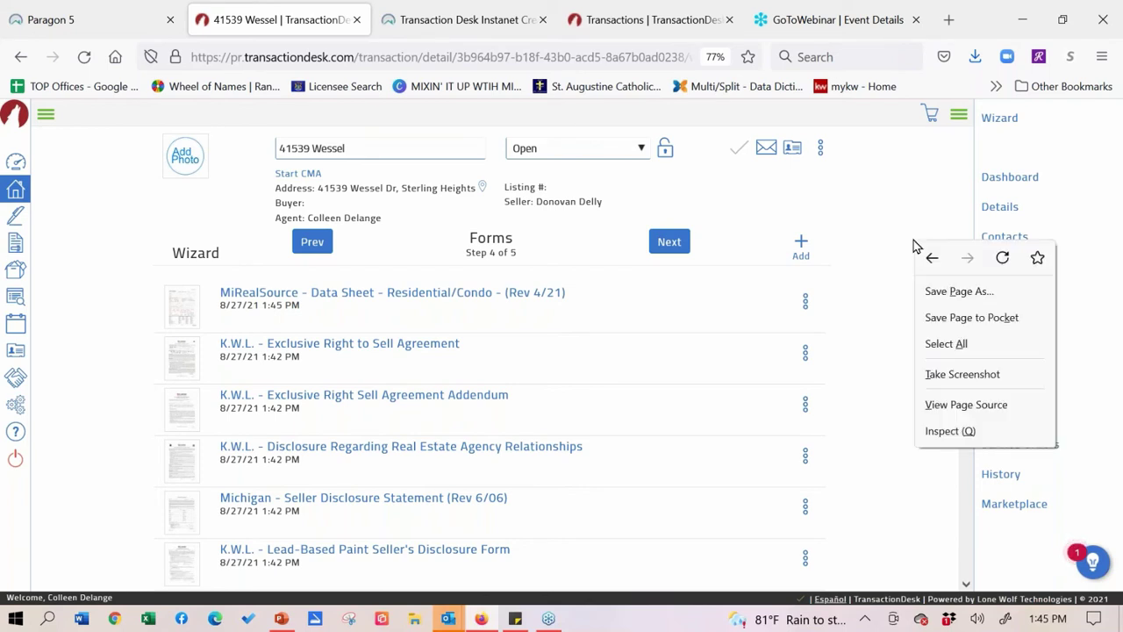
click(929, 193)
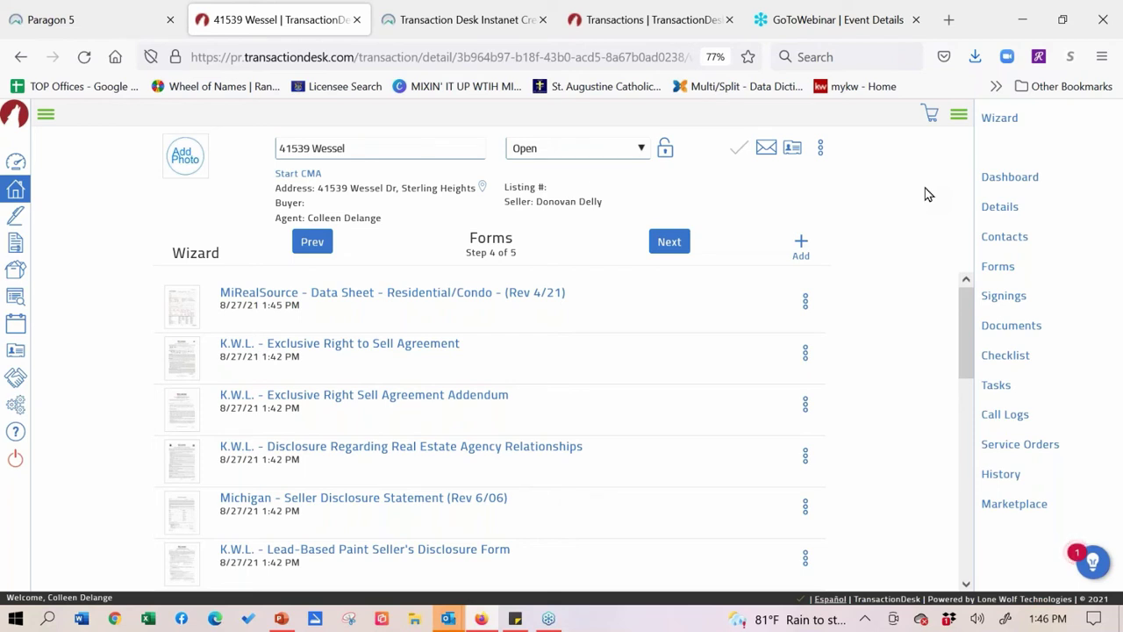
click(334, 500)
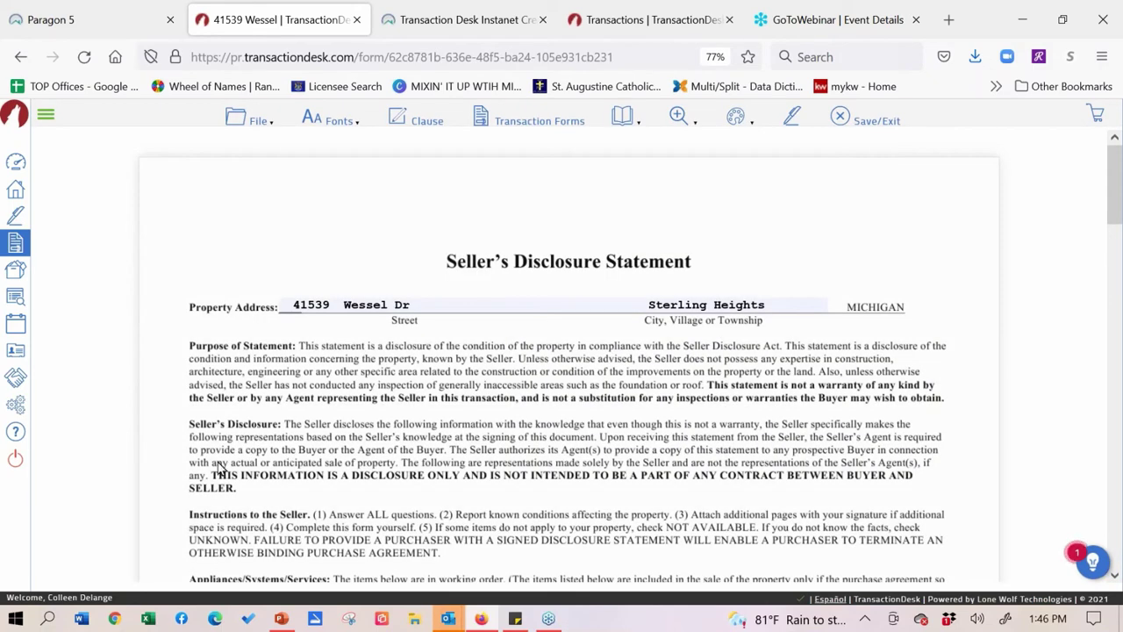
scroll(208, 253, down, 3)
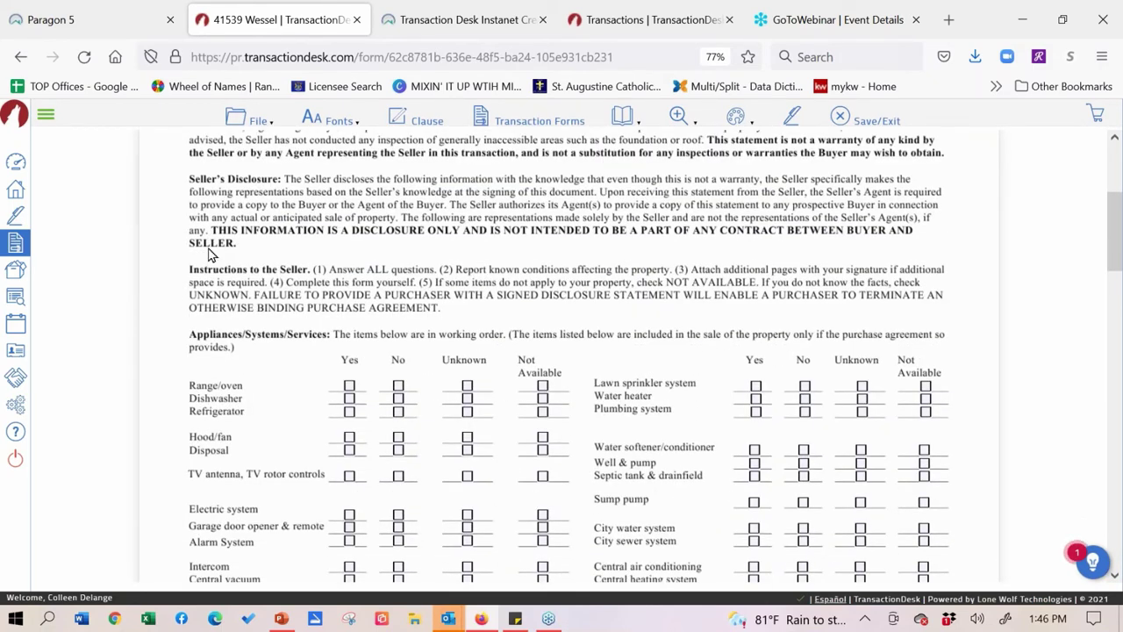
scroll(211, 342, up, 3)
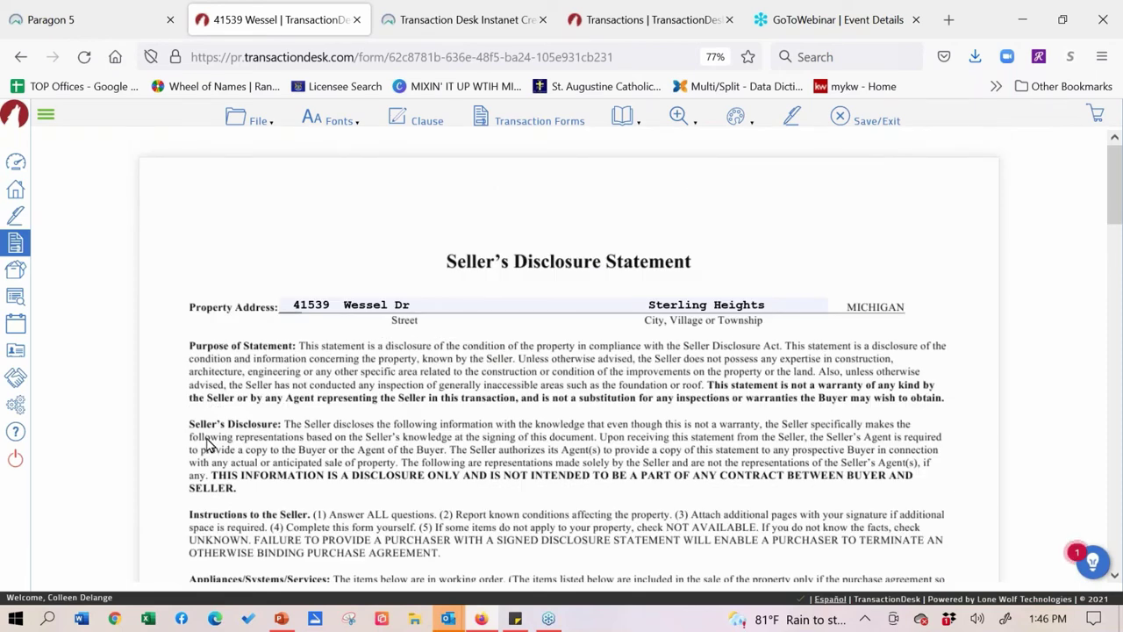
scroll(251, 358, down, 6)
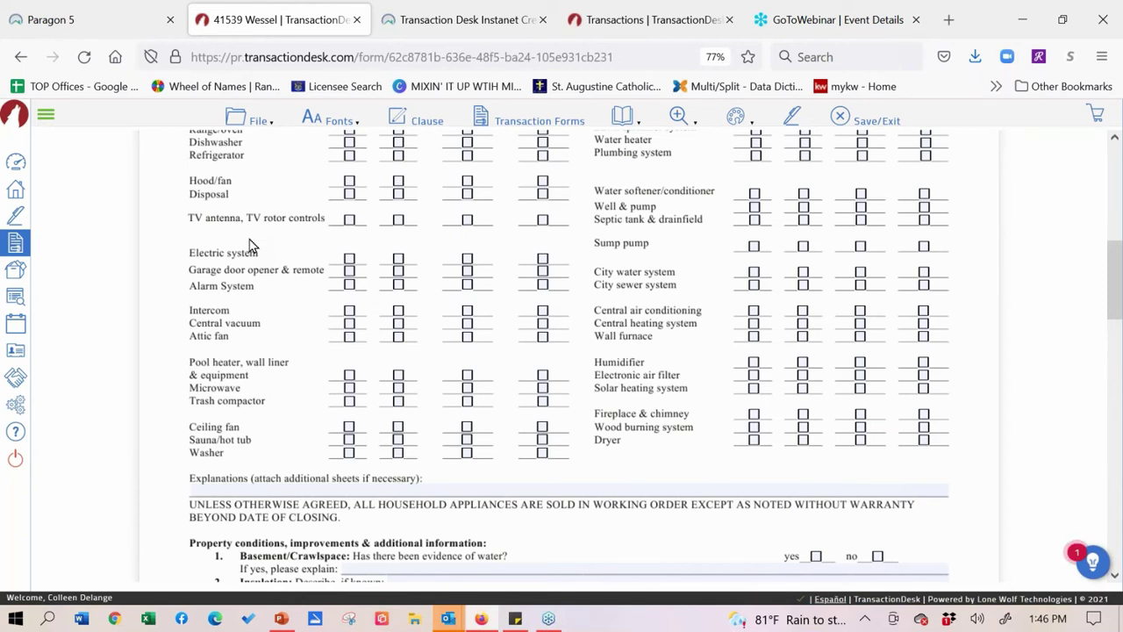
- Look through the disclosure form's file and send options without sending it
click(244, 123)
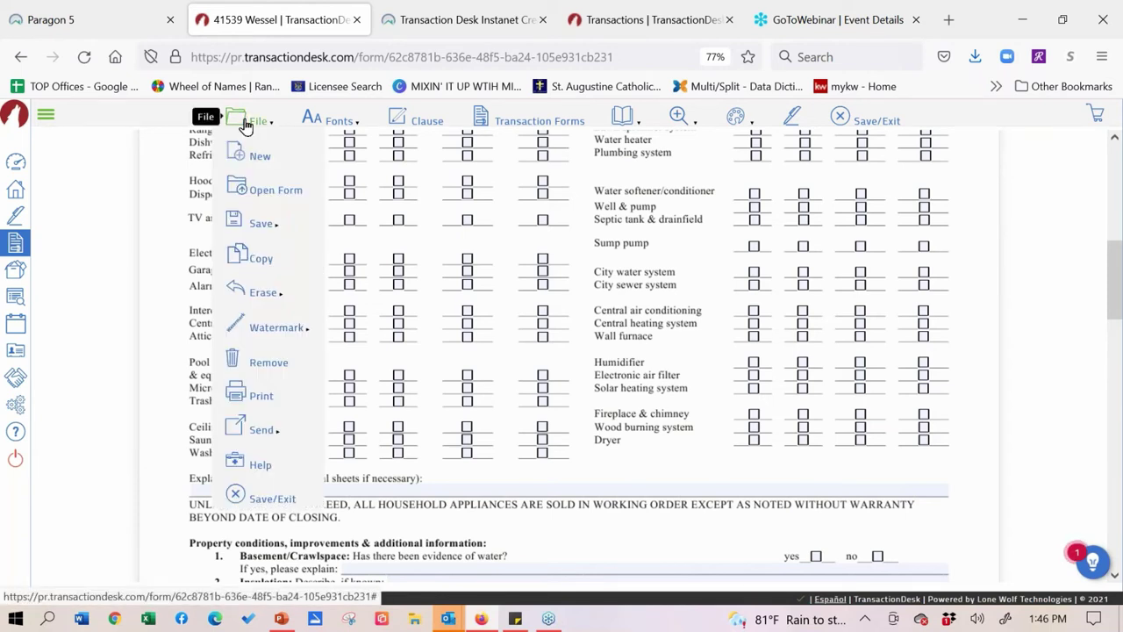
click(248, 440)
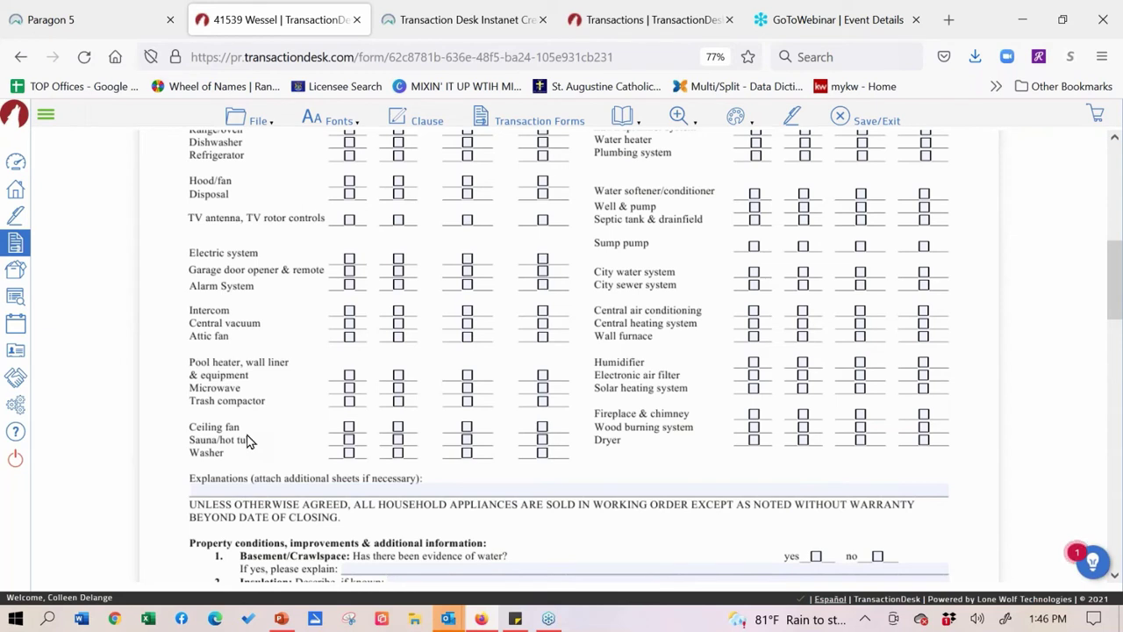
click(236, 121)
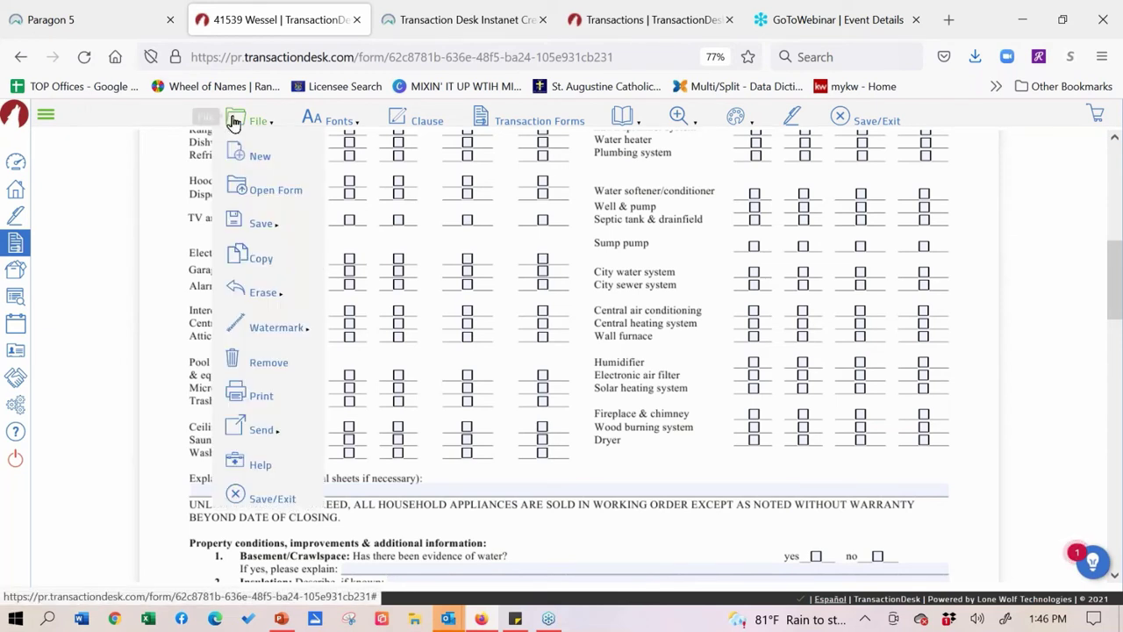
click(248, 436)
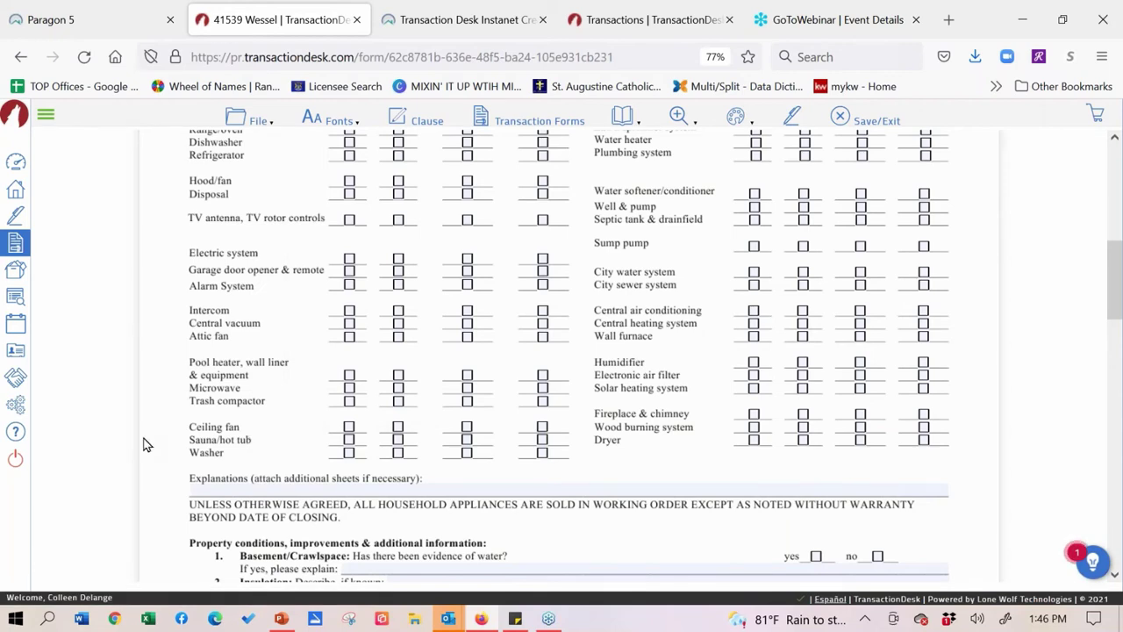
scroll(131, 390, down, 3)
scroll(144, 575, up, 2)
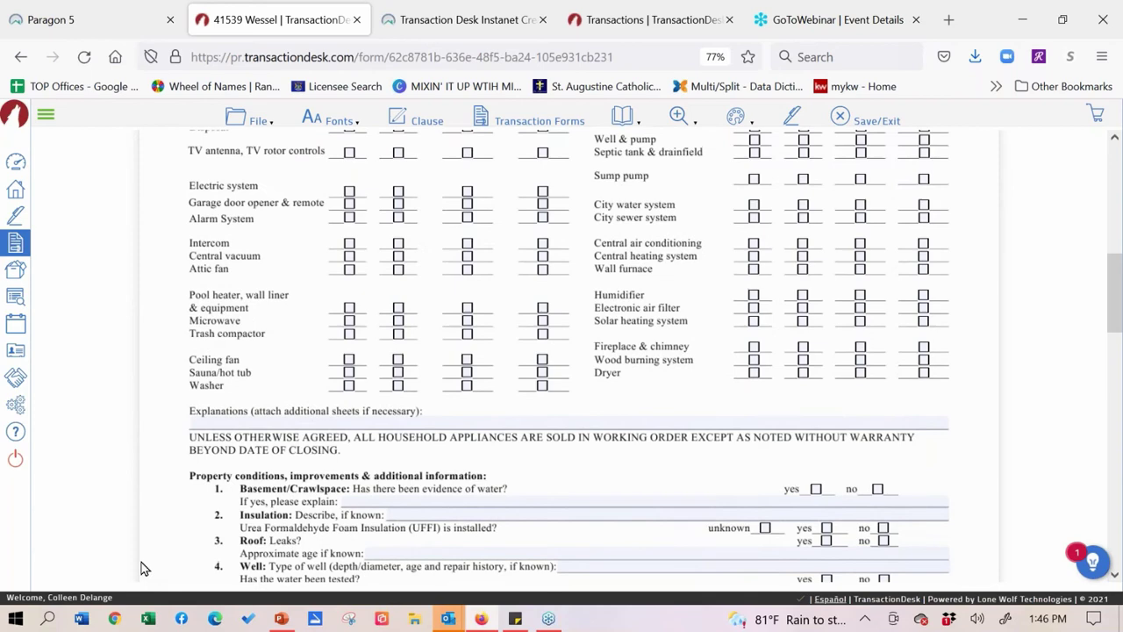
click(235, 119)
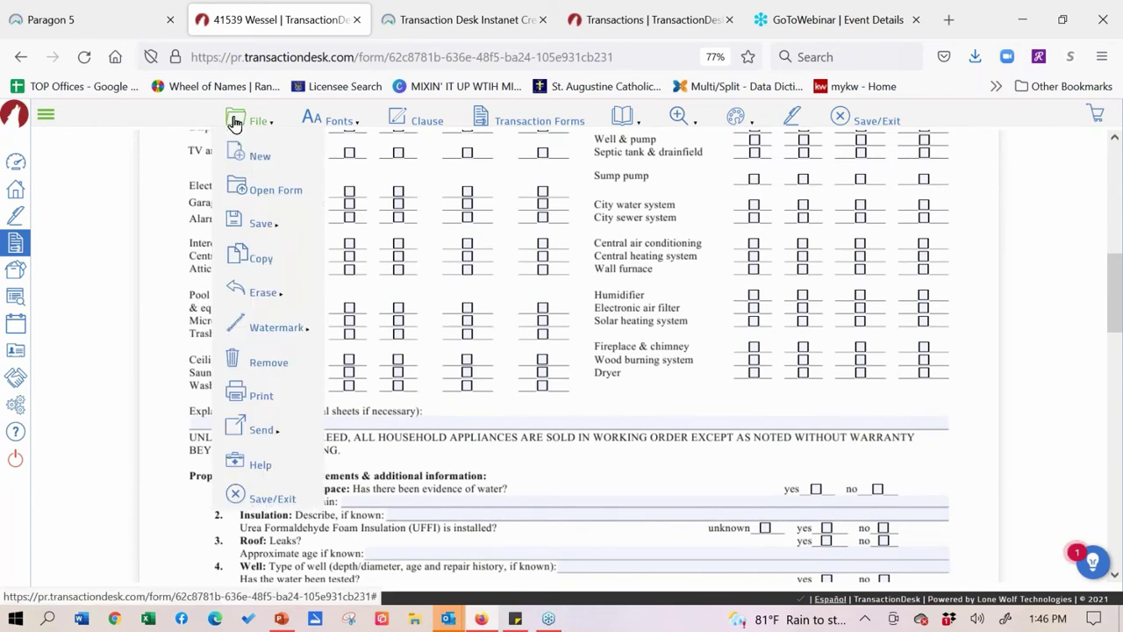
click(257, 439)
click(255, 123)
click(294, 449)
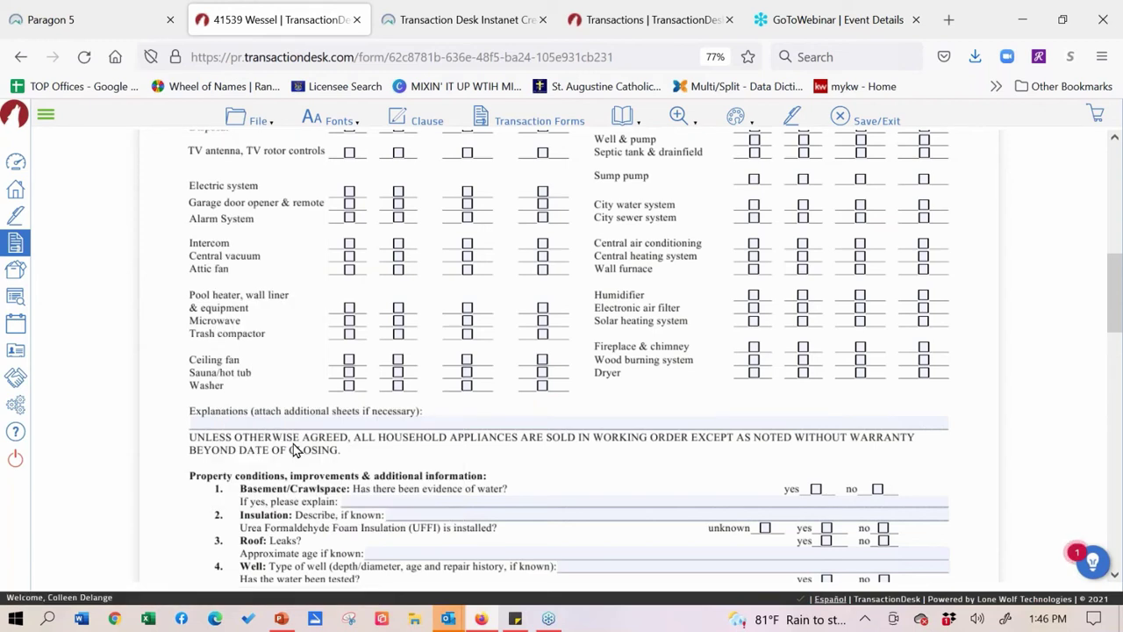
right_click(1121, 334)
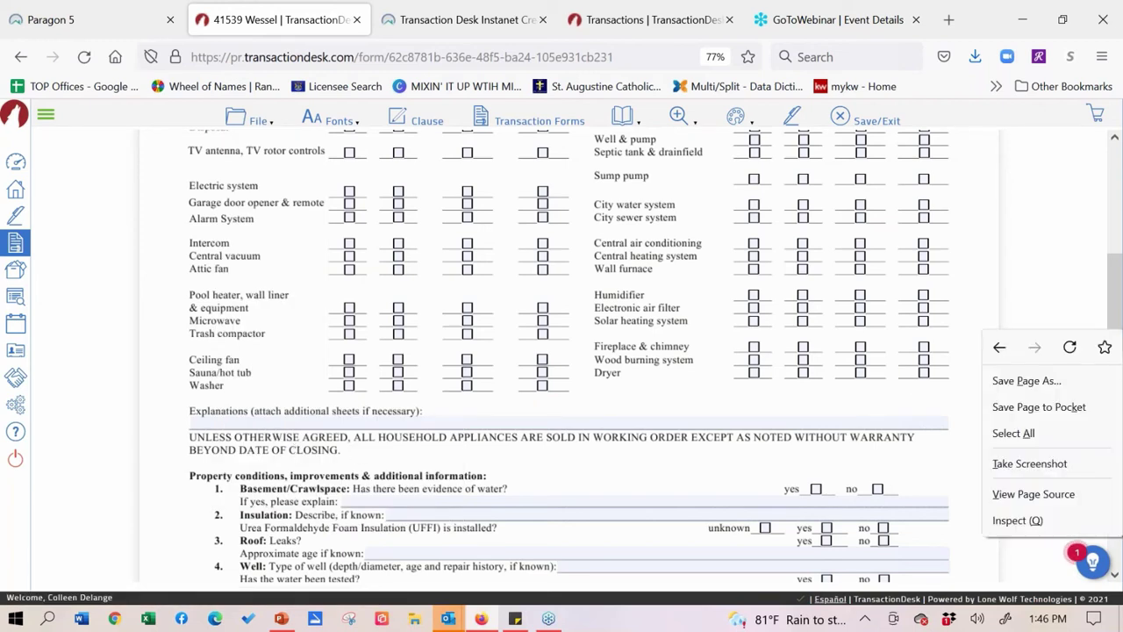
click(1103, 330)
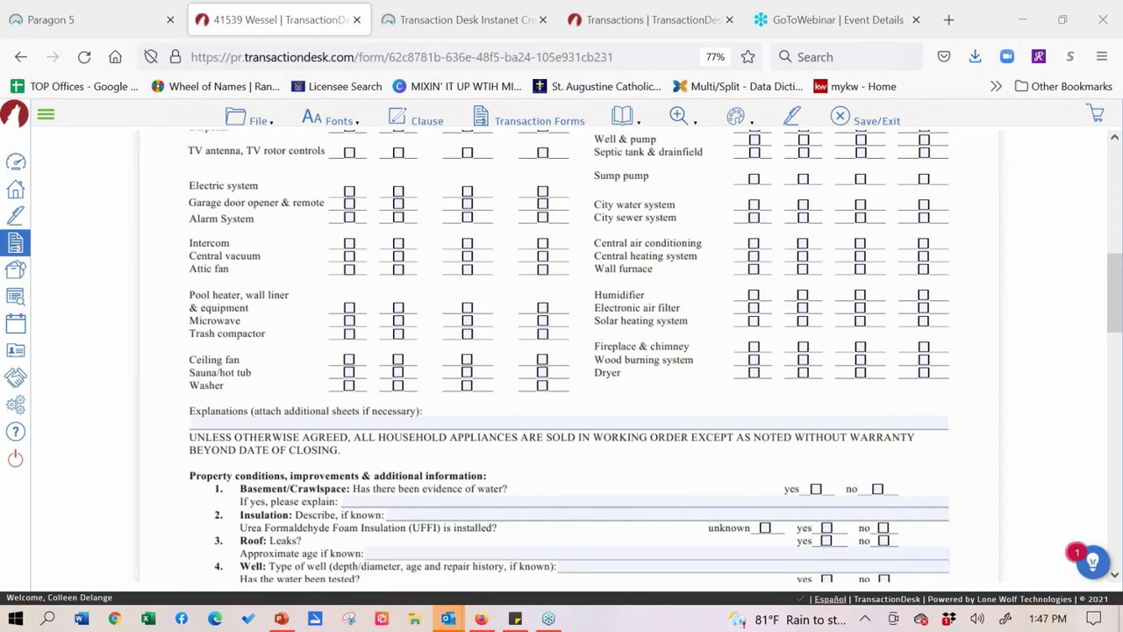
- Open and close the Multi/Split data dictionary page, then return to the Transactions list
click(740, 87)
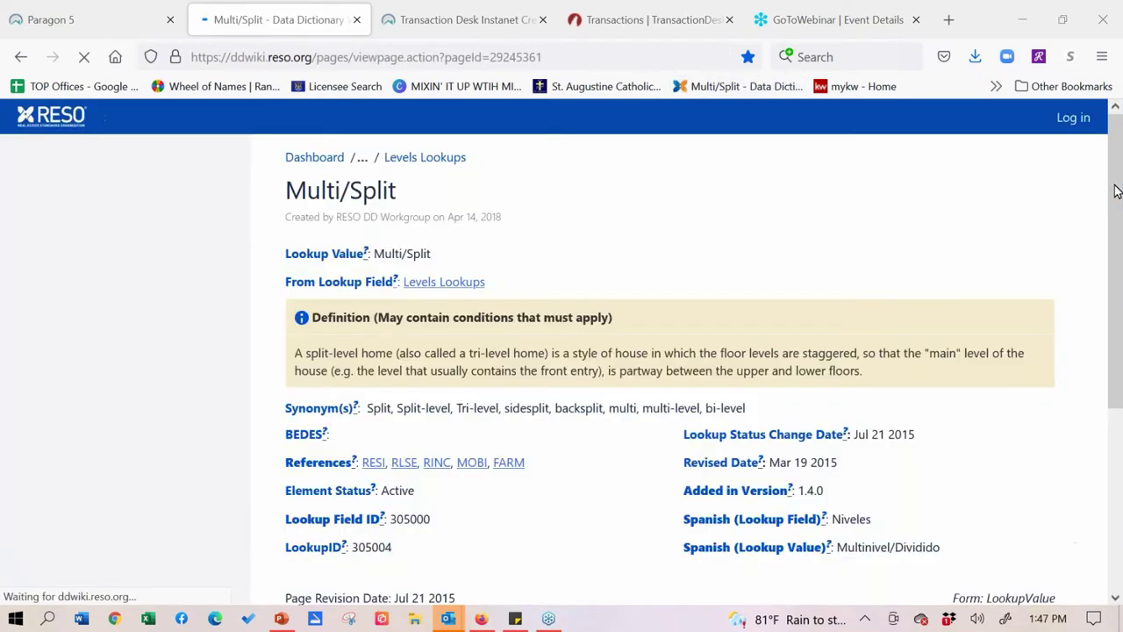
click(356, 19)
click(461, 19)
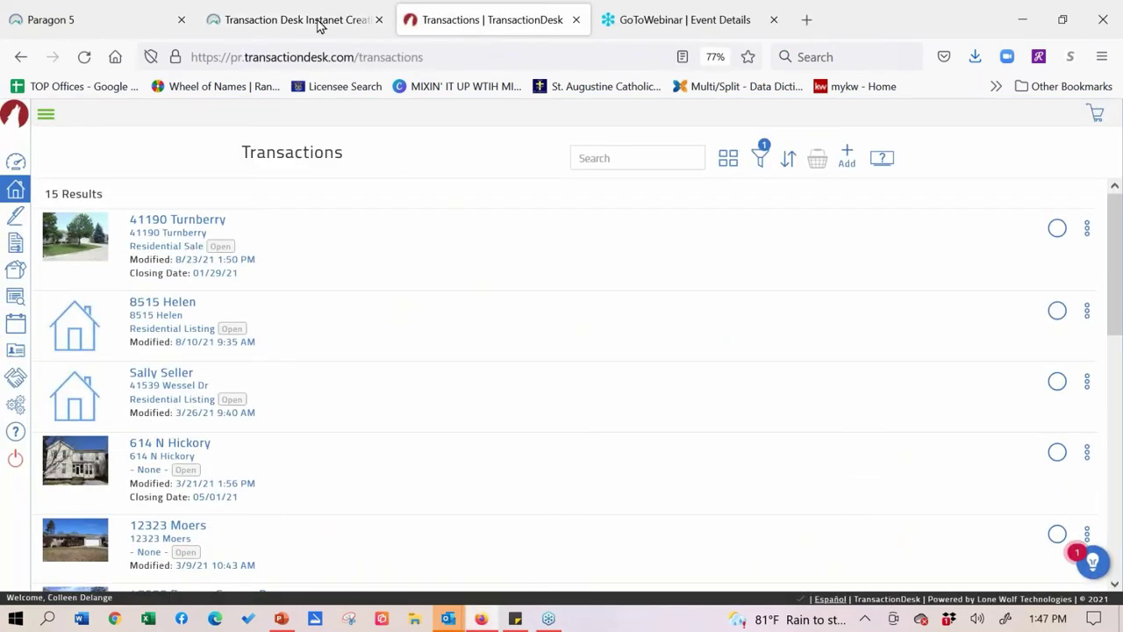
- Switch among the cheat sheet PDF, Transactions list and Paragon Partial Listings tabs
click(319, 24)
click(494, 26)
click(332, 33)
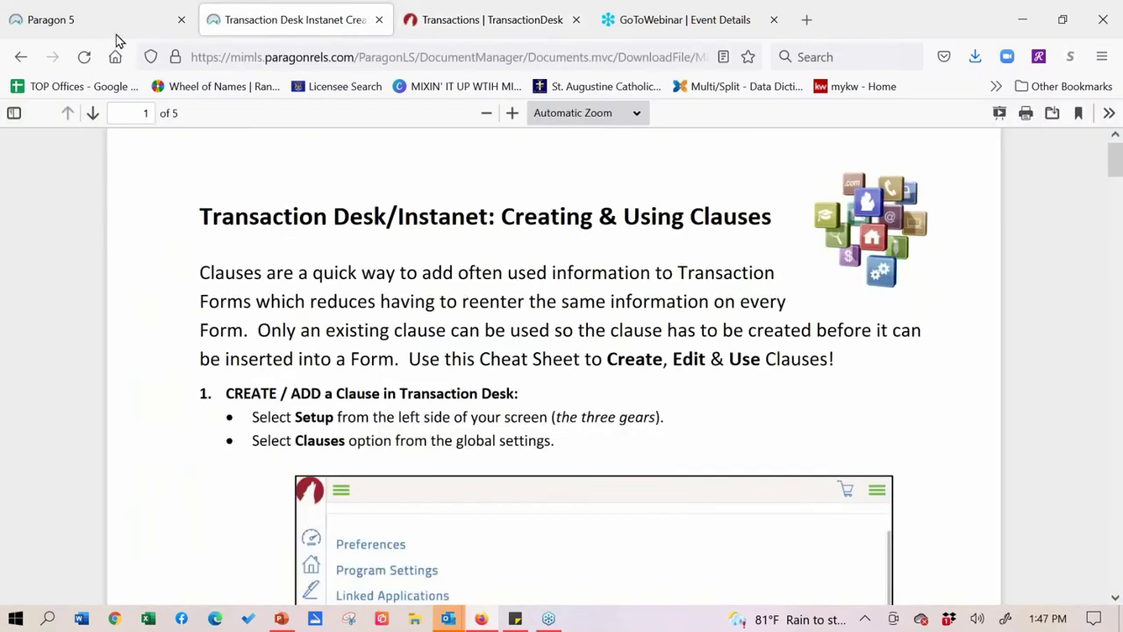
click(116, 35)
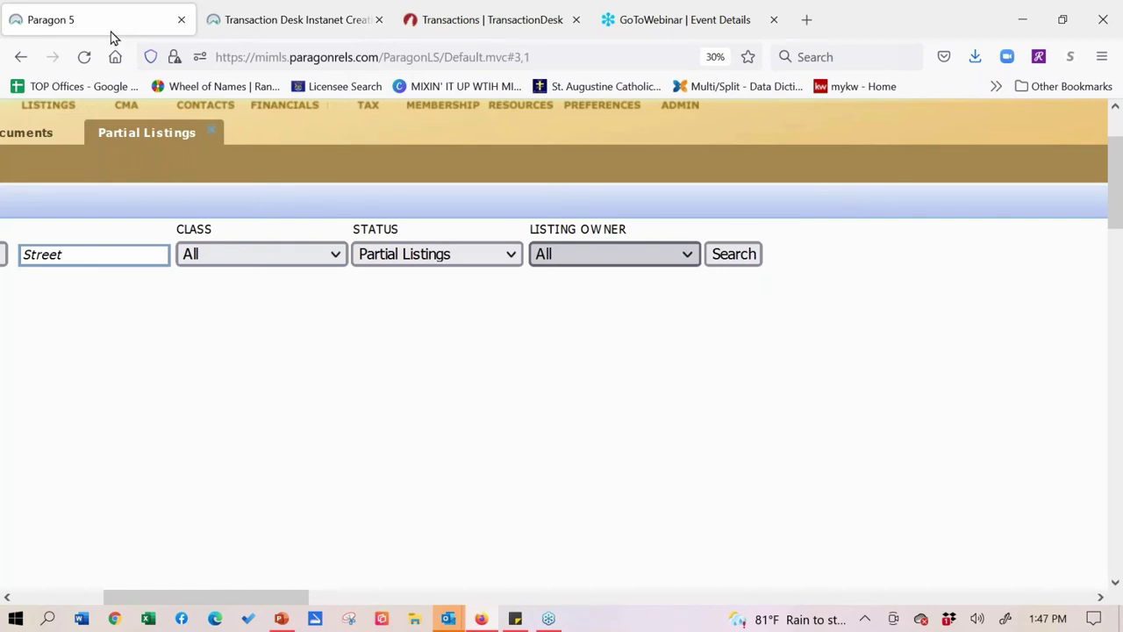
right_click(115, 35)
click(116, 39)
- Restore the browser window to a smaller size and close the Paragon 5 tab
right_click(135, 65)
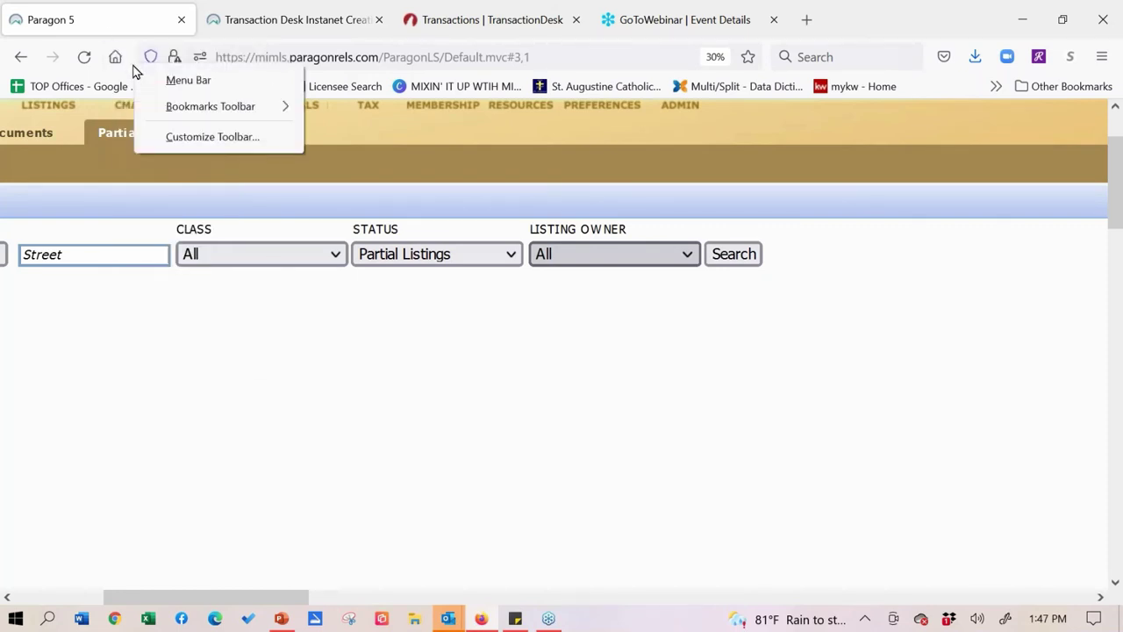
double_click(135, 66)
right_click(136, 67)
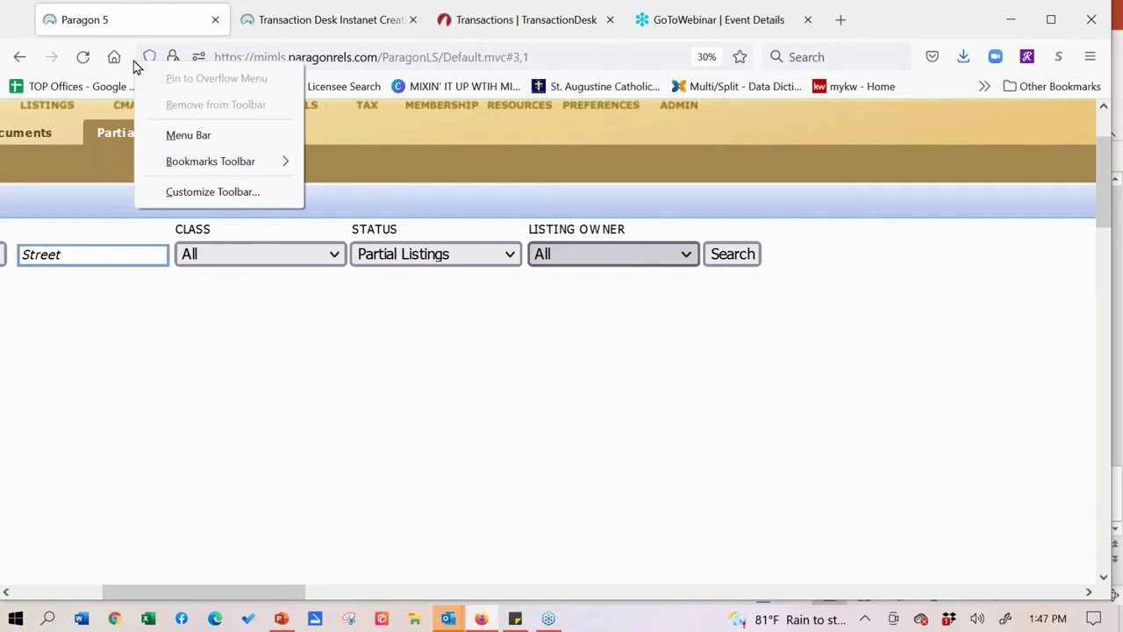
click(875, 195)
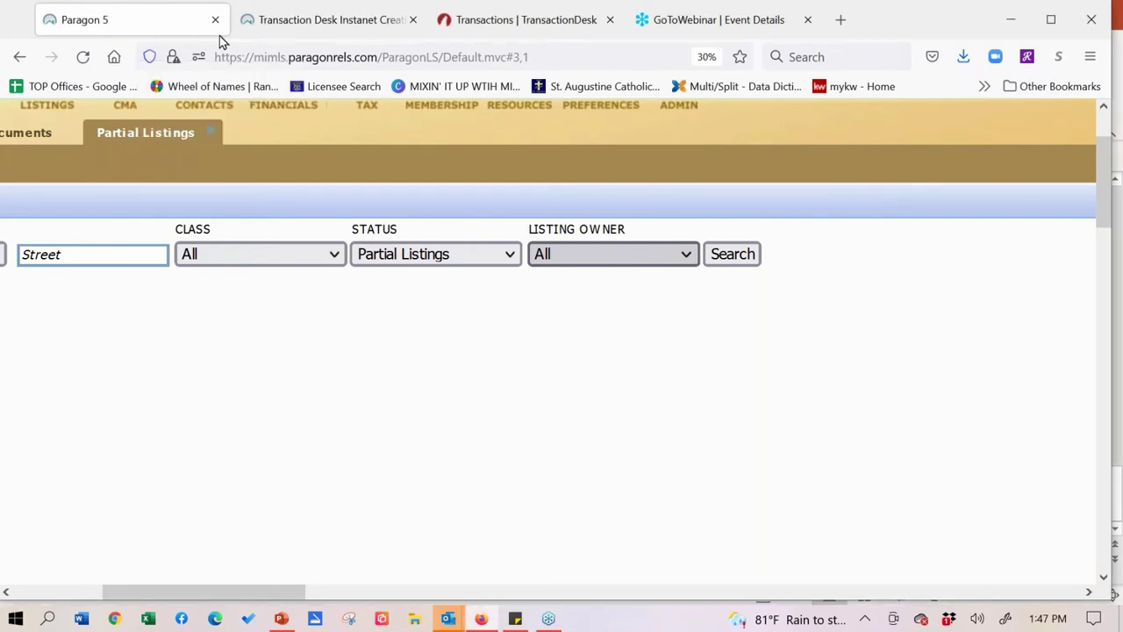
scroll(248, 206, down, 3)
scroll(497, 454, up, 5)
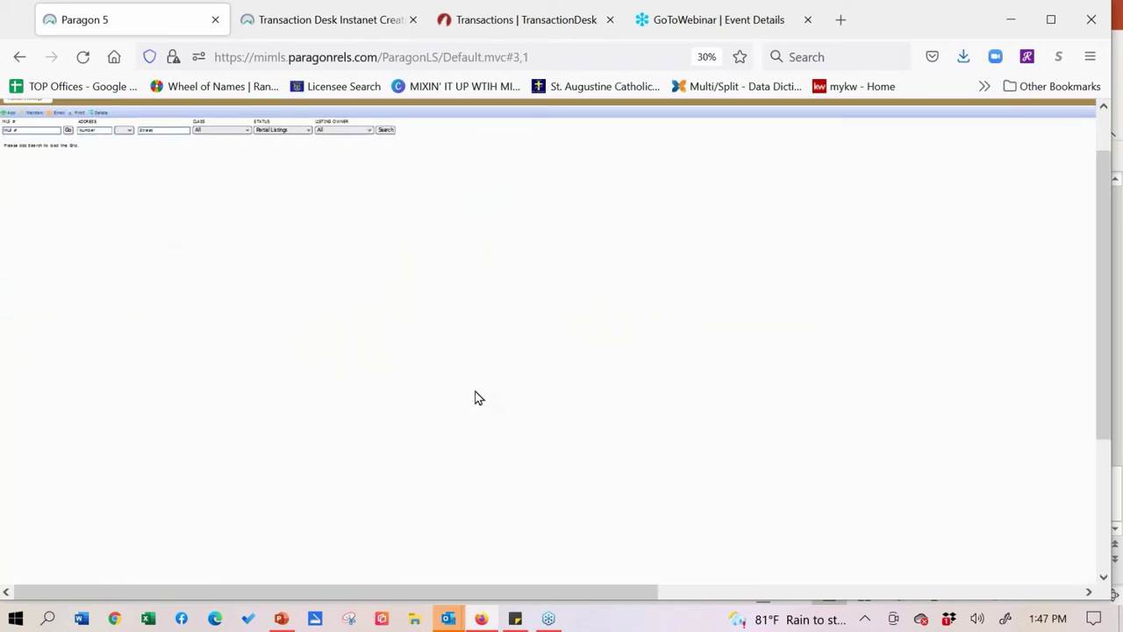
click(217, 25)
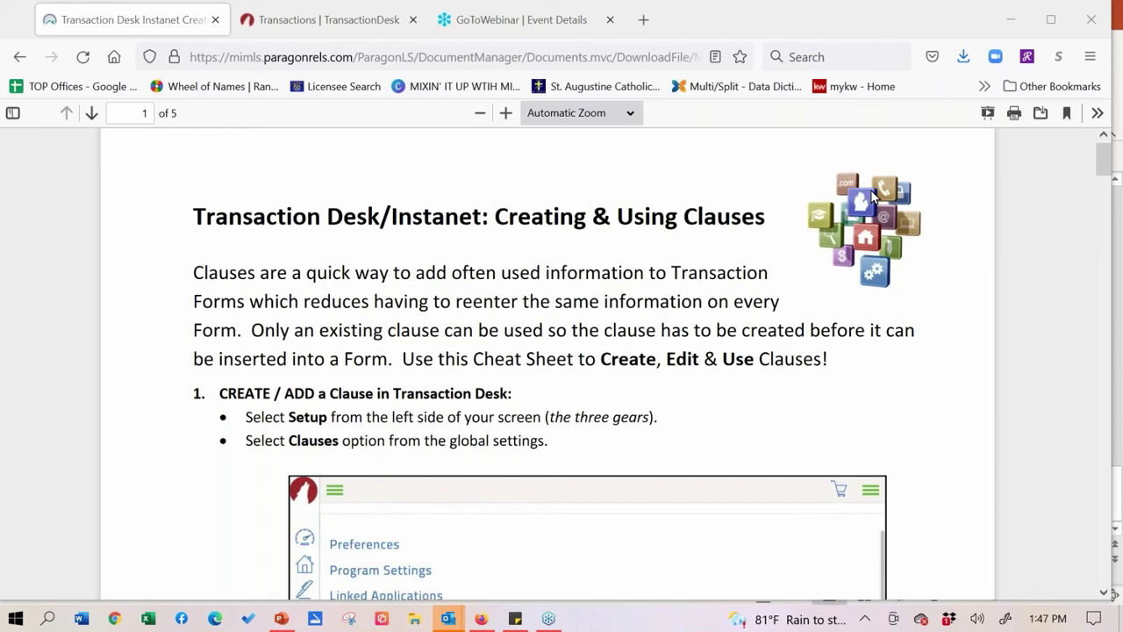
- Go to mirealsource.com in a new tab and follow its Paragon MLS login link
click(645, 21)
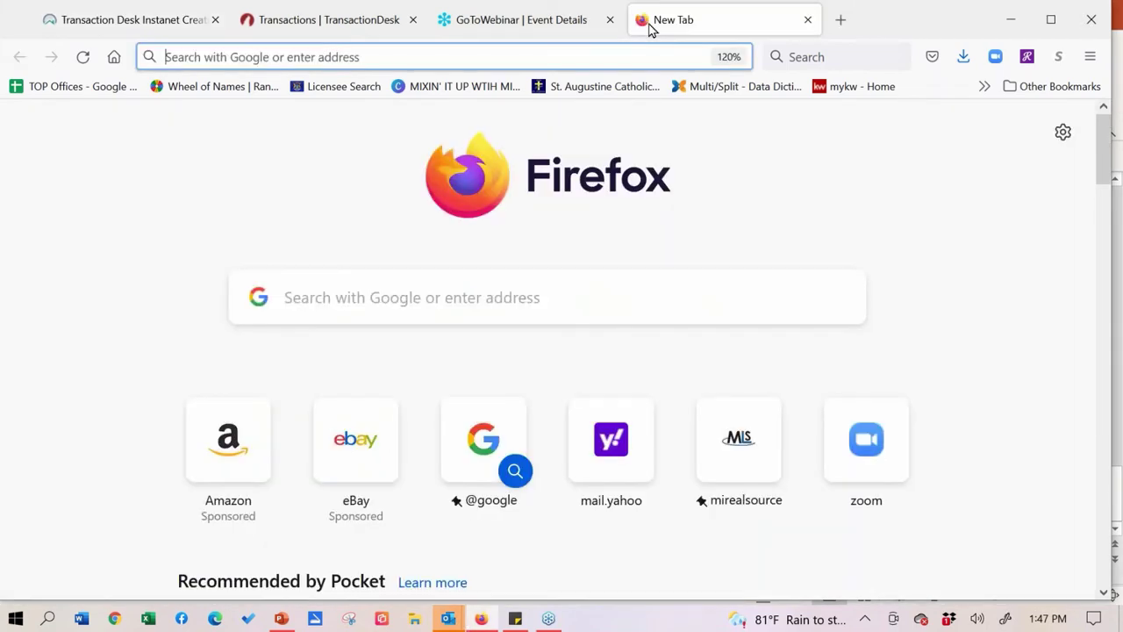
click(237, 65)
text(m)
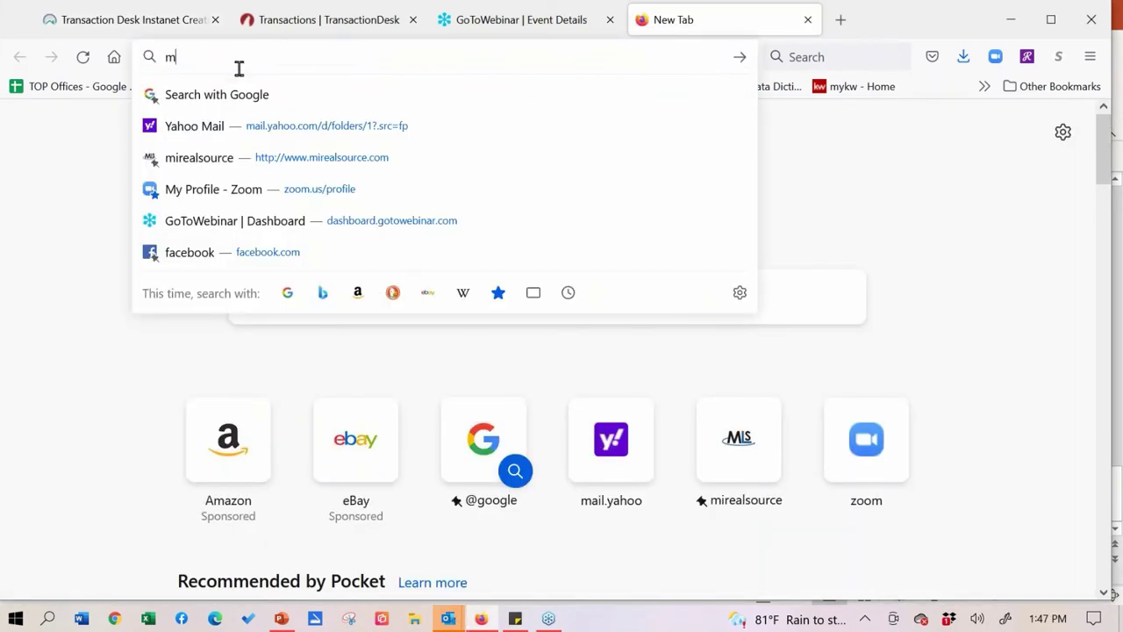
text(irealsource.com/)
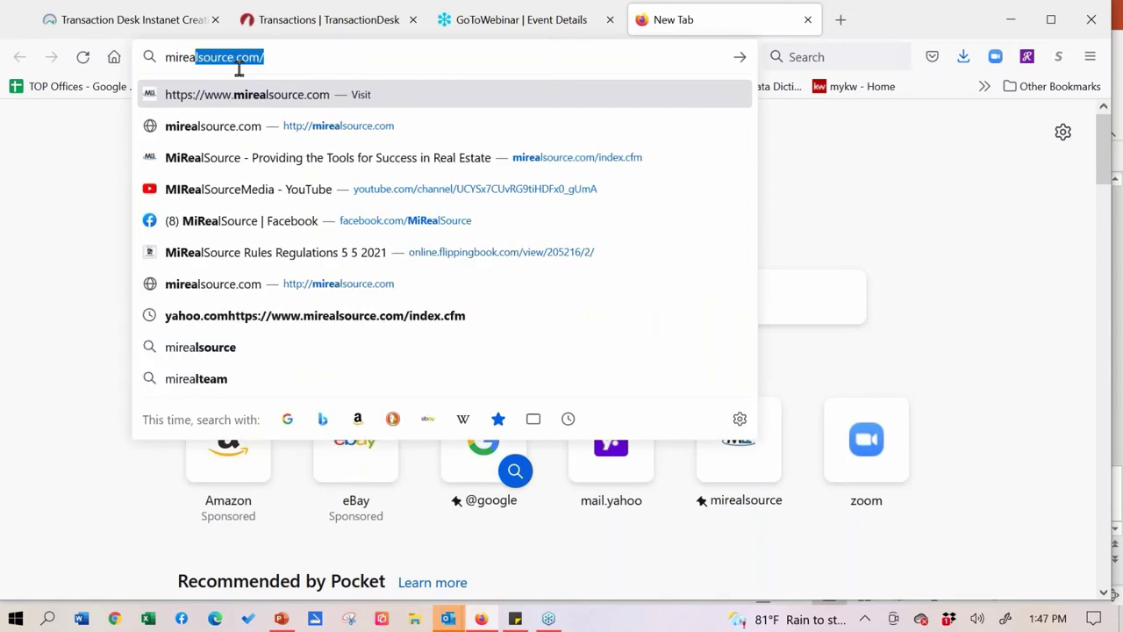
key(Return)
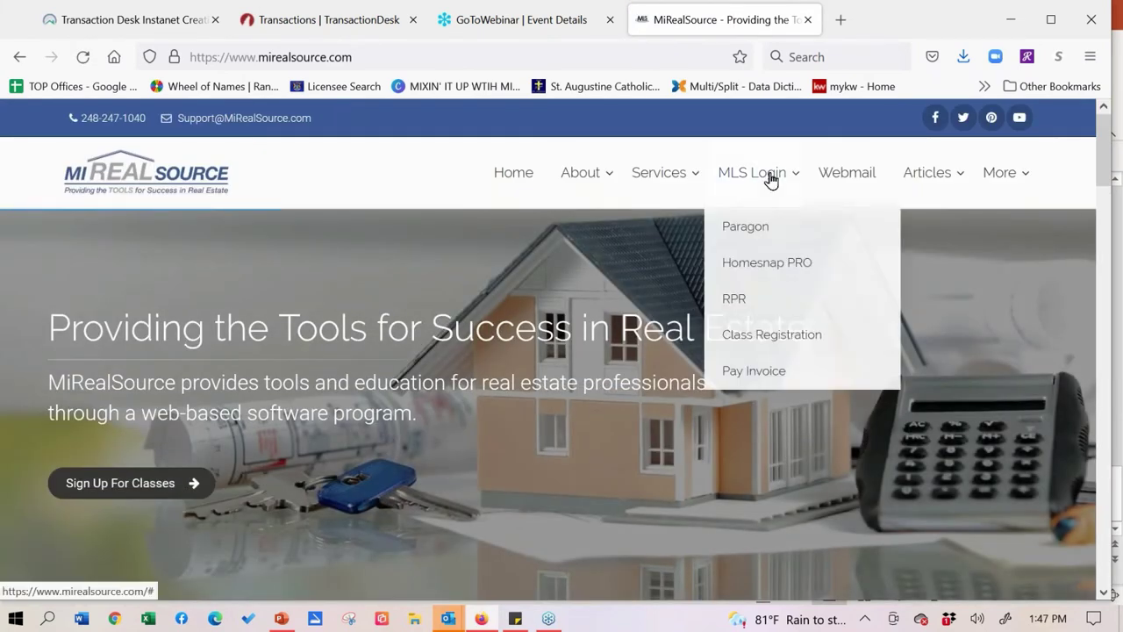
click(771, 179)
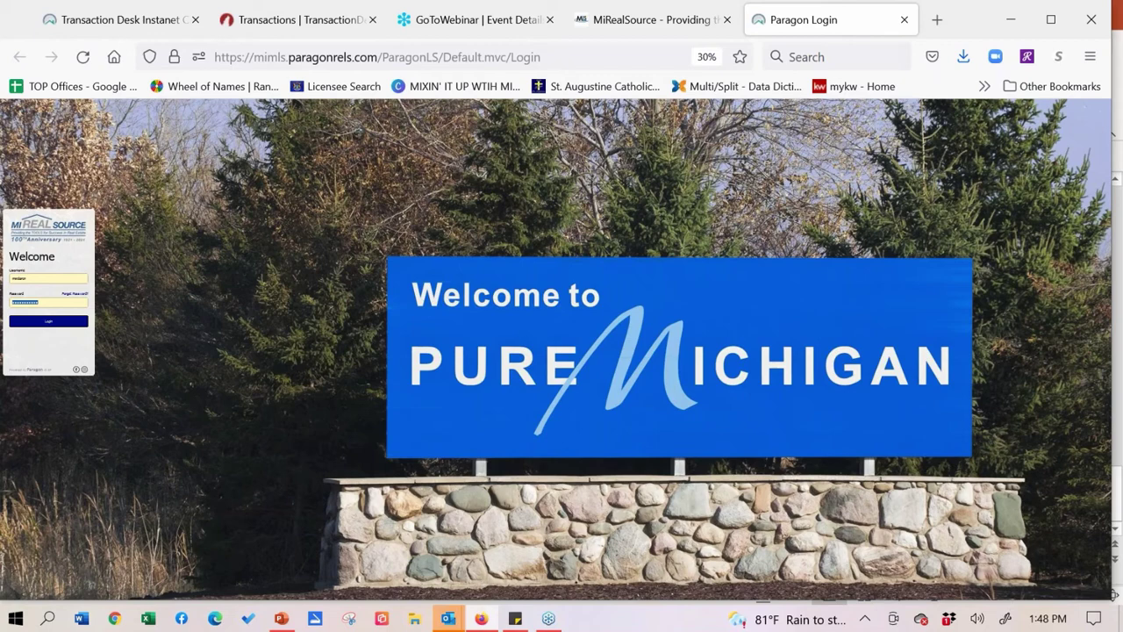
- Zoom in on the login page and sign in to Paragon with the account password
key(ctrl+plus)
key(ctrl+plus)
key(ctrl+plus)
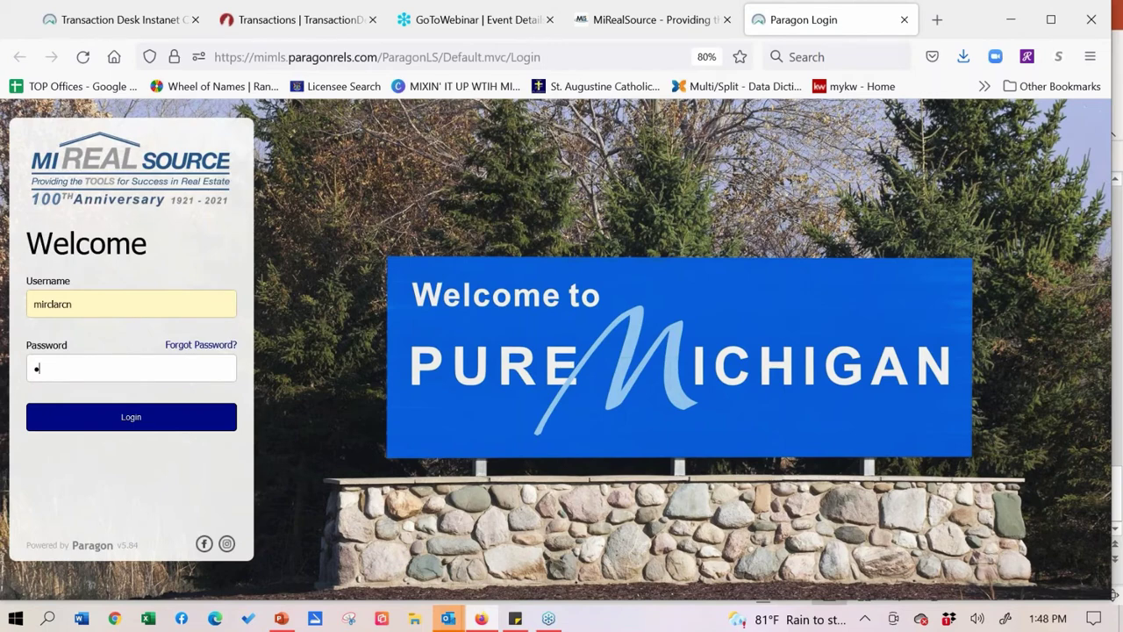
key(BackSpace)
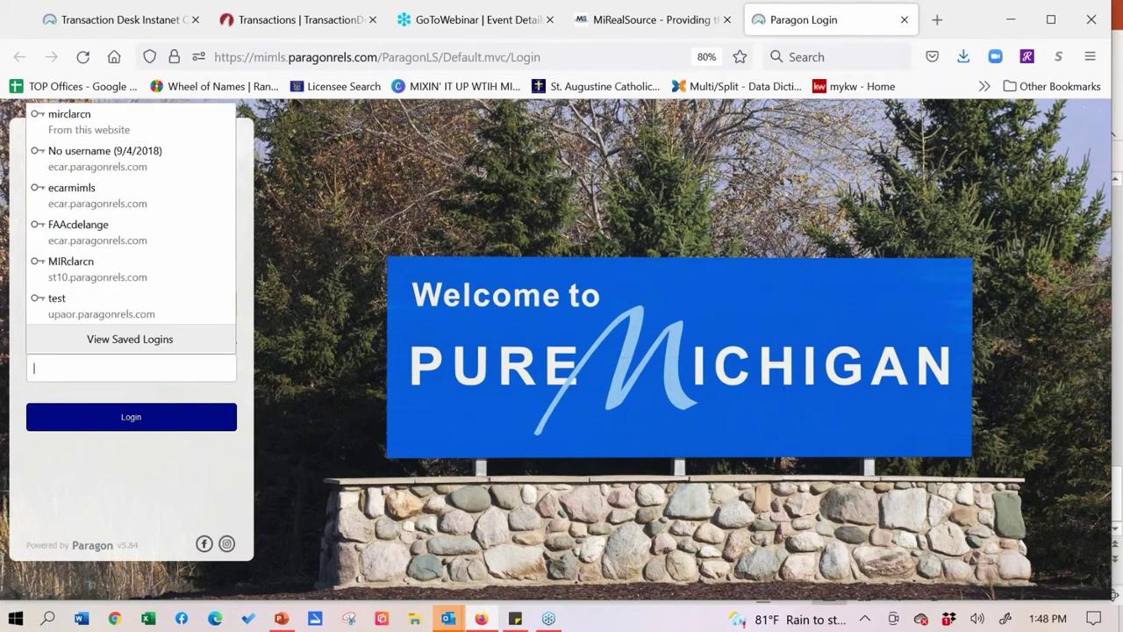
text(•••••••••)
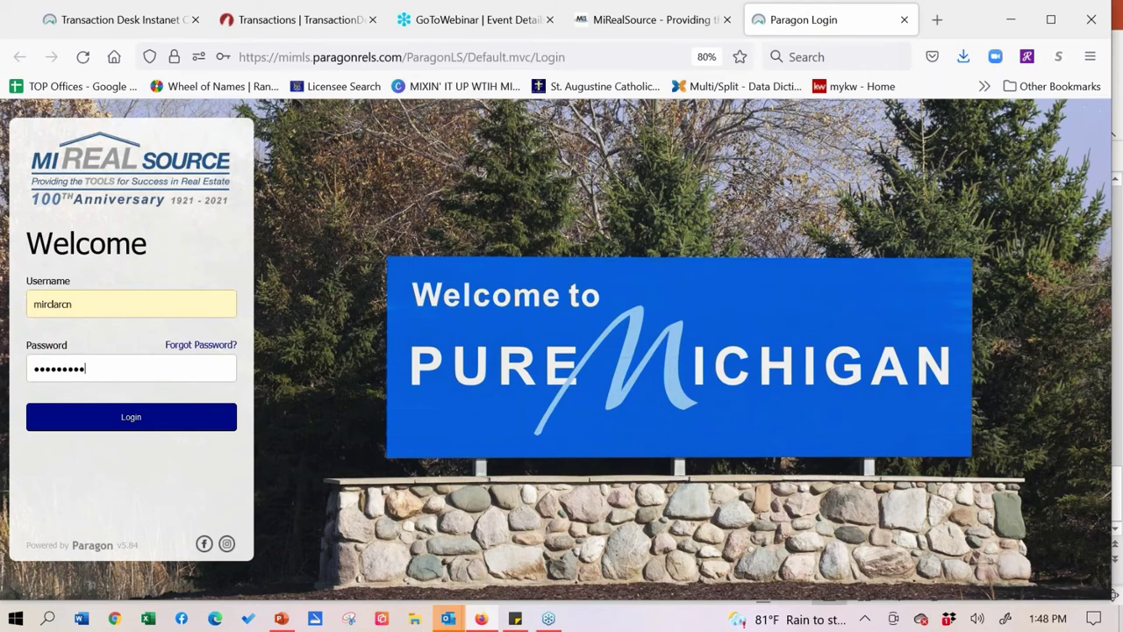
text(••)
key(Return)
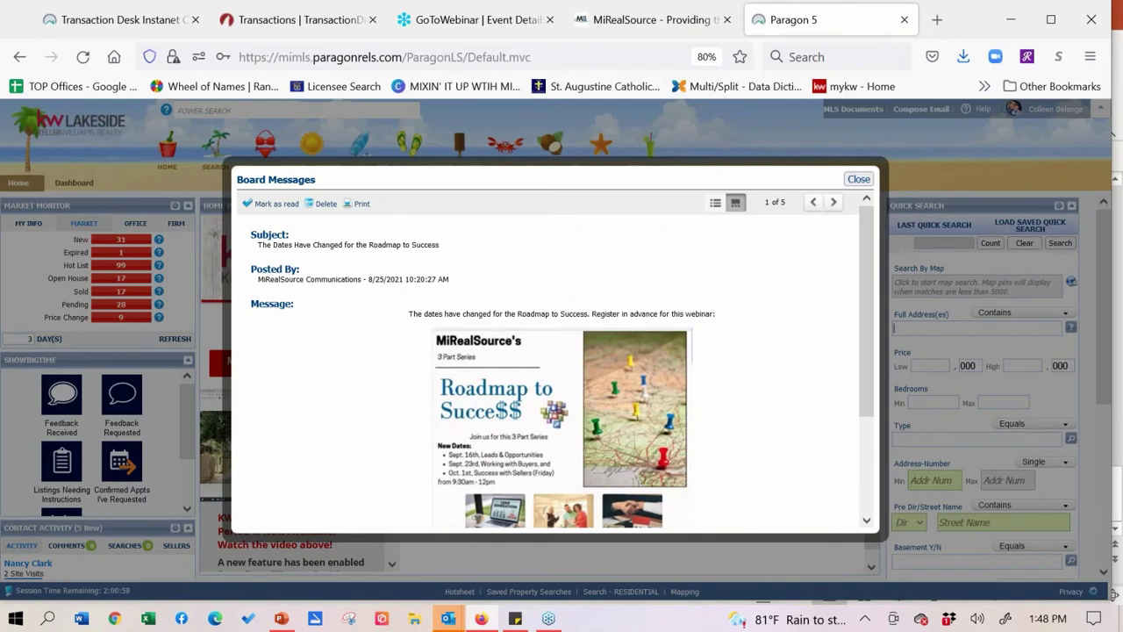
- Close Board Messages, maximize the window and launch TransactionDesk from Resources
click(857, 179)
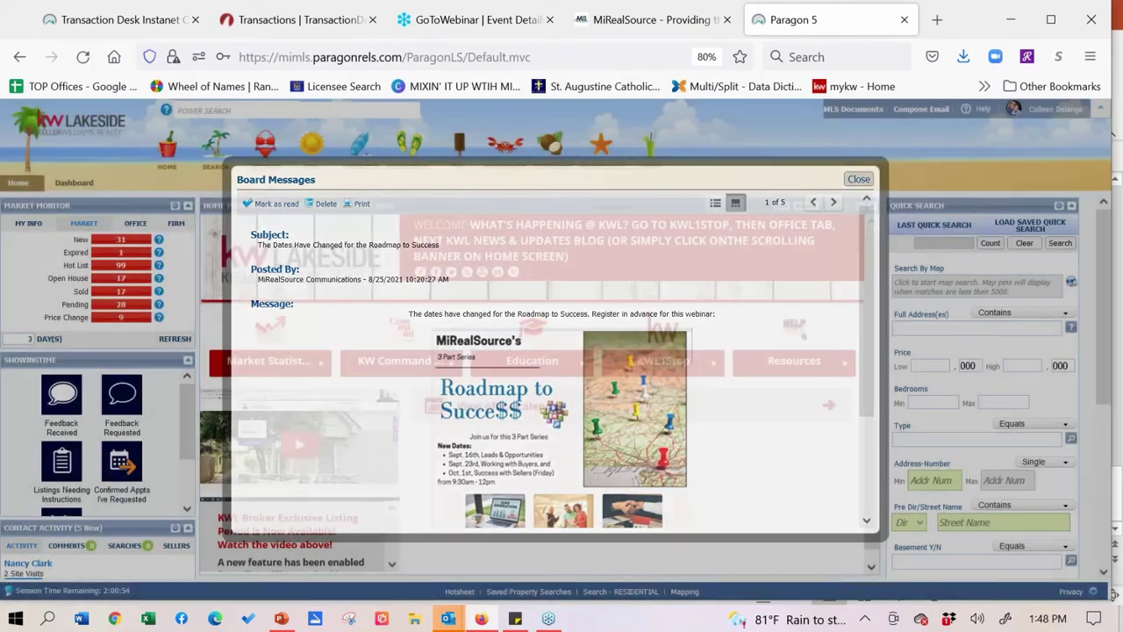
click(1056, 34)
mouse_move(551, 163)
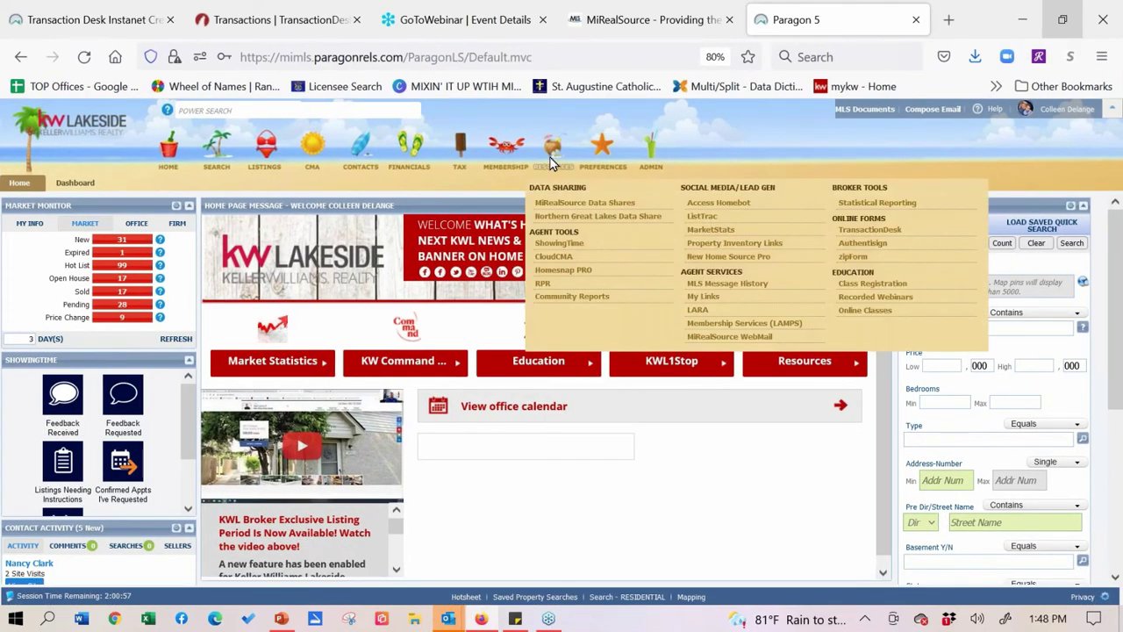
click(881, 230)
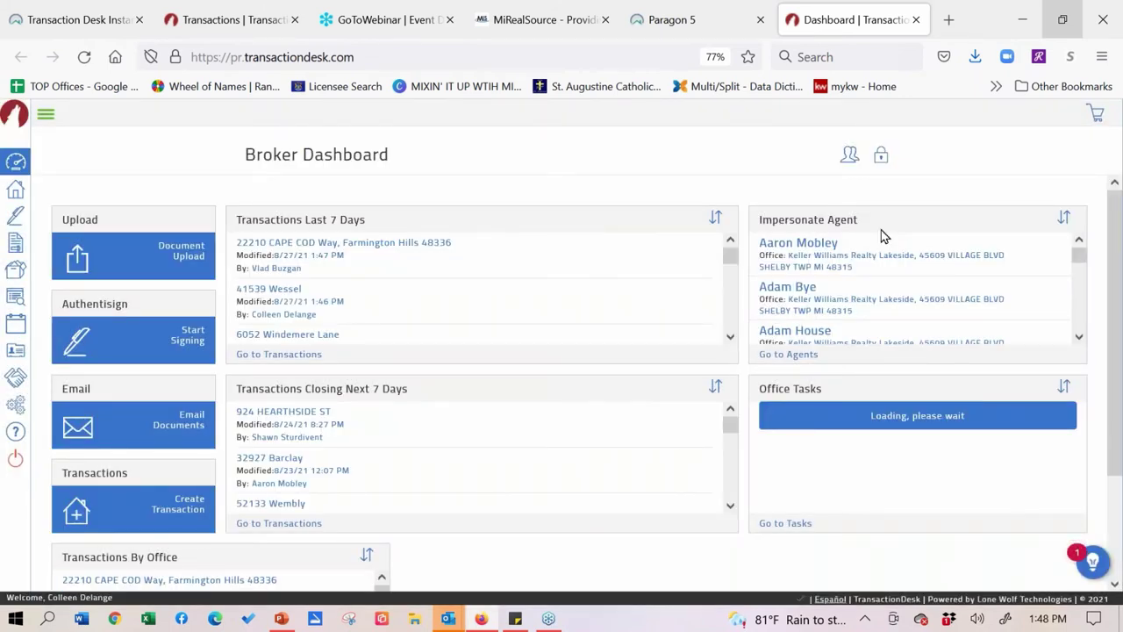
click(19, 198)
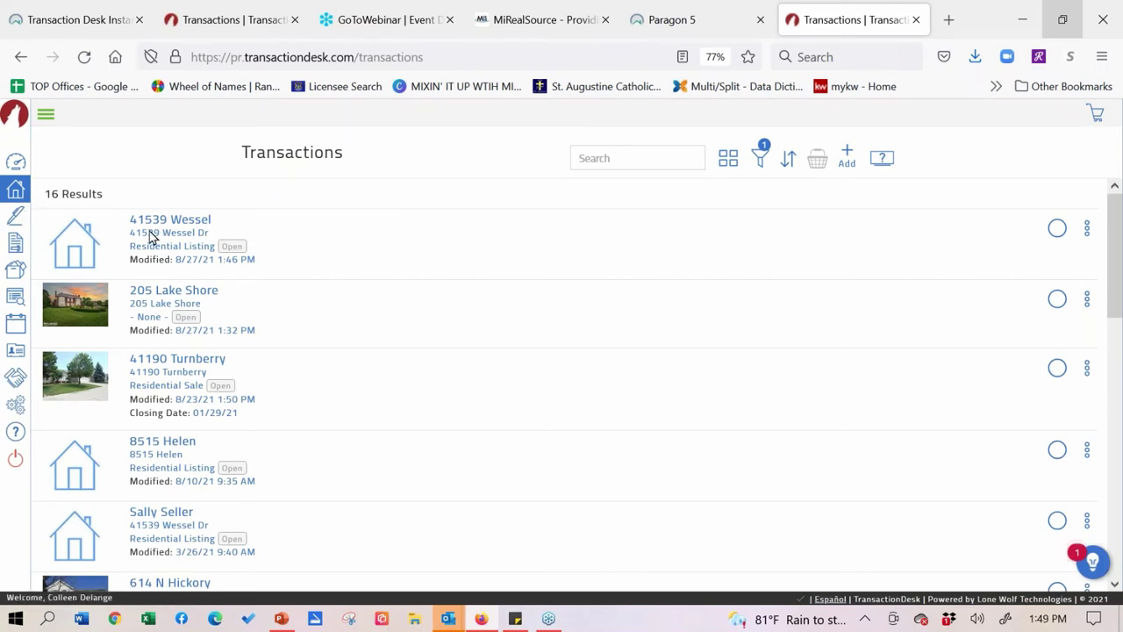
click(145, 230)
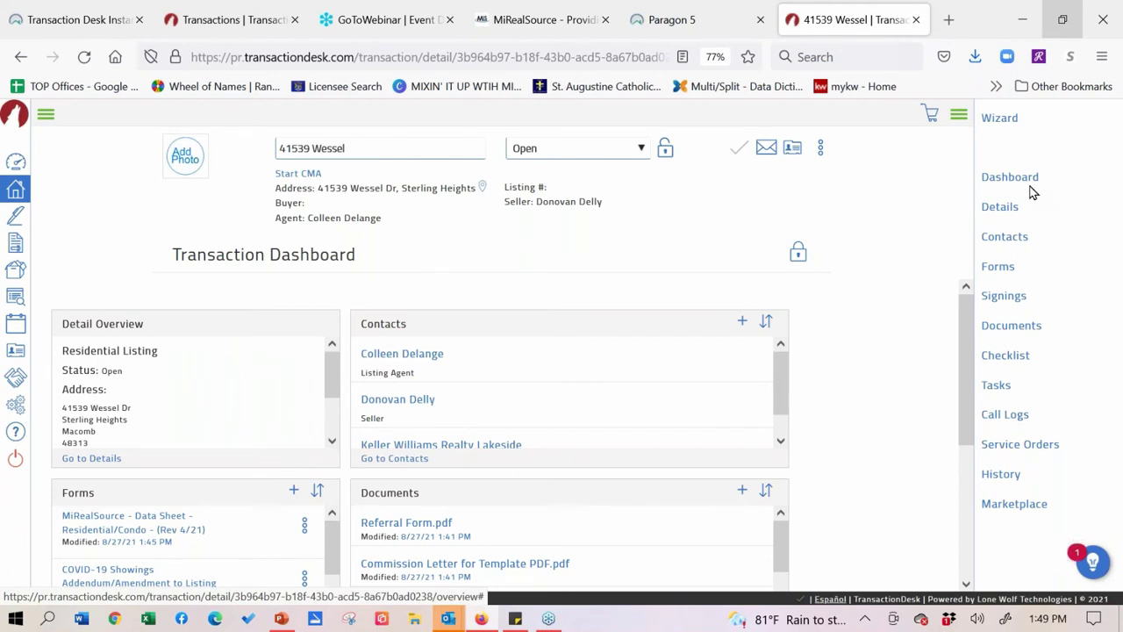
scroll(213, 543, down, 3)
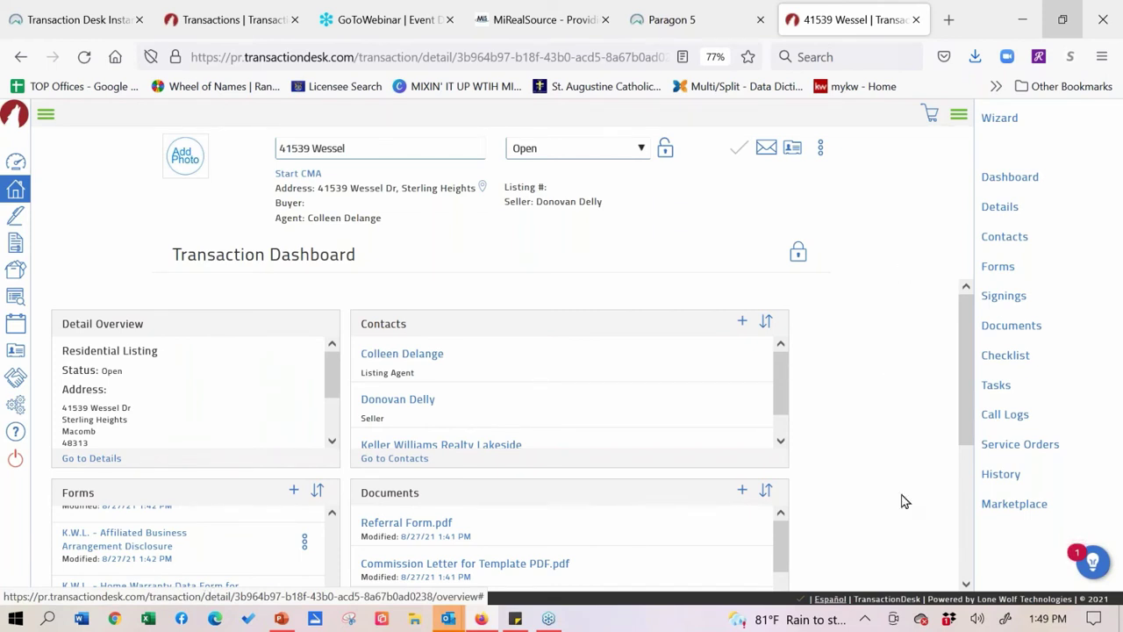
click(405, 534)
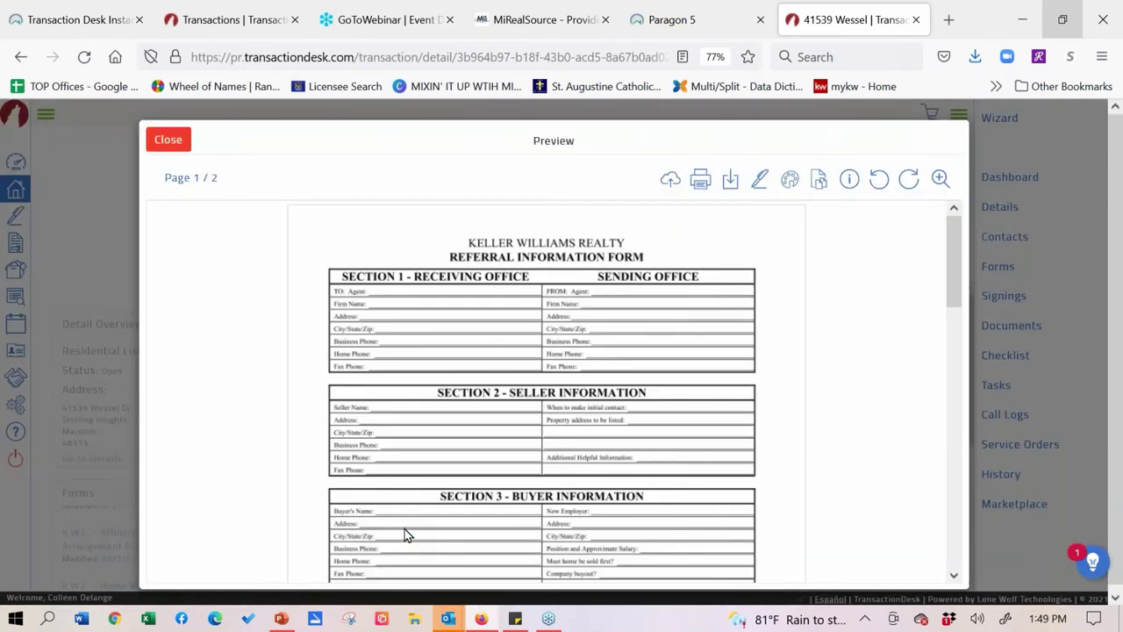
scroll(882, 301, down, 1)
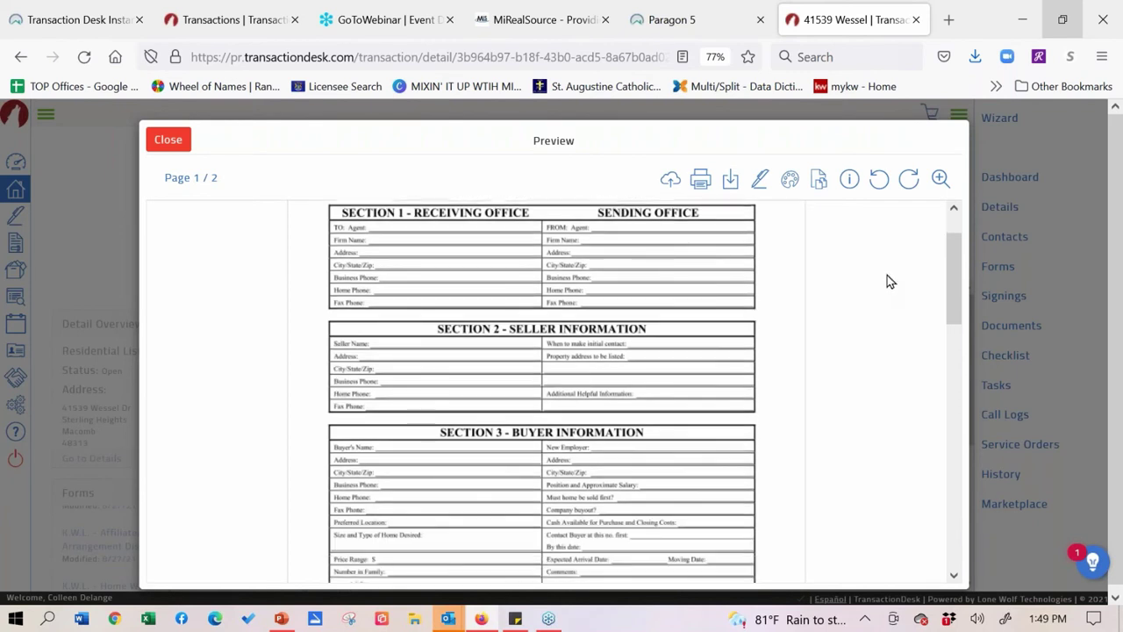
scroll(877, 391, up, 1)
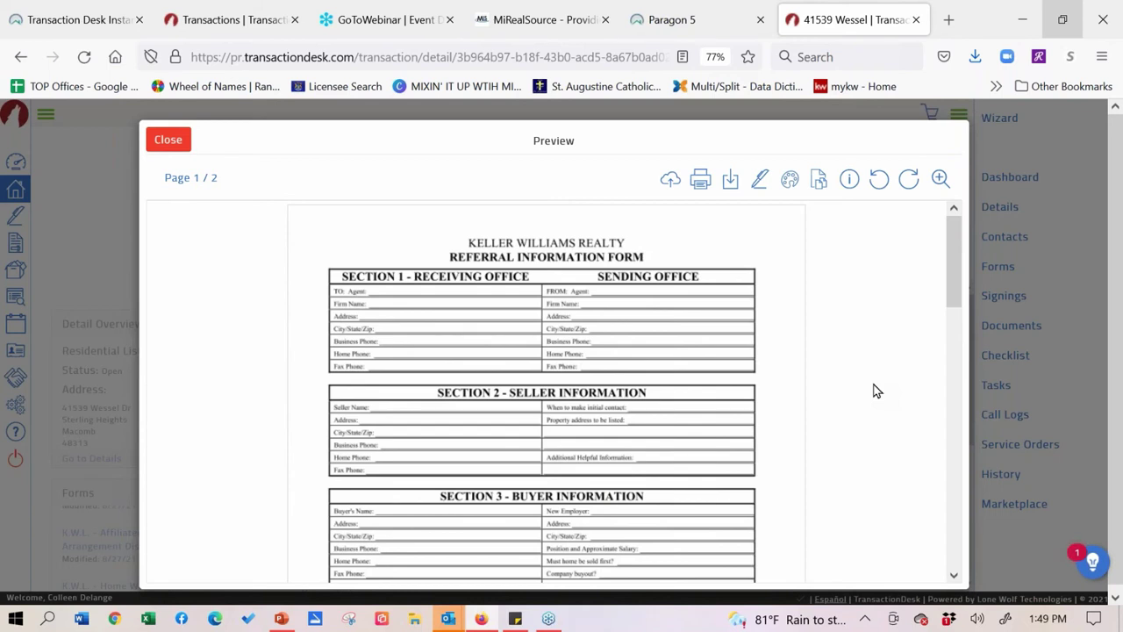
click(169, 144)
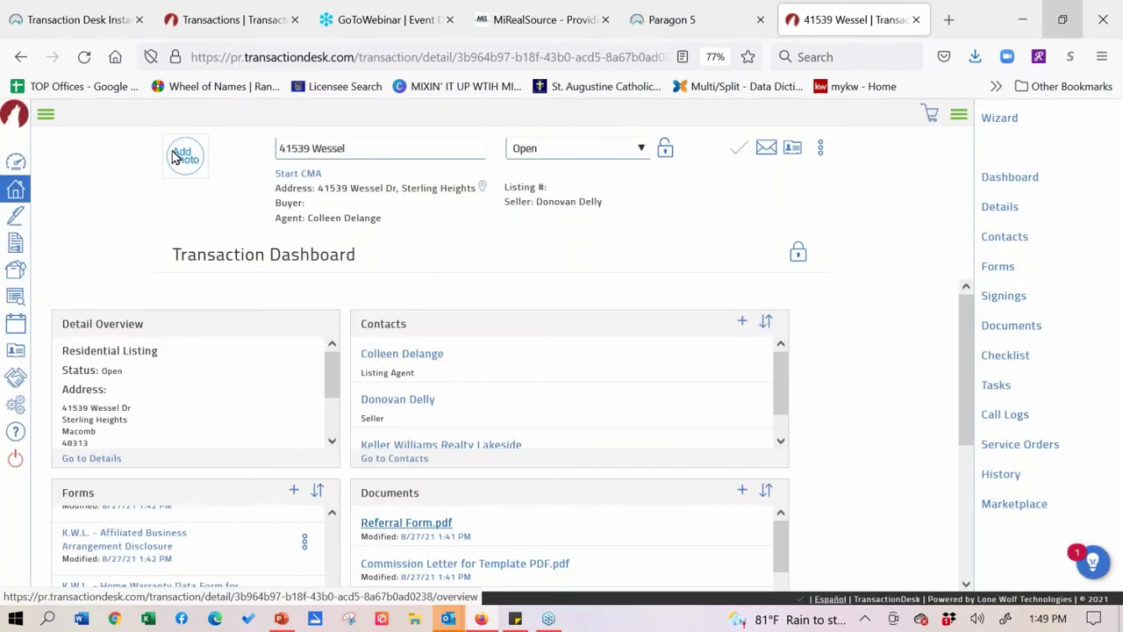
scroll(685, 238, down, 2)
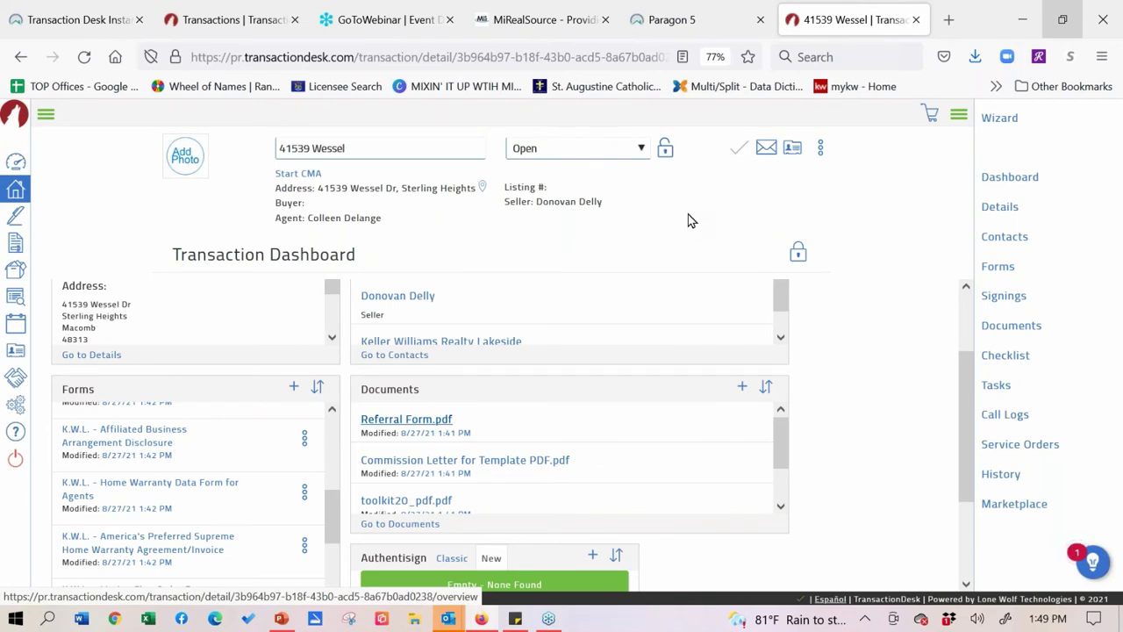
- Upload Transaction Desk Instanet Creating Clauses 07 16 20.pdf from Firefox downloads to the Documents panel
click(744, 392)
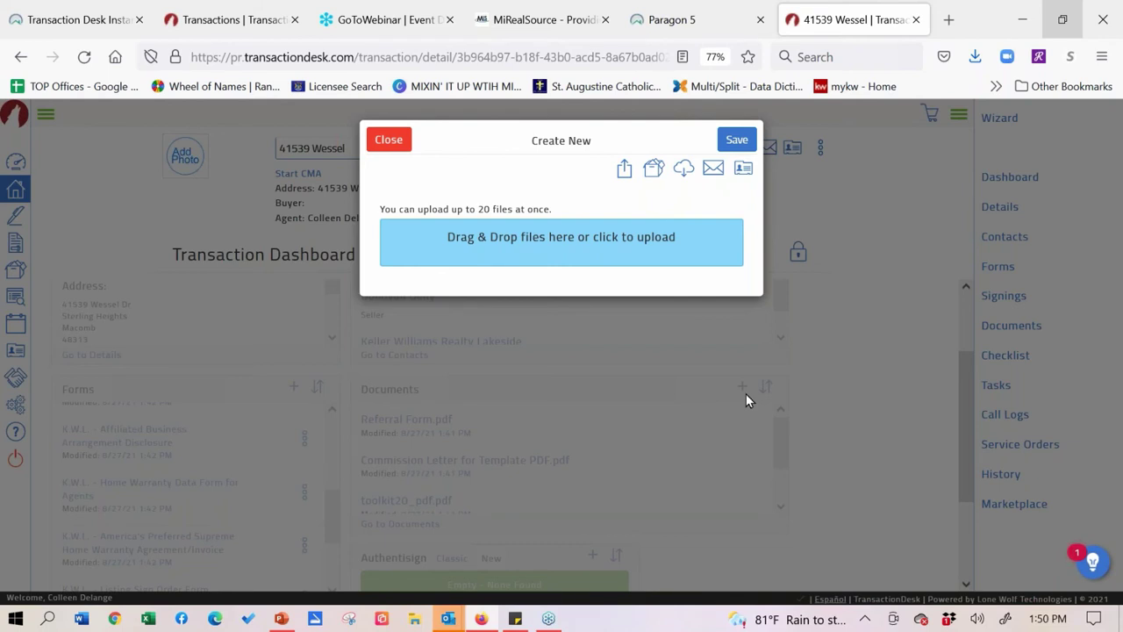
click(975, 57)
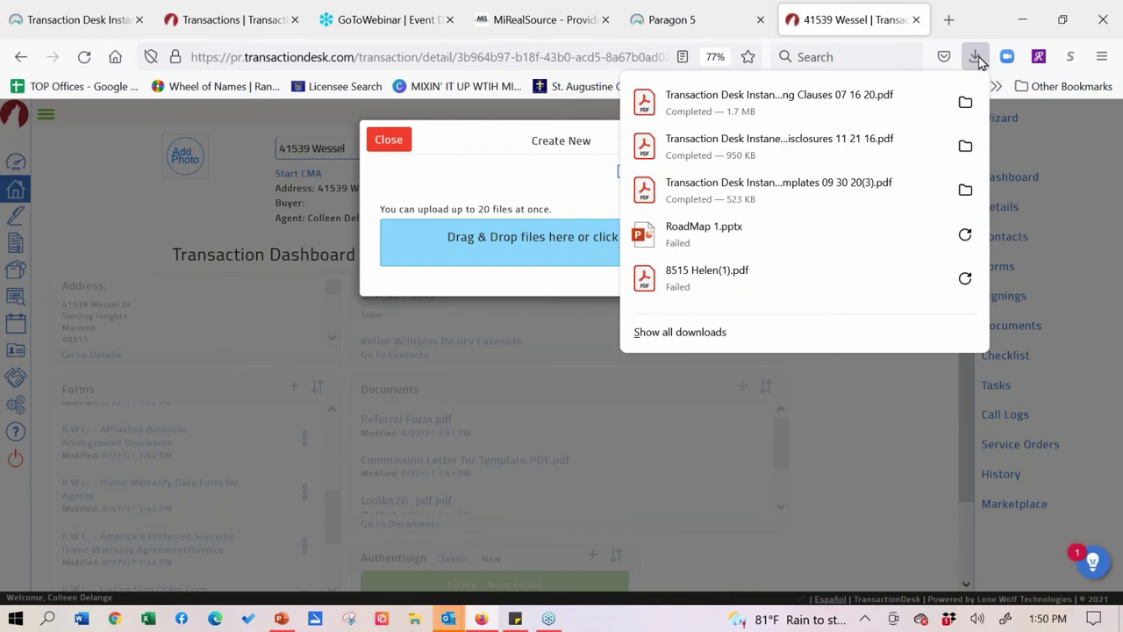
drag(779, 103, 504, 246)
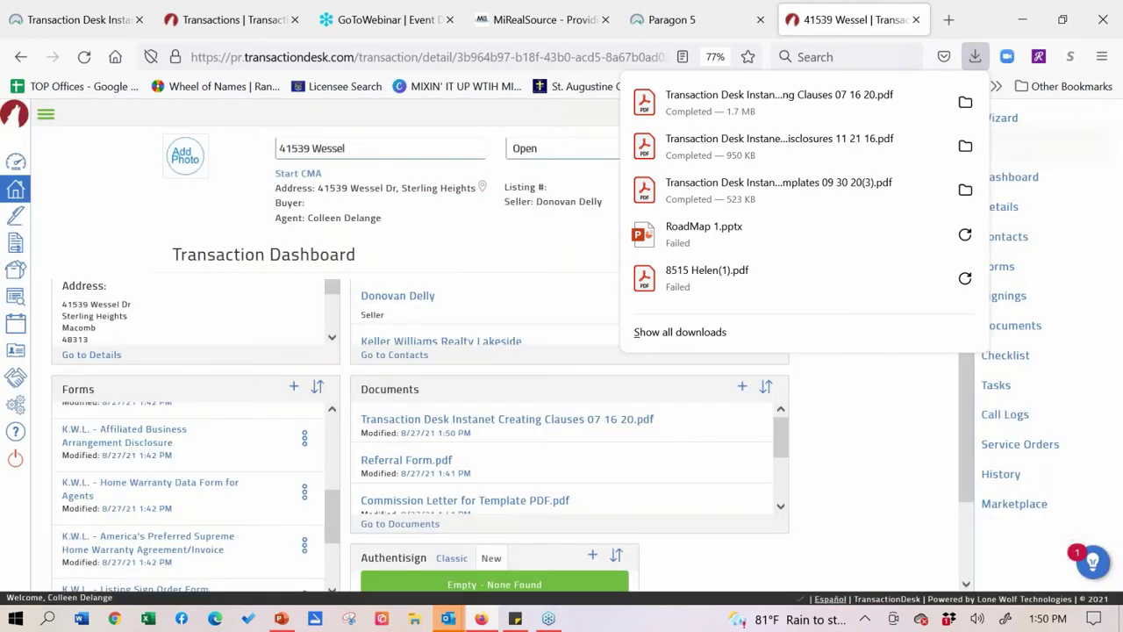
click(782, 462)
drag(781, 461, 793, 420)
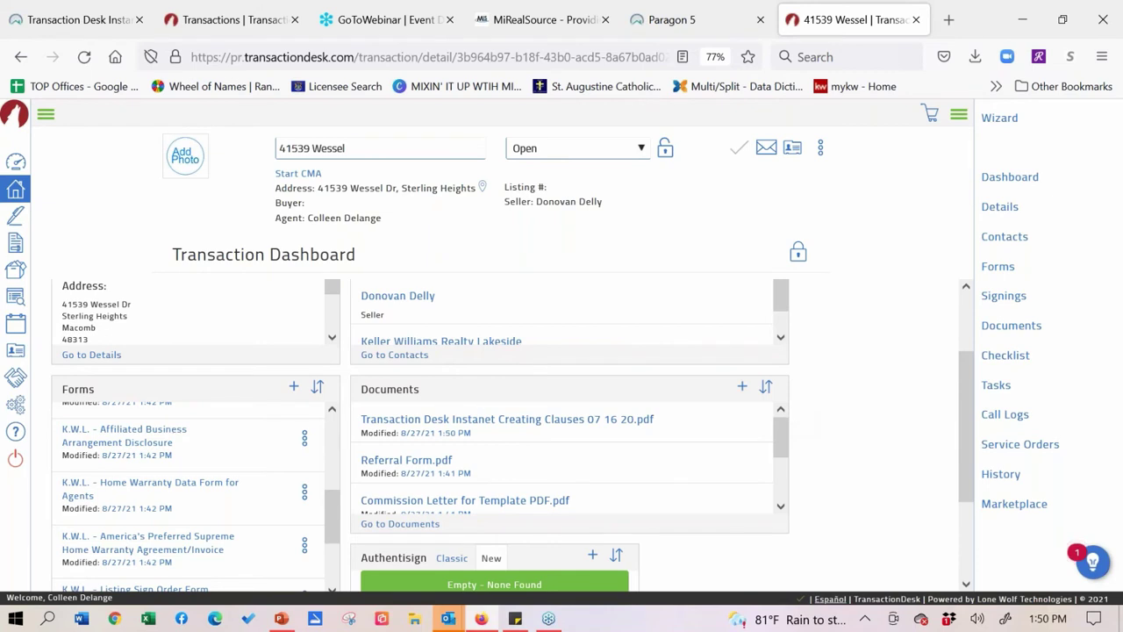
- Upload Transaction Desk Instanet Creating Sellers Disclosures 11 21 16.pdf via Documents > Add new document
click(1012, 335)
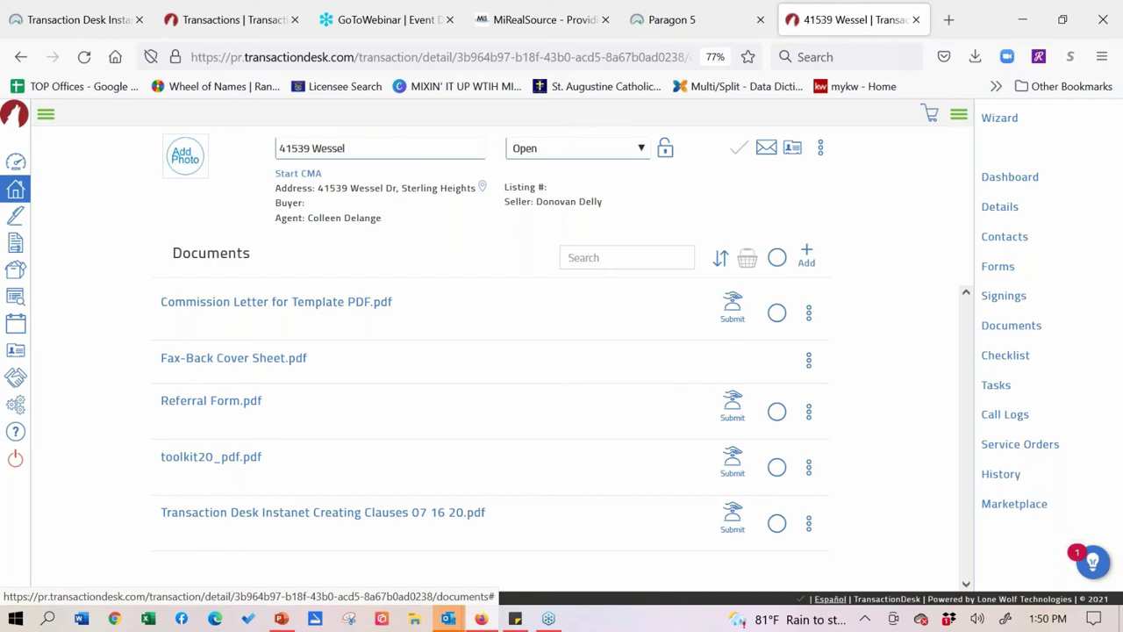
click(807, 256)
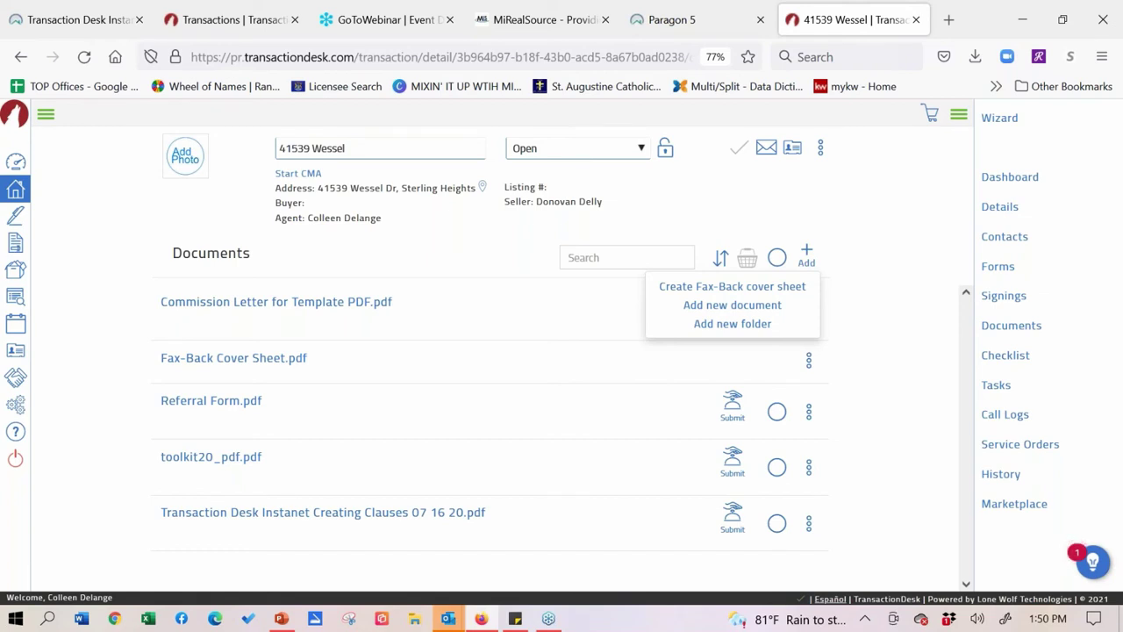
click(756, 307)
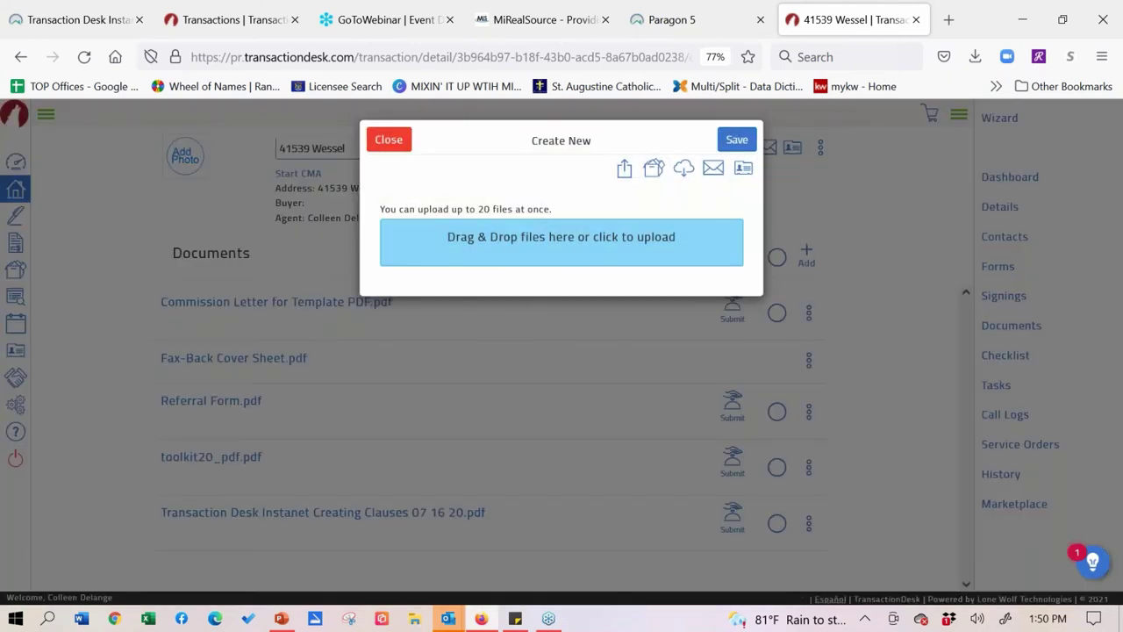
click(975, 56)
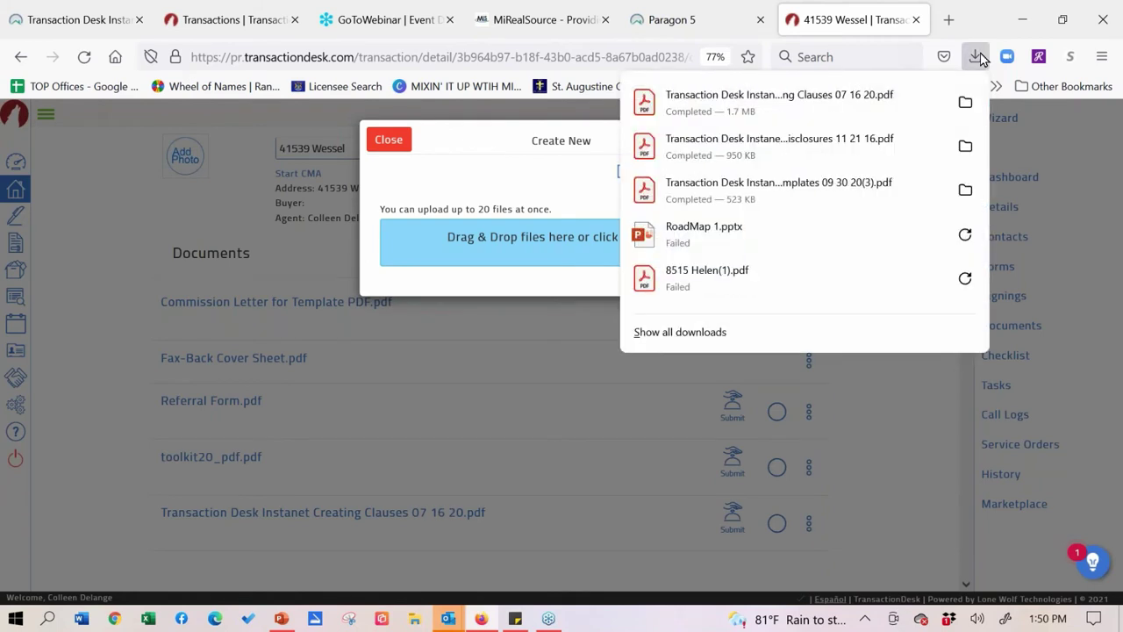
drag(702, 147, 483, 266)
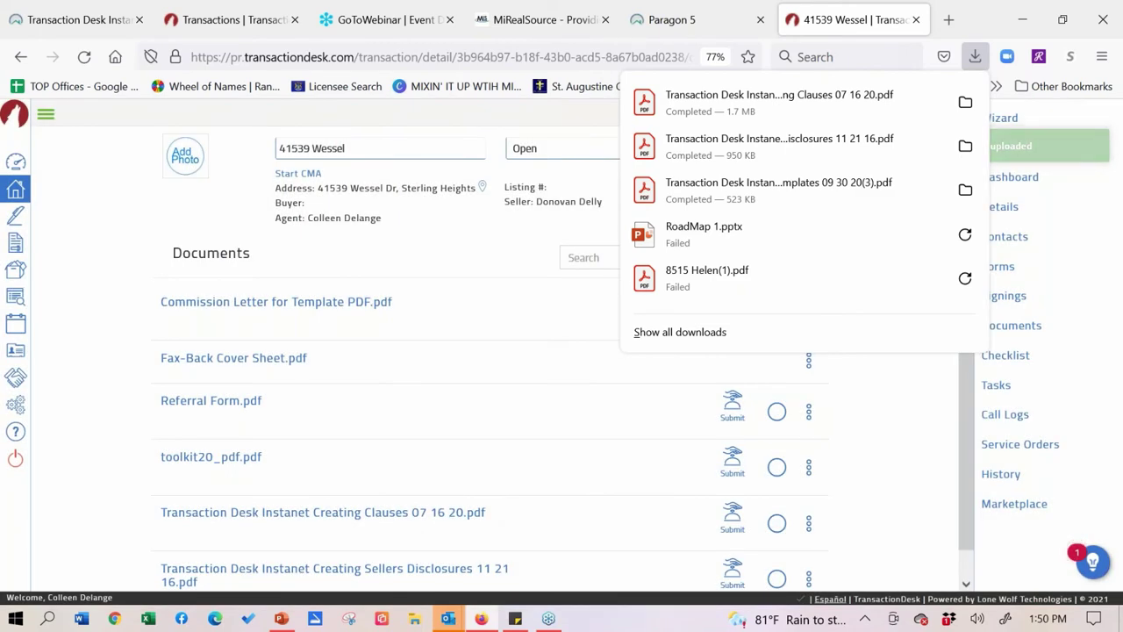
click(454, 291)
scroll(454, 291, down, 1)
- Open the Signings page from the pen icon in the left sidebar
scroll(454, 512, up, 1)
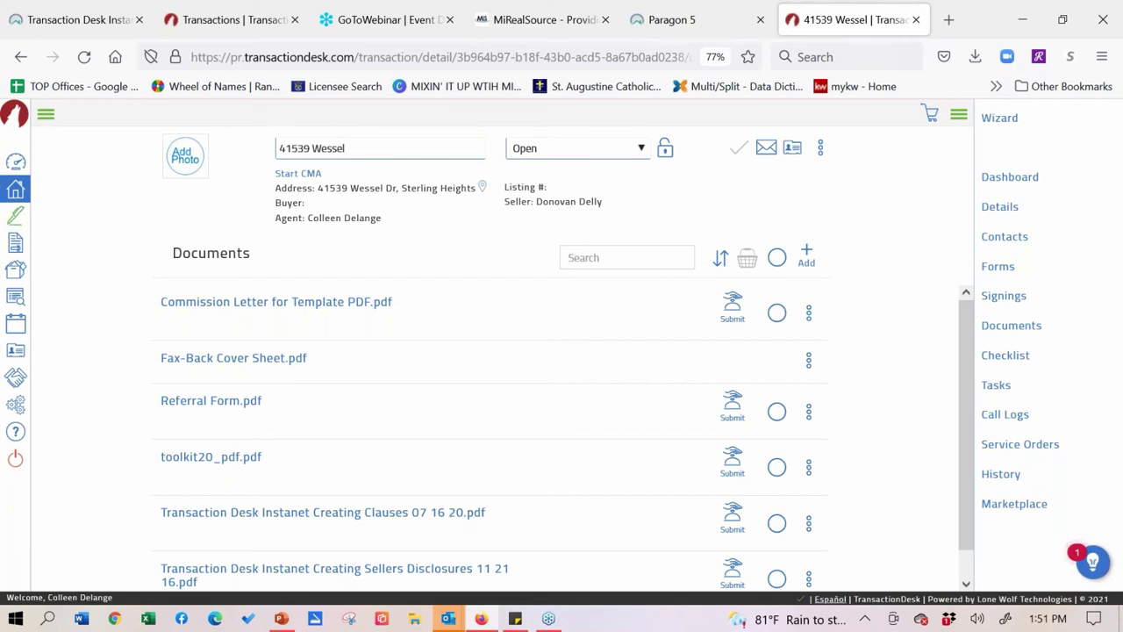
click(15, 216)
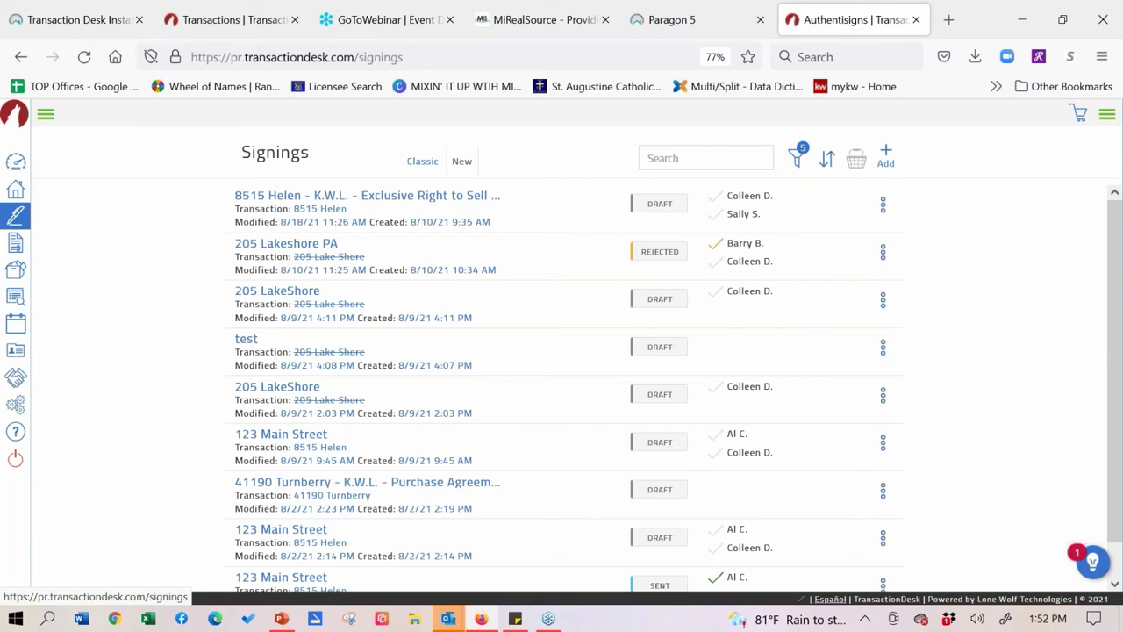
click(412, 165)
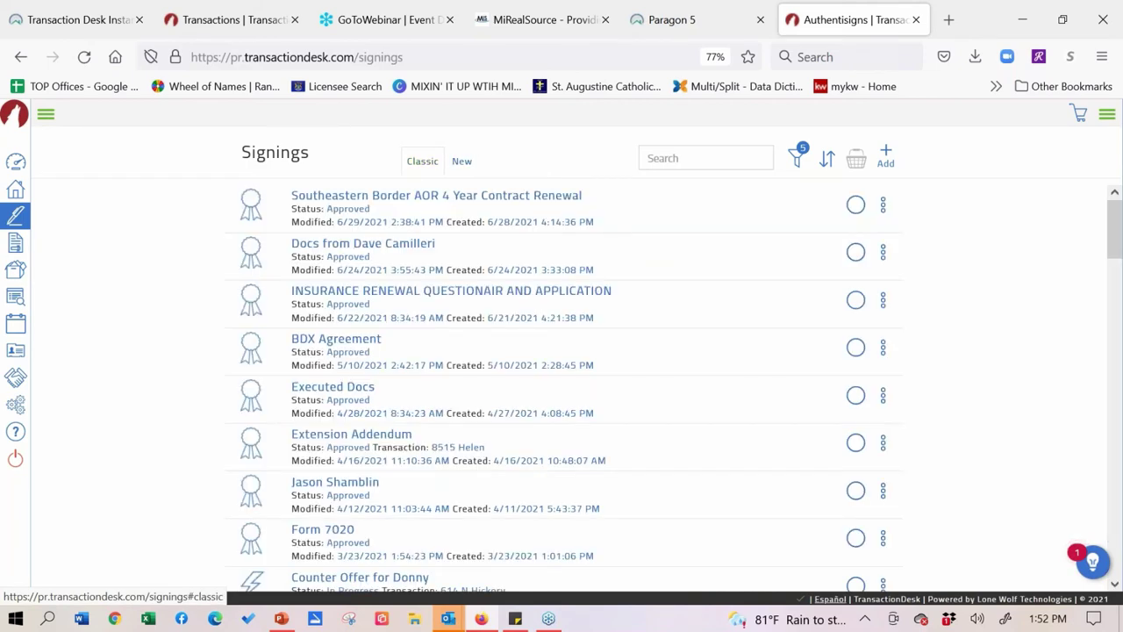
scroll(140, 447, down, 2)
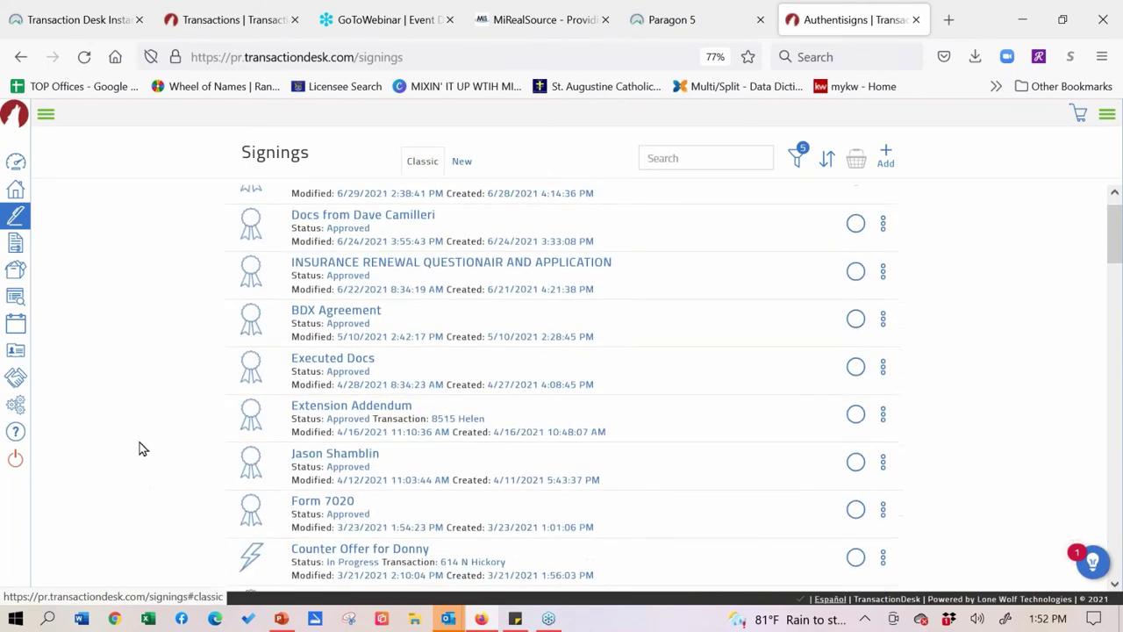
scroll(141, 375, down, 5)
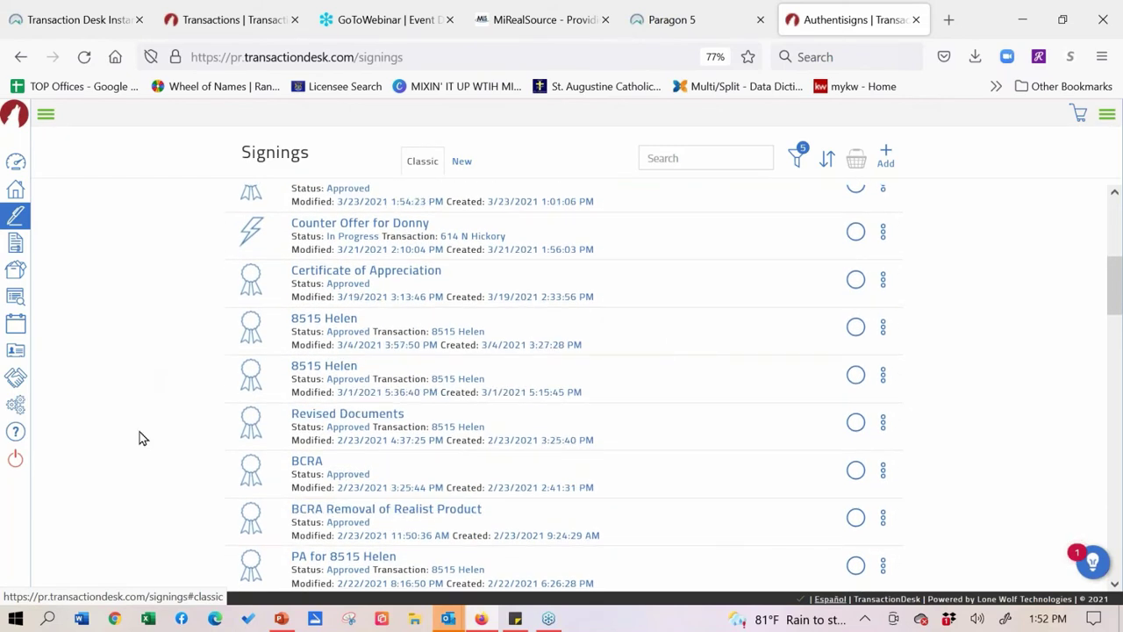
scroll(140, 434, down, 10)
scroll(141, 406, down, 15)
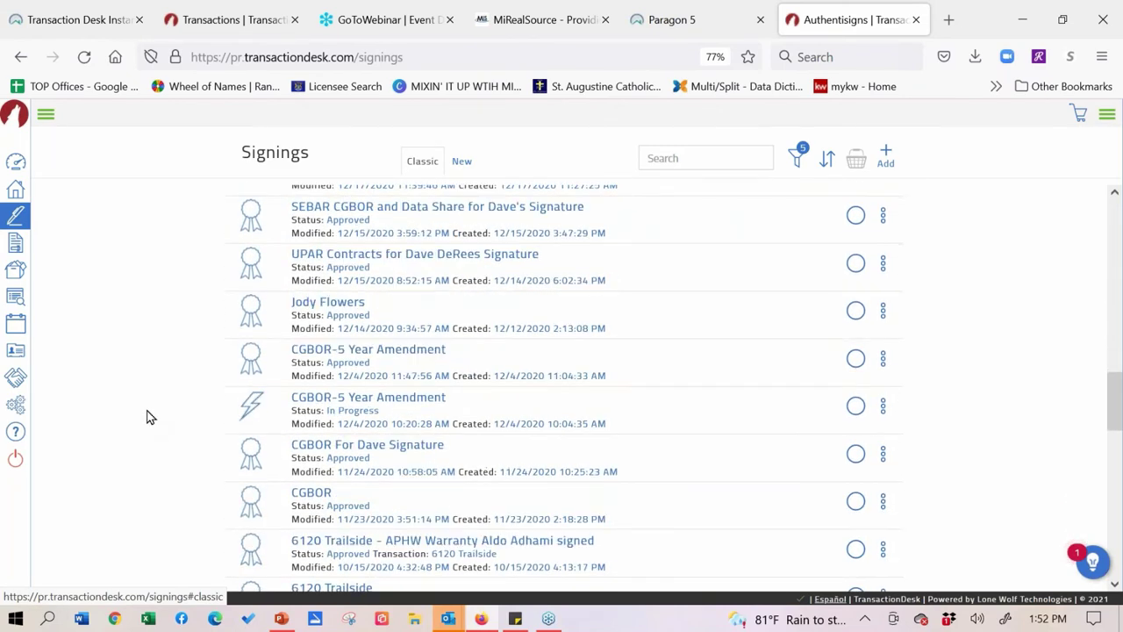
scroll(145, 410, down, 8)
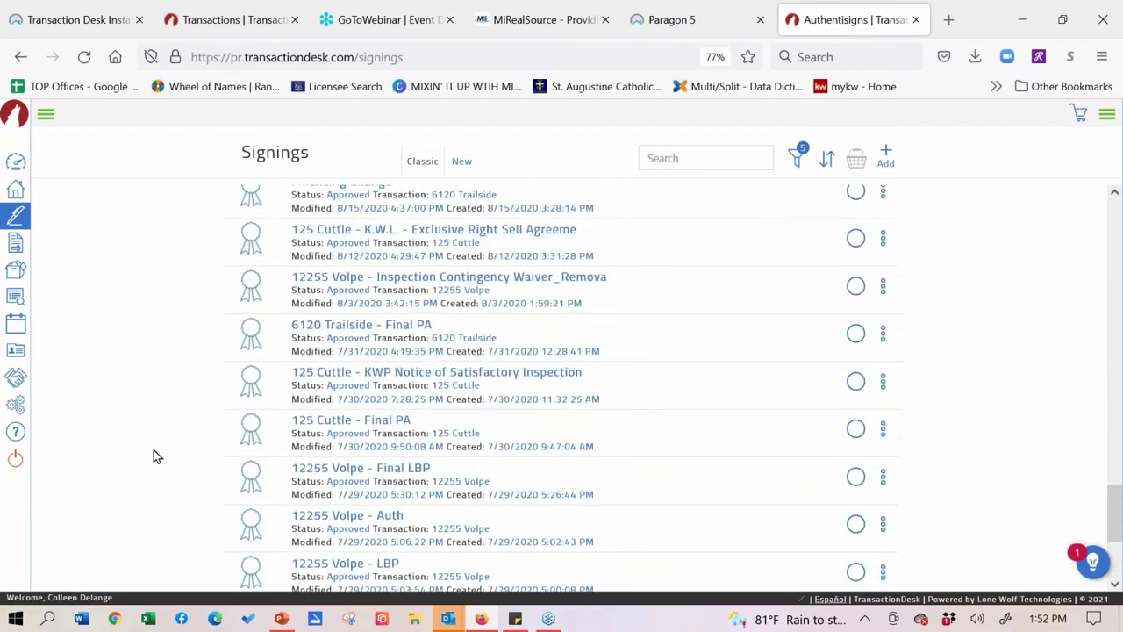
scroll(153, 456, down, 10)
scroll(152, 455, down, 10)
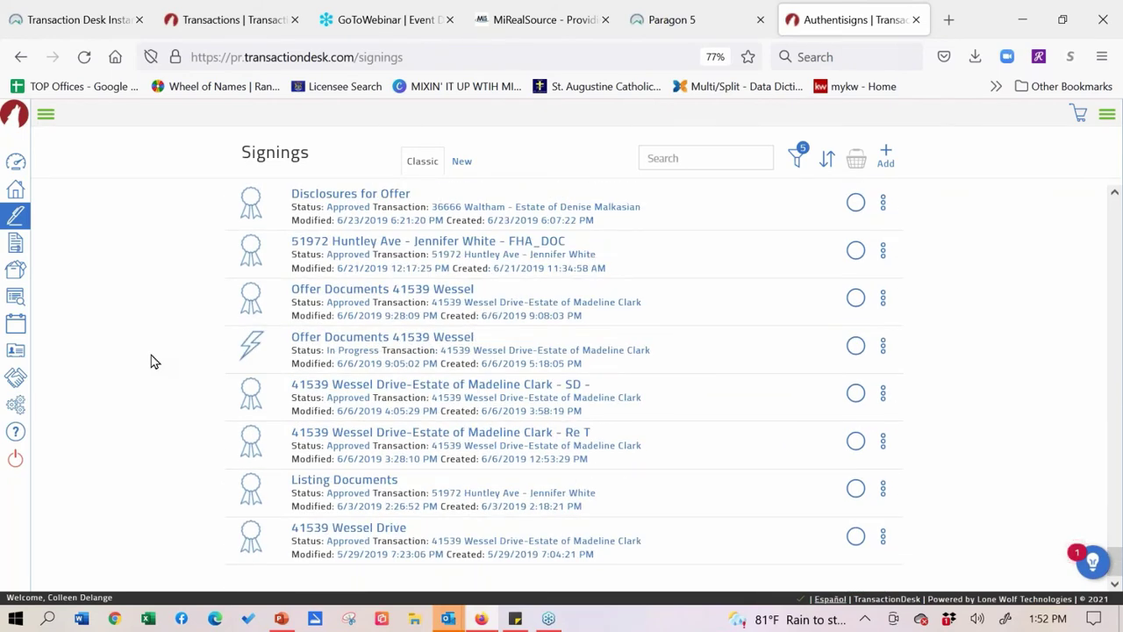
scroll(153, 482, up, 10)
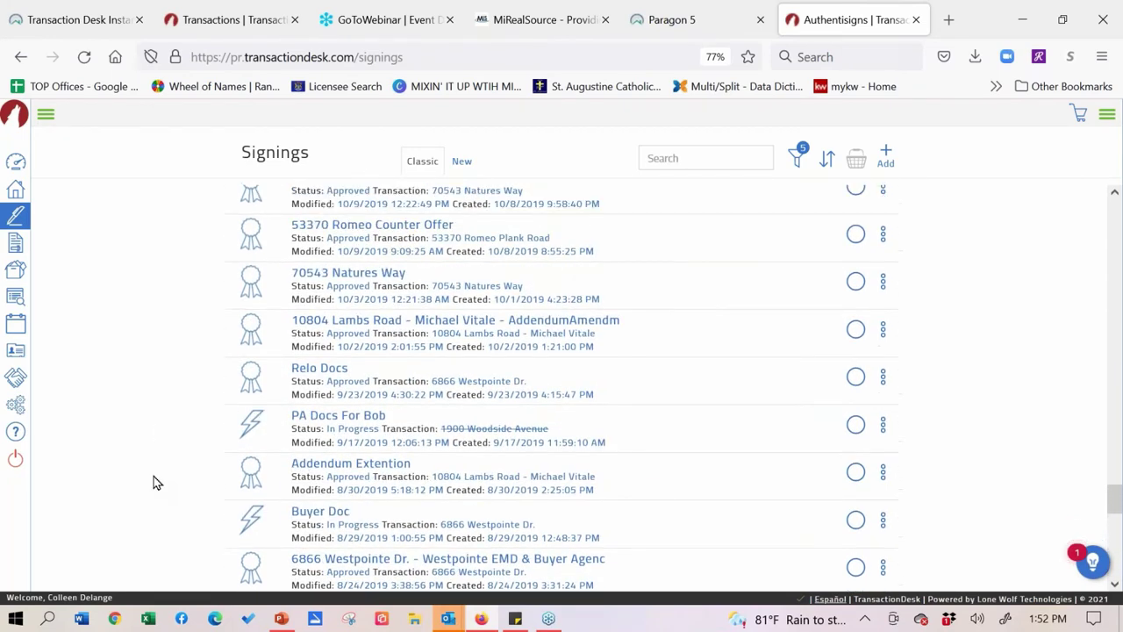
scroll(153, 482, up, 2)
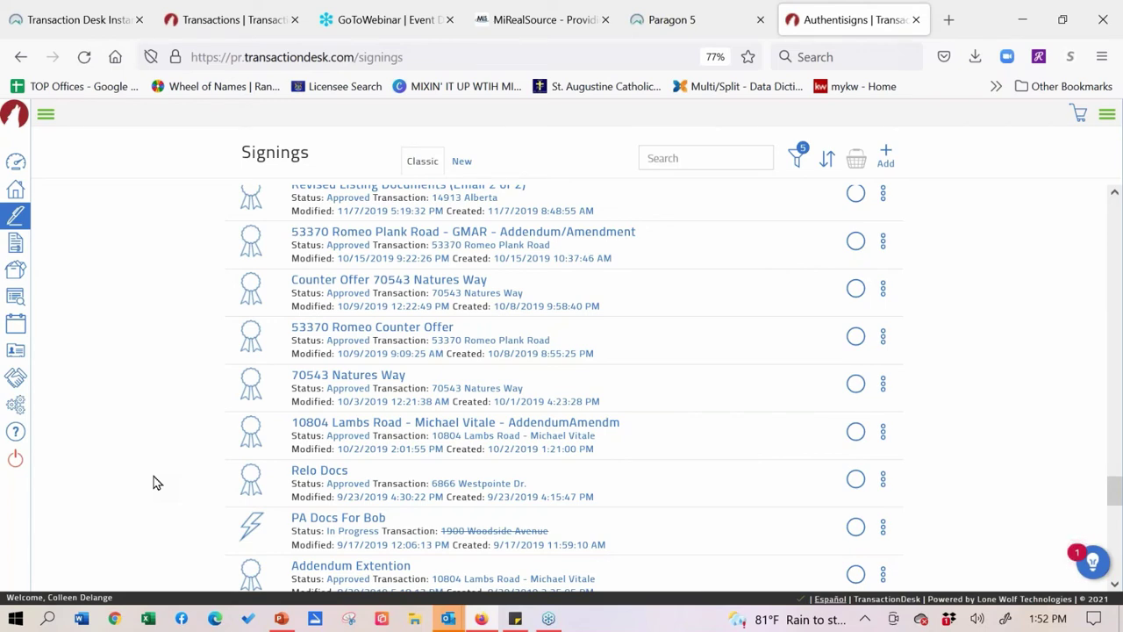
- Scroll up the Signings page to bring the newer listing of 2021 signings into view
scroll(158, 539, up, 3)
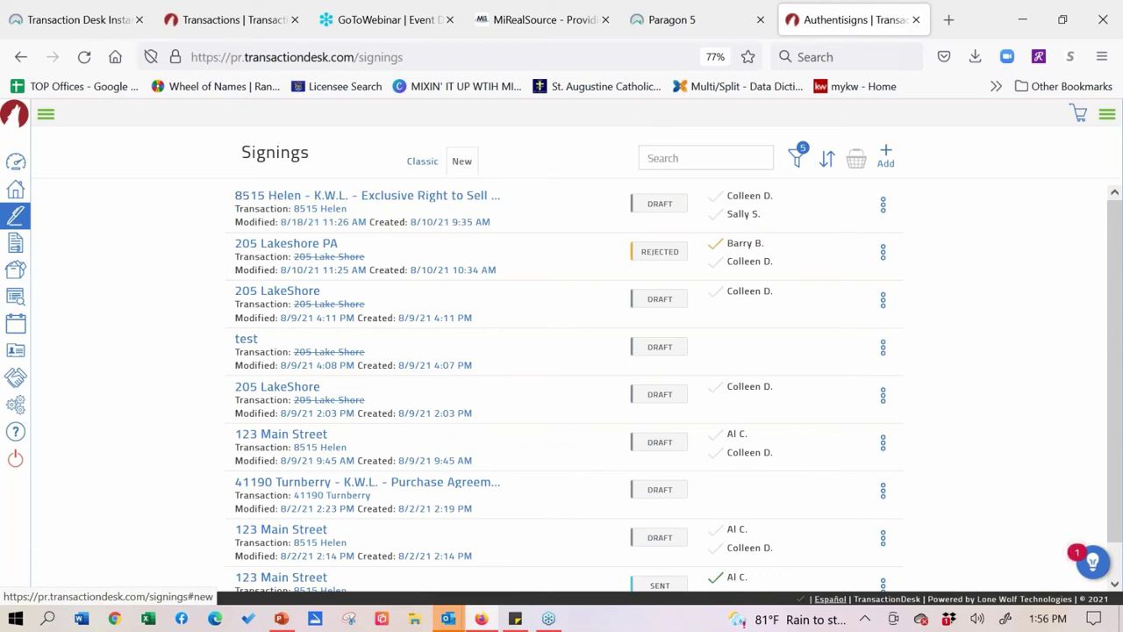
- Start a New Authentisign signing and place the cursor in the empty Signing Name field
click(886, 155)
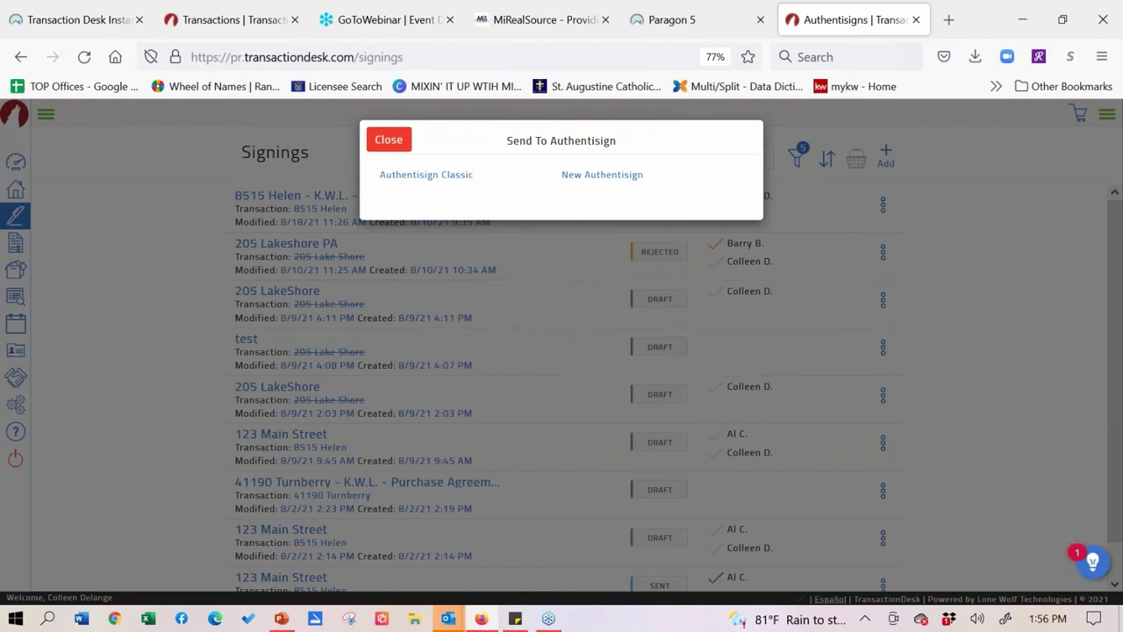
click(600, 178)
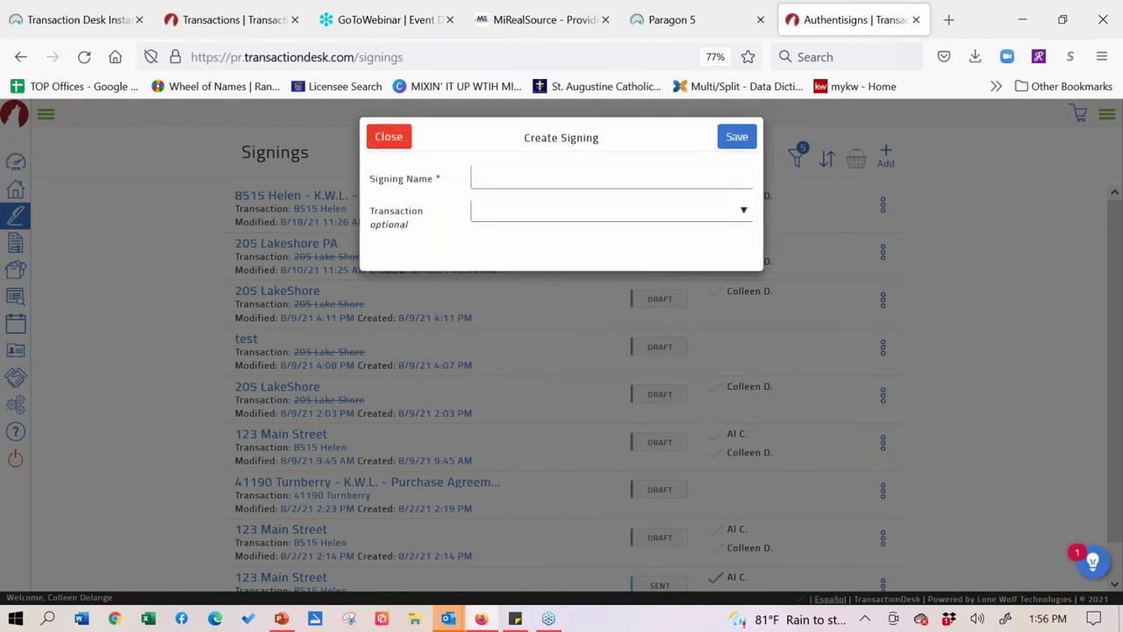
click(512, 182)
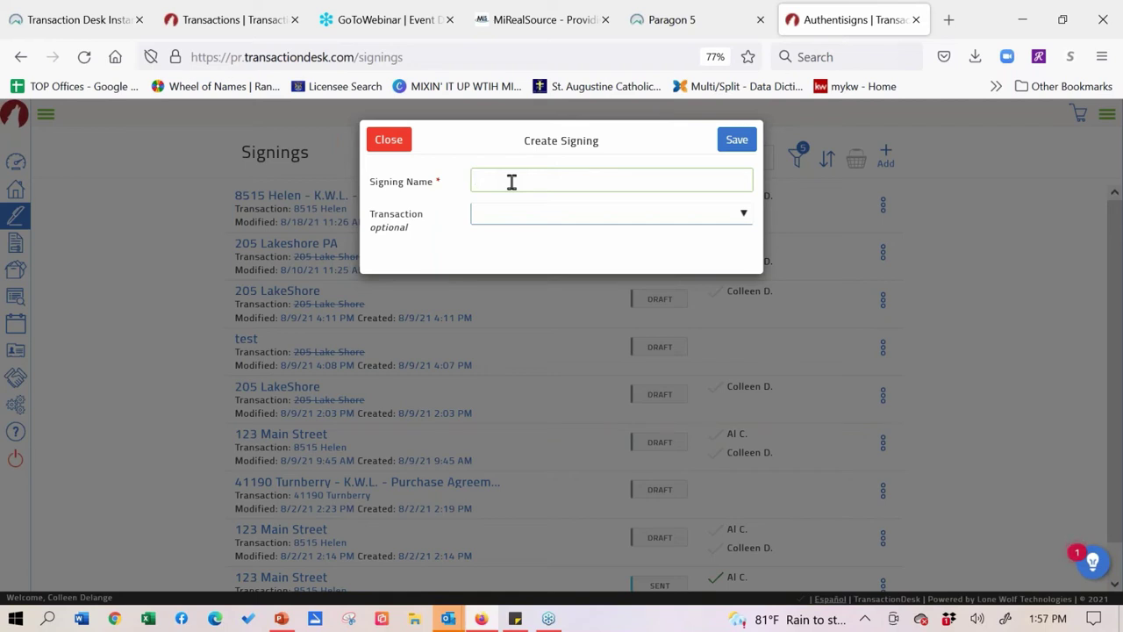
text(20)
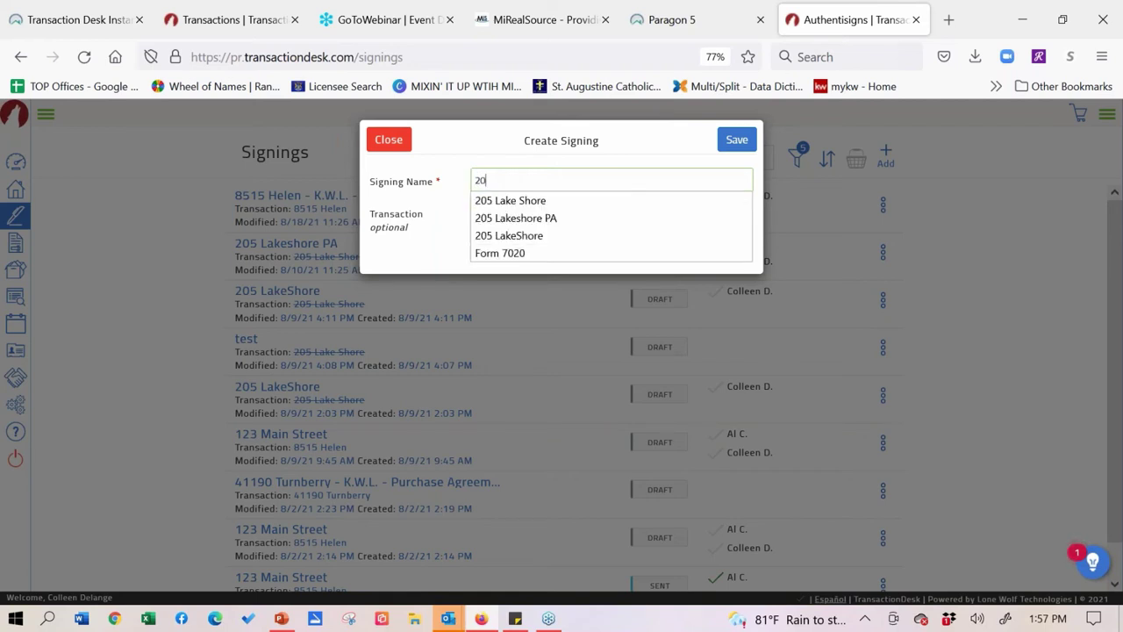
click(517, 217)
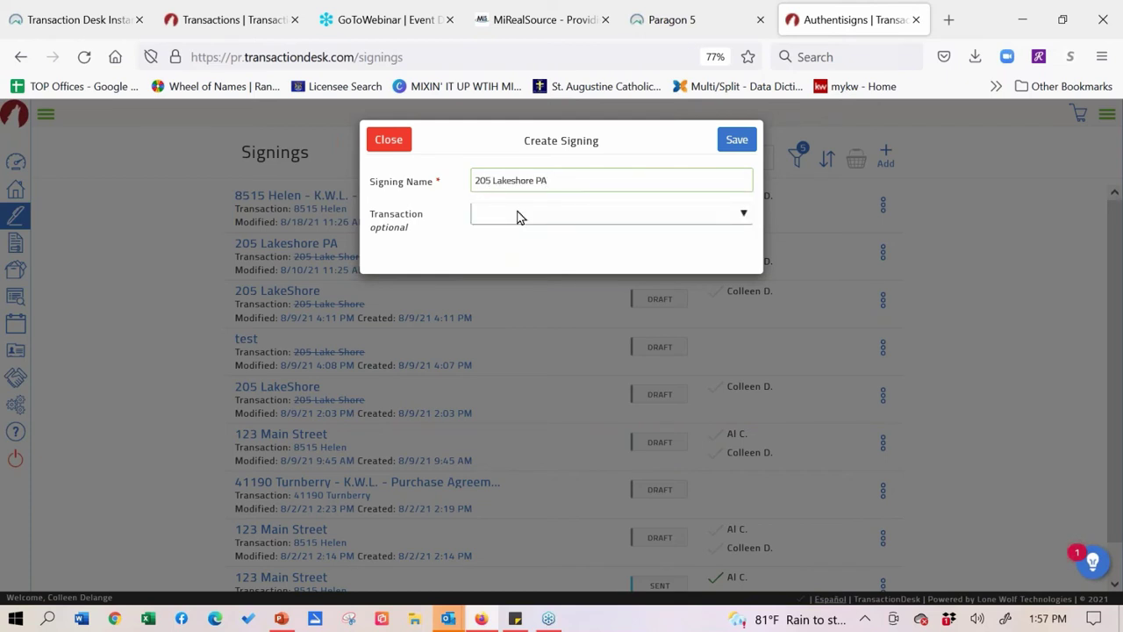
click(743, 220)
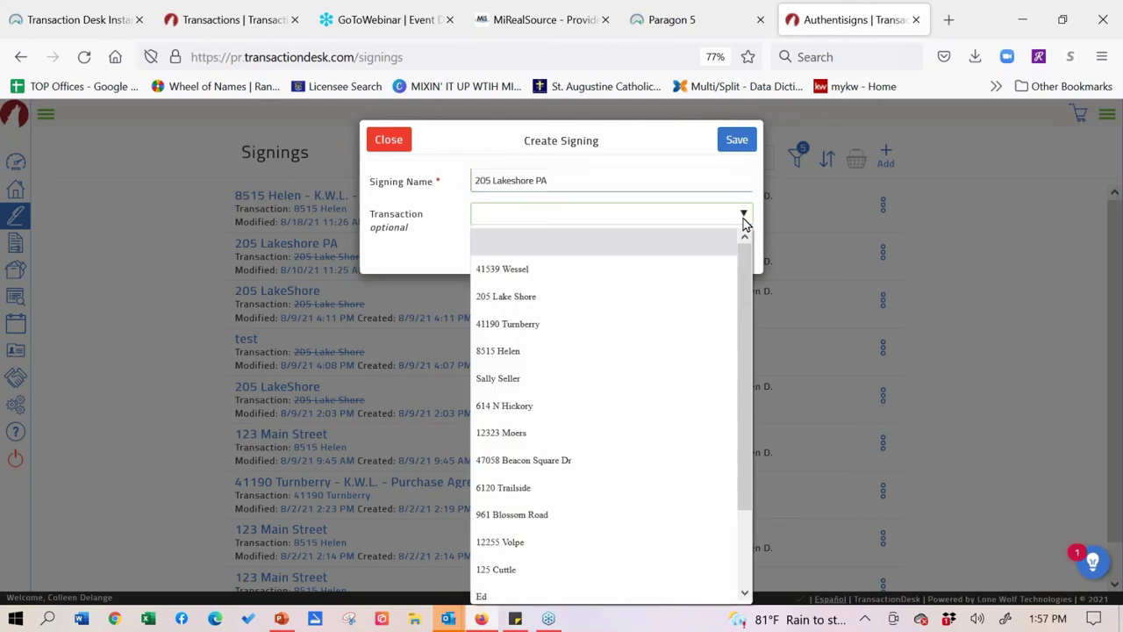
click(508, 303)
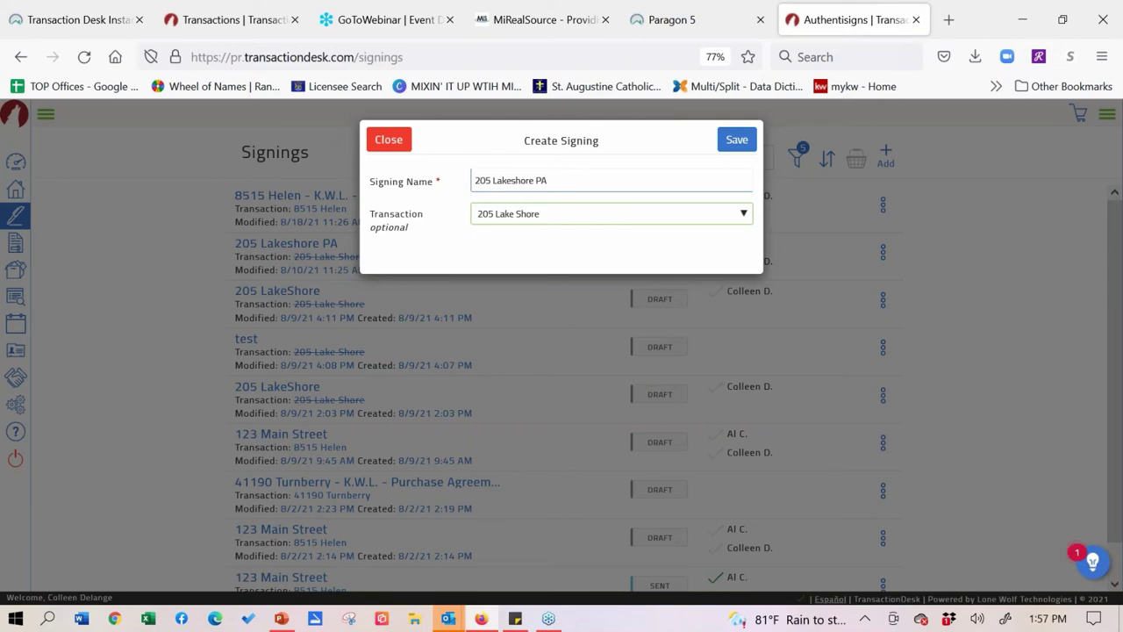
click(737, 139)
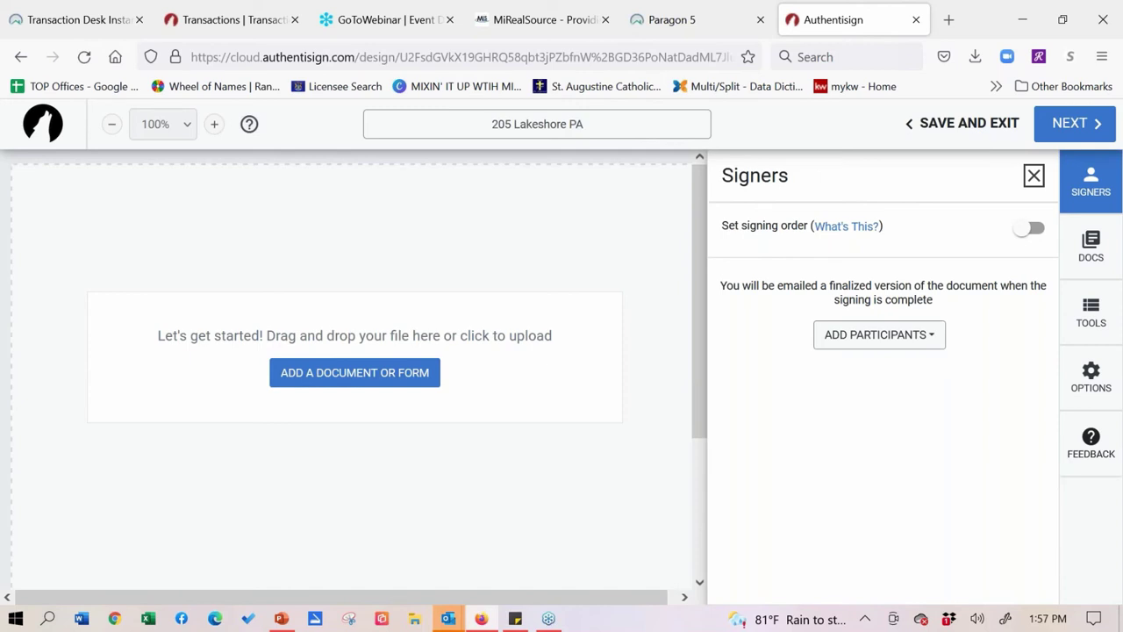
- Open the Add a Document or Form dialog from the Docs panel, showing My Transaction forms
click(1079, 254)
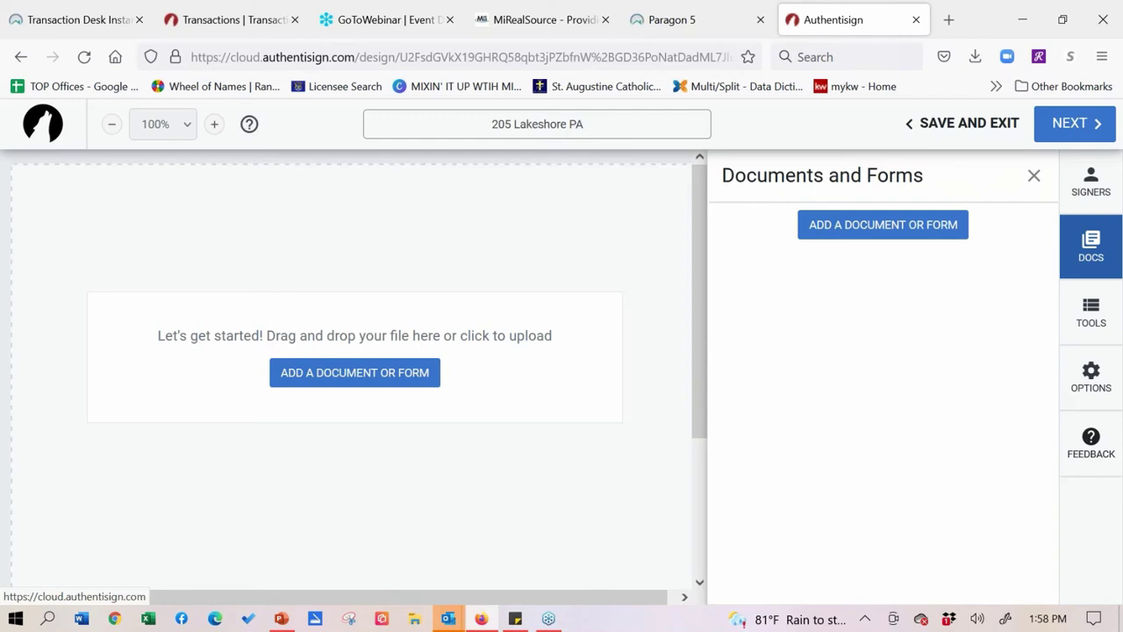
click(903, 238)
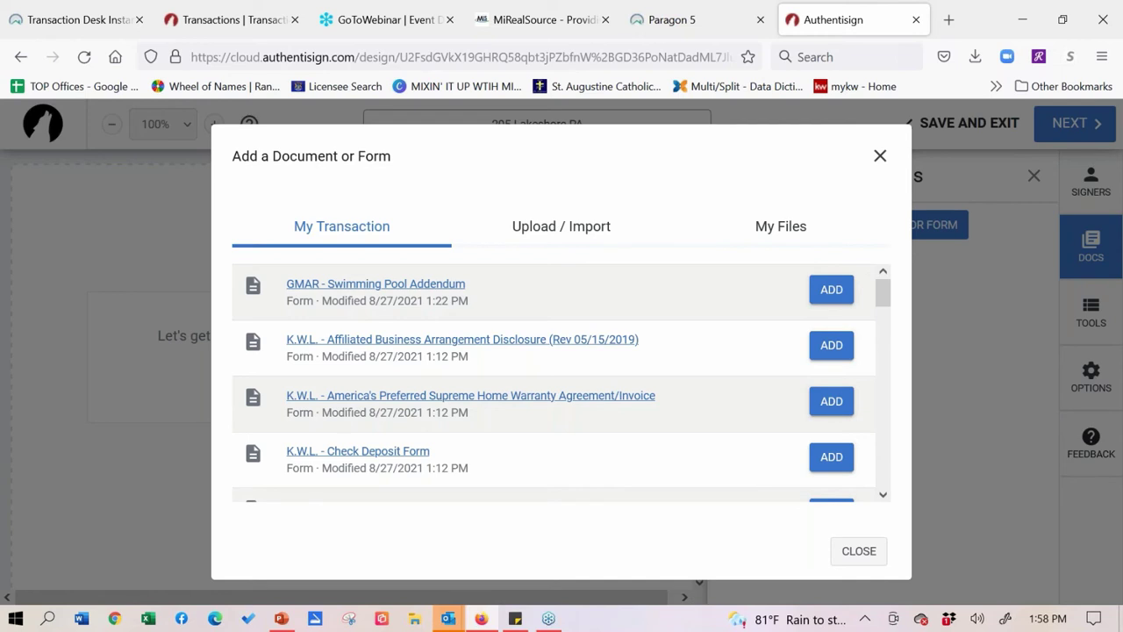
- Add the Affiliated Business, Home Warranty, Check Deposit and Condominium Clause forms to the signing
click(831, 345)
click(831, 401)
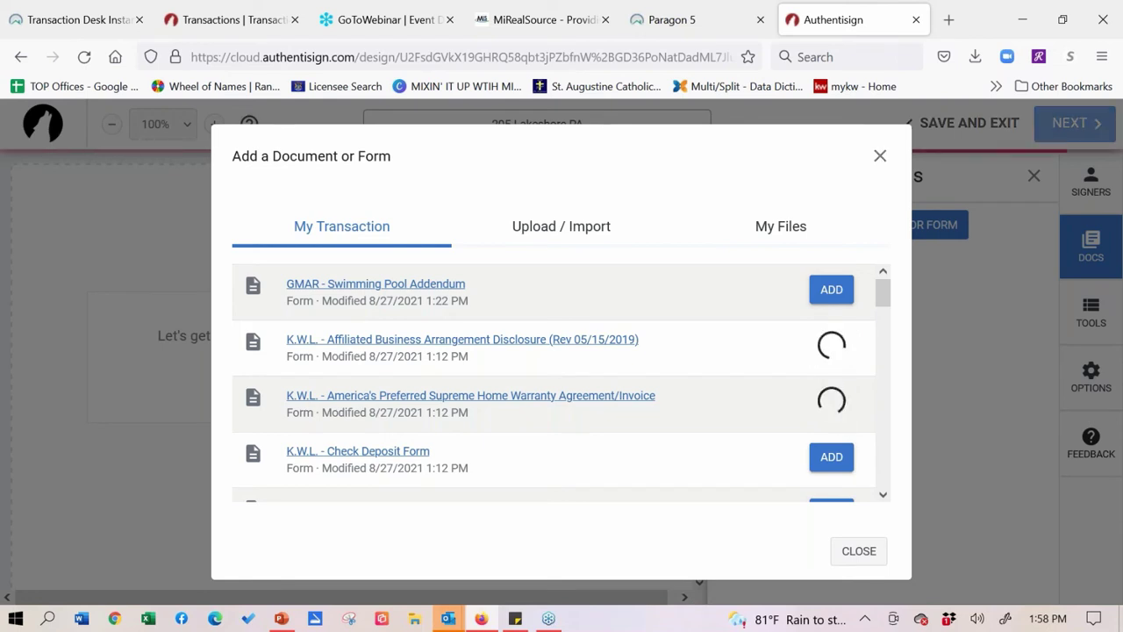
click(831, 456)
click(883, 494)
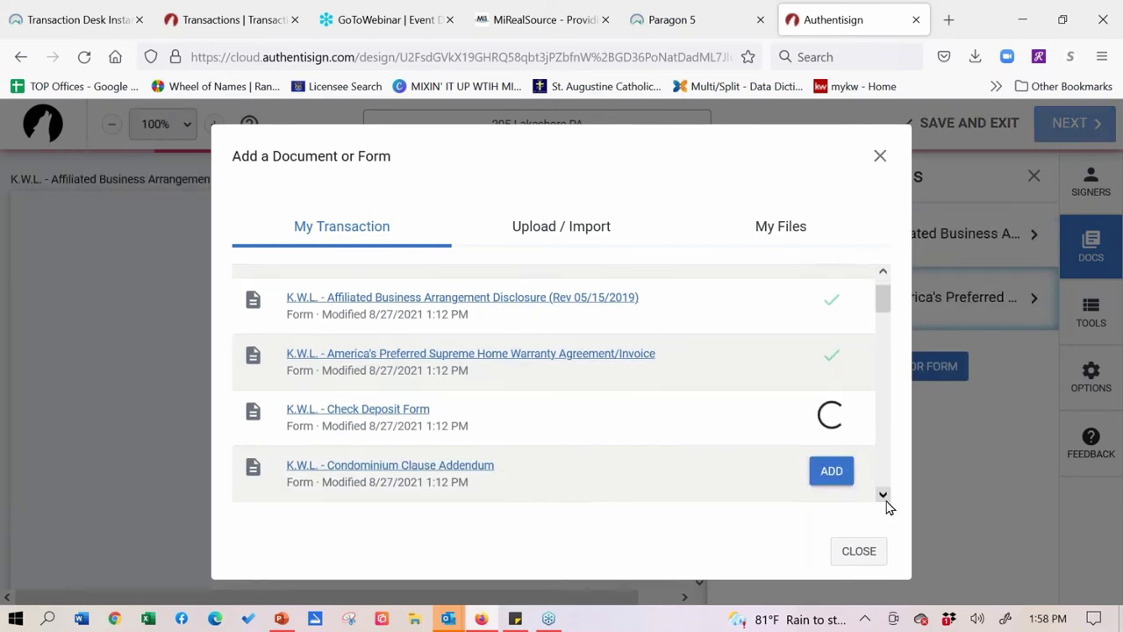
click(831, 470)
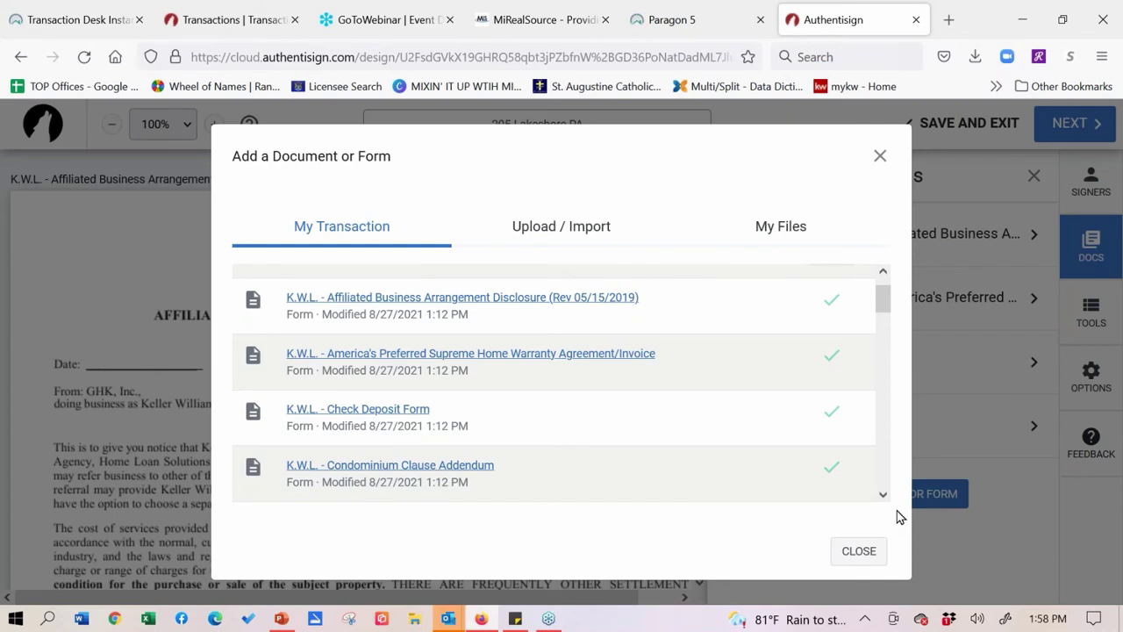
scroll(887, 328, down, 8)
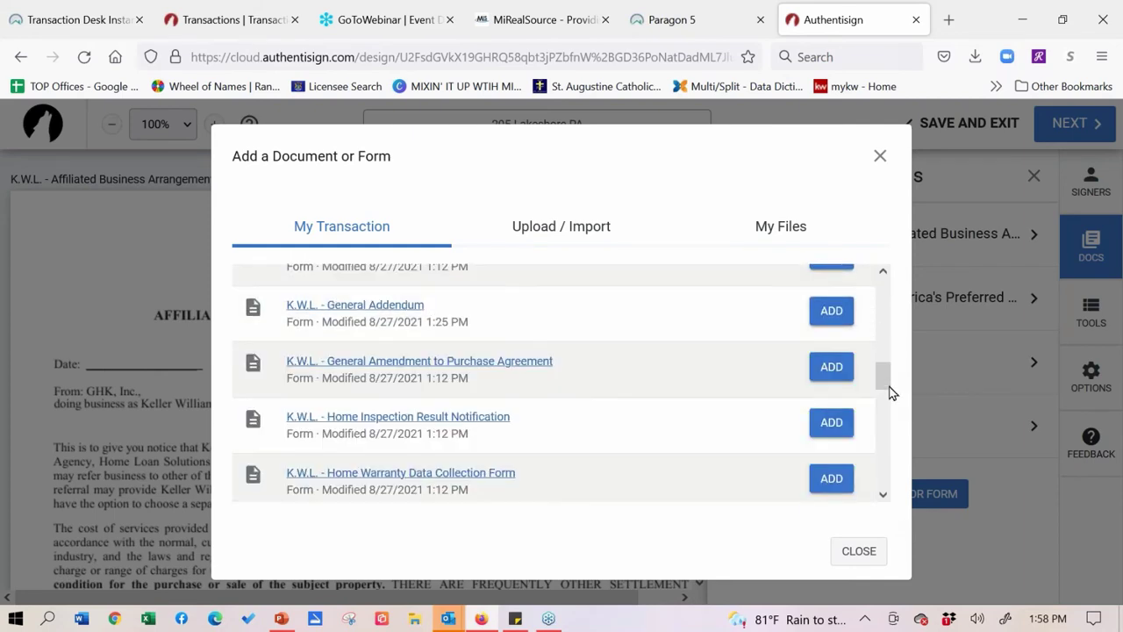
drag(888, 393, 887, 487)
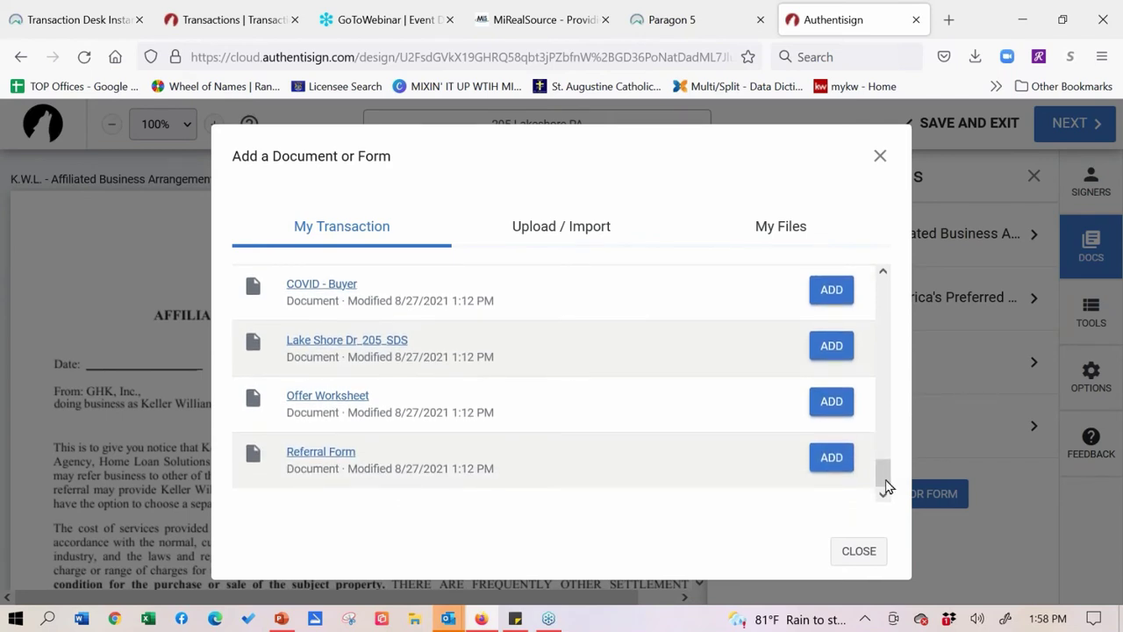
click(831, 346)
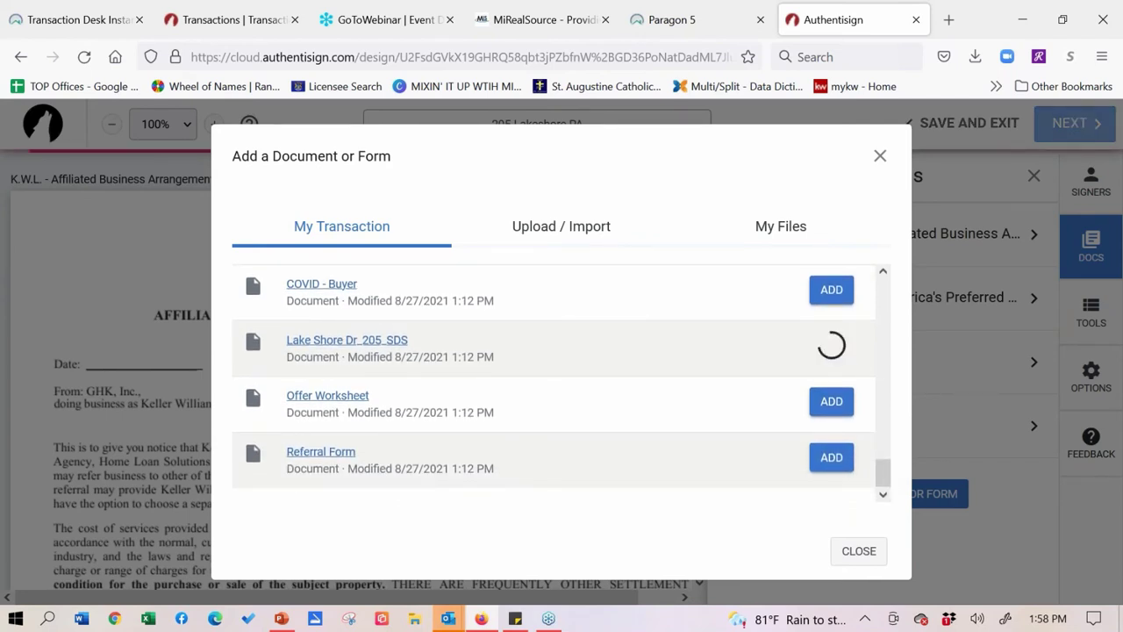
click(831, 401)
click(831, 457)
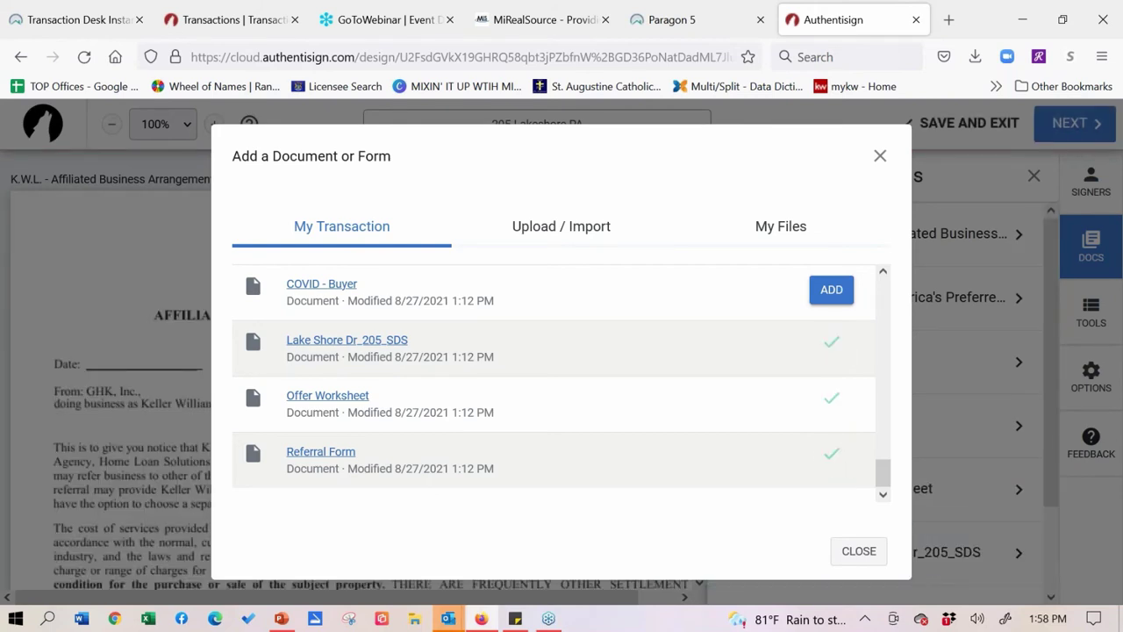
- Upload Cloud CMA Adding PDF from the Class Handouts folder as the eighth document
click(559, 237)
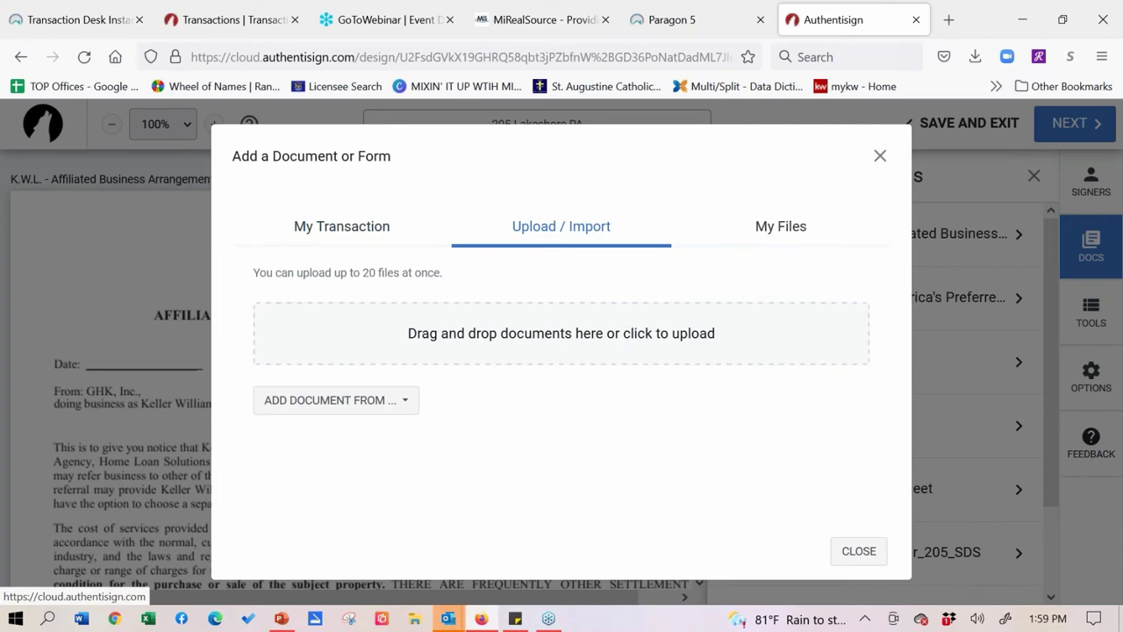
click(525, 335)
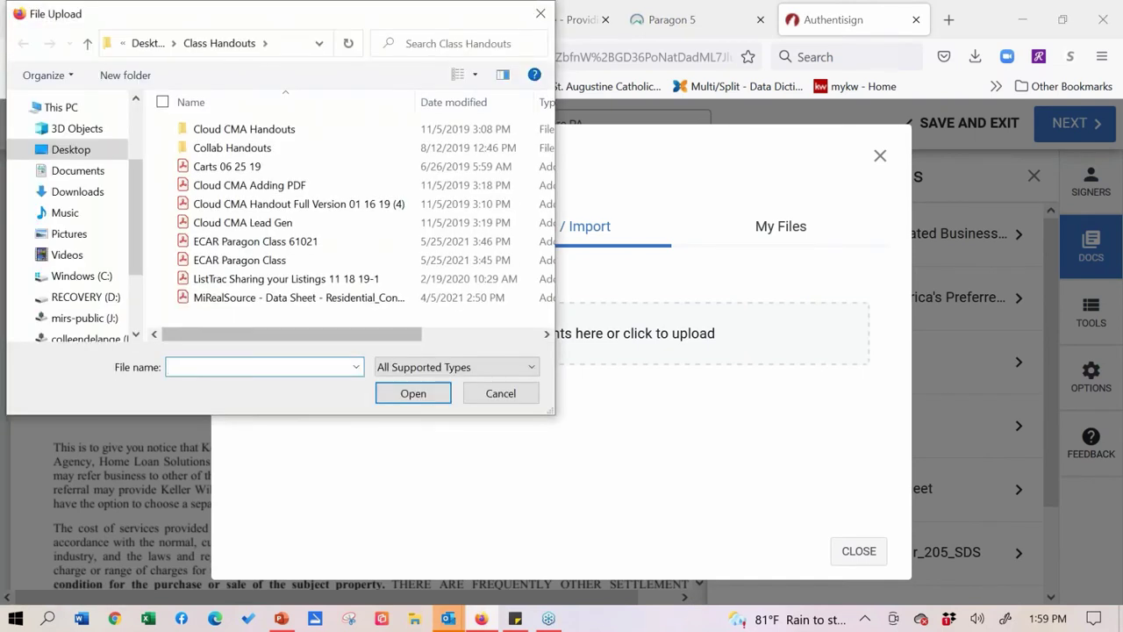
click(260, 190)
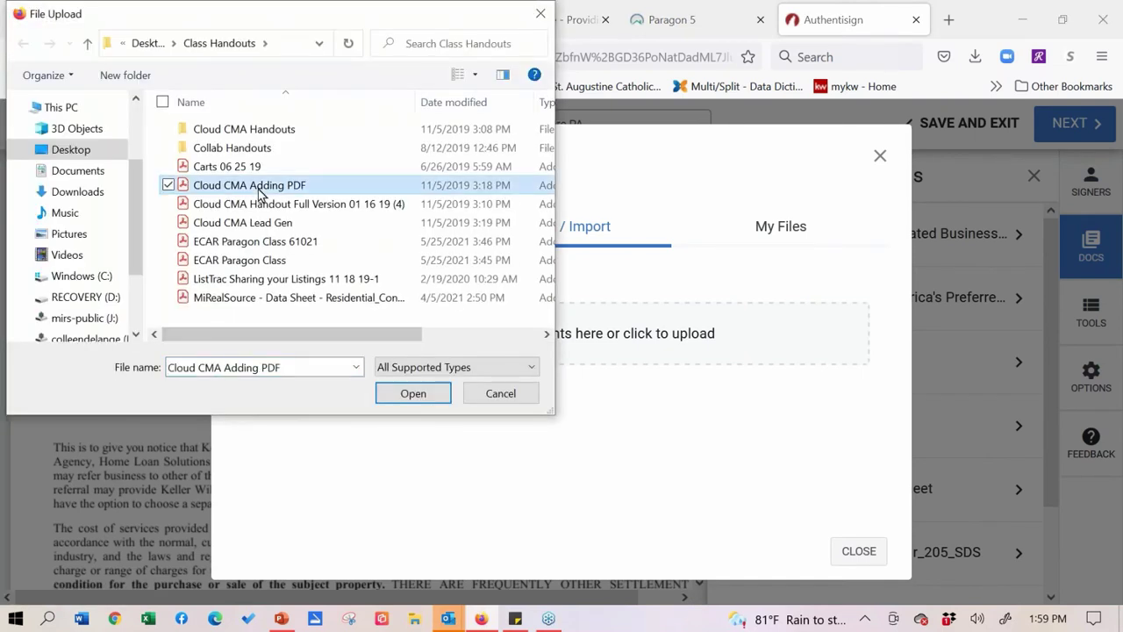
click(413, 397)
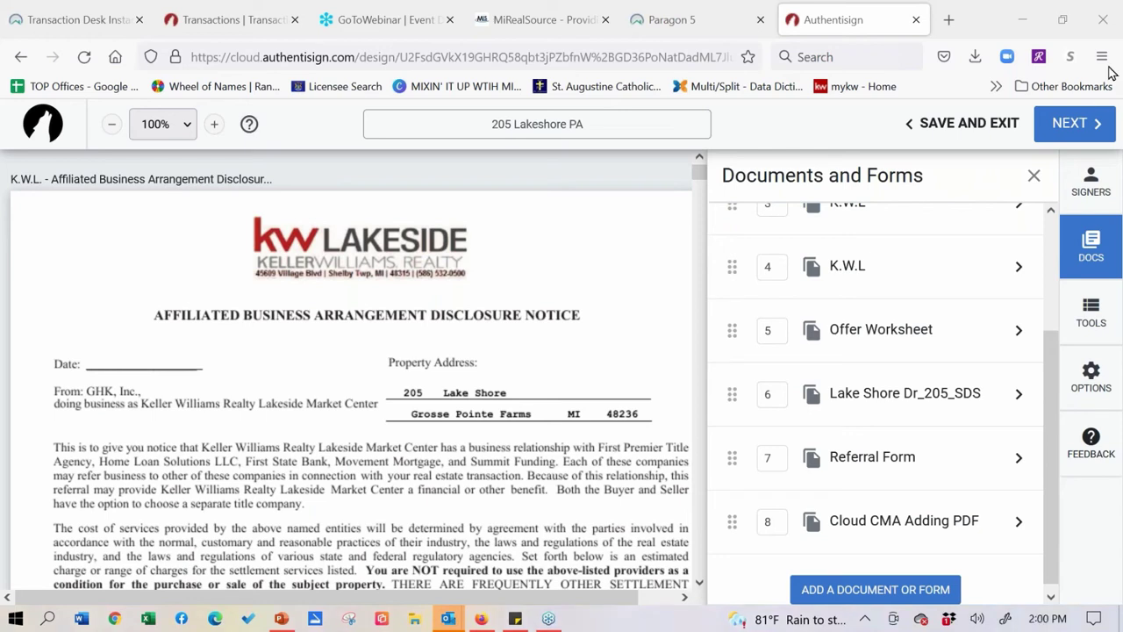
- Reopen the Add a Document or Form dialog from the Documents and Forms panel
click(908, 605)
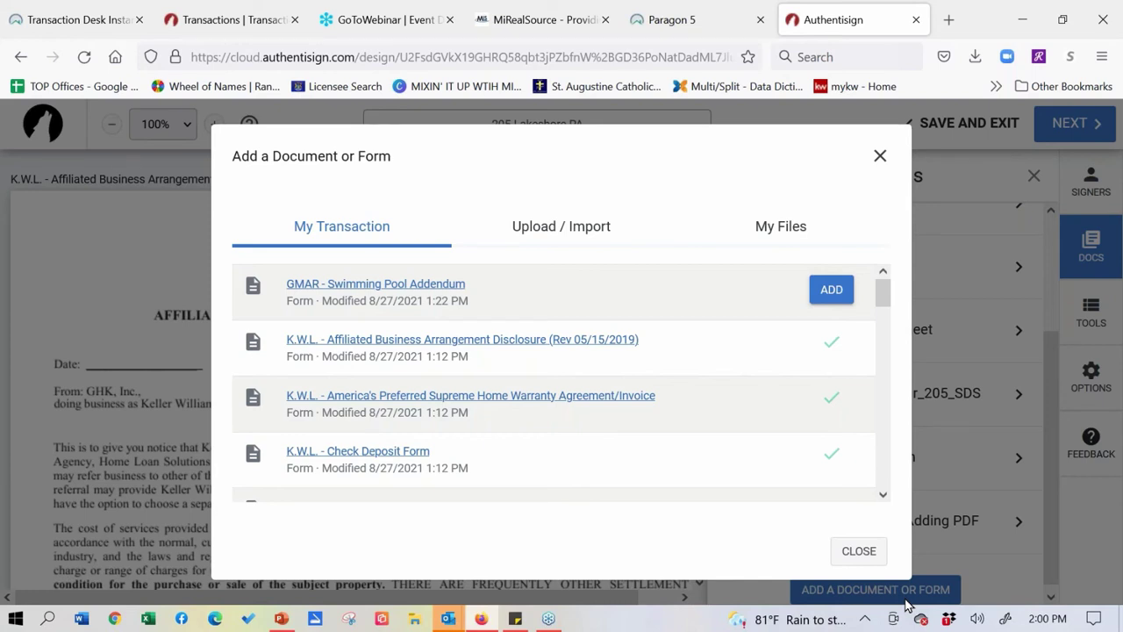
click(787, 235)
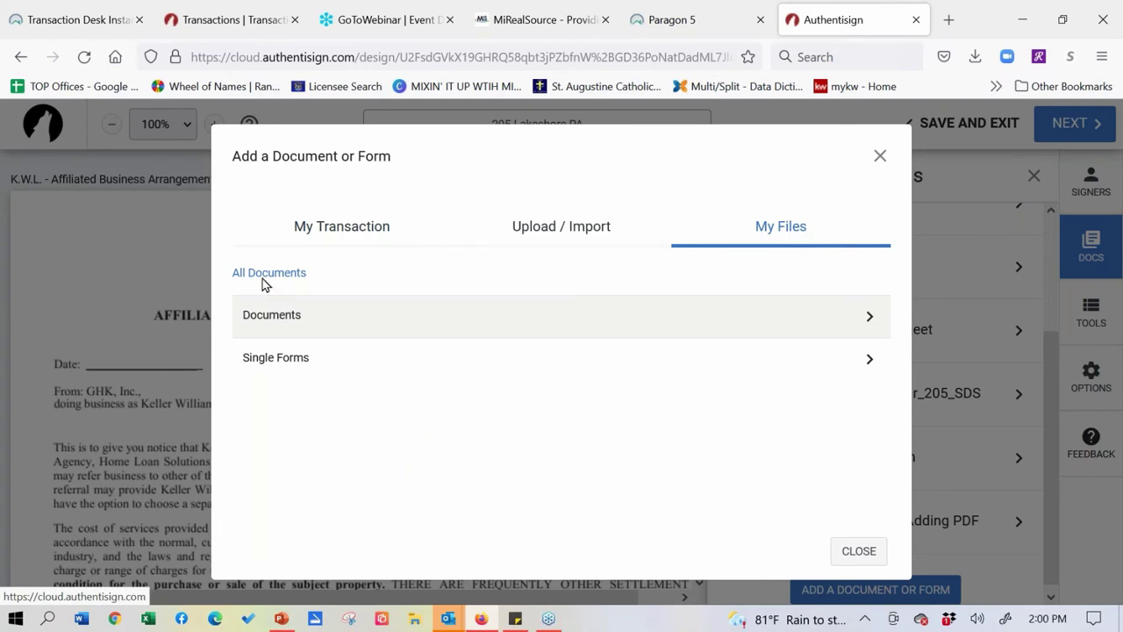
click(320, 243)
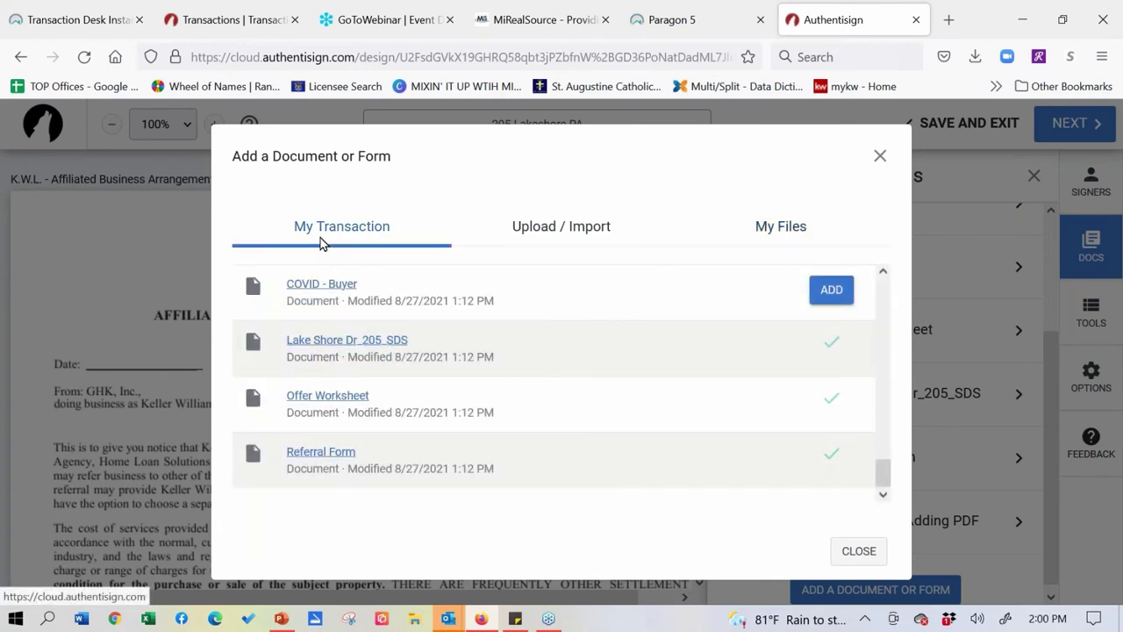
click(784, 243)
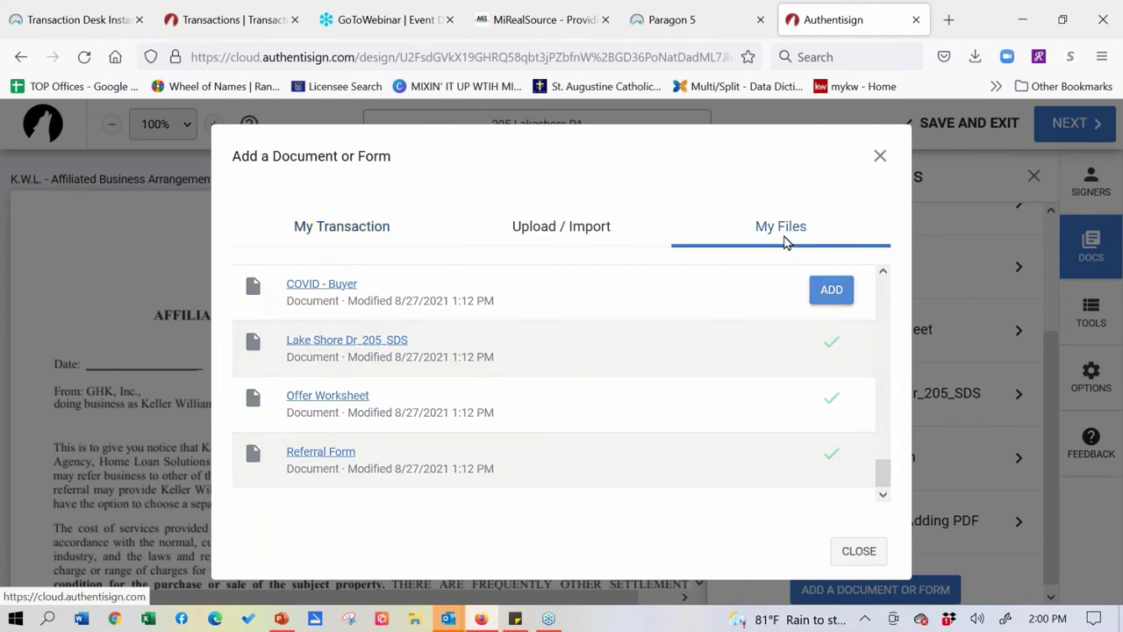
click(781, 318)
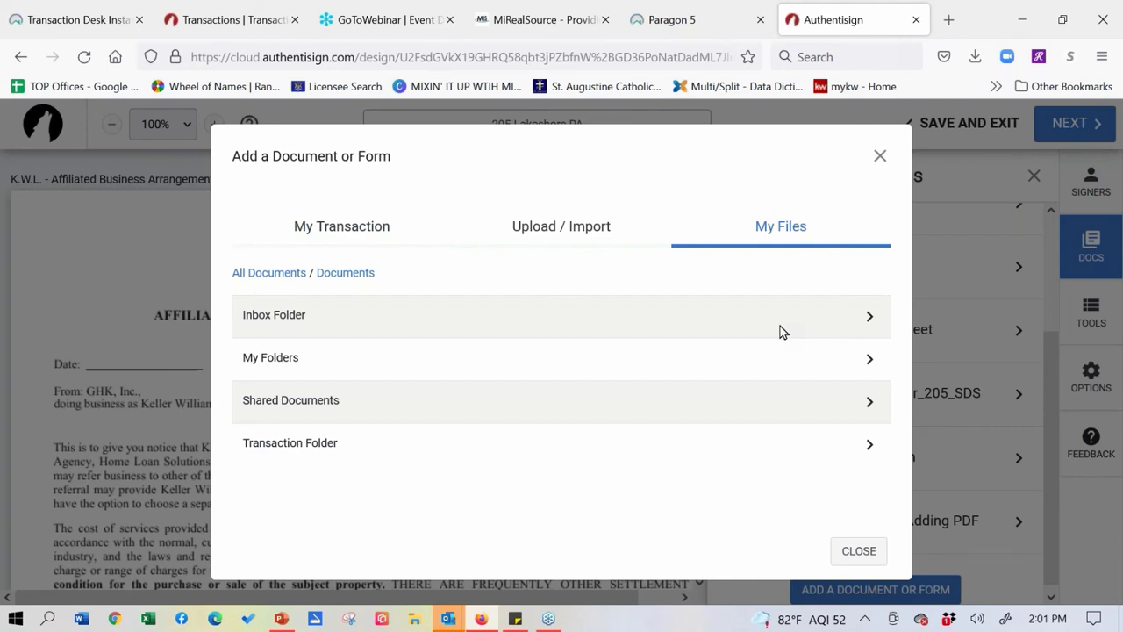
click(290, 455)
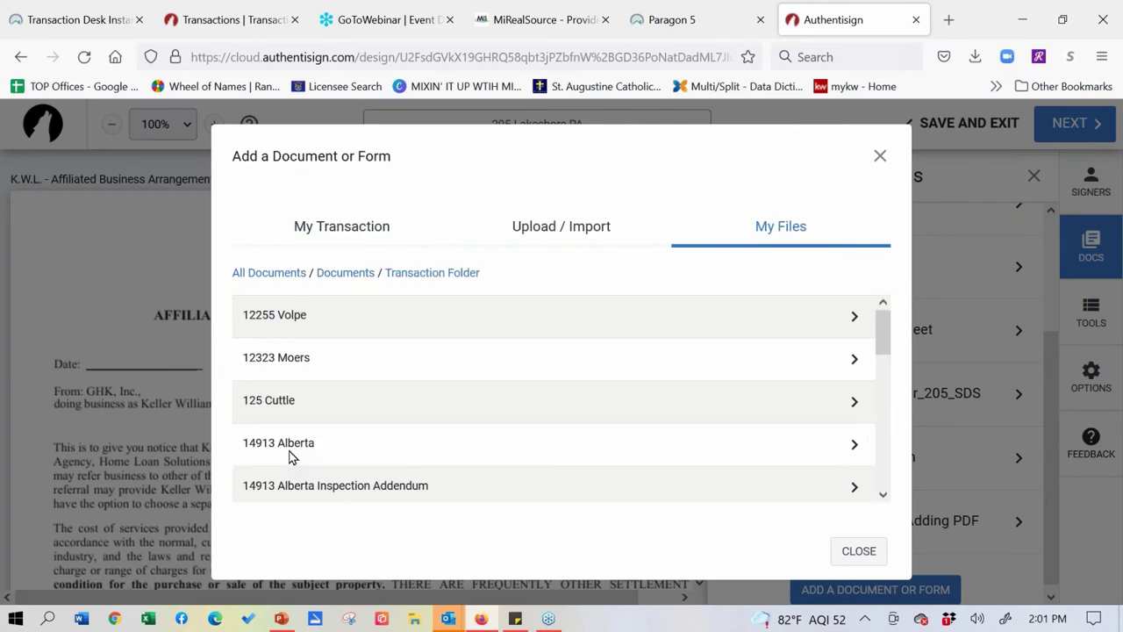
click(859, 406)
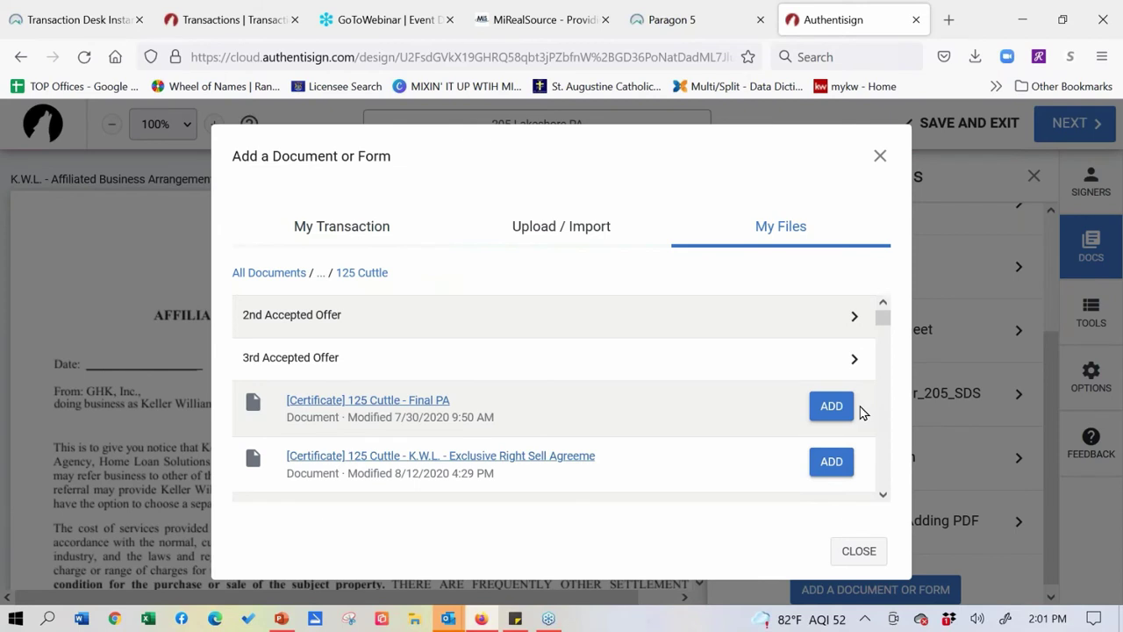
click(841, 470)
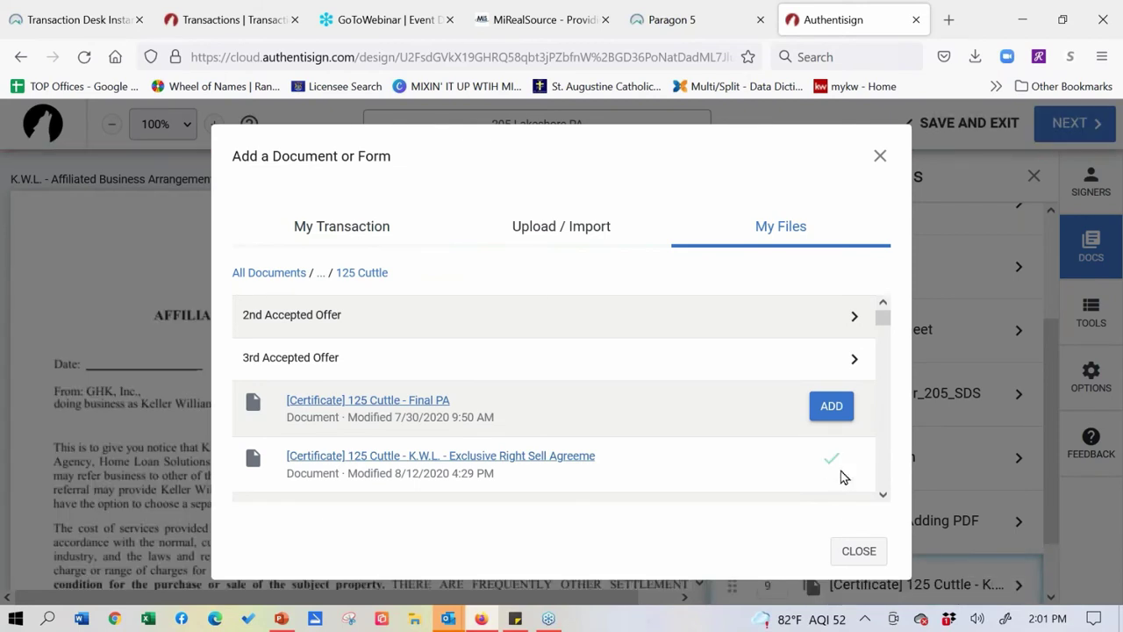
click(881, 156)
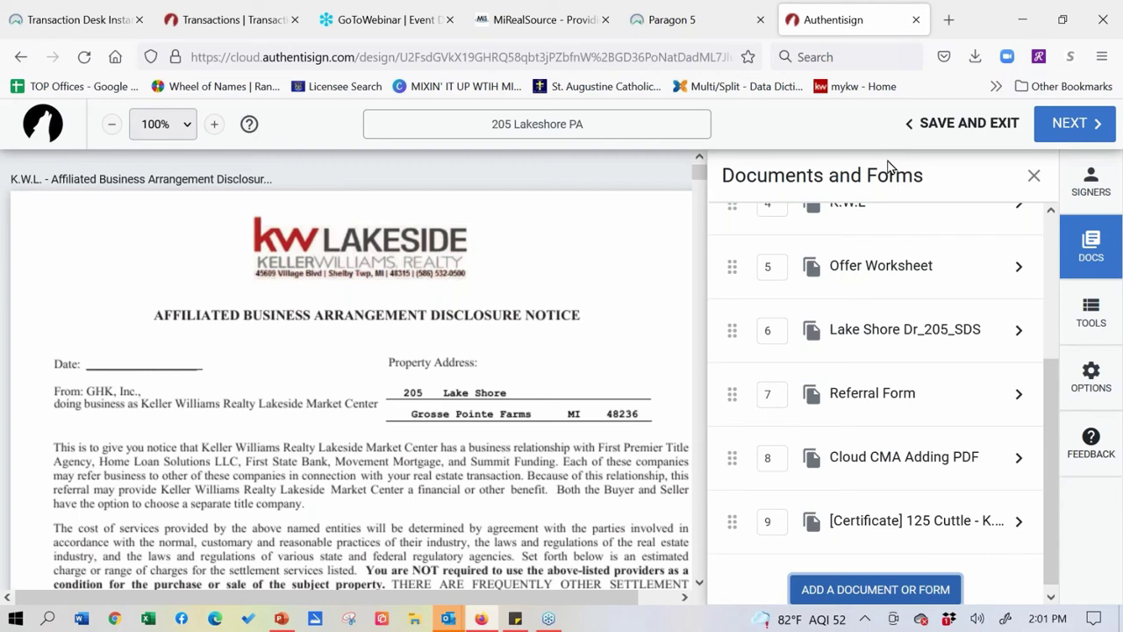
- Upload the latest Firefox download, the Transaction Desk Instanet PDF, via the drop zone as document 10
click(934, 591)
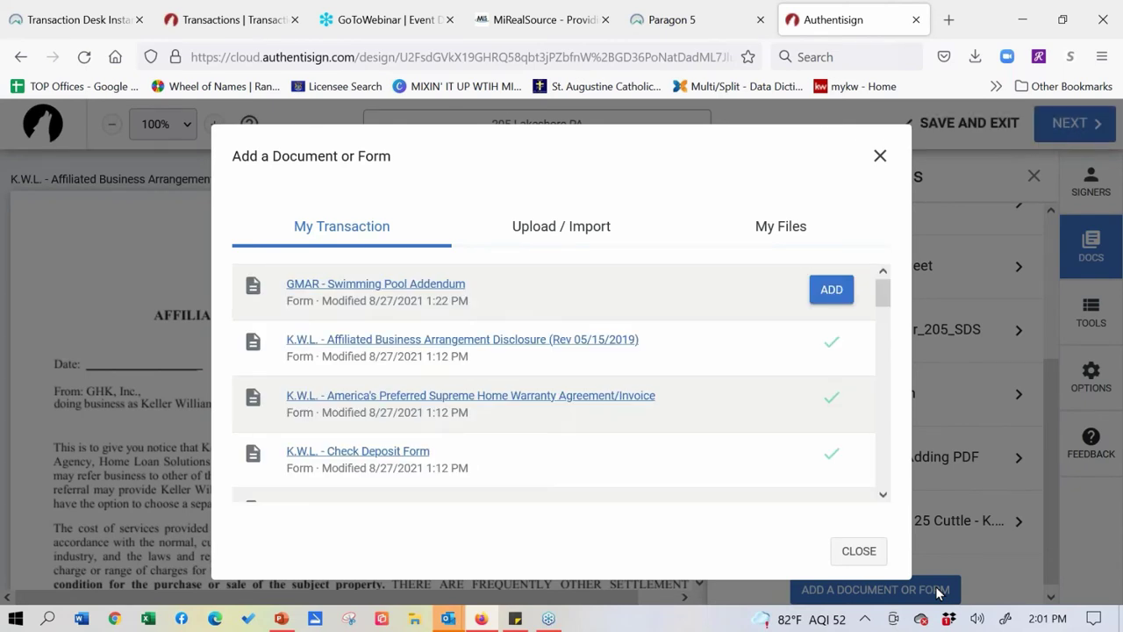
scroll(890, 345, down, 10)
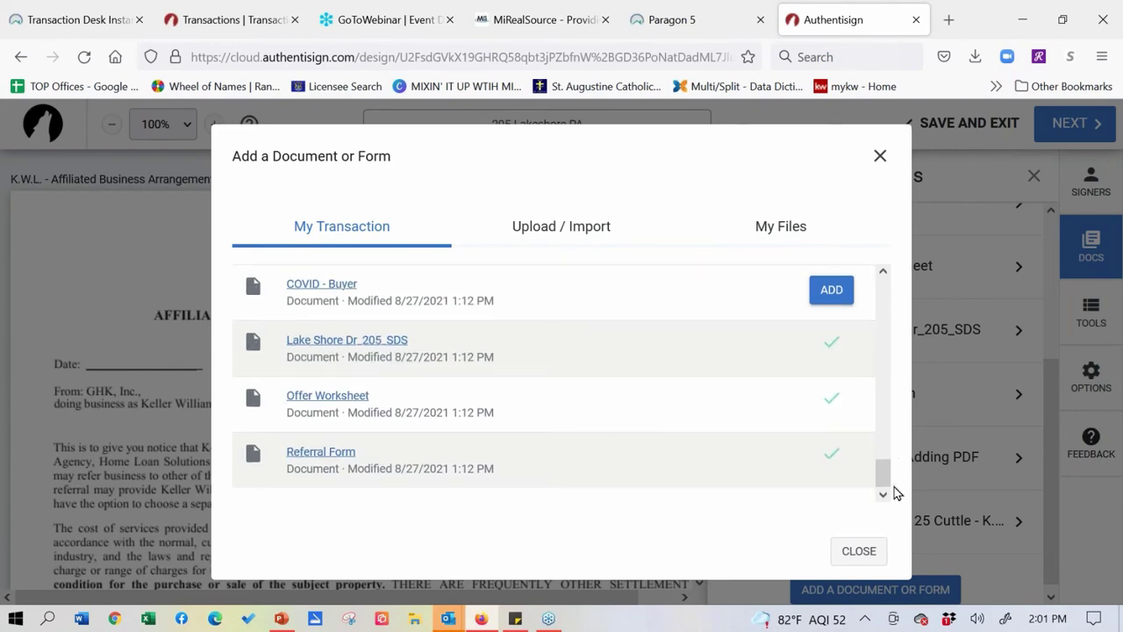
drag(895, 471, 899, 309)
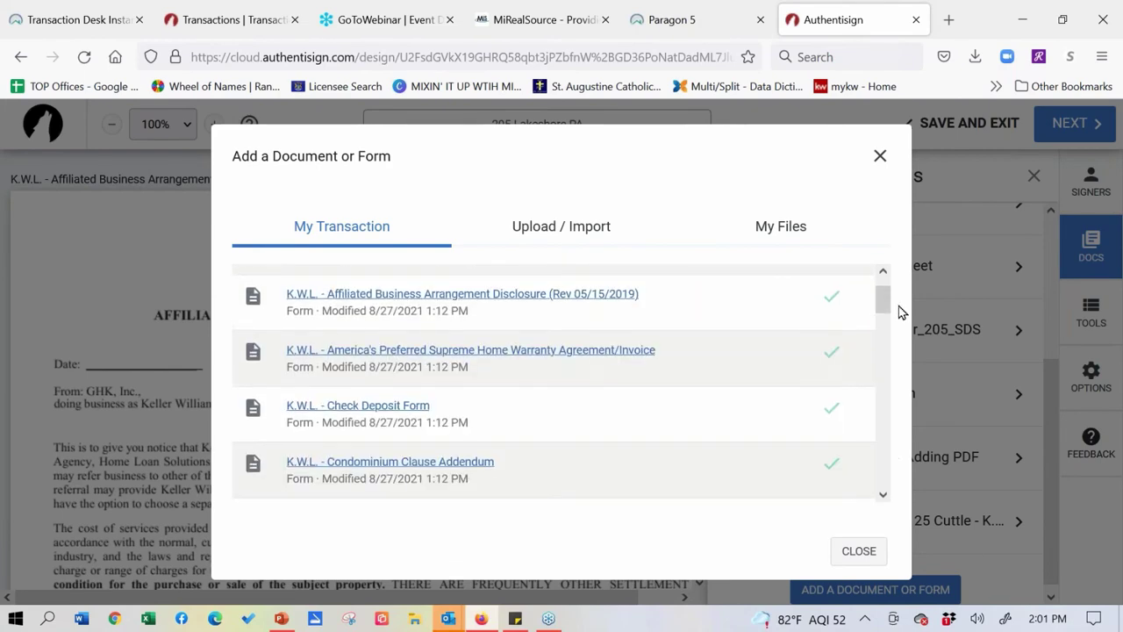
click(571, 229)
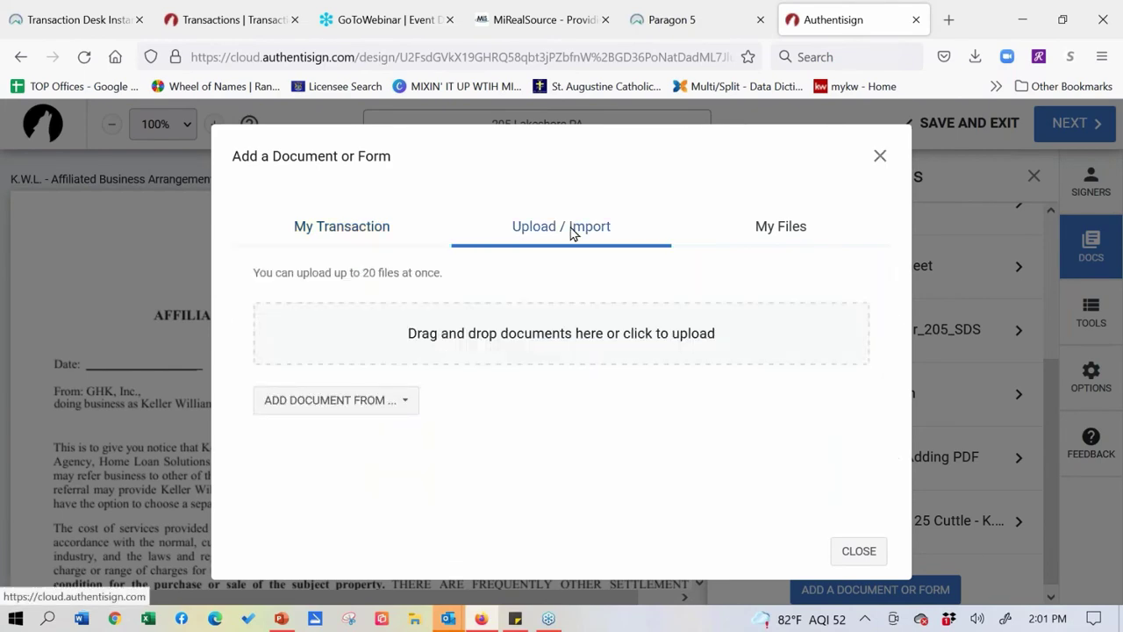
click(975, 57)
drag(724, 111, 509, 339)
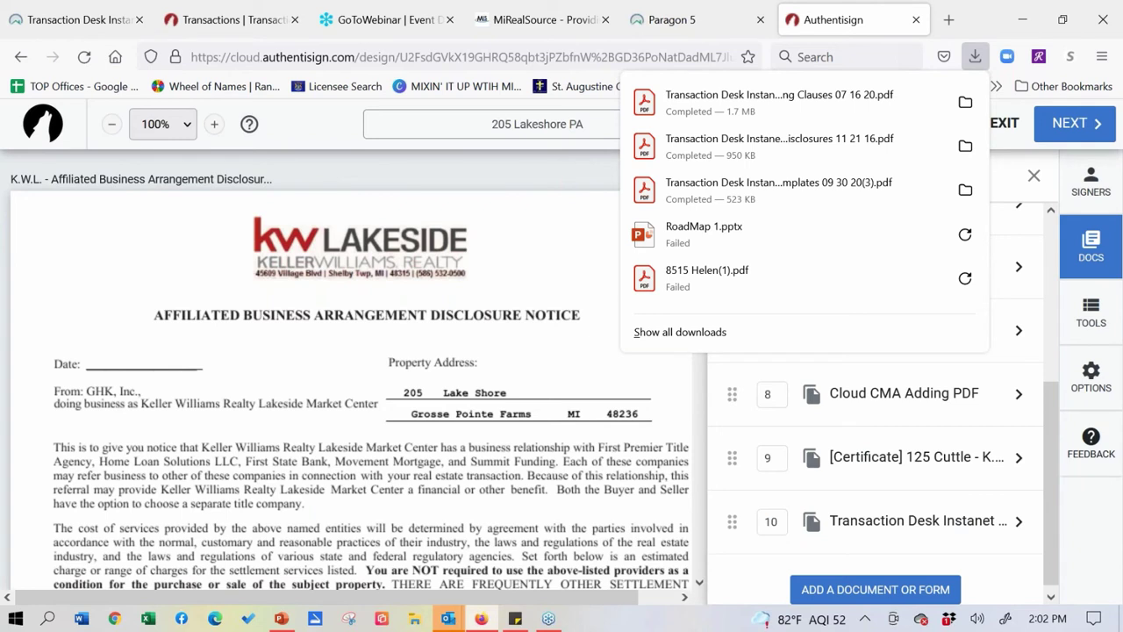
click(1011, 182)
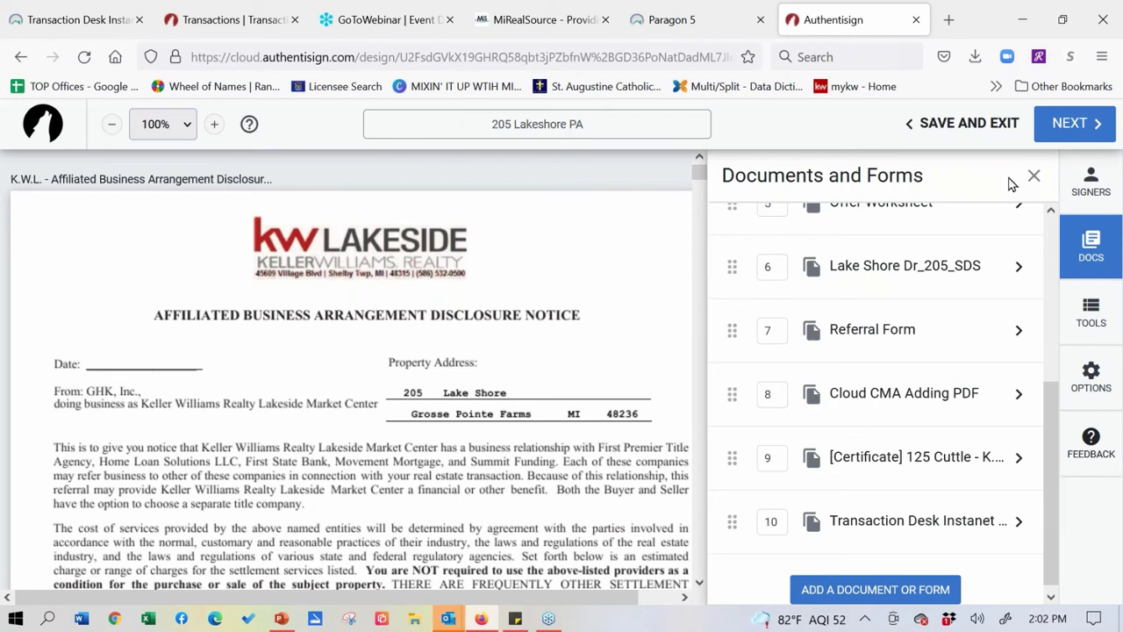
click(880, 596)
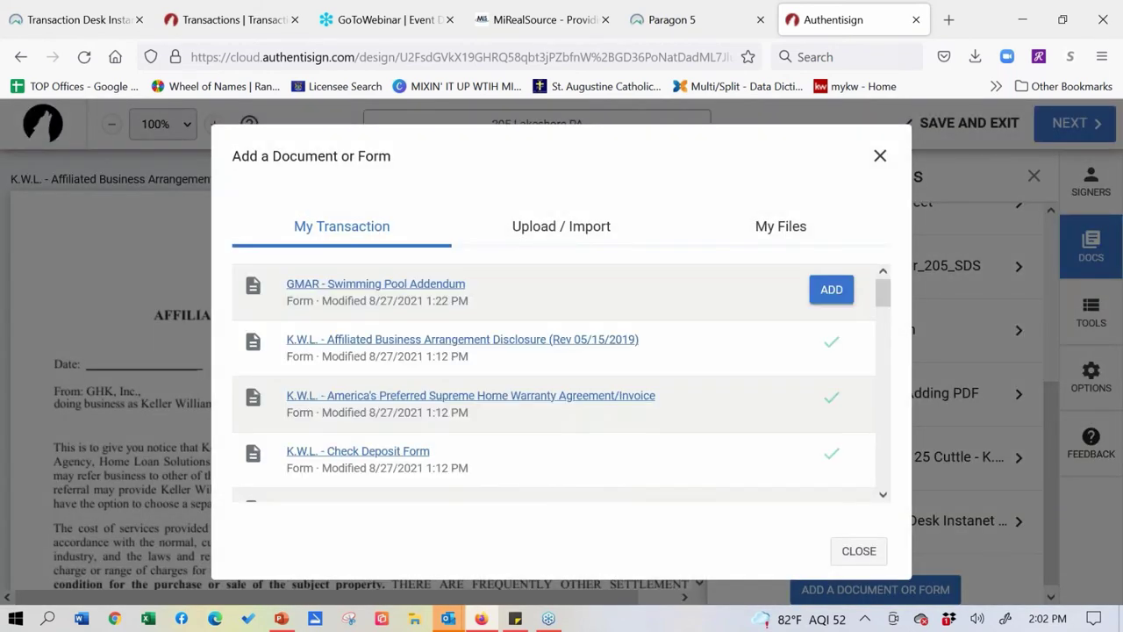
click(780, 235)
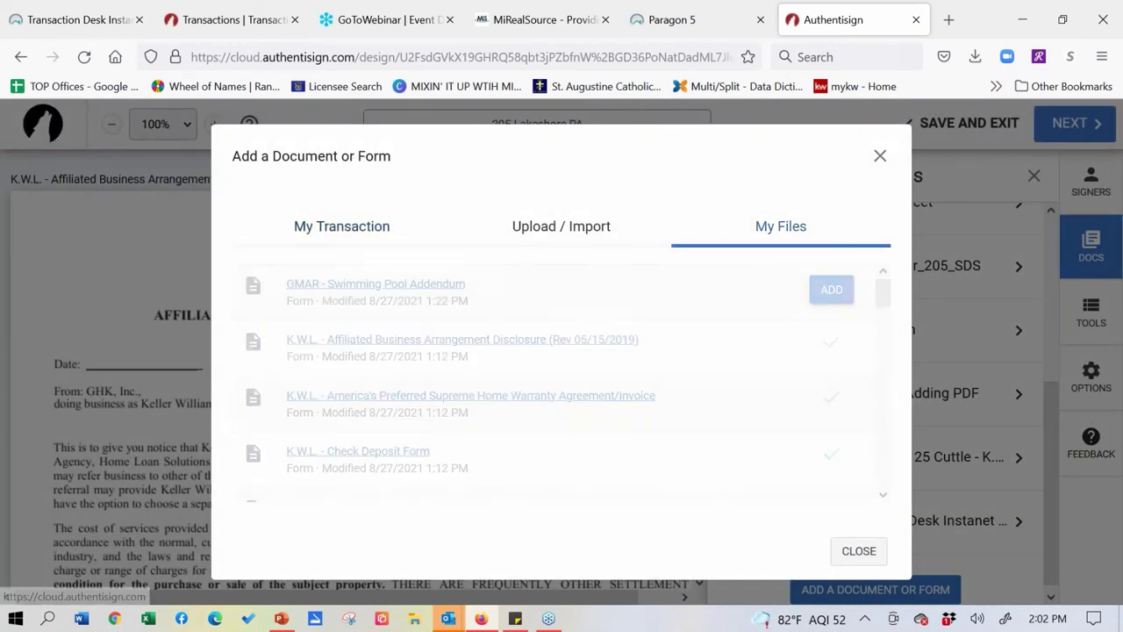
click(870, 316)
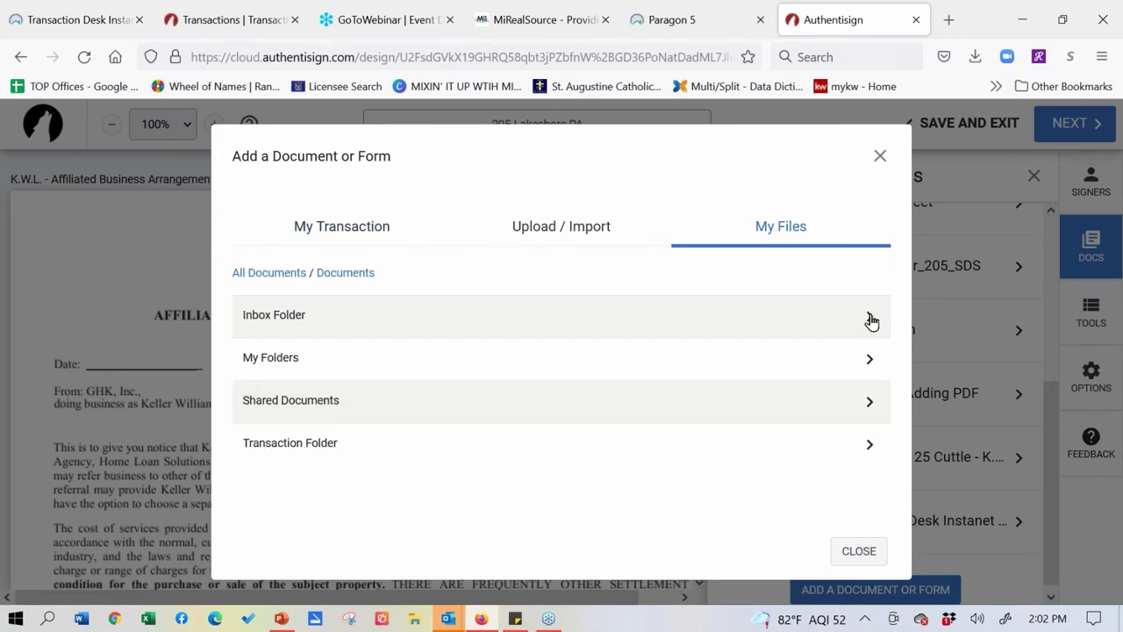
click(305, 446)
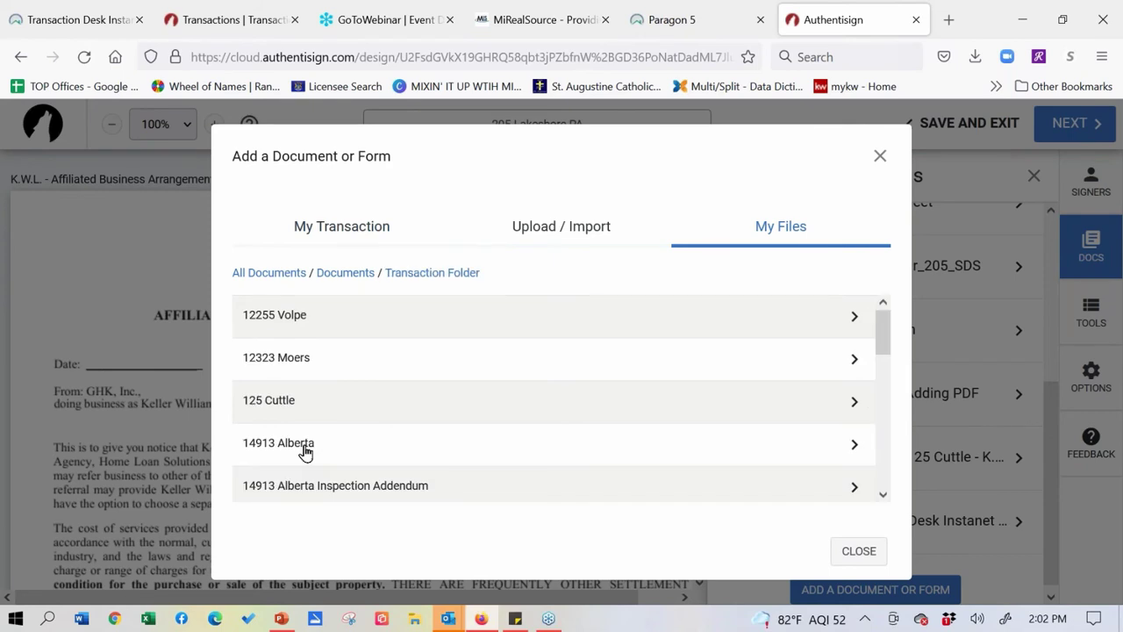
click(276, 370)
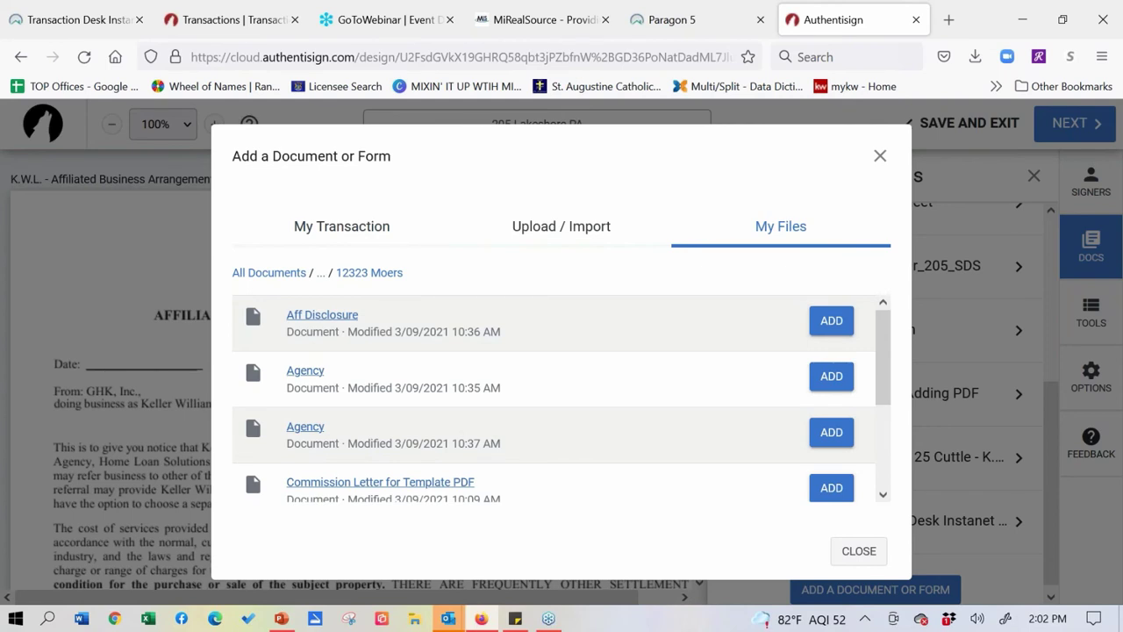
click(831, 376)
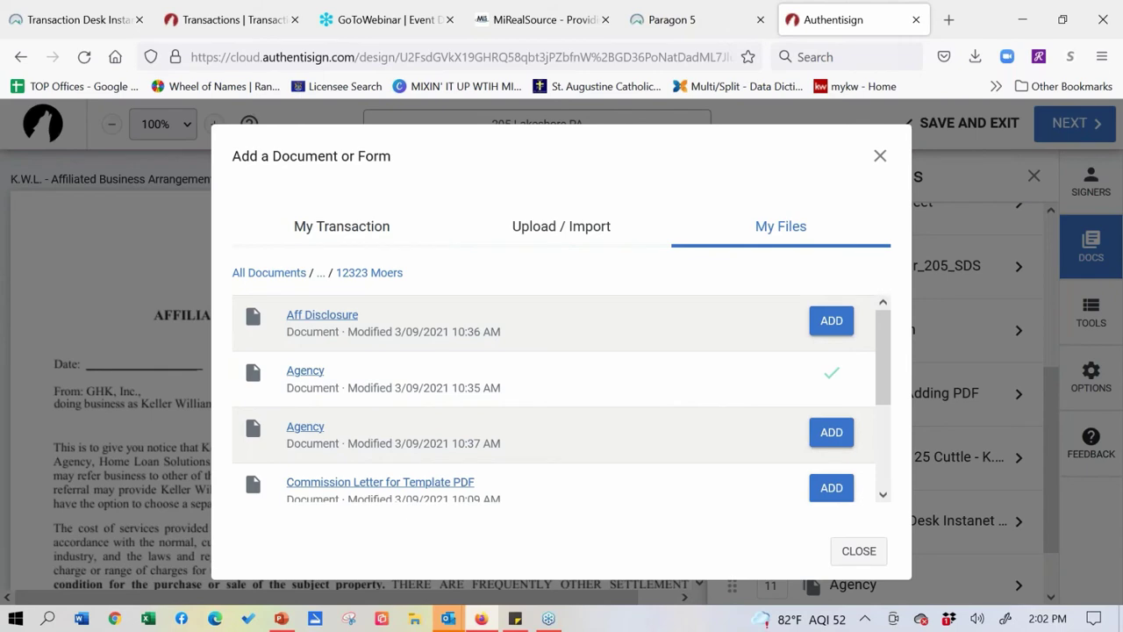
click(880, 157)
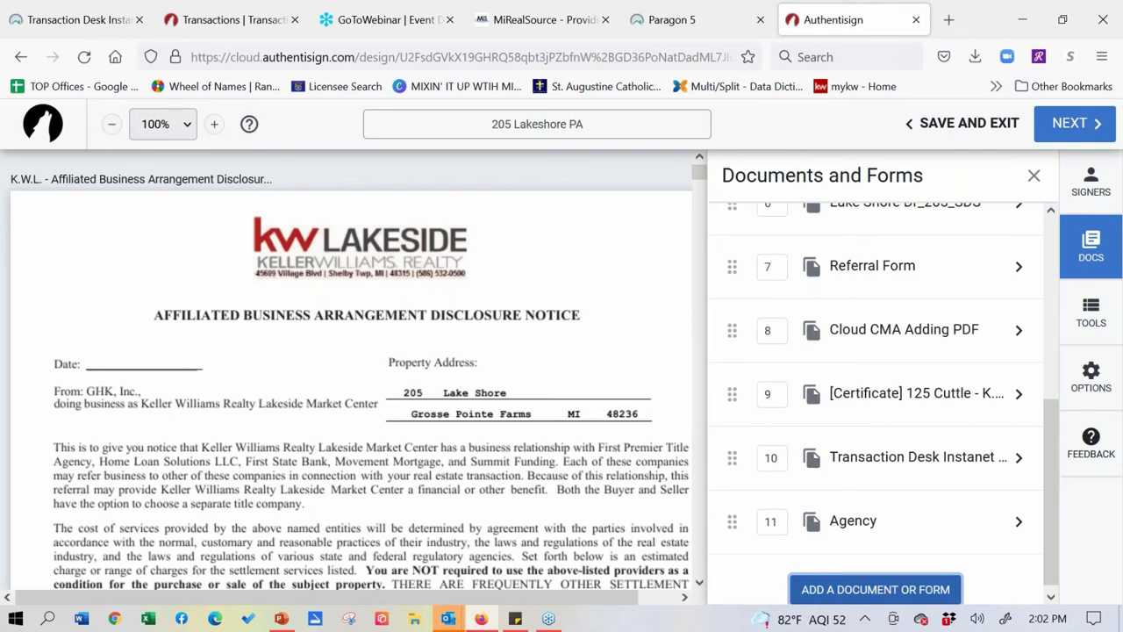
- Open the Signers panel and show the Add Participants options
click(1080, 193)
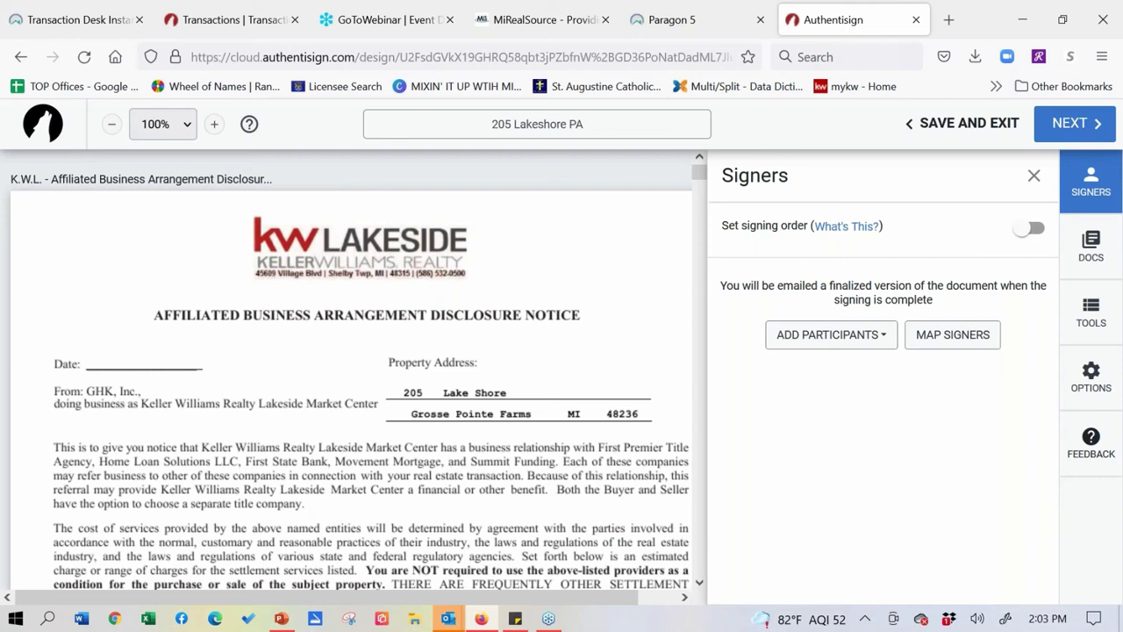
click(873, 342)
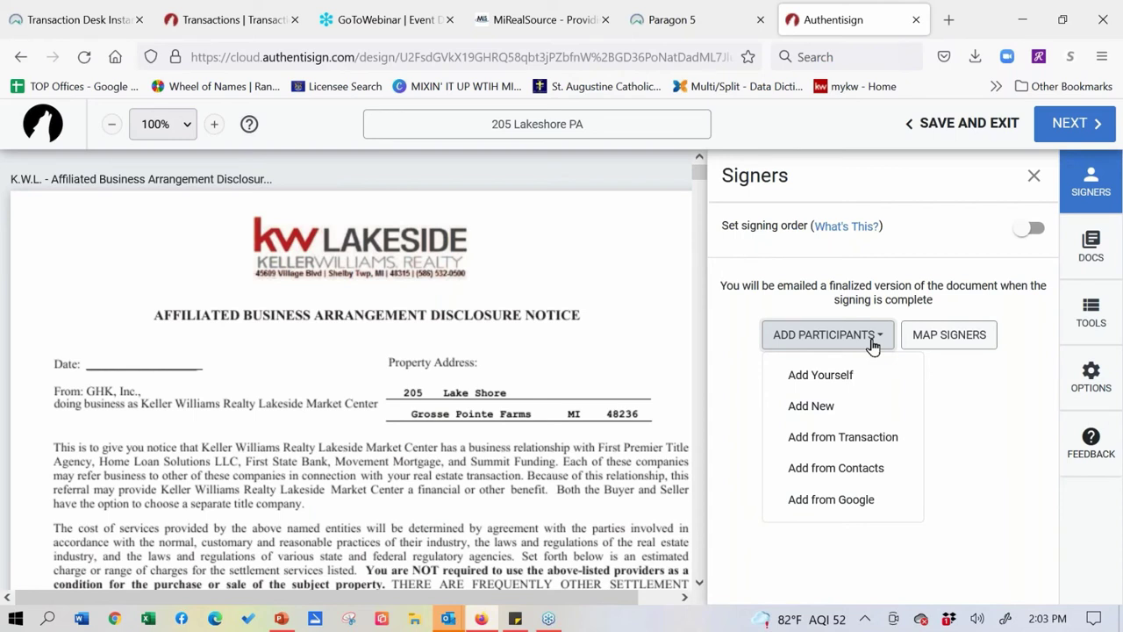
- Add from Transaction, selecting the Buyer and the Selling Agent as remote signers
click(873, 441)
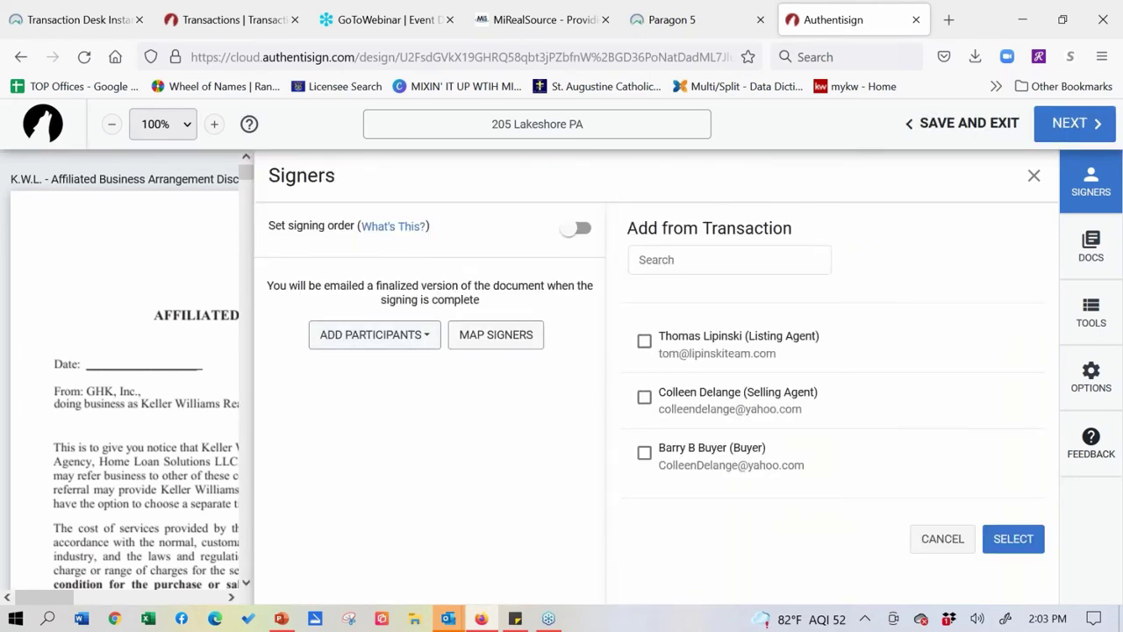
click(644, 455)
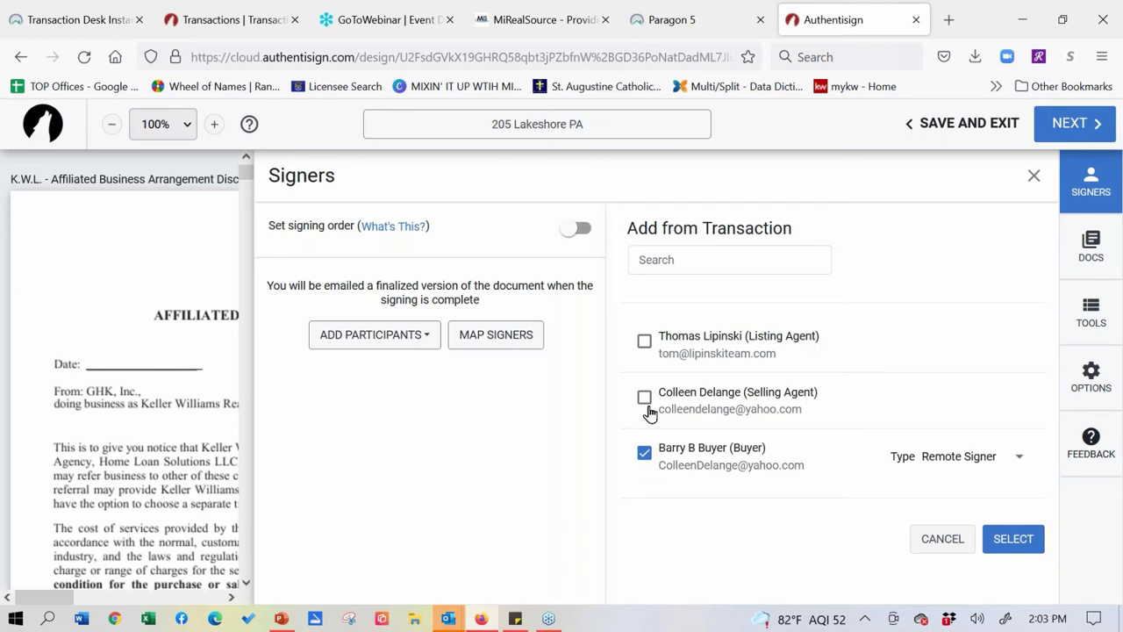
click(646, 403)
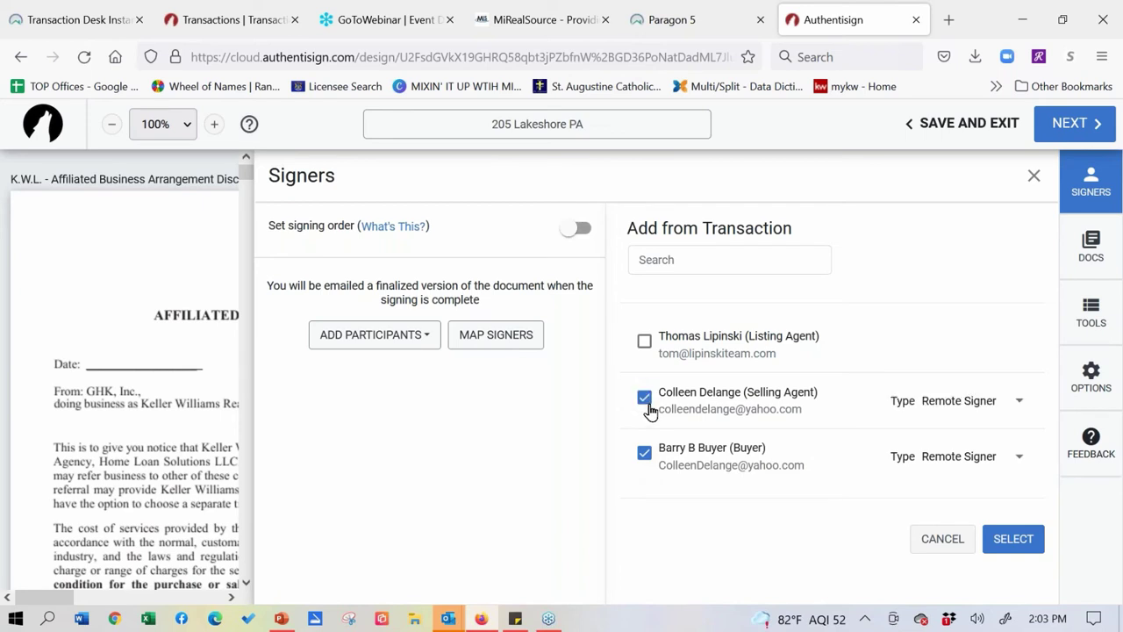
click(1020, 403)
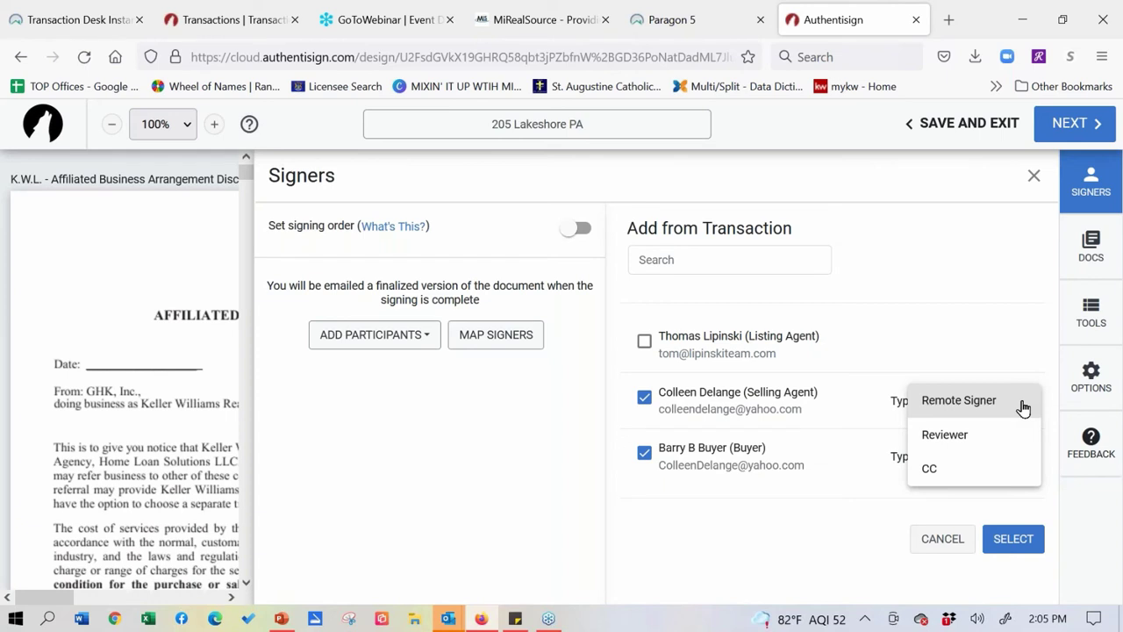
click(1023, 406)
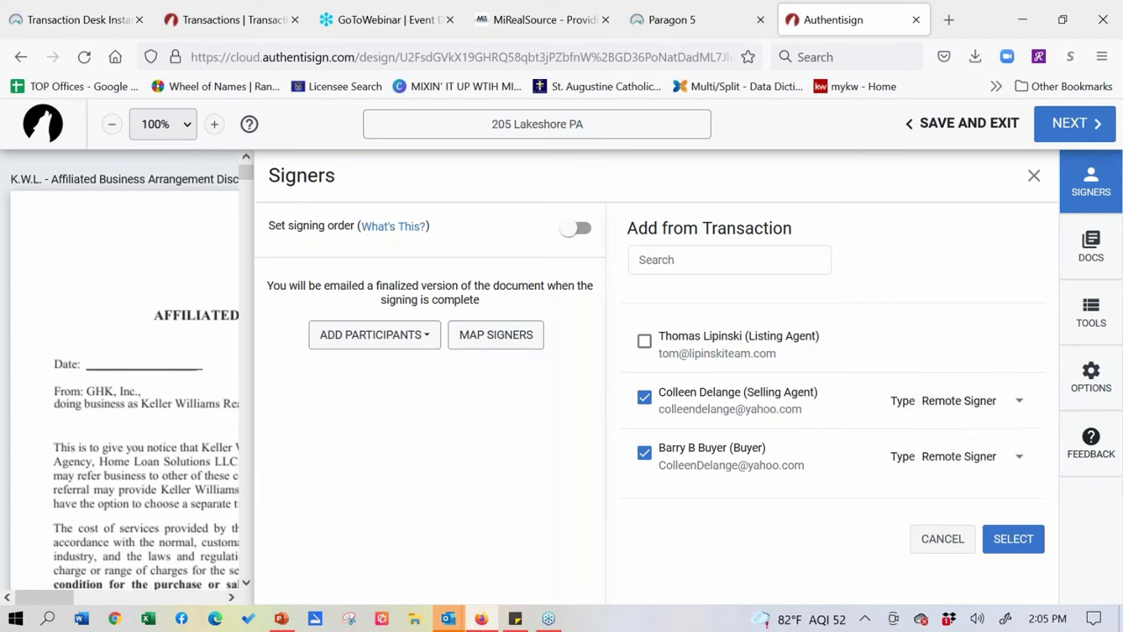
- Turn on the set signing order and add the selling agent and buyer as signers
click(573, 230)
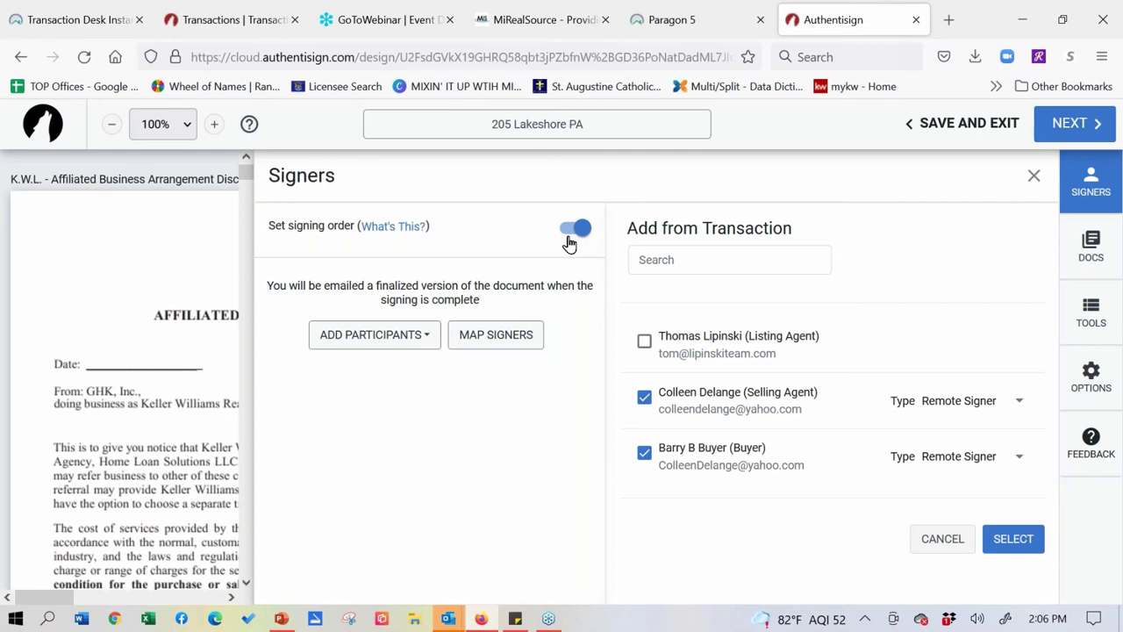
click(1014, 539)
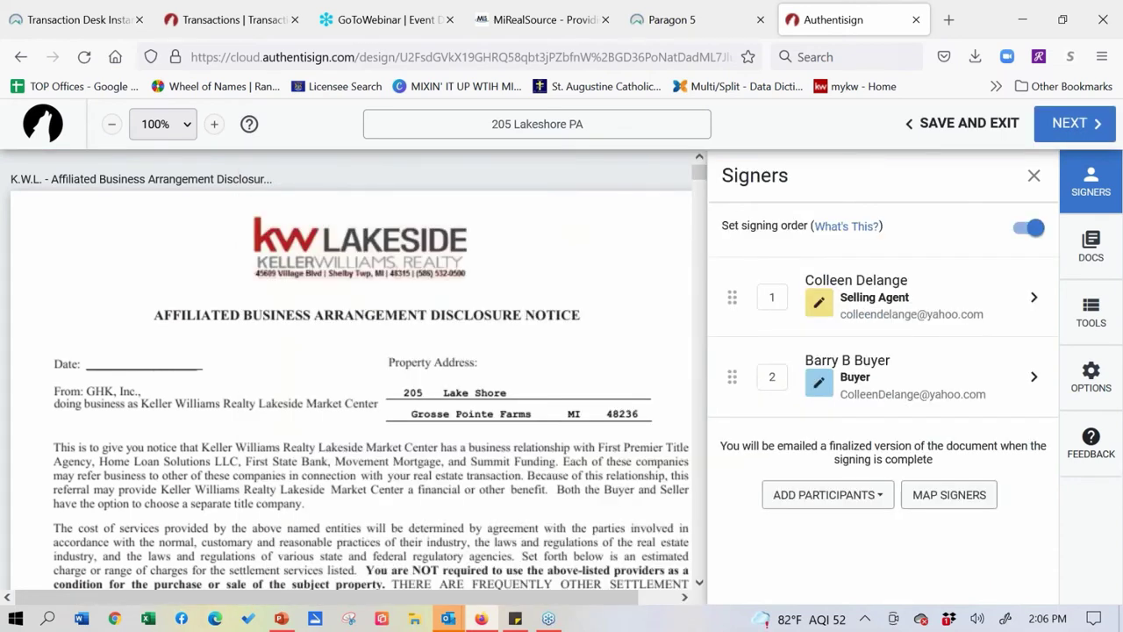
drag(732, 298, 732, 377)
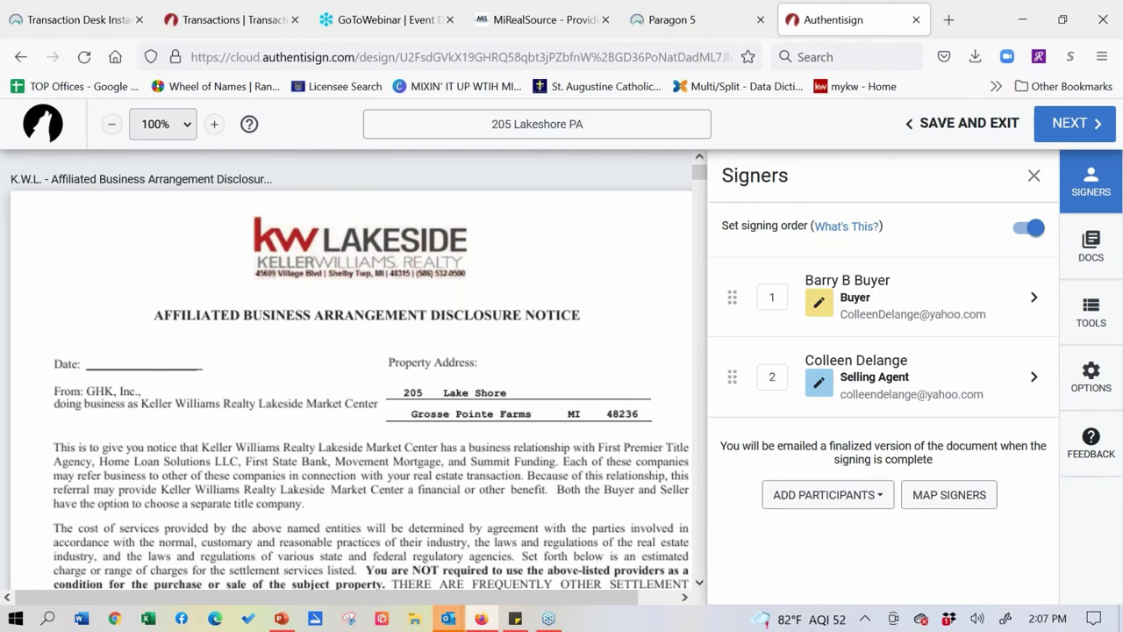
drag(732, 296, 739, 372)
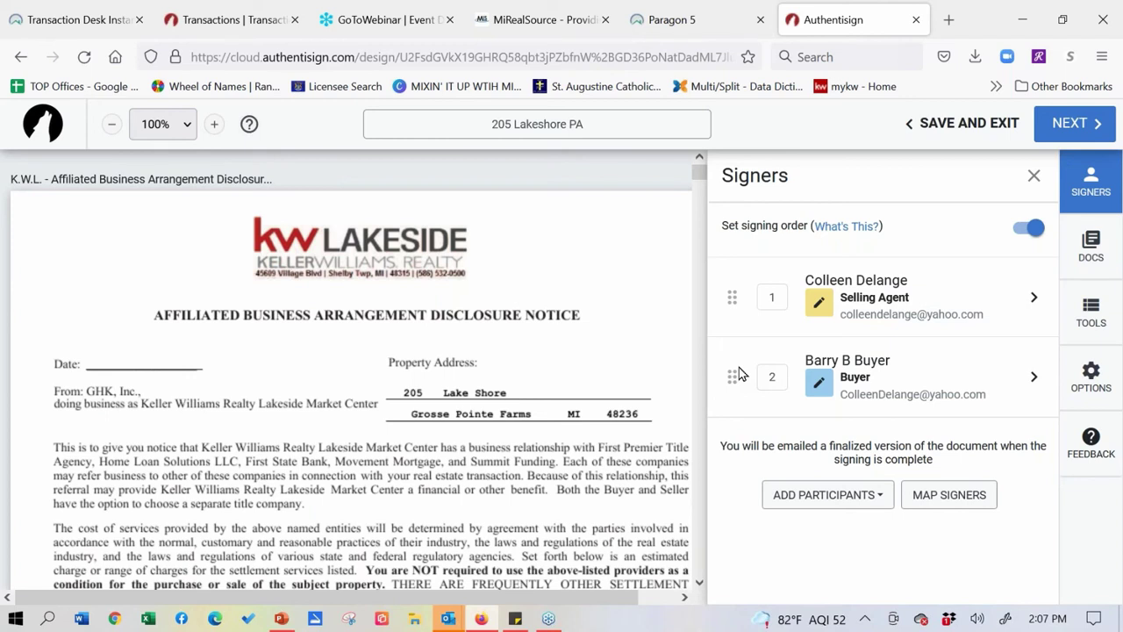
click(1028, 228)
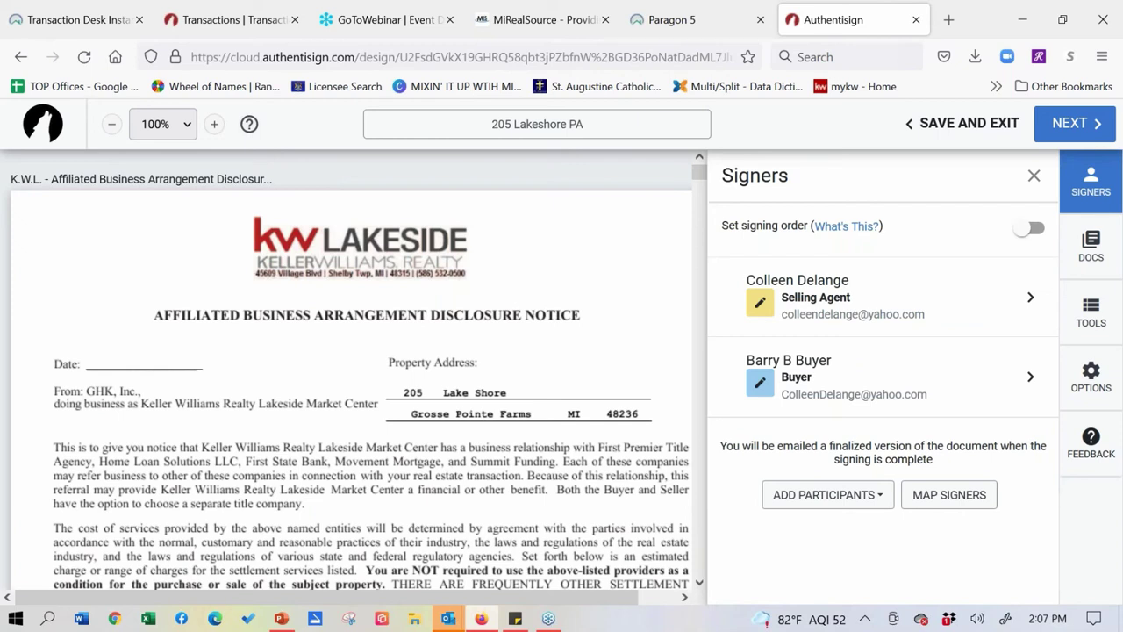
click(1027, 230)
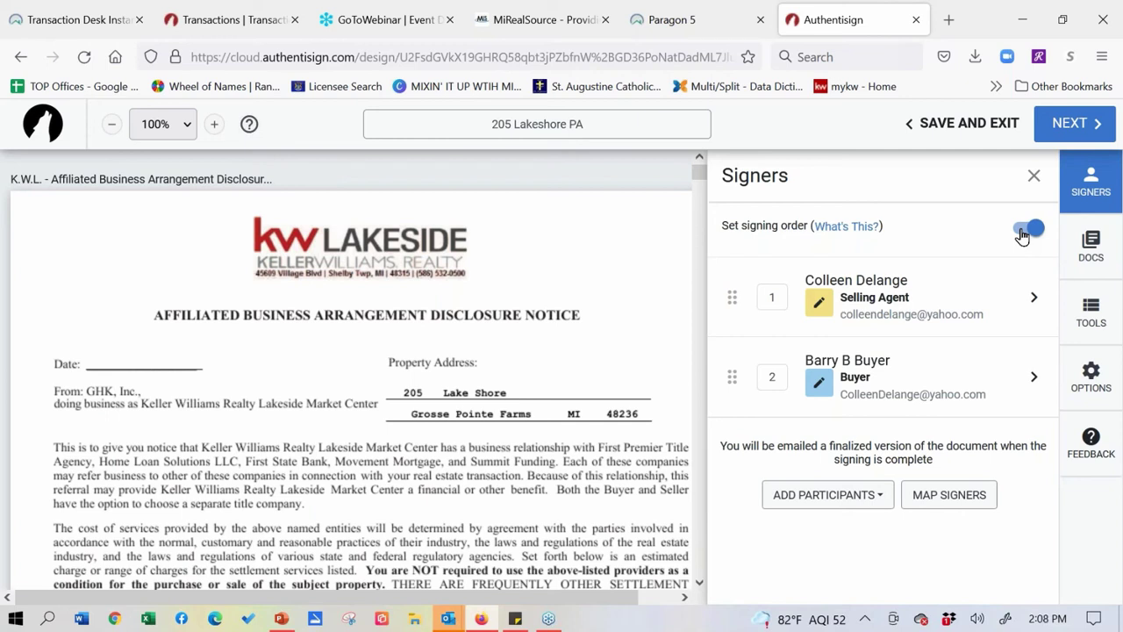
- Show the Documents and Forms list, from Referral Form through Agency
click(846, 499)
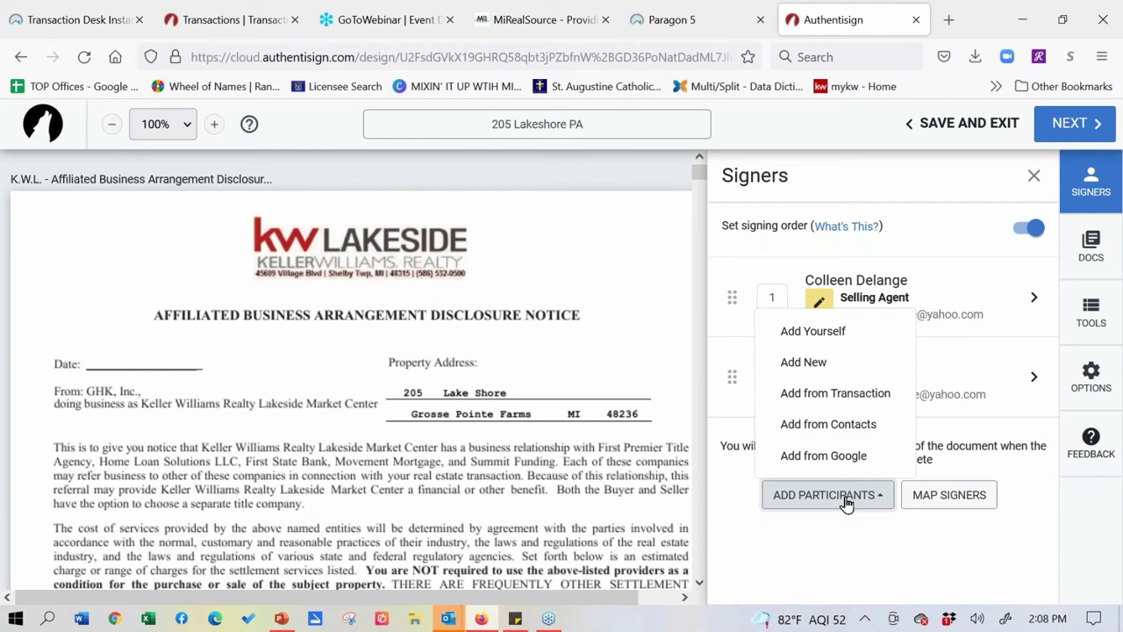
click(1091, 245)
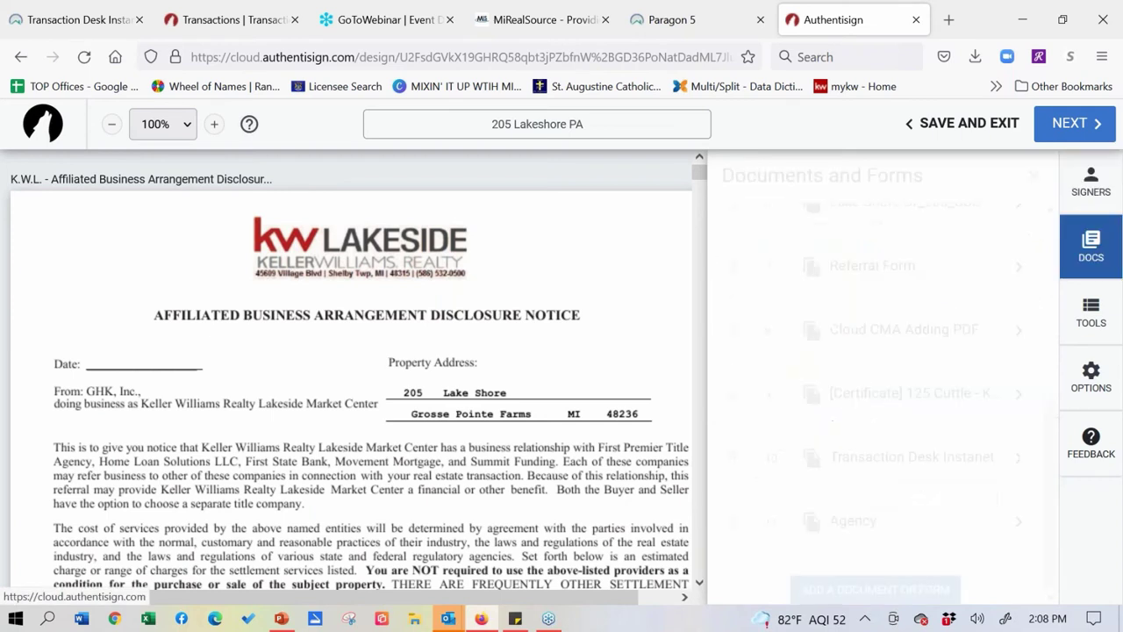
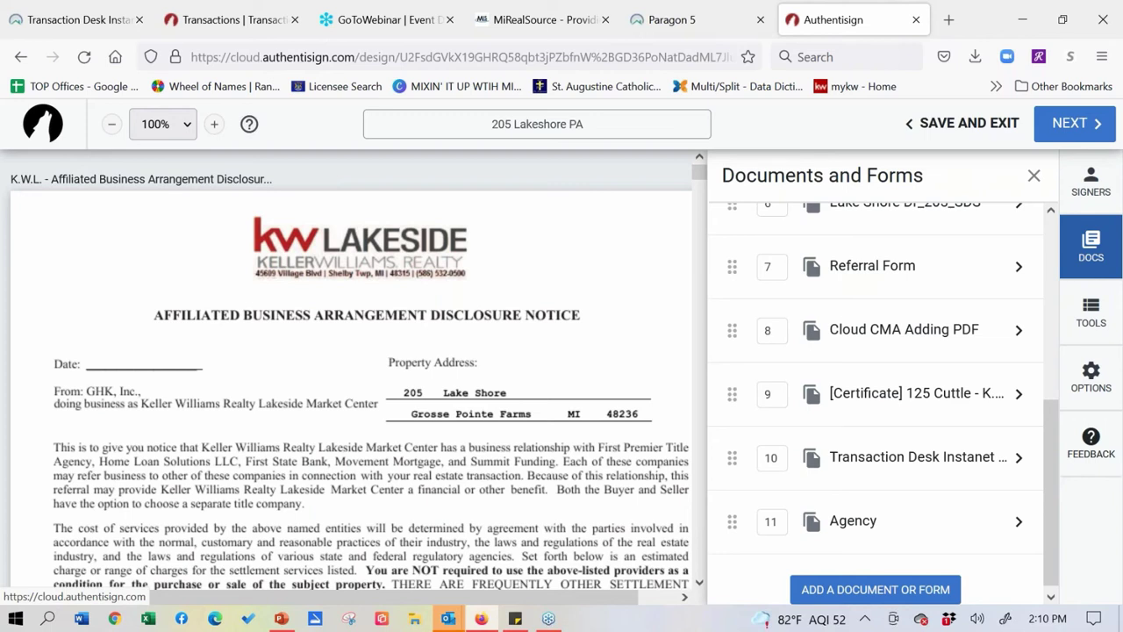
- Drag Cloud CMA Adding PDF above Referral Form so it sits seventh in the package
drag(731, 394, 734, 394)
click(1079, 193)
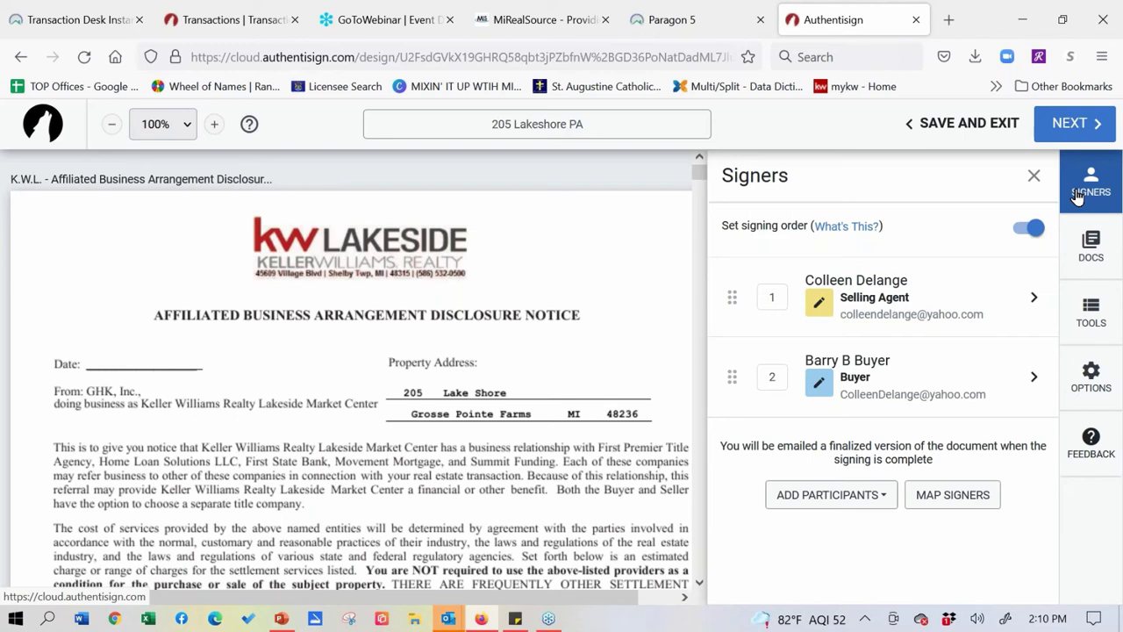
click(1080, 272)
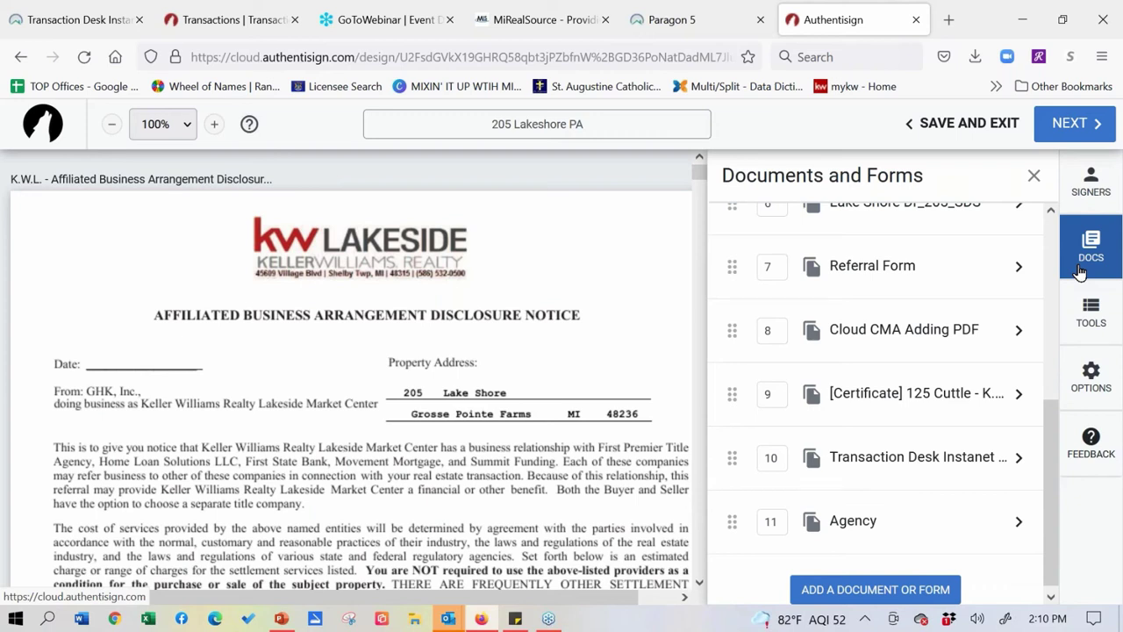
drag(731, 330, 752, 273)
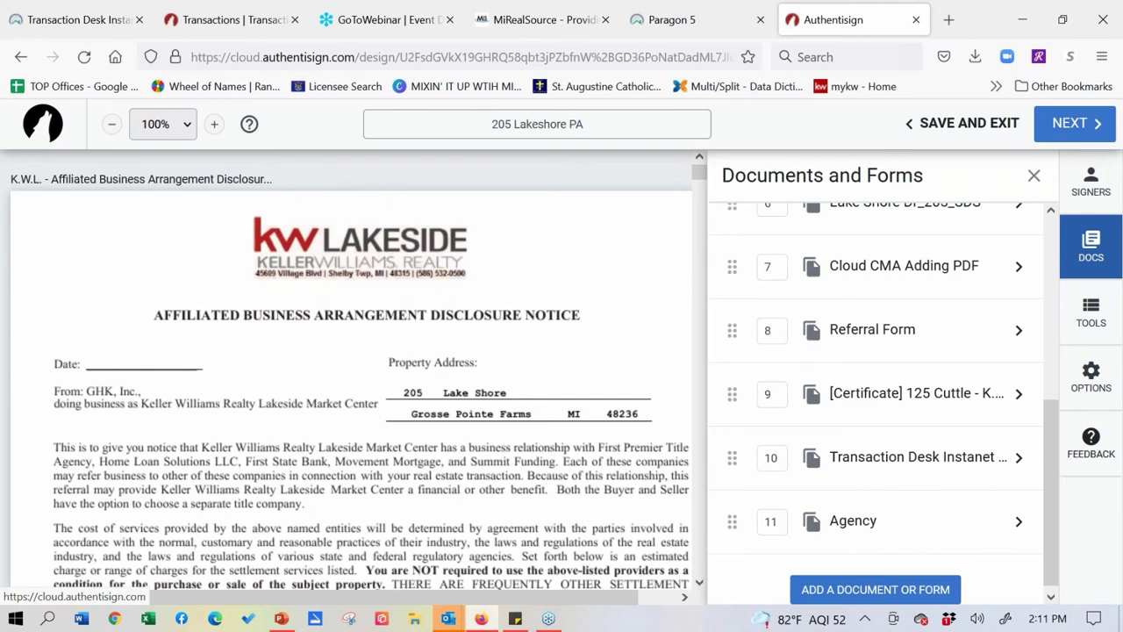
drag(732, 266, 745, 259)
scroll(884, 407, up, 5)
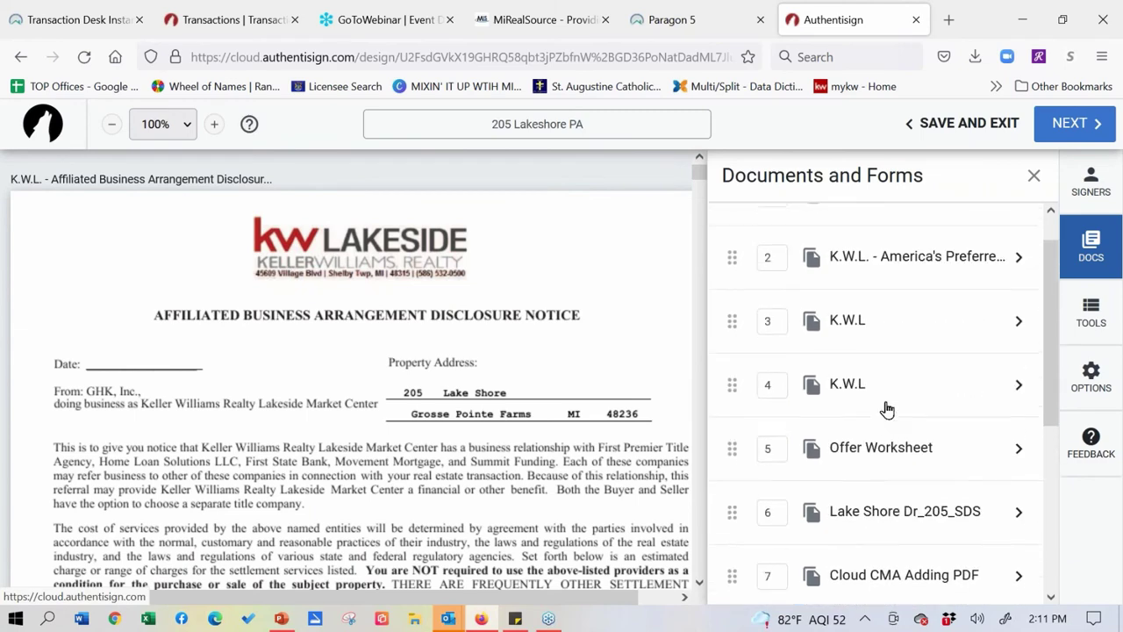
- Review the home warranty agreement's document settings and try reordering its page
click(1018, 267)
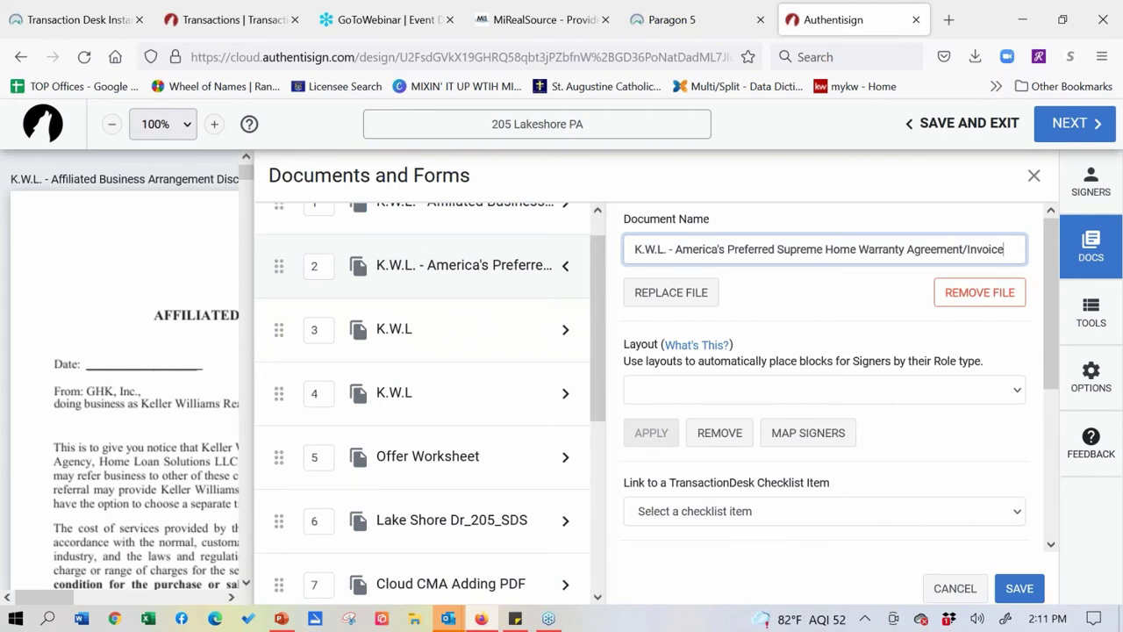
scroll(986, 364, down, 3)
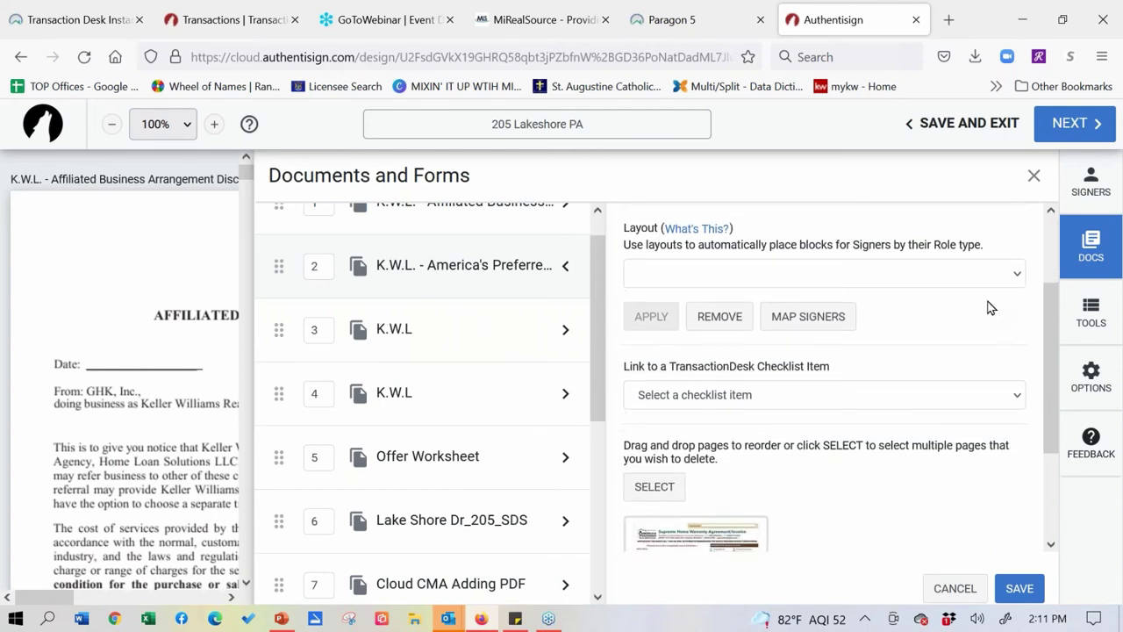
scroll(988, 266, down, 1)
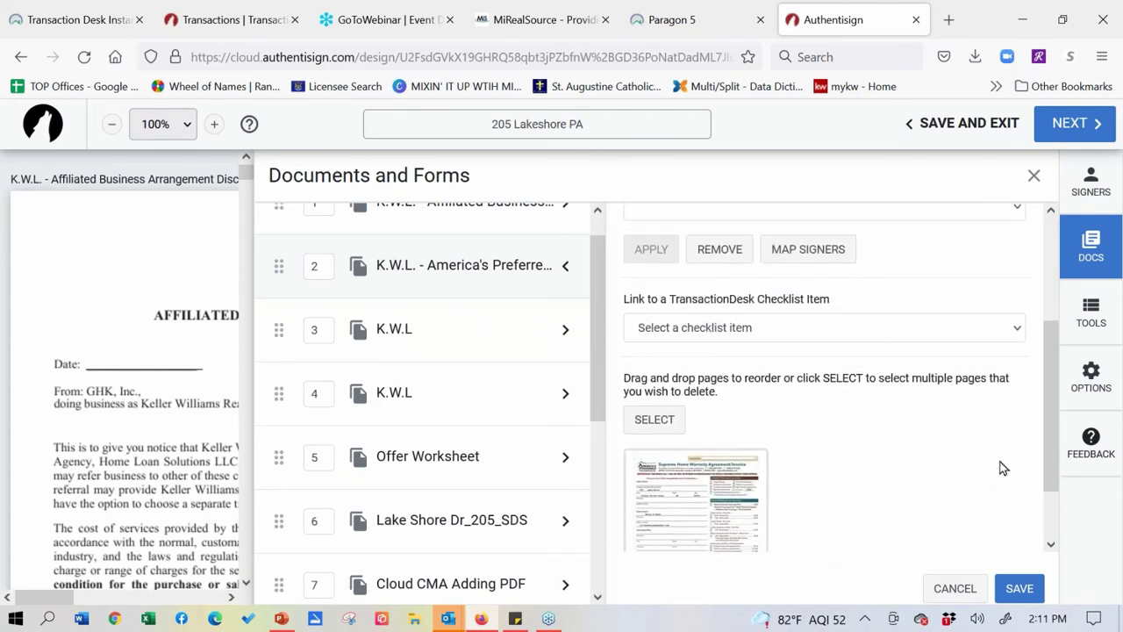
scroll(1018, 417, down, 2)
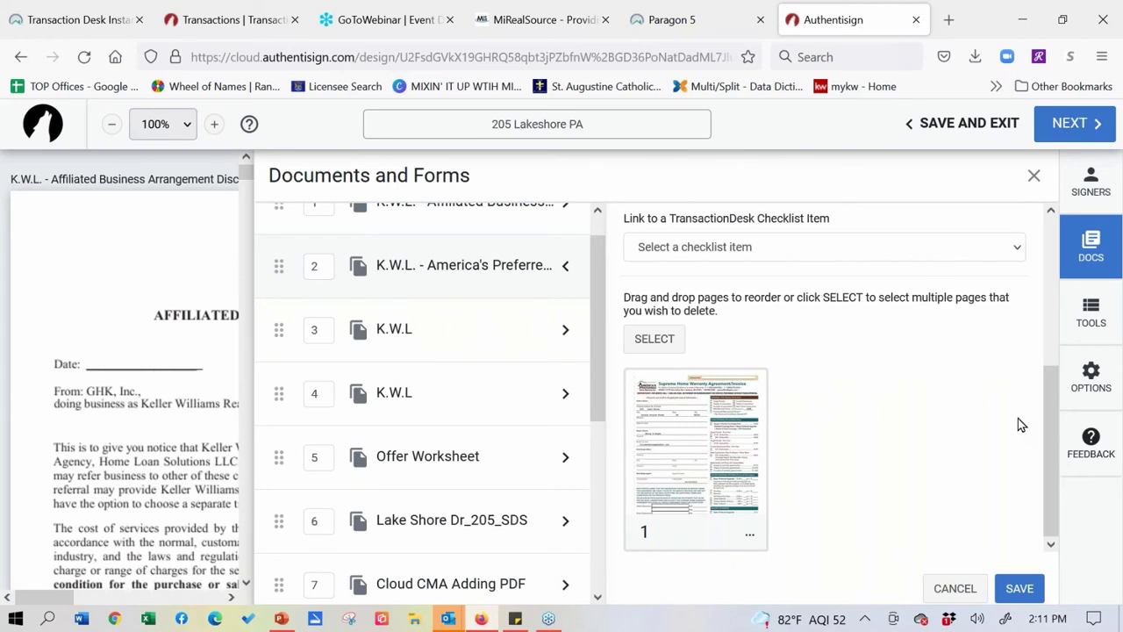
scroll(928, 518, up, 1)
scroll(929, 500, down, 1)
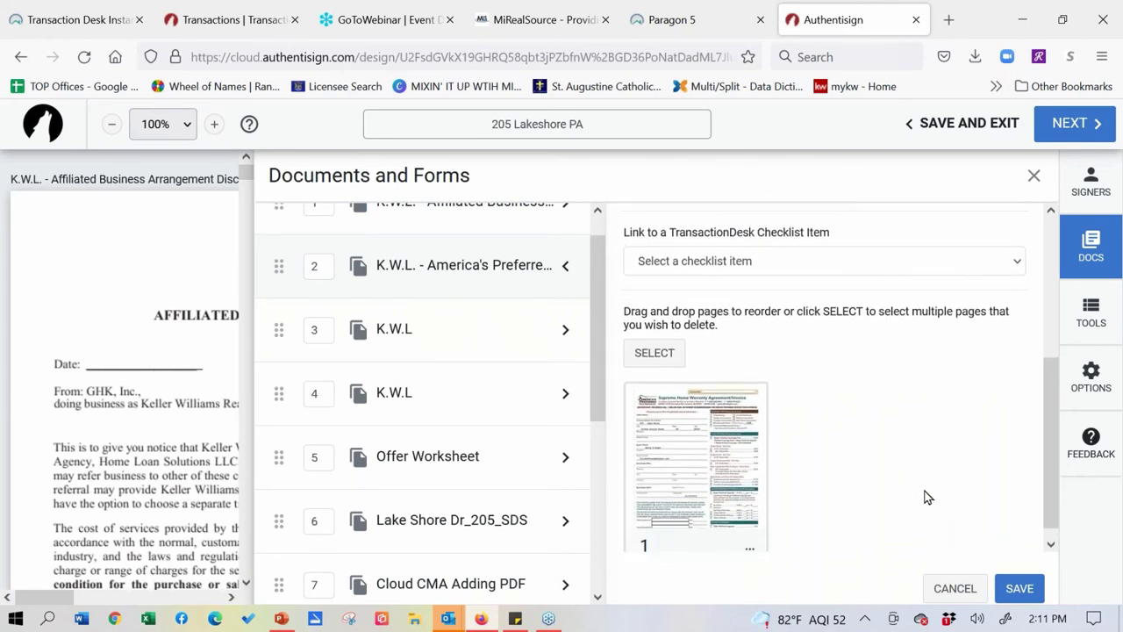
scroll(925, 488, up, 2)
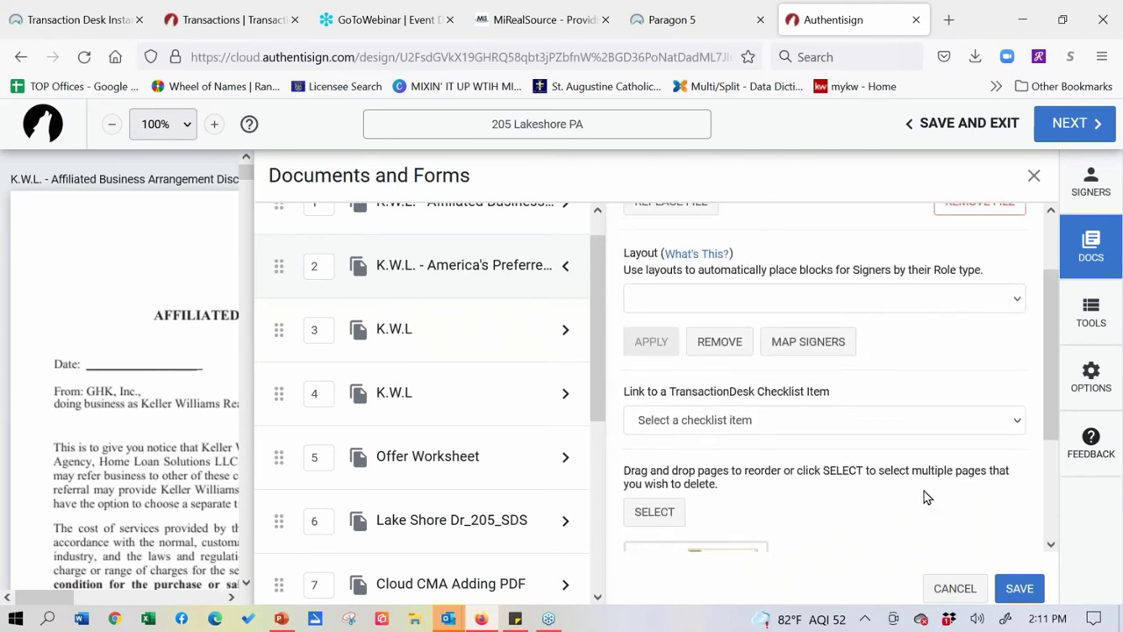
scroll(935, 484, down, 2)
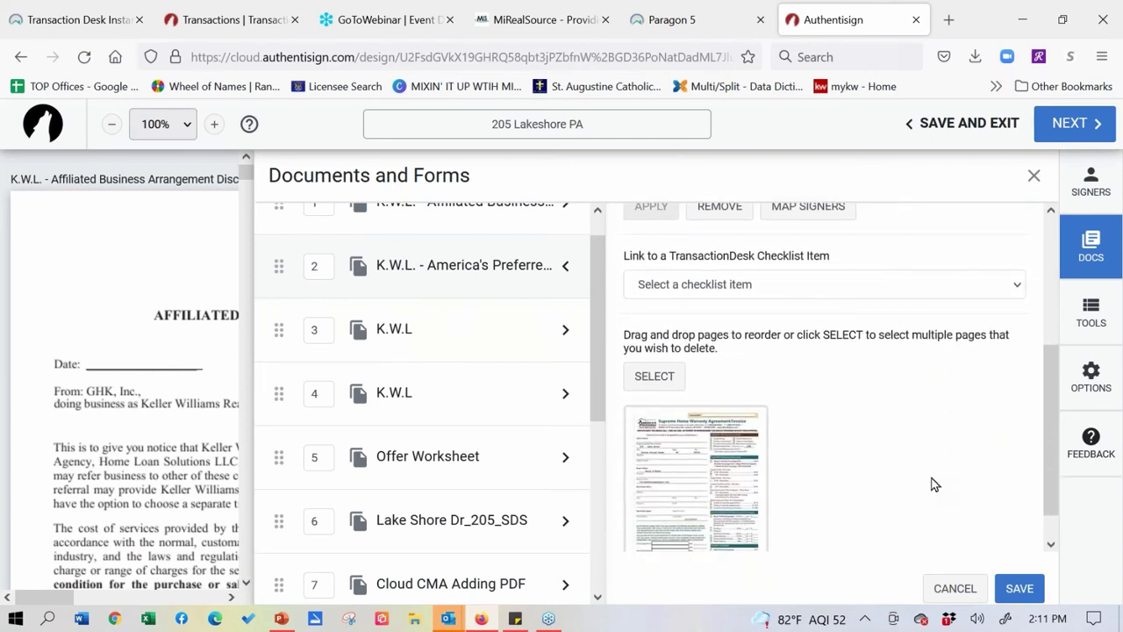
scroll(422, 395, up, 1)
scroll(491, 421, down, 5)
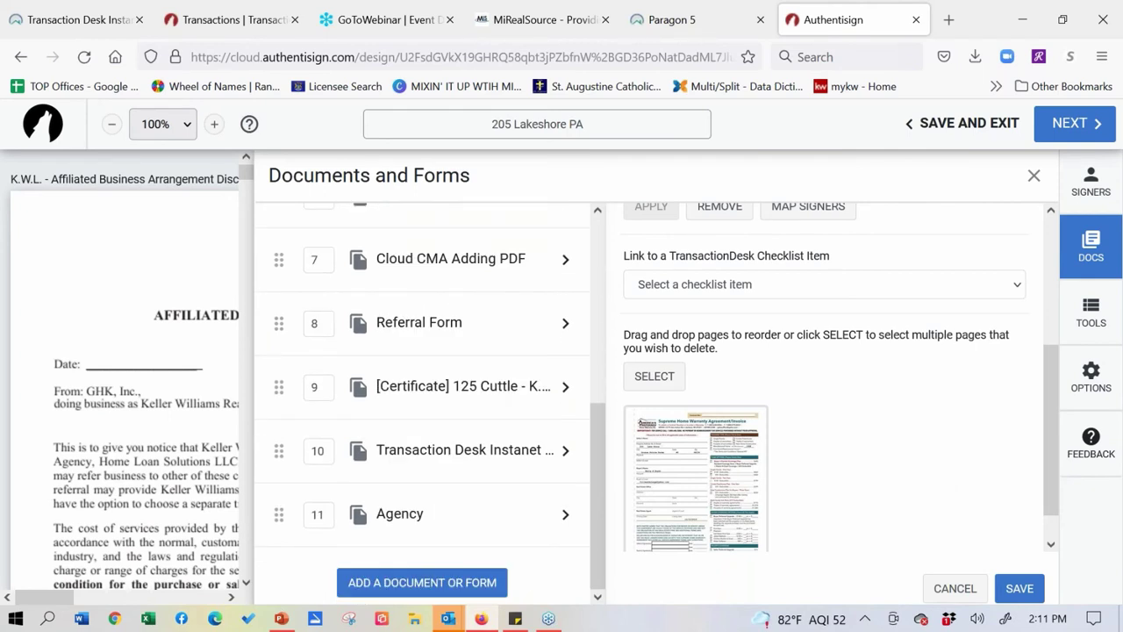
scroll(476, 514, up, 2)
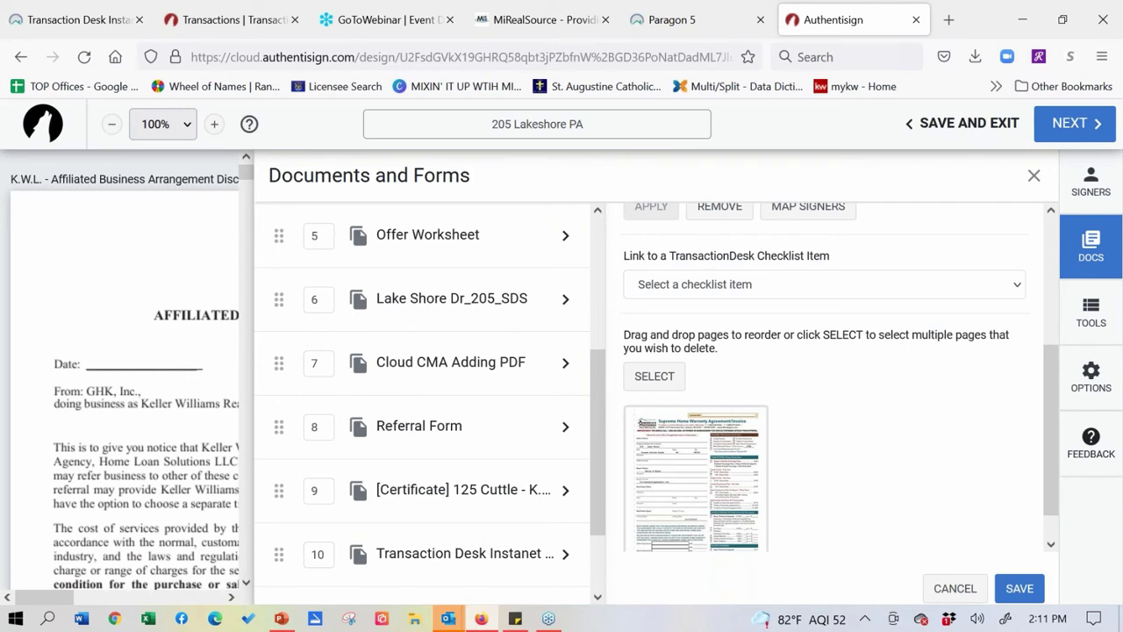
drag(739, 449, 742, 492)
click(484, 245)
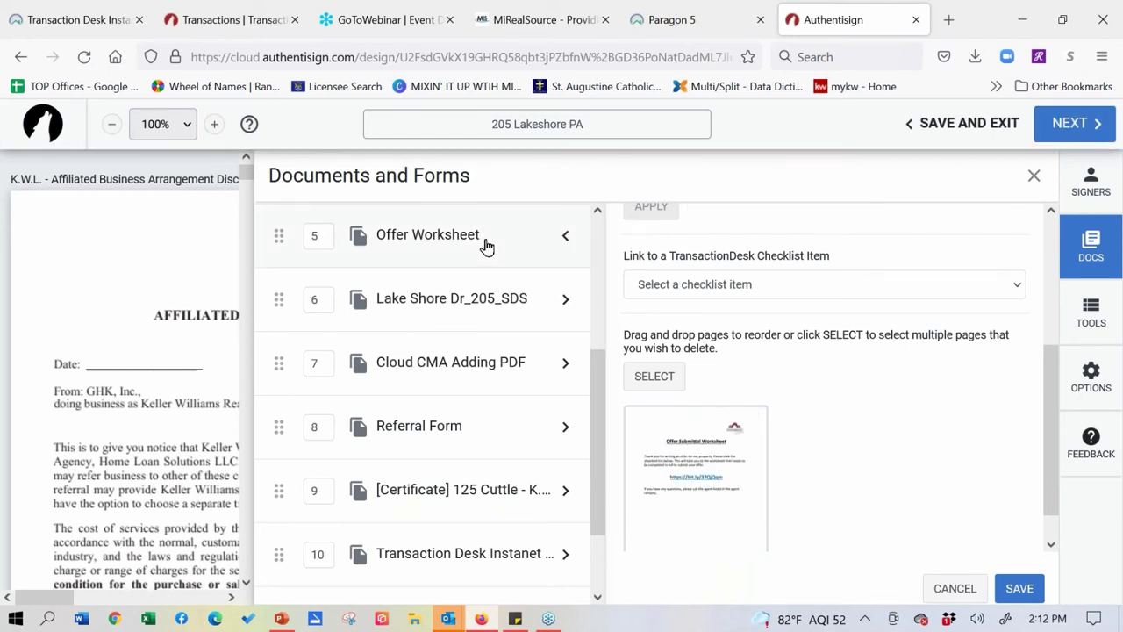
scroll(962, 448, down, 1)
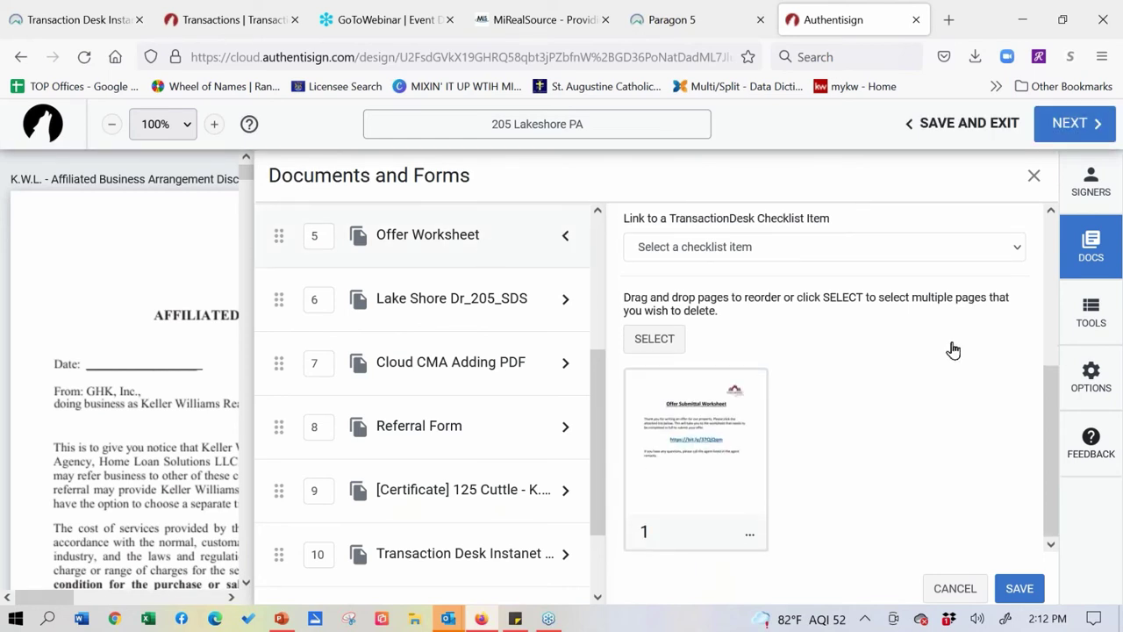
click(751, 546)
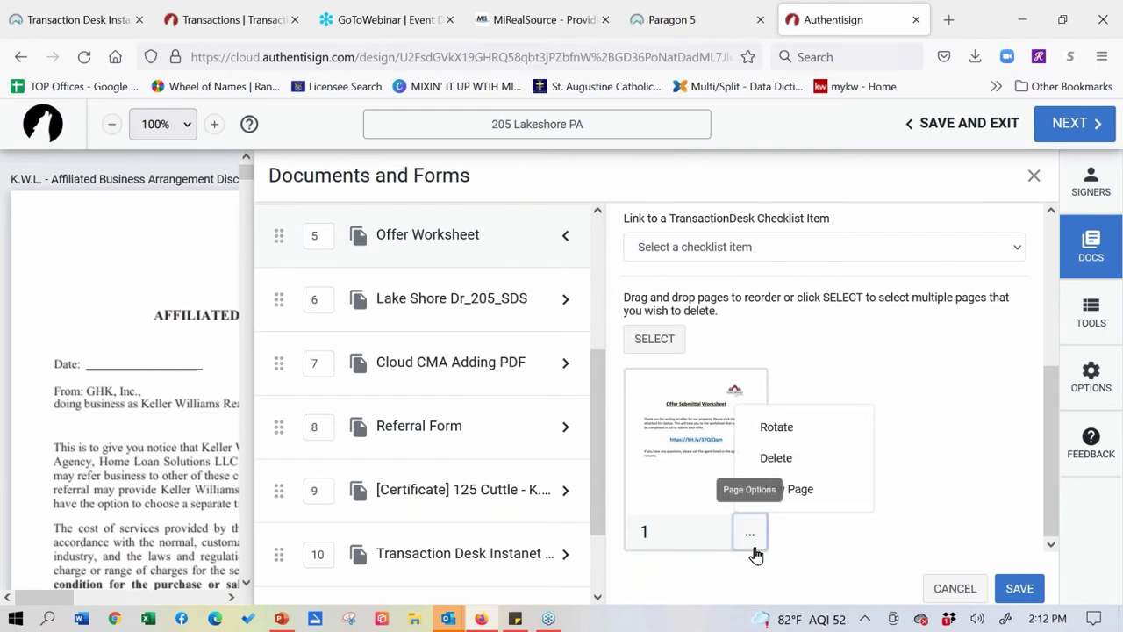
click(922, 403)
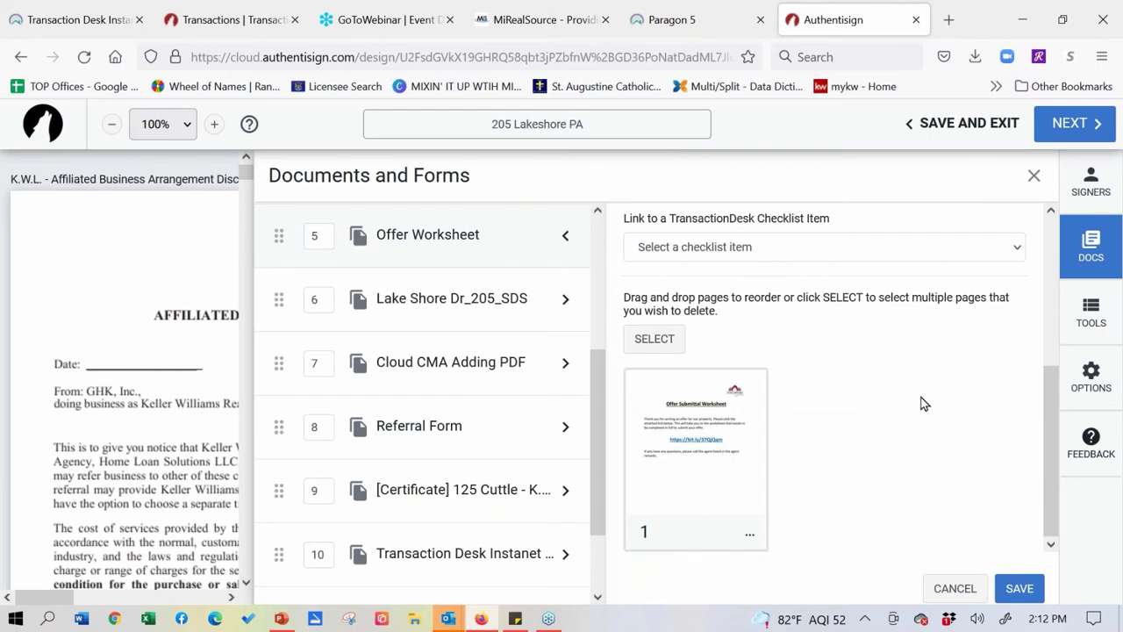
click(752, 548)
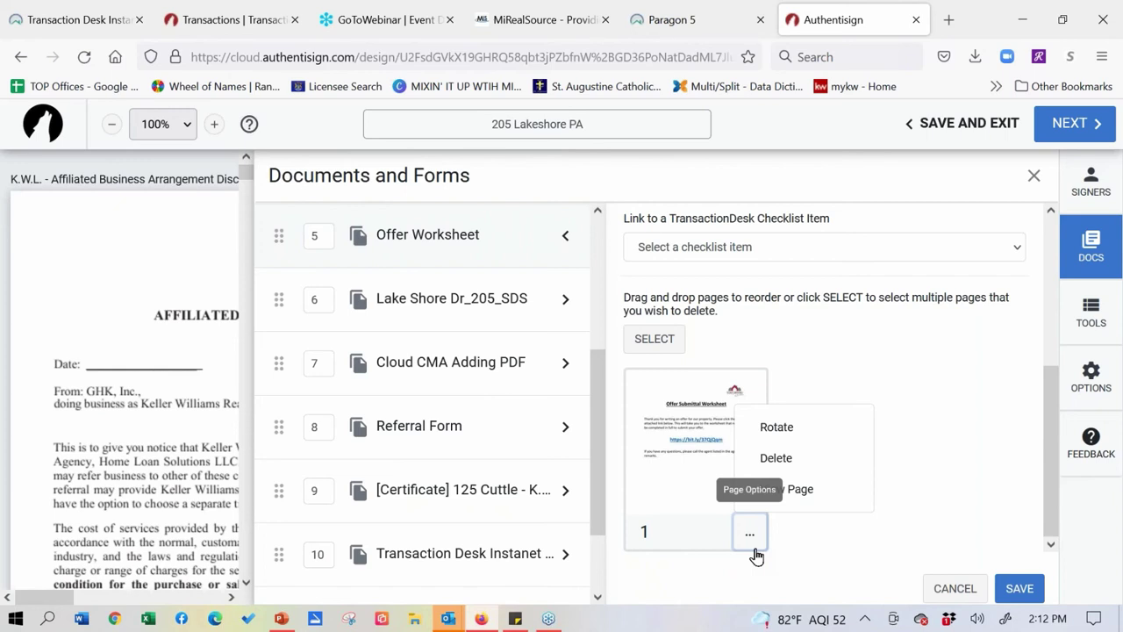
click(564, 300)
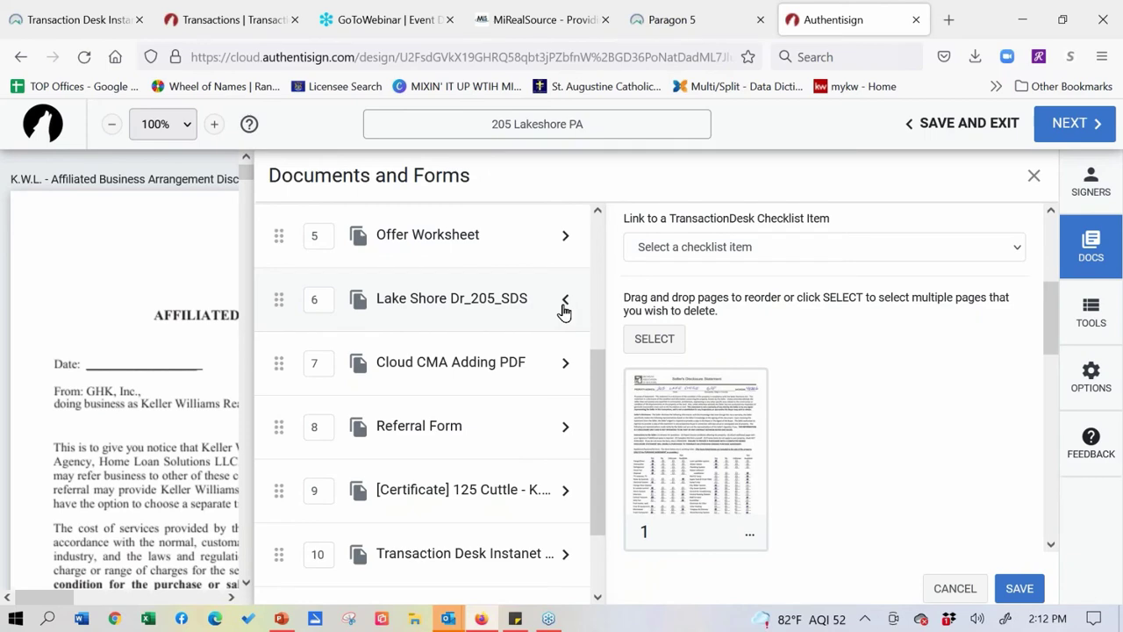
scroll(920, 406, down, 3)
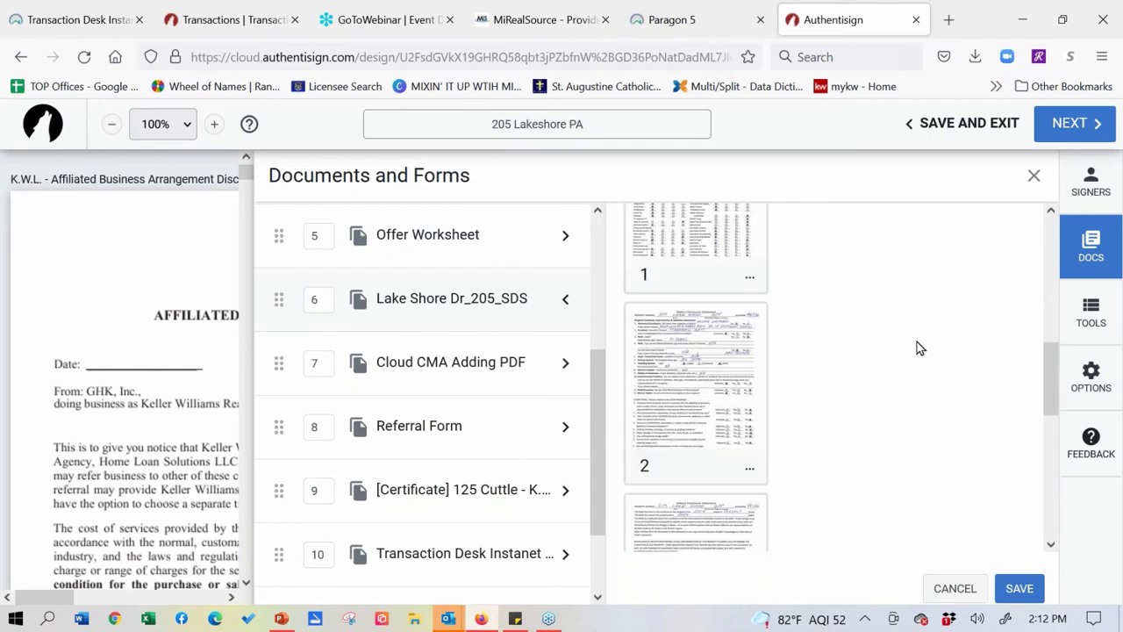
scroll(936, 389, down, 8)
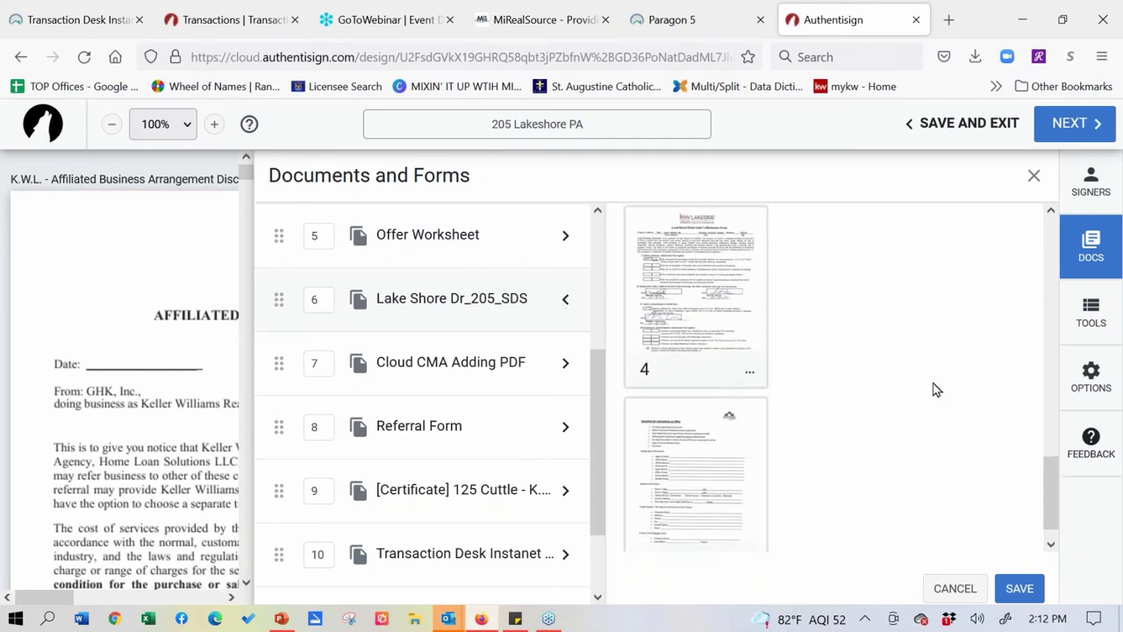
scroll(936, 389, down, 1)
scroll(908, 439, down, 2)
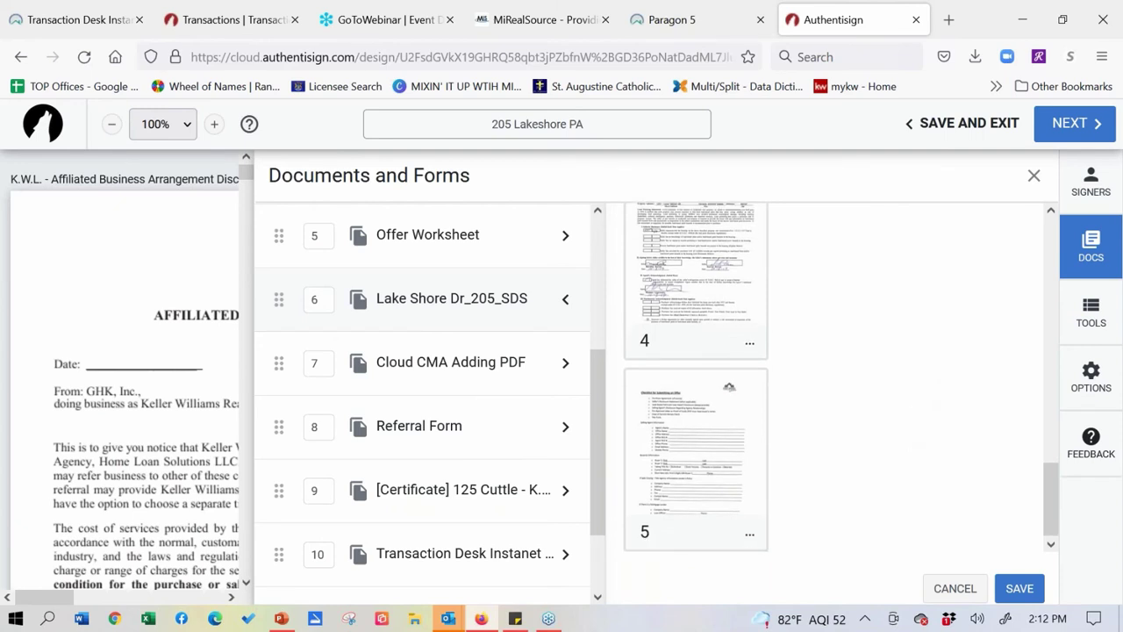
click(750, 542)
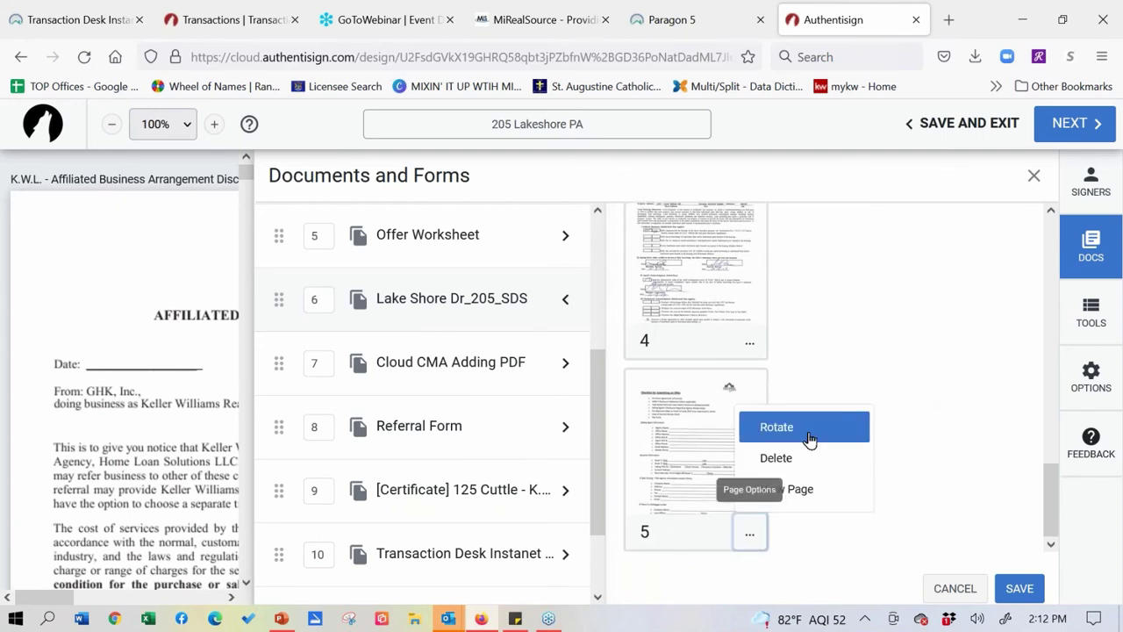
click(800, 430)
click(752, 541)
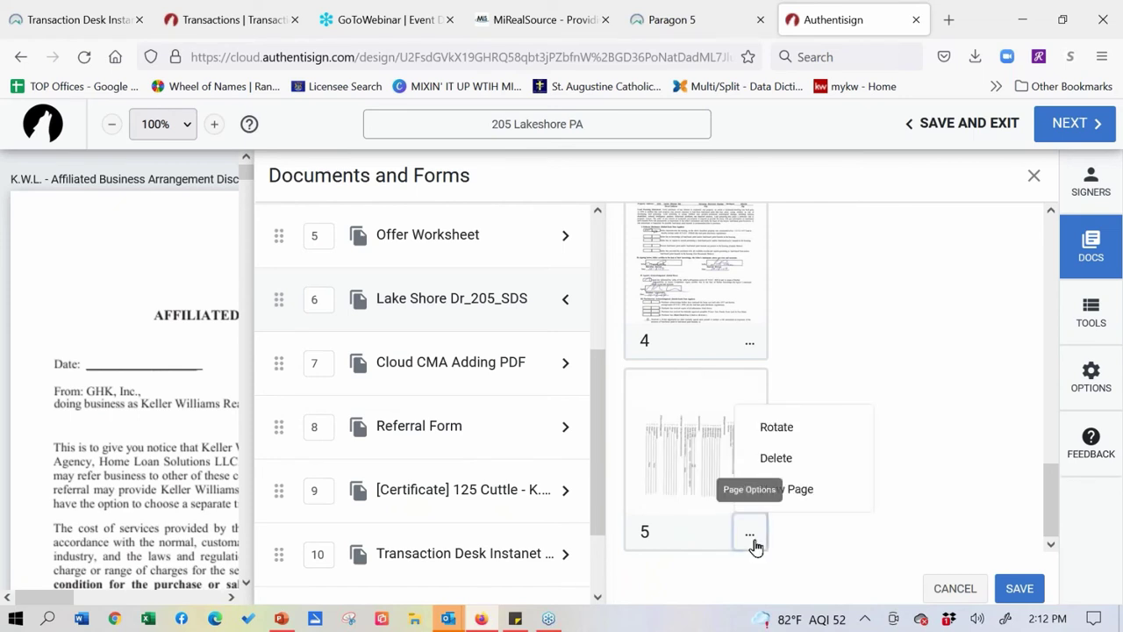
click(776, 428)
click(750, 541)
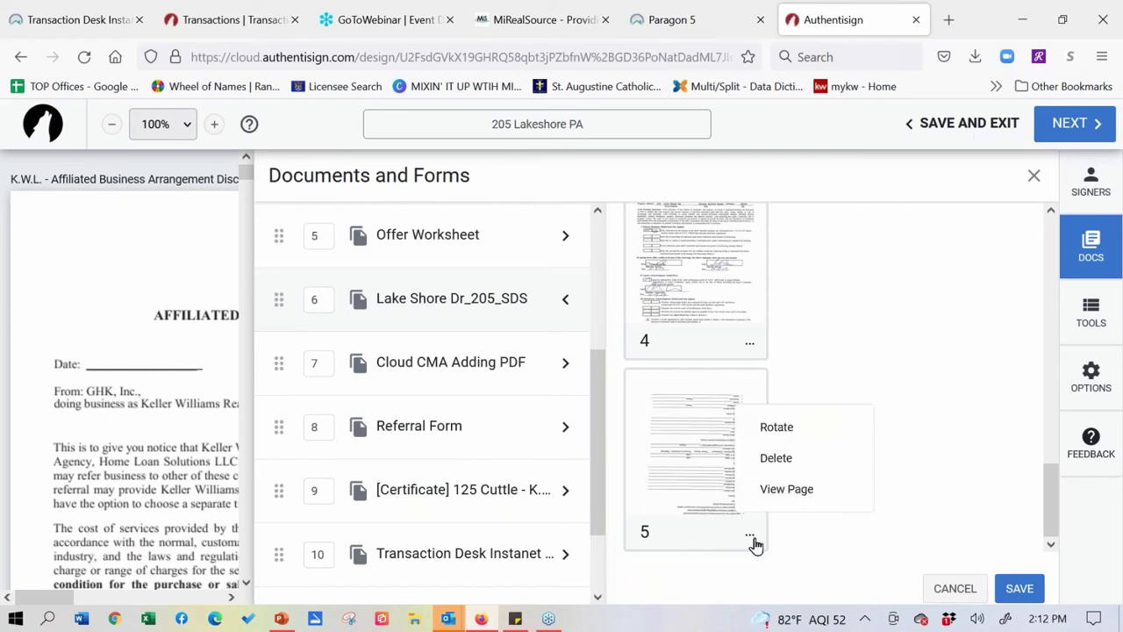
click(810, 430)
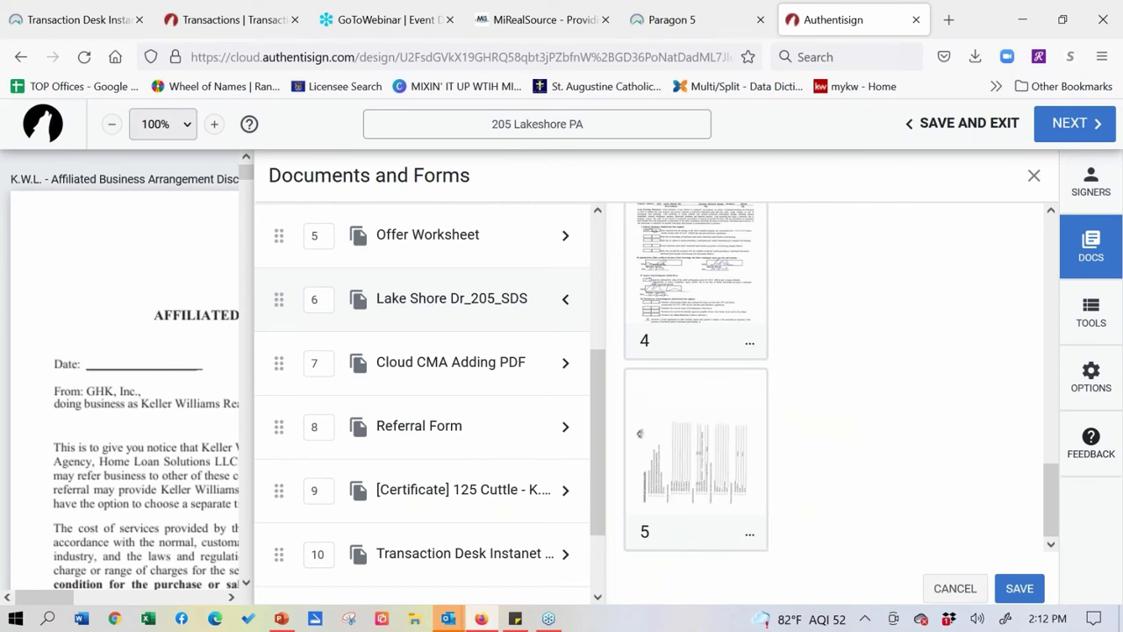
click(752, 542)
click(807, 430)
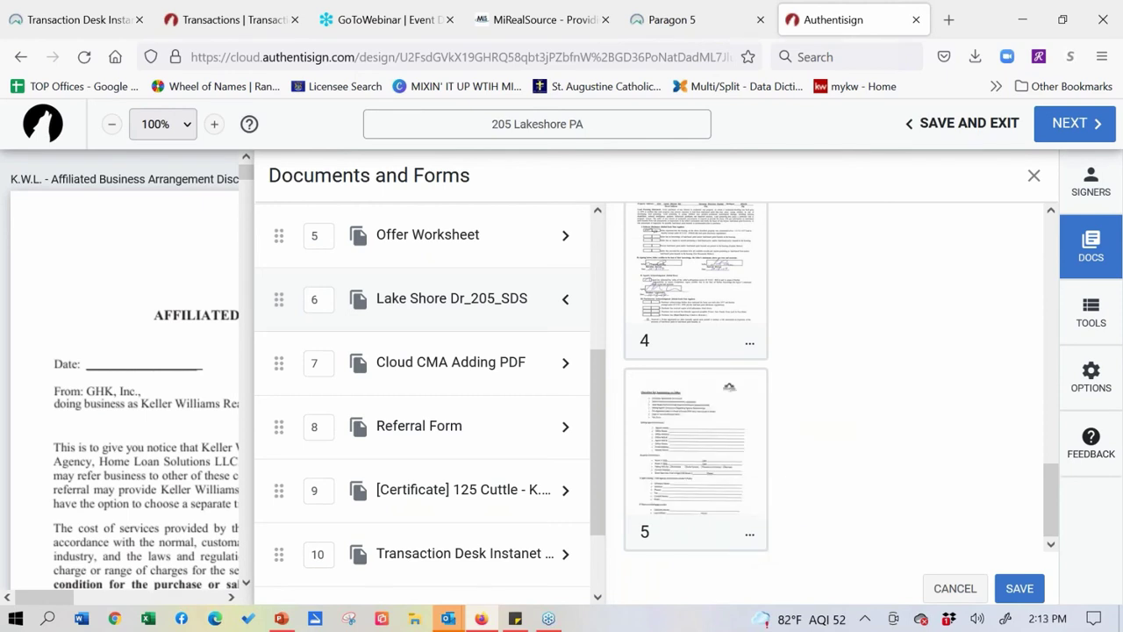
click(762, 548)
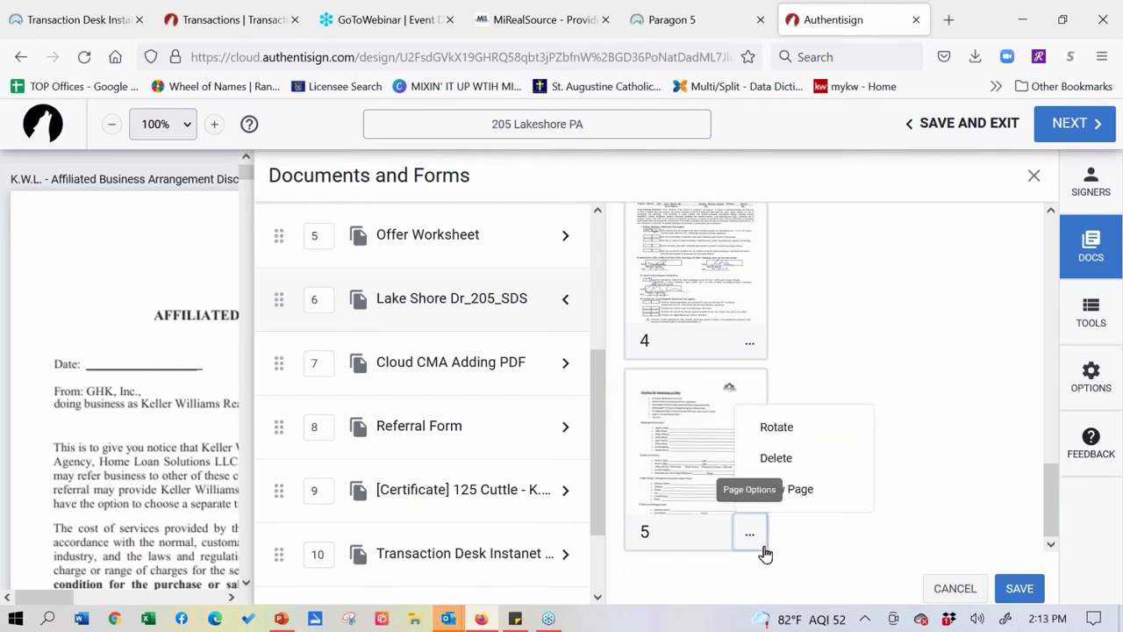
click(776, 458)
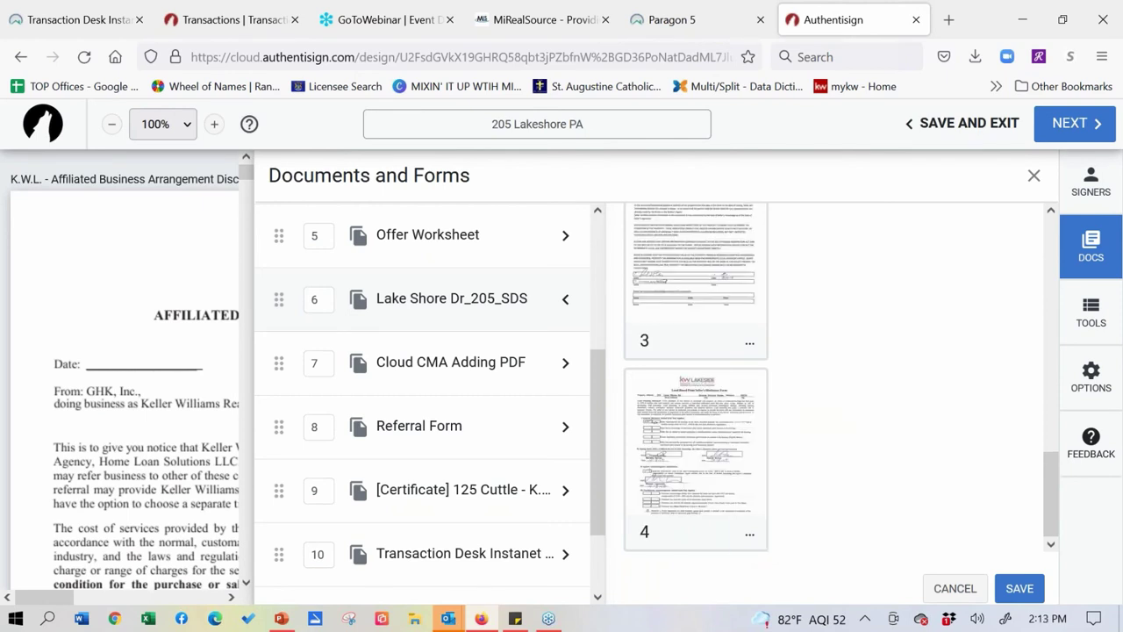
click(755, 549)
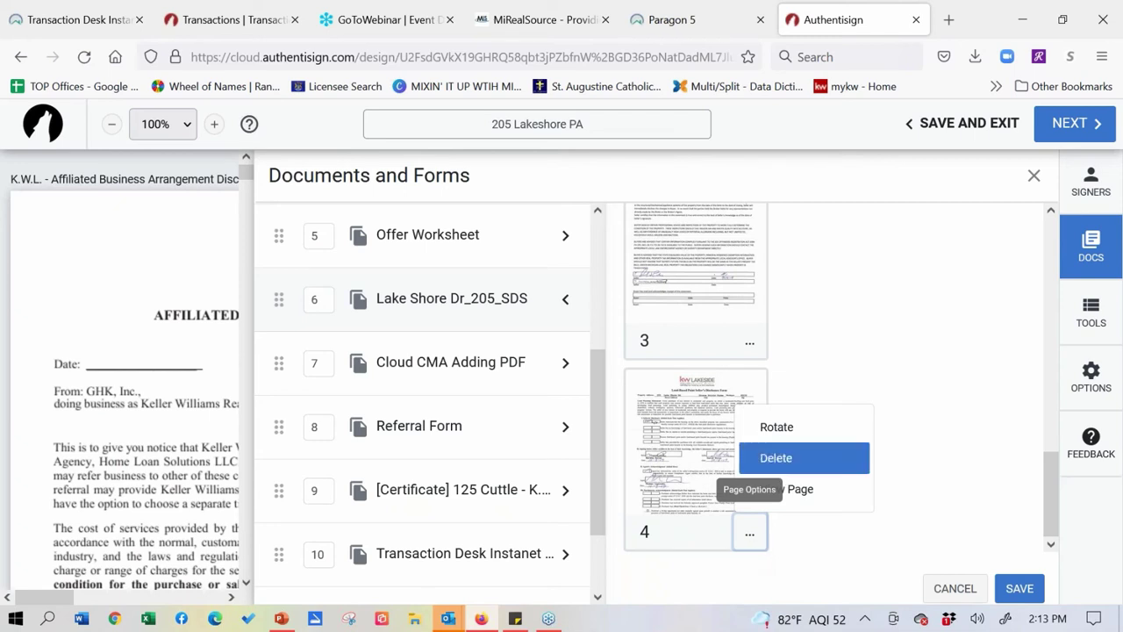
click(775, 458)
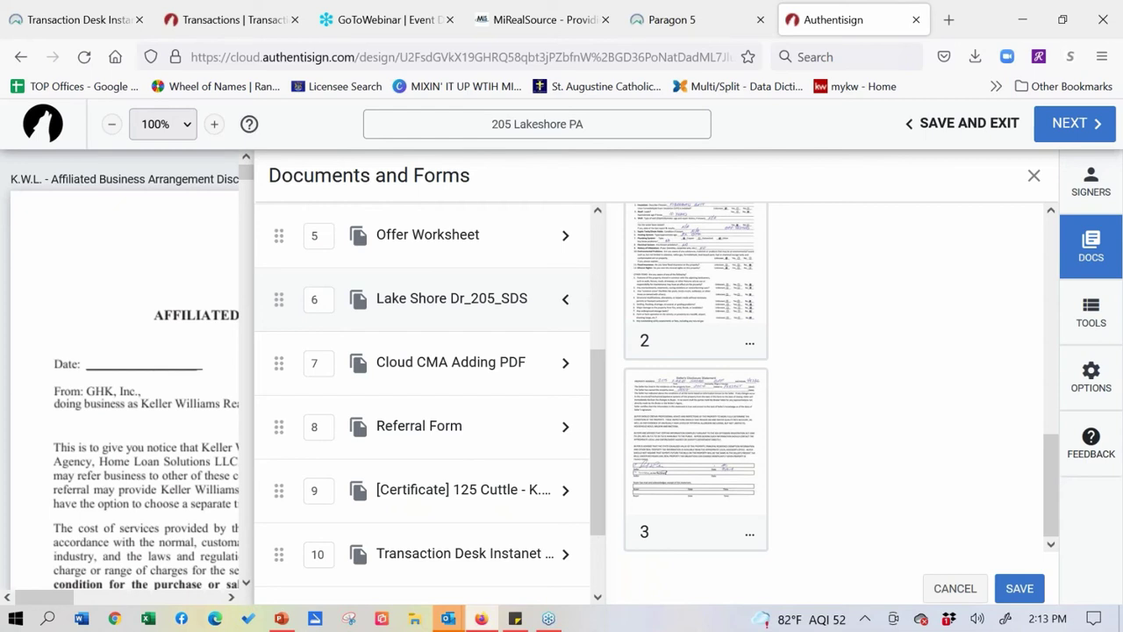
click(753, 351)
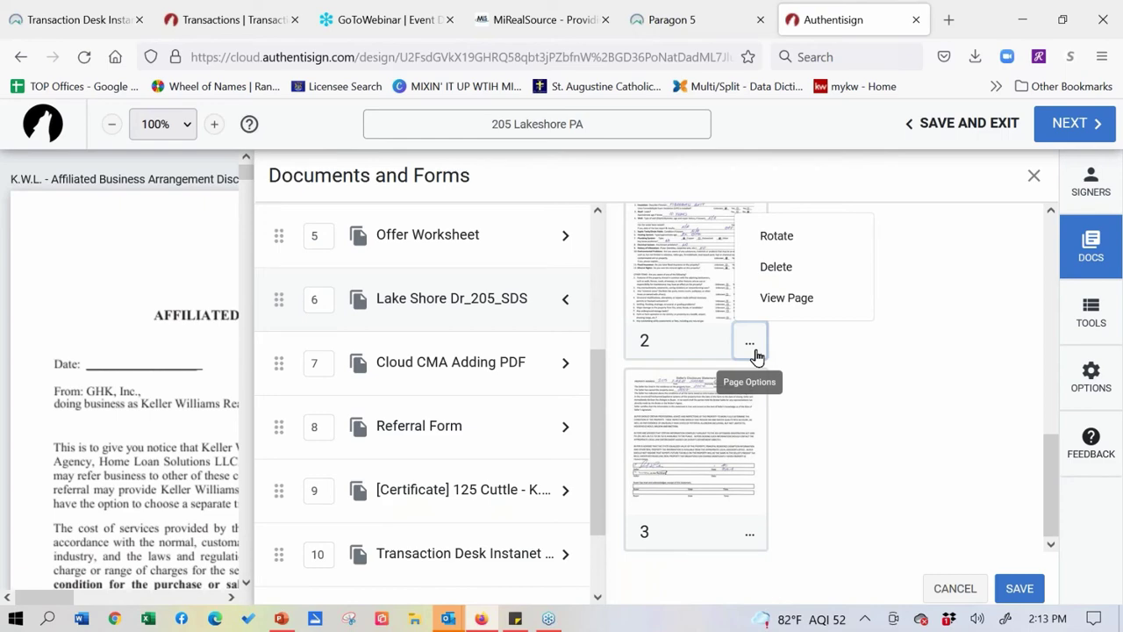
- Place the selling agent's signature and initials on the first Buyer/Seller Signature line
click(1075, 342)
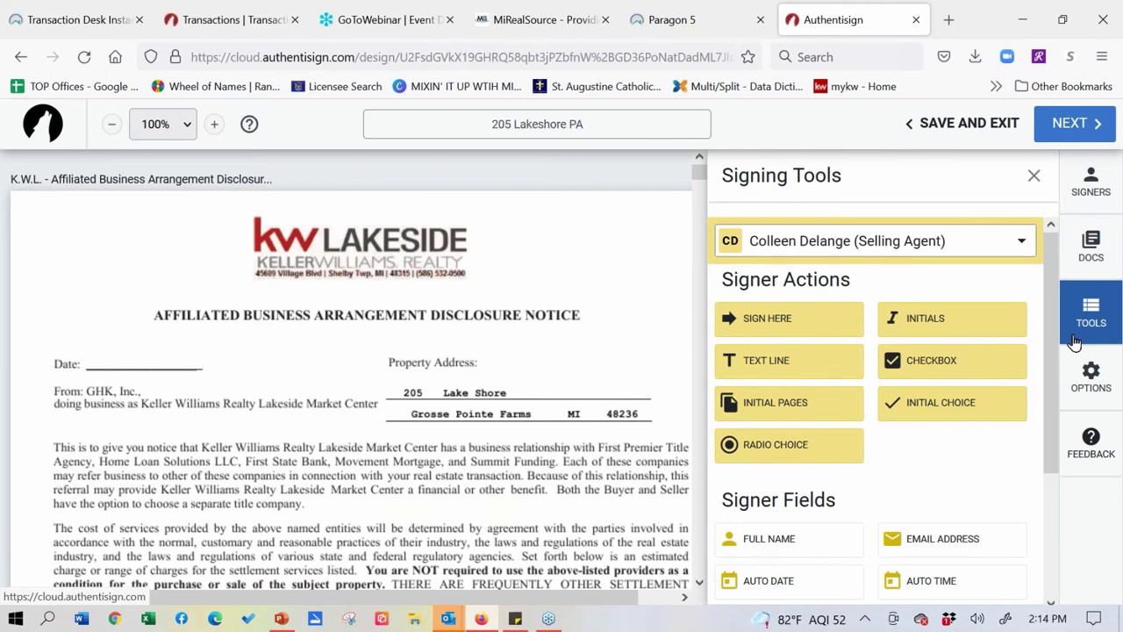
scroll(553, 455, down, 8)
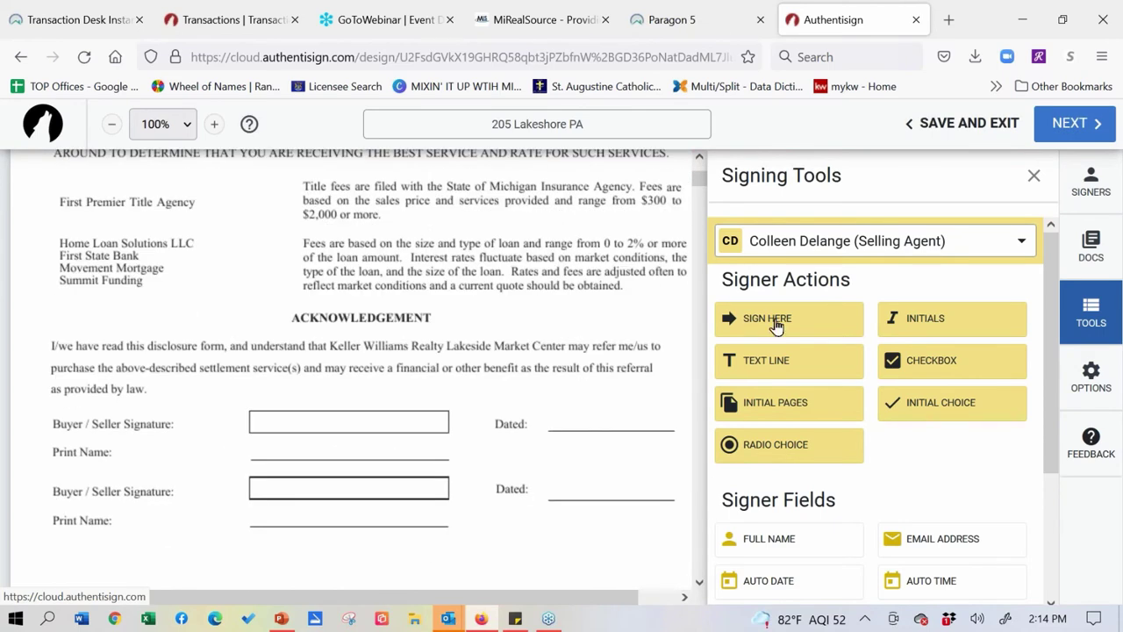
mouse_move(780, 321)
mouse_down()
mouse_move(750, 353)
mouse_move(261, 421)
mouse_up()
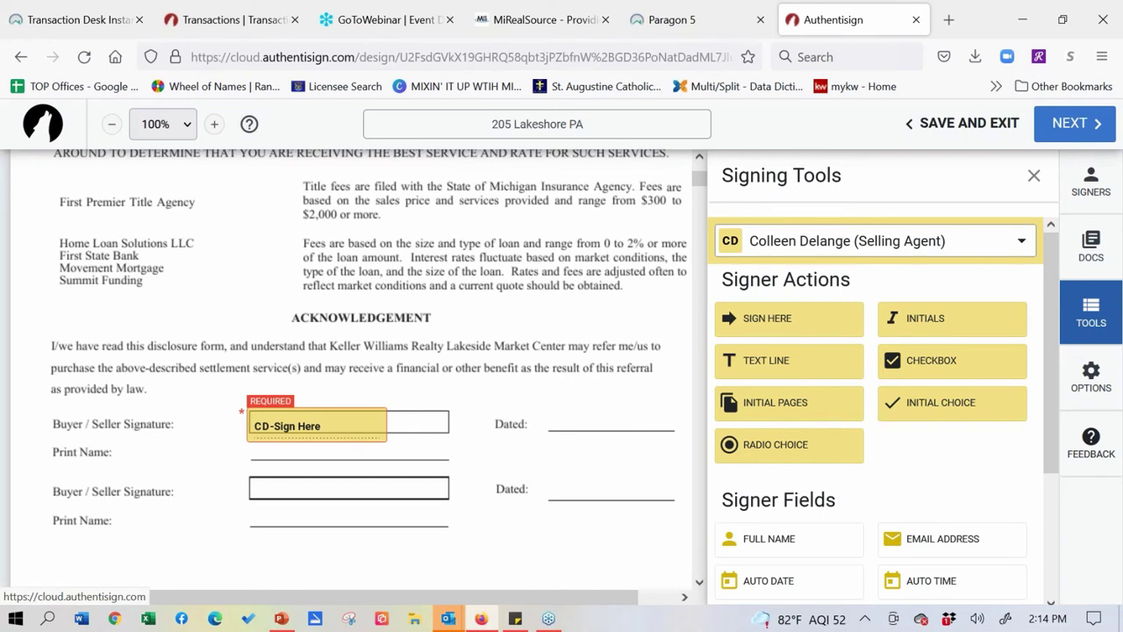
mouse_move(903, 332)
mouse_down()
mouse_move(810, 338)
mouse_move(617, 408)
mouse_move(560, 410)
mouse_move(365, 463)
mouse_move(452, 415)
mouse_up()
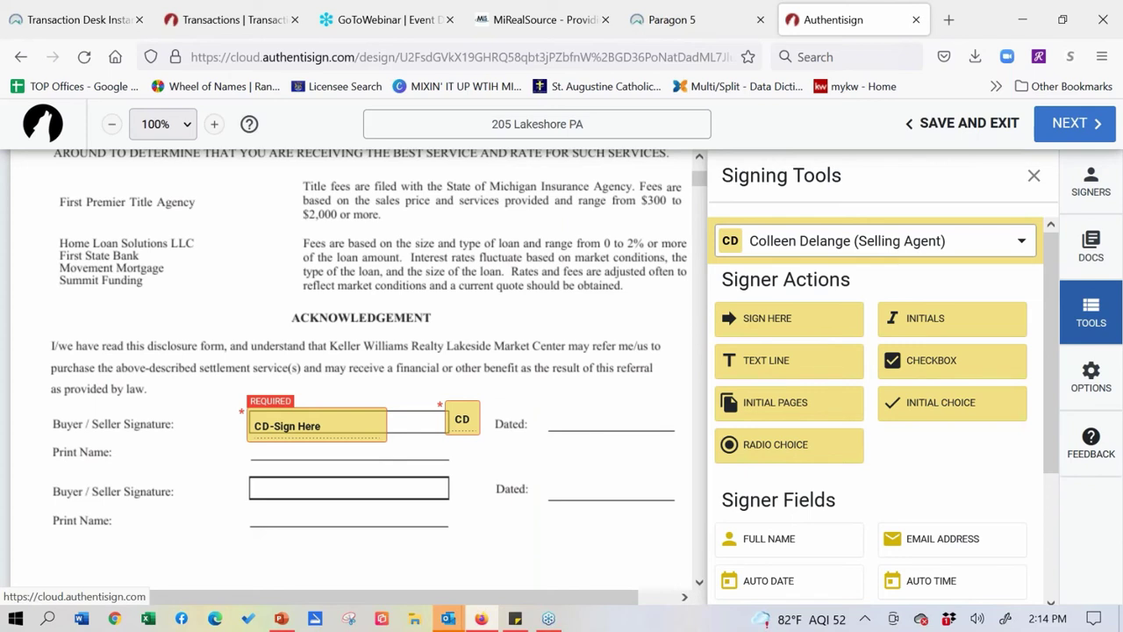
- Review the first signature's settings and add another agent signature at the second Dated line
click(292, 423)
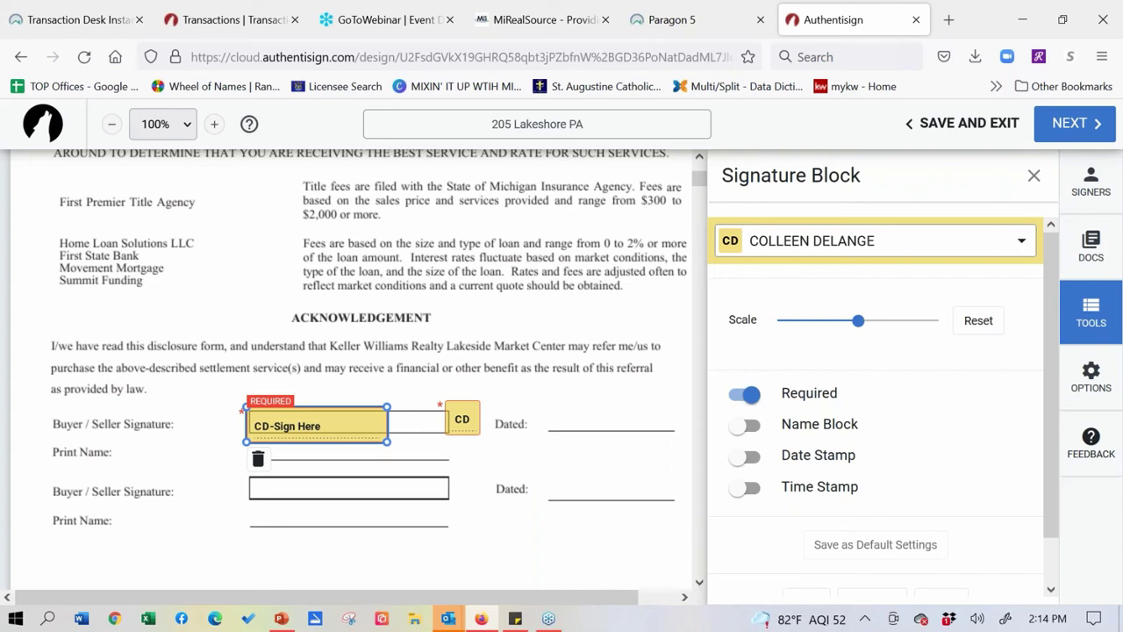
click(1035, 178)
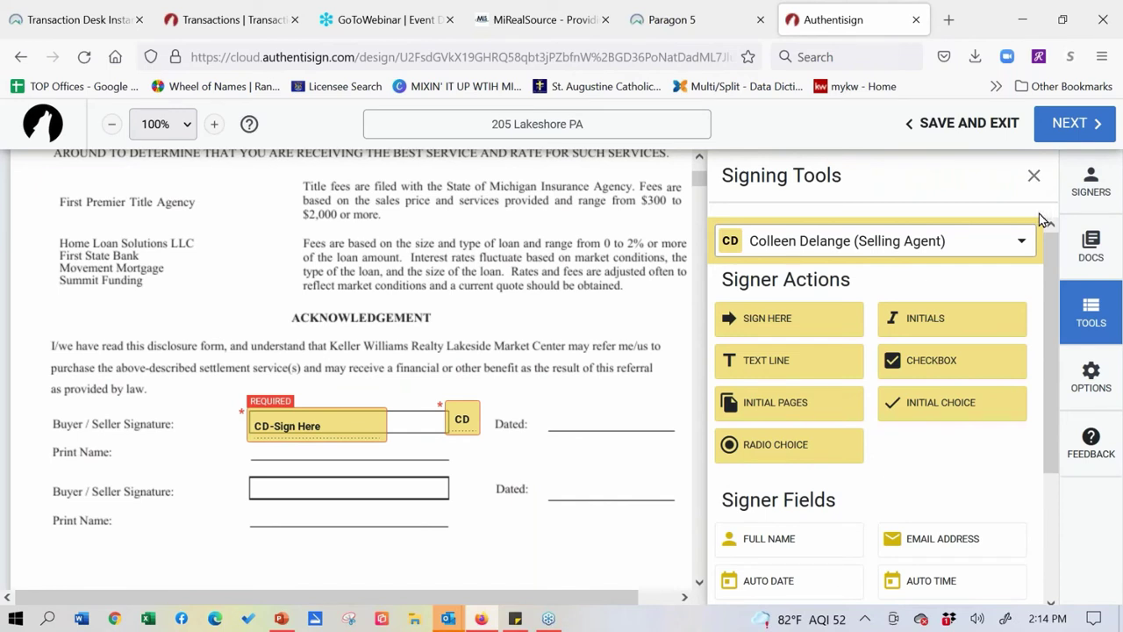
drag(772, 322, 529, 471)
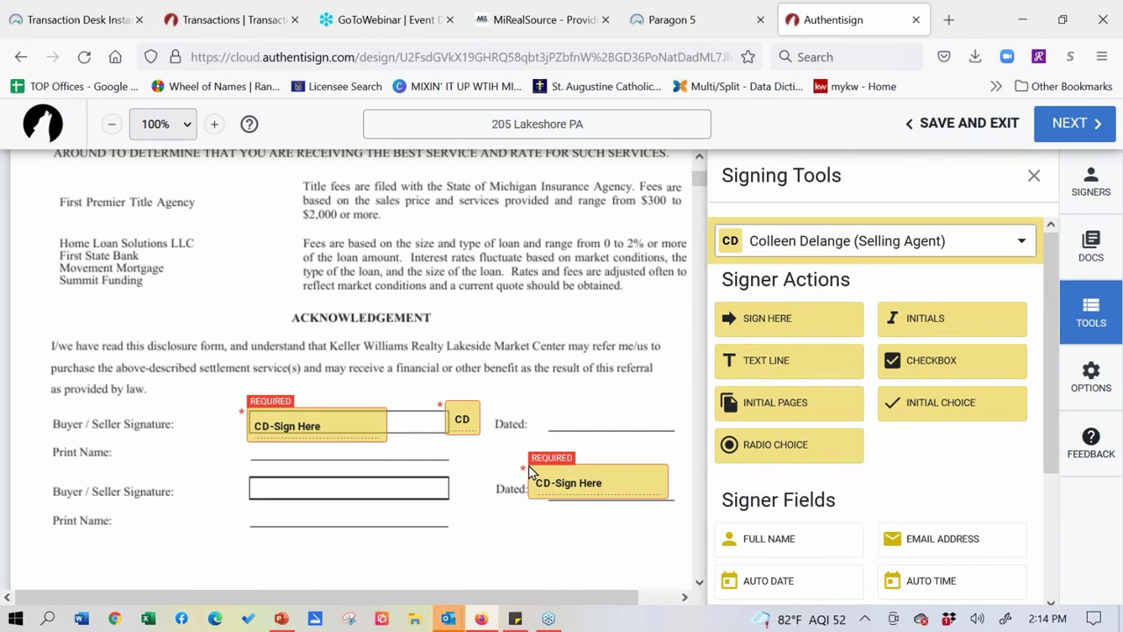
click(590, 479)
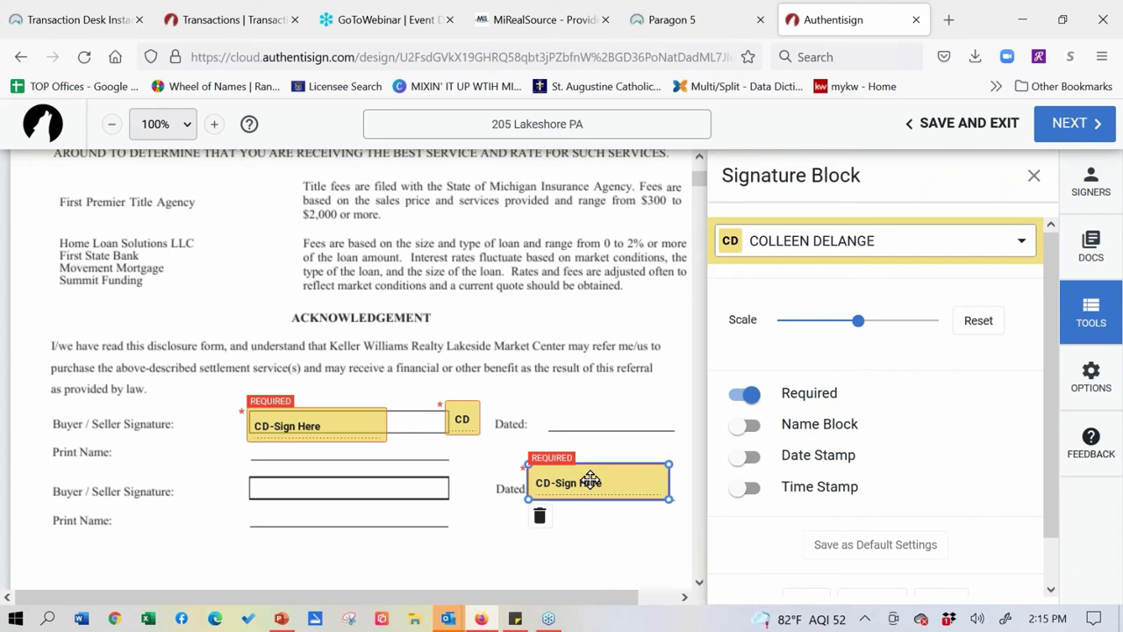
- Add date and time stamps to the second agent signature, shrink it, and save as default
click(745, 487)
click(744, 456)
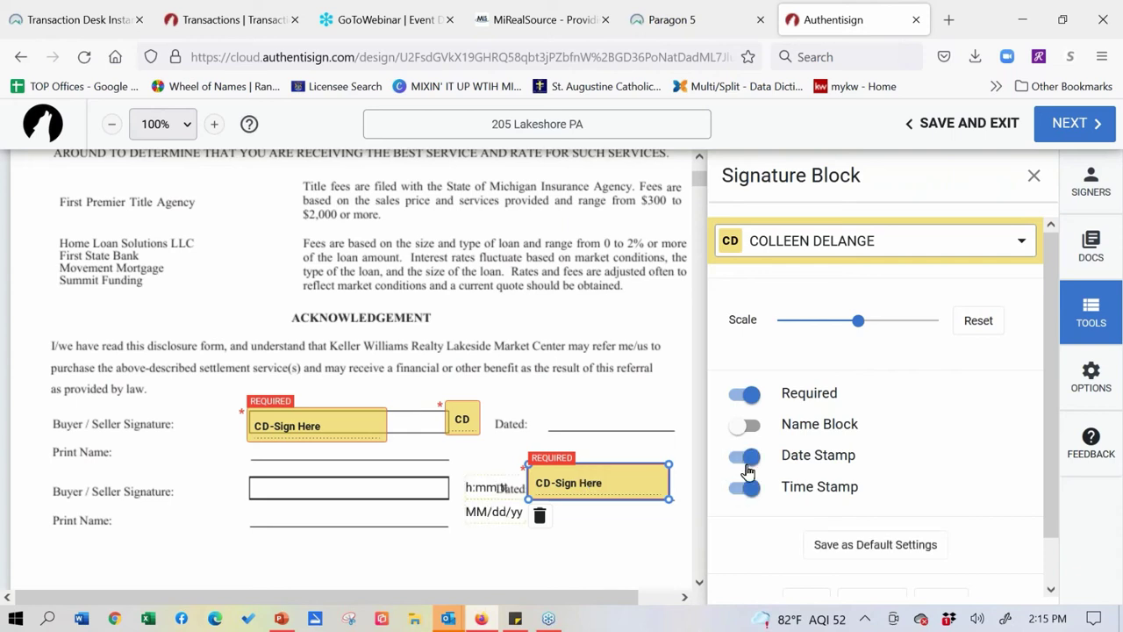
drag(631, 496, 618, 477)
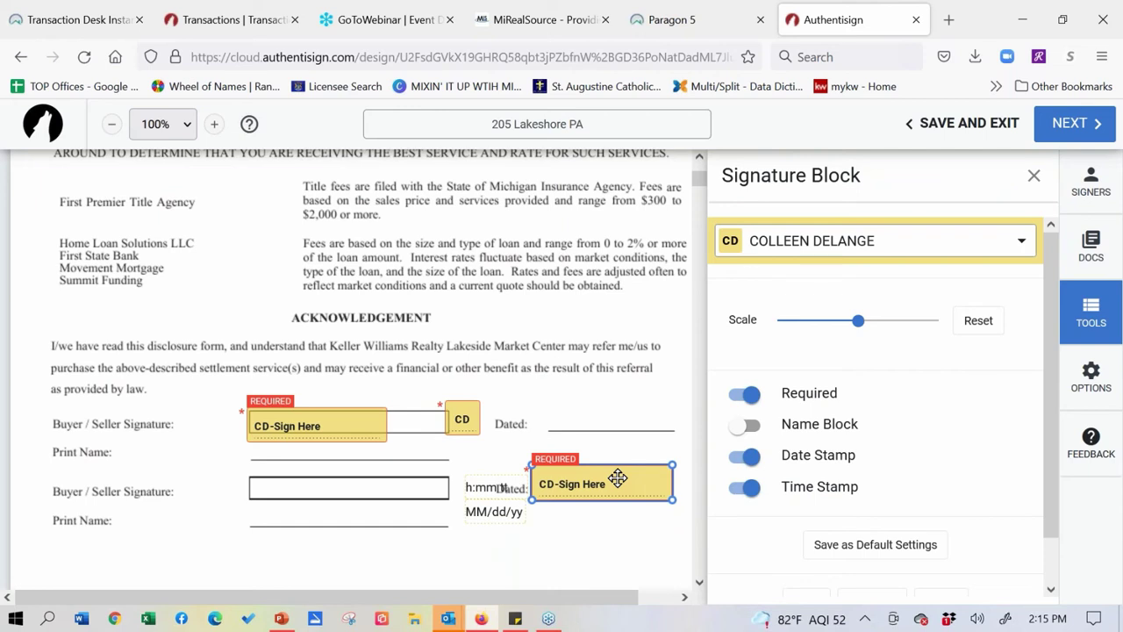
drag(617, 477, 618, 478)
drag(858, 320, 839, 322)
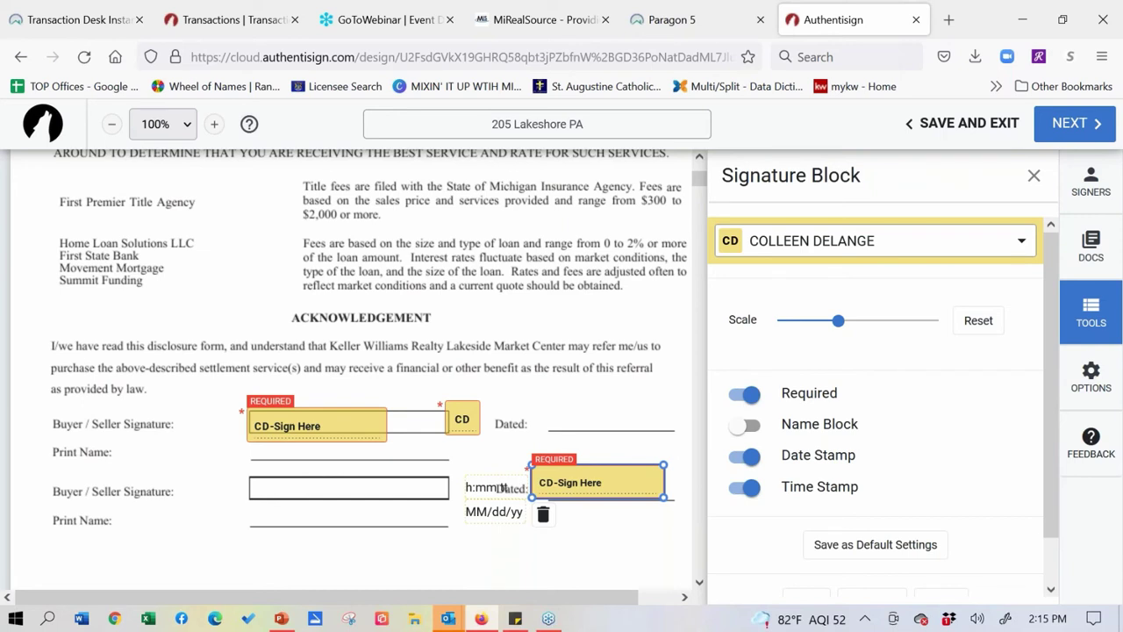
click(864, 550)
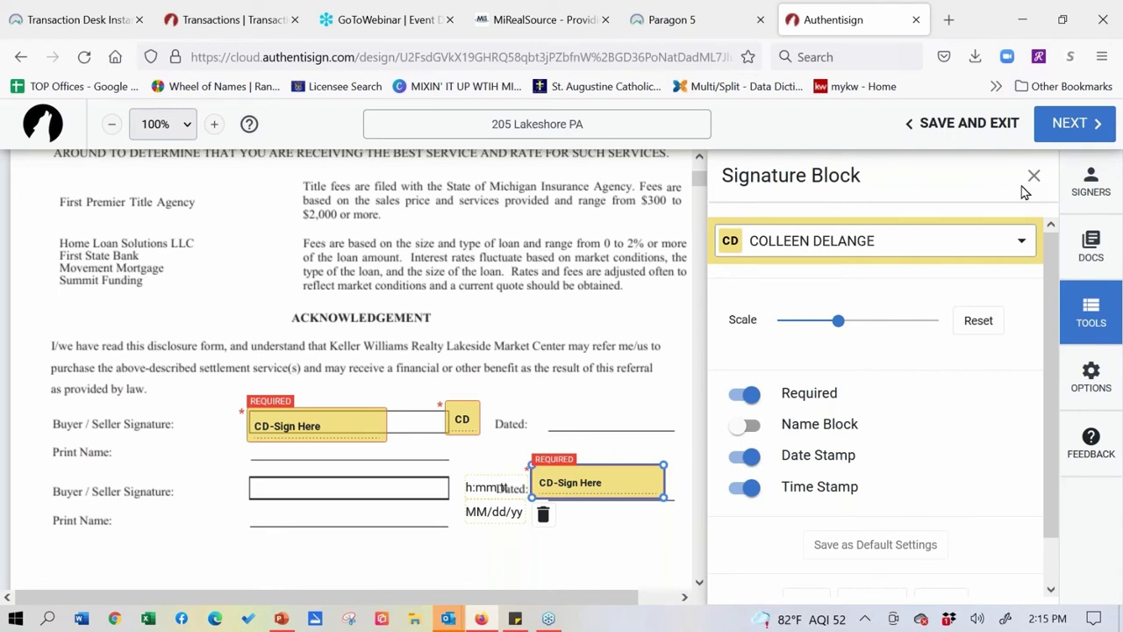
- Try the buyer on the second signature field, revert it to the selling agent, and close its settings
click(1022, 242)
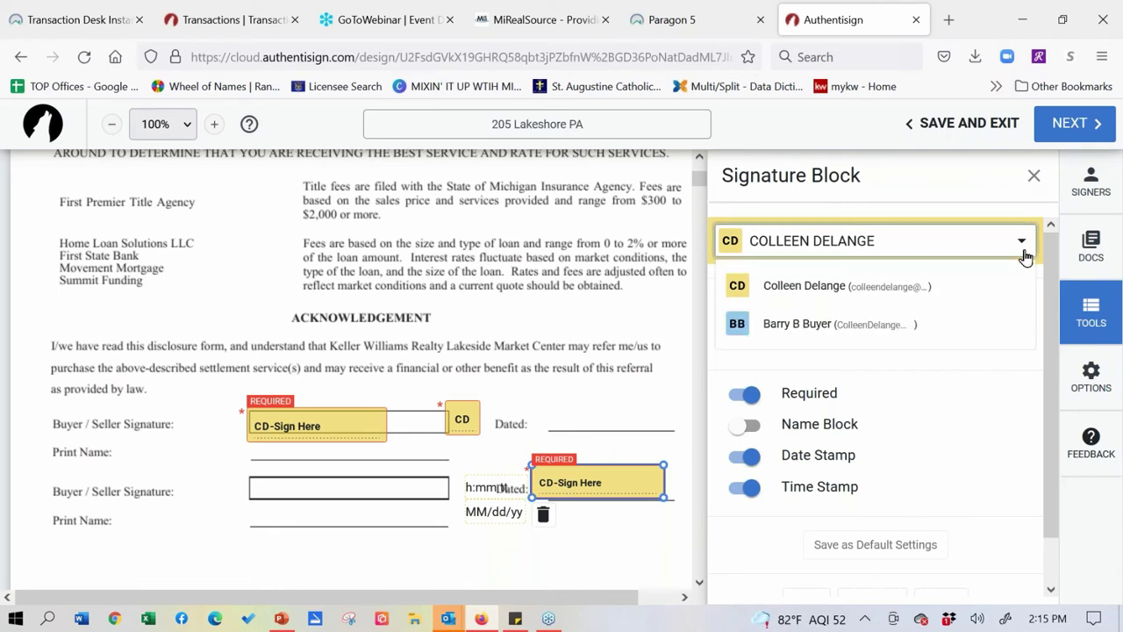
click(838, 325)
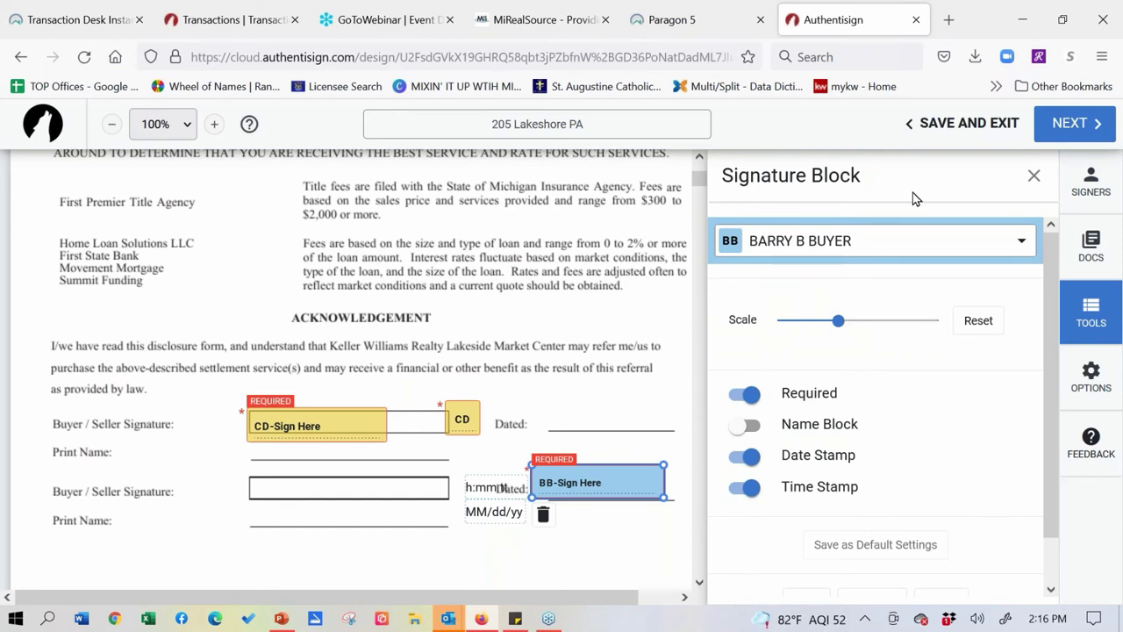
click(1022, 244)
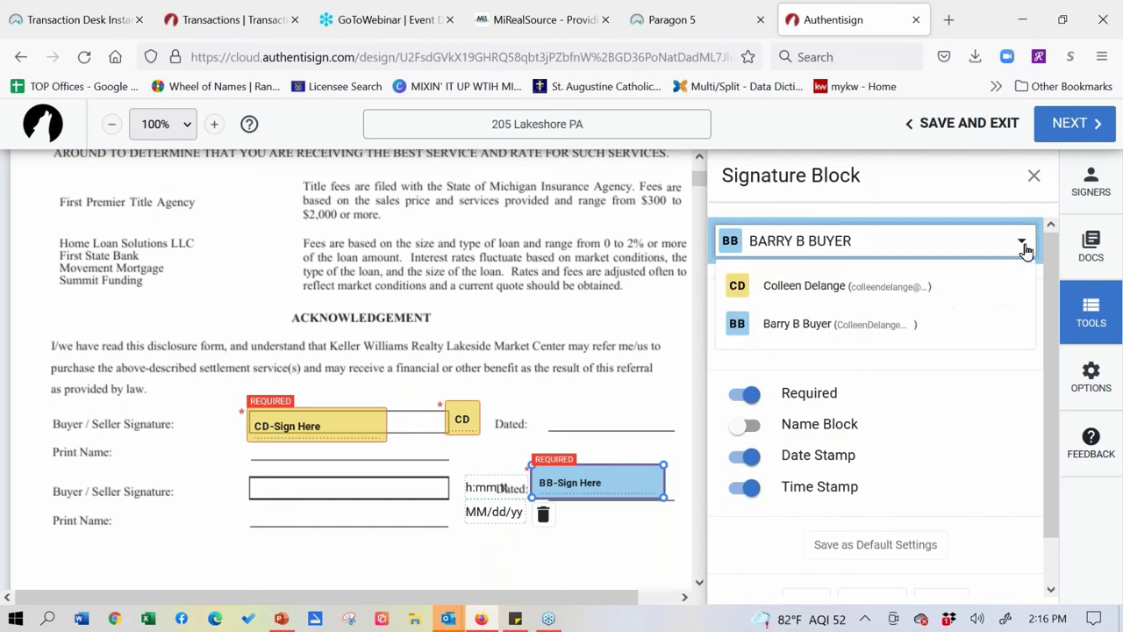
click(848, 289)
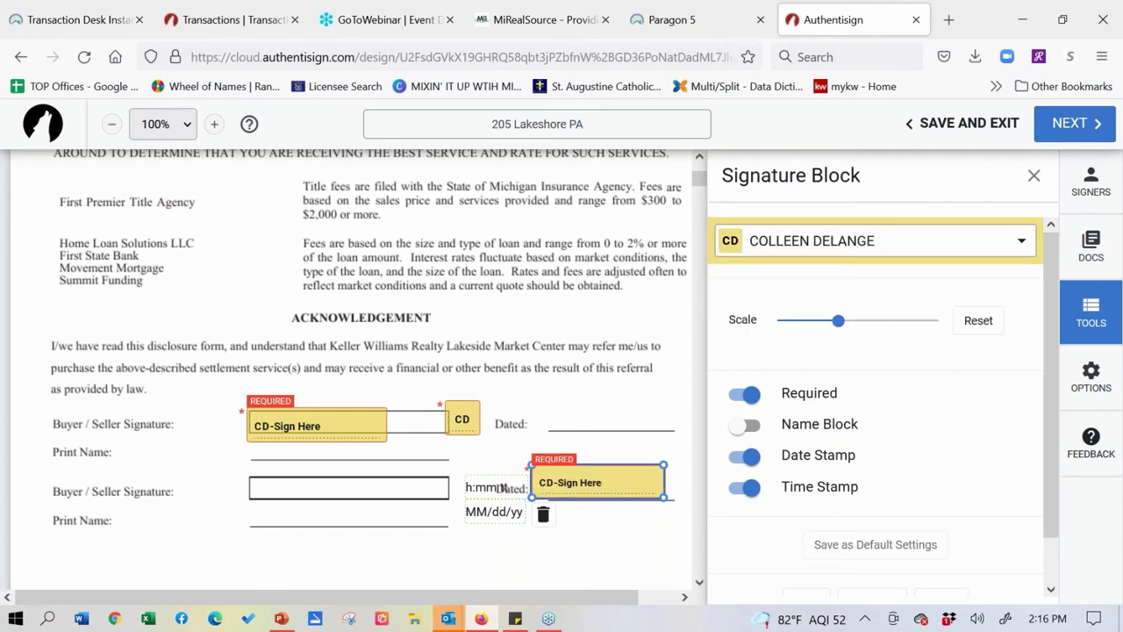
click(895, 252)
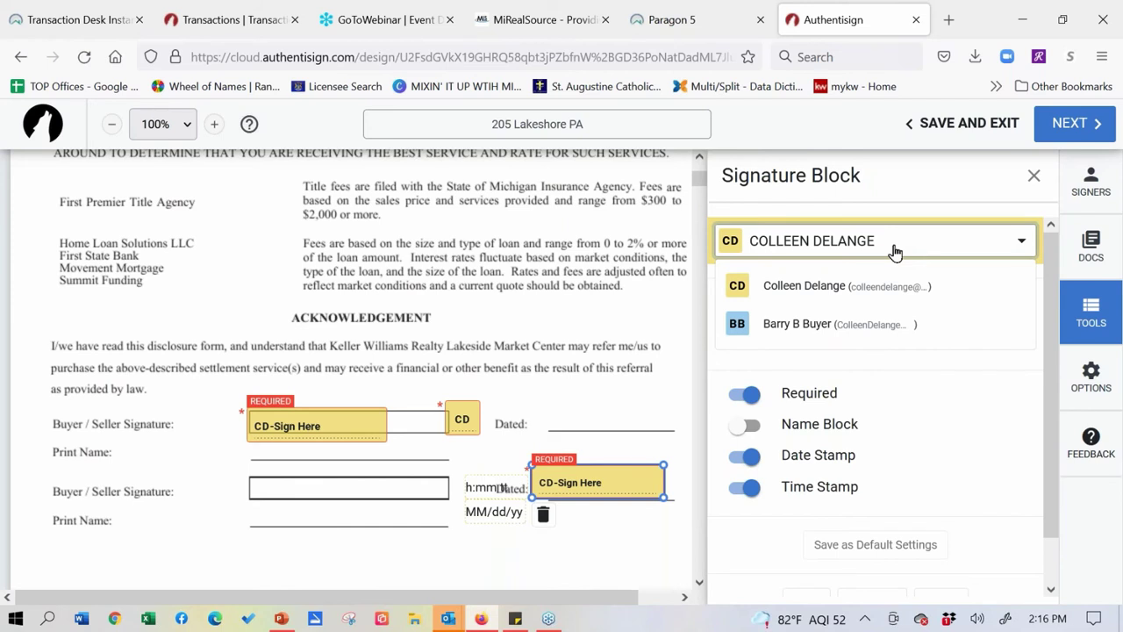
click(1033, 180)
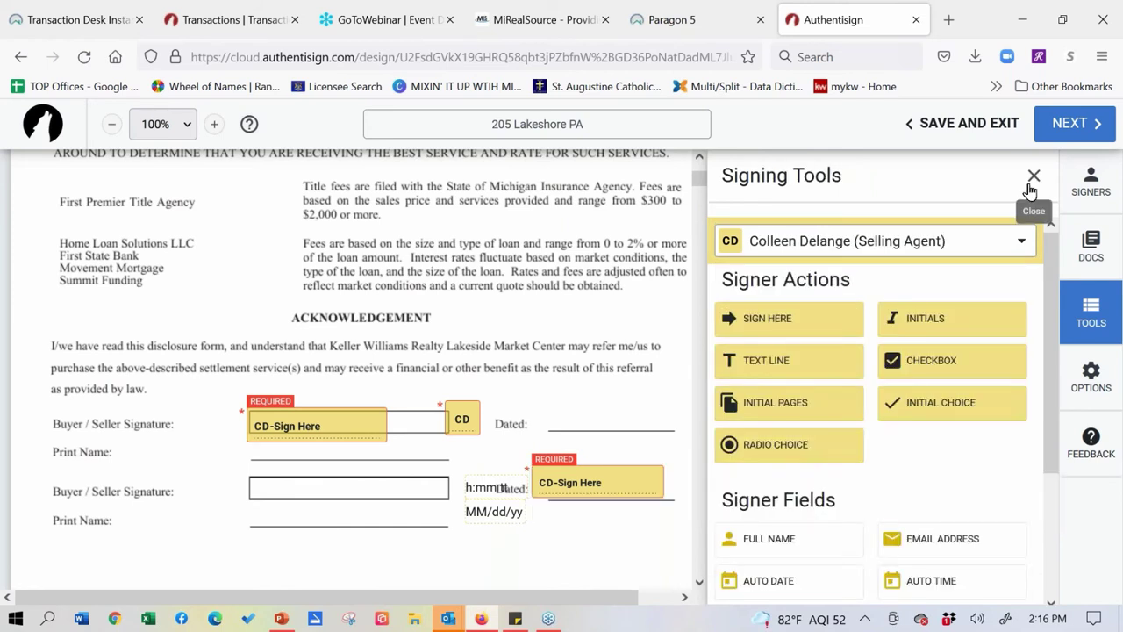
click(1021, 241)
- Choose the buyer as signer and place their signature and initials on the second signature lines
click(846, 334)
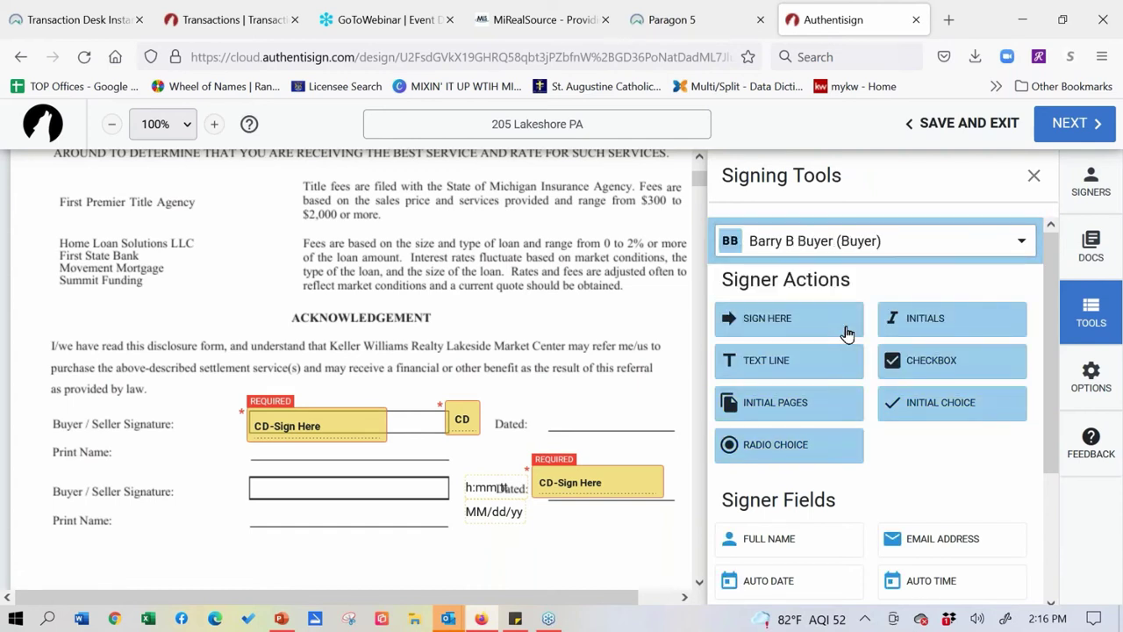
mouse_move(847, 334)
mouse_down()
mouse_move(636, 369)
mouse_move(457, 461)
mouse_move(283, 502)
mouse_up()
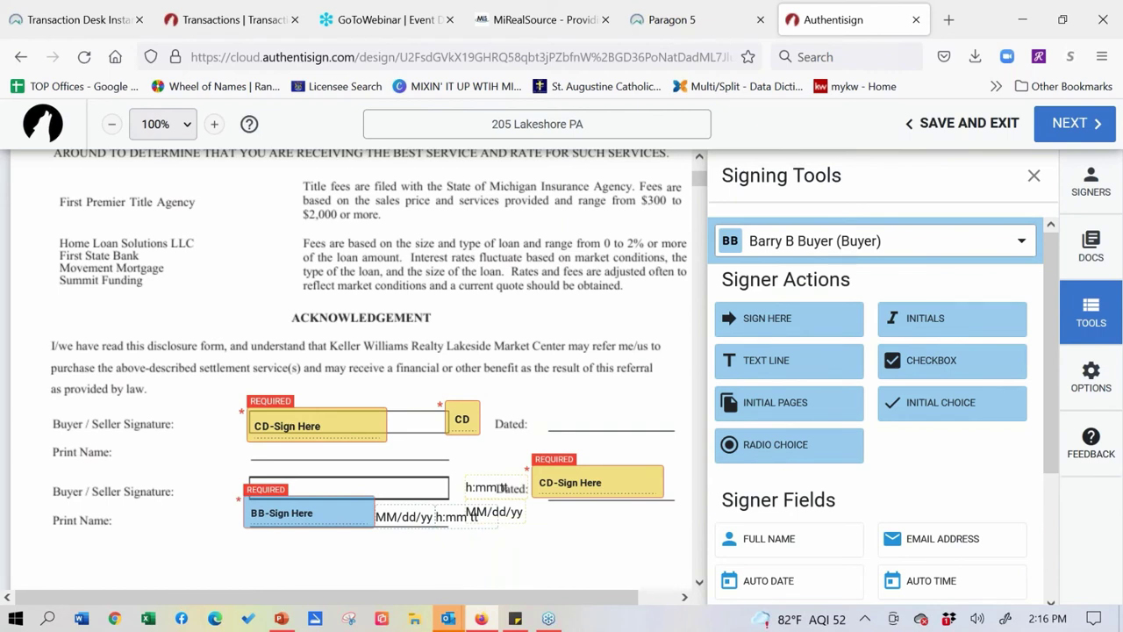
mouse_move(889, 321)
mouse_down()
mouse_move(474, 478)
mouse_move(413, 472)
mouse_up()
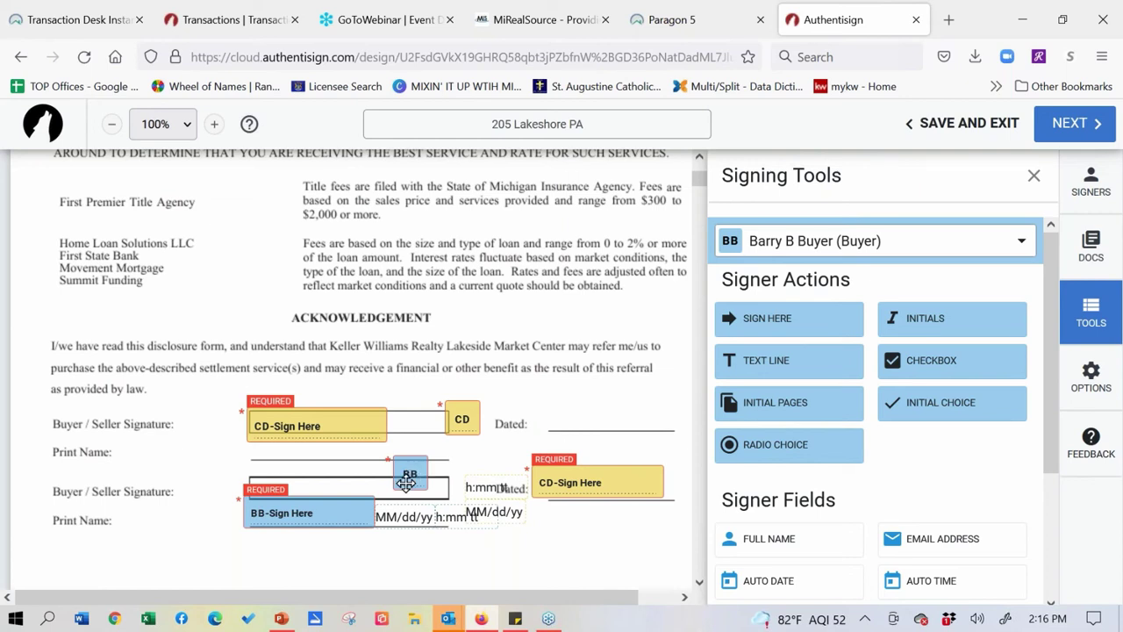
click(305, 511)
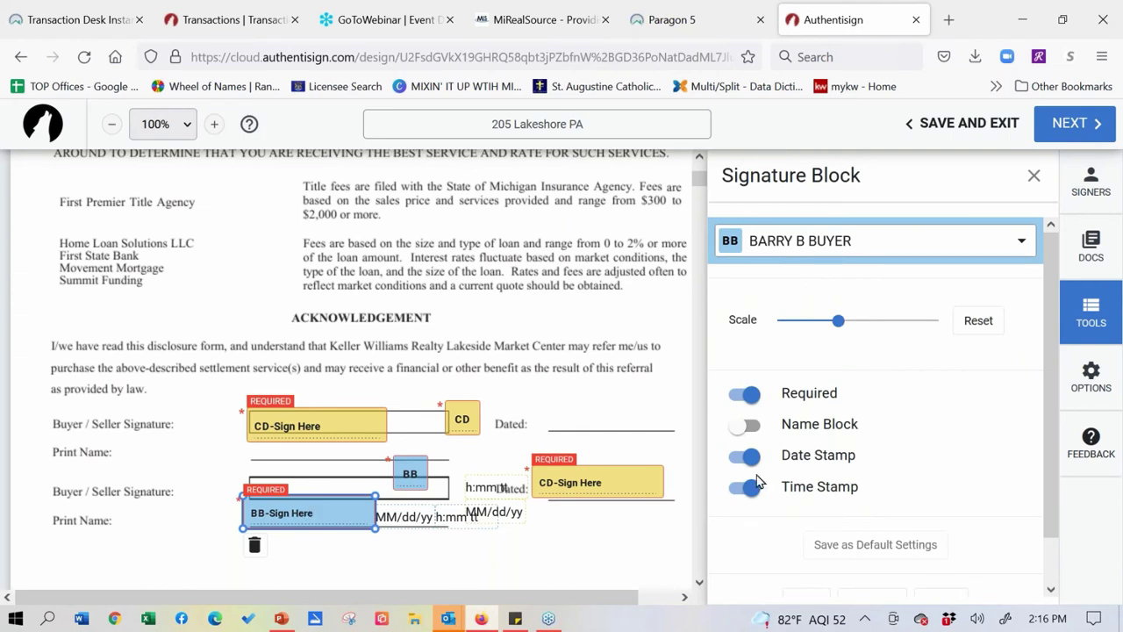
- Turn off date and time stamps on the buyer's signature and save as default settings
click(747, 455)
click(750, 490)
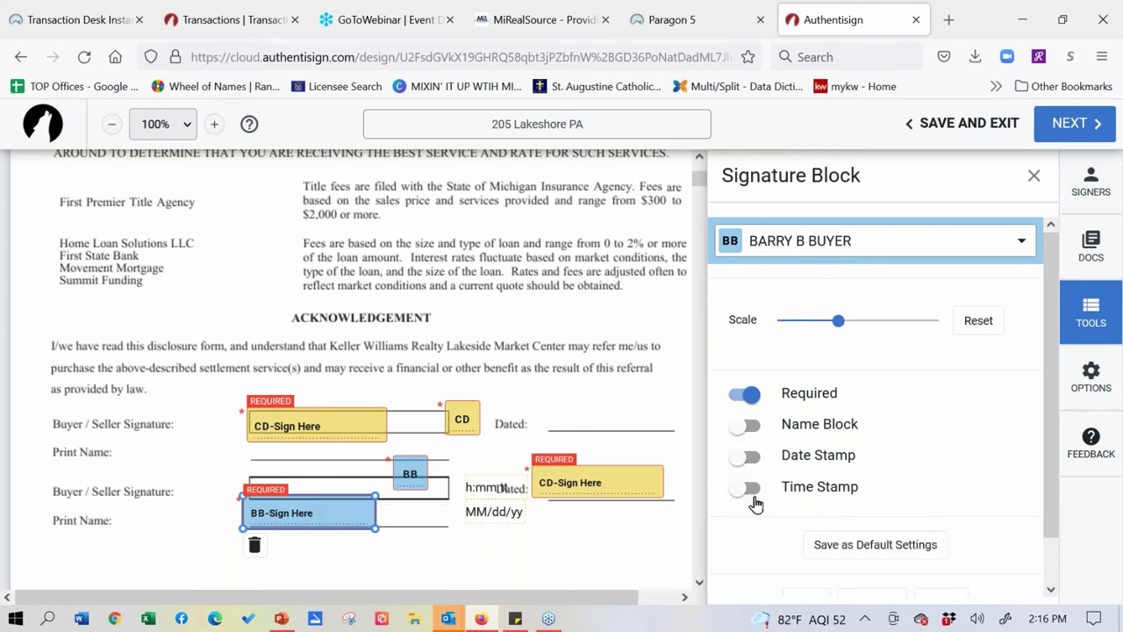
click(878, 545)
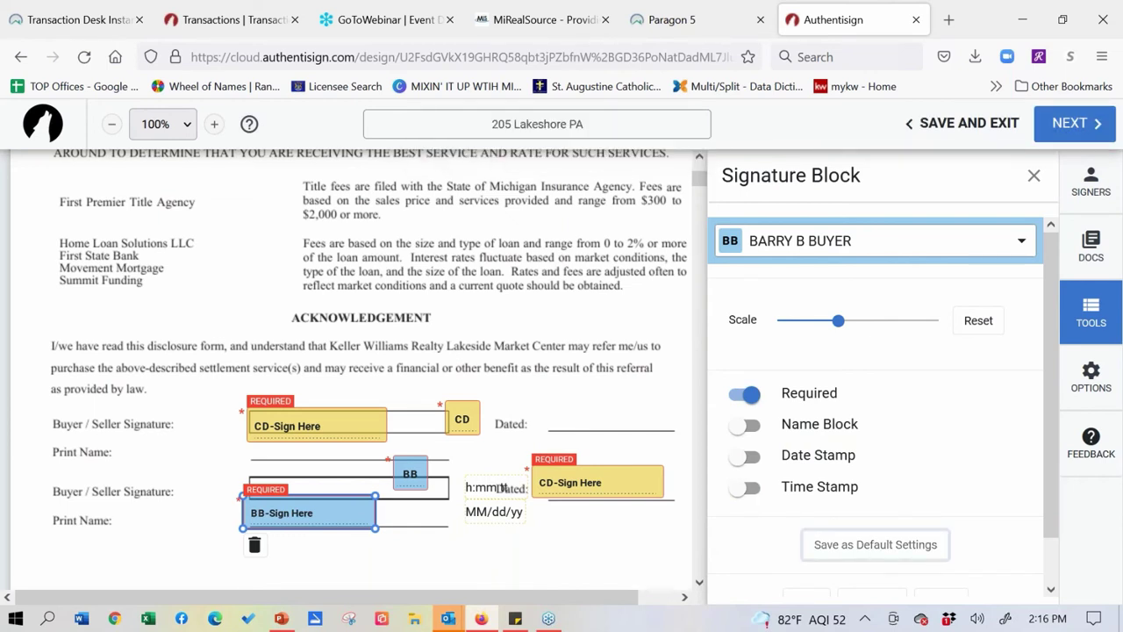
click(1102, 390)
click(1082, 324)
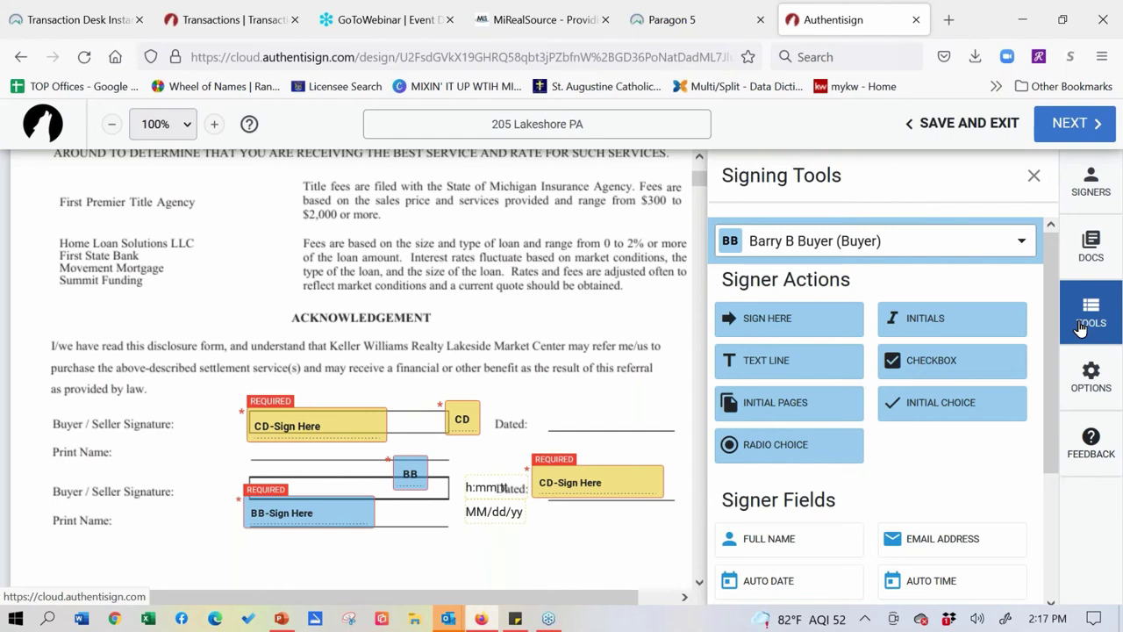
- Choose the selling agent as signer for new fields and scroll to the Markup tools
click(1020, 244)
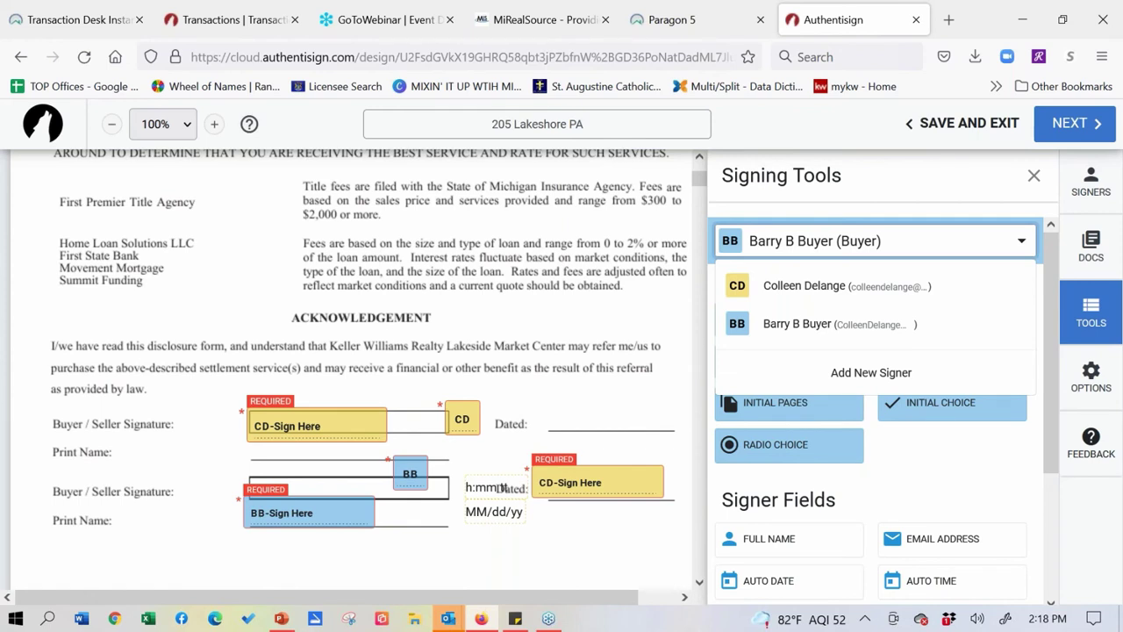
click(804, 285)
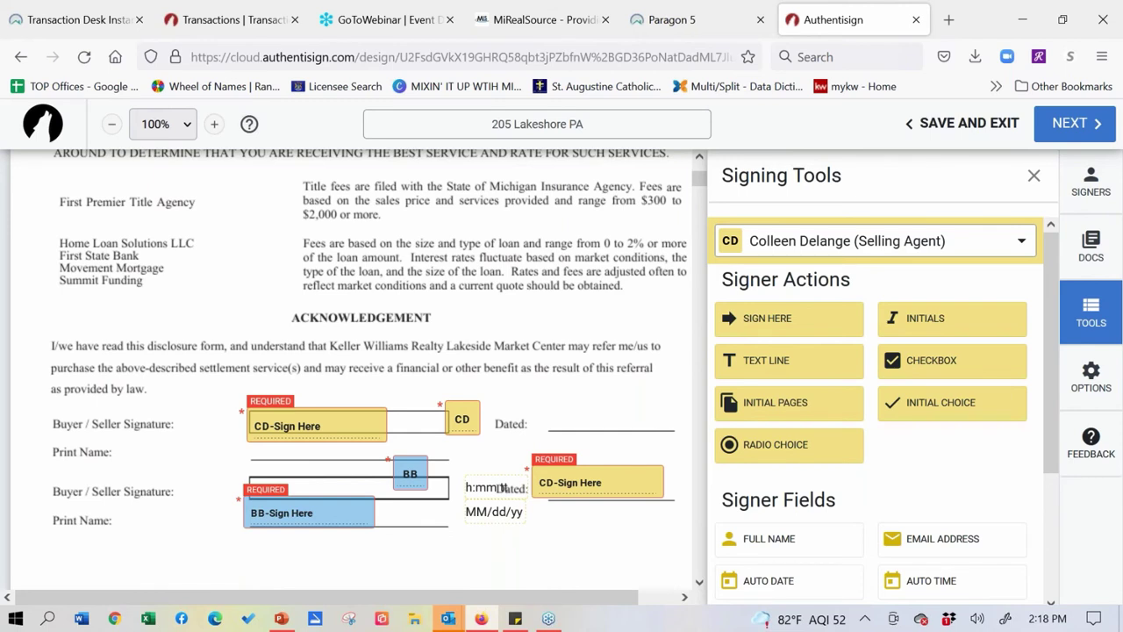
drag(1055, 423, 1050, 543)
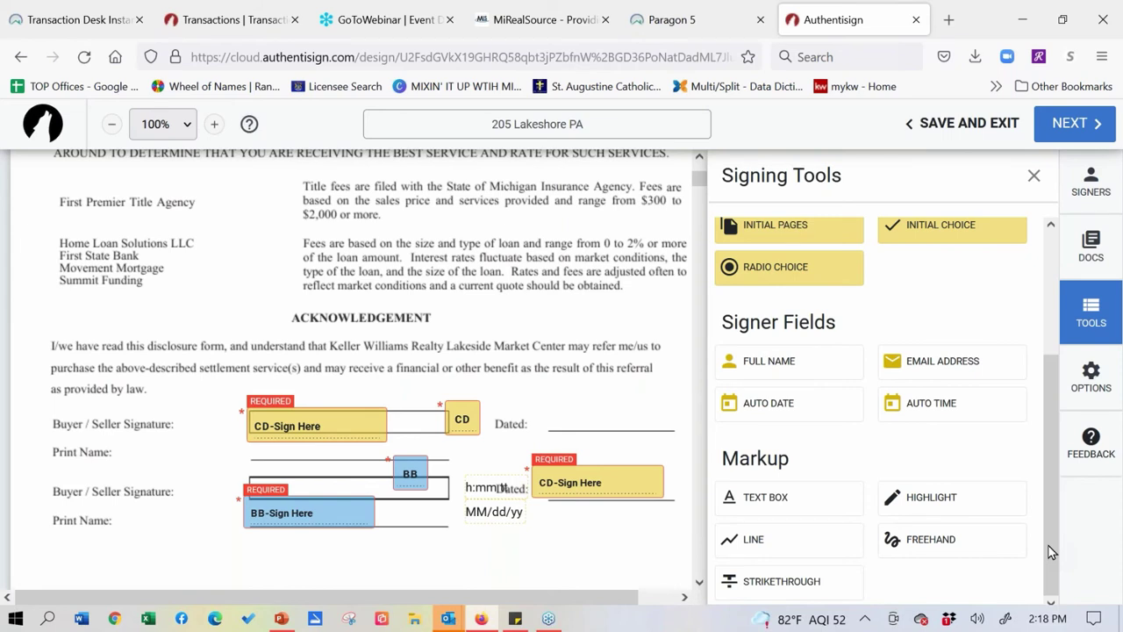
click(974, 130)
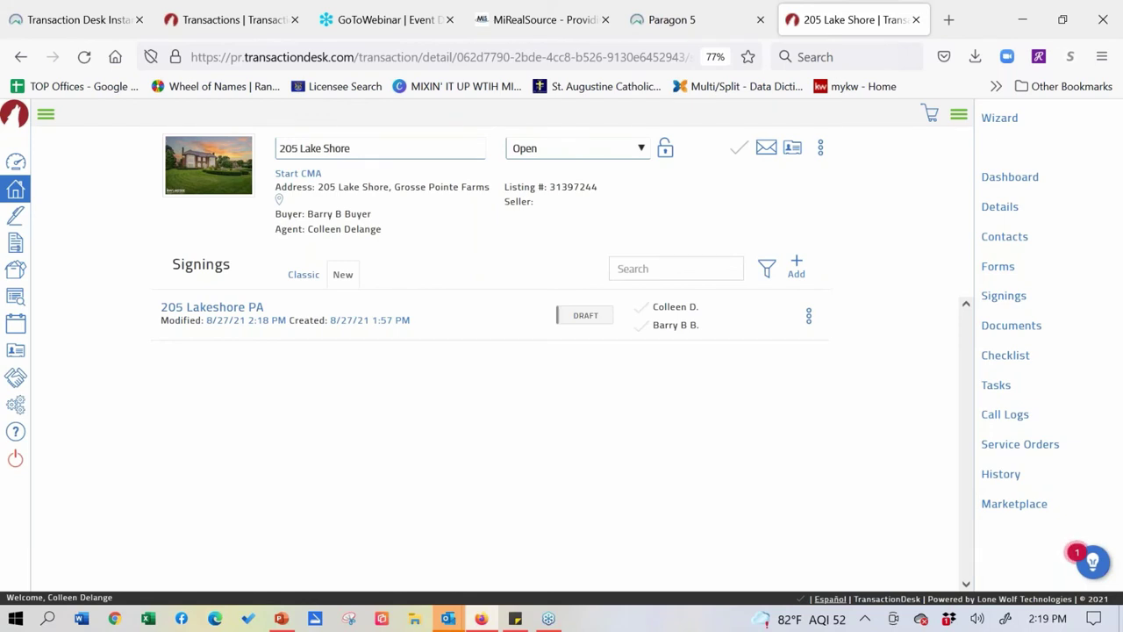
click(15, 216)
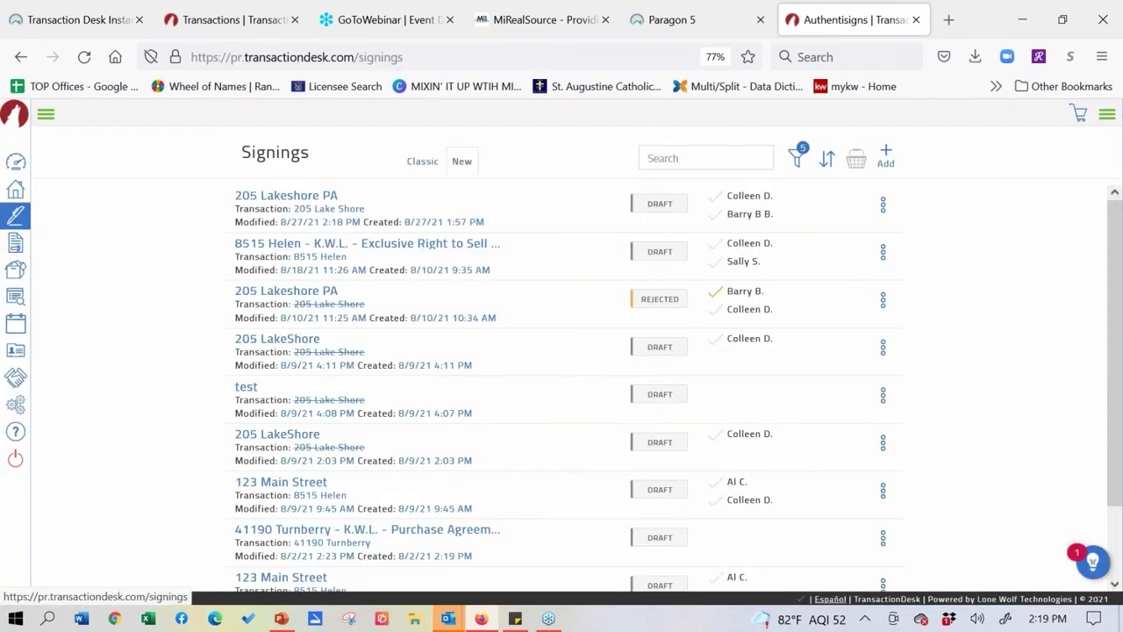
scroll(128, 291, down, 2)
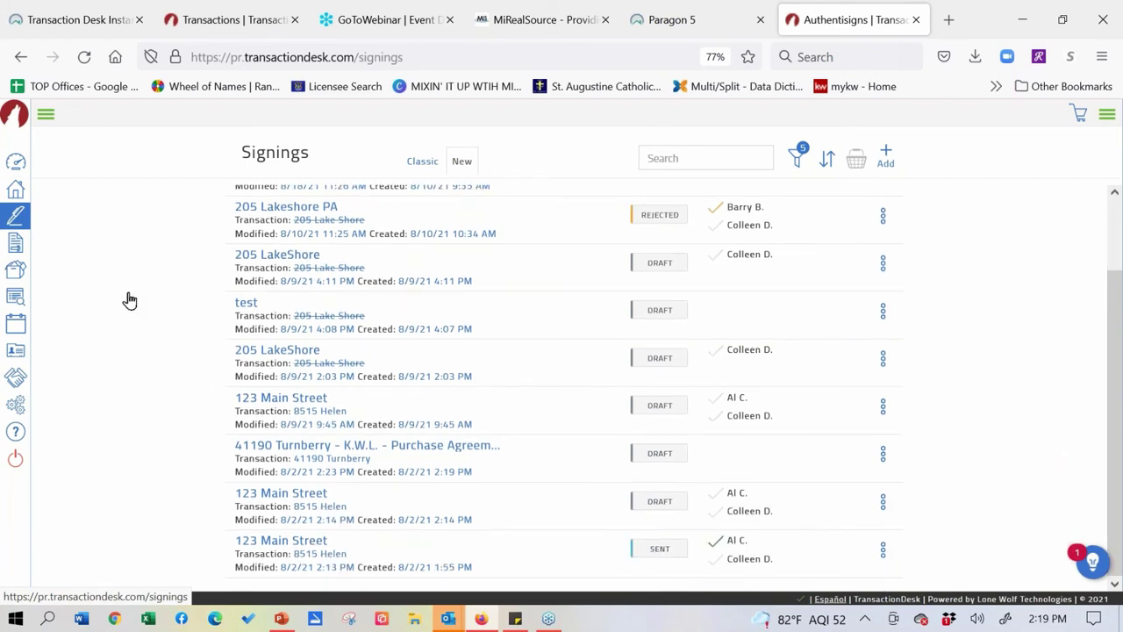
scroll(168, 469, up, 2)
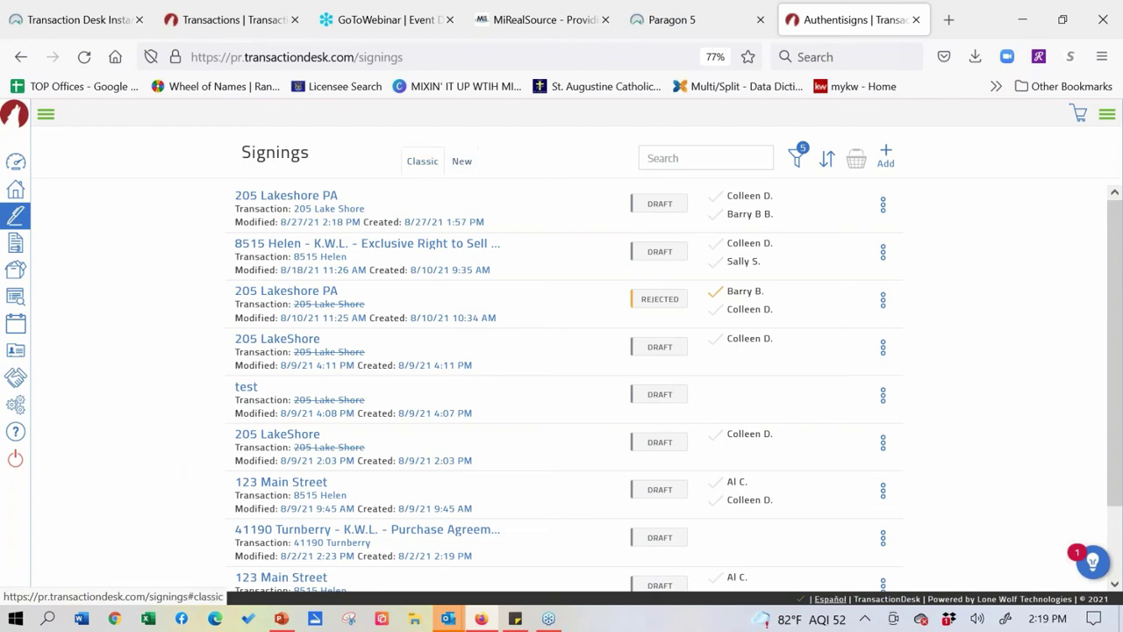
click(422, 163)
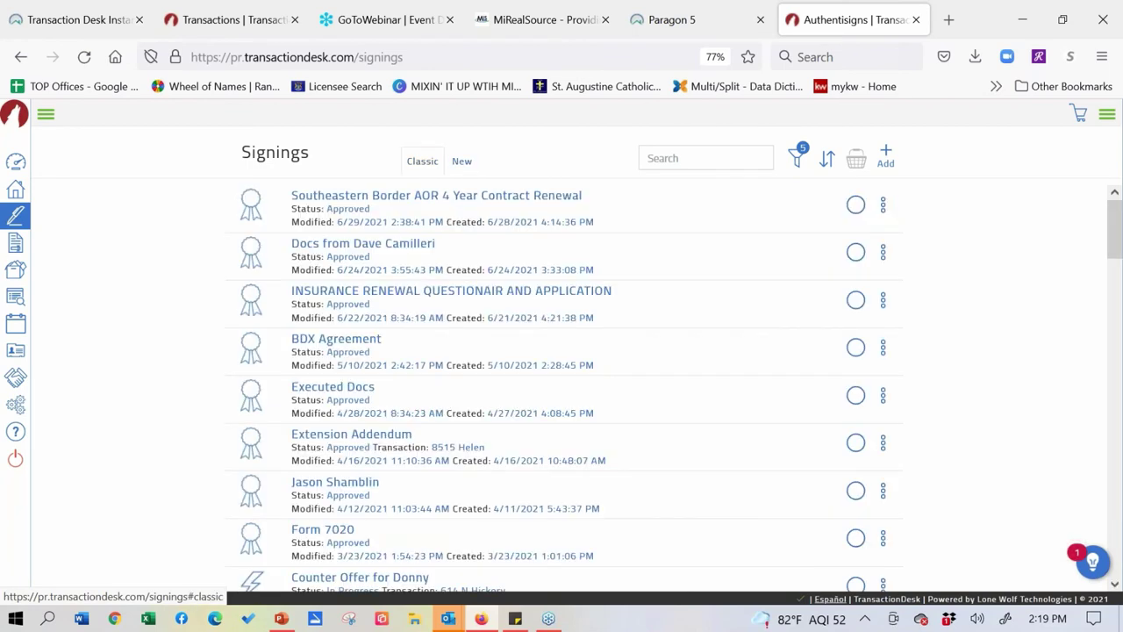
scroll(164, 312, down, 15)
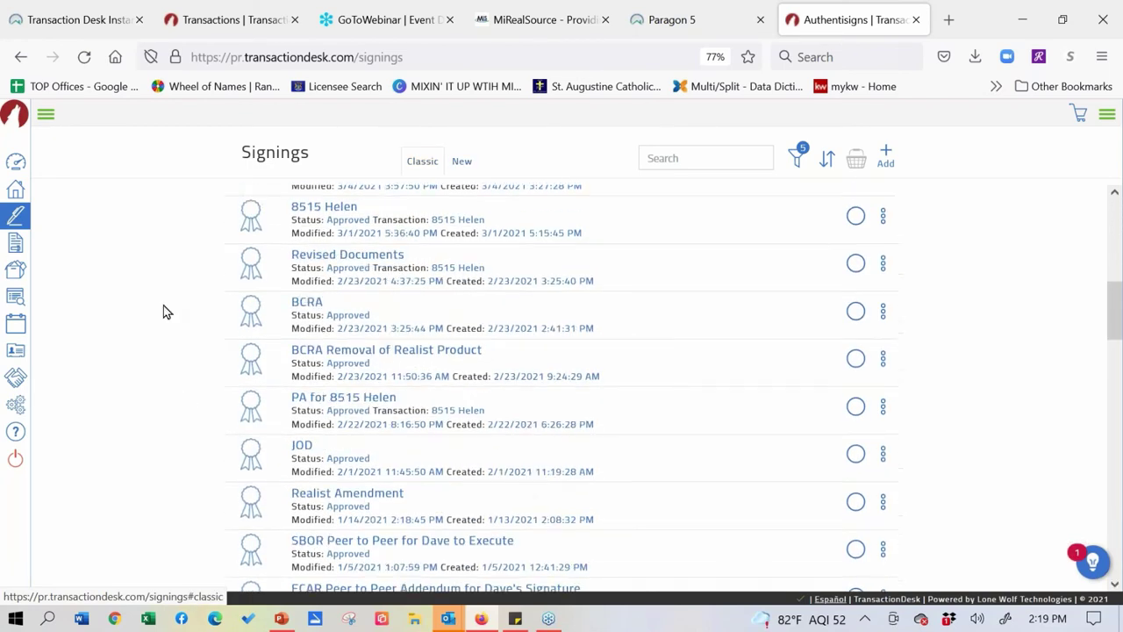
scroll(163, 309, down, 12)
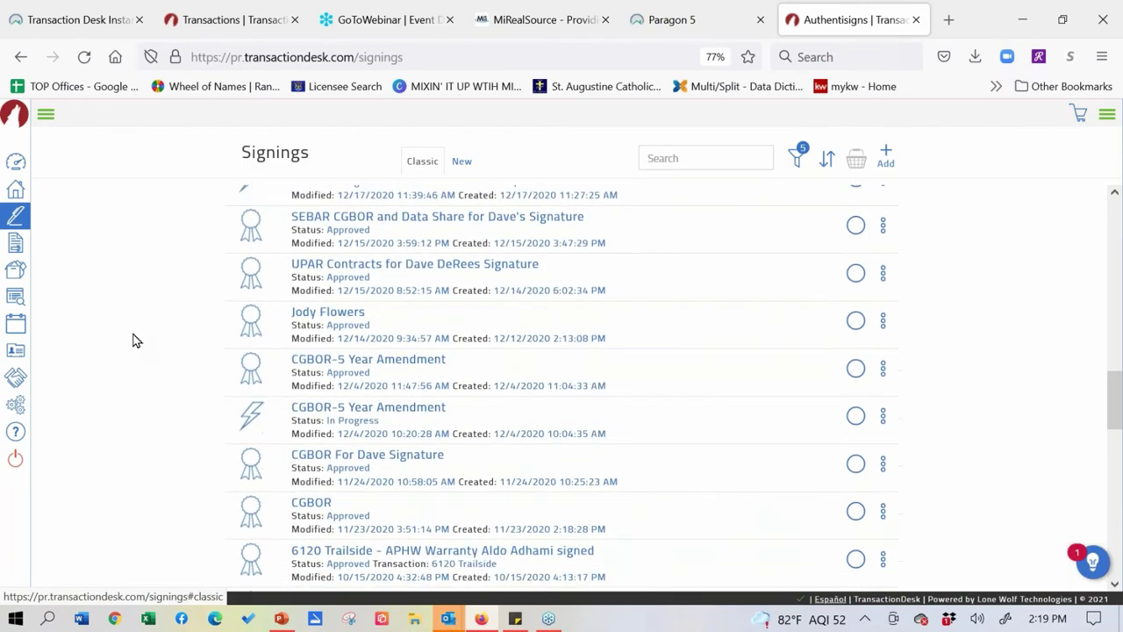
scroll(136, 341, down, 1)
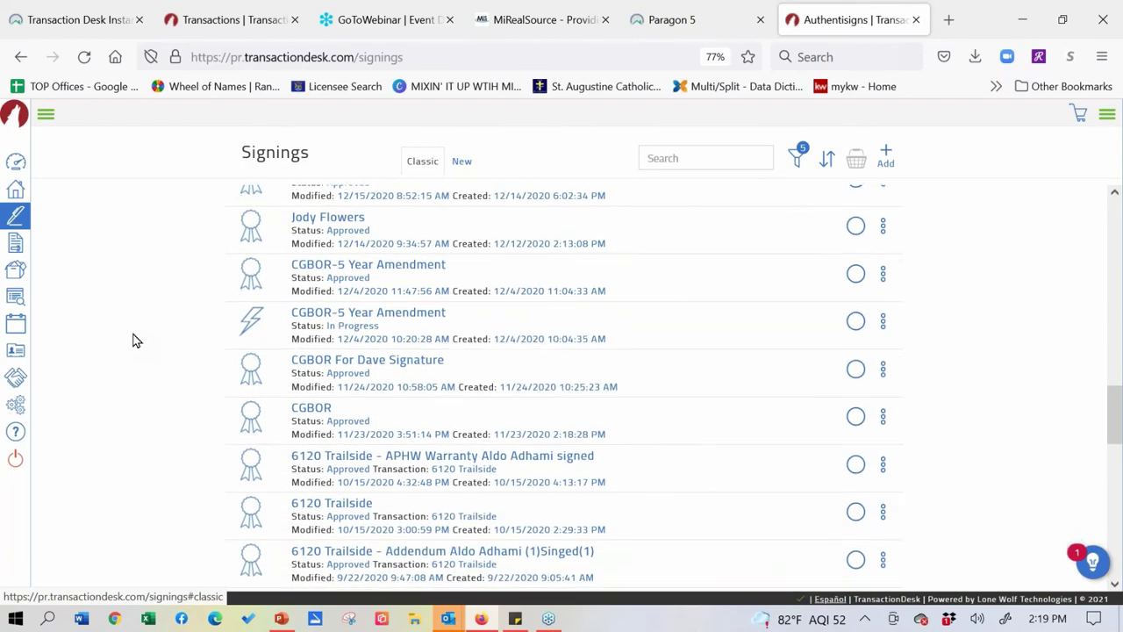
click(462, 161)
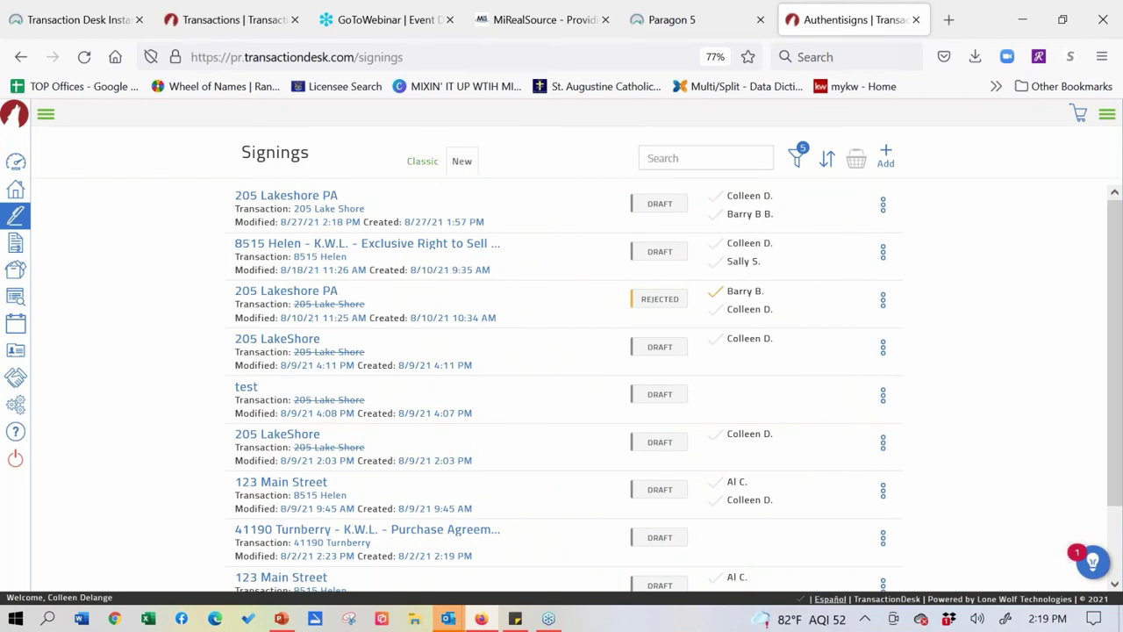
click(422, 160)
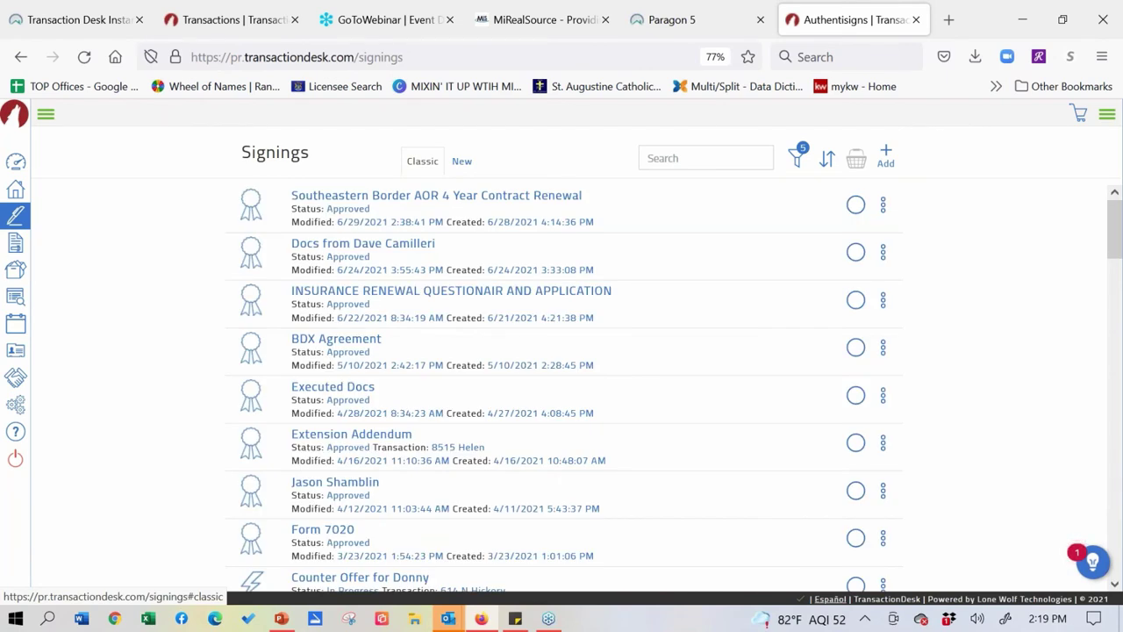
scroll(427, 281, down, 10)
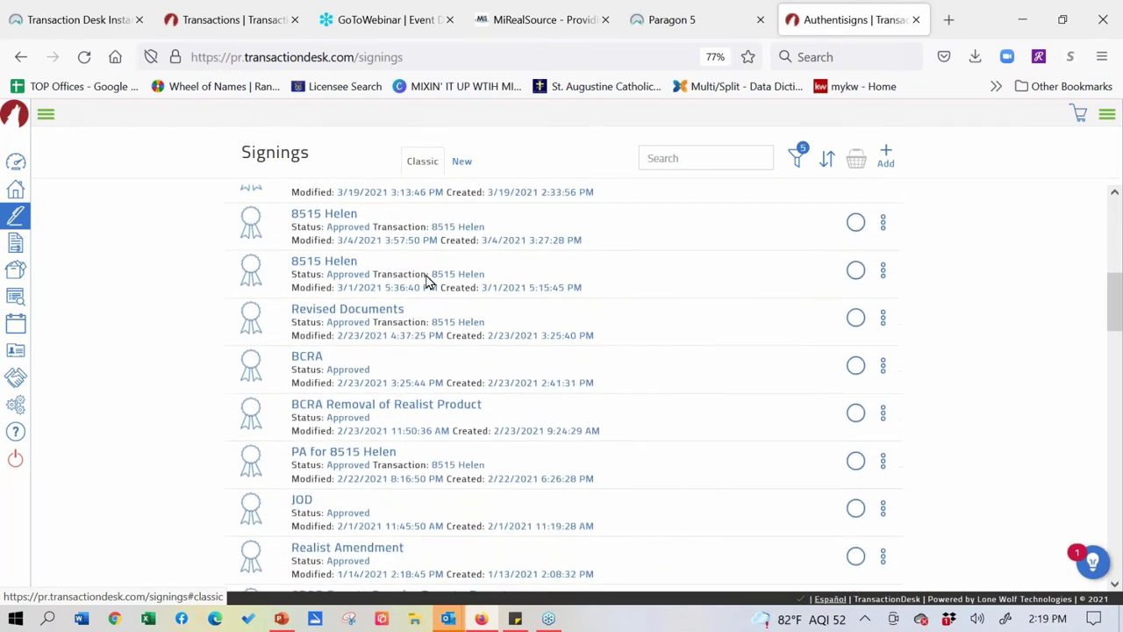
click(462, 160)
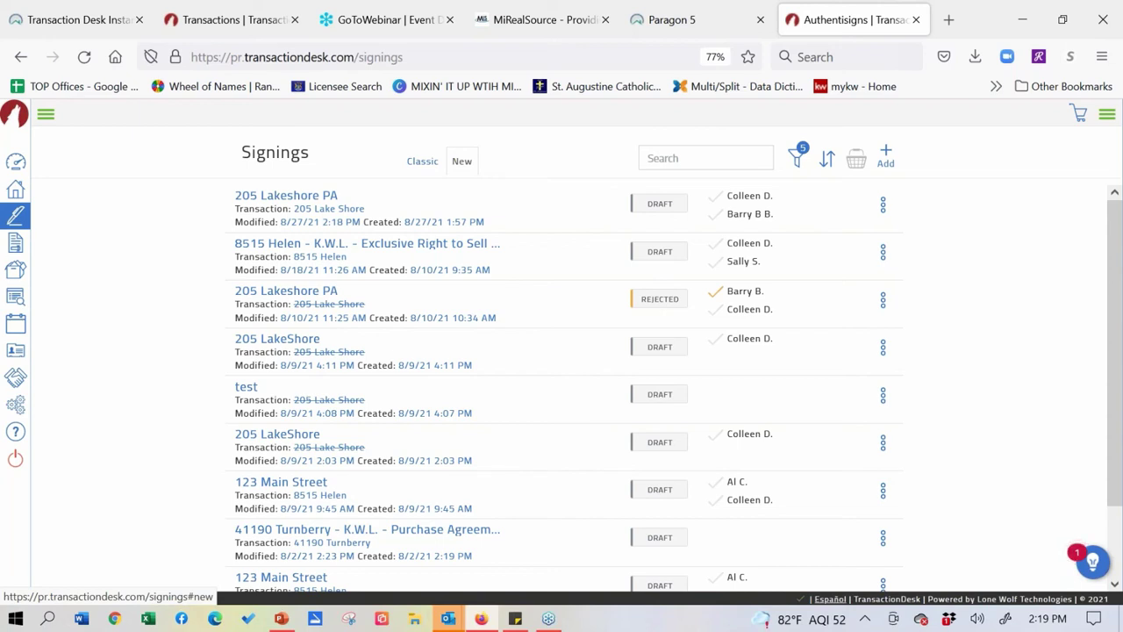
click(309, 196)
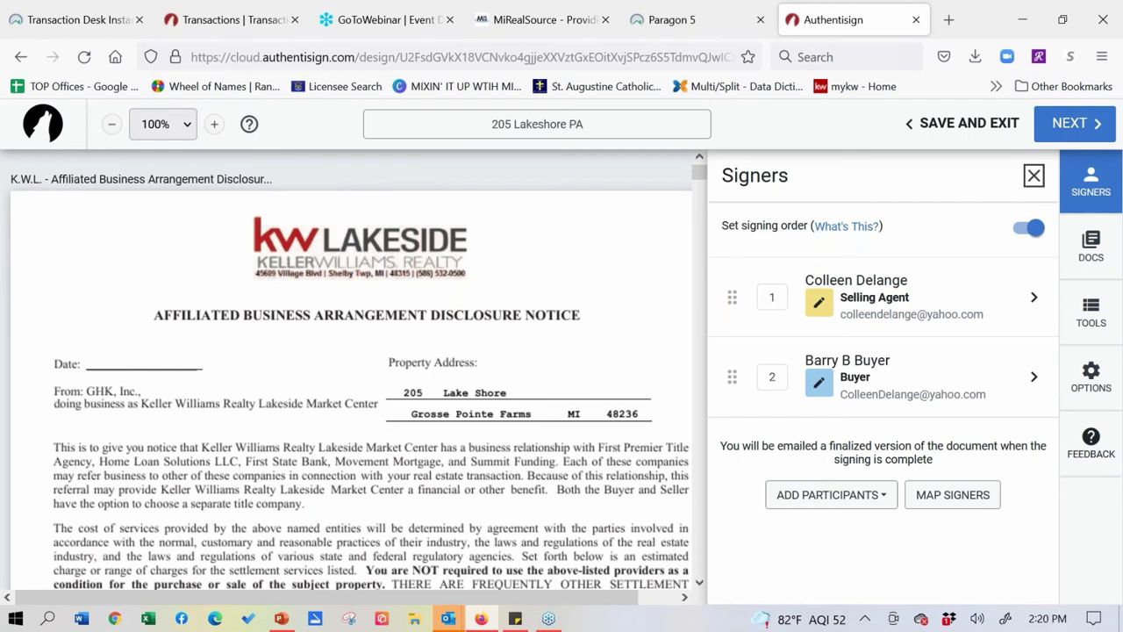
click(1088, 338)
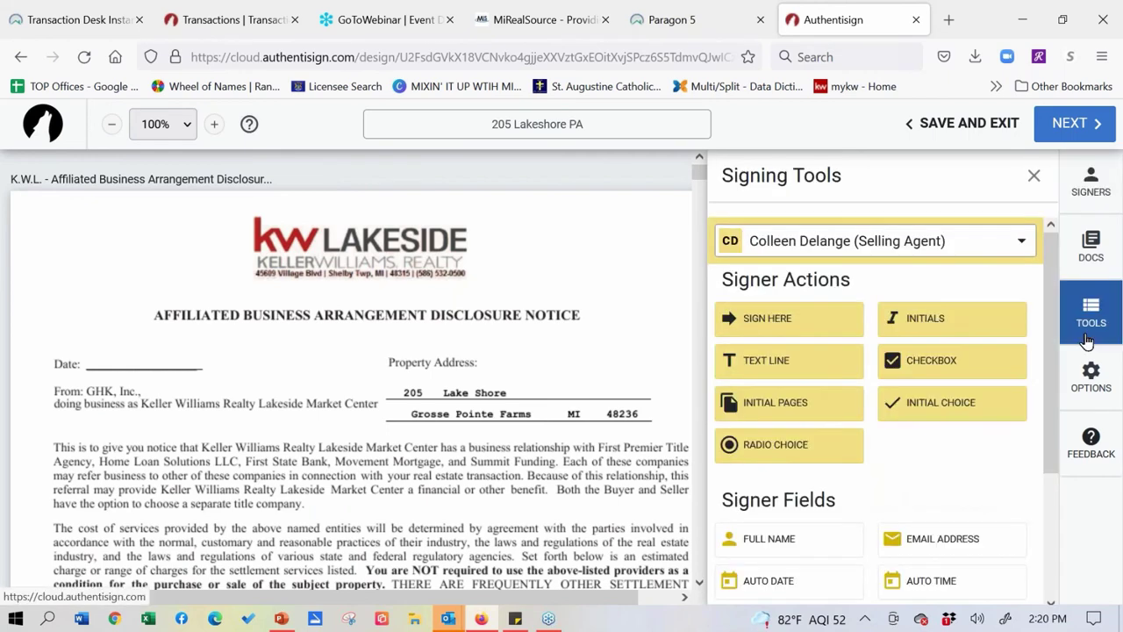
scroll(111, 531, down, 1)
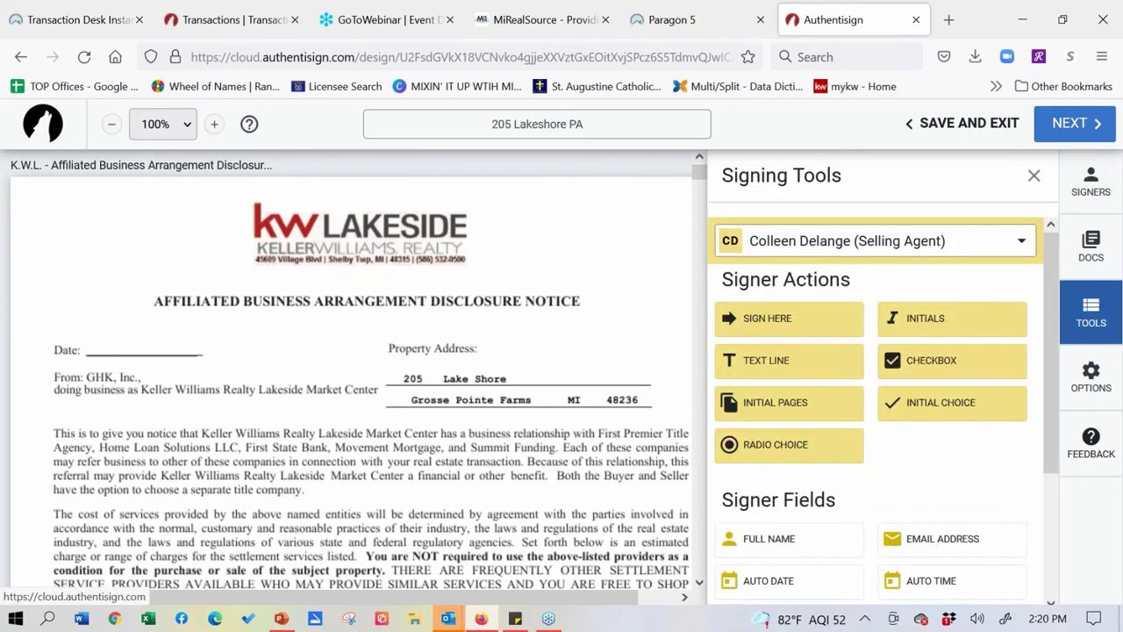
scroll(123, 263, down, 3)
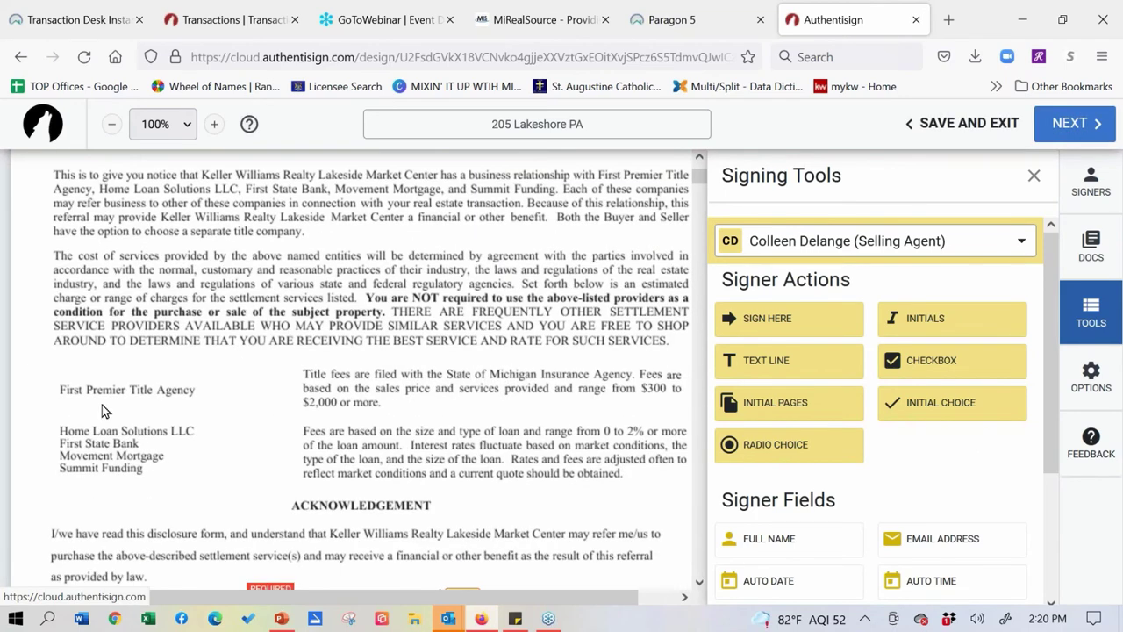
- Scroll past the disclosure's Acknowledgement signature fields to the Supreme Home Warranty Agreement/Invoice
scroll(105, 410, down, 2)
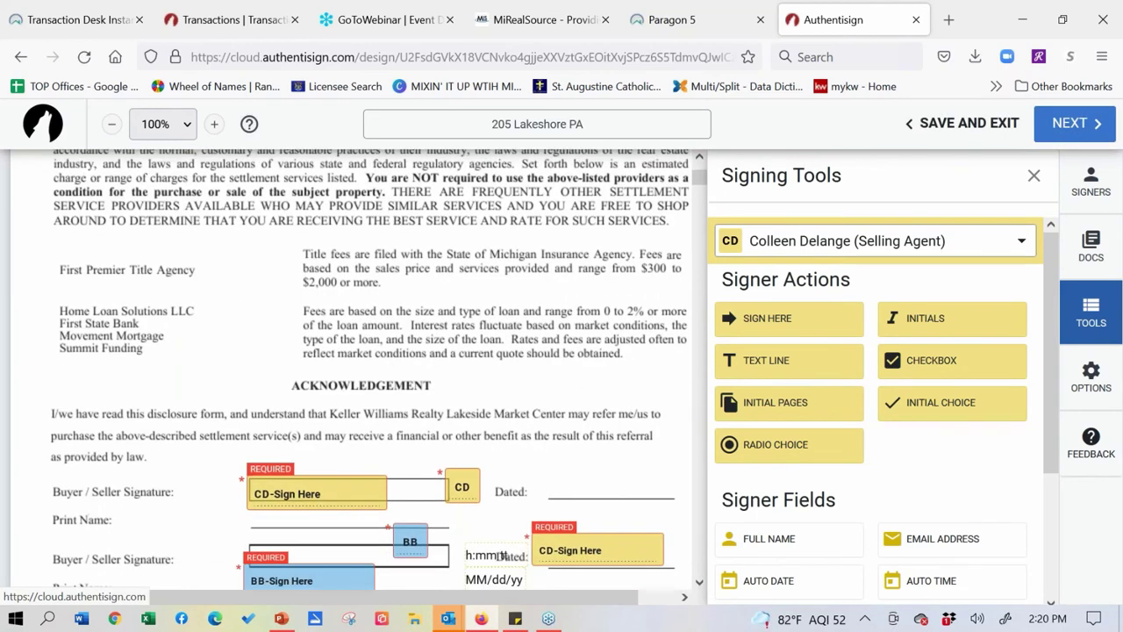
scroll(325, 425, down, 4)
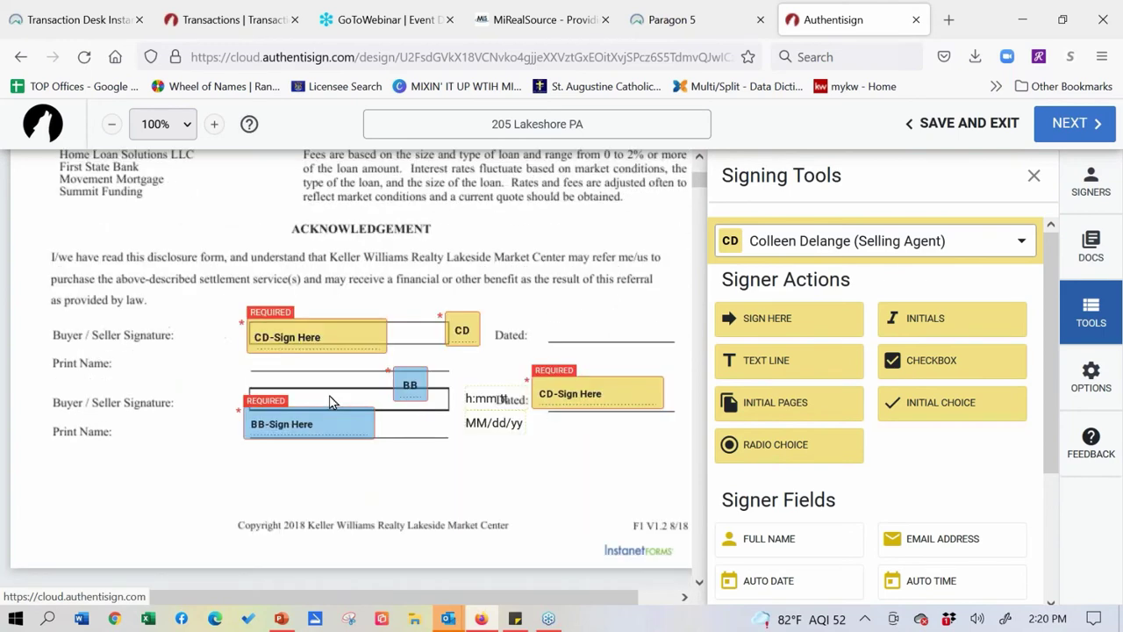
scroll(332, 402, down, 2)
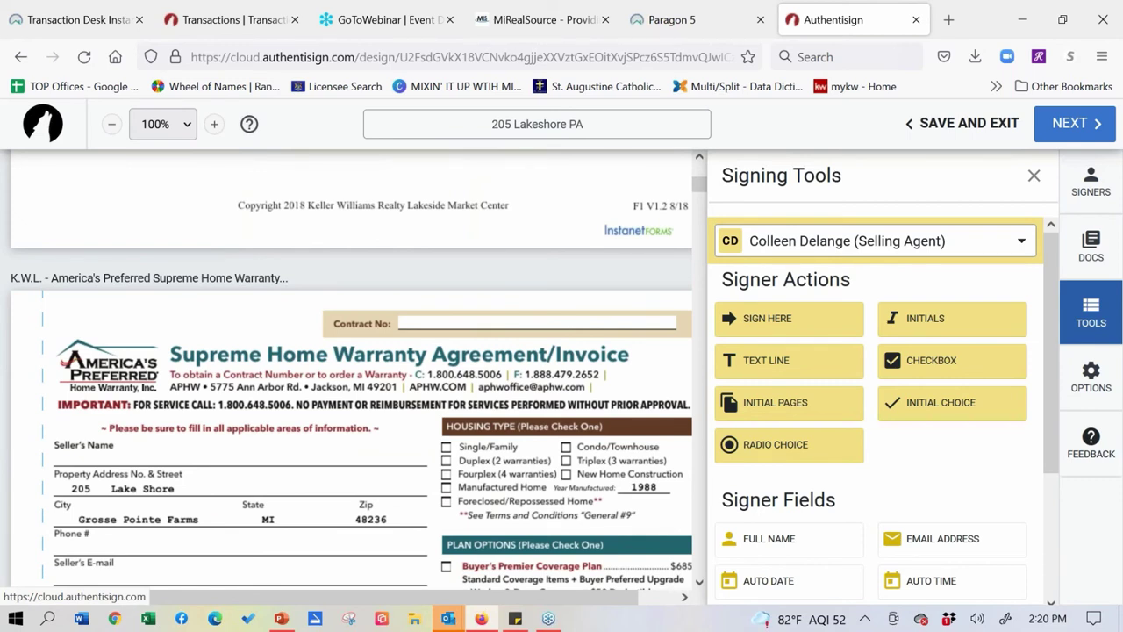
- Place a Sign Here field on the warranty's Seller's Name line and a Text Line on Phone #
drag(789, 318, 275, 455)
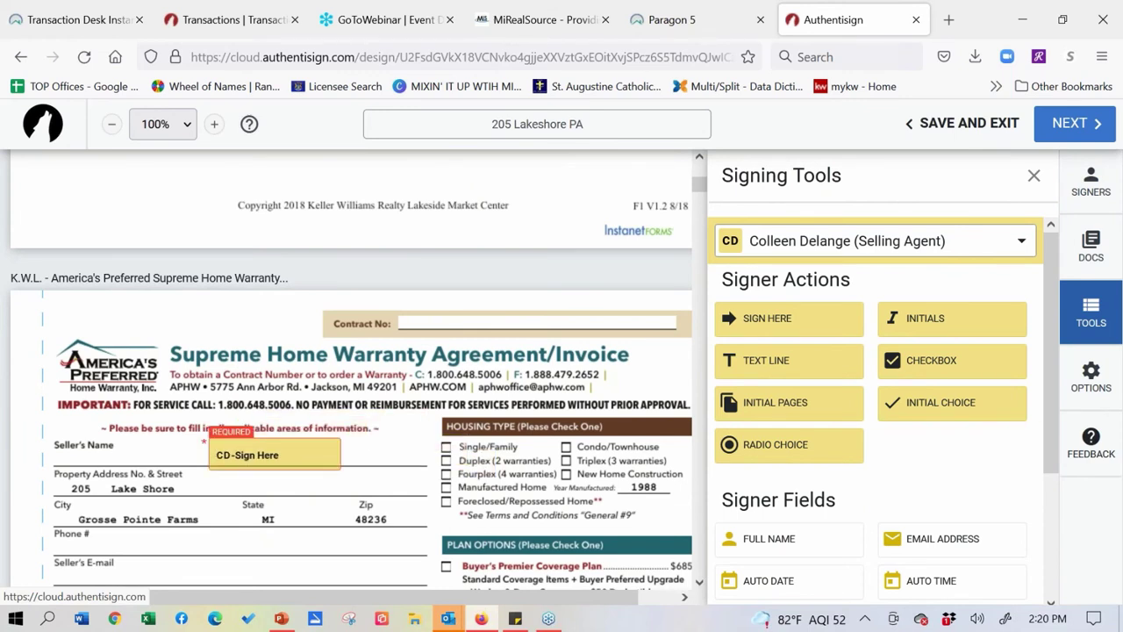
drag(781, 369, 88, 537)
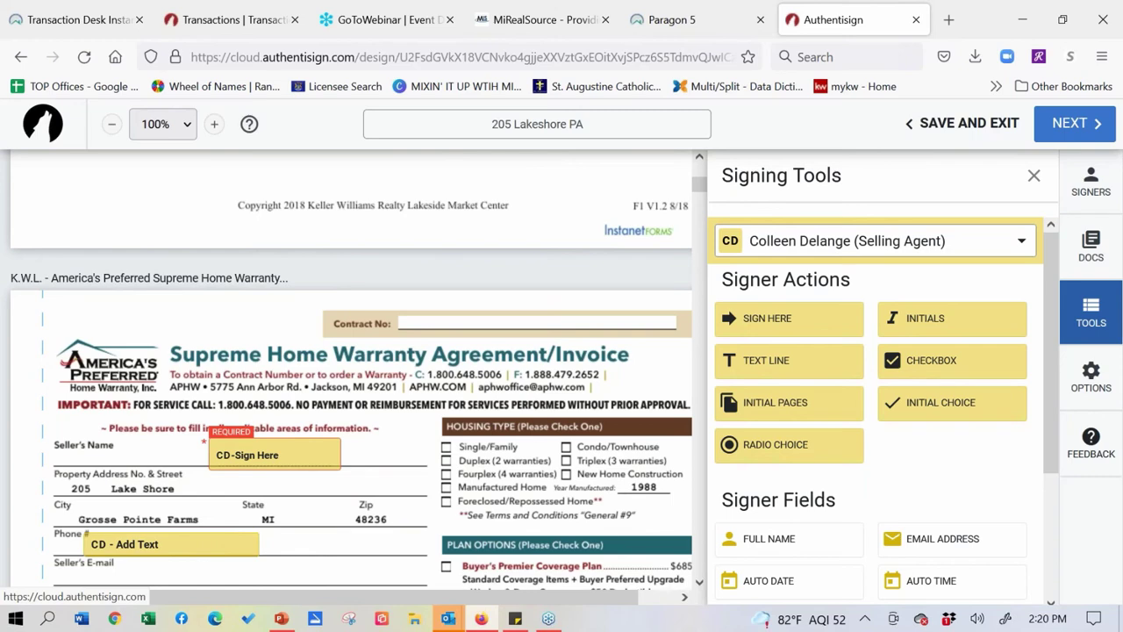
- Scroll through the warranty and Check Deposit forms to the Condominium Clause Addendum page
scroll(457, 494, down, 3)
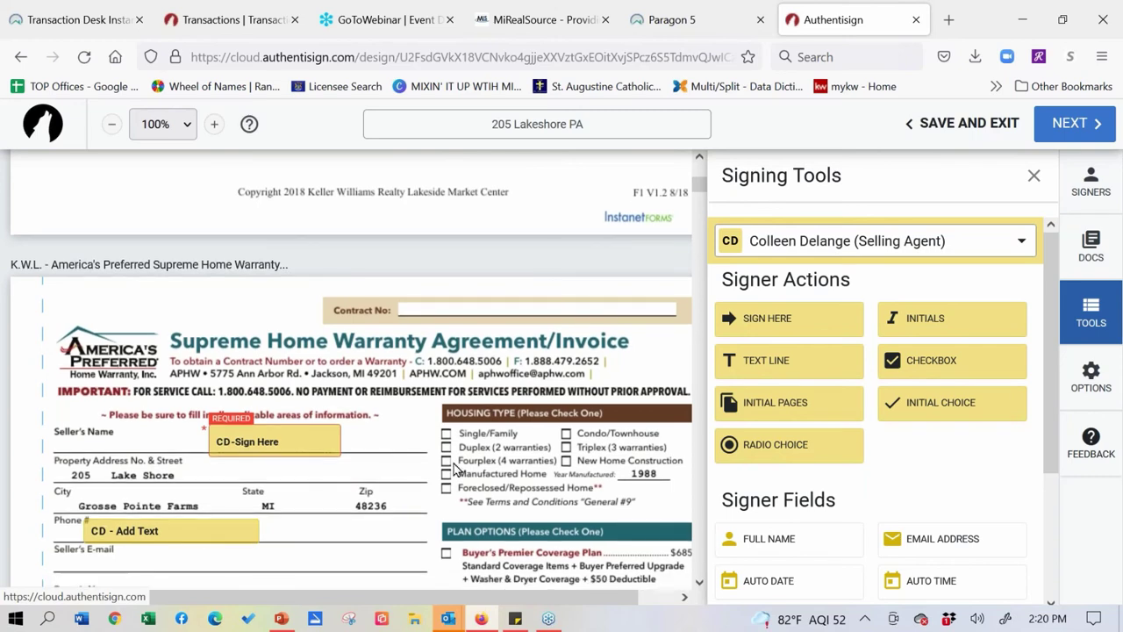
scroll(464, 342, down, 2)
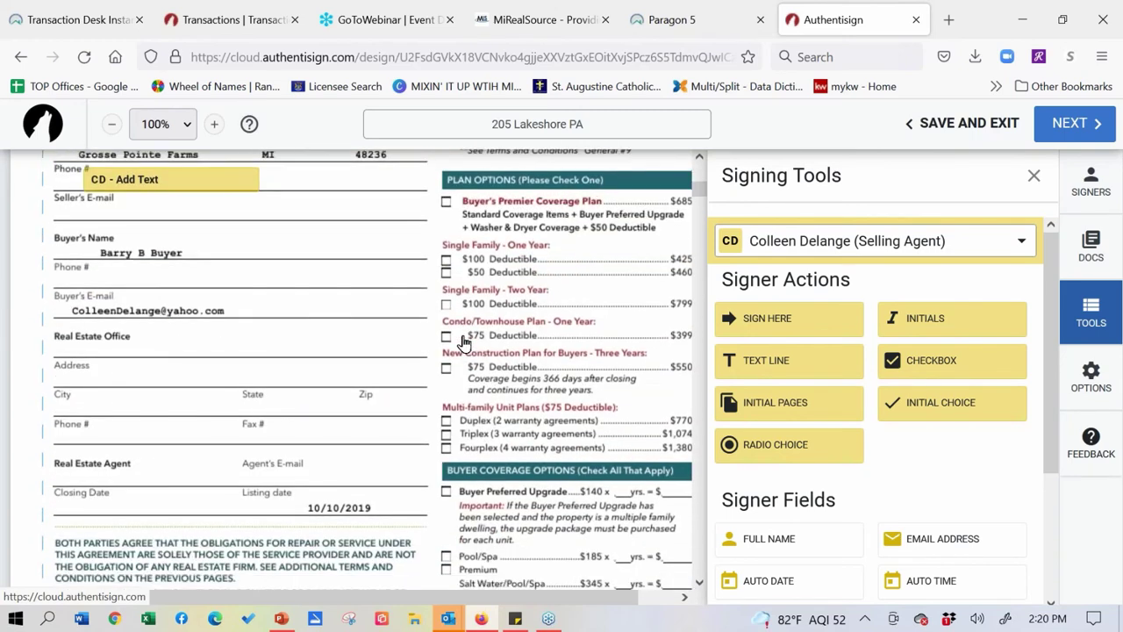
scroll(465, 341, up, 1)
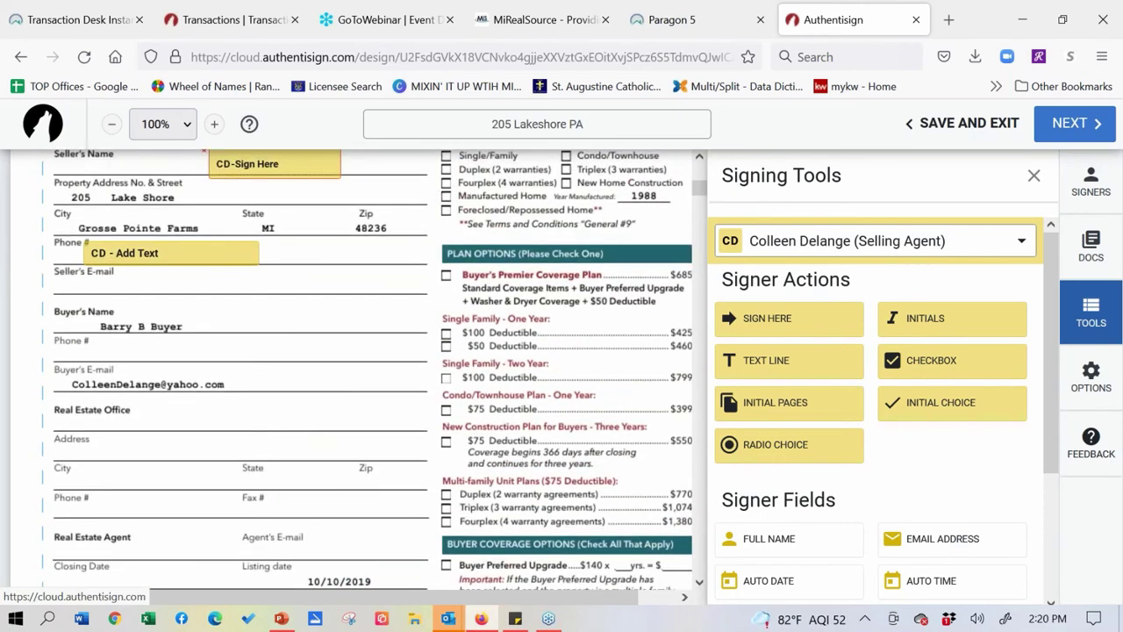
scroll(372, 332, down, 9)
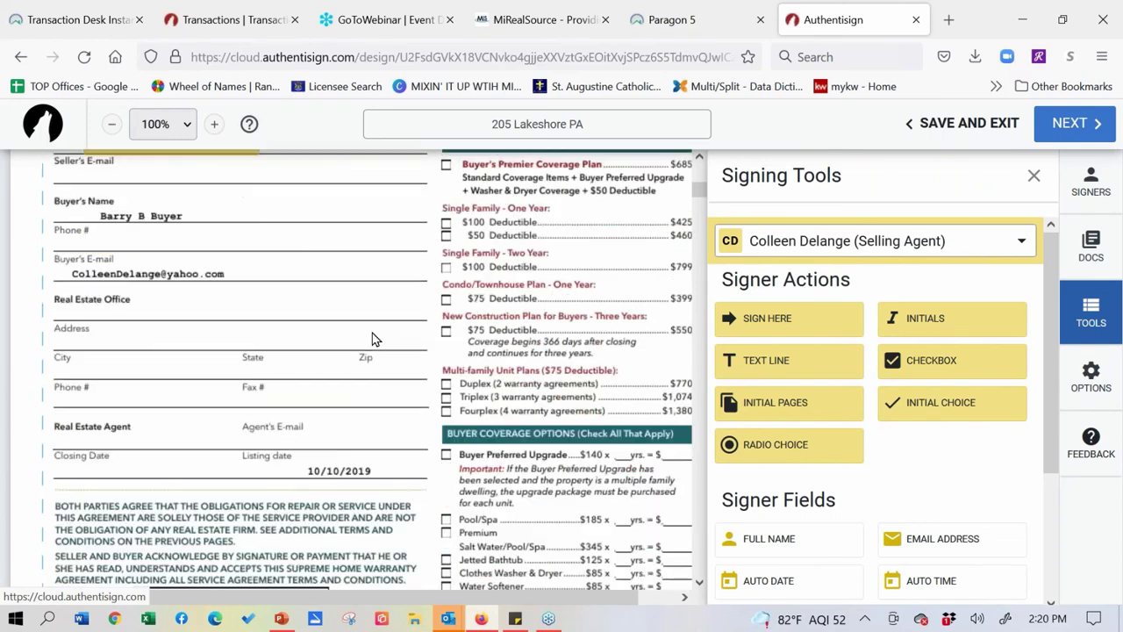
scroll(372, 334, down, 2)
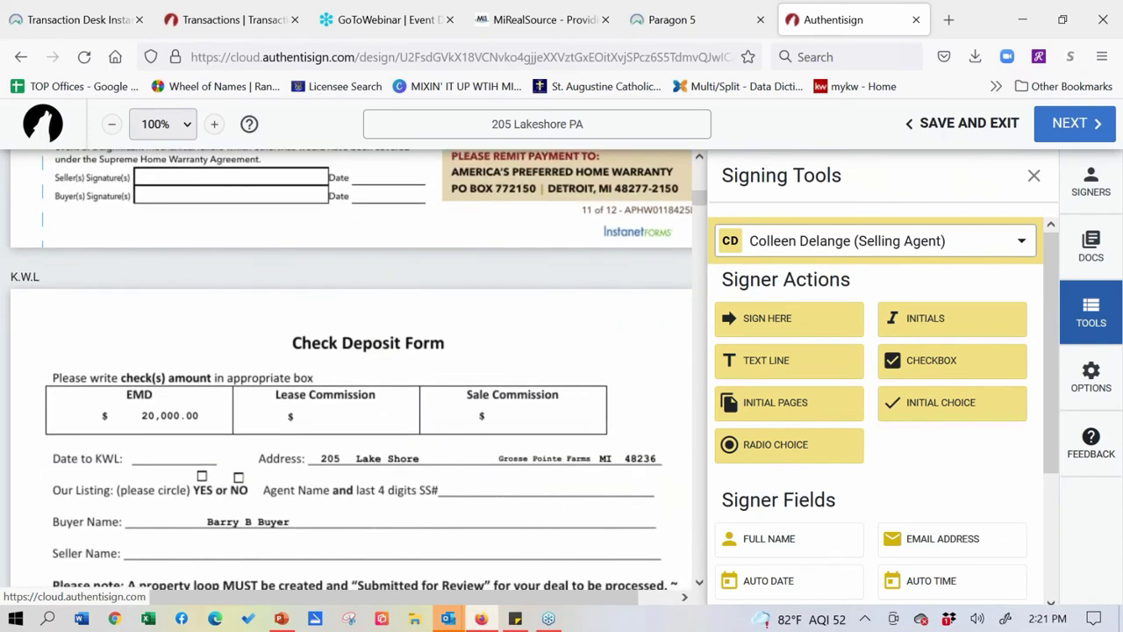
scroll(406, 434, down, 1)
scroll(405, 434, down, 2)
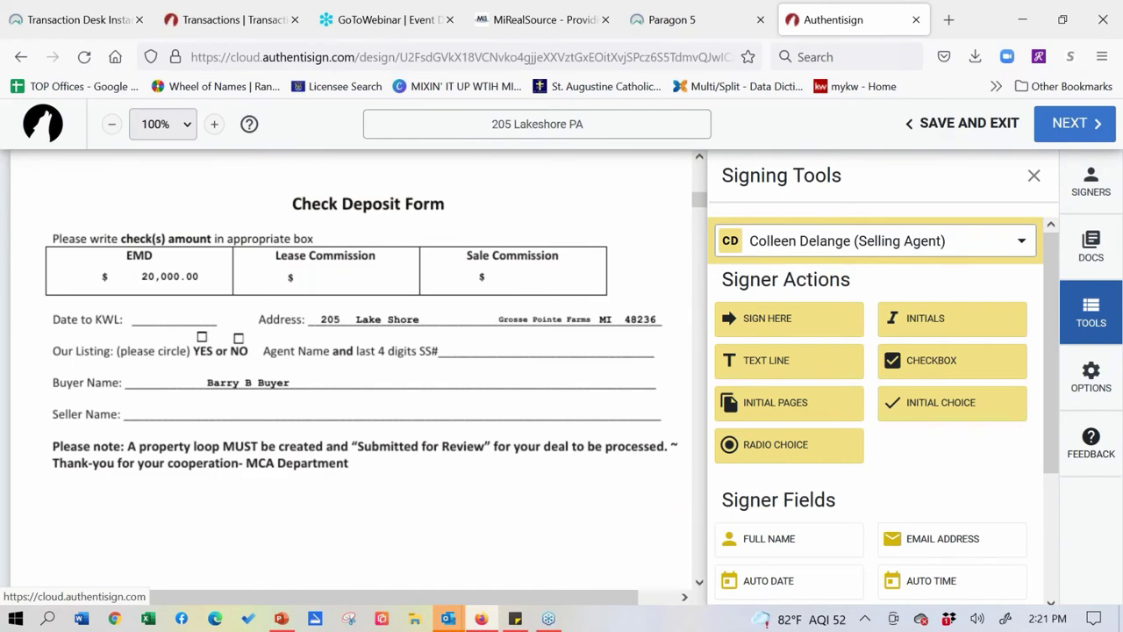
scroll(384, 319, down, 15)
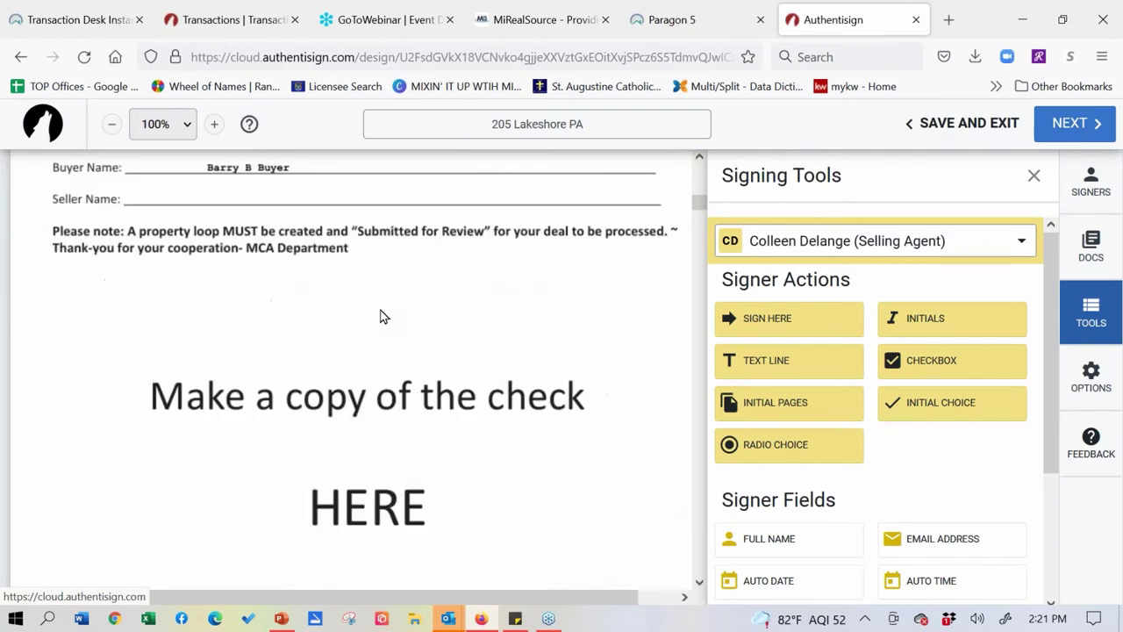
scroll(470, 392, down, 8)
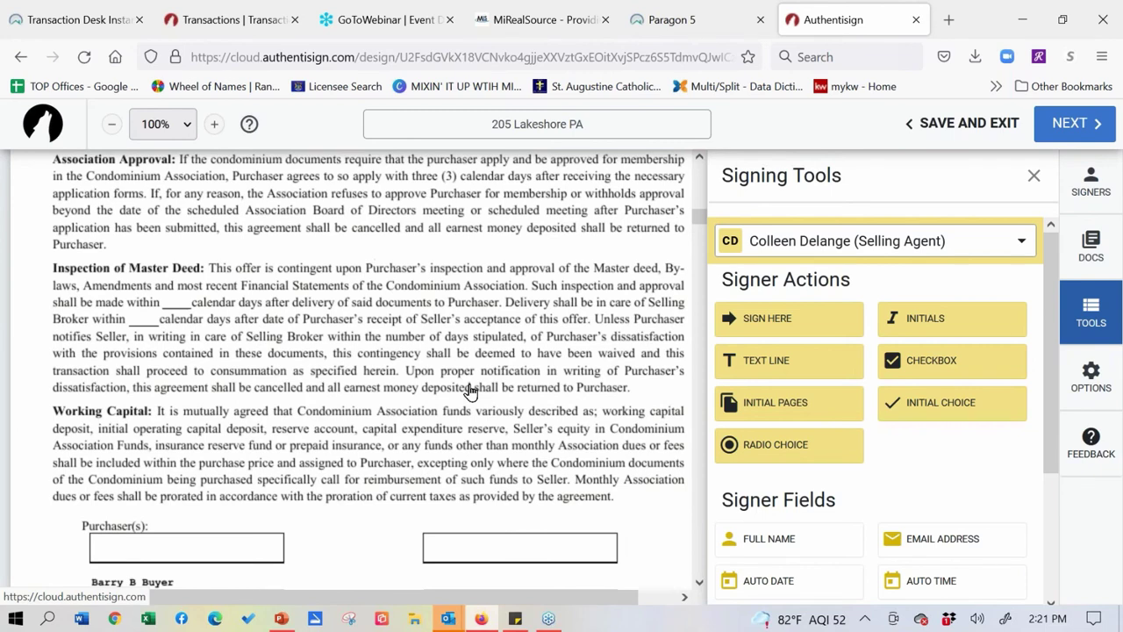
- Place two radio circles on the Inspection of Master Deed paragraph's blank calendar-day lines
drag(730, 453, 139, 311)
scroll(139, 307, down, 1)
drag(575, 439, 105, 308)
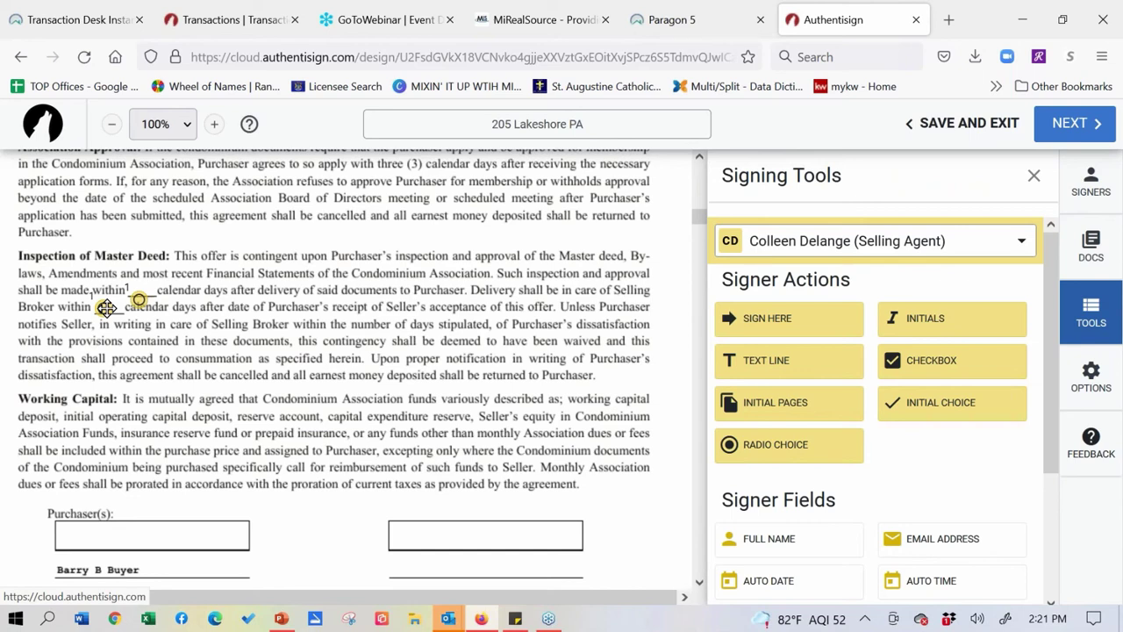
click(103, 307)
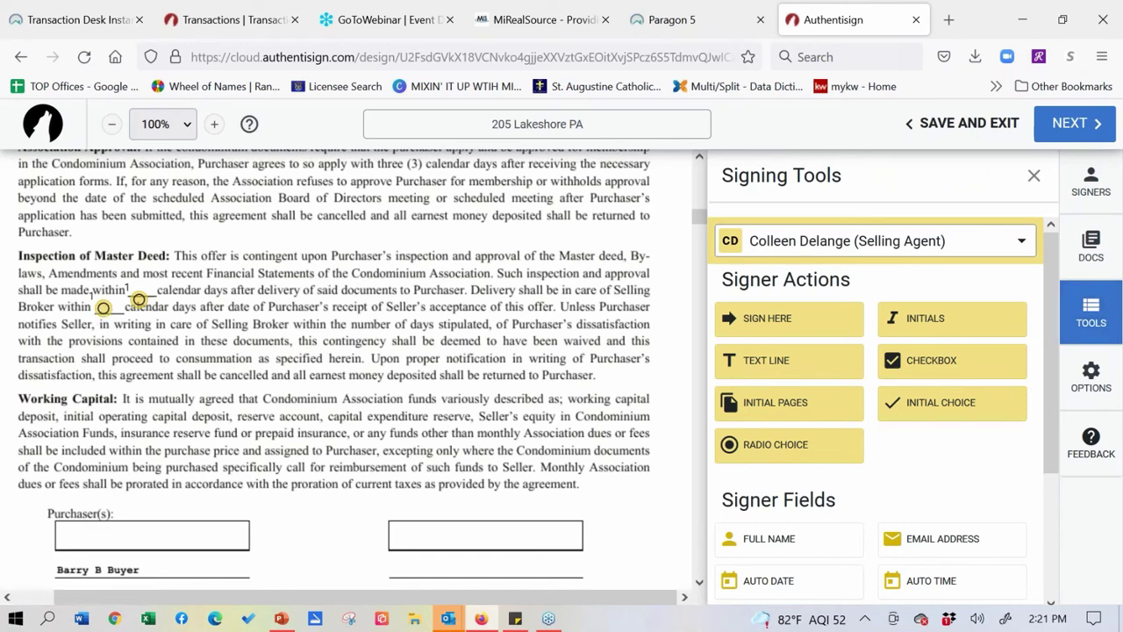
- Select the second radio circle and copy it from its context menu
click(100, 304)
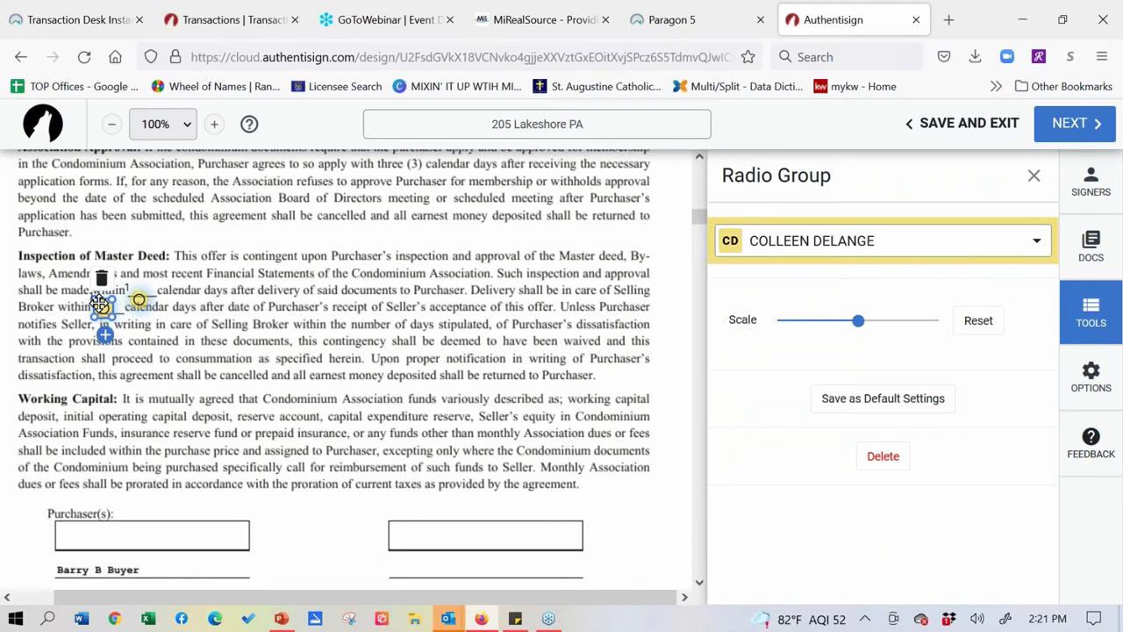
click(99, 351)
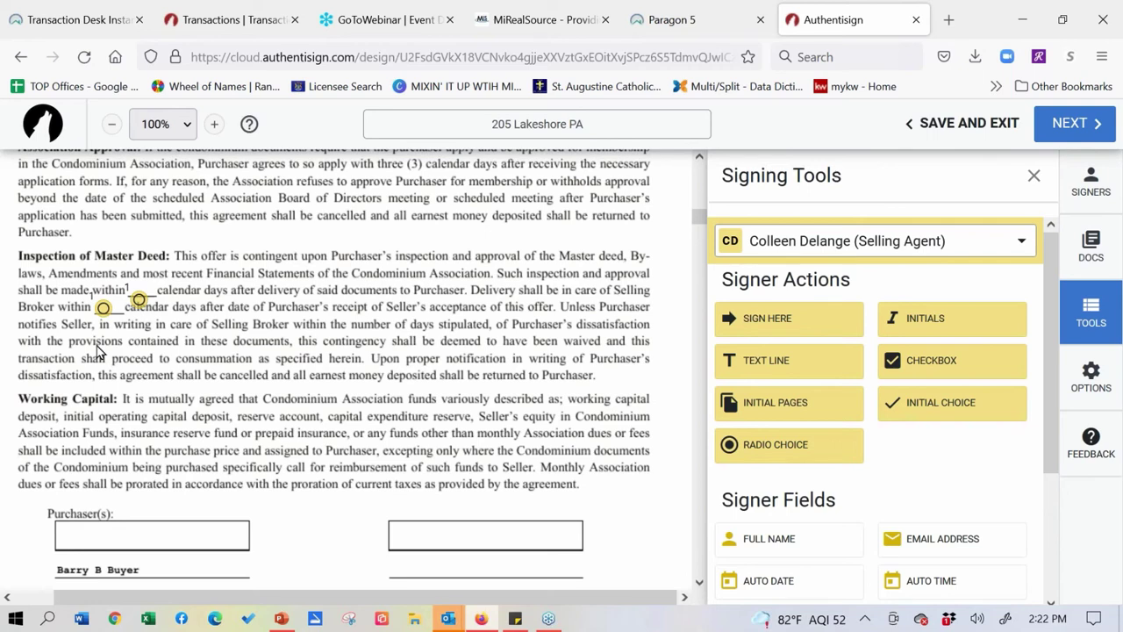
click(136, 301)
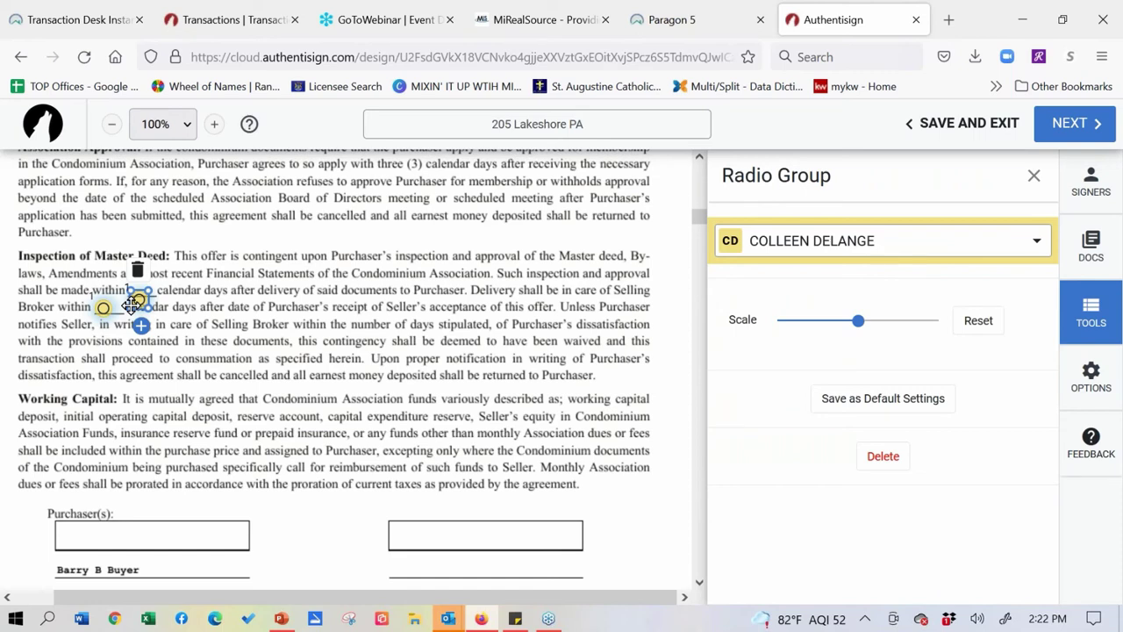
right_click(130, 305)
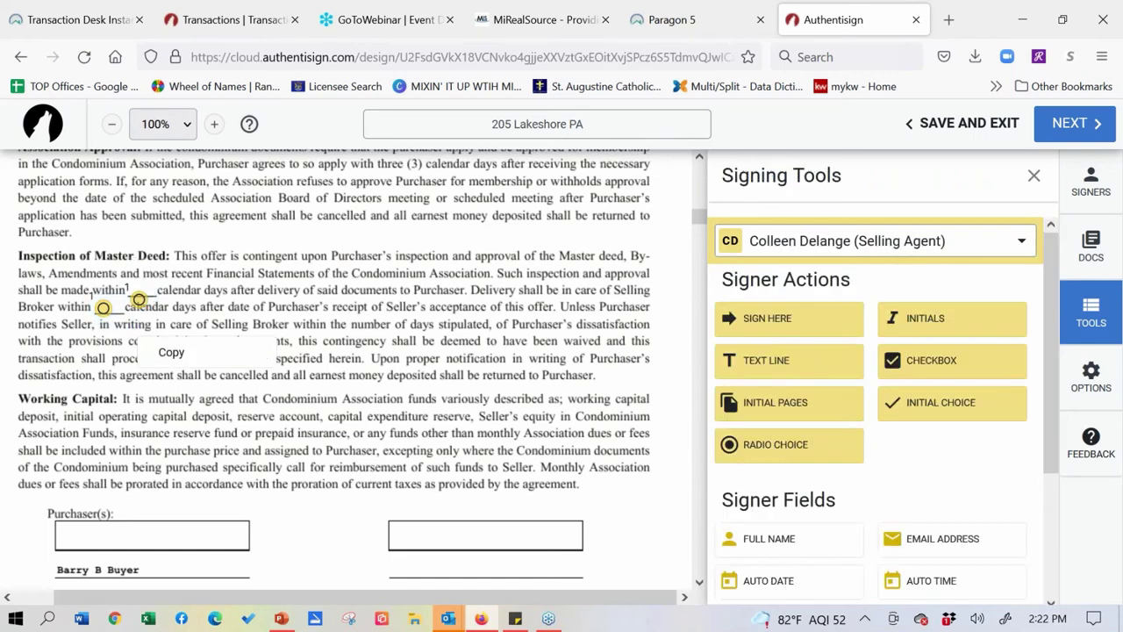
click(149, 352)
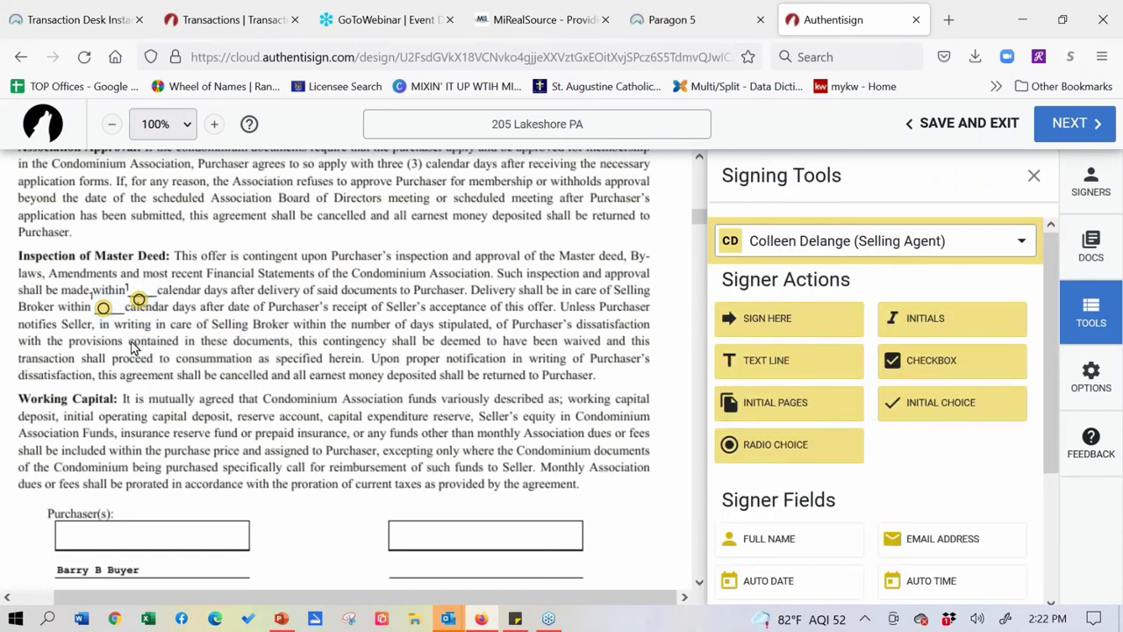
scroll(141, 378, down, 5)
scroll(122, 400, up, 4)
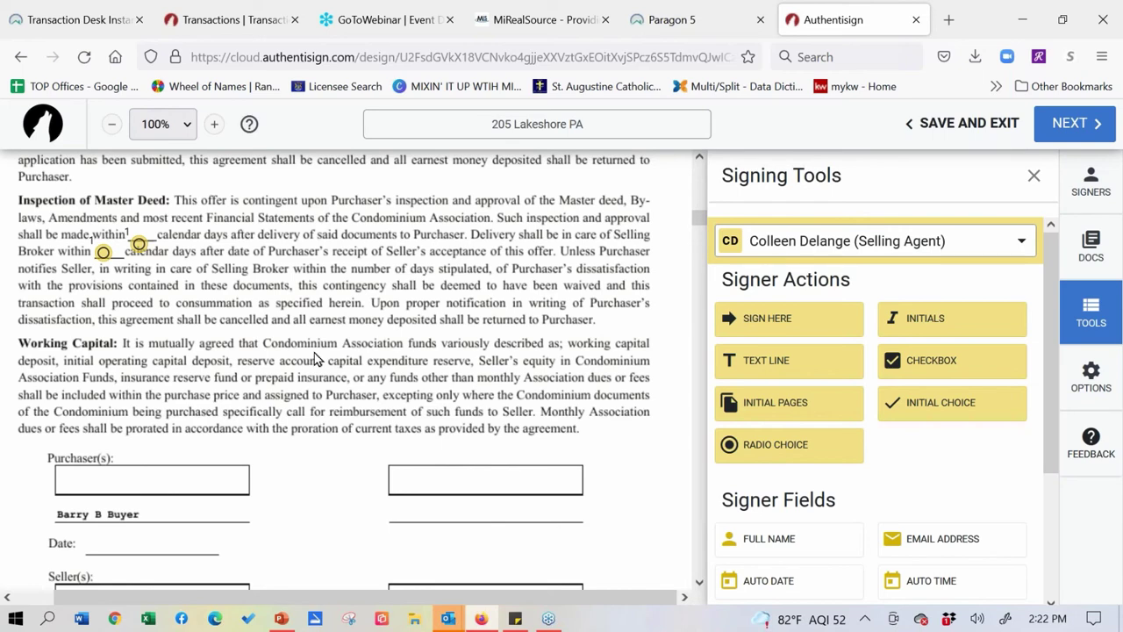
- Scroll down to page 5, then back up to the Lead-Based Paint form's seller section
scroll(479, 453, down, 10)
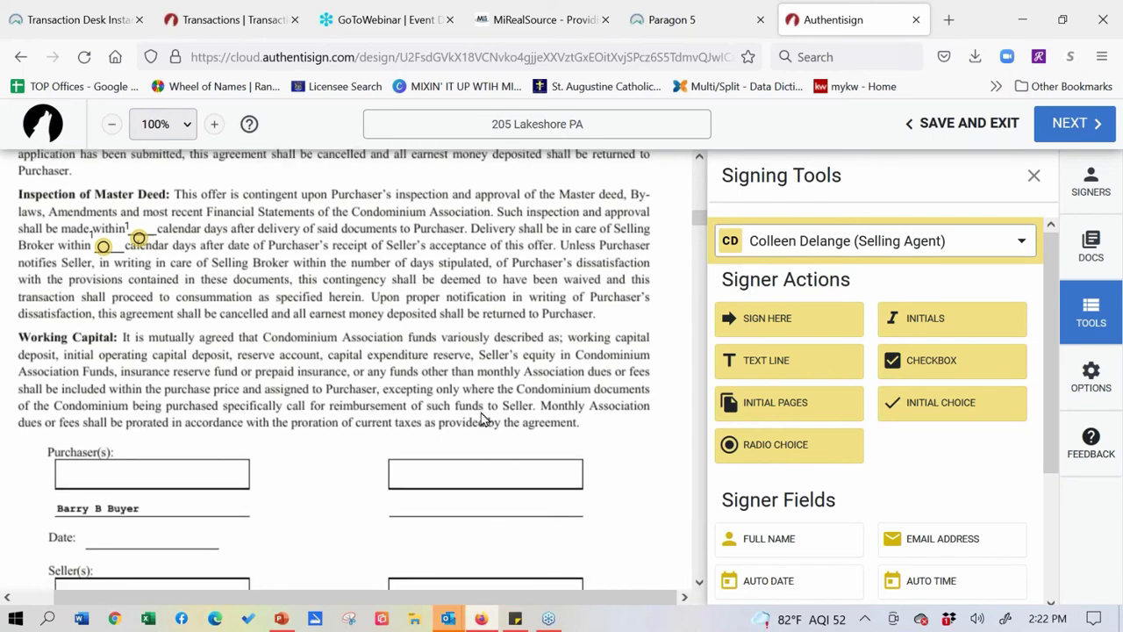
scroll(454, 320, down, 15)
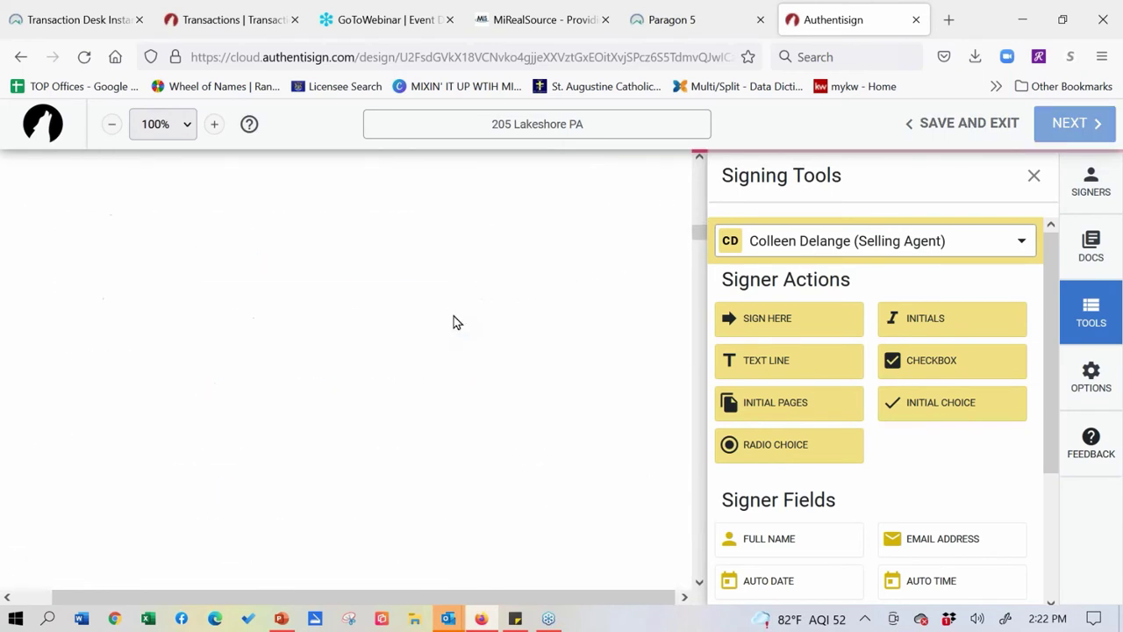
scroll(495, 351, down, 15)
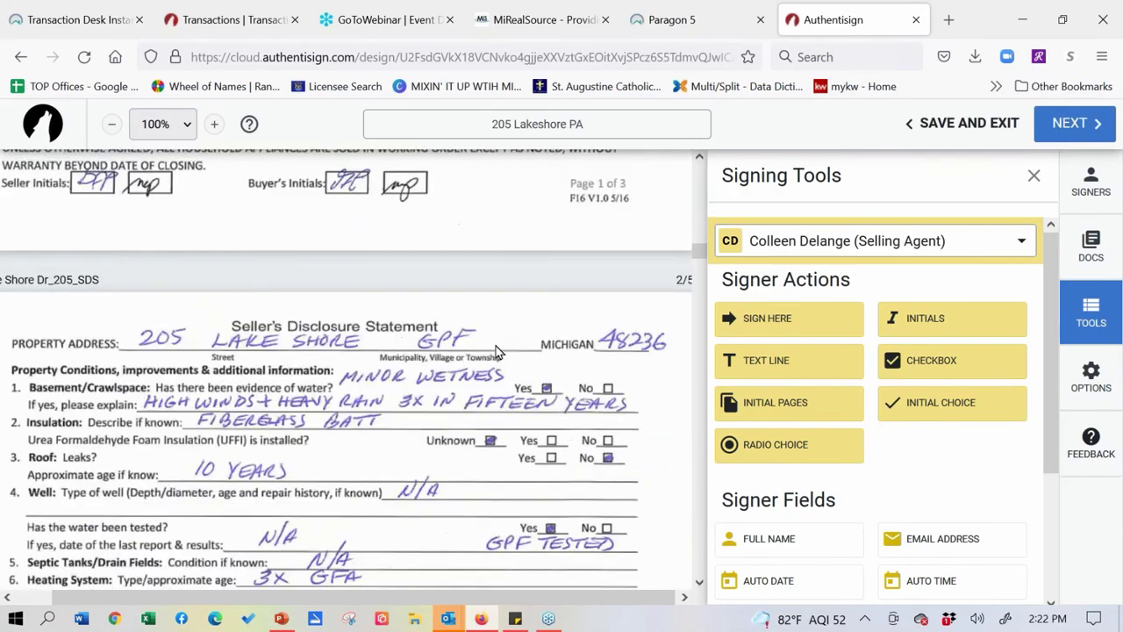
scroll(542, 341, down, 15)
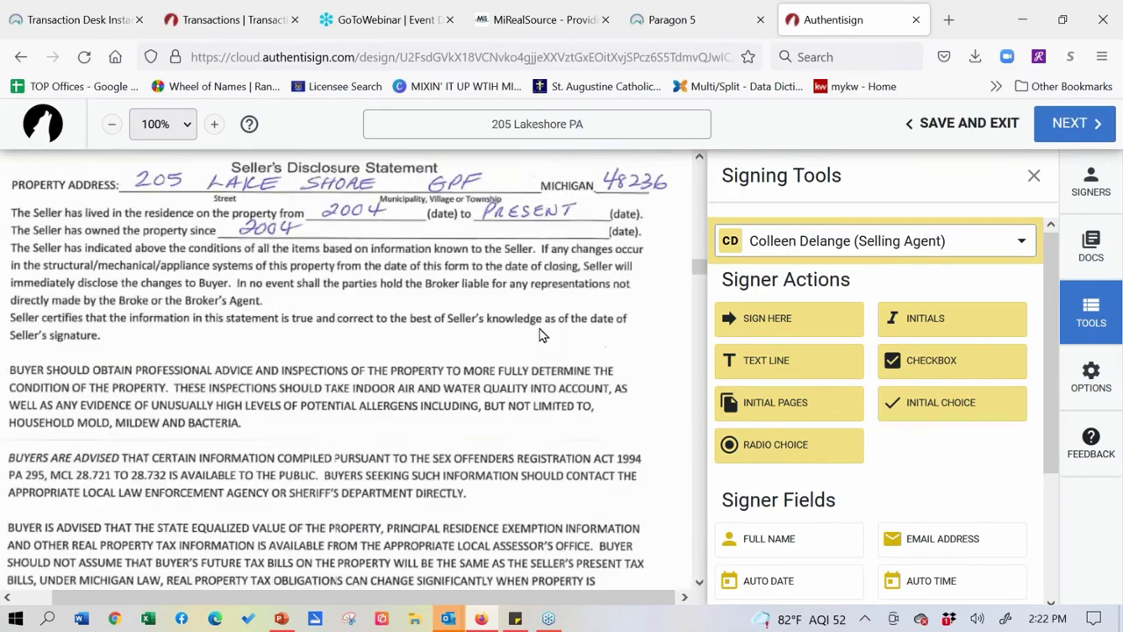
scroll(520, 372, down, 15)
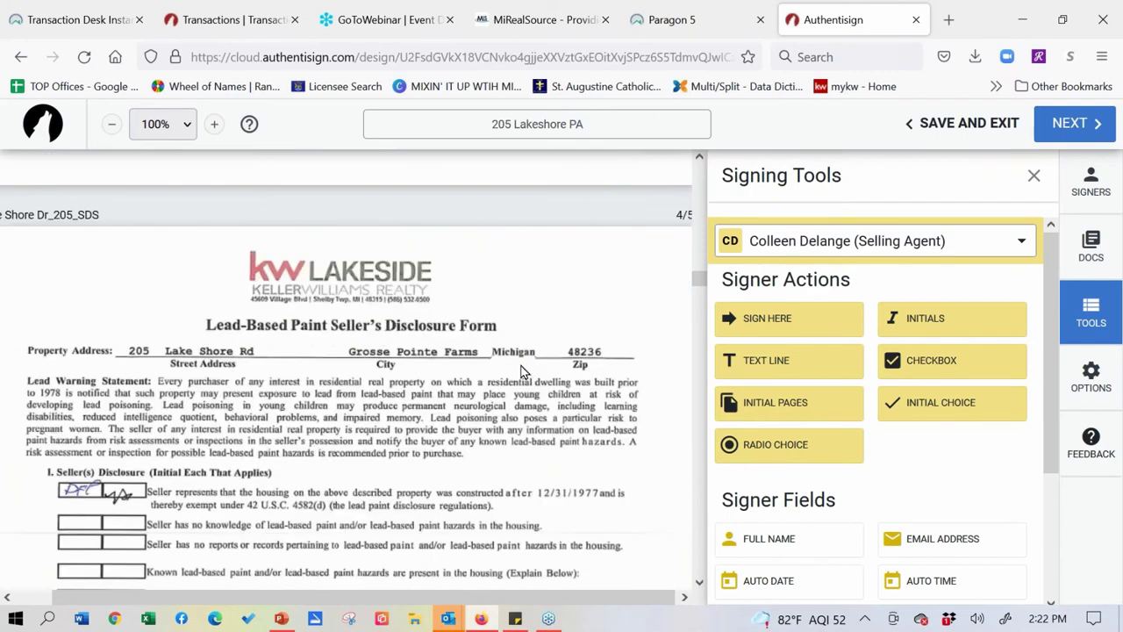
scroll(517, 289, down, 5)
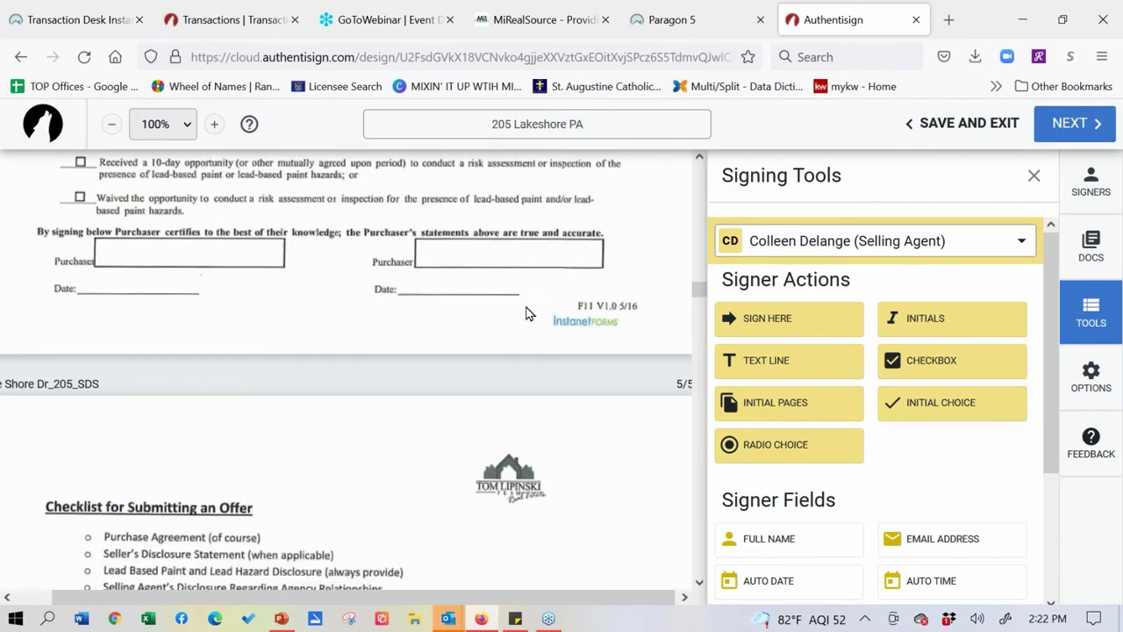
scroll(485, 393, up, 10)
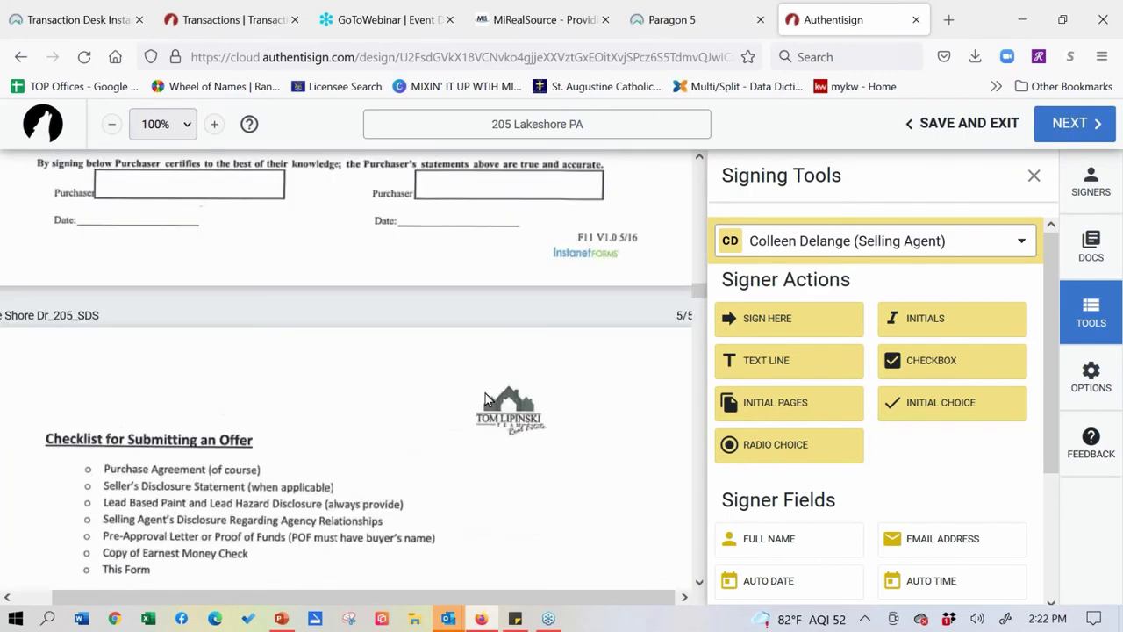
scroll(487, 398, up, 1)
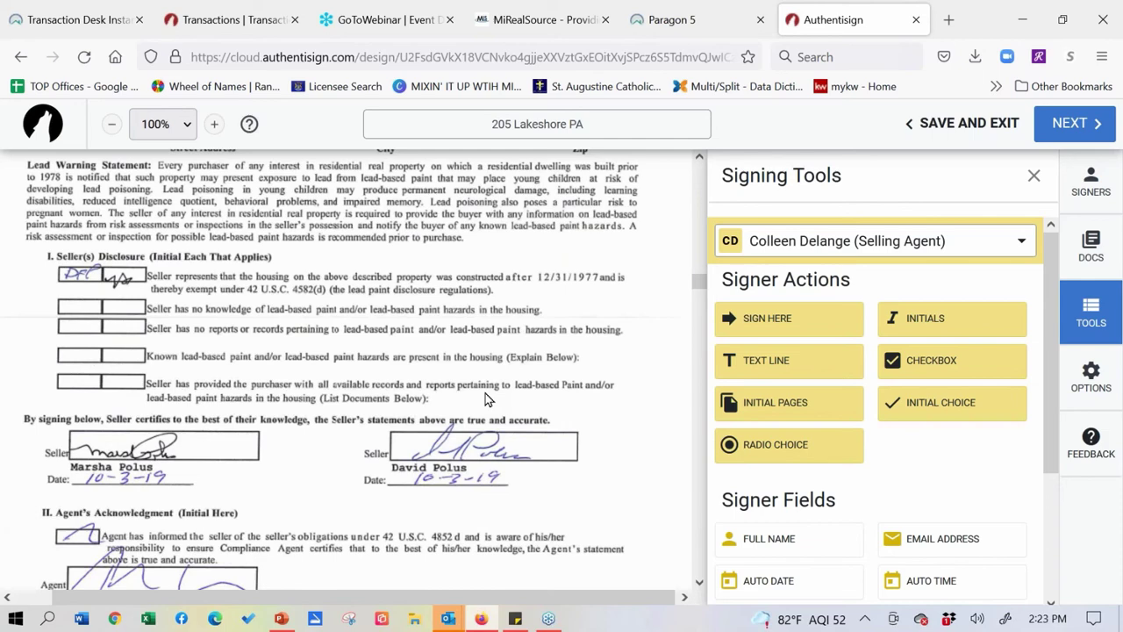
- Place the buyer's page initials right-aligned at the bottom of the K.W.L. Affiliated Business document
click(781, 407)
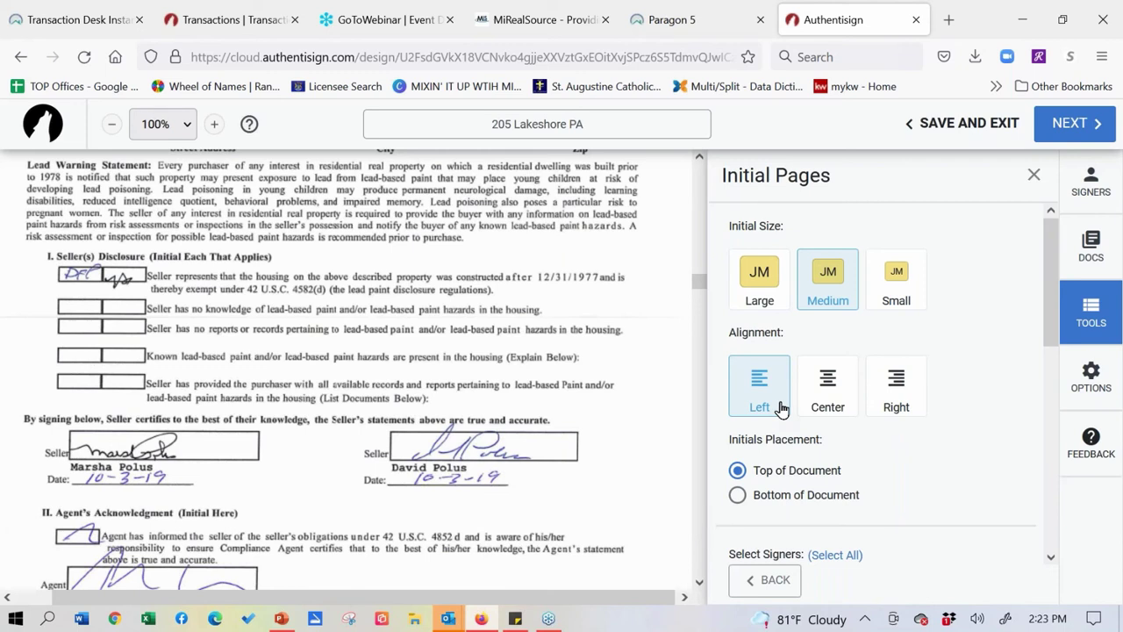
click(909, 402)
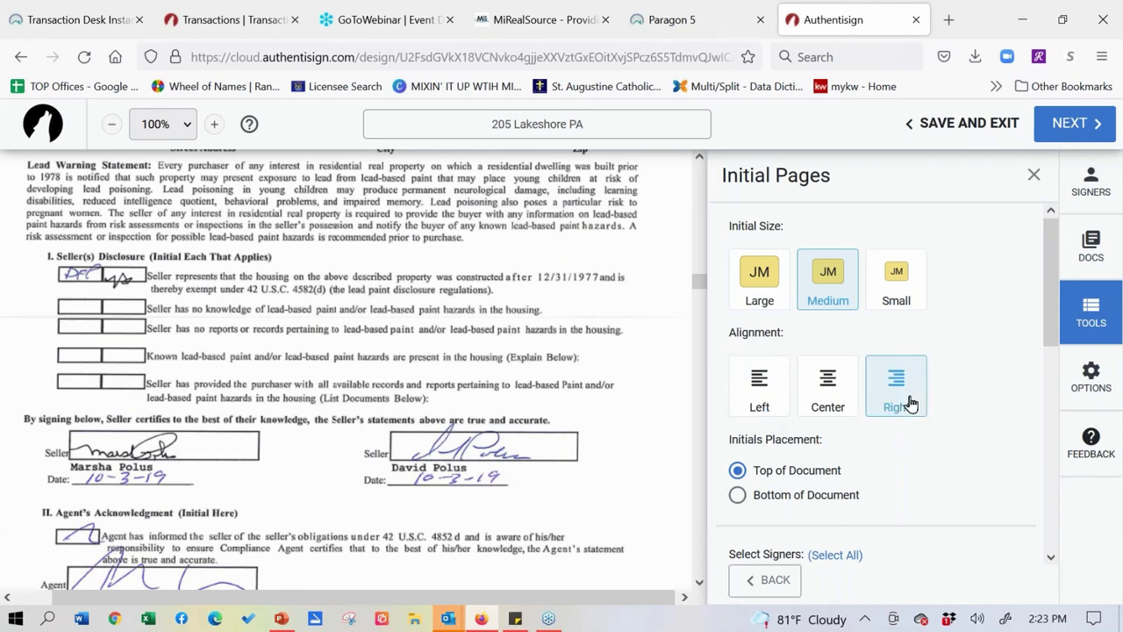
click(737, 495)
scroll(1015, 356, down, 3)
scroll(1025, 314, down, 1)
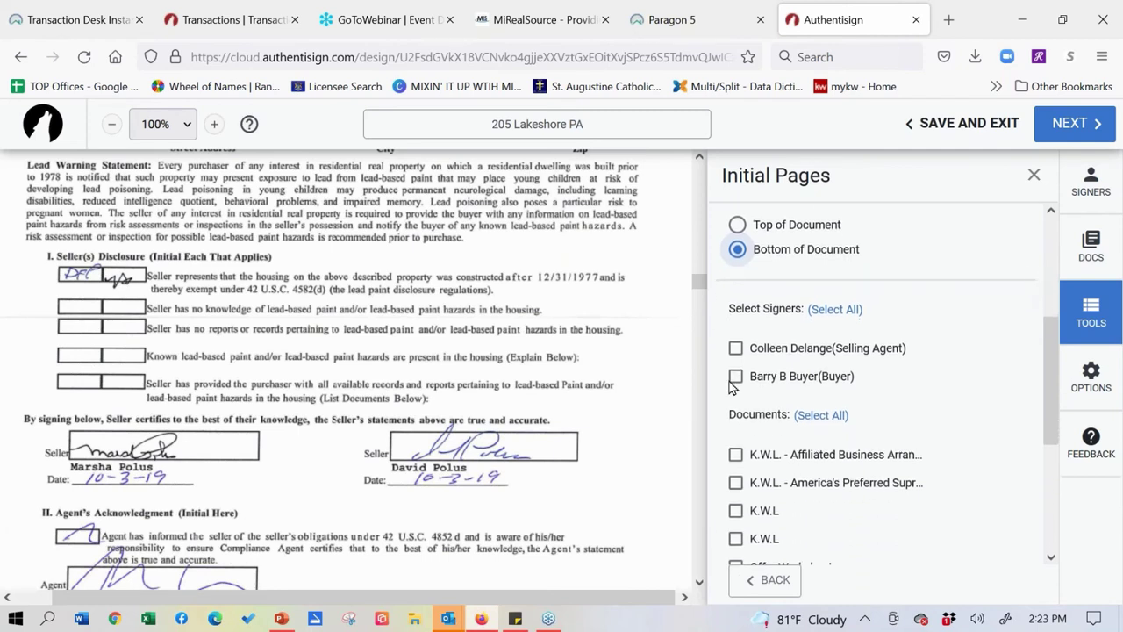
click(734, 379)
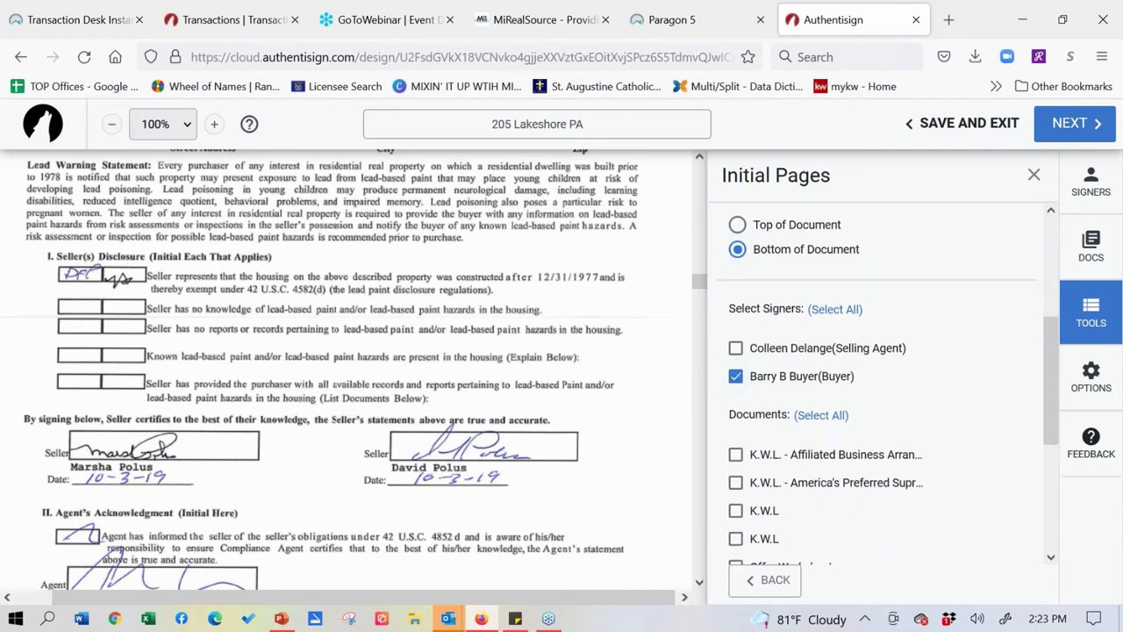
scroll(991, 534, down, 5)
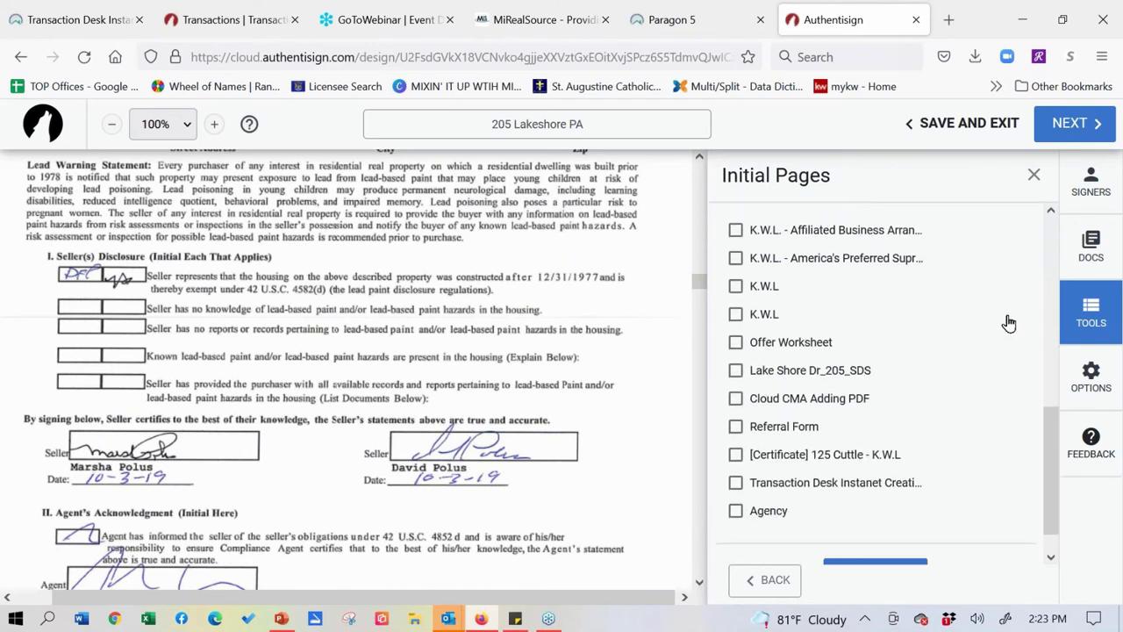
scroll(990, 386, up, 1)
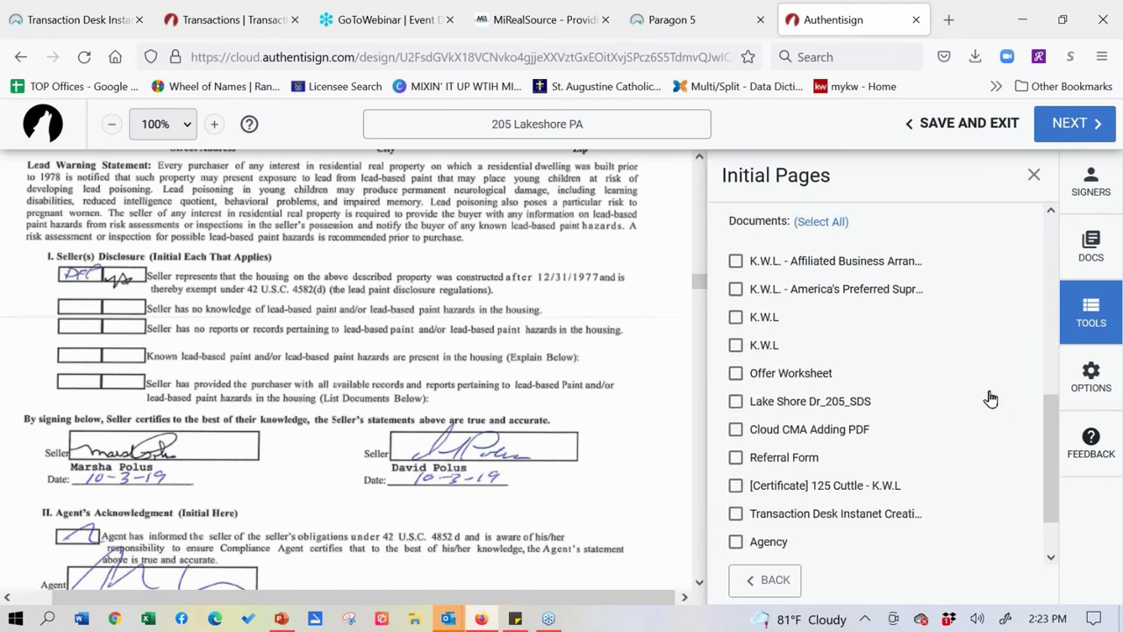
click(736, 263)
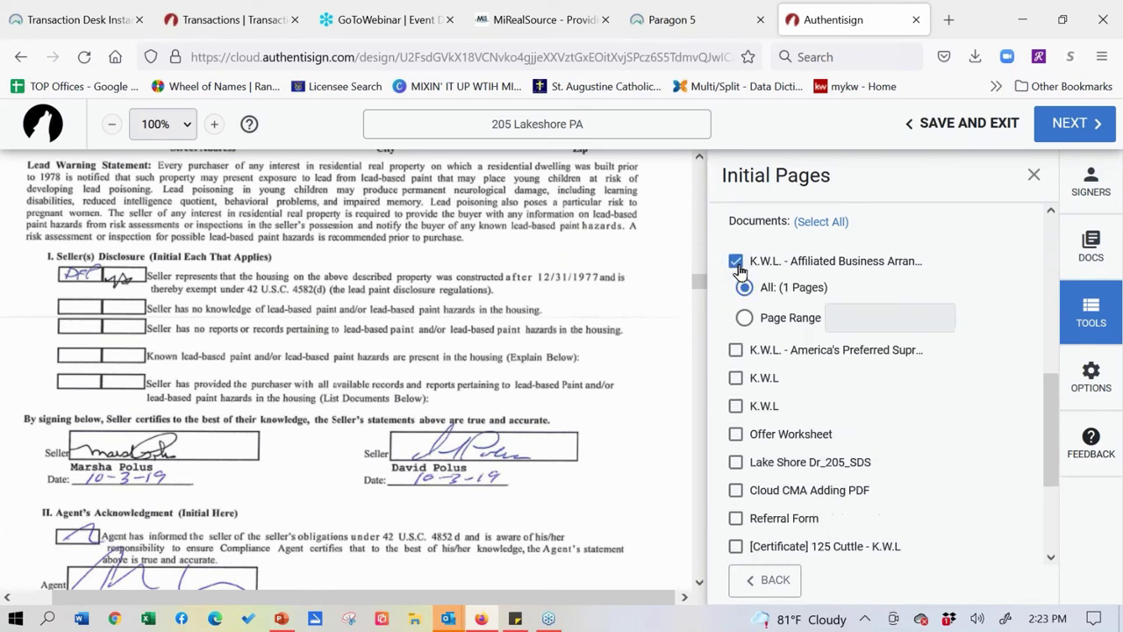
scroll(1010, 281, down, 5)
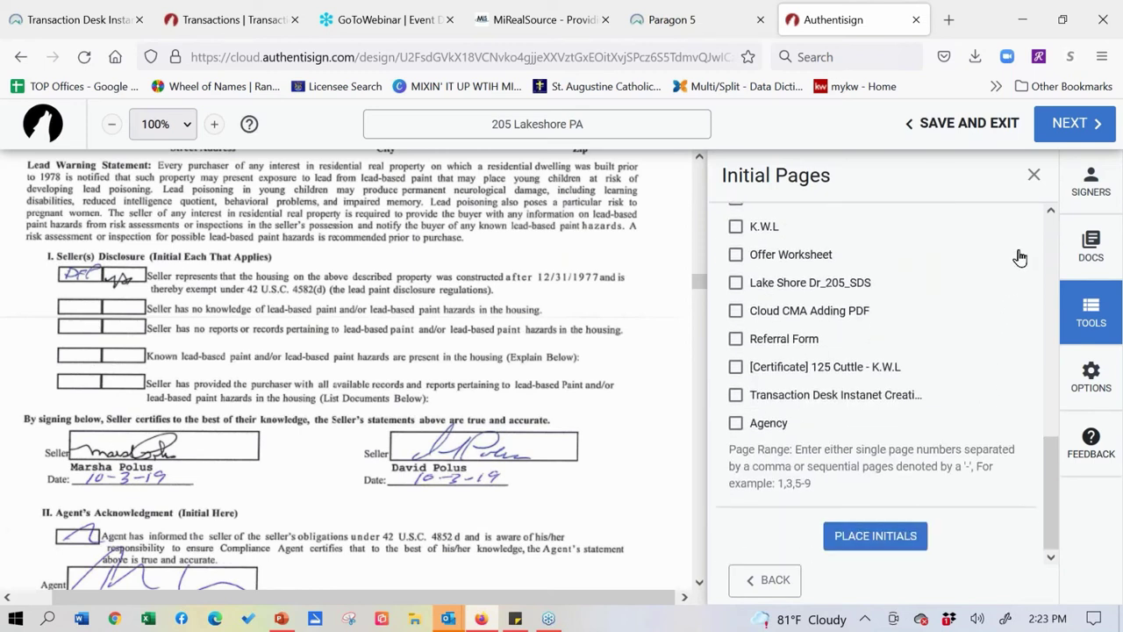
click(885, 537)
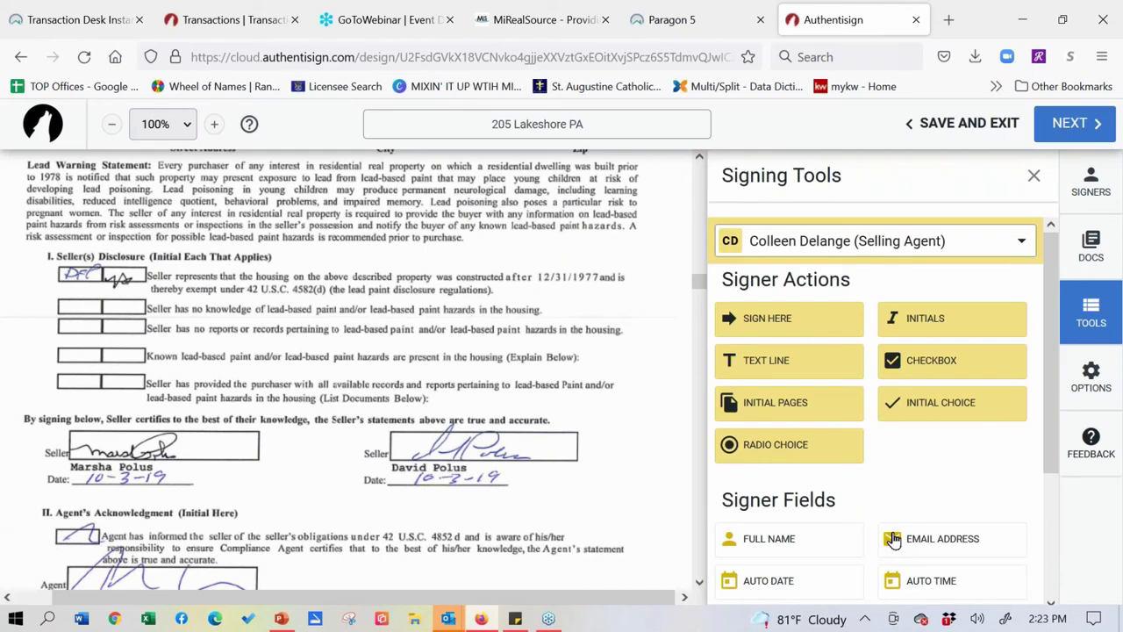
- On the Acknowledgement page, shift the buyer's initials box up and left, clear of the footer
scroll(562, 388, up, 10)
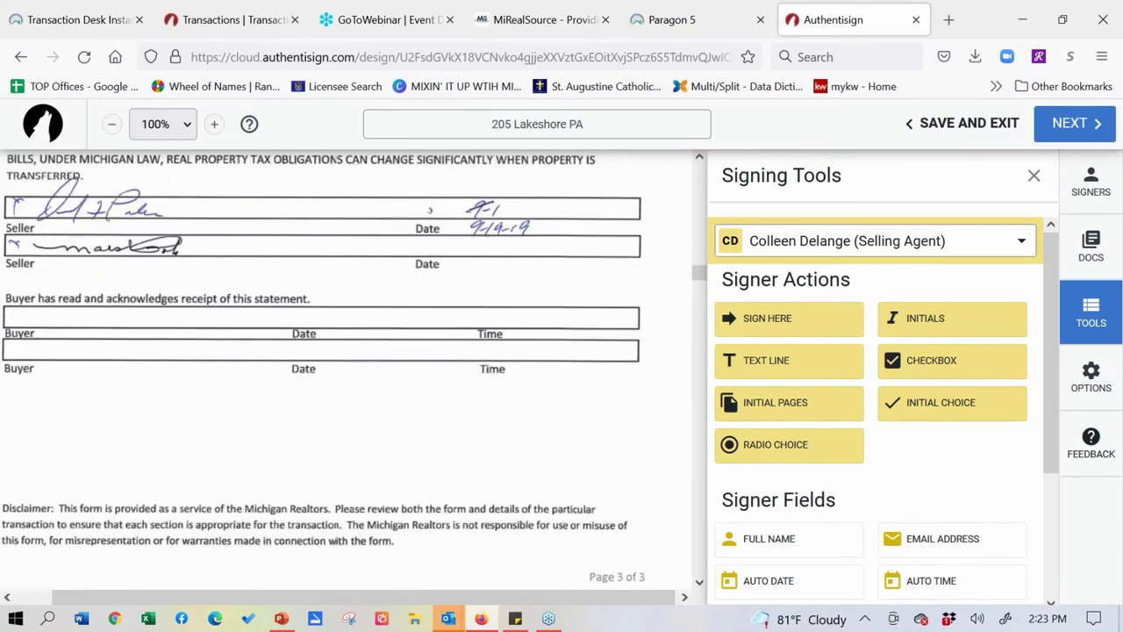
scroll(588, 454, up, 15)
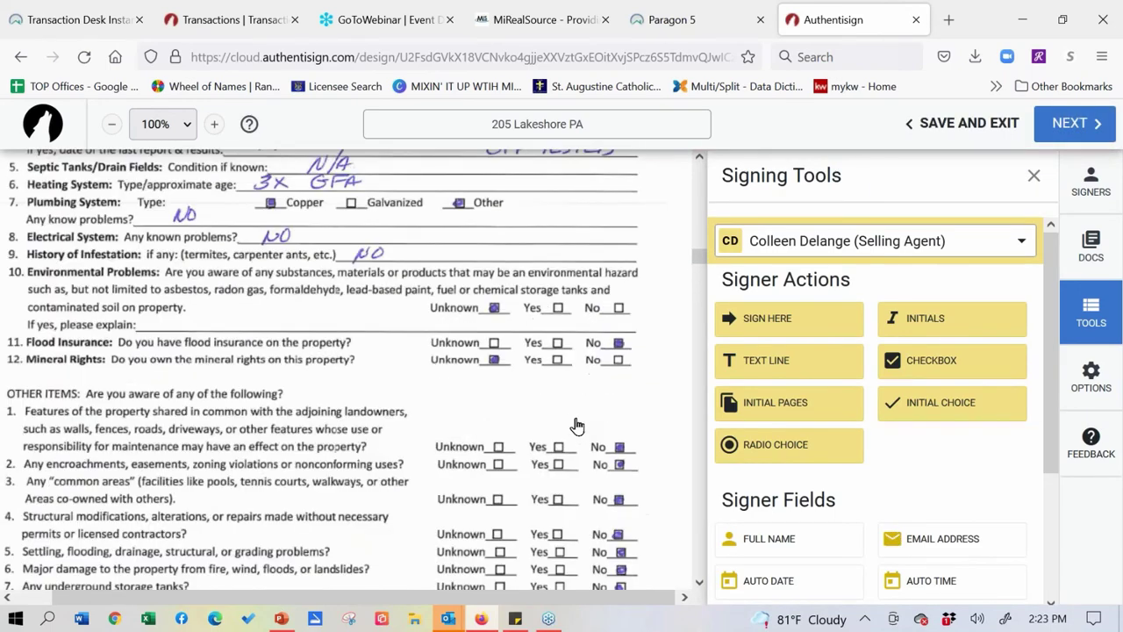
scroll(578, 425, up, 15)
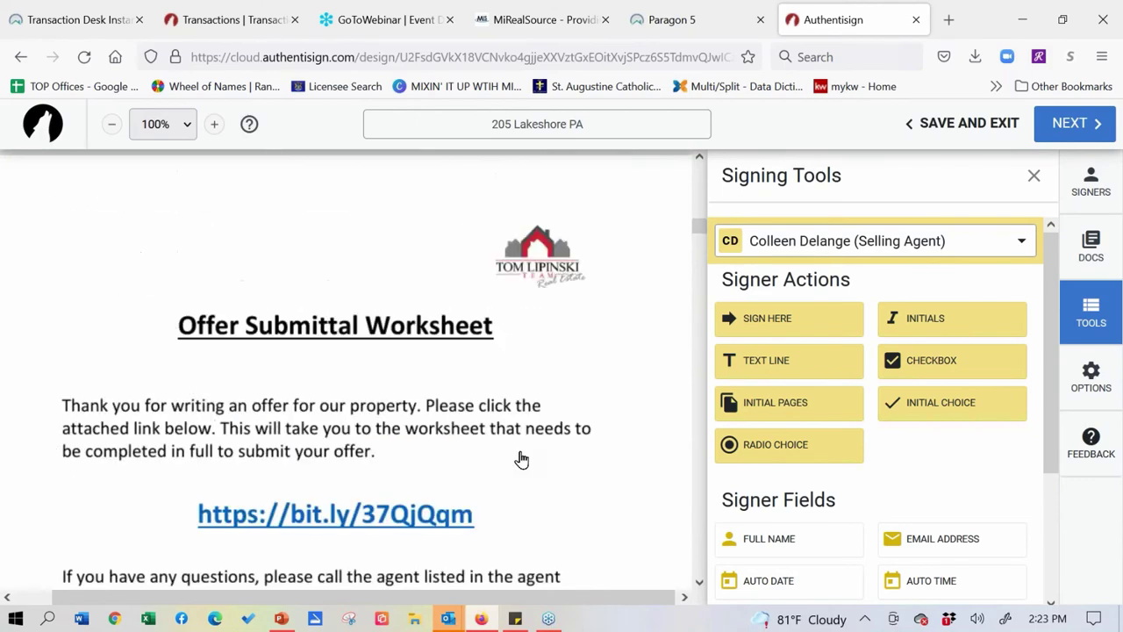
scroll(571, 460, up, 5)
scroll(579, 430, down, 10)
scroll(581, 416, up, 5)
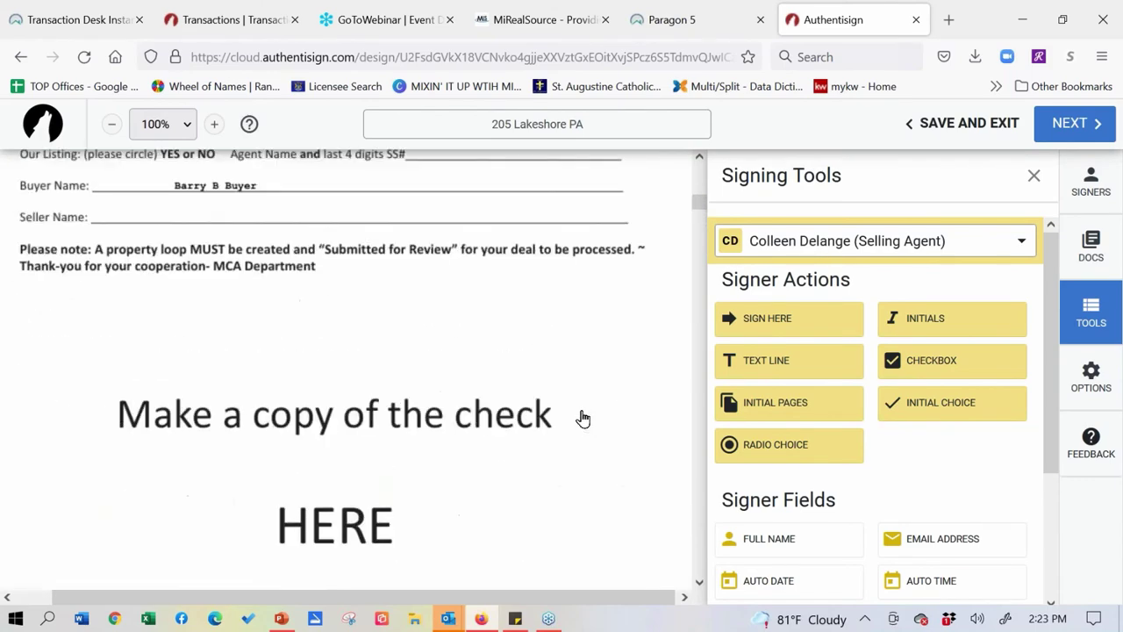
scroll(592, 476, up, 15)
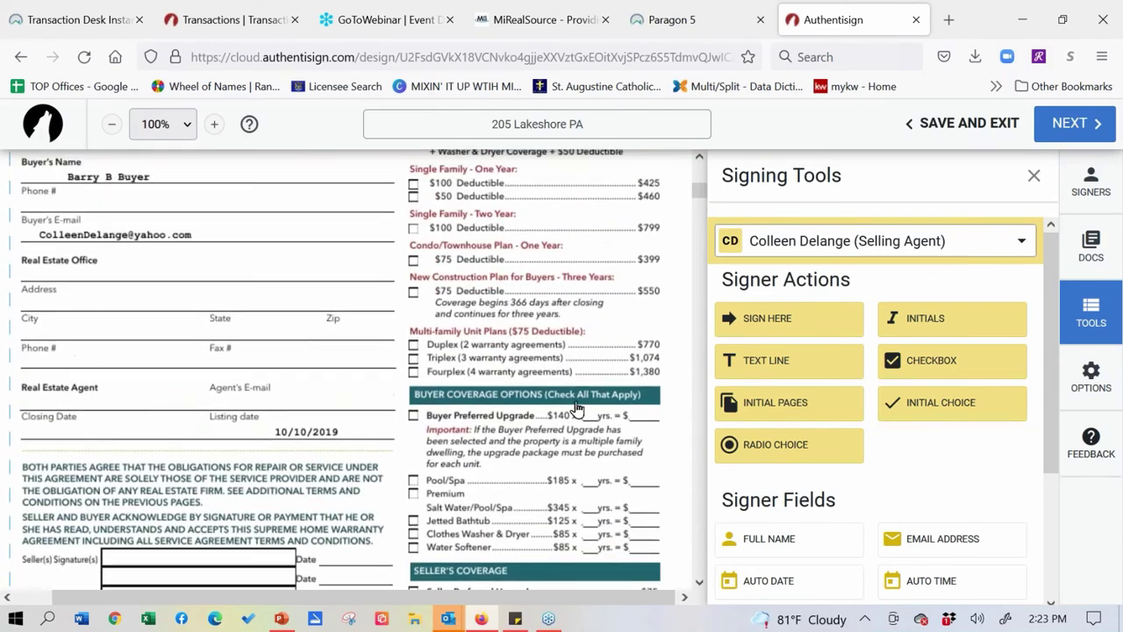
scroll(578, 410, up, 3)
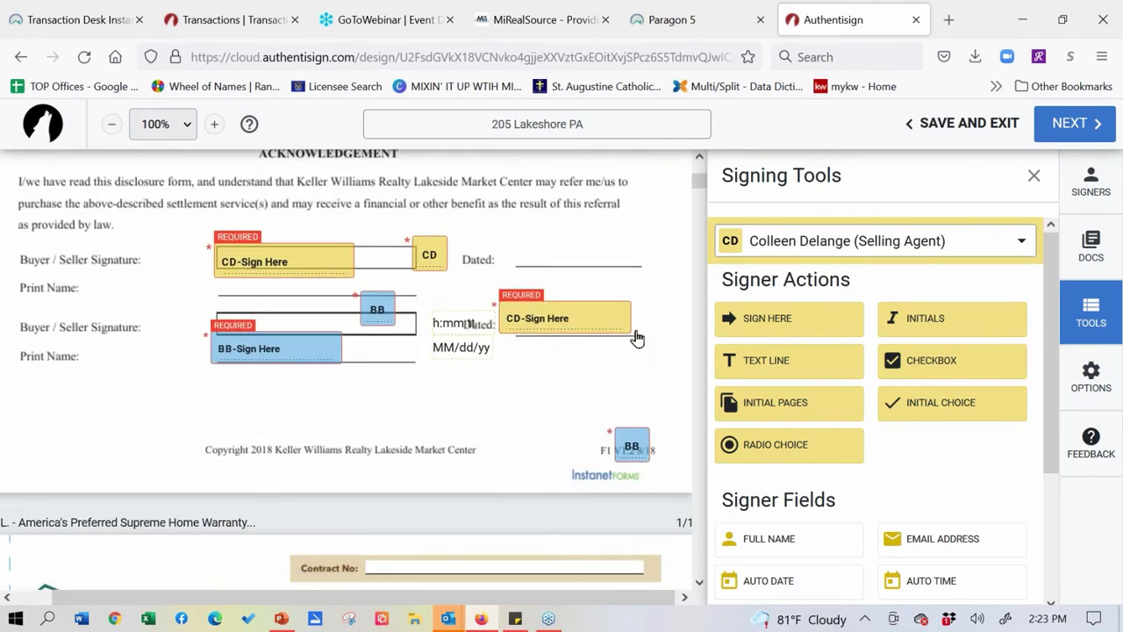
drag(614, 435, 540, 419)
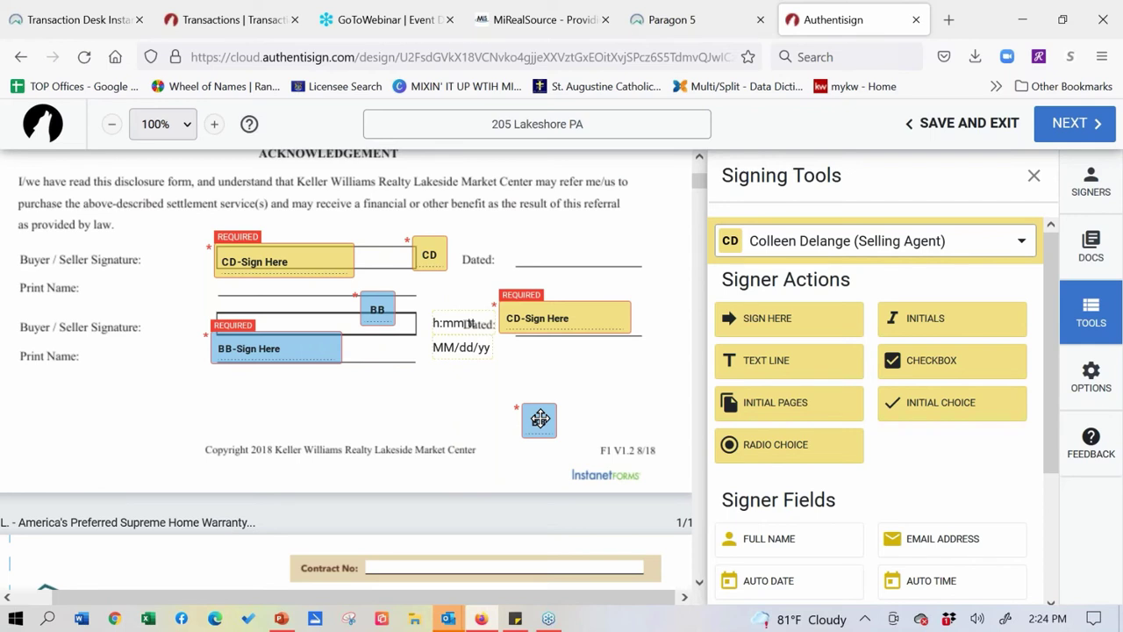
scroll(1018, 323, down, 2)
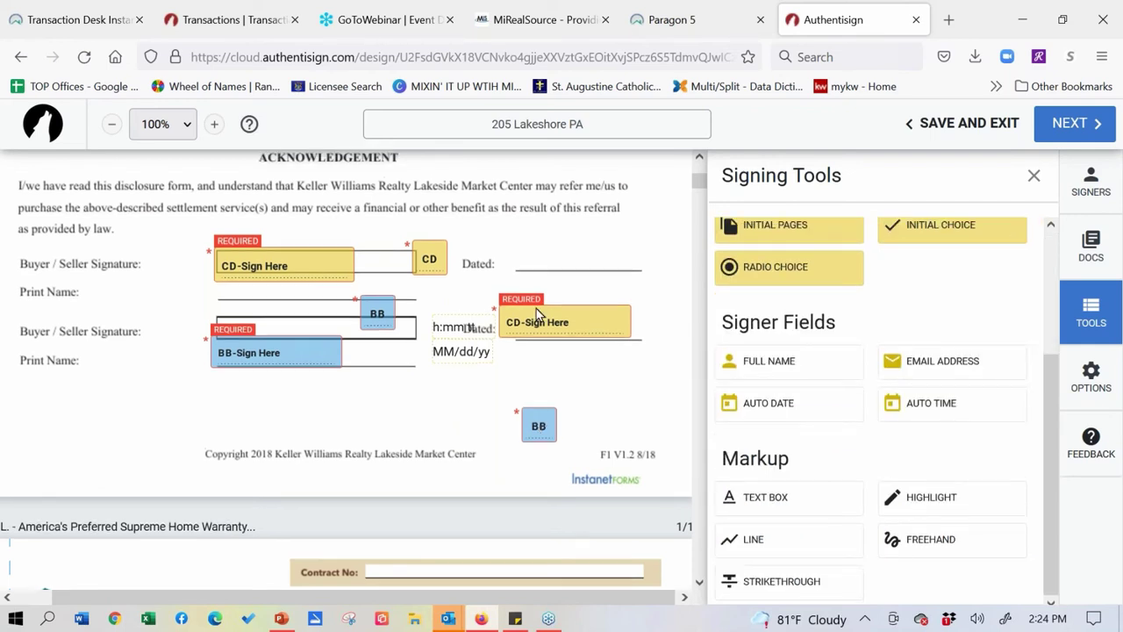
- Strike through "based on the sales price and services" in the title fee text
scroll(536, 308, up, 2)
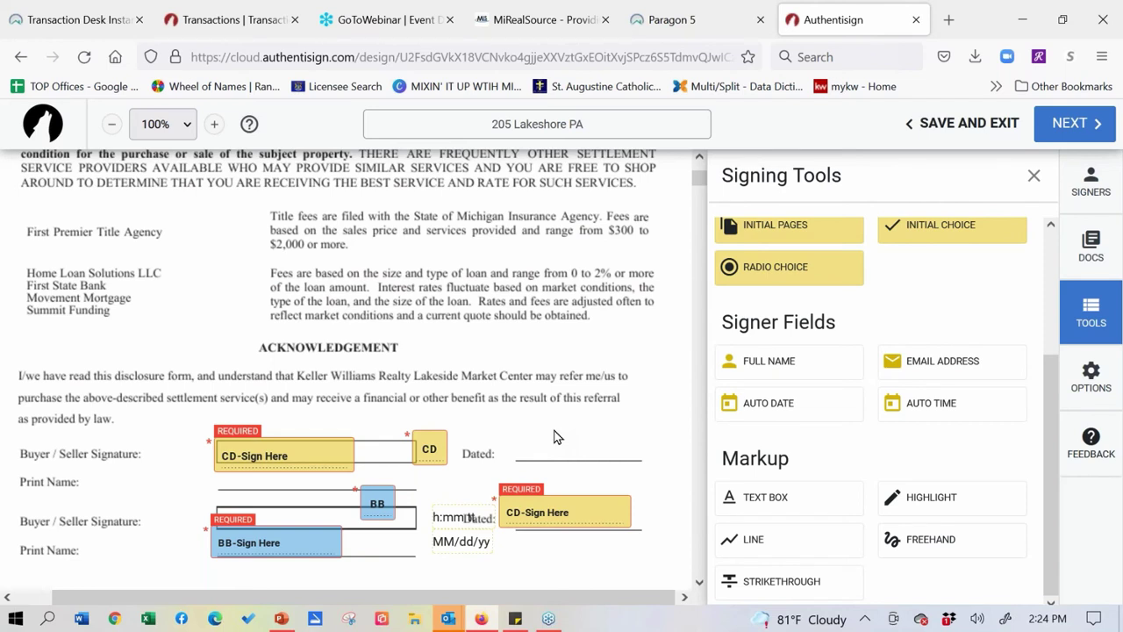
click(776, 594)
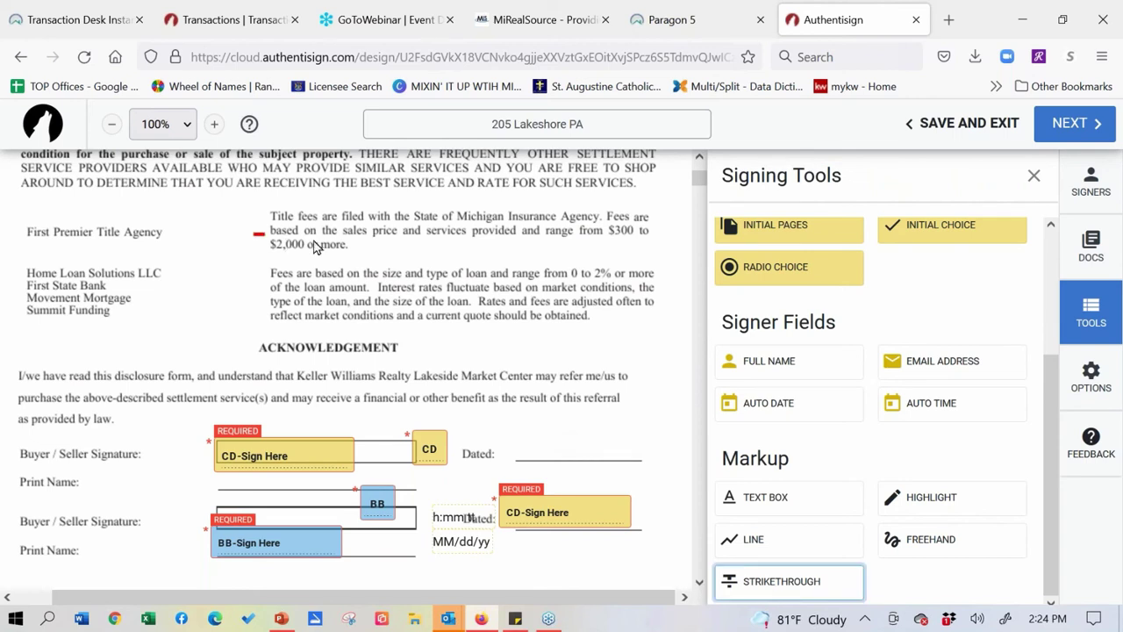
drag(254, 233, 489, 233)
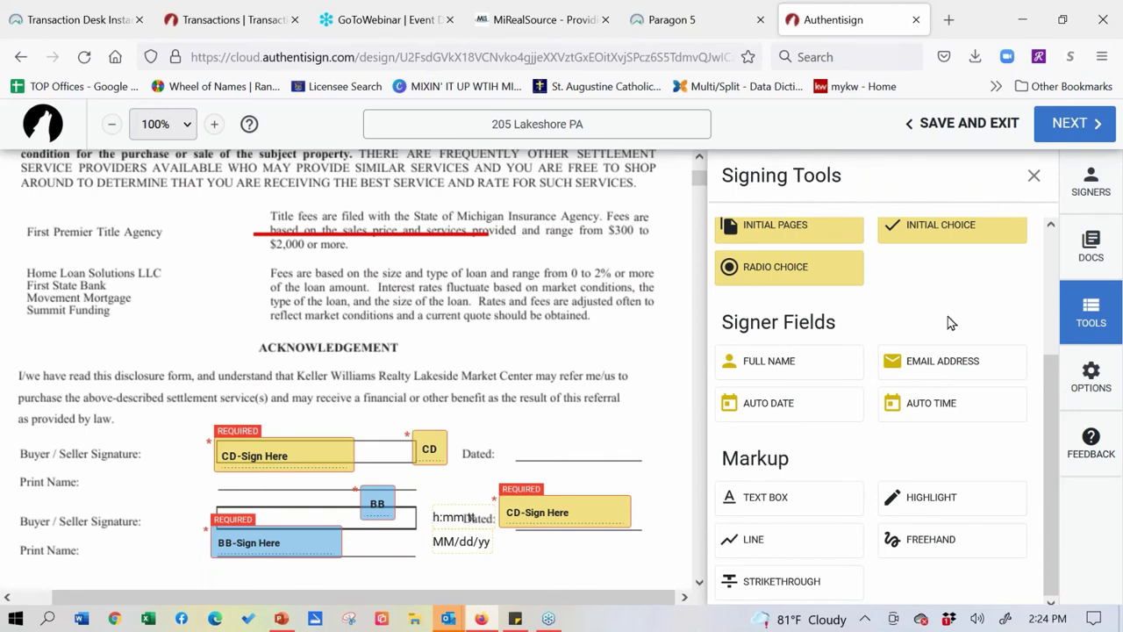
- Add a required selling-agent initials field beside the struck title-fee text
scroll(952, 323, up, 3)
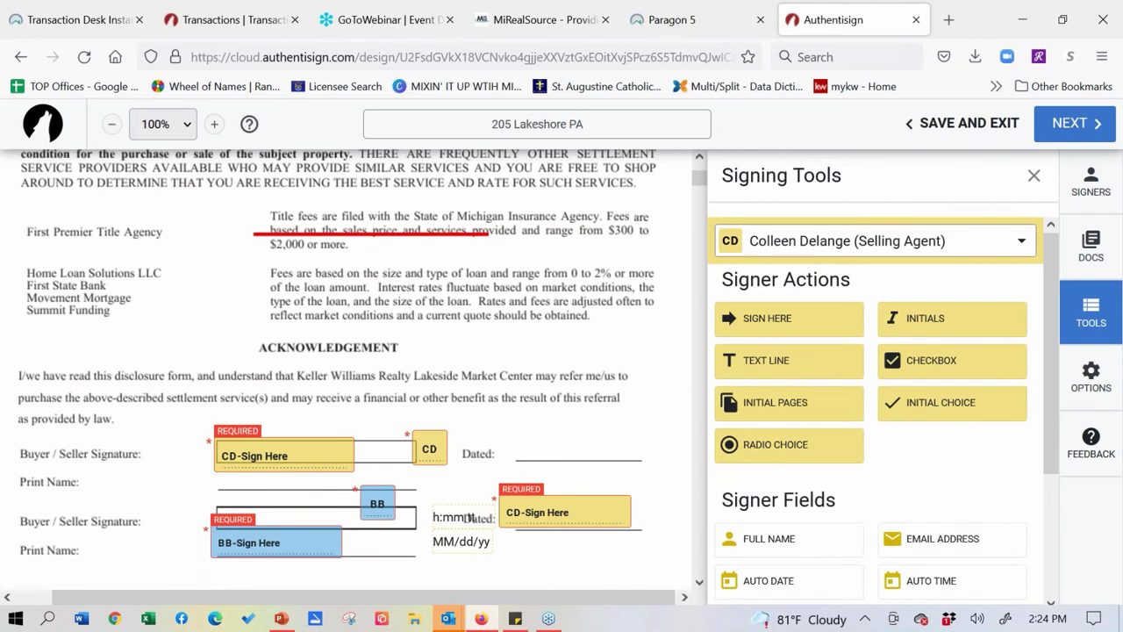
drag(954, 332, 370, 249)
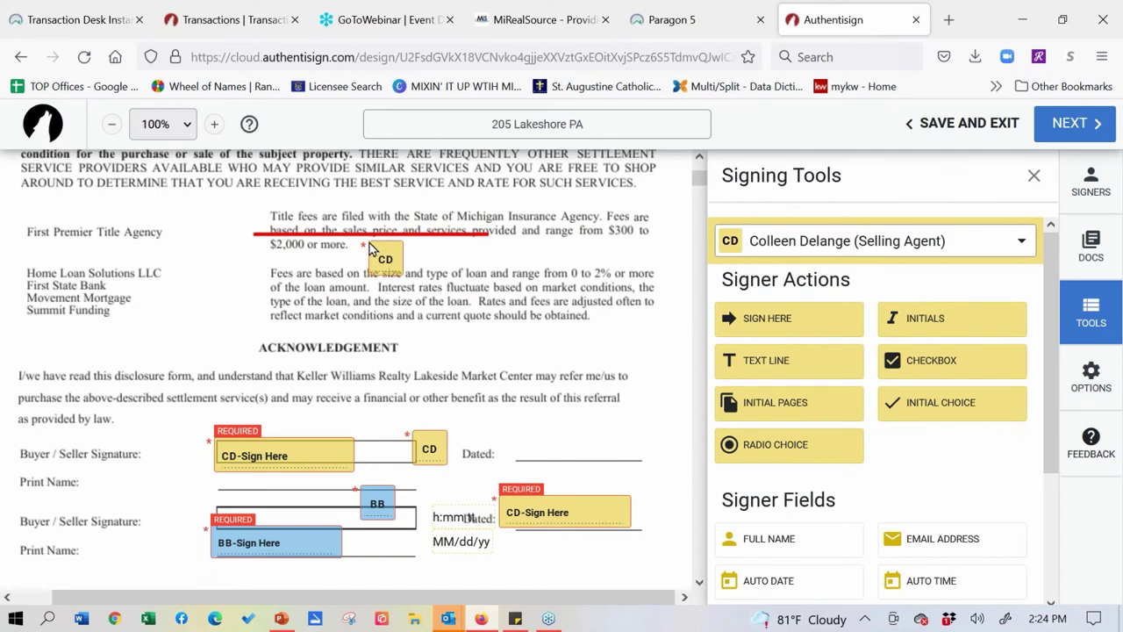
scroll(959, 267, down, 3)
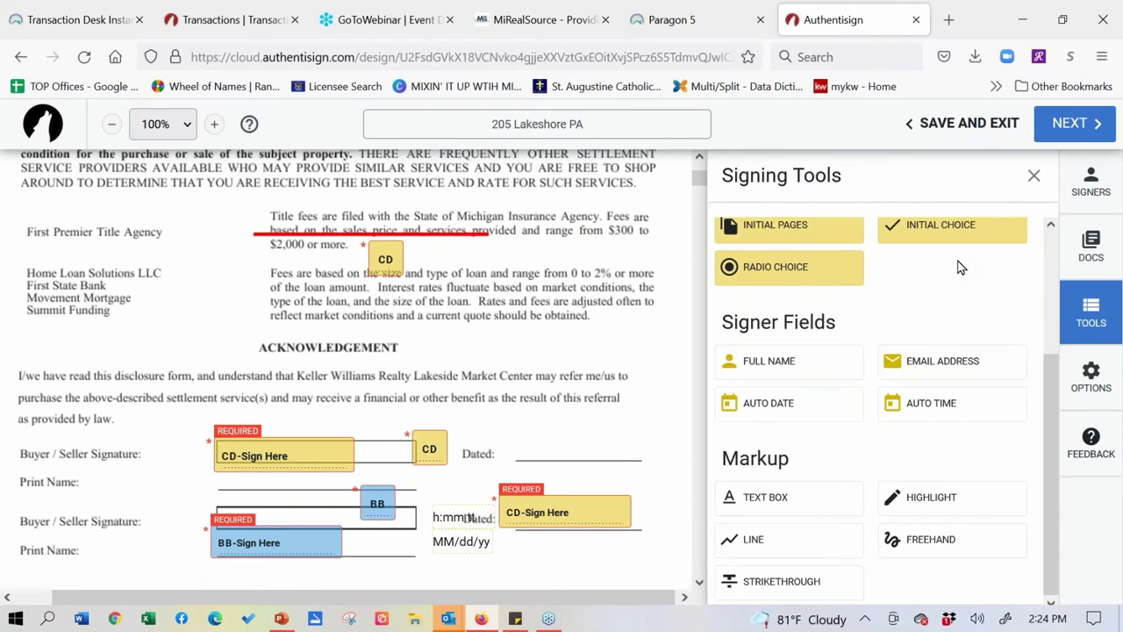
- Add a text box markup reading $560,000 on the disclosure page
click(778, 507)
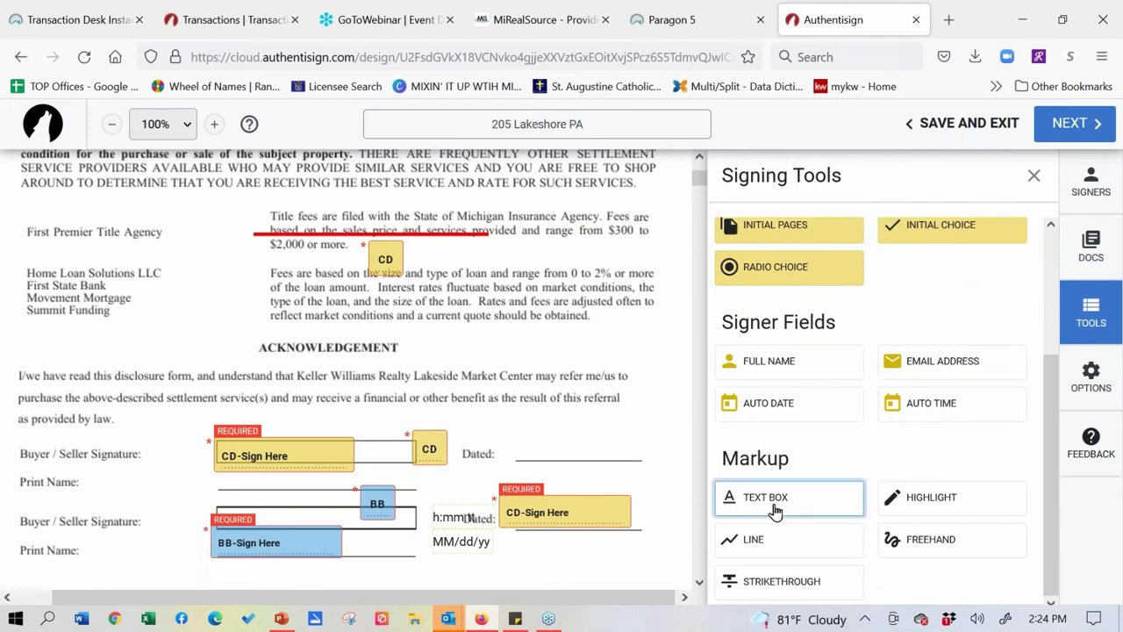
click(600, 357)
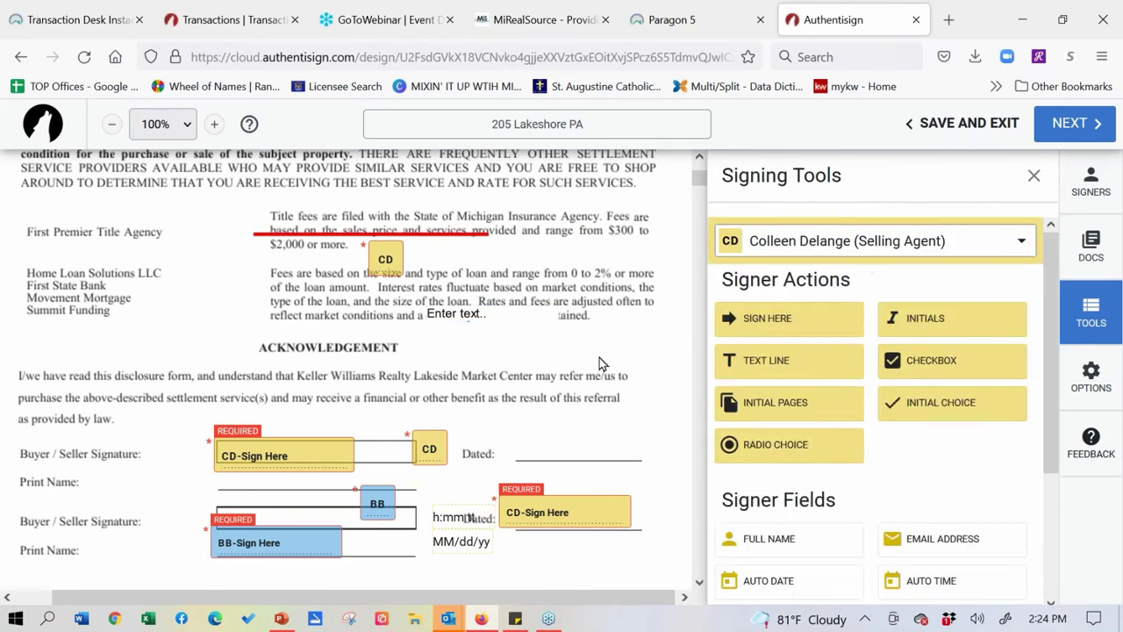
click(491, 321)
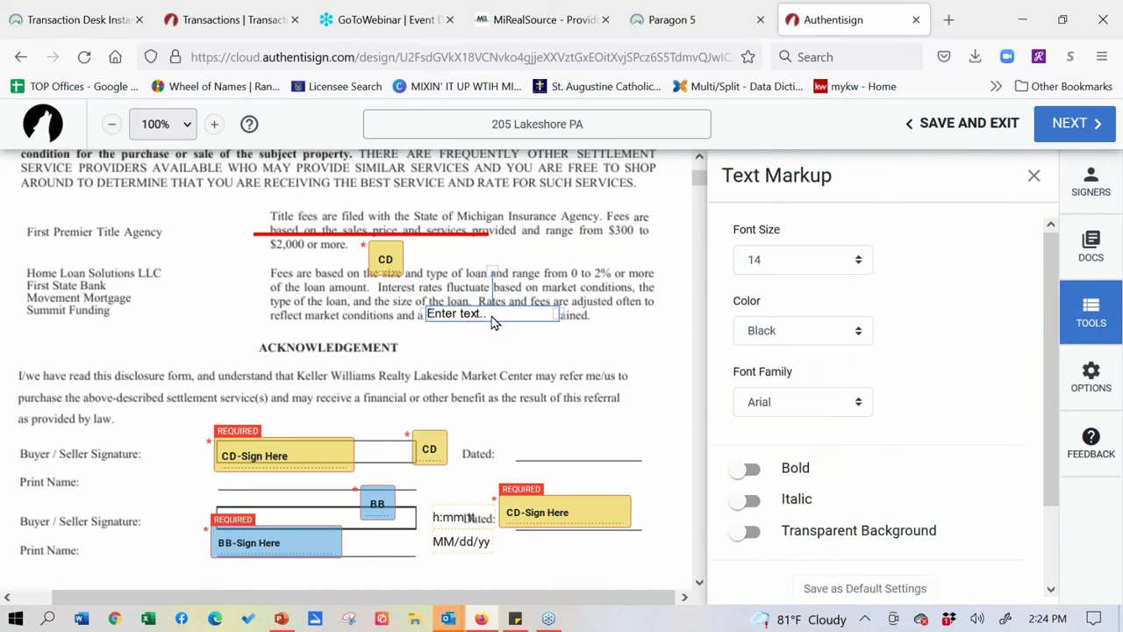
click(491, 321)
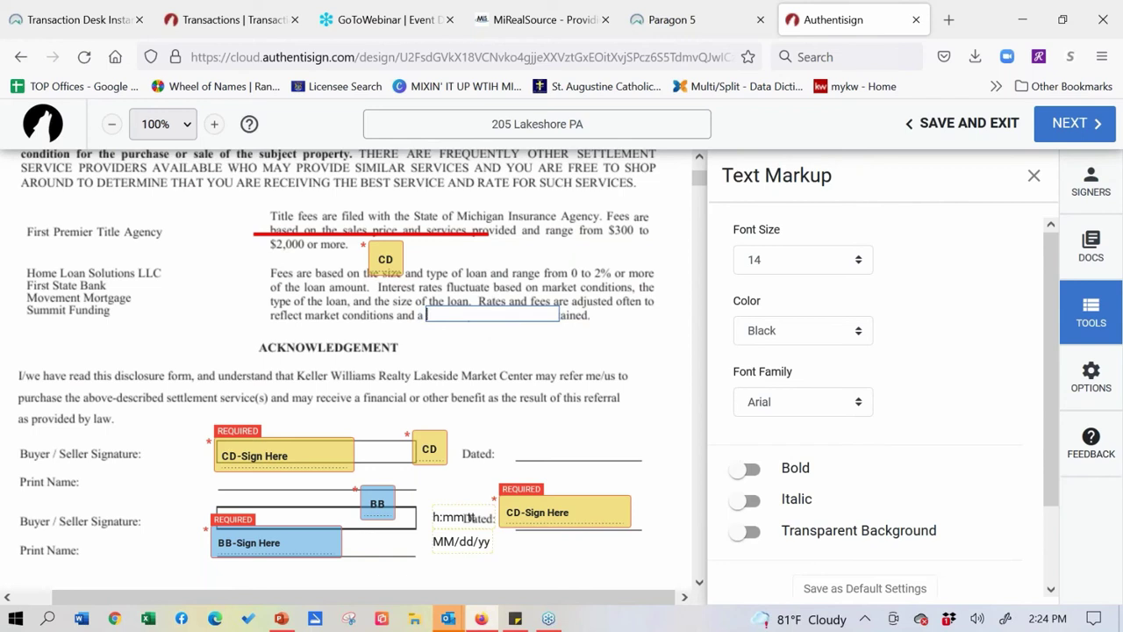
text($560,000)
click(478, 323)
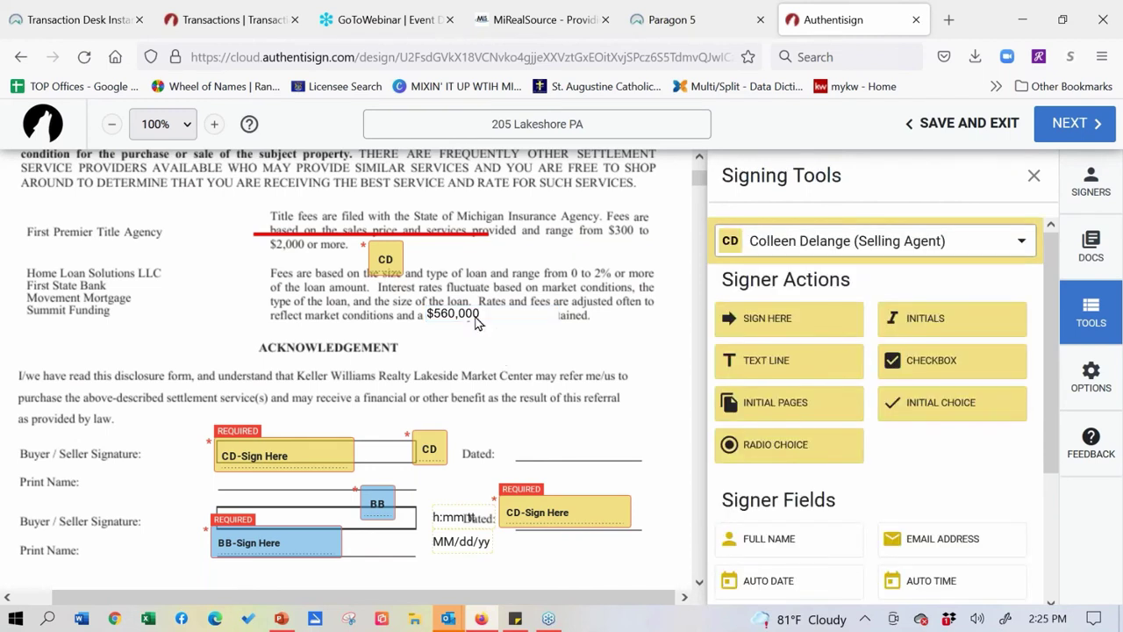
- Position the $560,000 note in the Fees line and delete the CD initials box by the title fees
click(479, 322)
drag(492, 325, 511, 336)
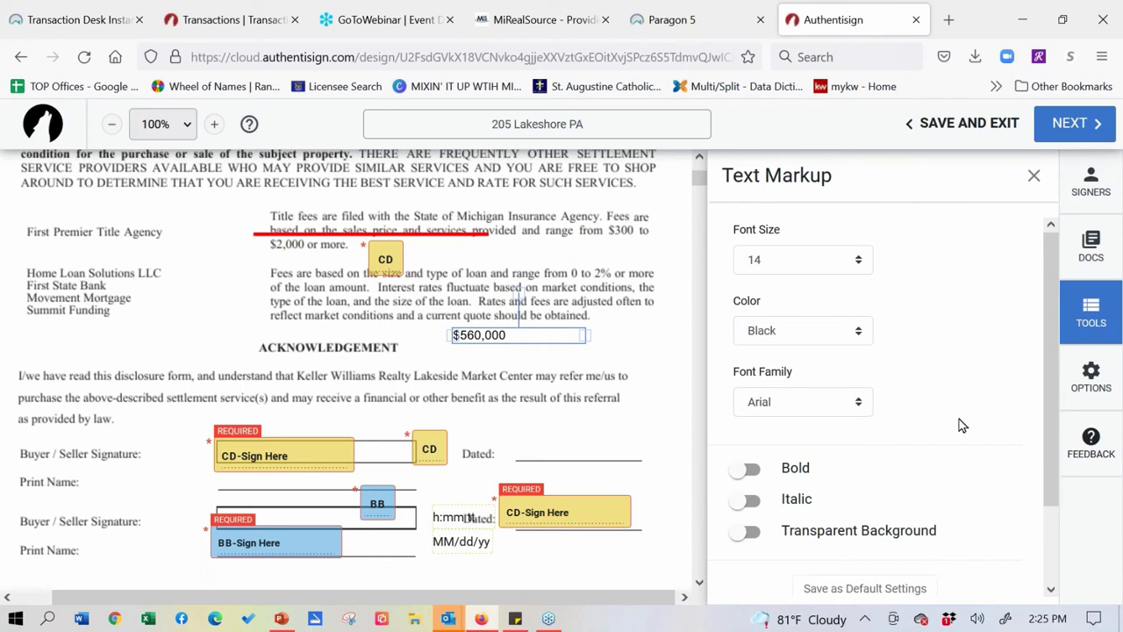
scroll(961, 395, down, 2)
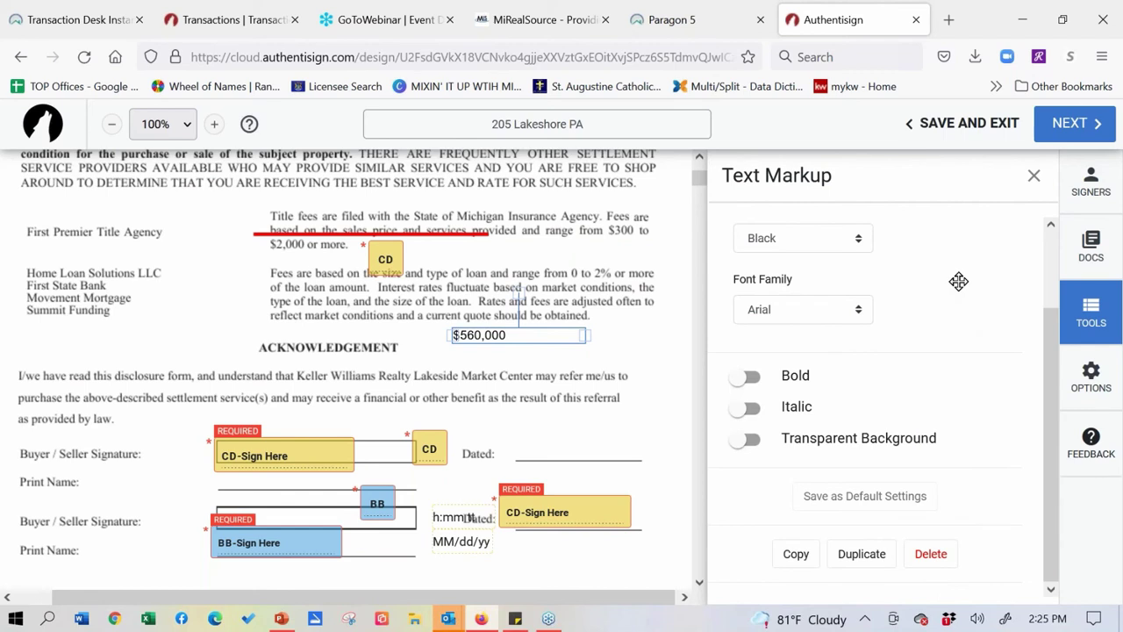
drag(516, 335, 475, 315)
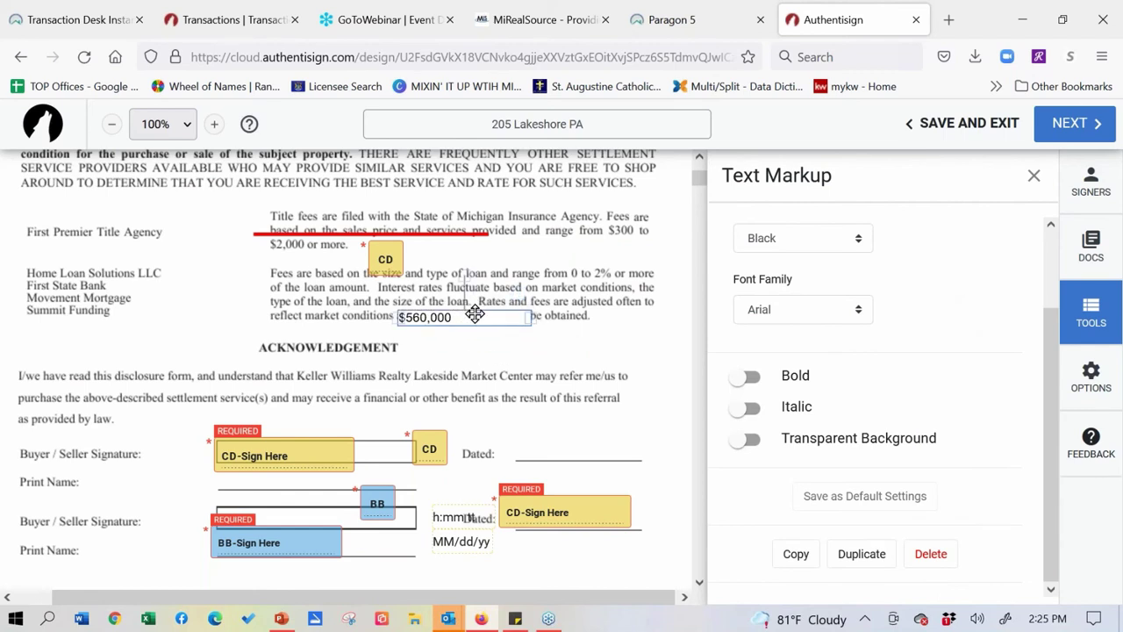
key(Escape)
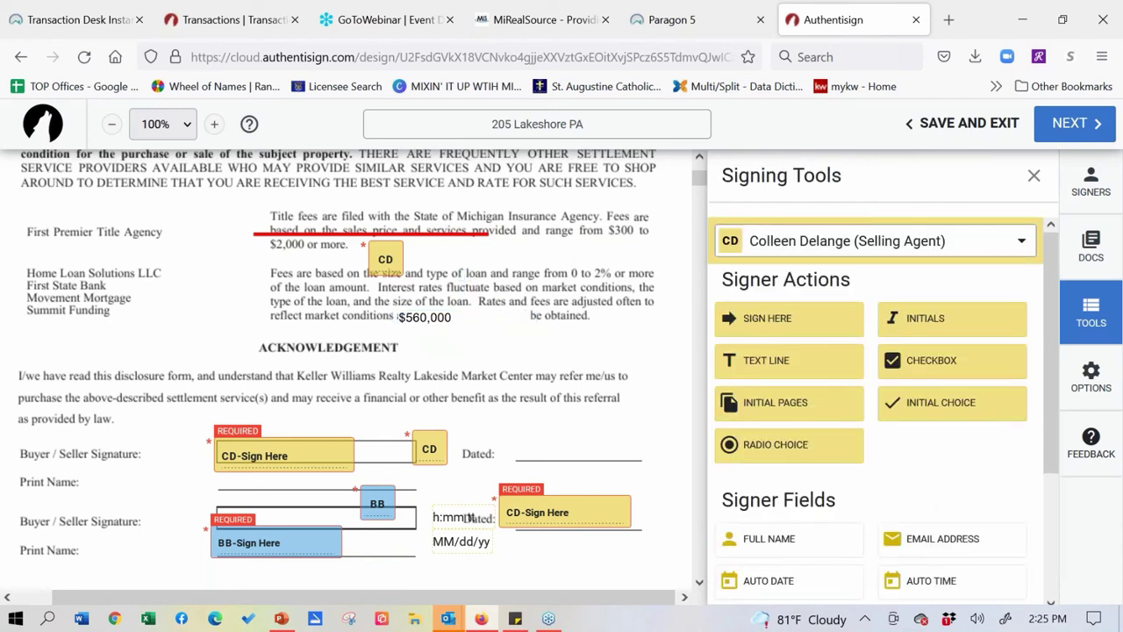
click(388, 259)
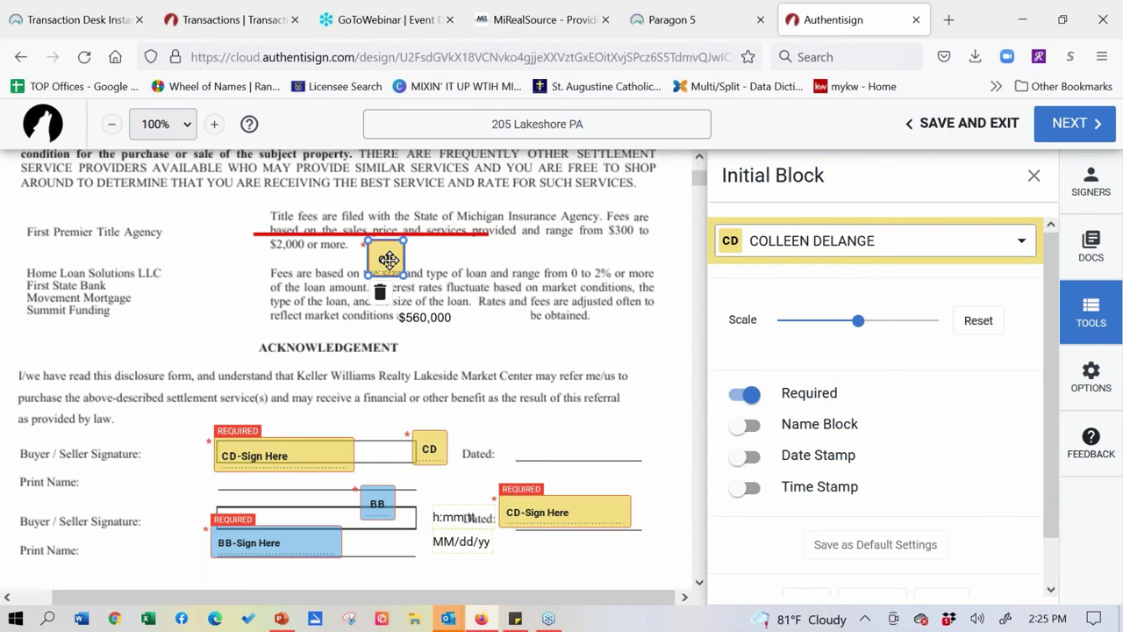
click(380, 292)
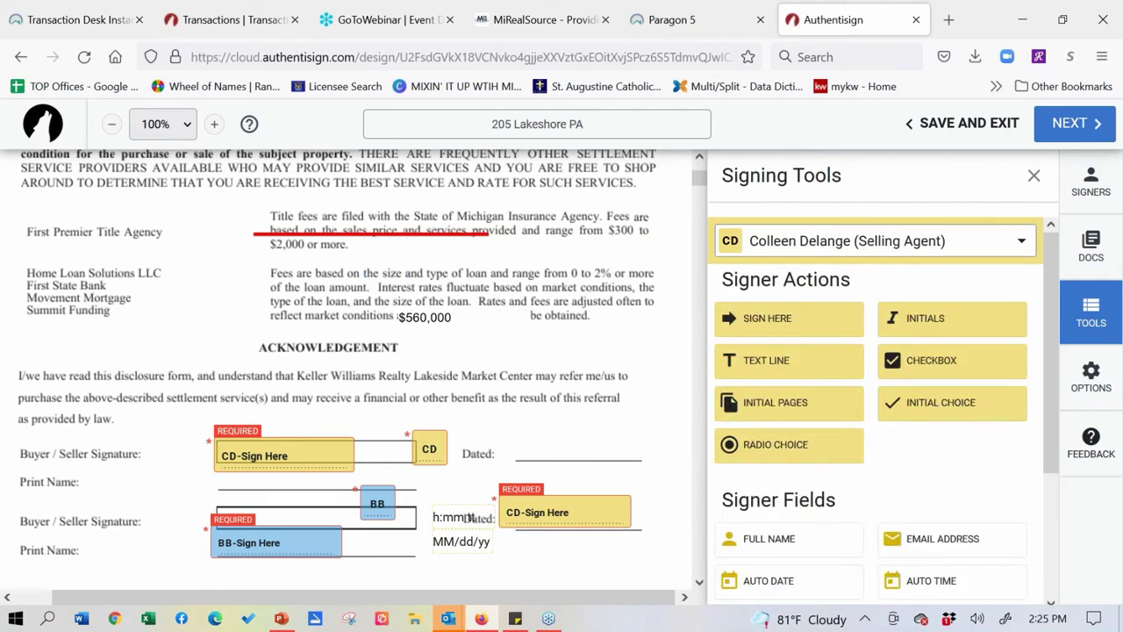
- Highlight the loan-size sentence on the disclosure page in yellow
scroll(1003, 319, down, 3)
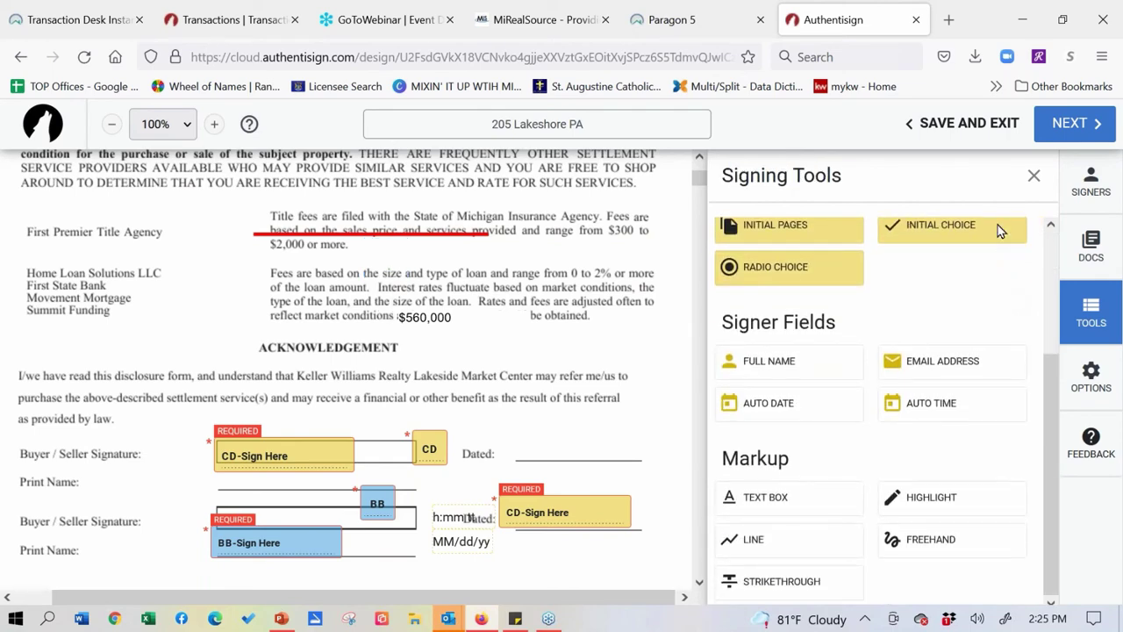
click(916, 504)
drag(400, 296, 649, 330)
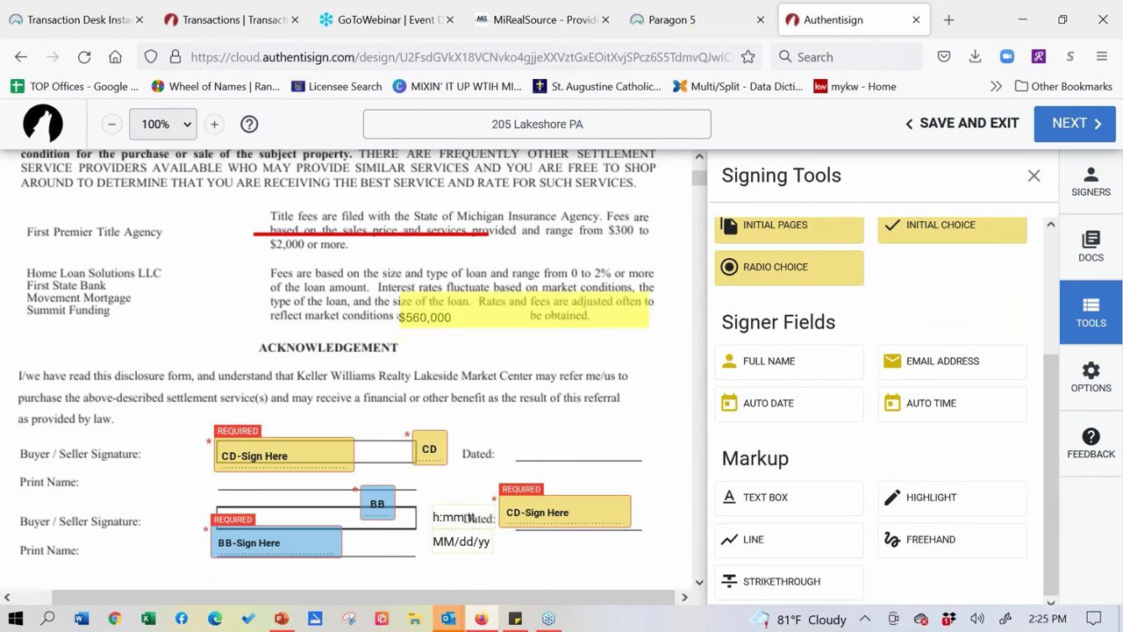
- Draw a freehand arrow pointing down to ACKNOWLEDGEMENT, then bring up the signing options
click(938, 546)
mouse_move(201, 251)
mouse_down()
mouse_move(211, 288)
mouse_move(258, 261)
mouse_move(253, 364)
mouse_move(181, 330)
mouse_up()
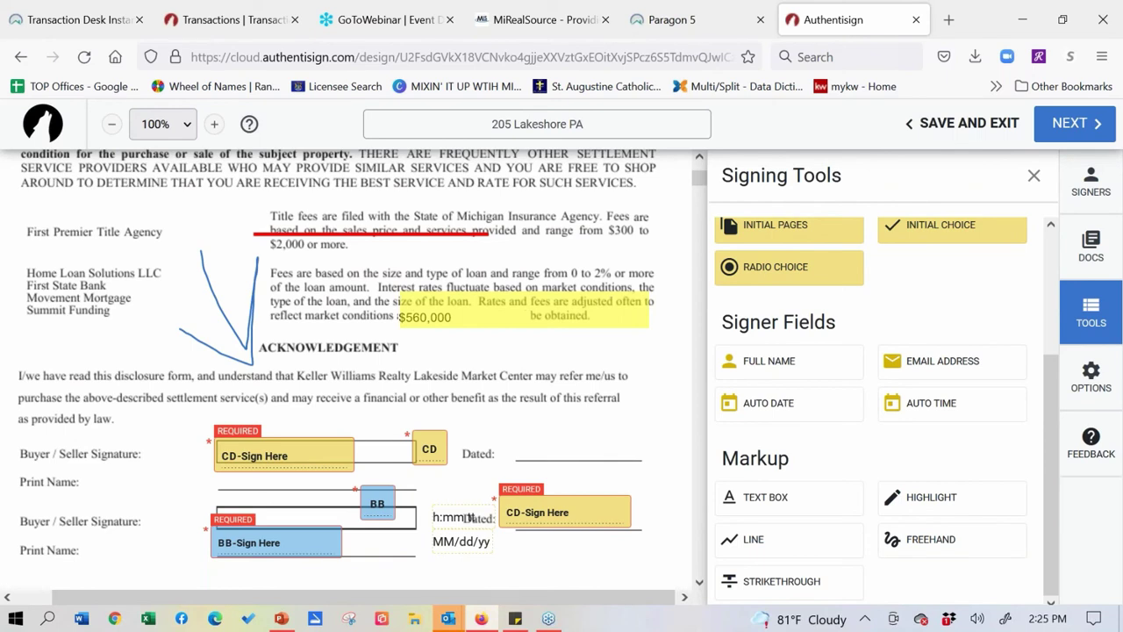
scroll(903, 458, up, 4)
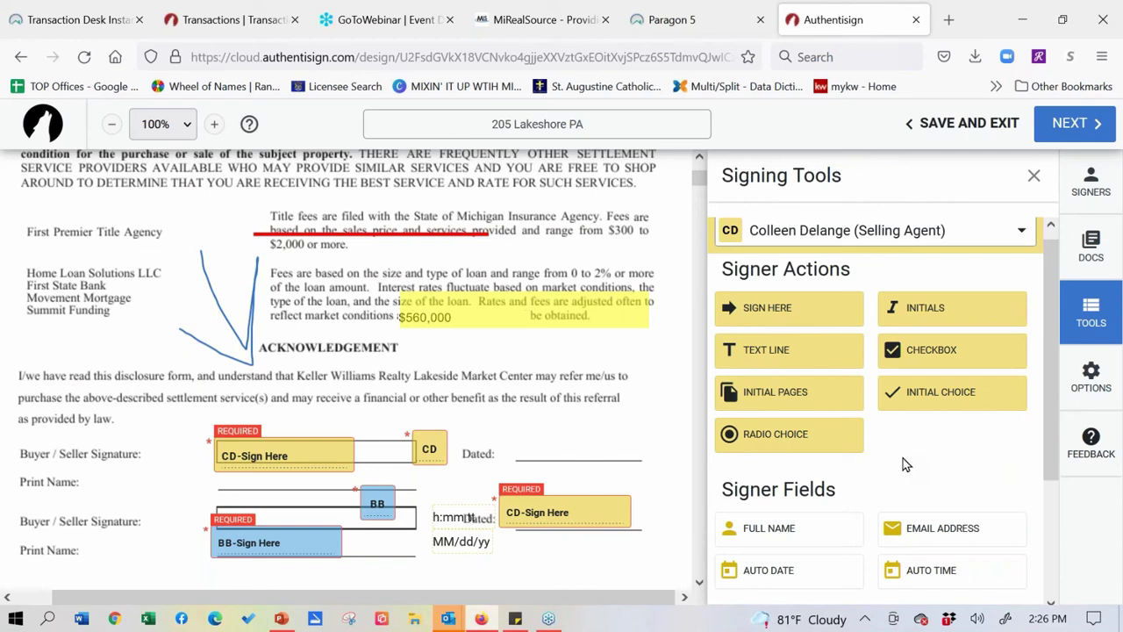
click(1090, 377)
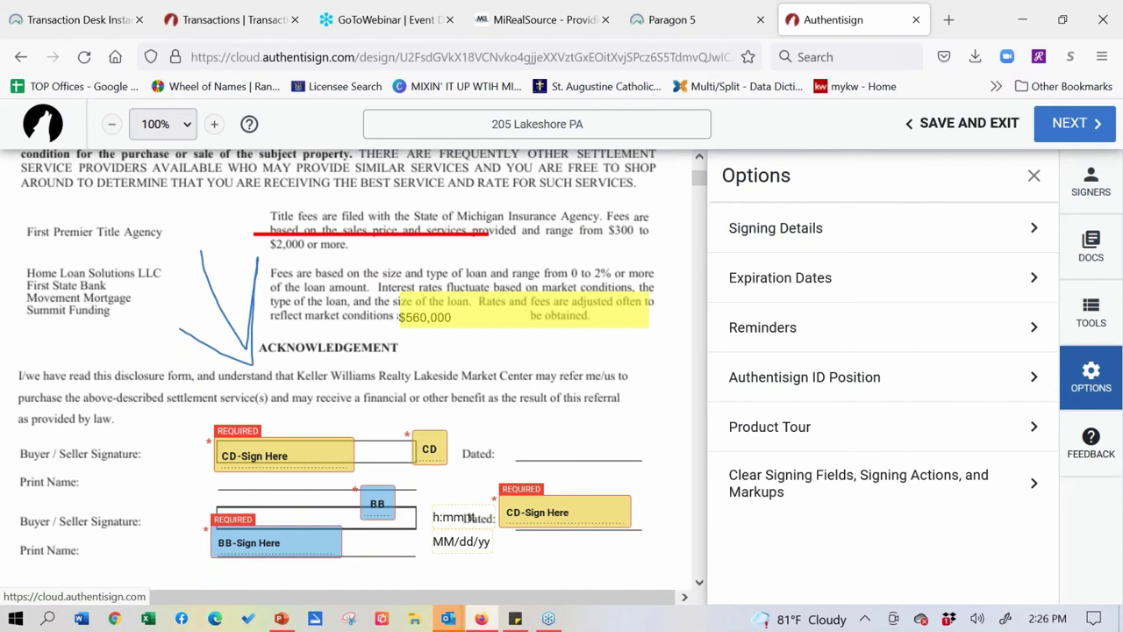
- Check the signing's expiration date and reminder settings, then view the Signers list
click(922, 282)
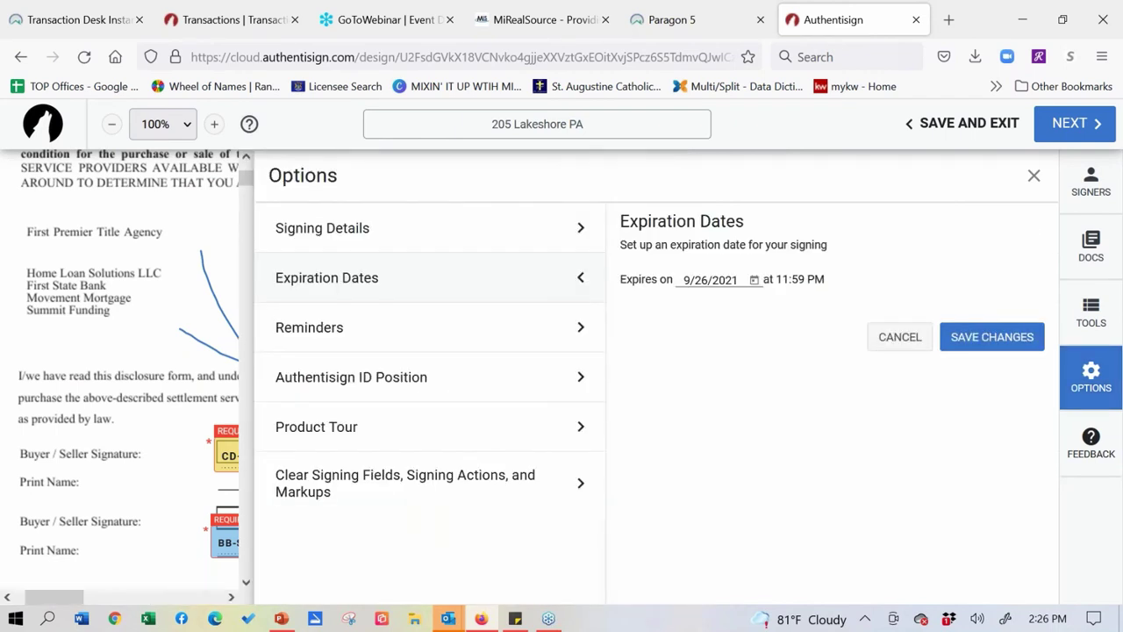
click(1035, 180)
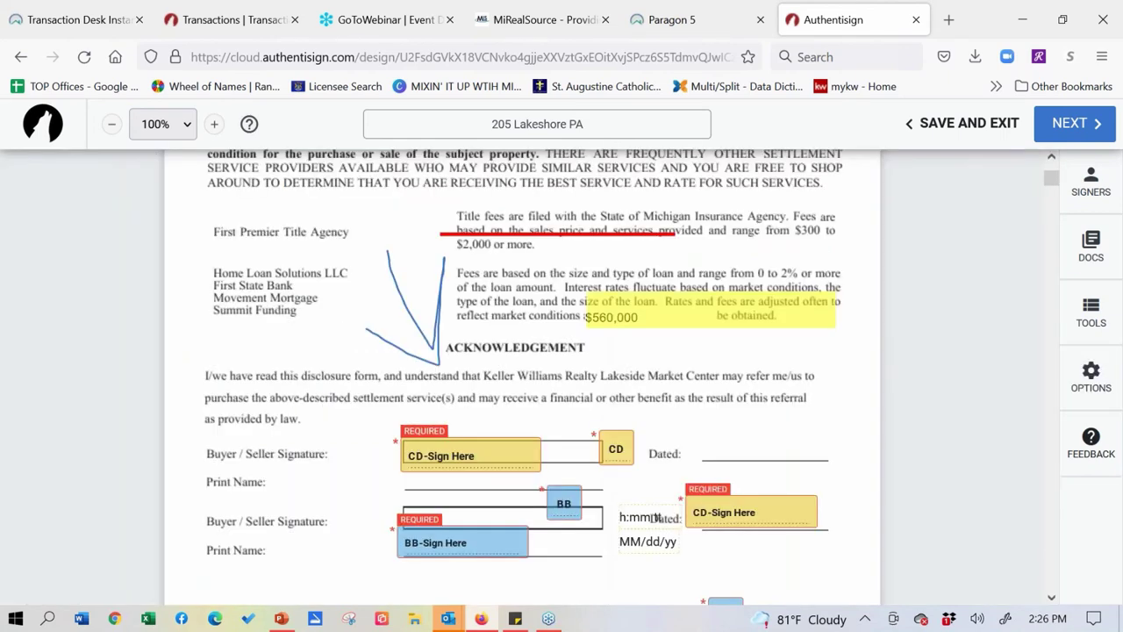
click(1097, 390)
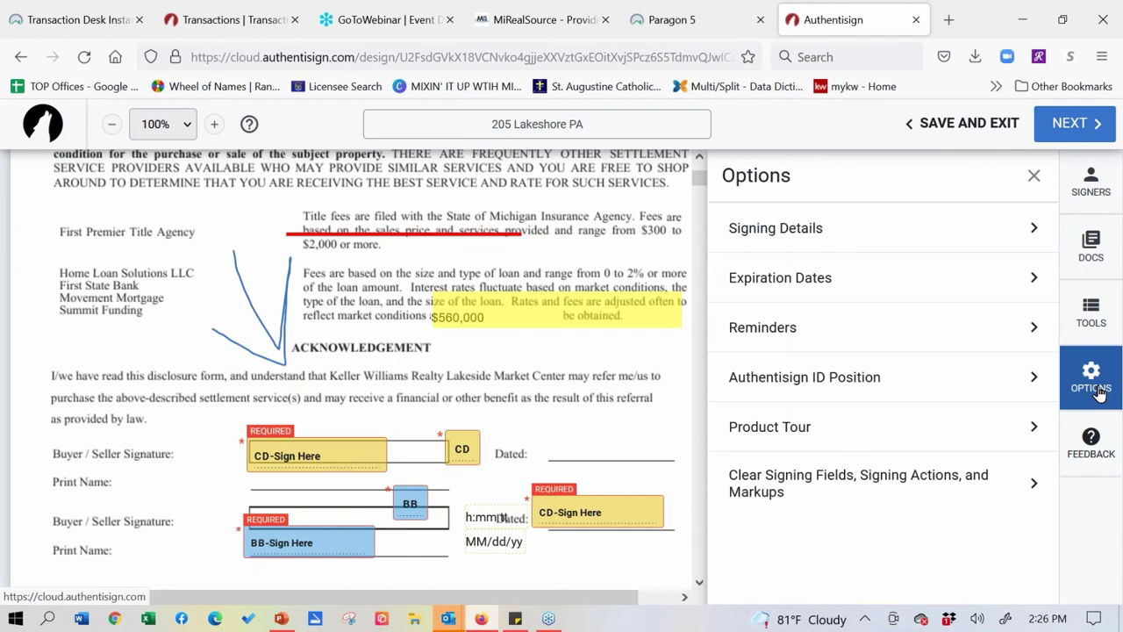
click(1033, 339)
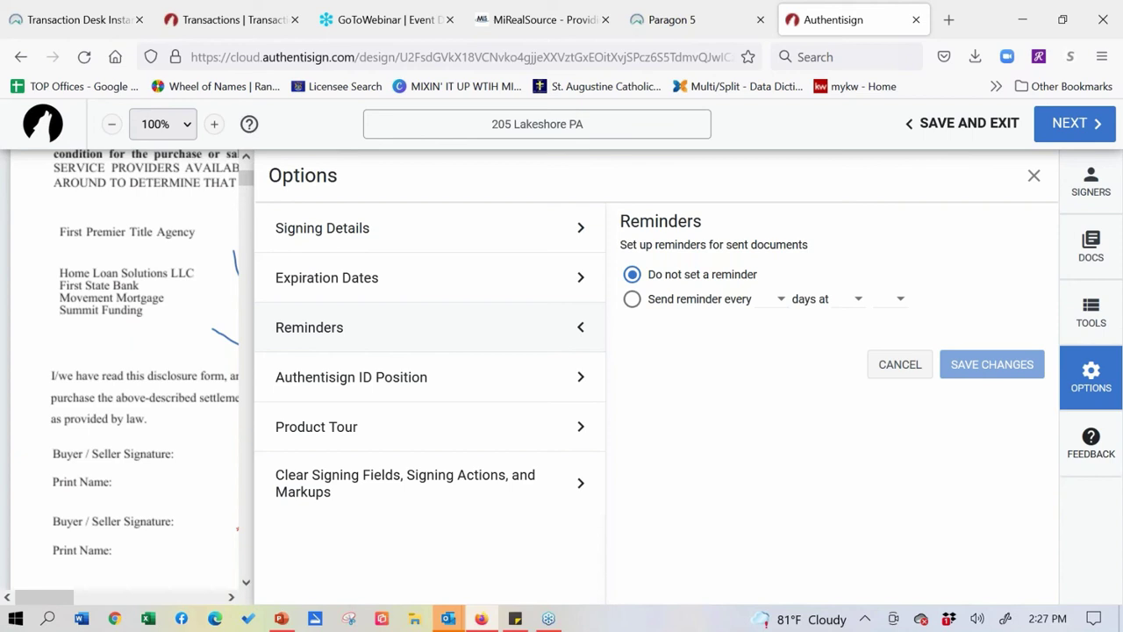
click(1088, 188)
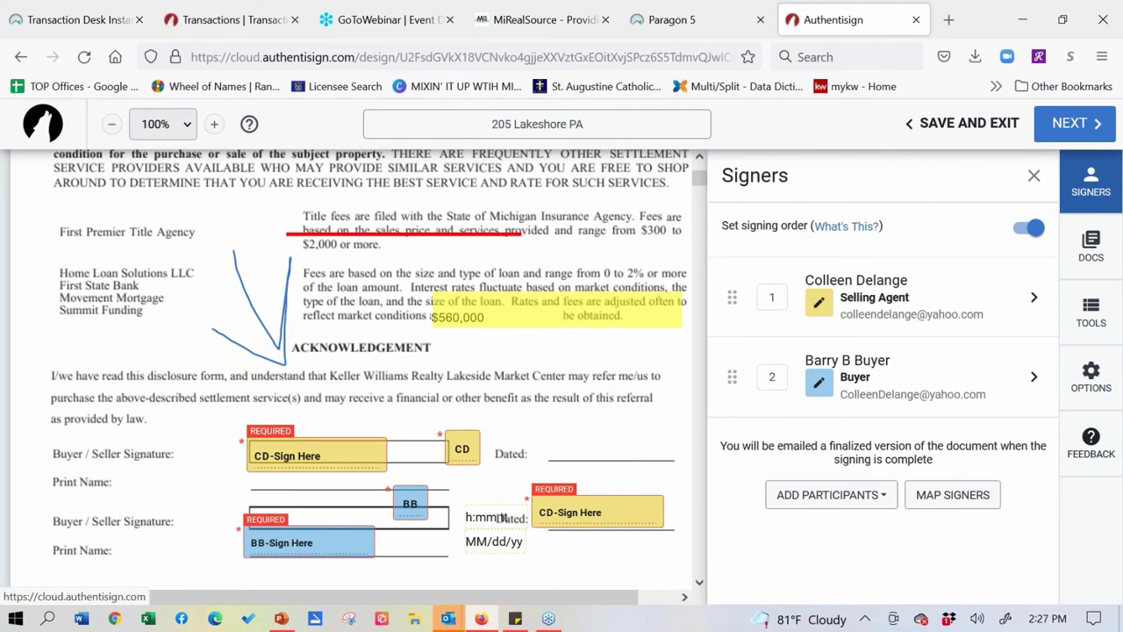
- Tick Update my Transaction Contact Info for the Buyer signer, review the fields, and save
click(1033, 382)
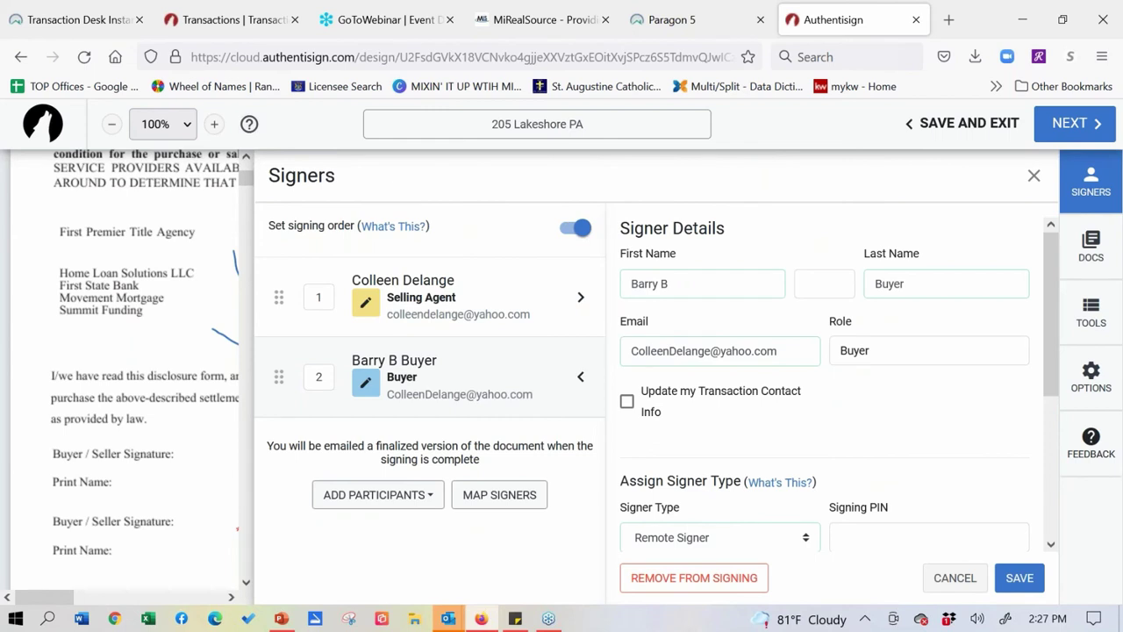
click(626, 401)
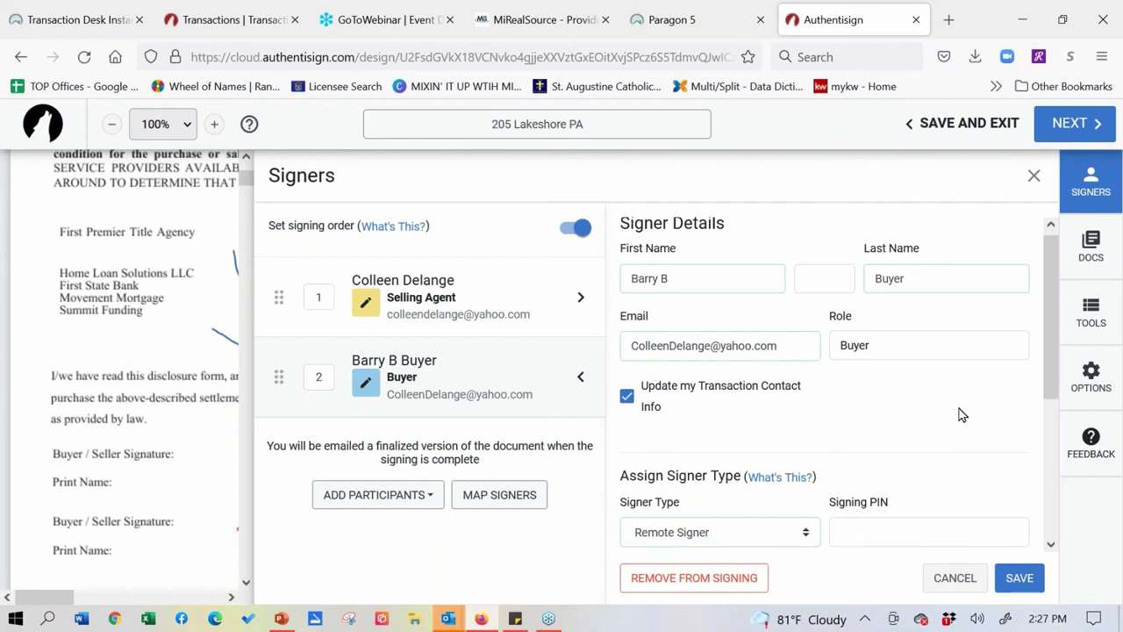
scroll(960, 413, down, 5)
scroll(972, 219, down, 2)
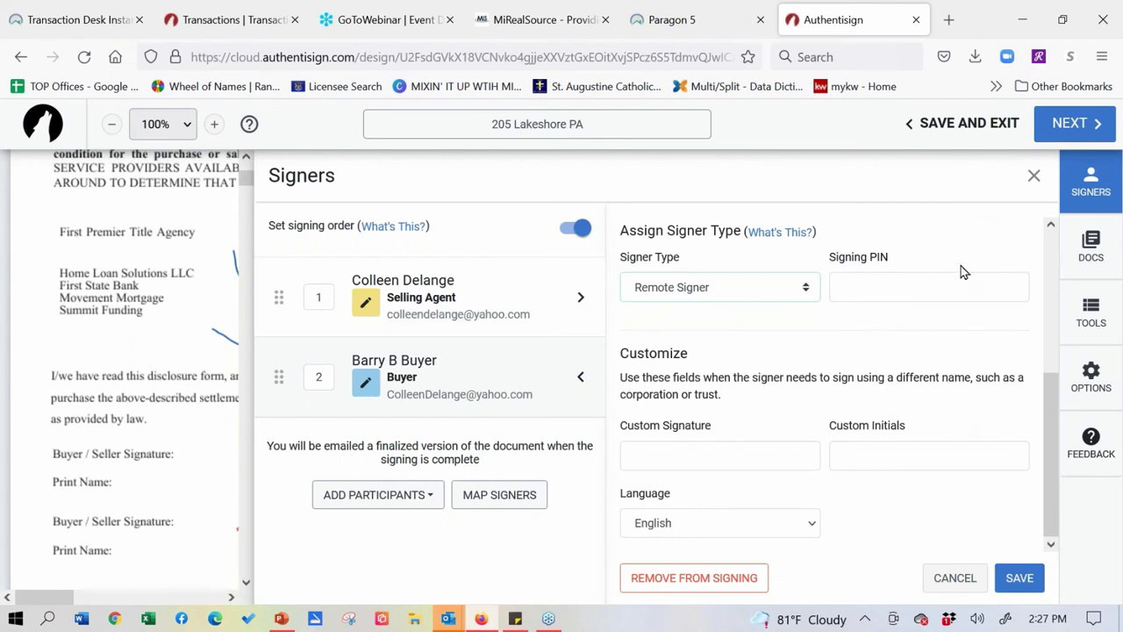
scroll(953, 407, up, 5)
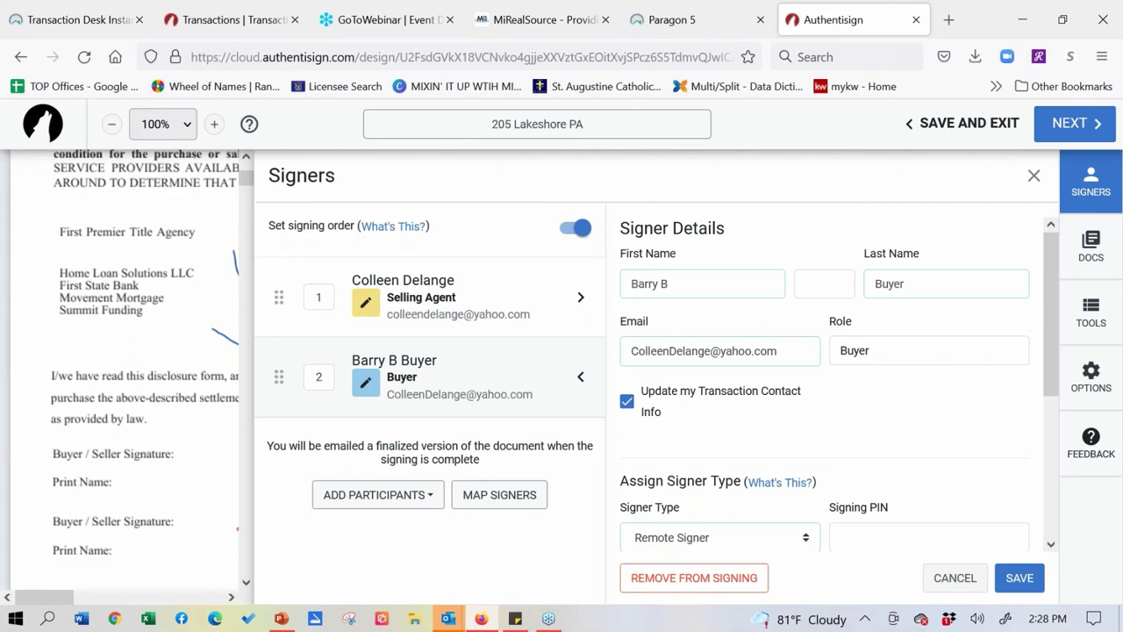
click(1026, 583)
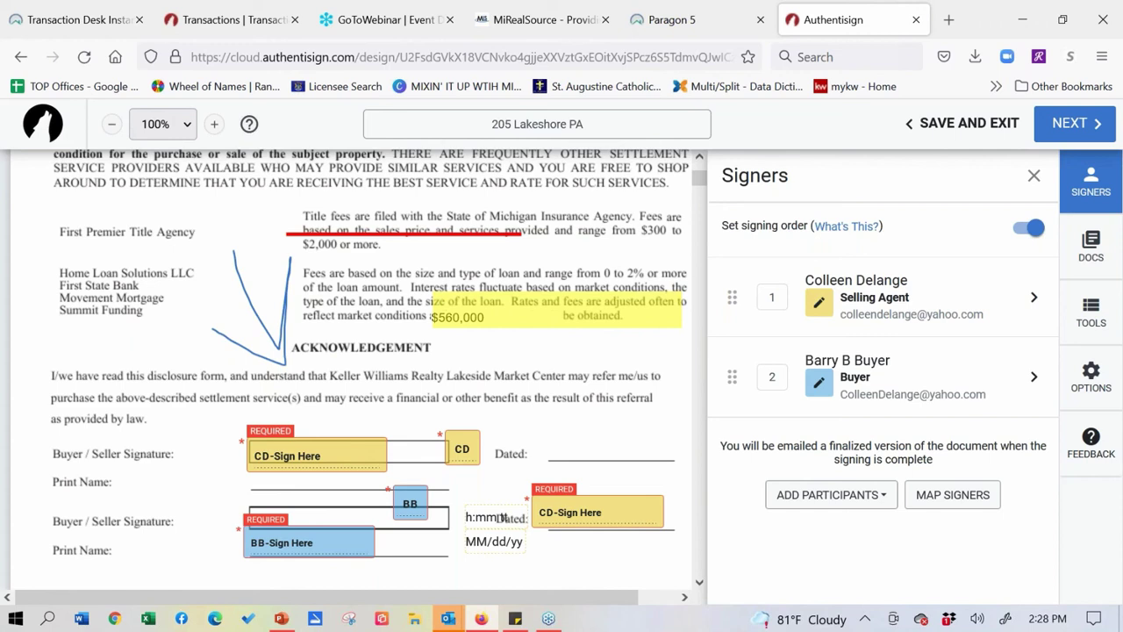
- Finish creating the signing, close the Finalize Signing Setup prompt unsent, and reopen Options
click(1067, 134)
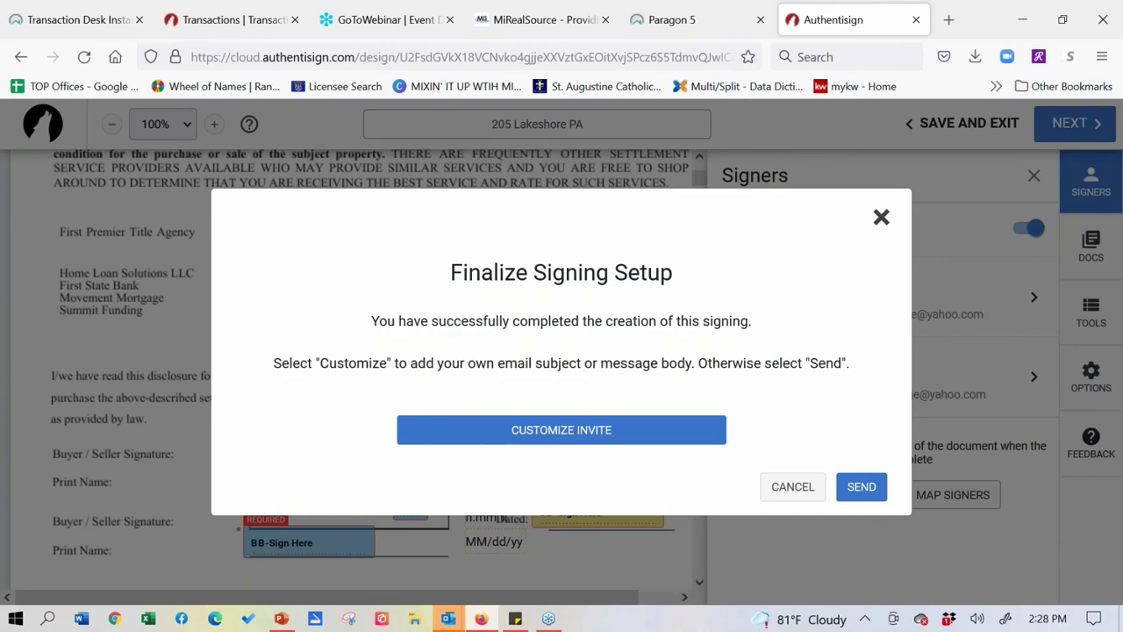
click(883, 219)
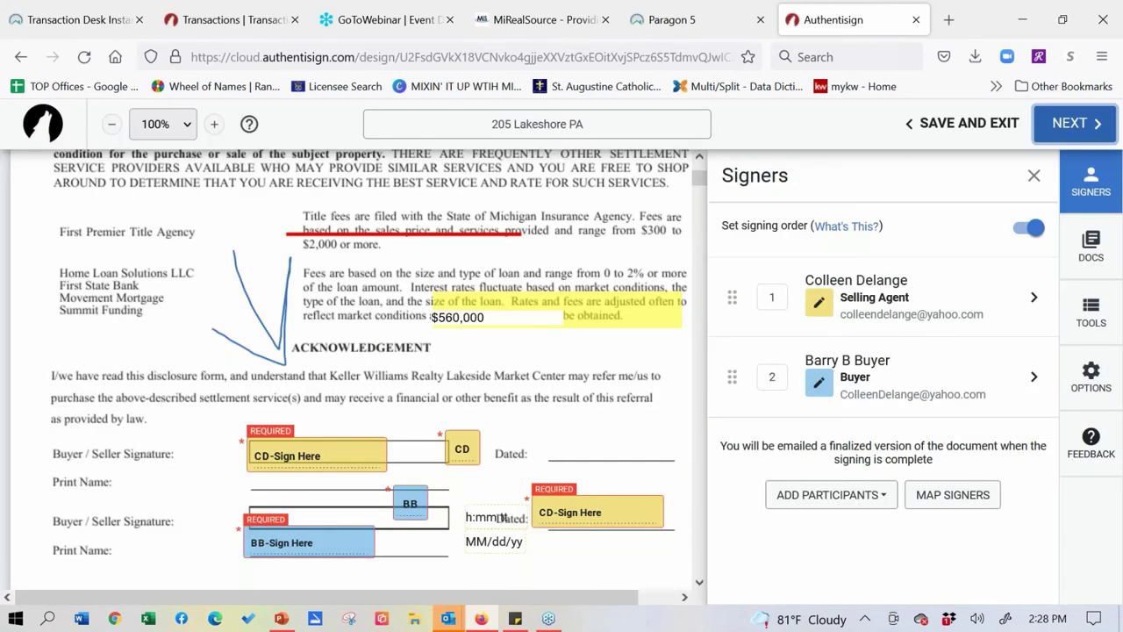
click(1093, 378)
- Turn on recurring signer reminders every 1 day at 9 AM and proceed to finalizing
click(893, 342)
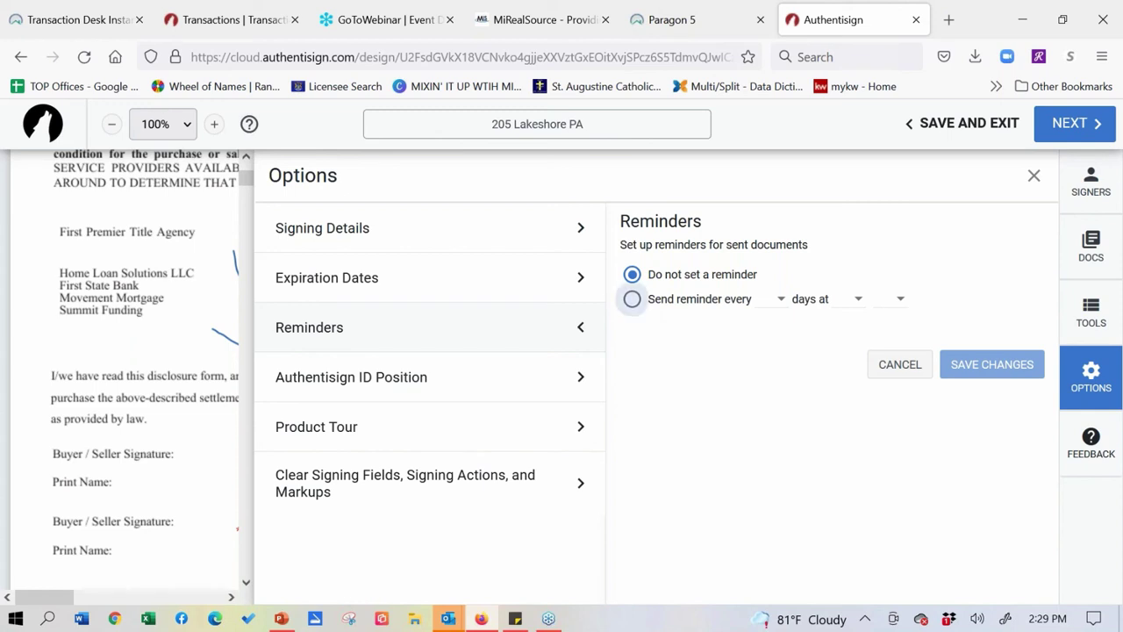
click(631, 299)
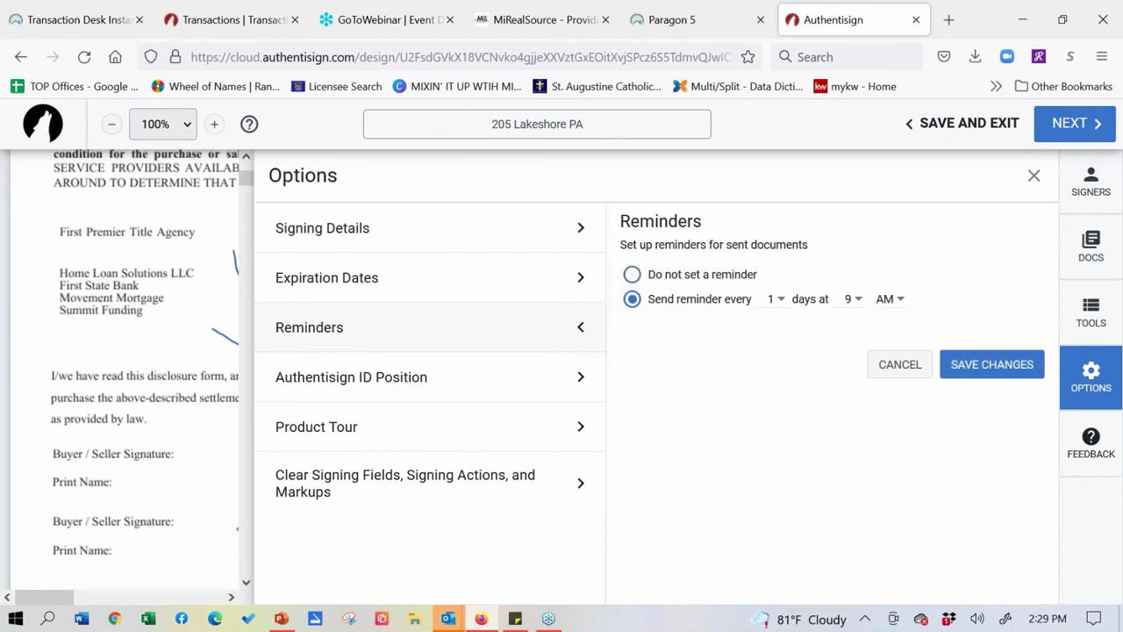
click(775, 299)
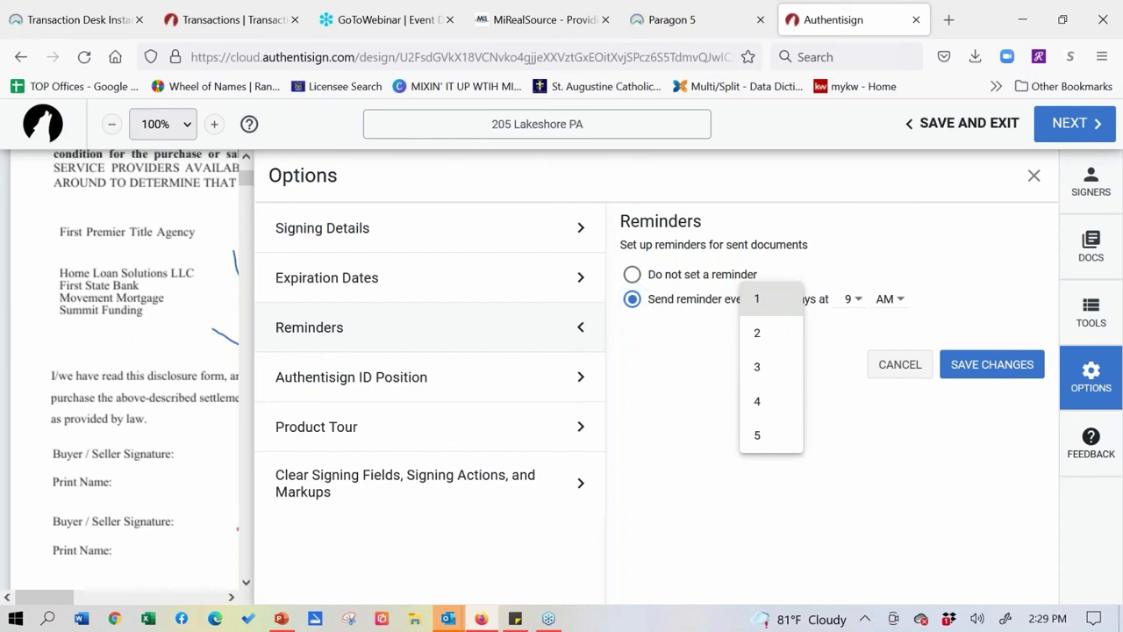
click(756, 298)
click(848, 301)
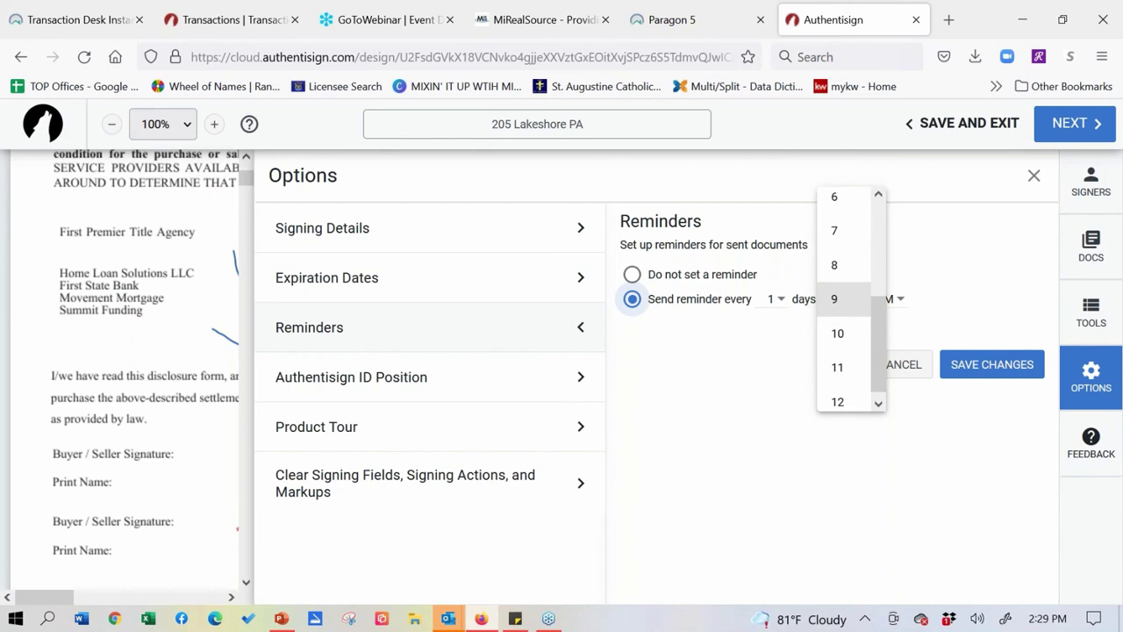
click(835, 298)
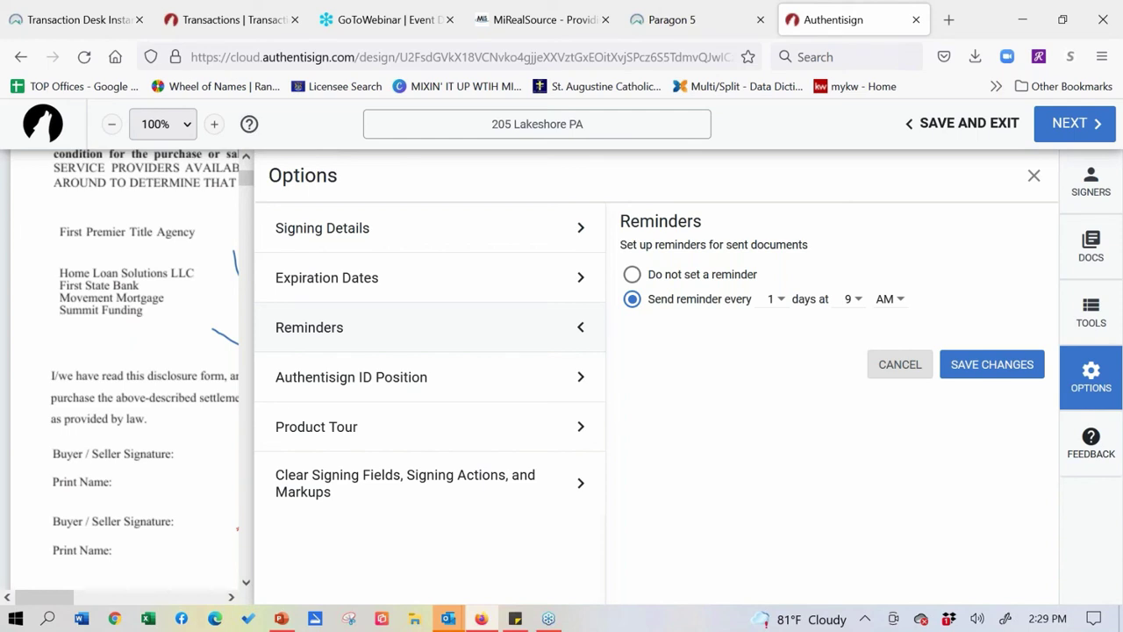
click(1069, 127)
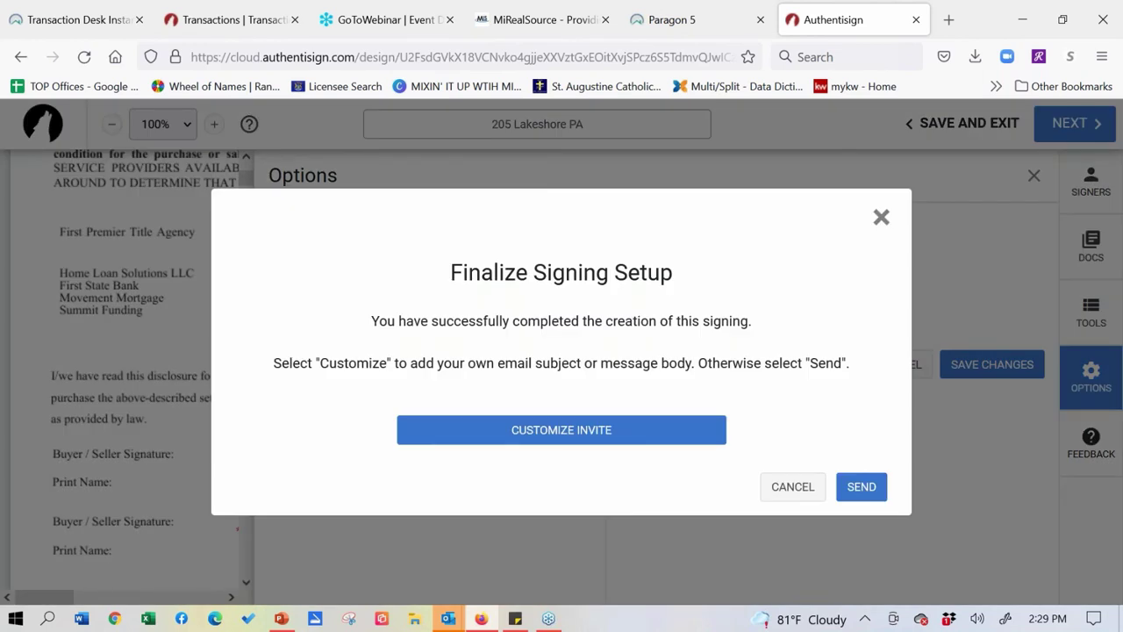
- Review both recipients' invitation email fields and save with blank subject and message
click(589, 443)
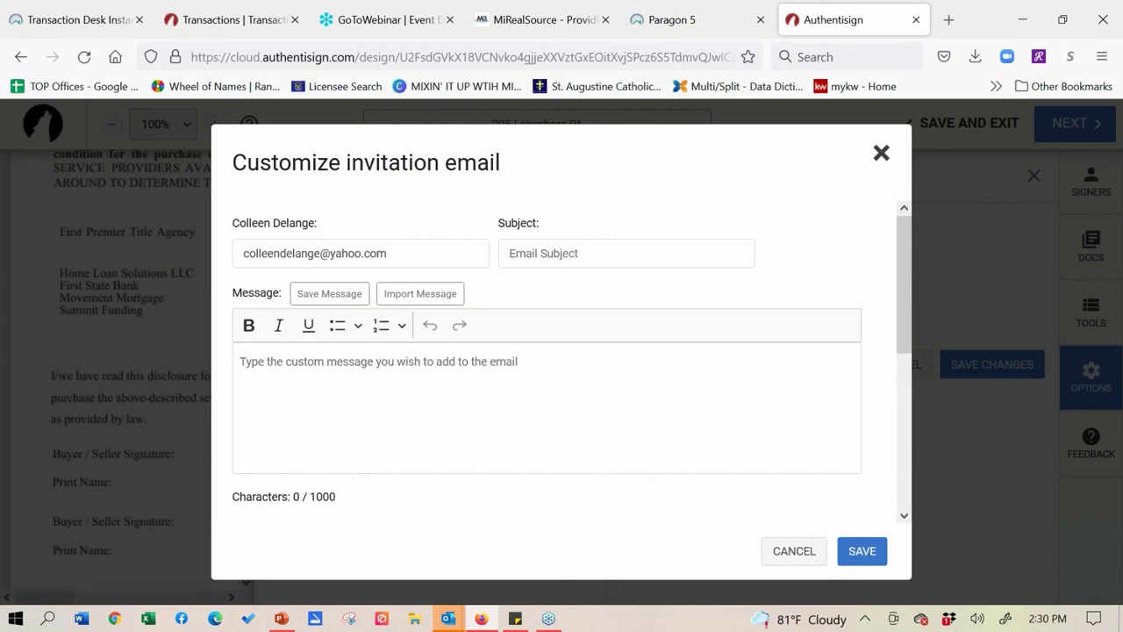
drag(907, 289, 925, 251)
drag(924, 249, 941, 257)
drag(908, 380, 910, 258)
drag(913, 313, 909, 427)
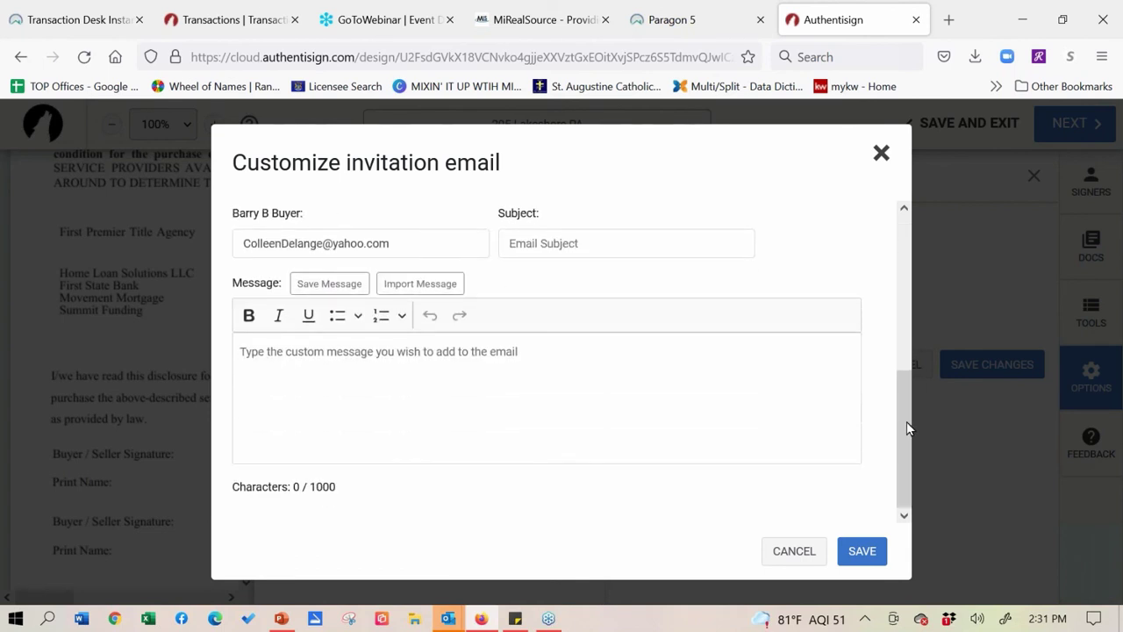
click(867, 561)
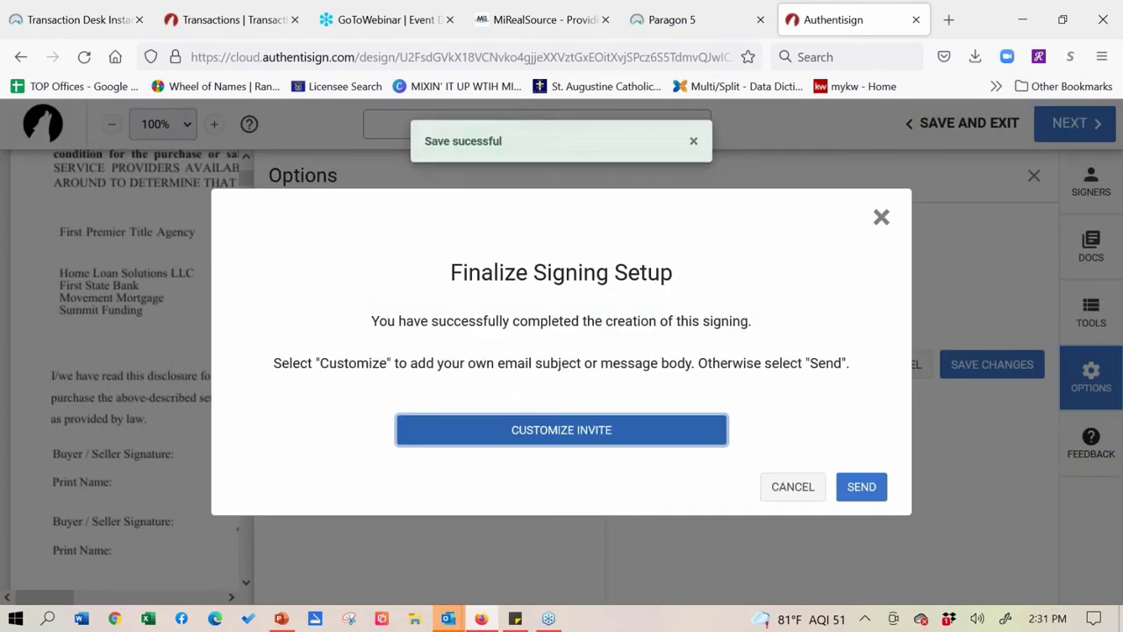
click(865, 493)
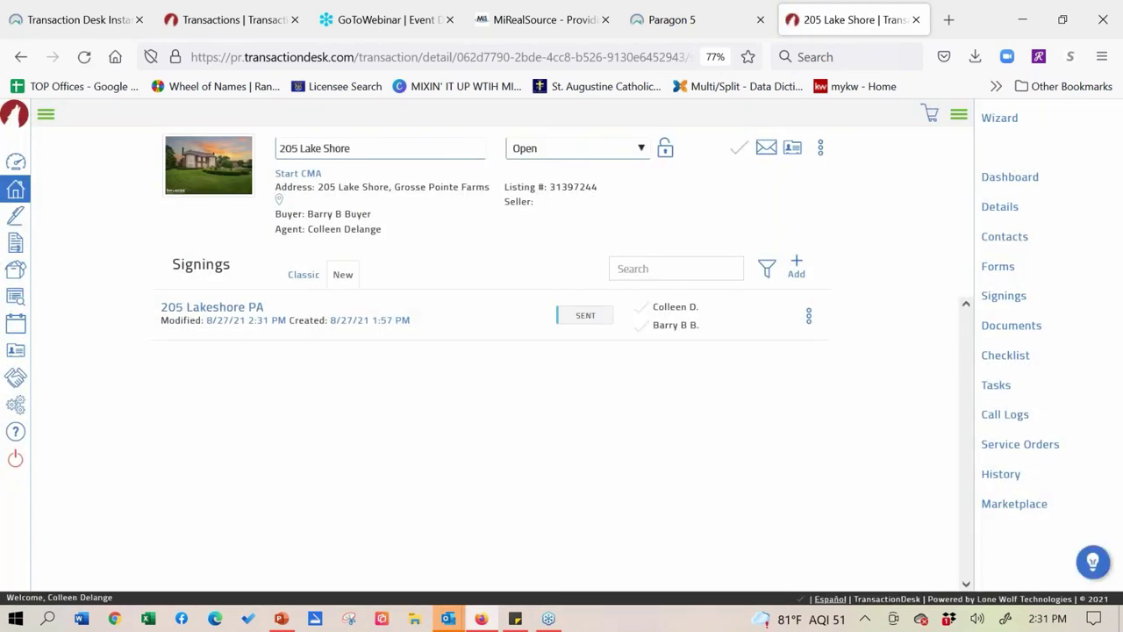
click(77, 24)
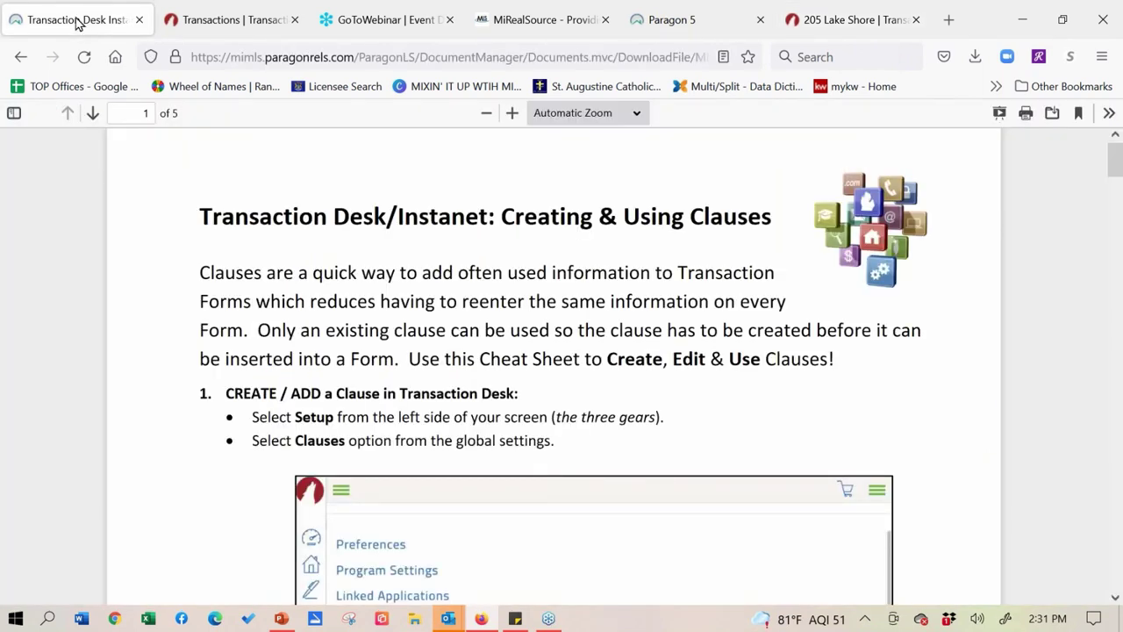
click(689, 31)
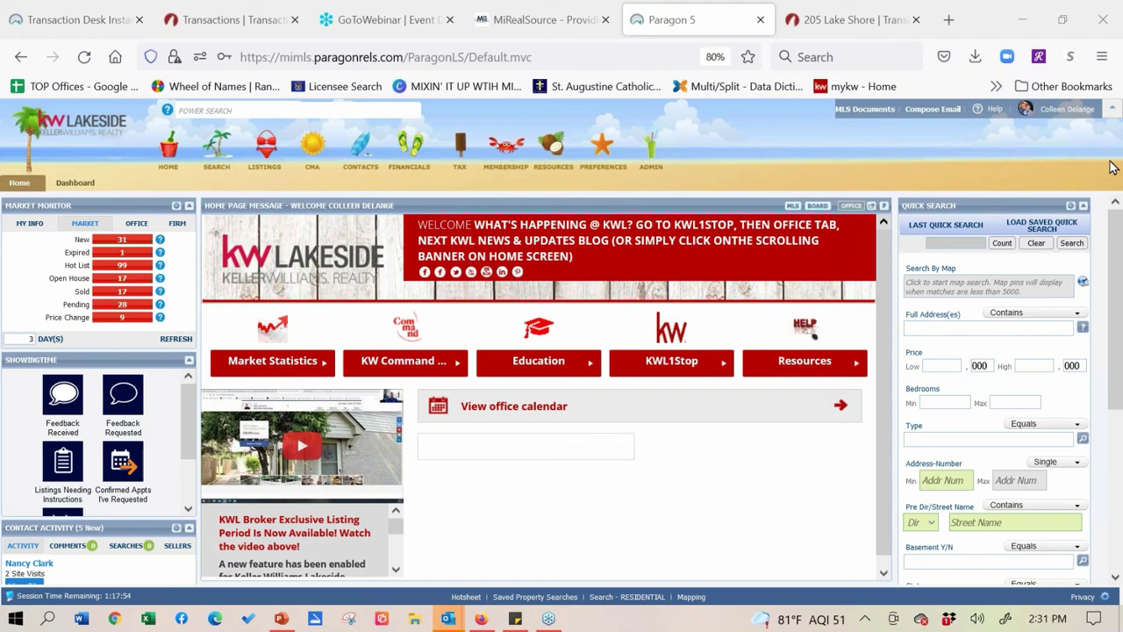
key(ctrl+shift+t)
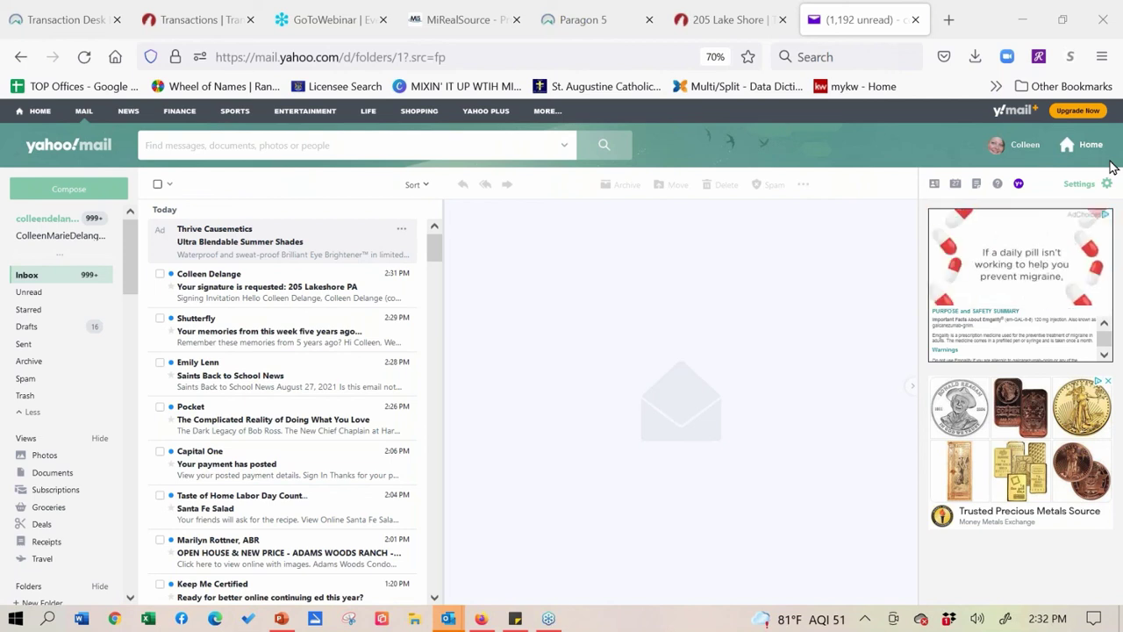
click(281, 286)
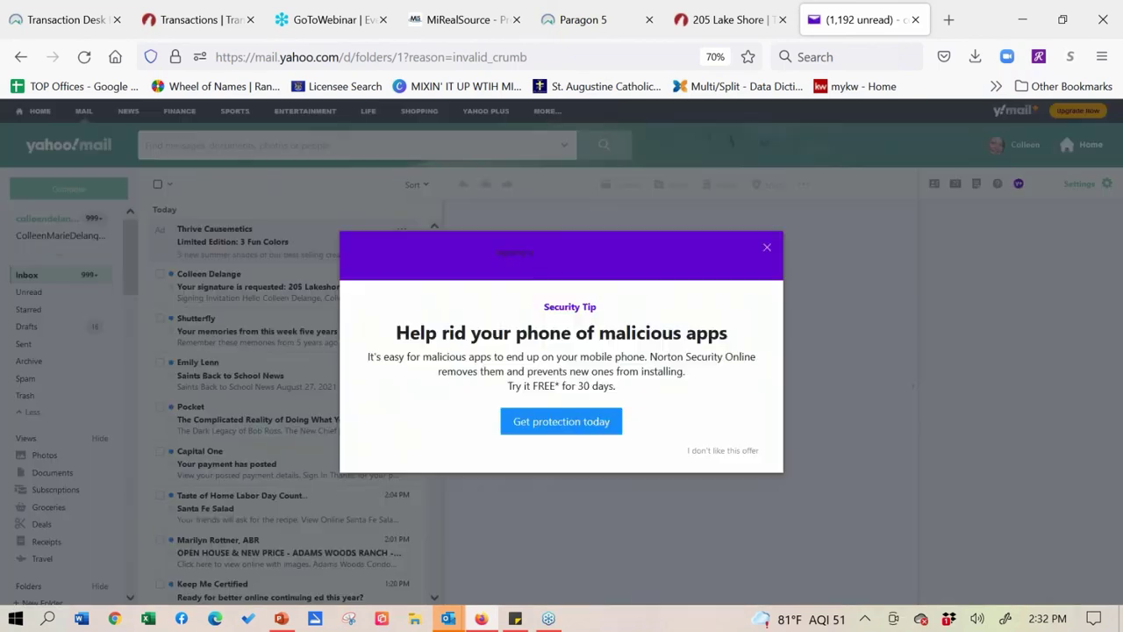
click(765, 250)
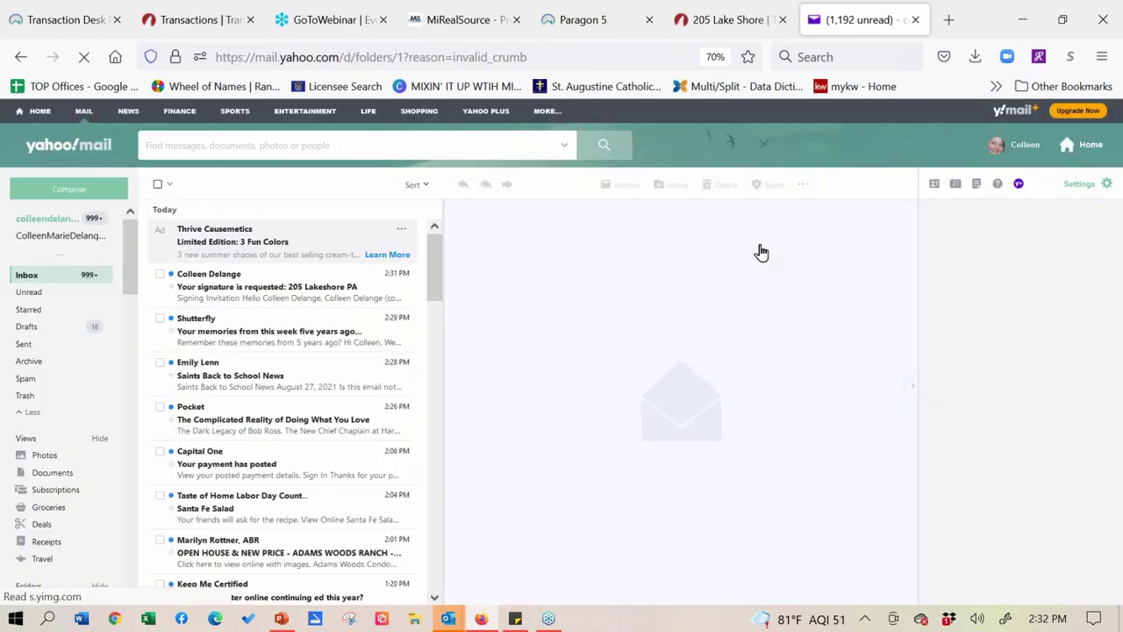
click(204, 298)
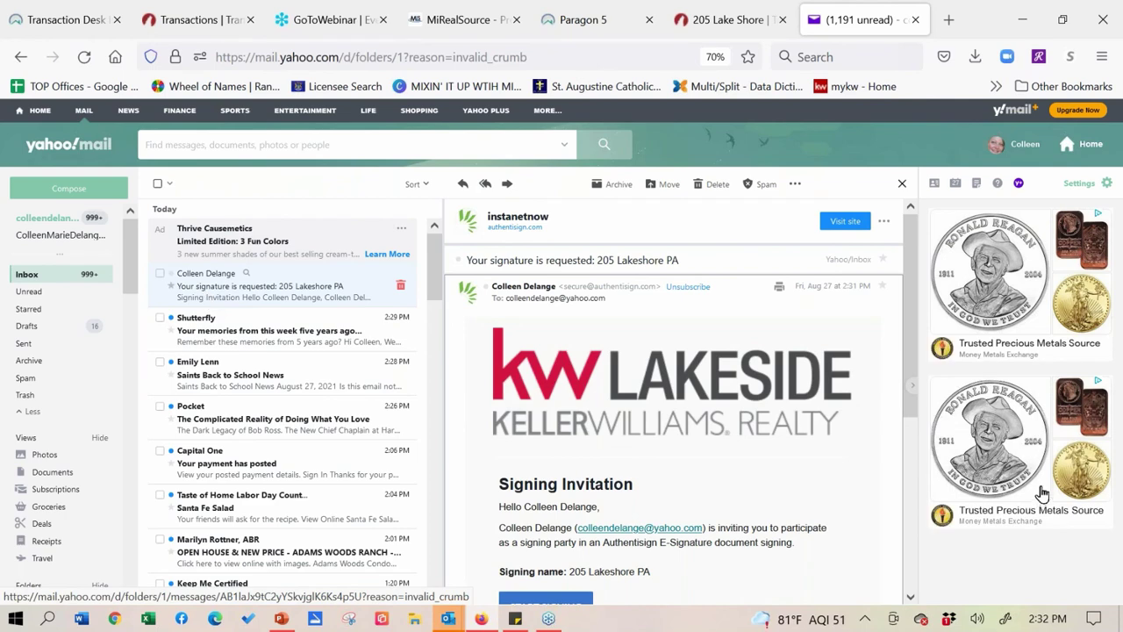
scroll(921, 325, down, 2)
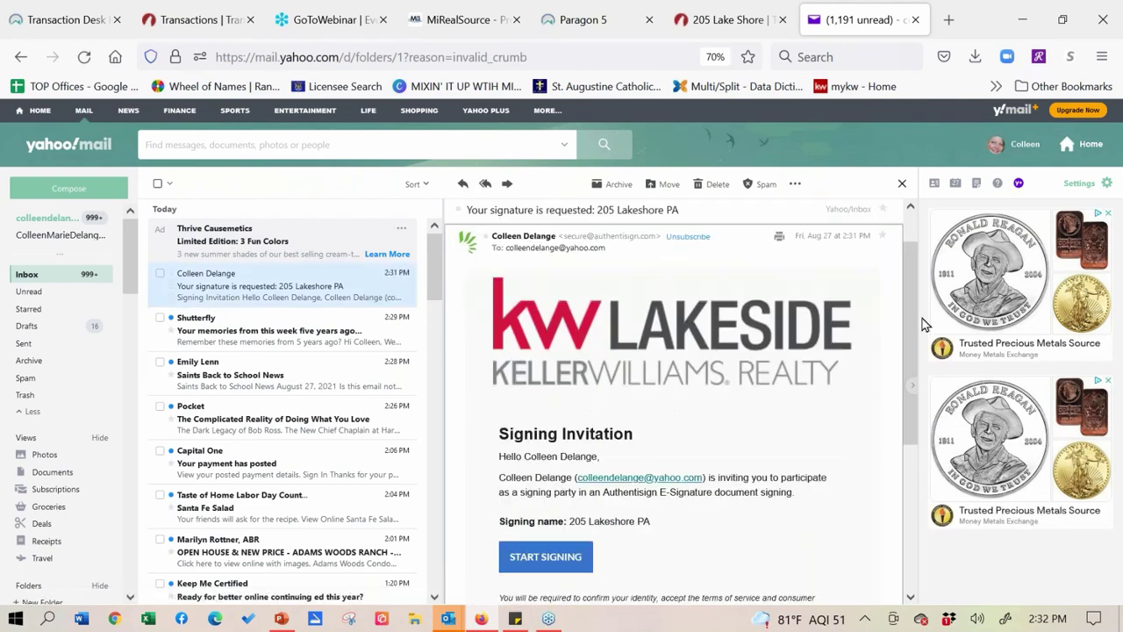
scroll(922, 334, down, 5)
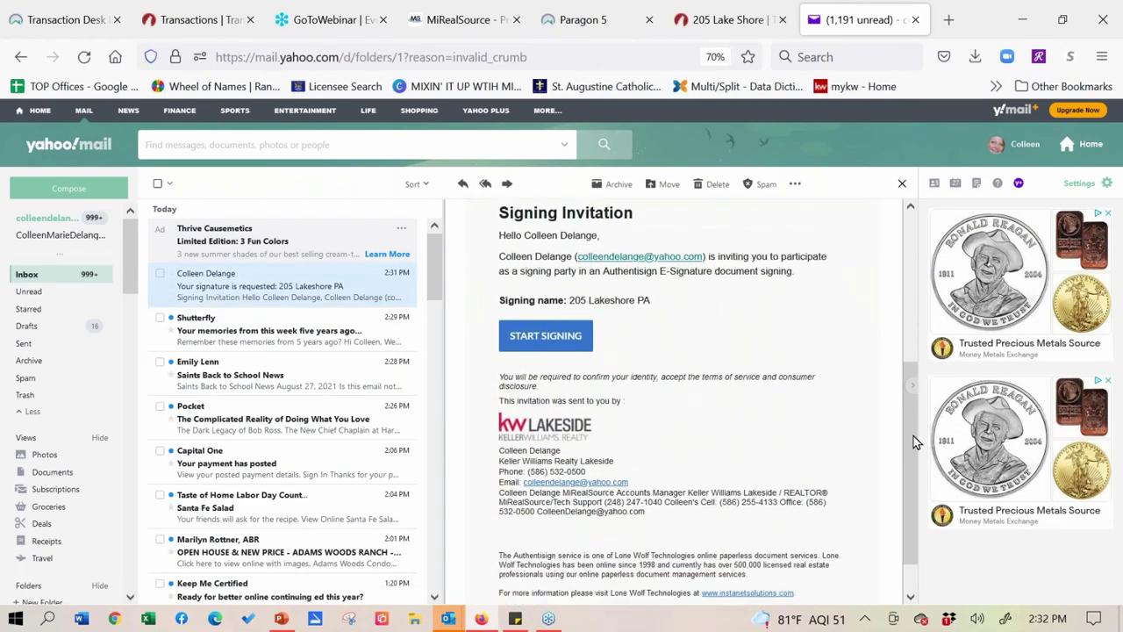
scroll(912, 460, up, 1)
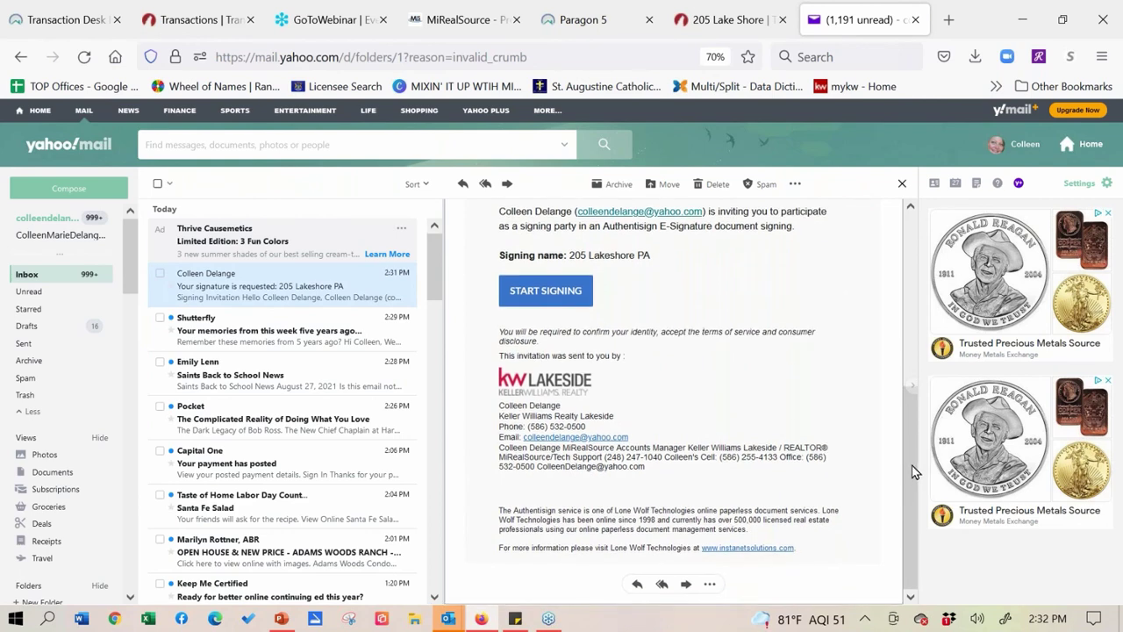
drag(913, 430, 913, 384)
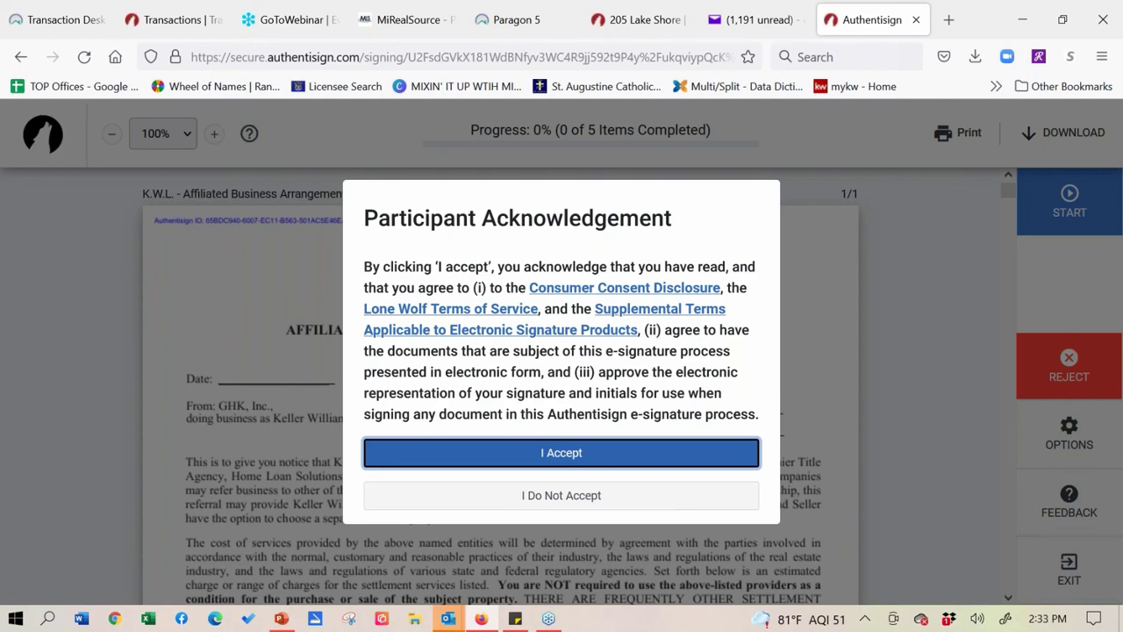
- Accept the terms, start signing, apply the first Buyer/Seller signature, and open Options
click(559, 460)
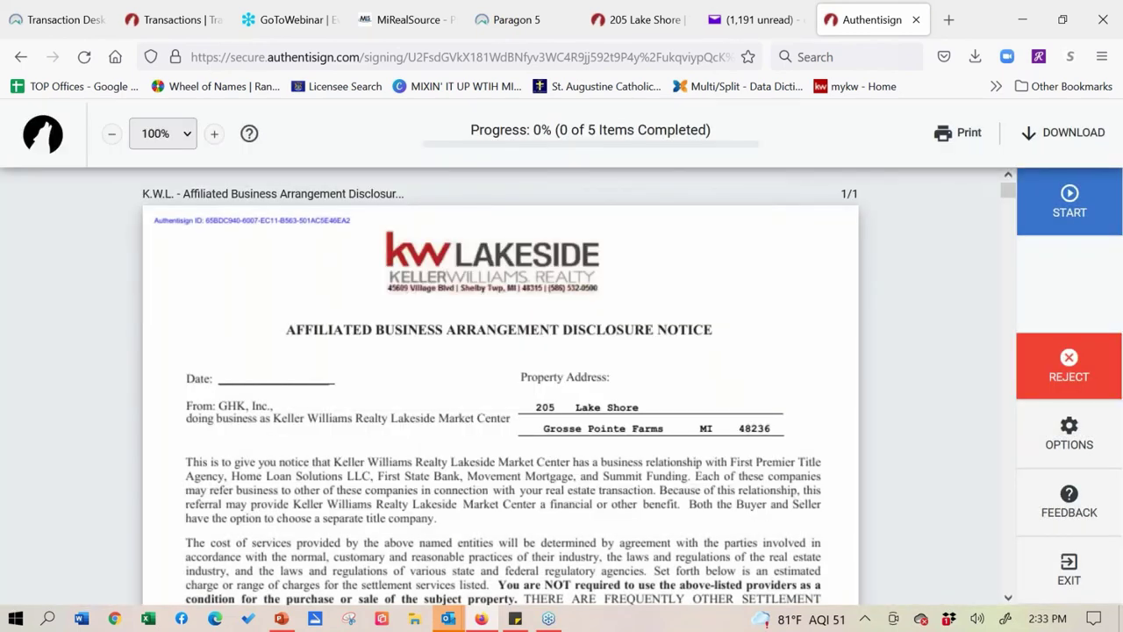
click(1069, 209)
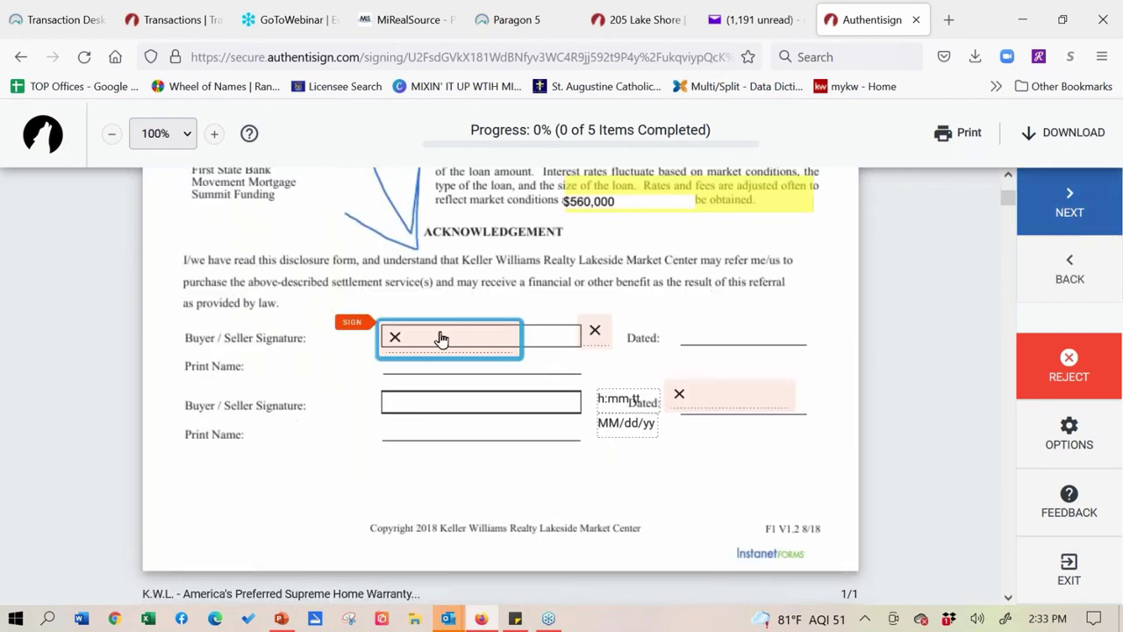
click(438, 335)
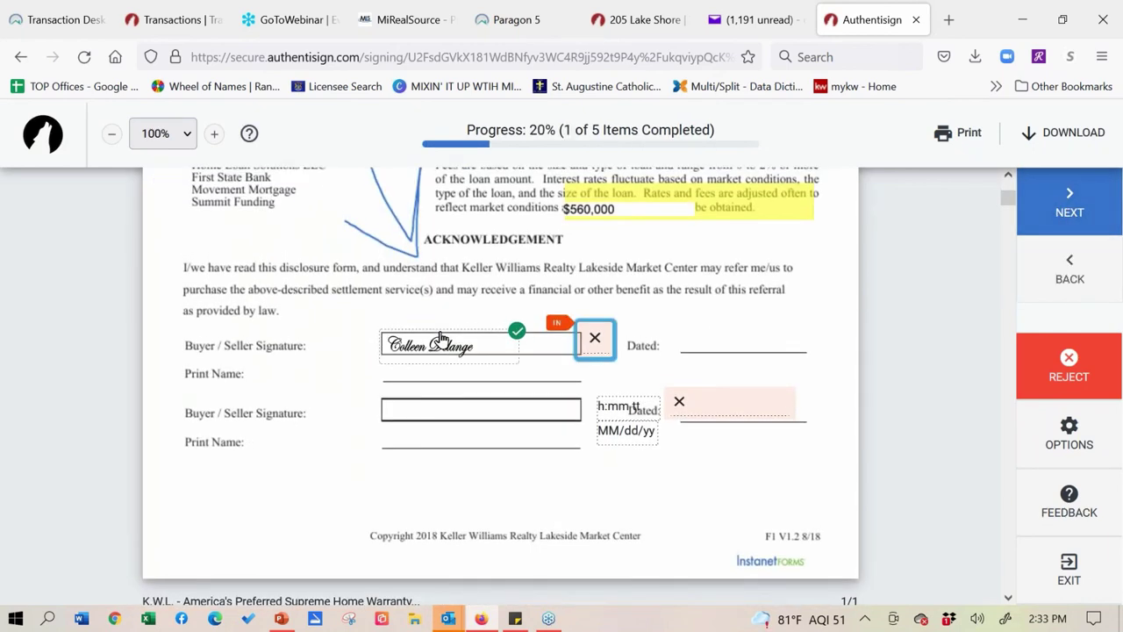
click(1076, 439)
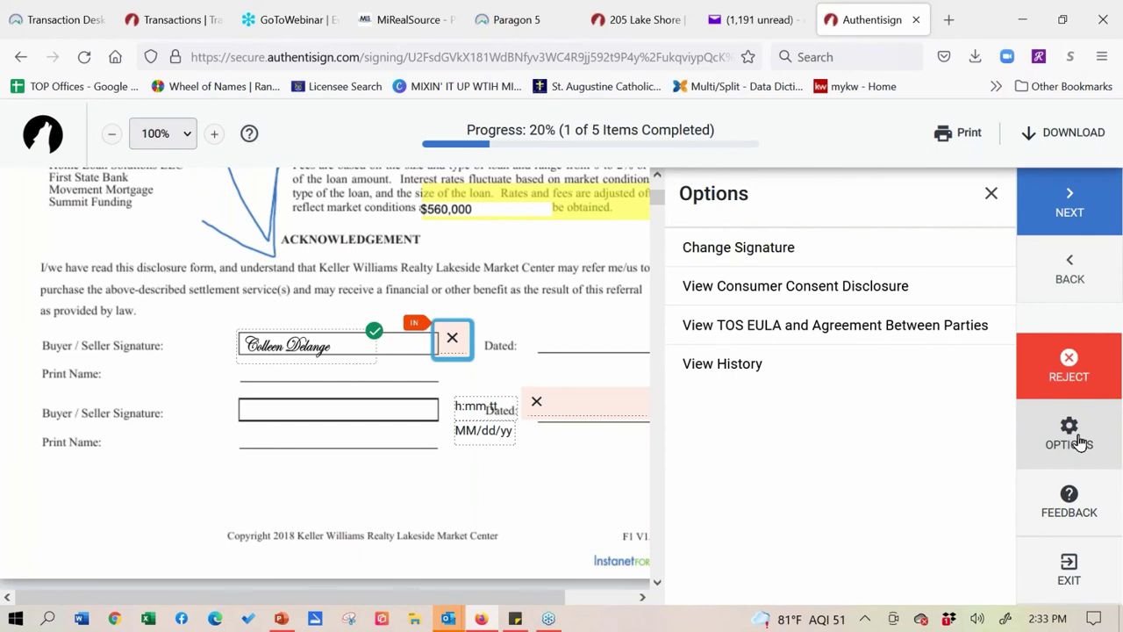
click(795, 251)
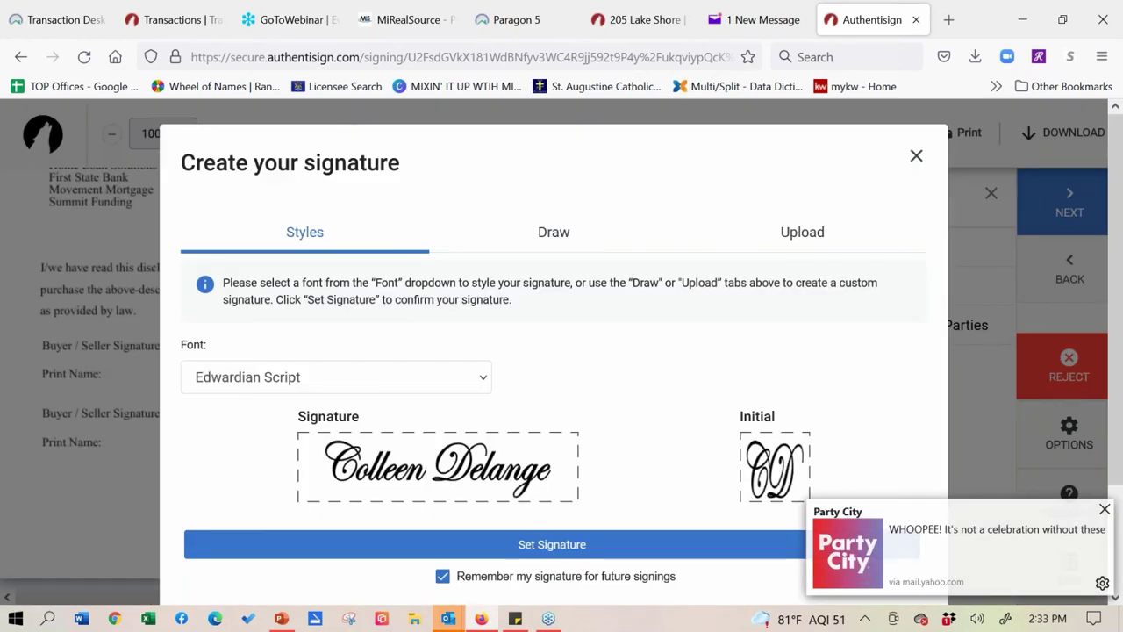
scroll(639, 314, down, 2)
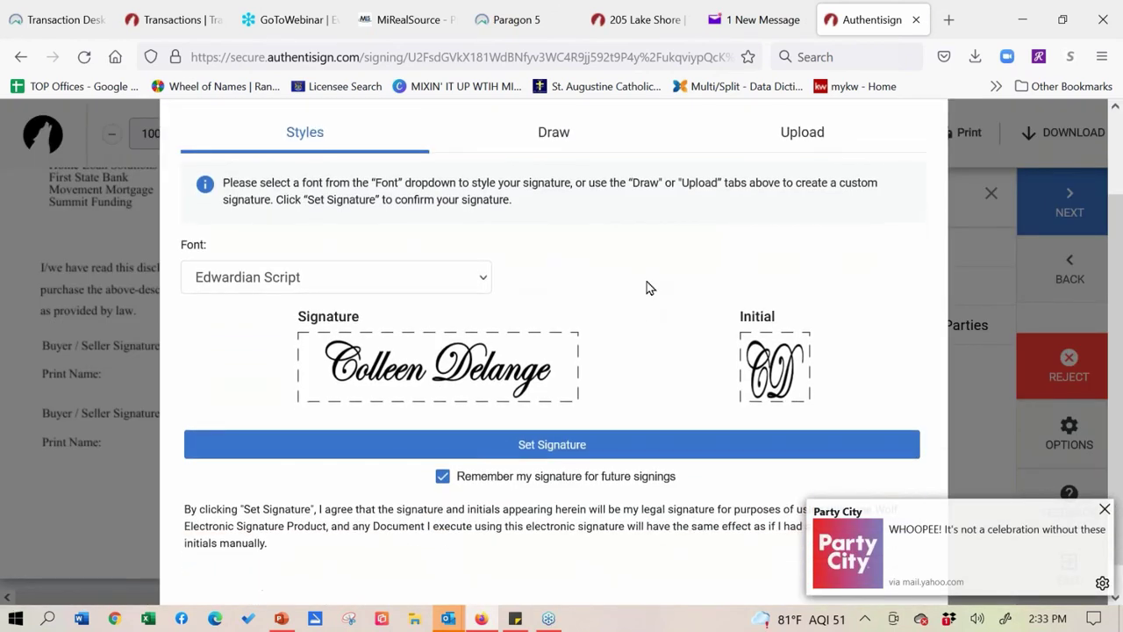
click(553, 141)
click(381, 251)
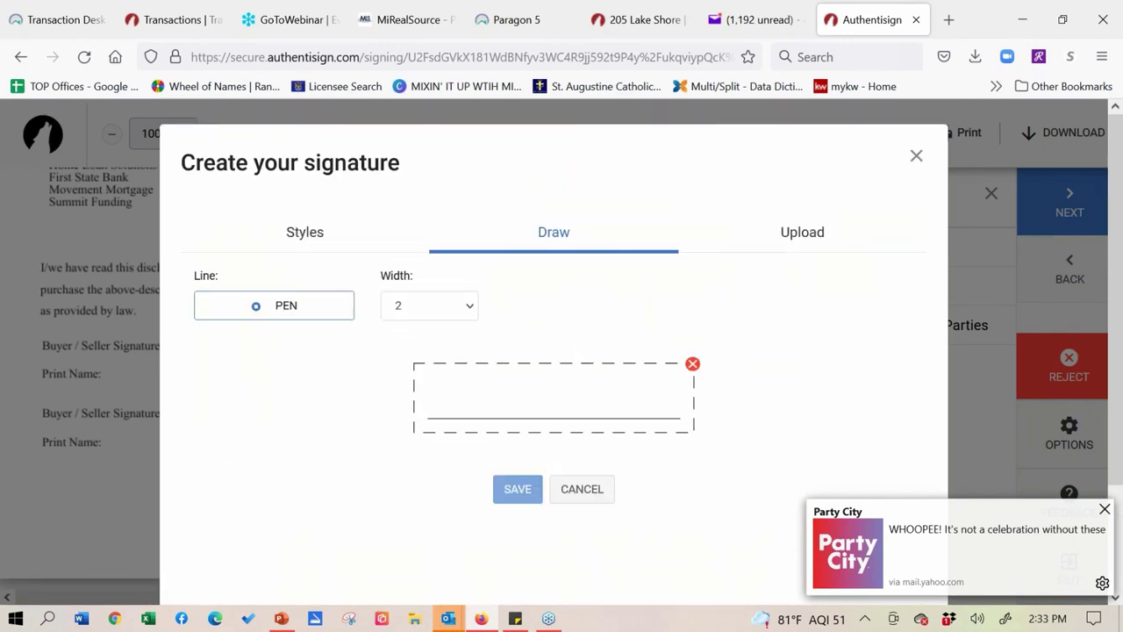
mouse_move(478, 373)
mouse_down()
mouse_move(432, 416)
mouse_move(605, 369)
mouse_move(647, 390)
mouse_up()
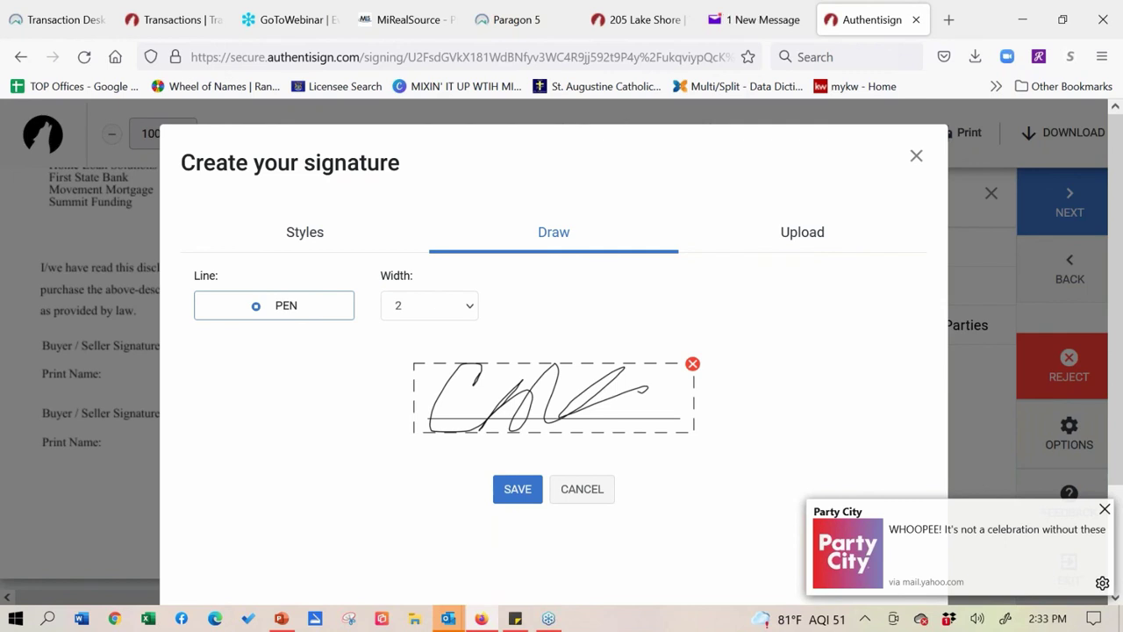
click(805, 243)
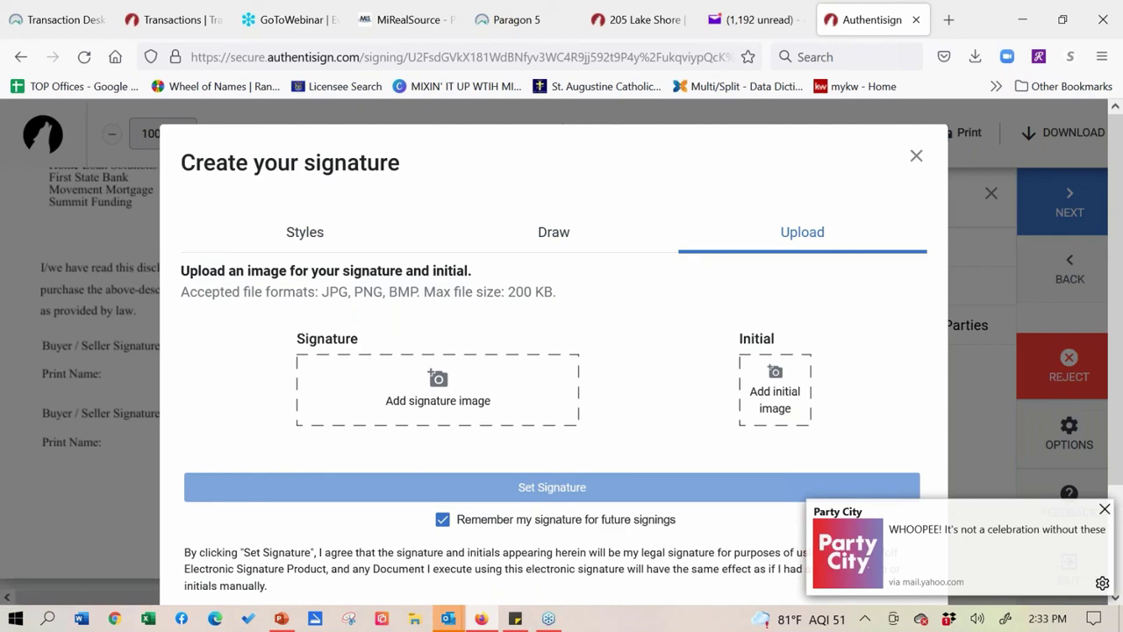
click(917, 157)
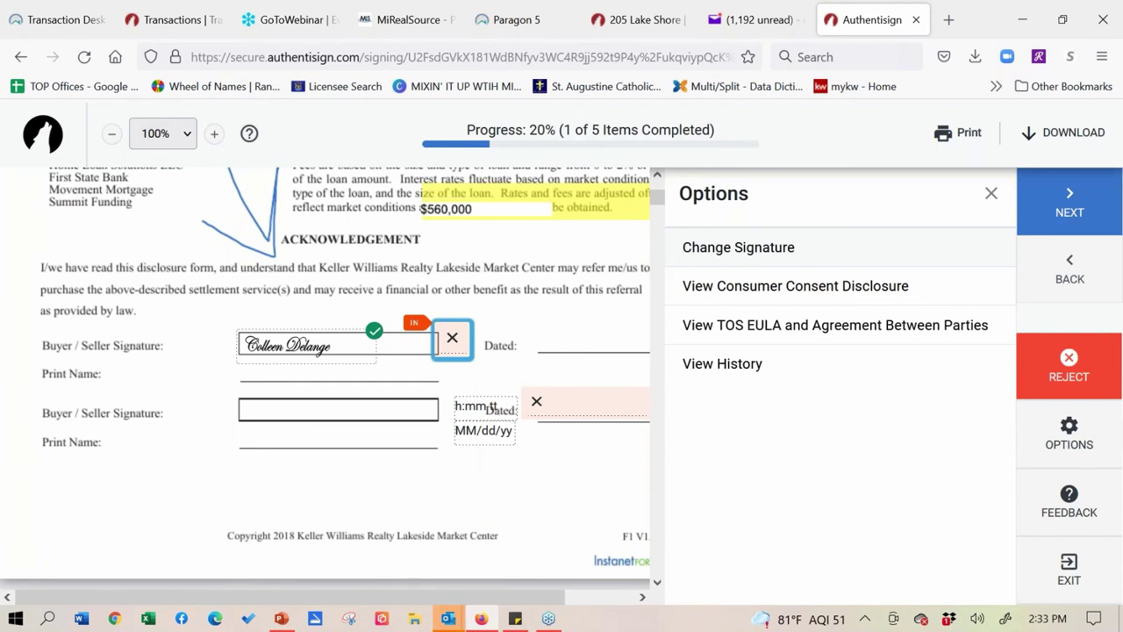
- Complete the initials, date, seller signature, seller phone text and final date fields to reach 100%
click(452, 338)
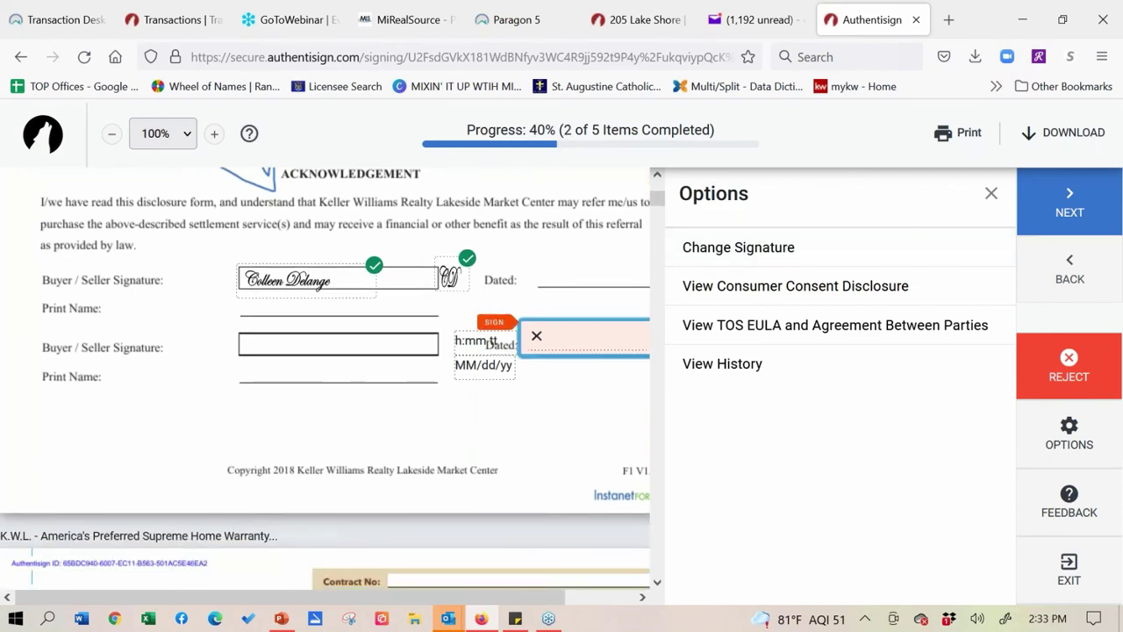
click(580, 338)
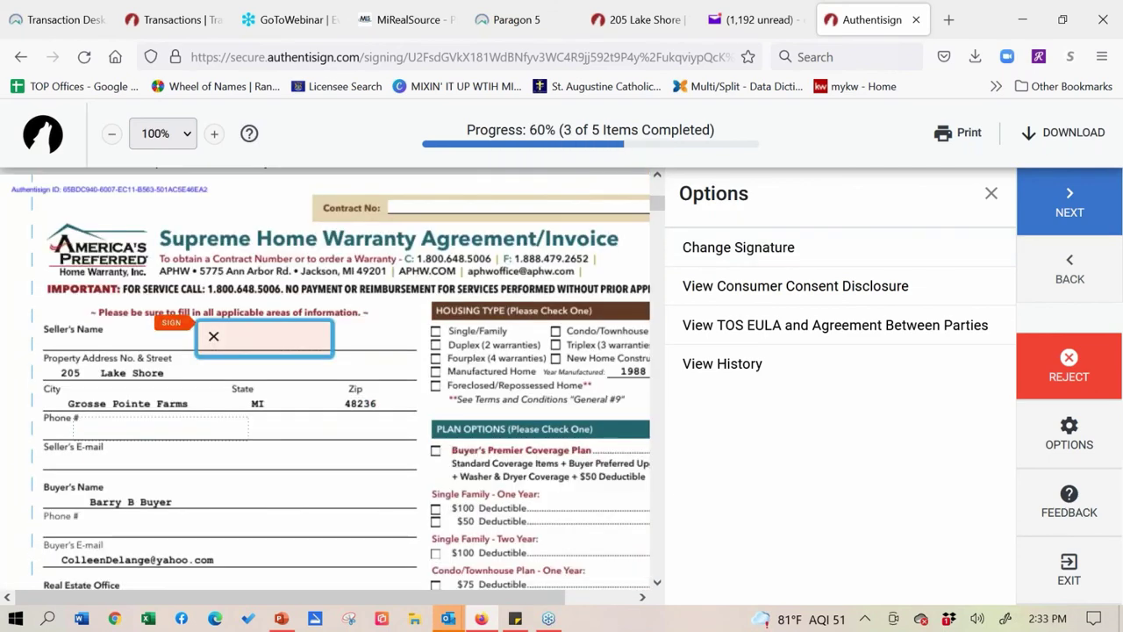
click(246, 336)
click(171, 327)
text(vu)
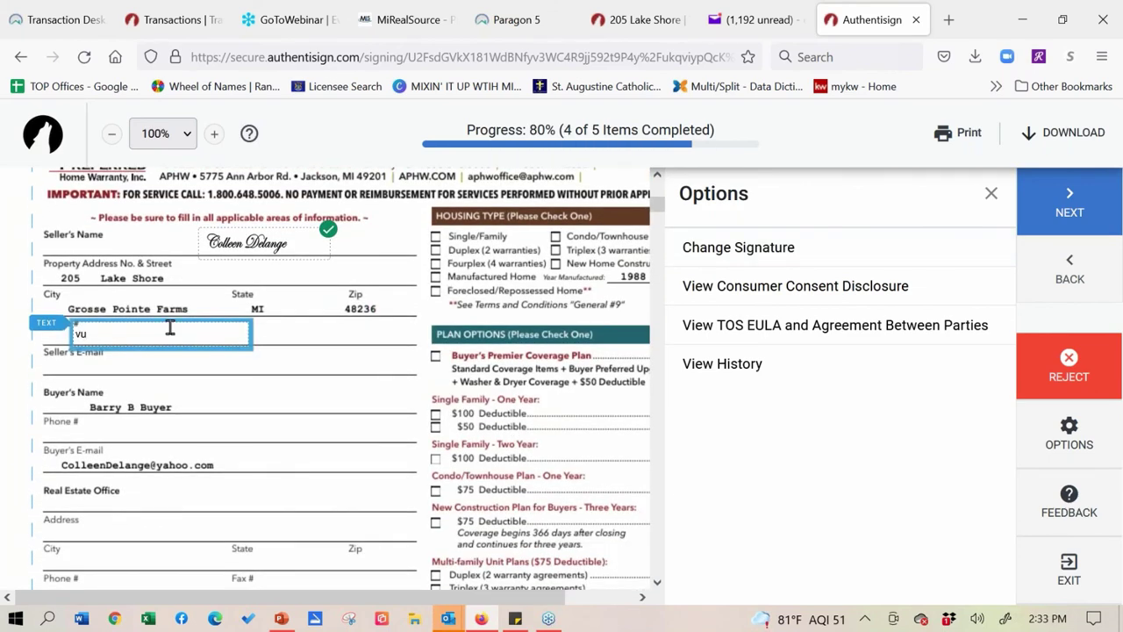
text(hbjkjnjnkj)
click(1061, 216)
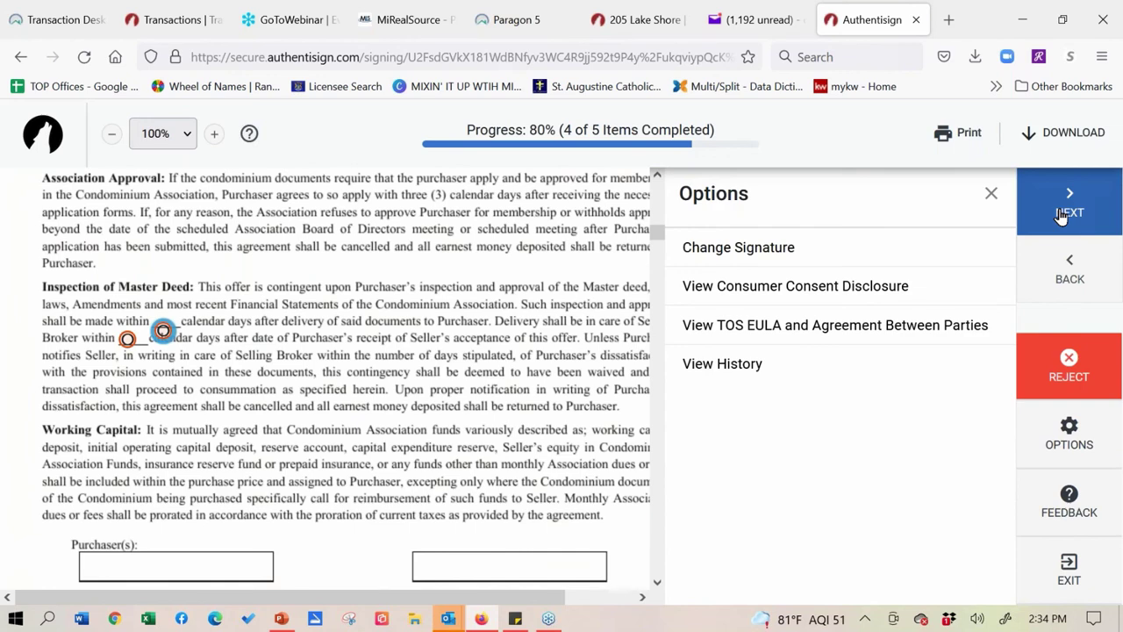
click(1061, 216)
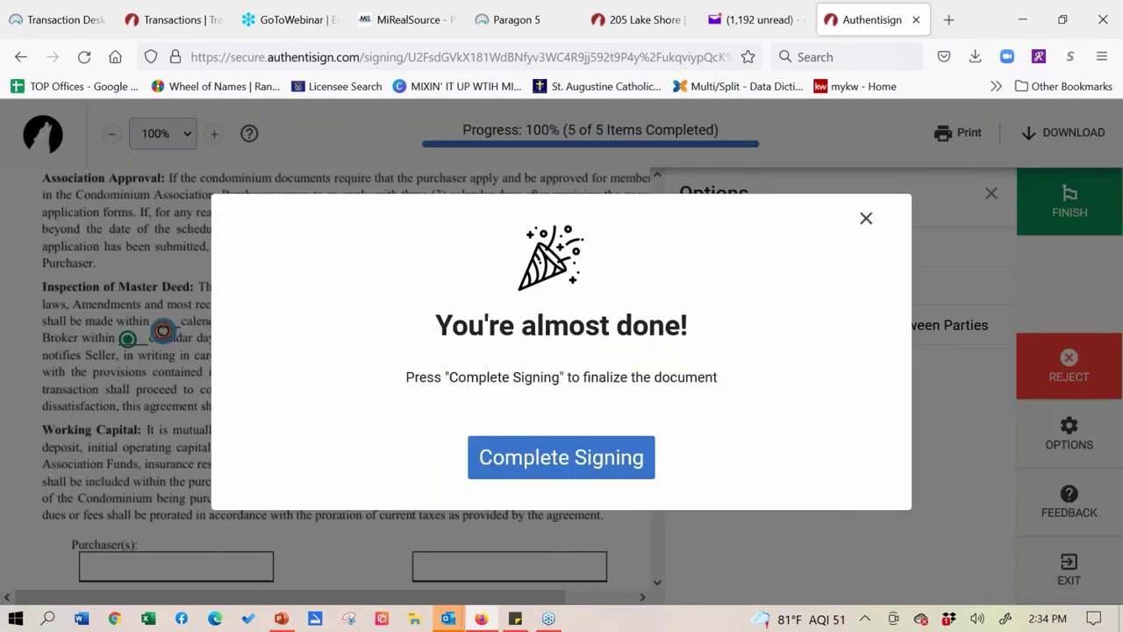
click(867, 223)
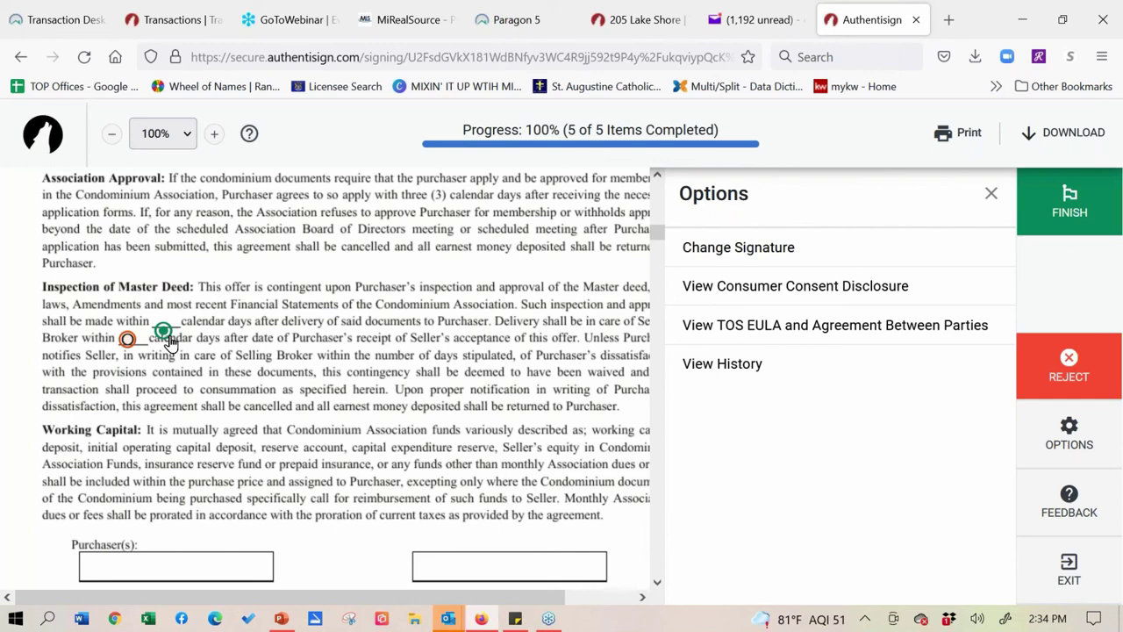
click(1060, 212)
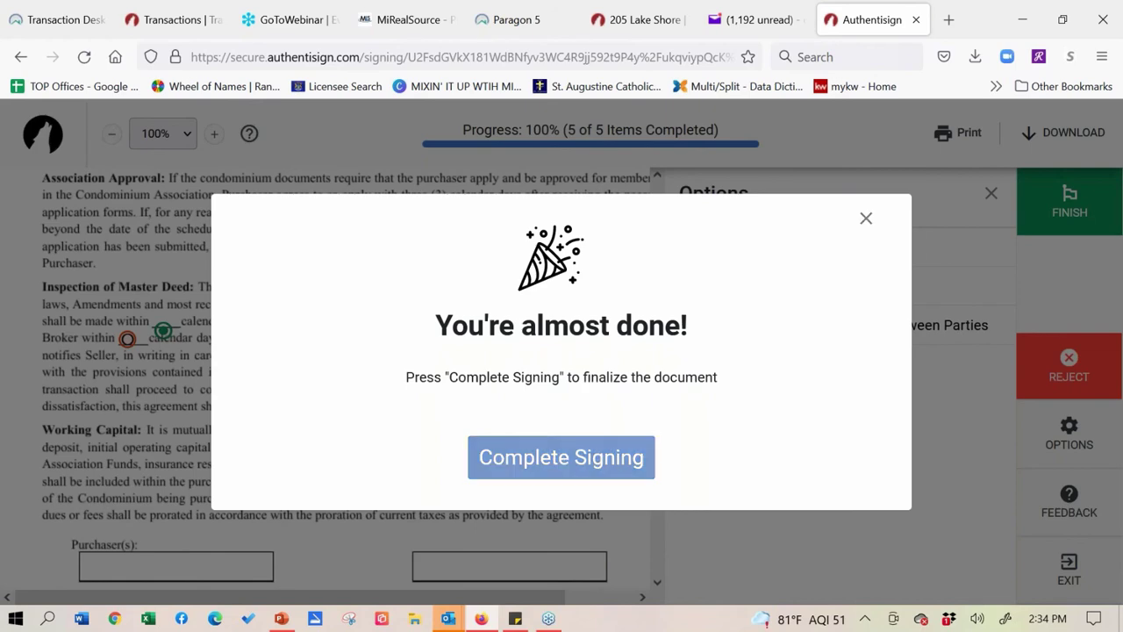
click(561, 457)
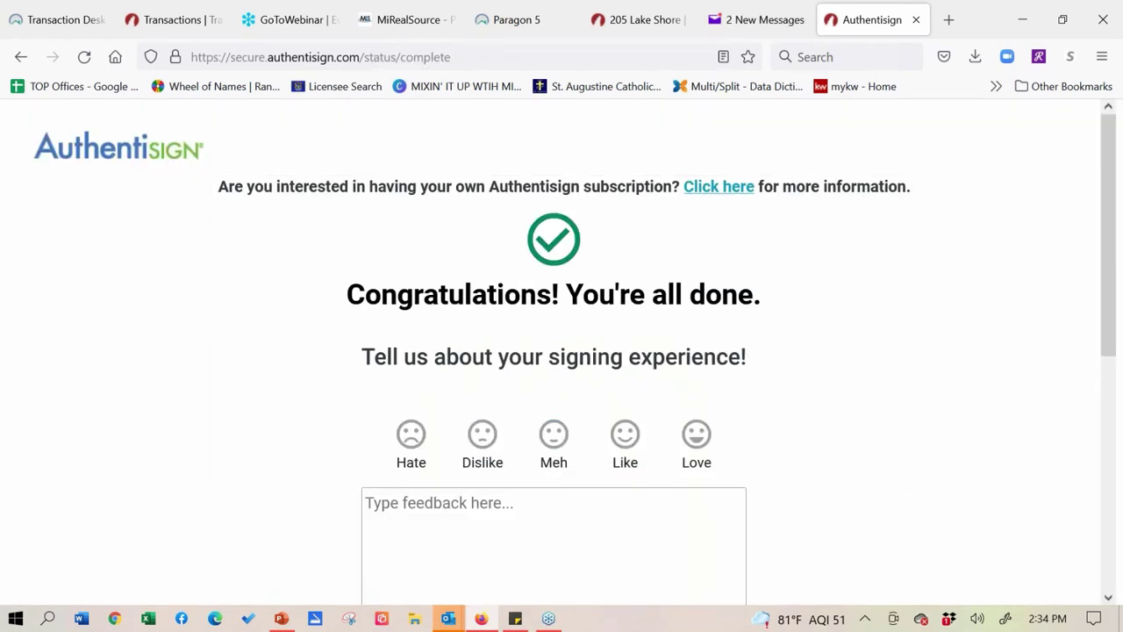
scroll(604, 464, down, 5)
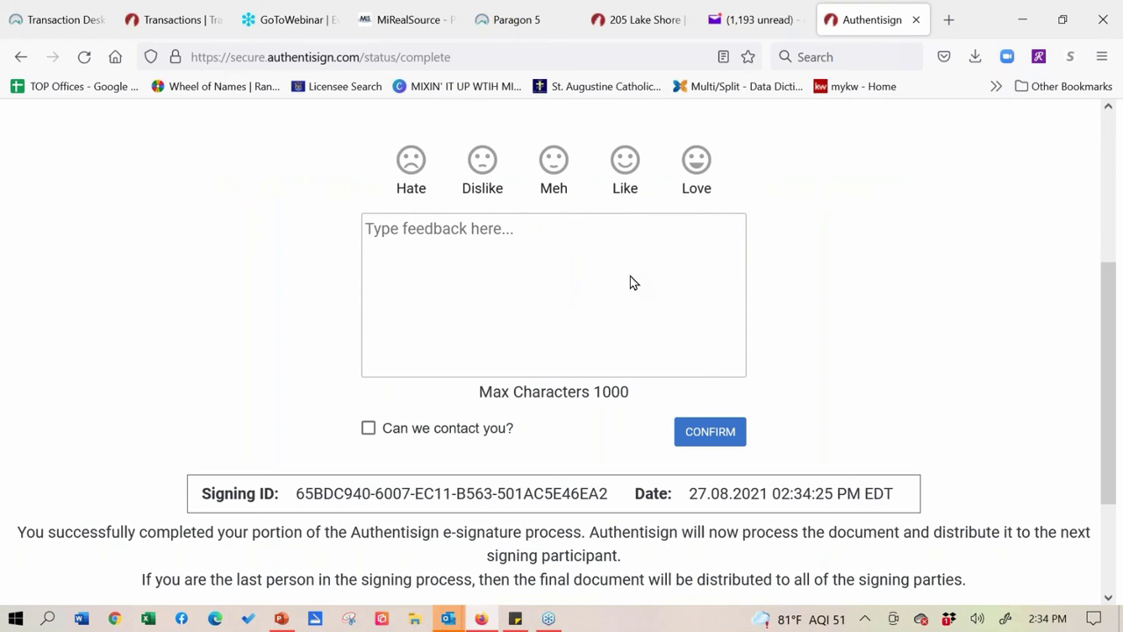
scroll(596, 216, down, 2)
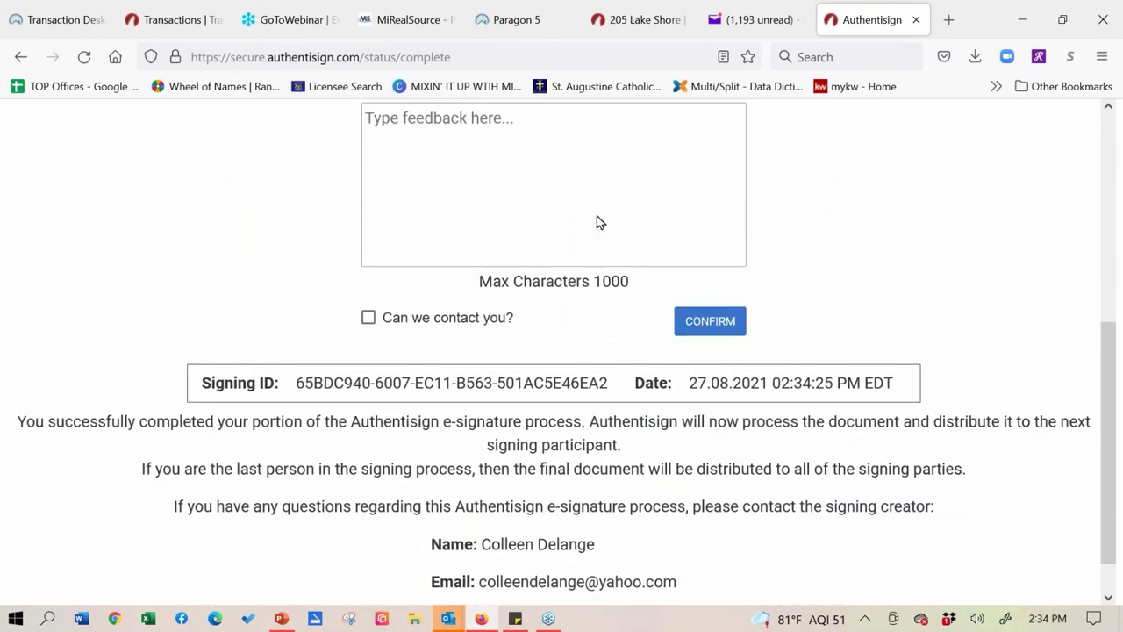
scroll(602, 205, up, 7)
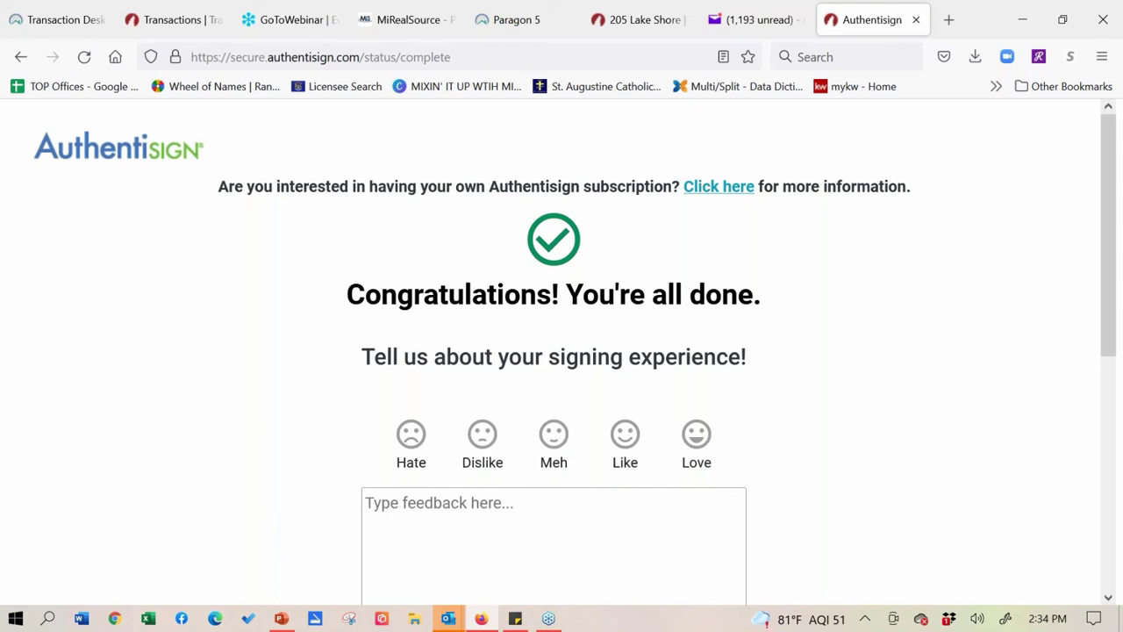
click(915, 19)
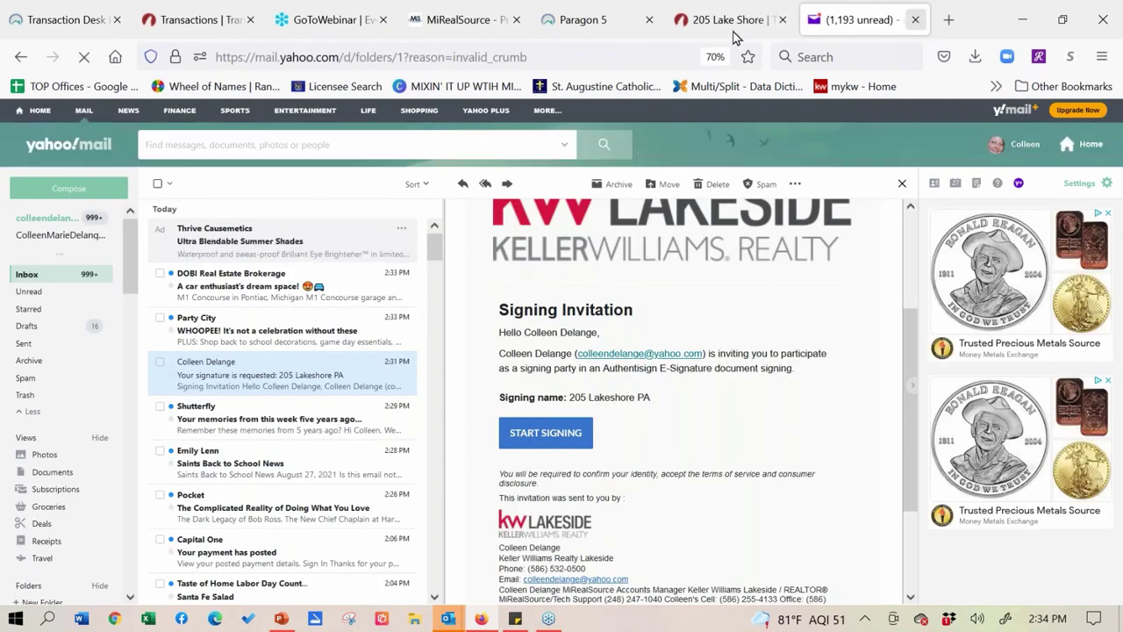
click(734, 31)
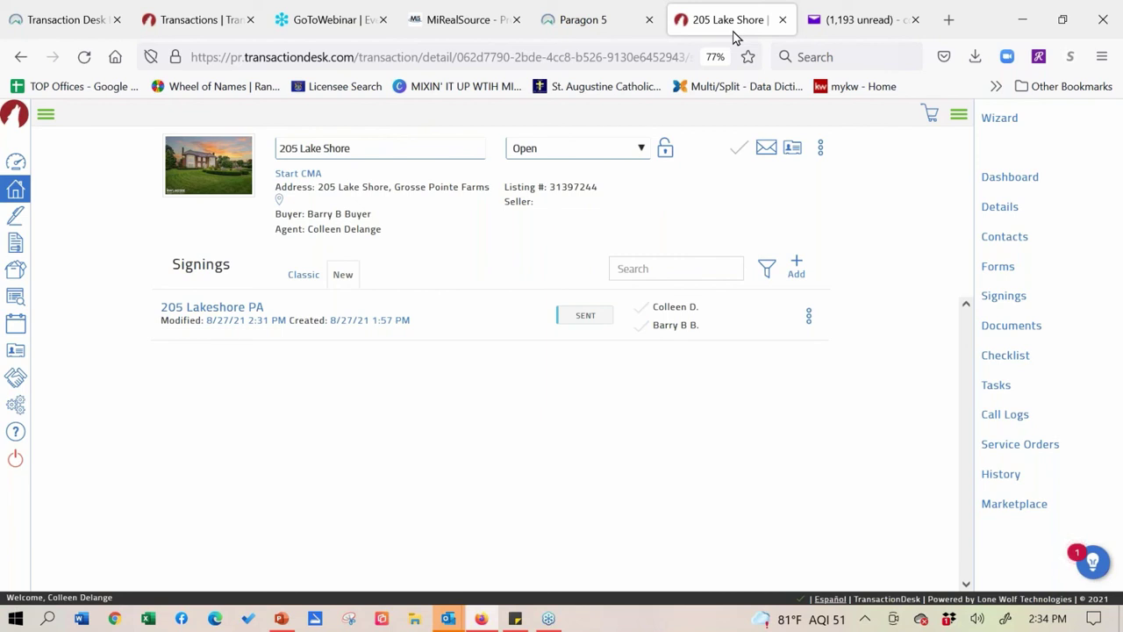
click(13, 191)
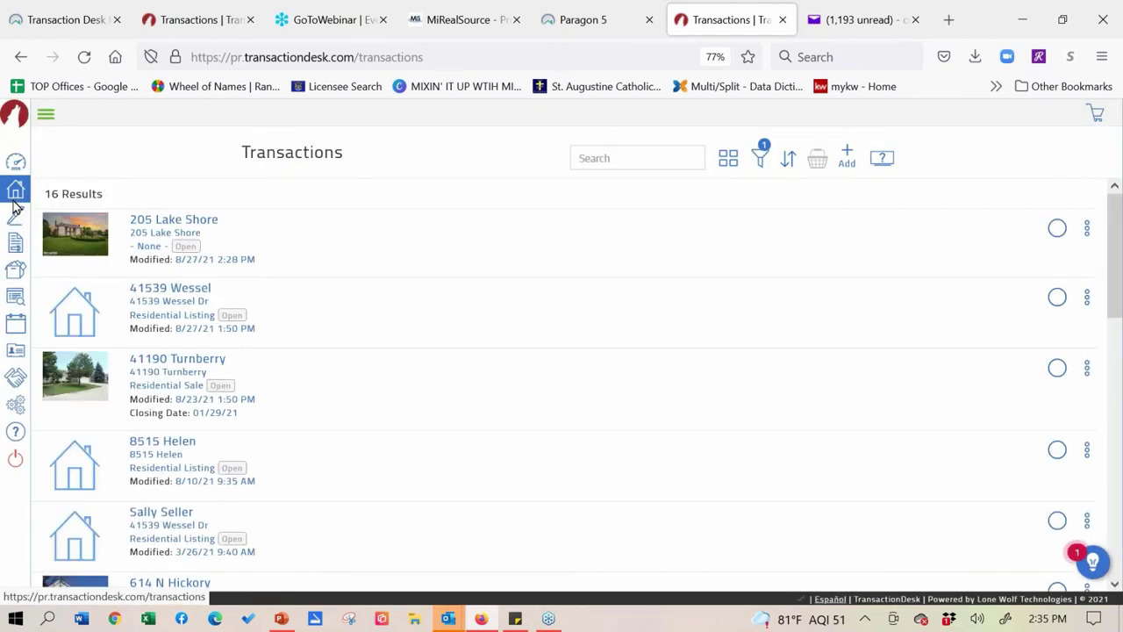
click(163, 228)
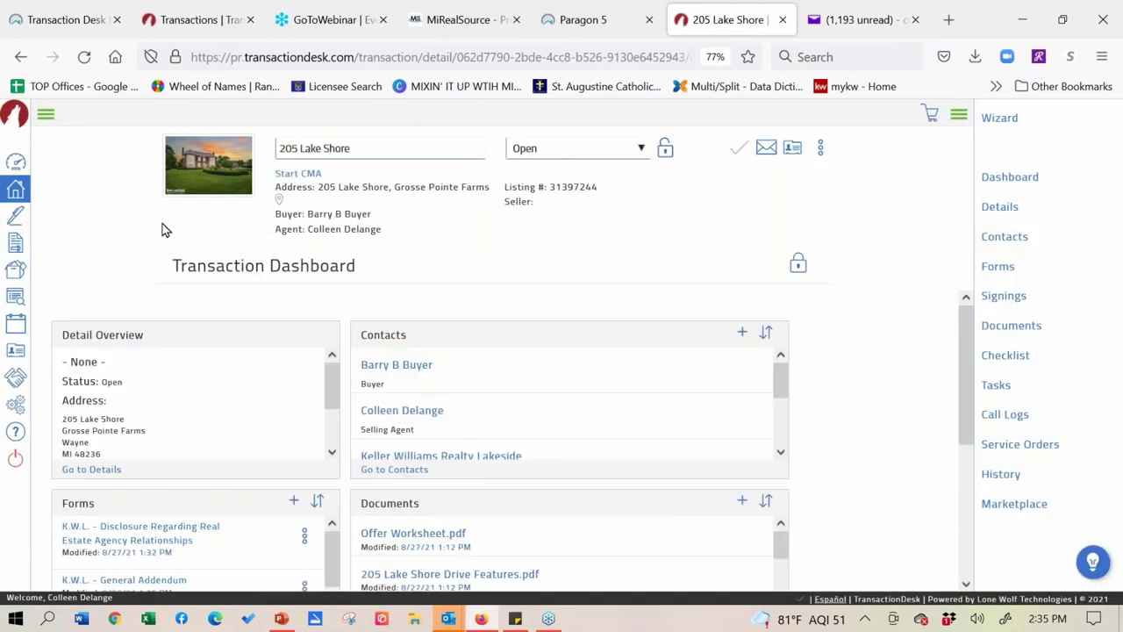
scroll(684, 394, down, 3)
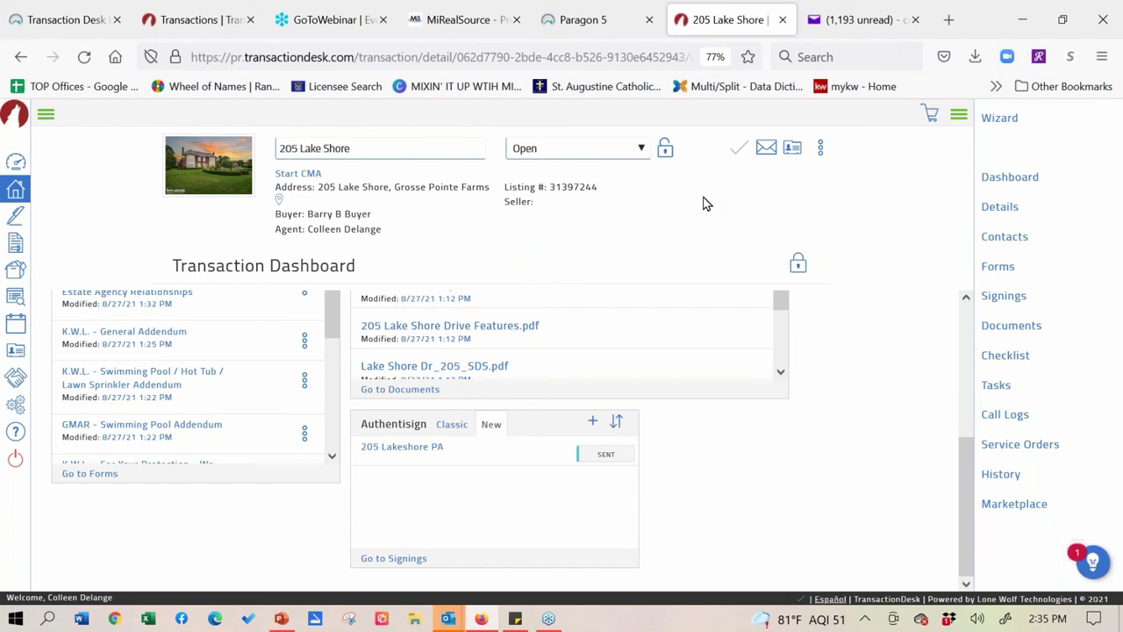
click(452, 425)
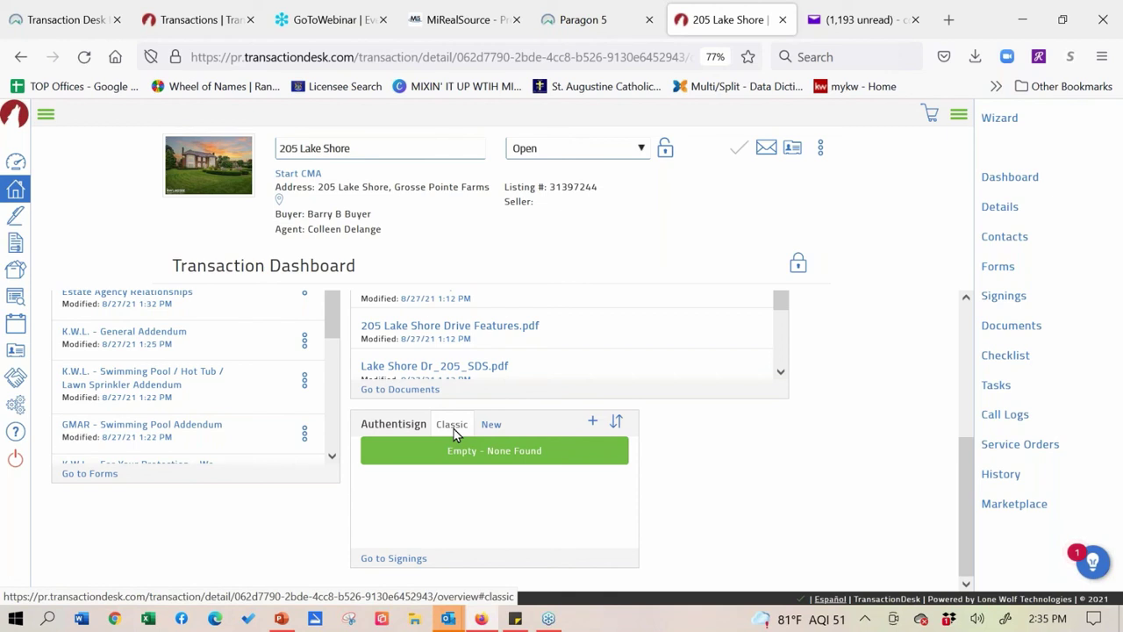
click(496, 428)
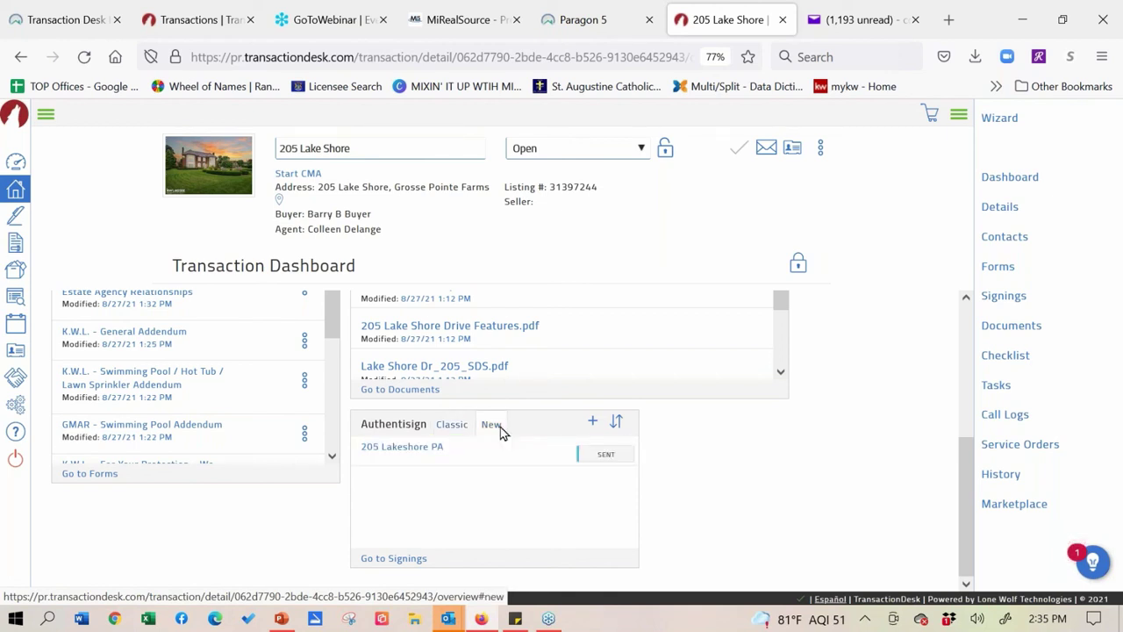
click(402, 451)
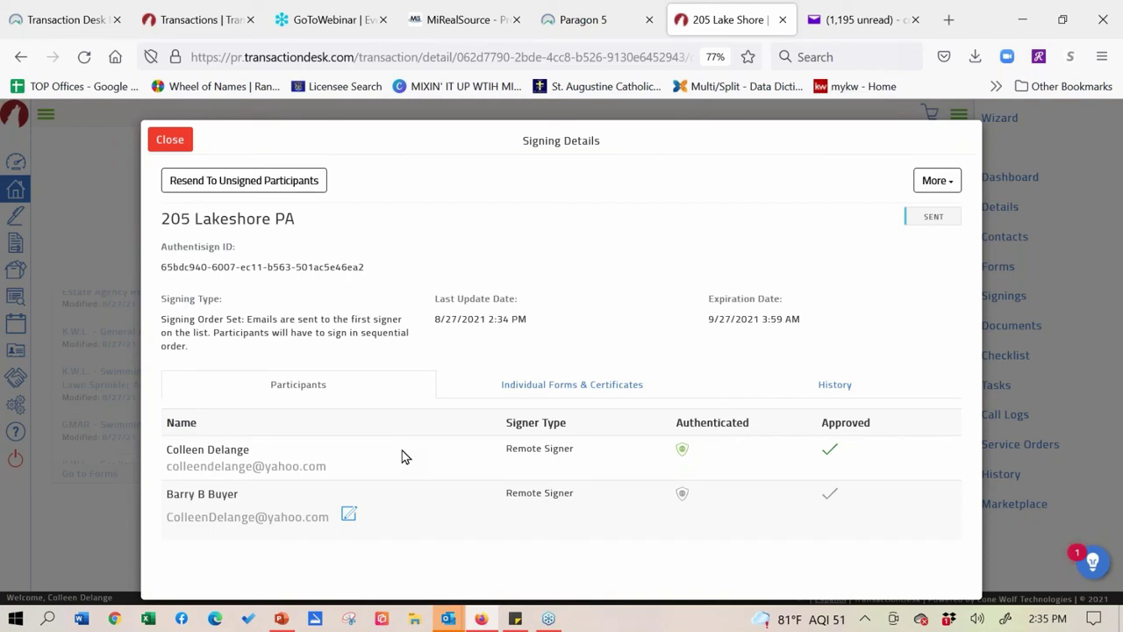
click(178, 141)
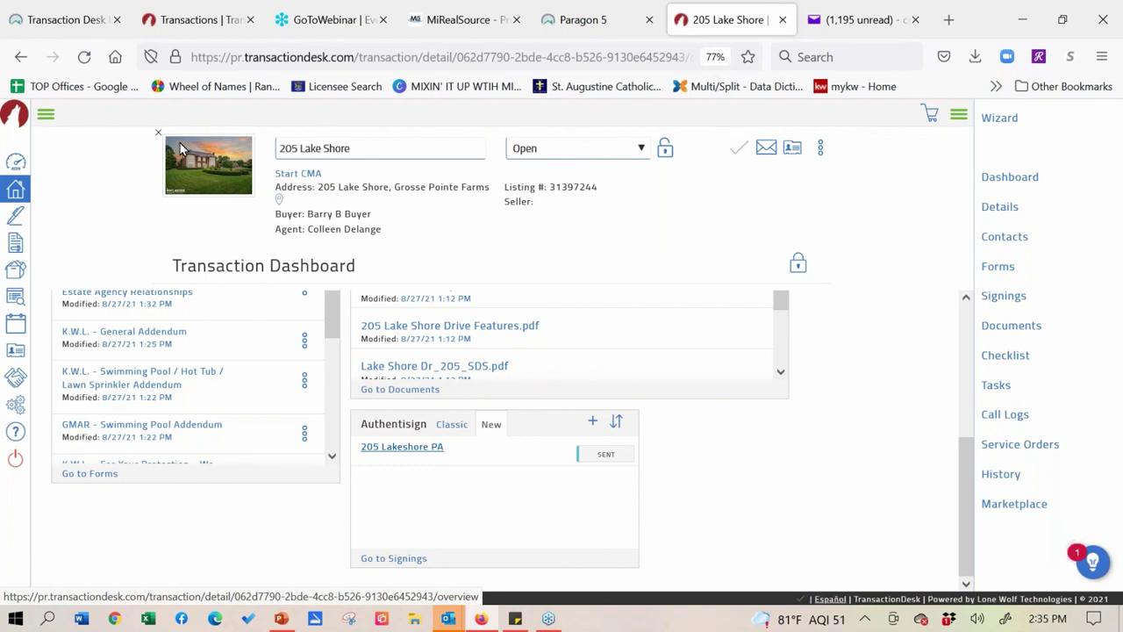
drag(969, 445, 973, 383)
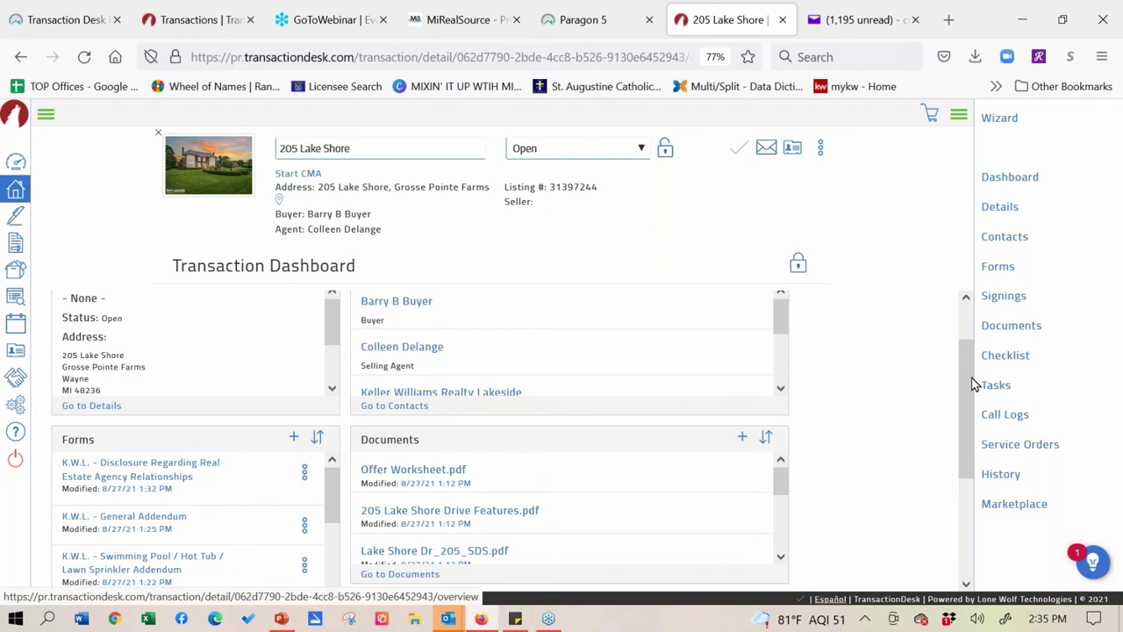
- Open the Documents list, start adding a new document, then cancel the upload and close Create New
click(1010, 336)
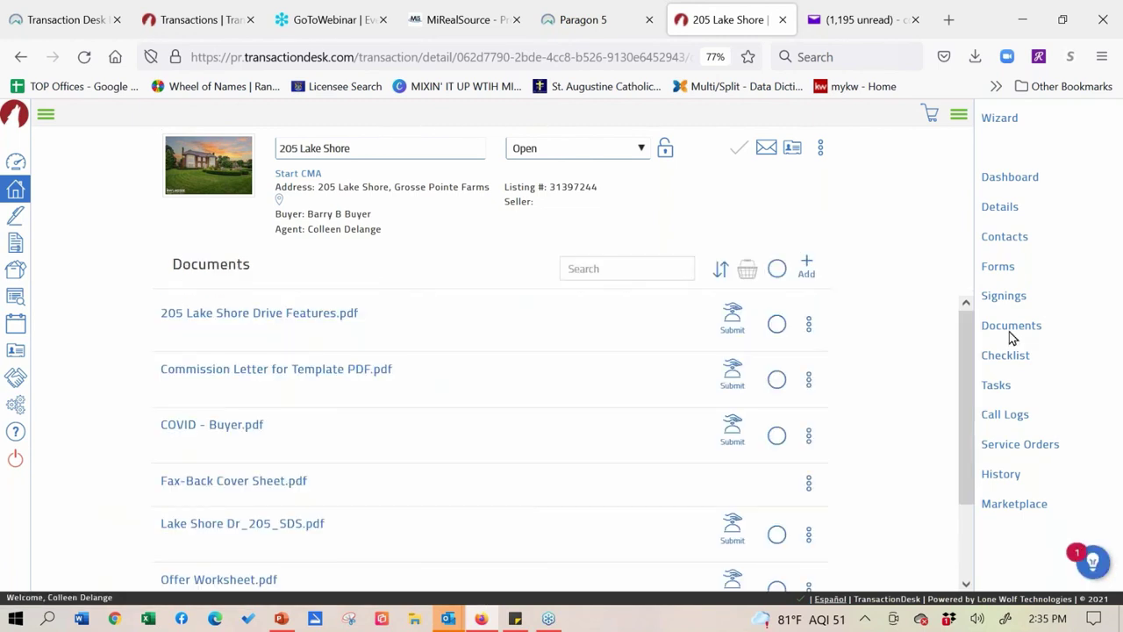
scroll(496, 404, down, 2)
scroll(482, 474, up, 2)
click(807, 268)
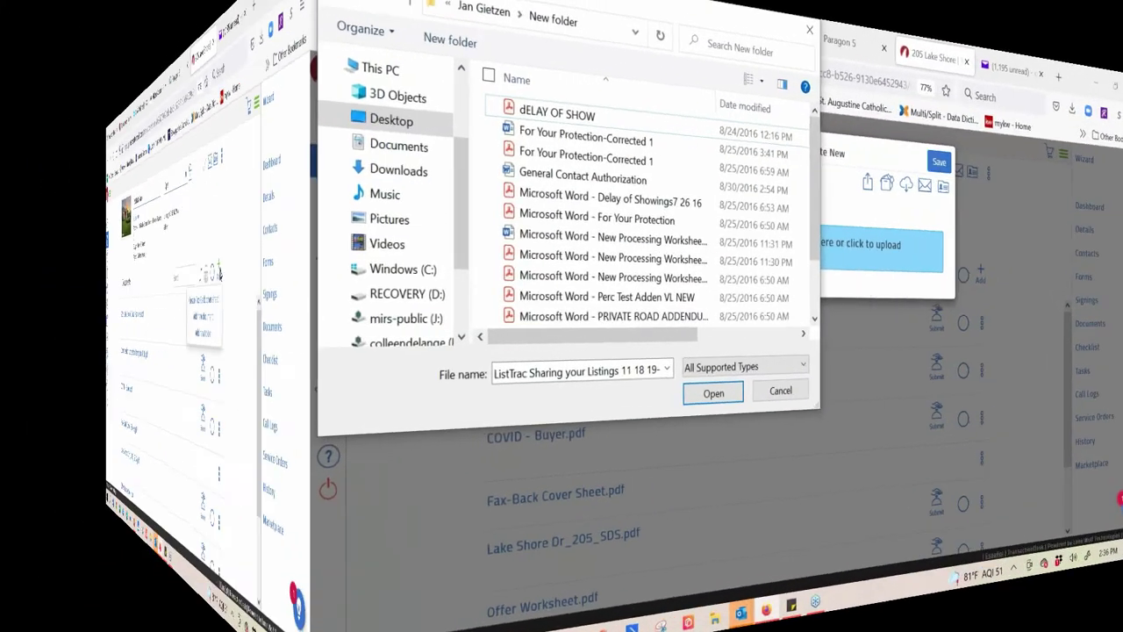
scroll(351, 215, down, 2)
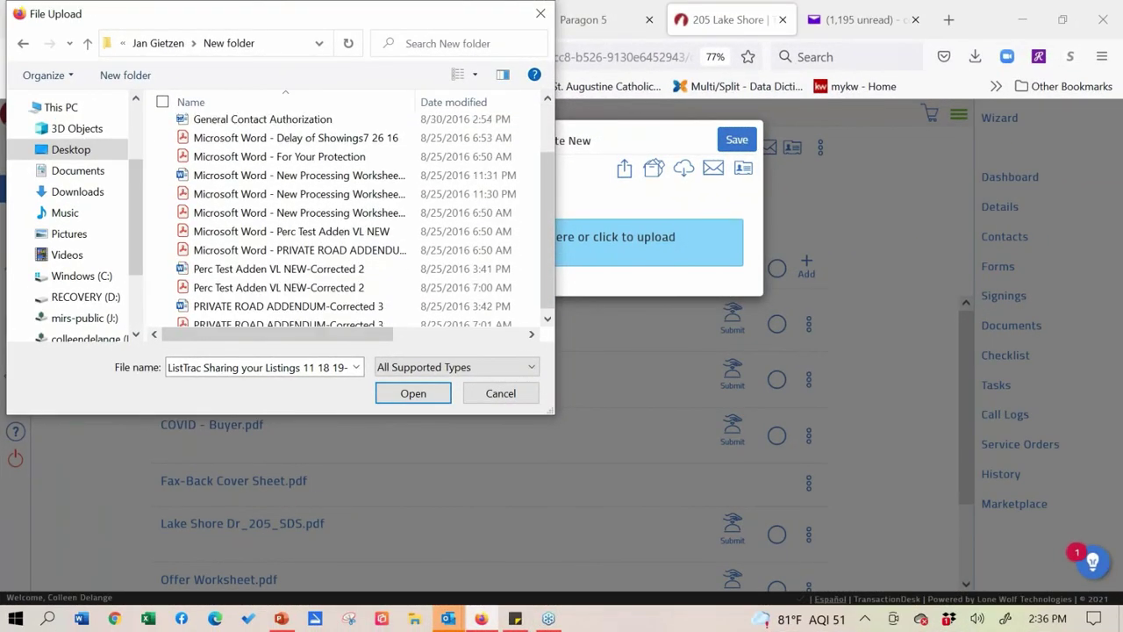
scroll(351, 215, up, 2)
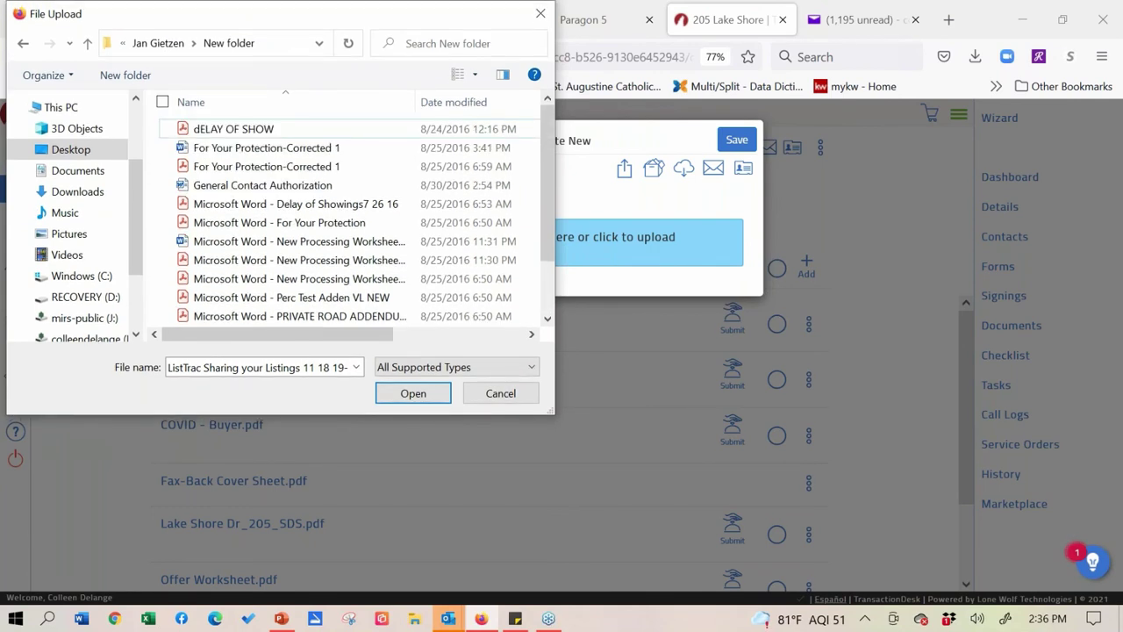
scroll(351, 215, down, 1)
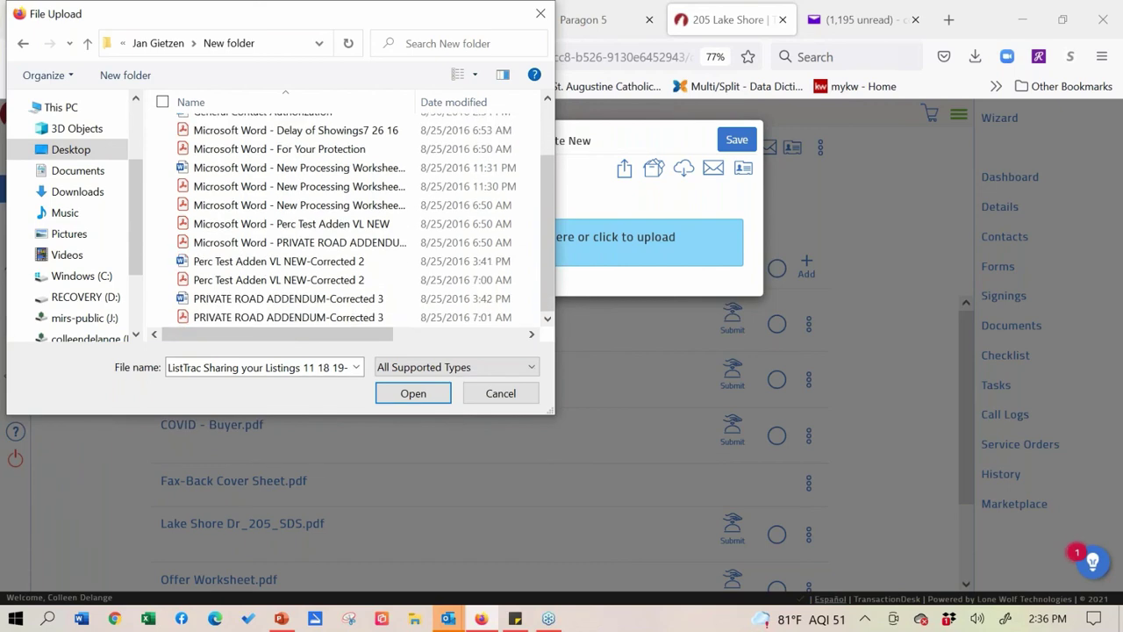
click(540, 13)
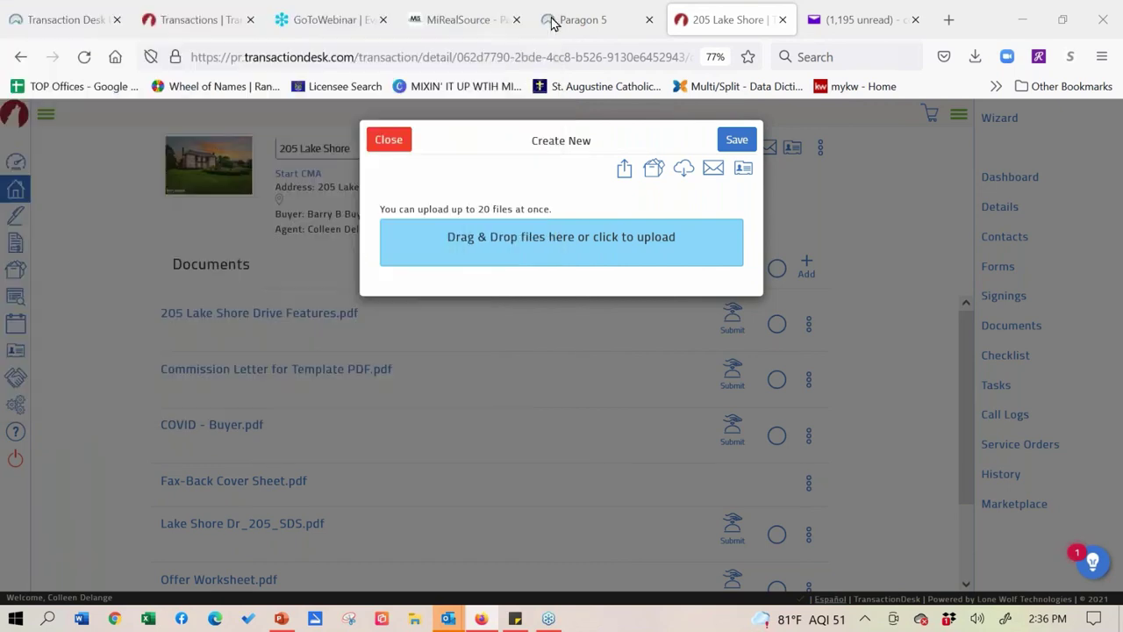
click(388, 138)
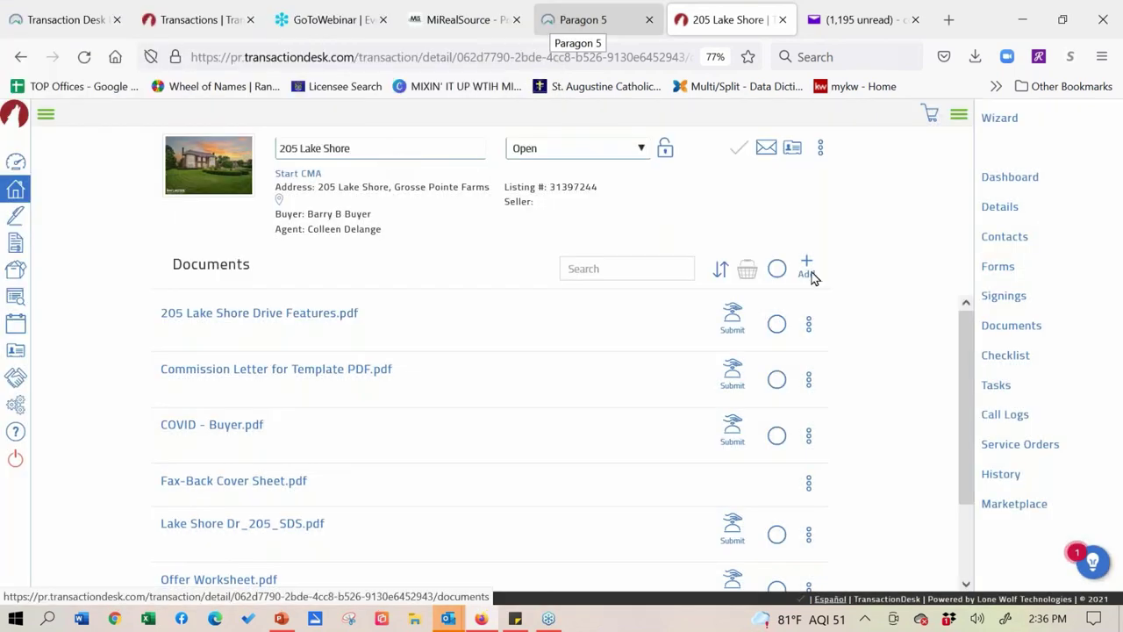
- Choose Slice/Markup for the K.W.L. - Purchase Agreement (Rev. 04/19) form in the Forms list
click(996, 272)
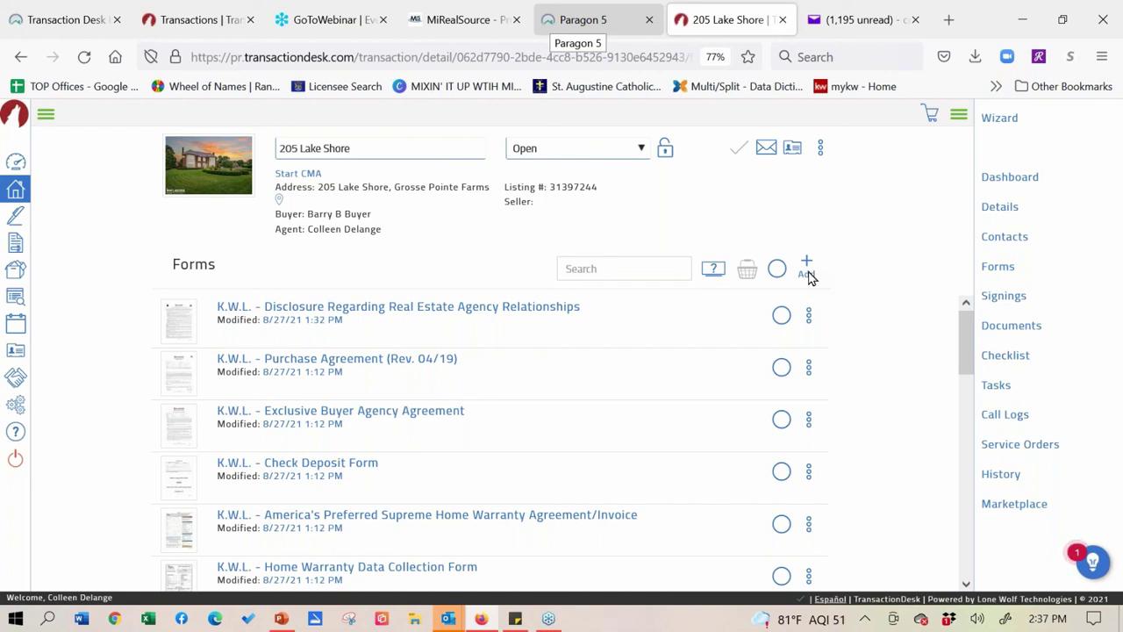
click(809, 367)
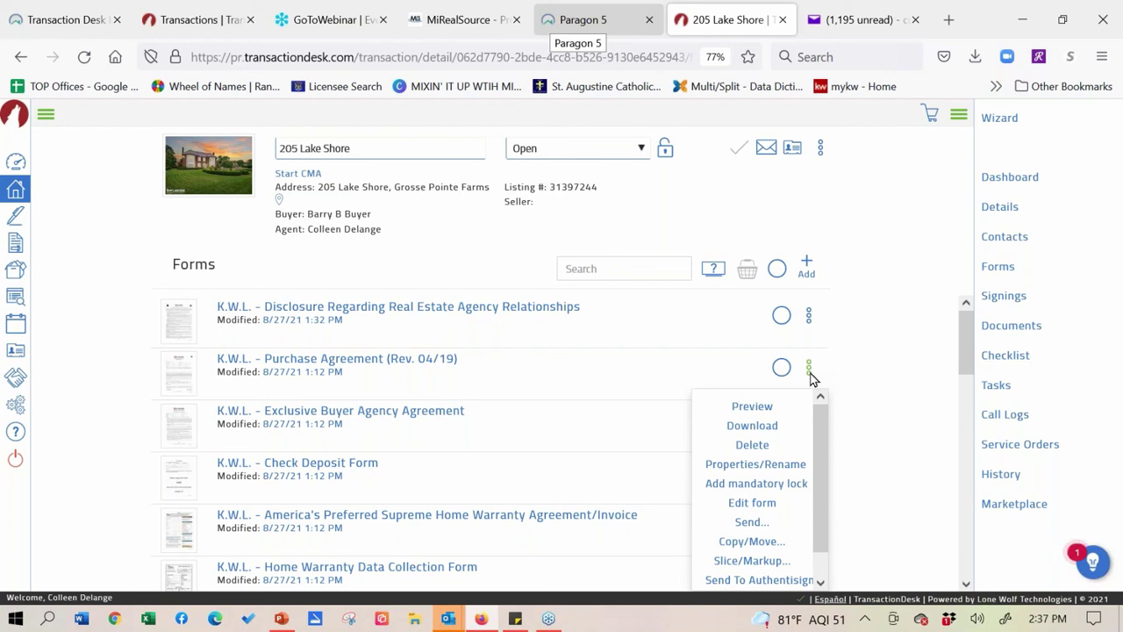
click(762, 562)
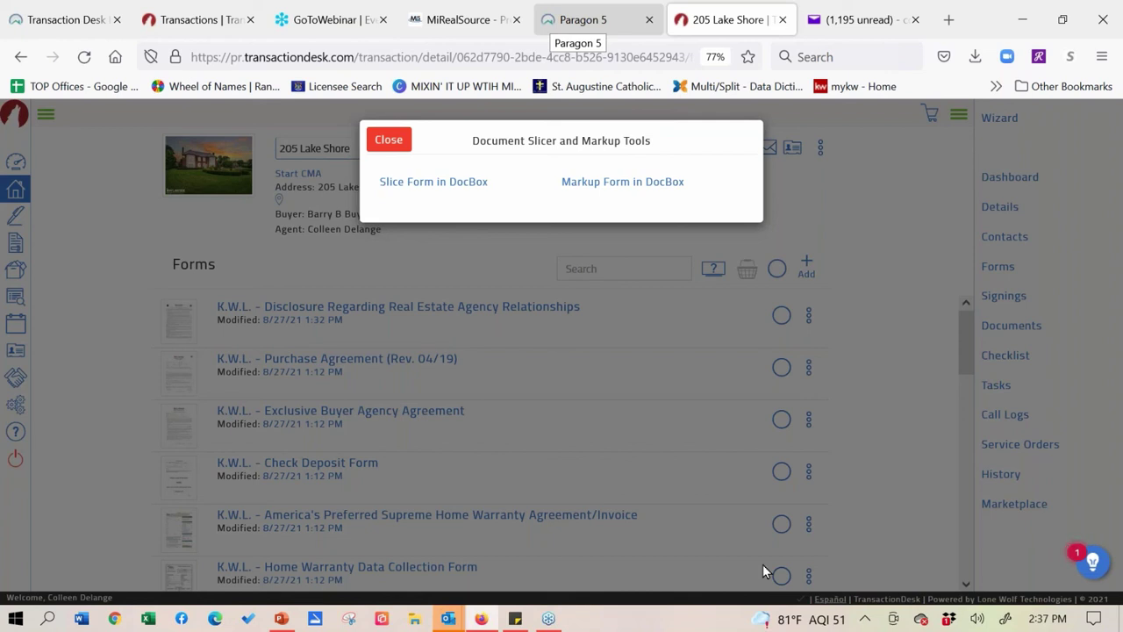
- Open the Purchase Agreement in Markup Form and select the straight line tool
click(618, 184)
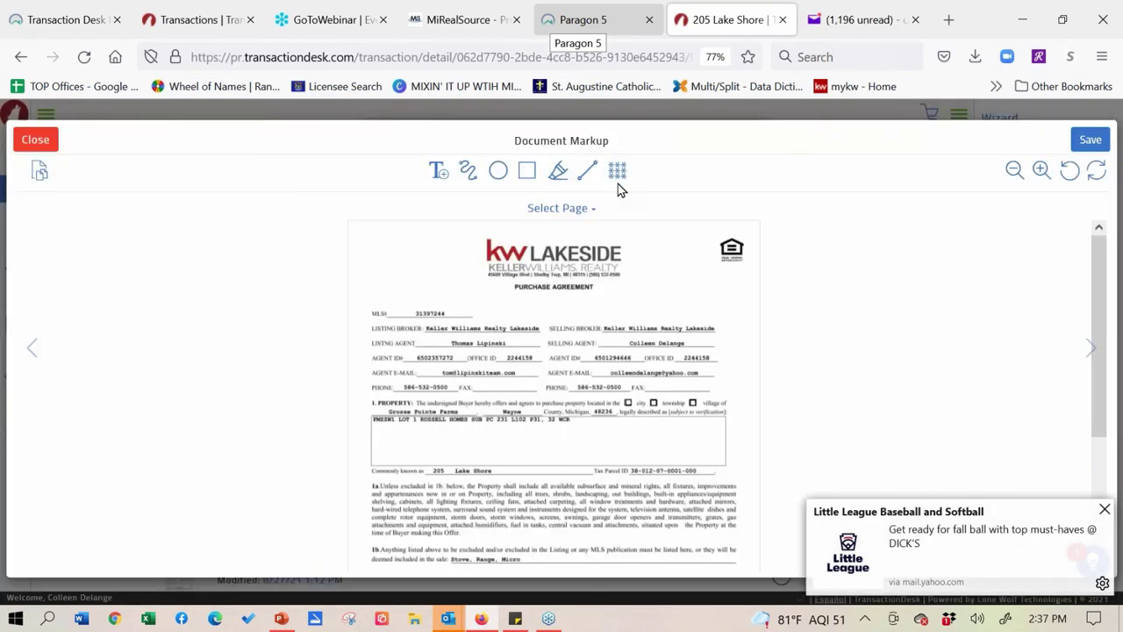
click(588, 170)
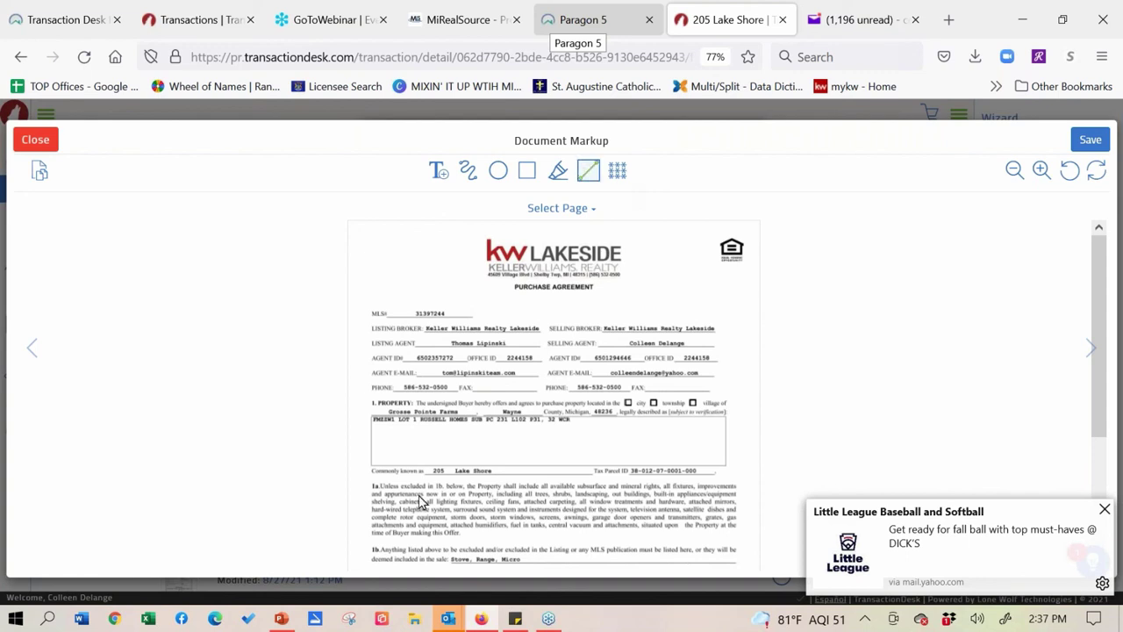
scroll(657, 520, down, 1)
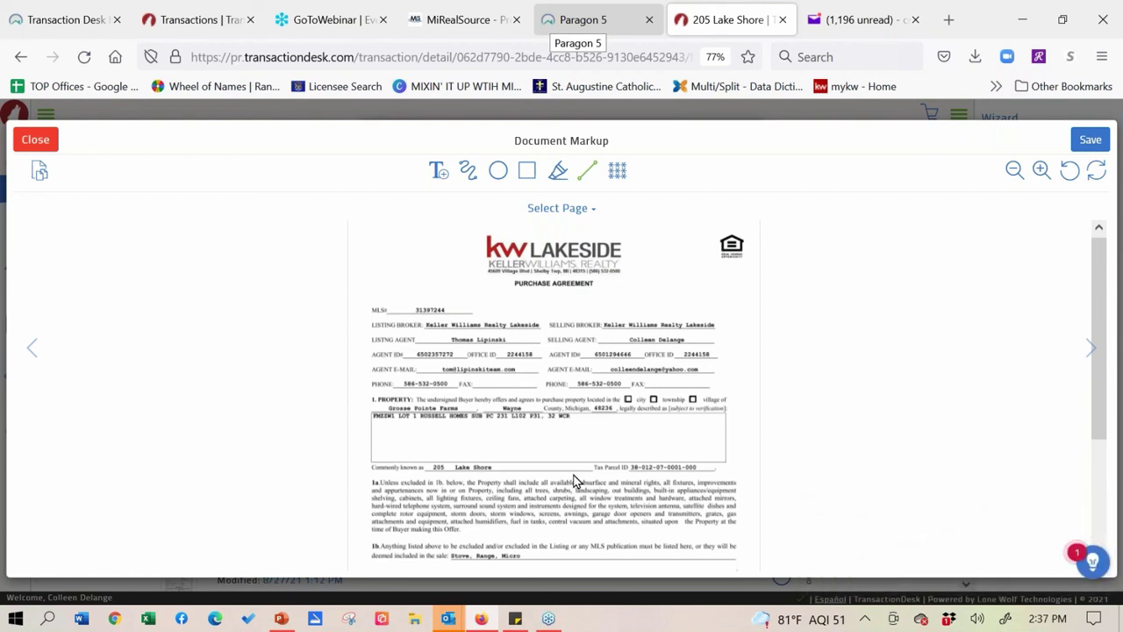
- Switch to the Document Slice Tool, dismissing the save error and choosing not to save changes
click(38, 174)
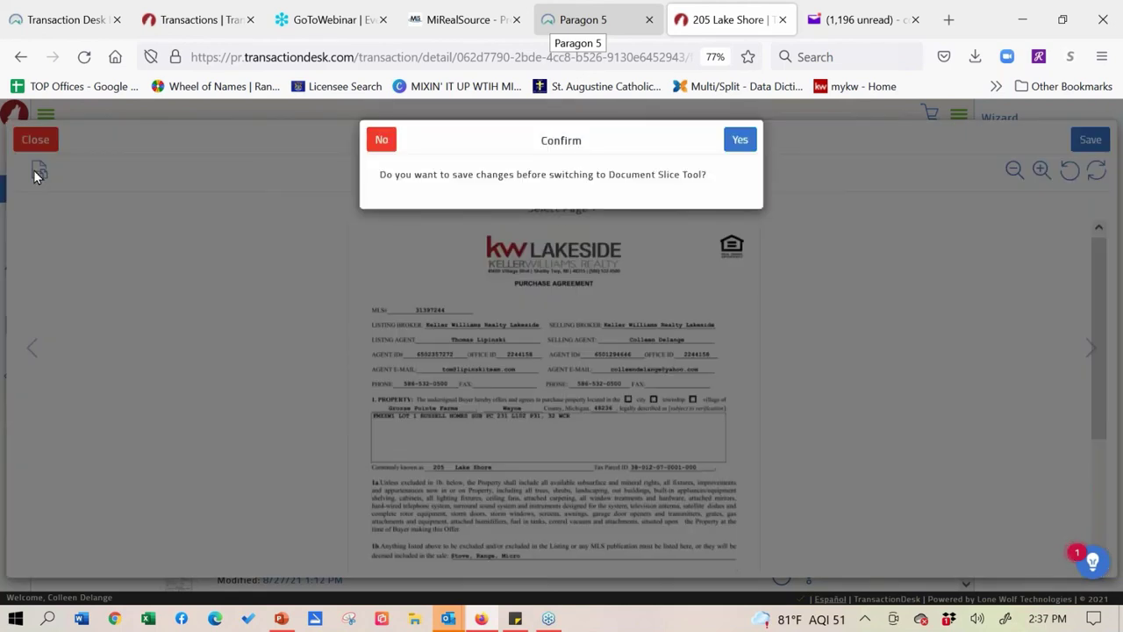
click(745, 149)
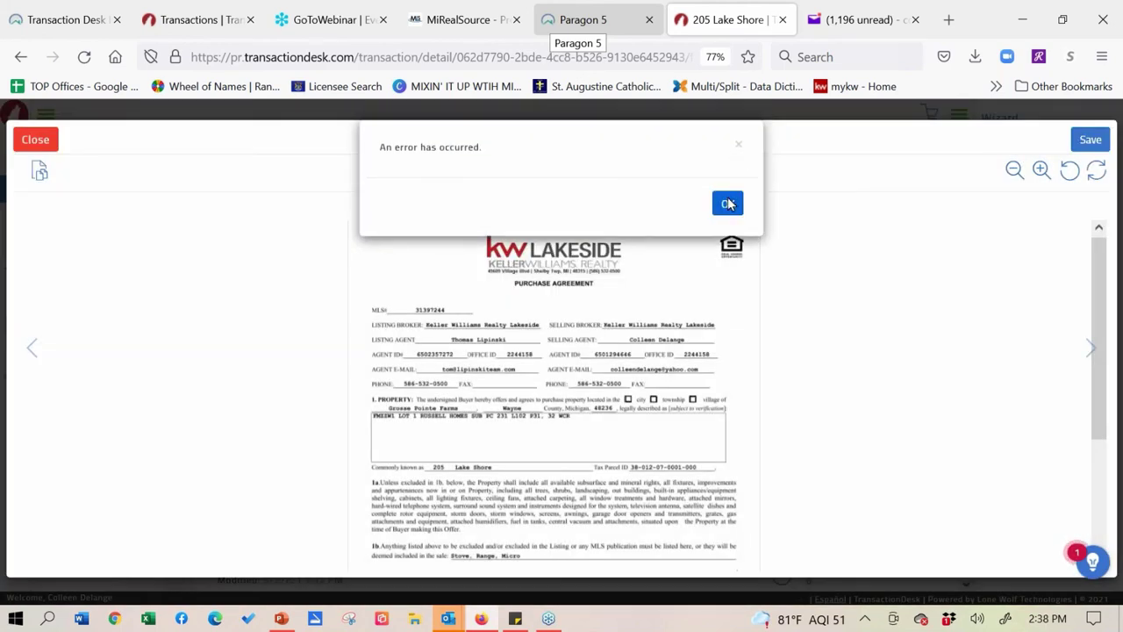
click(729, 201)
click(39, 172)
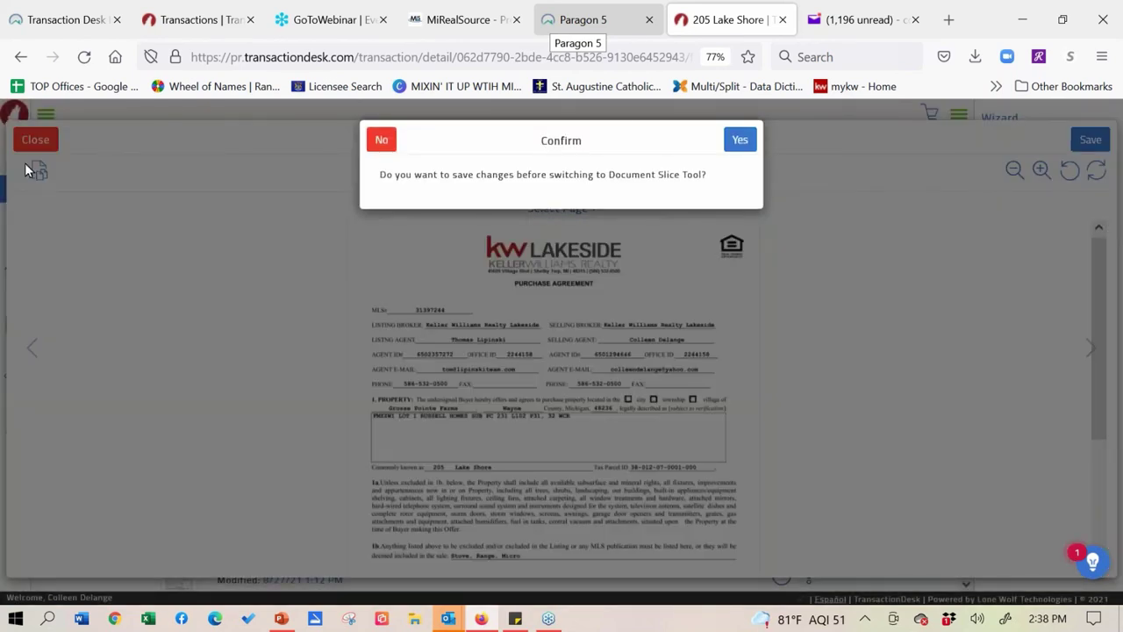
click(382, 142)
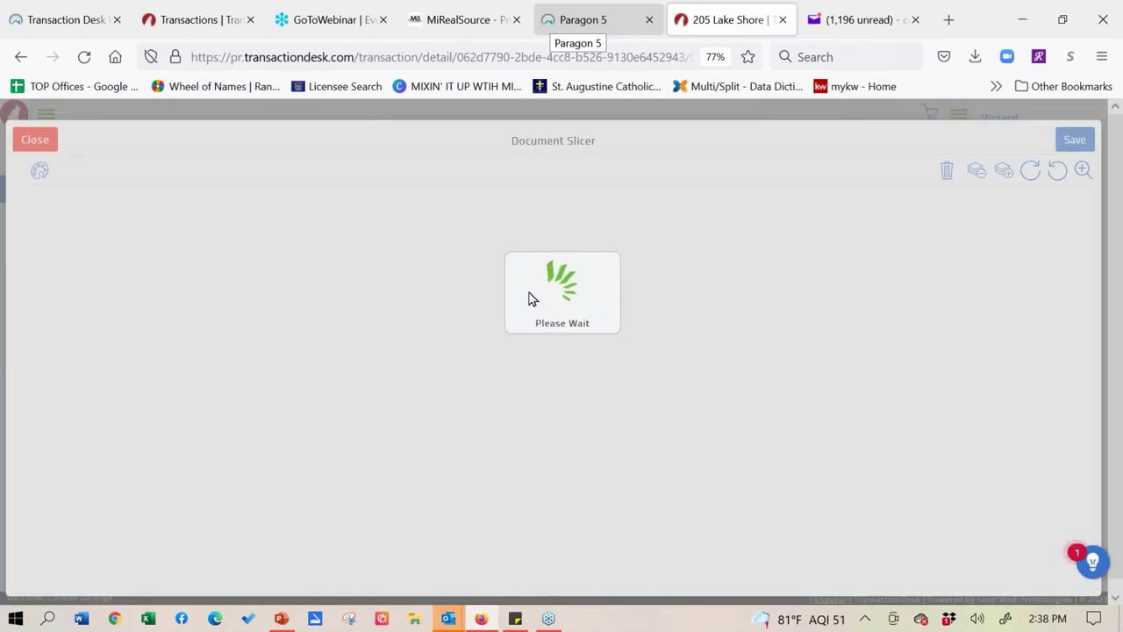
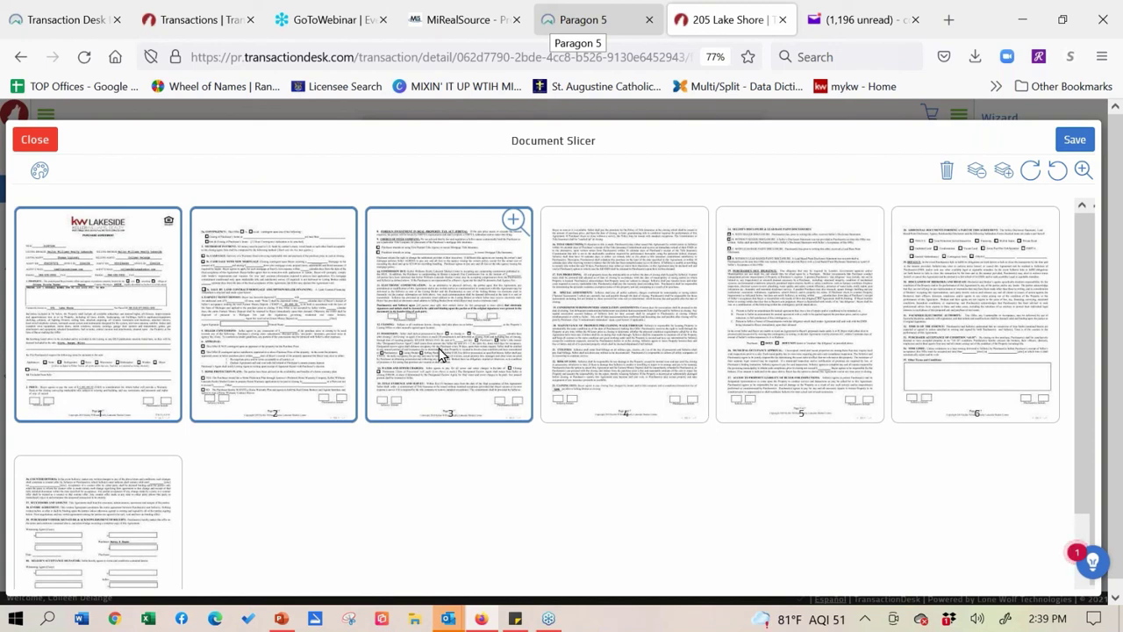
- Open the Save Document dialog in Save As mode for the selected slicer pages
click(1072, 141)
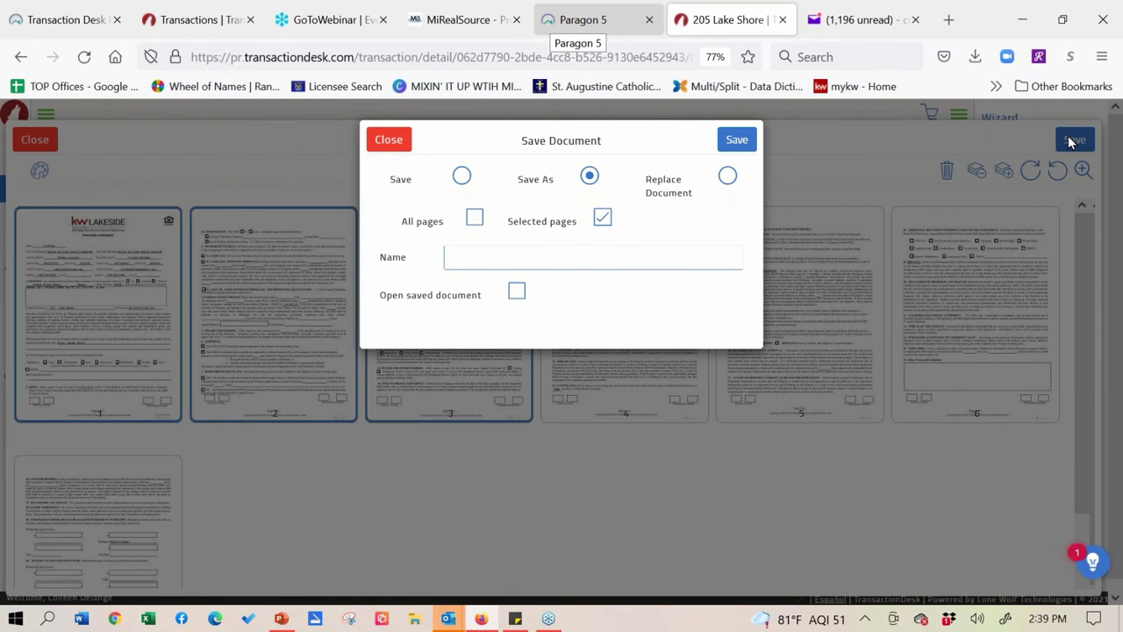
- Save the selected pages as 'Counter Offer Tom' with Open saved document ticked
click(513, 265)
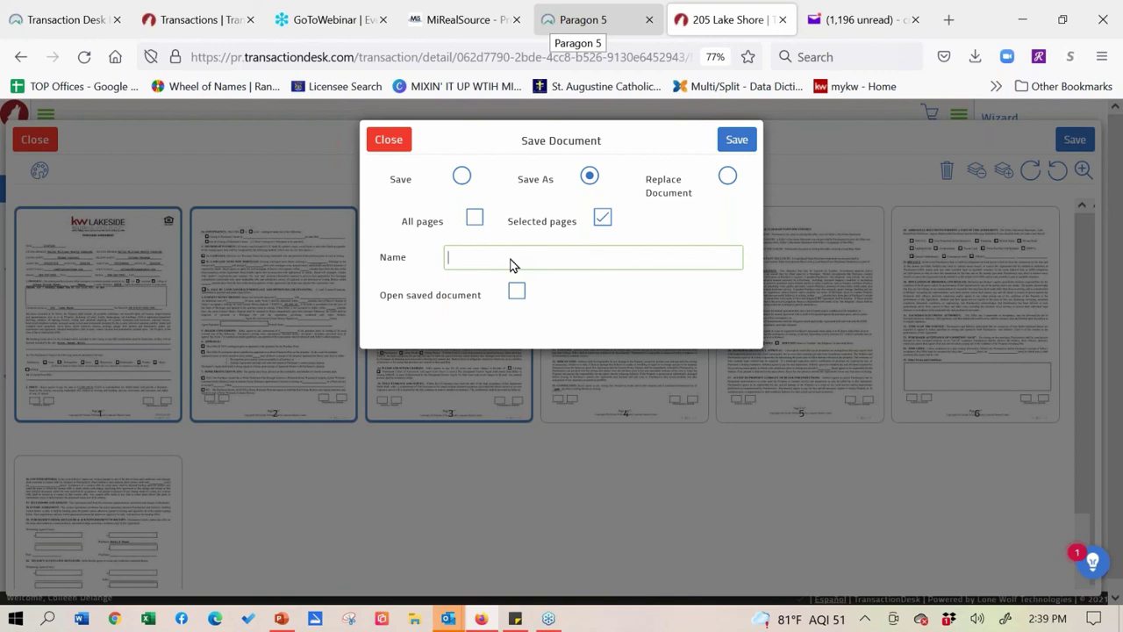
text(Counter )
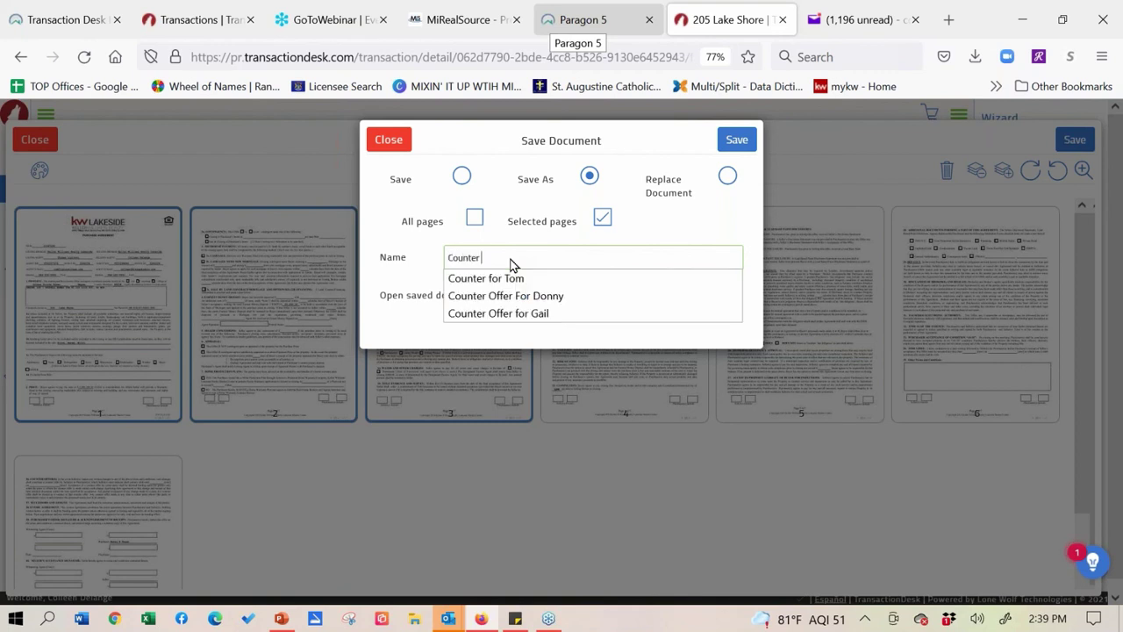
text(Offer)
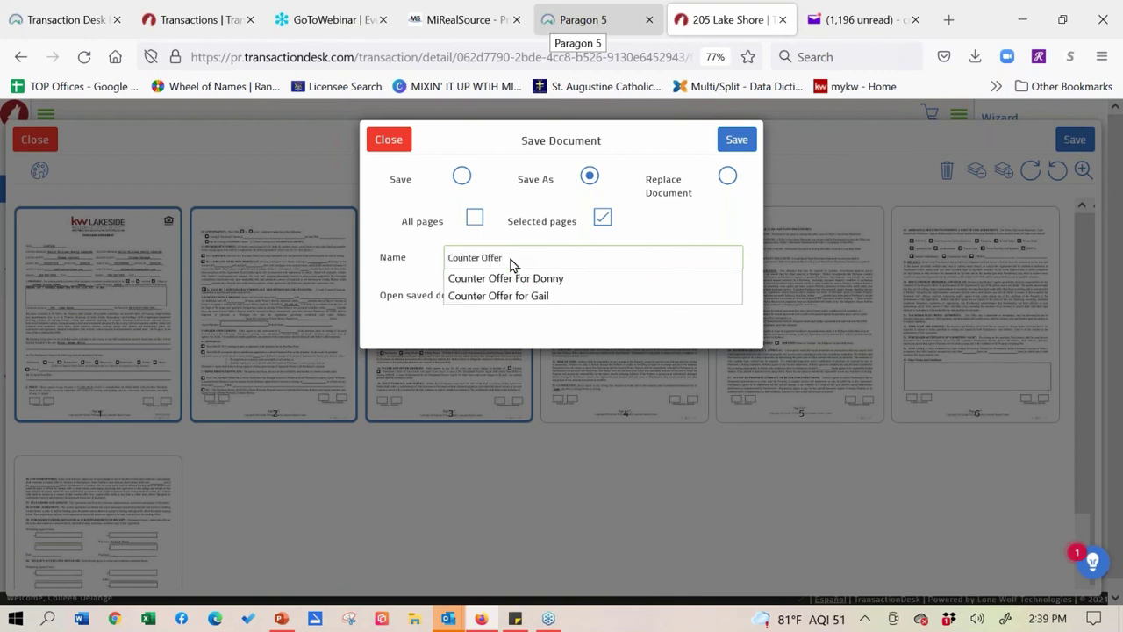
text( Tom)
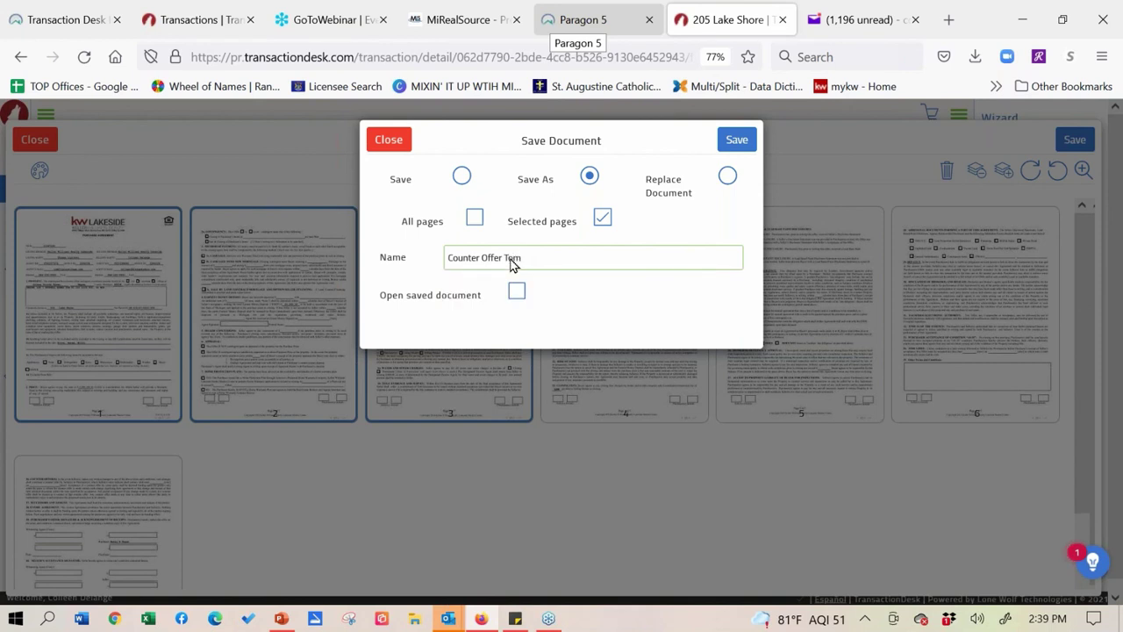
click(519, 294)
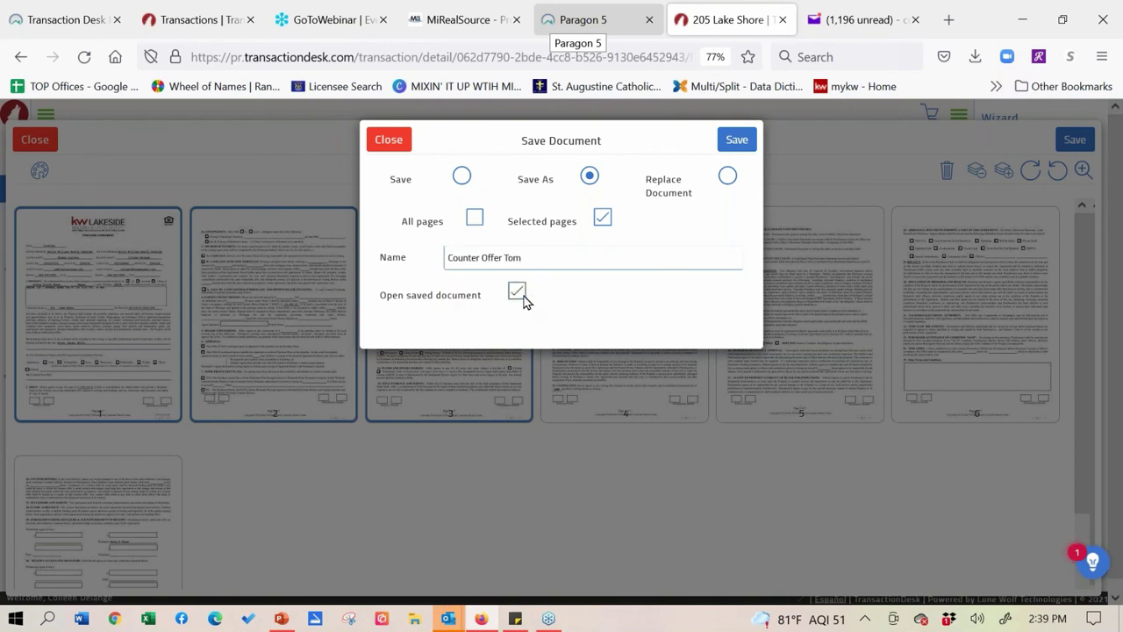
click(748, 143)
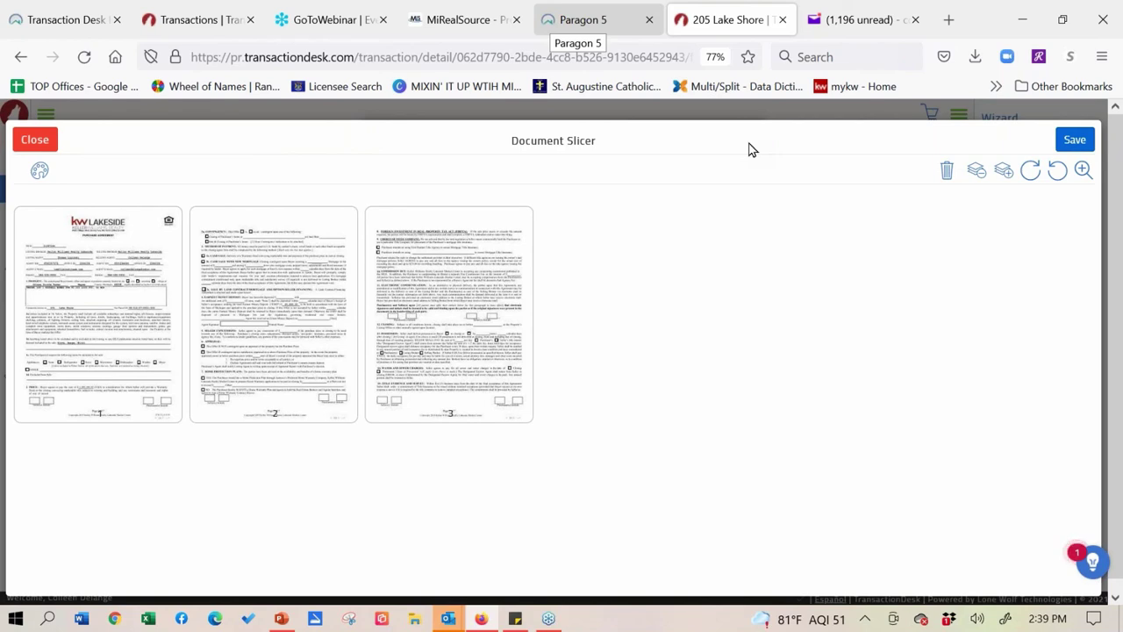
- Close the Document Slicer and show the Documents list containing Counter Offer Tom.pdf
click(52, 142)
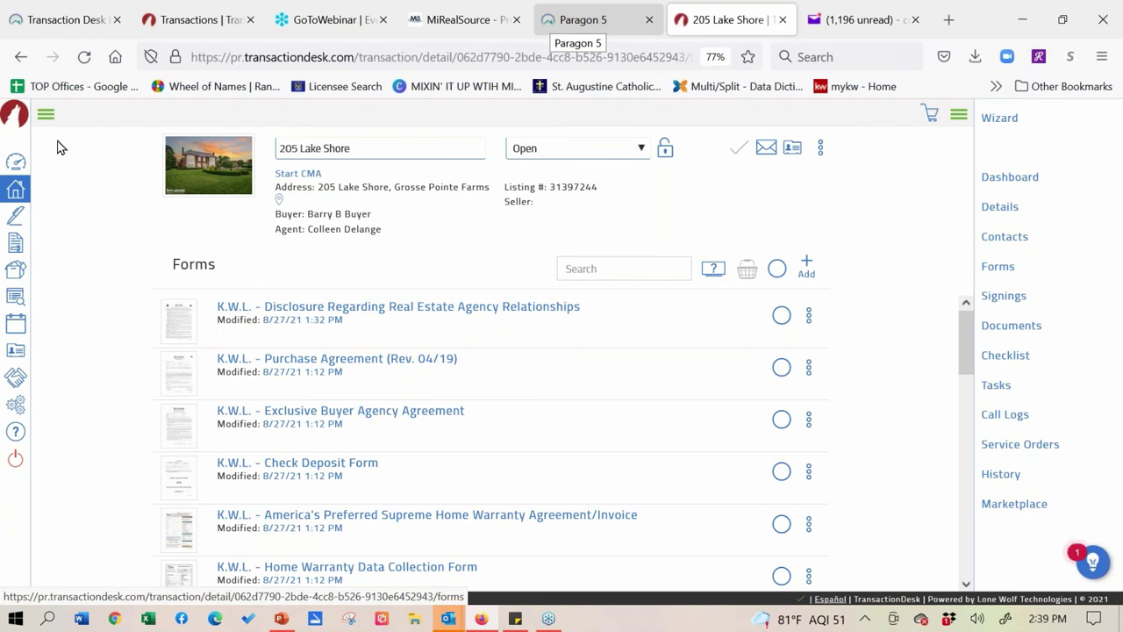
click(1018, 327)
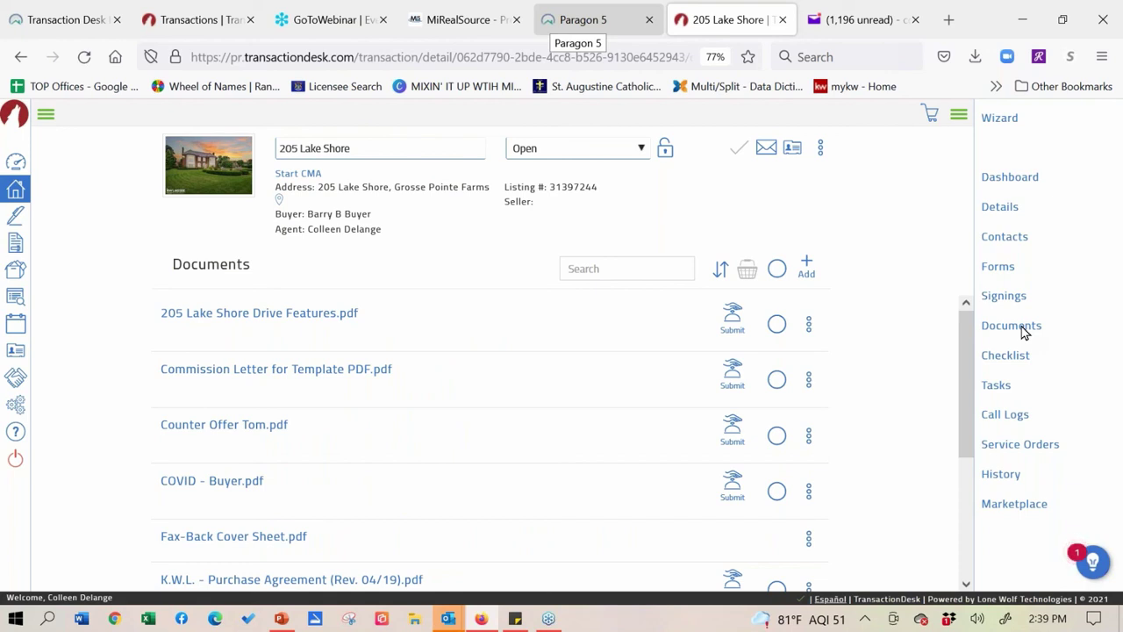
- Check Counter Offer Tom.pdf and open the document basket's Documents tray
click(776, 437)
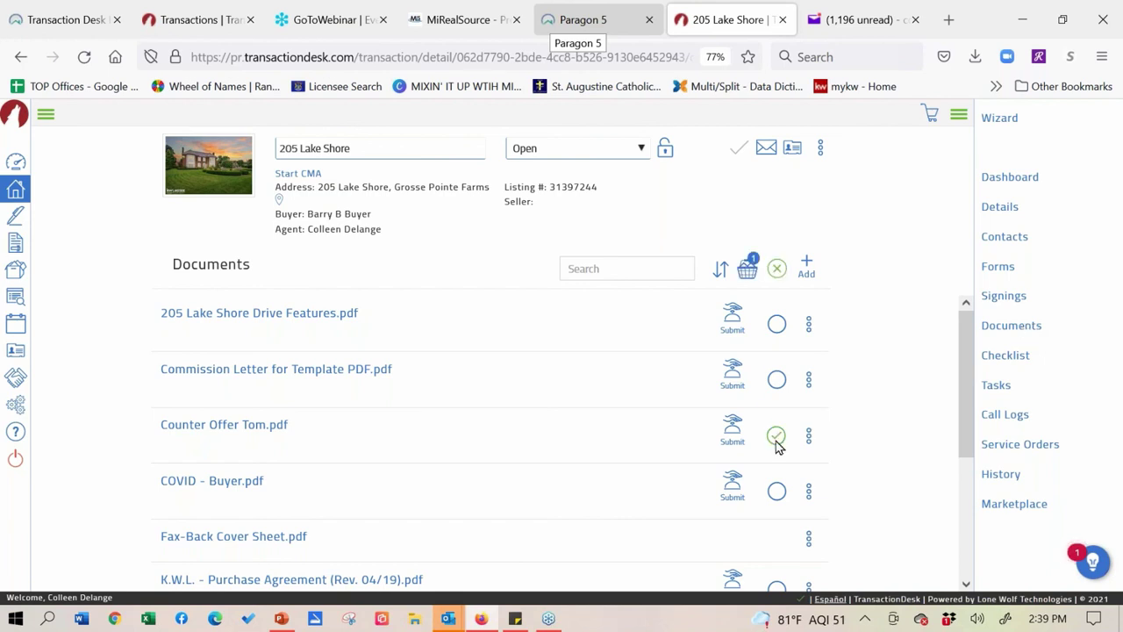
click(748, 272)
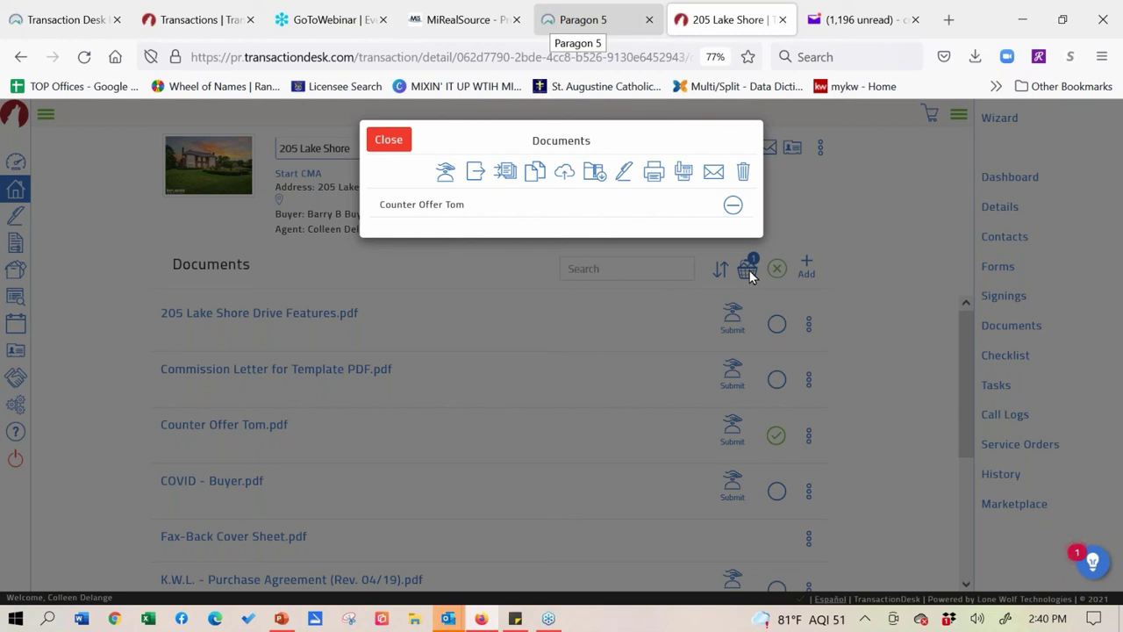
- Switch to the Paragon 5 MLS home page tab
click(611, 24)
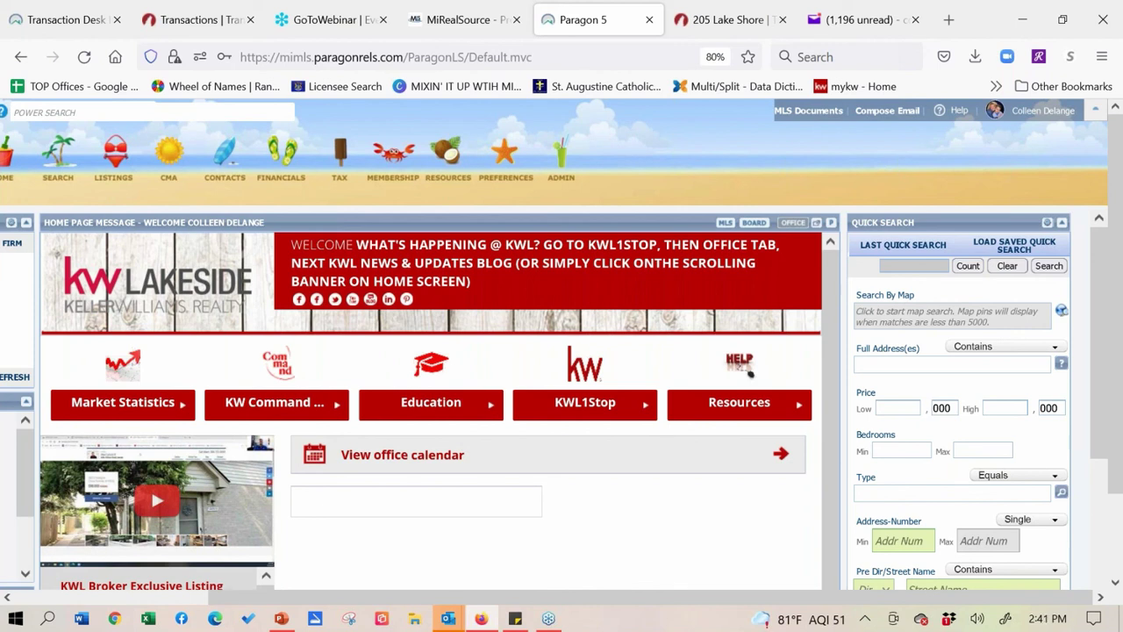
- Find 'MIRS Education - 87 Files' under the MiRealSource MLS Folder in MLS Documents and open it
click(812, 112)
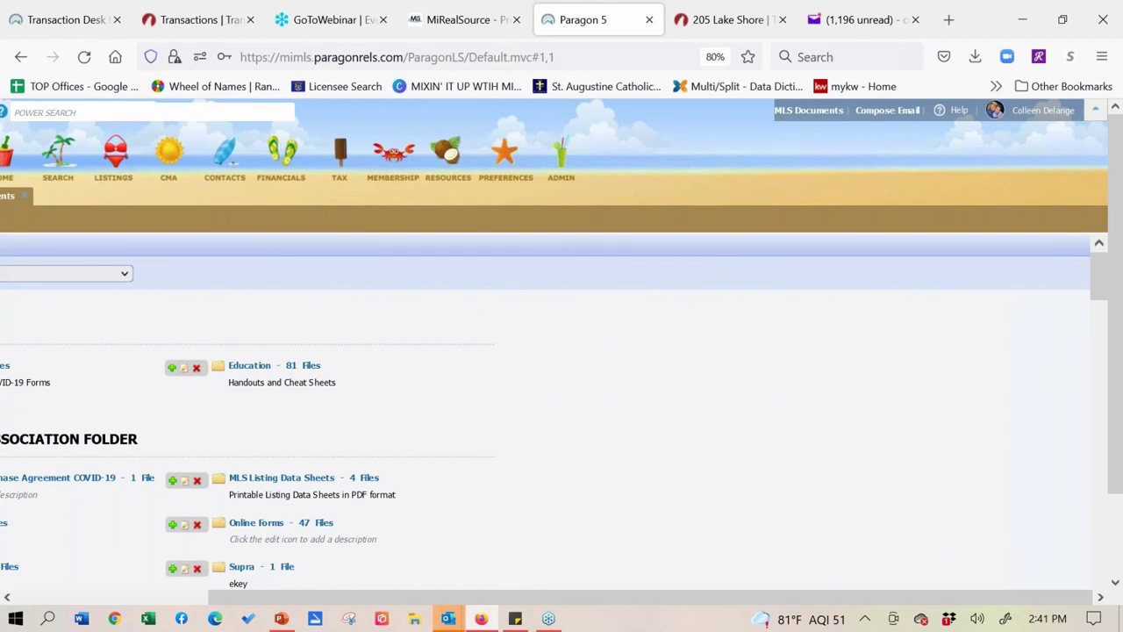
click(215, 369)
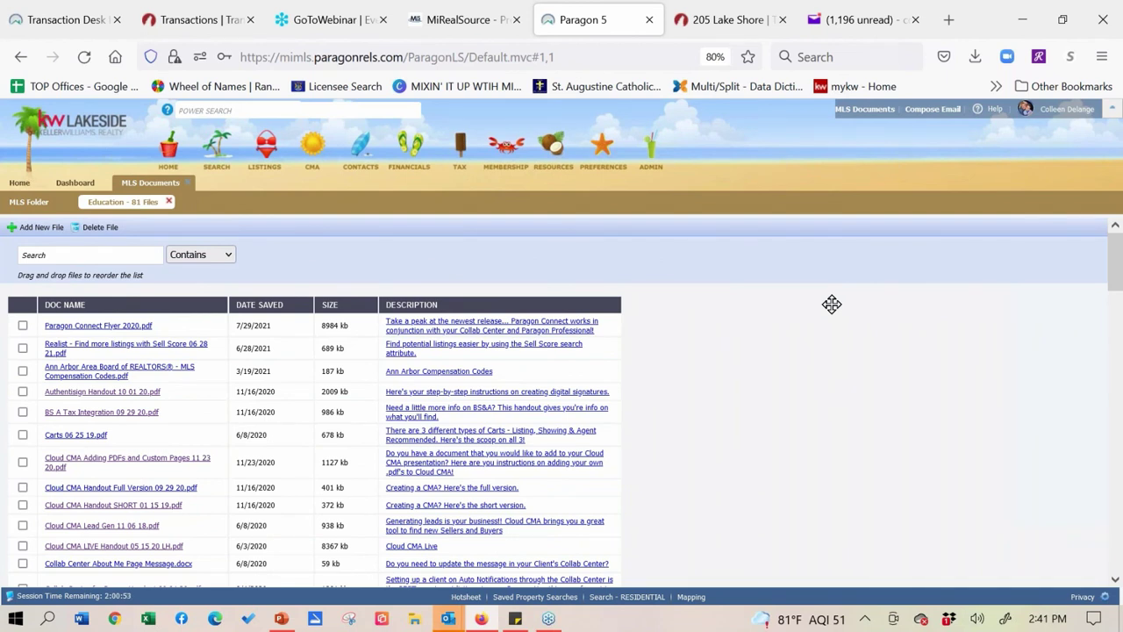
click(186, 190)
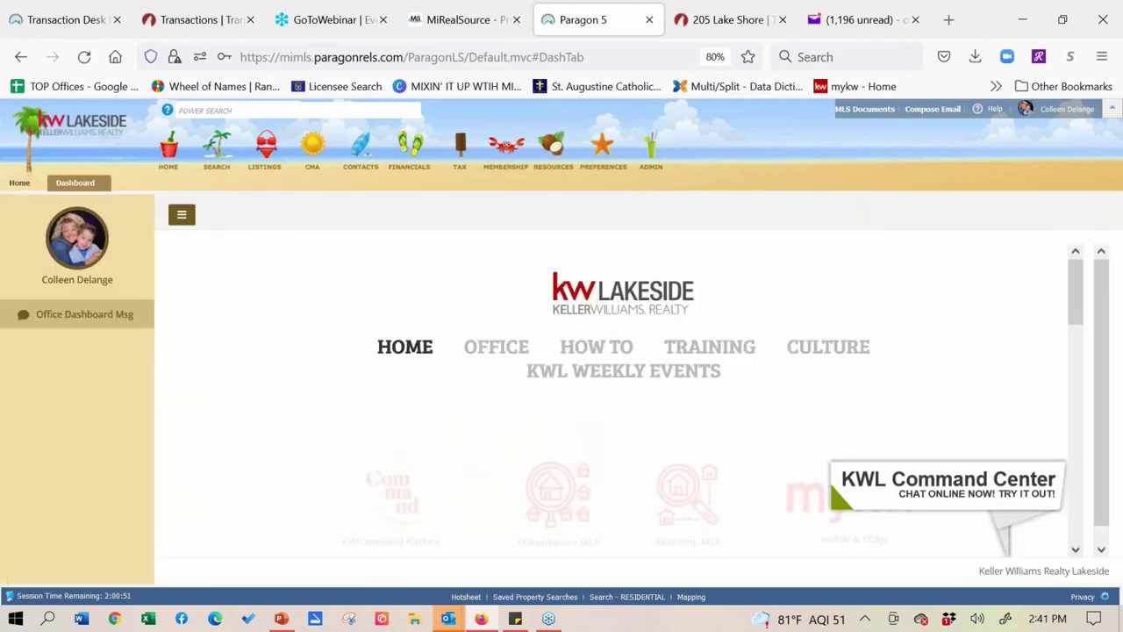
click(865, 111)
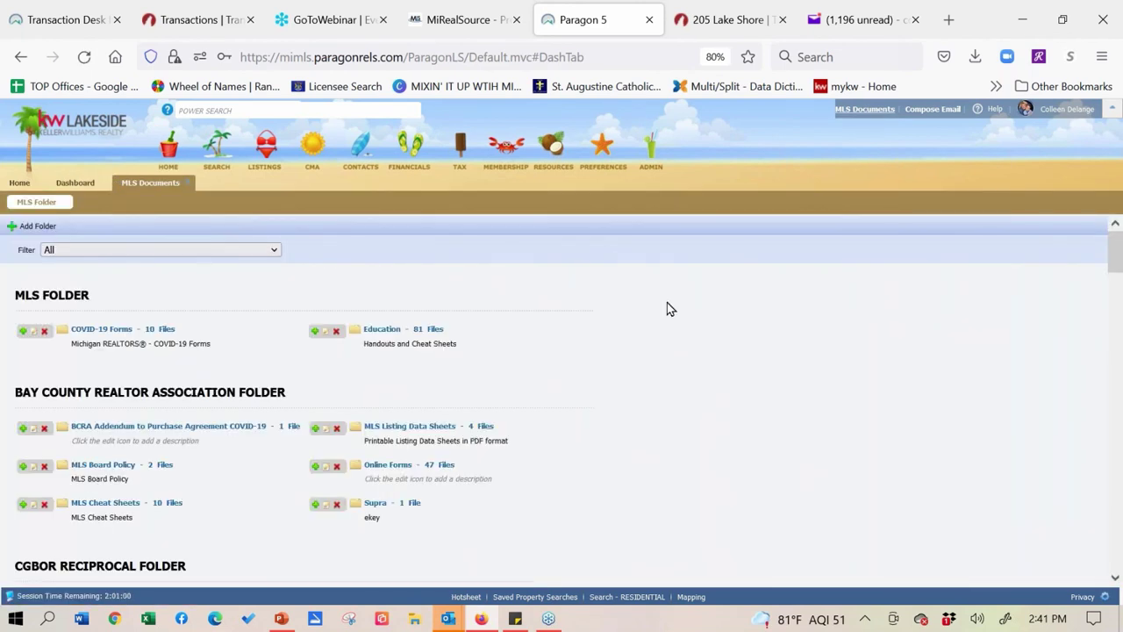
scroll(667, 309, down, 15)
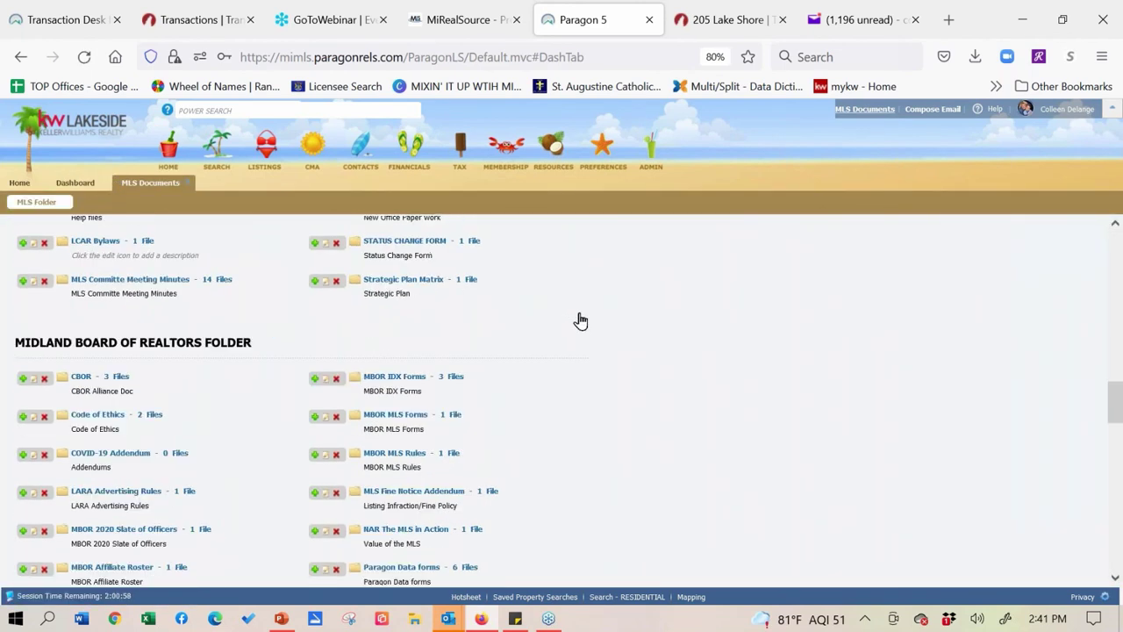
scroll(579, 320, down, 15)
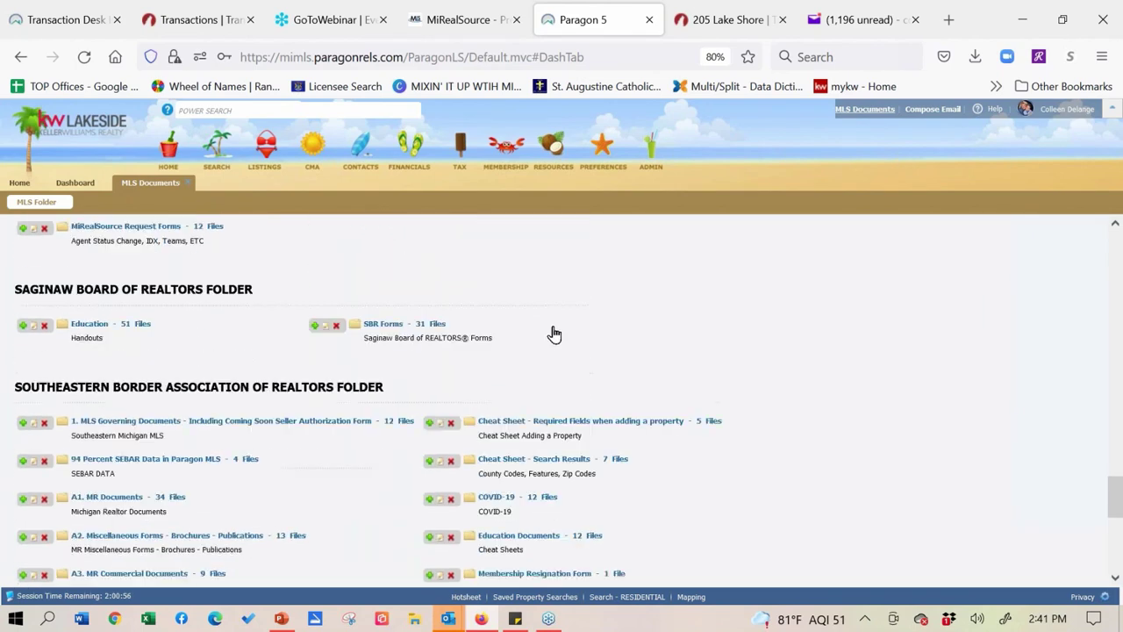
scroll(554, 334, up, 5)
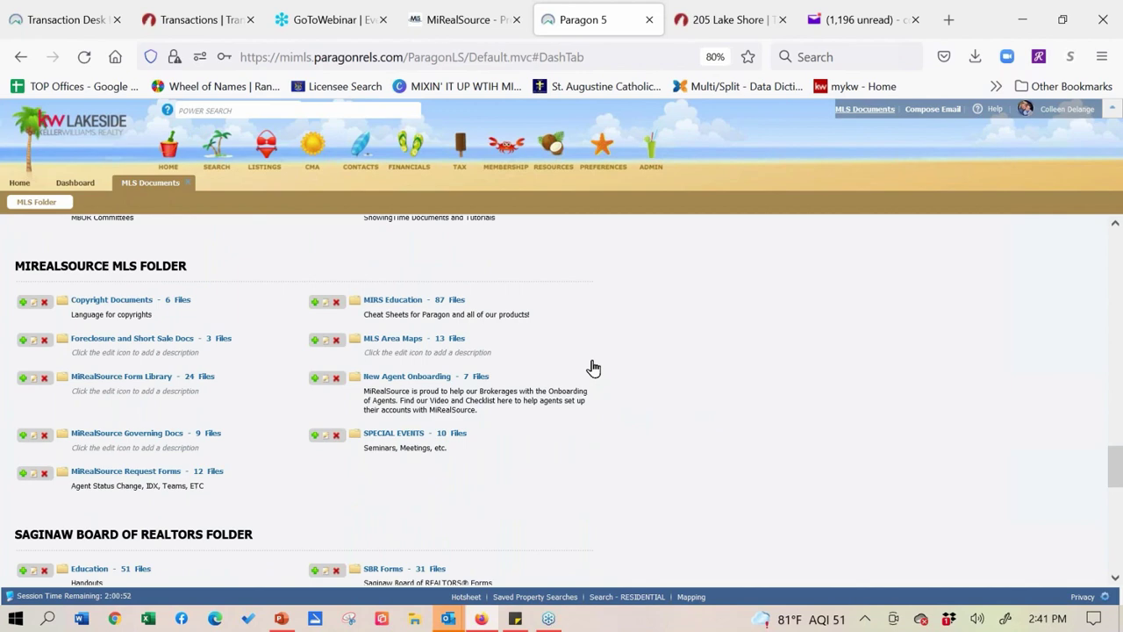
click(408, 300)
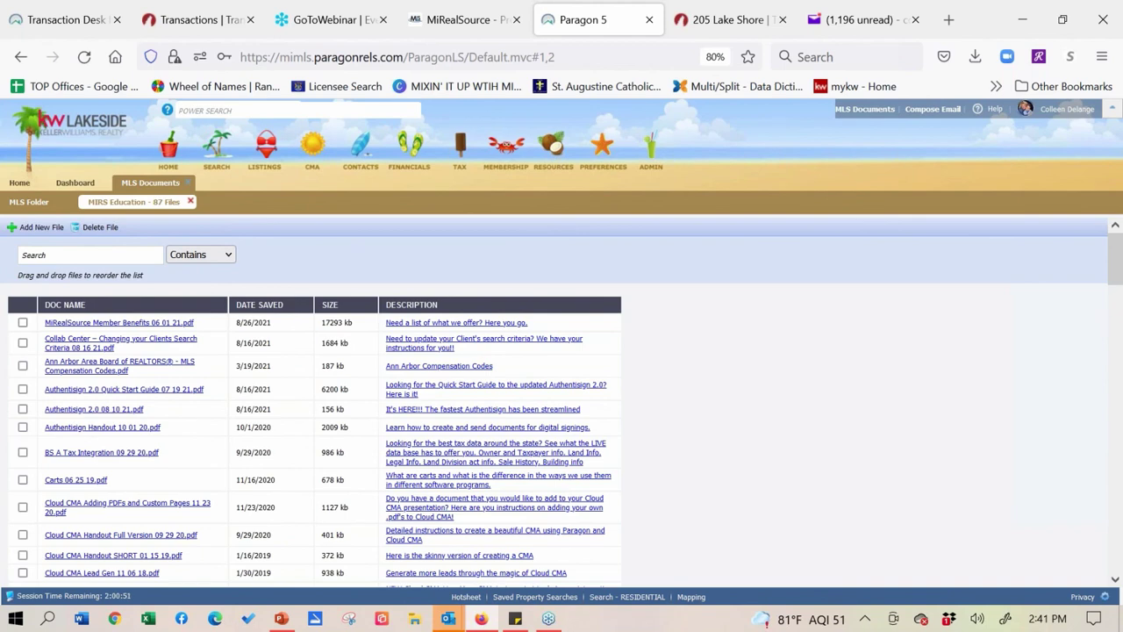
- Enter 'youtube' in the address bar and go to the MIRealSourceMedia YouTube channel
click(389, 55)
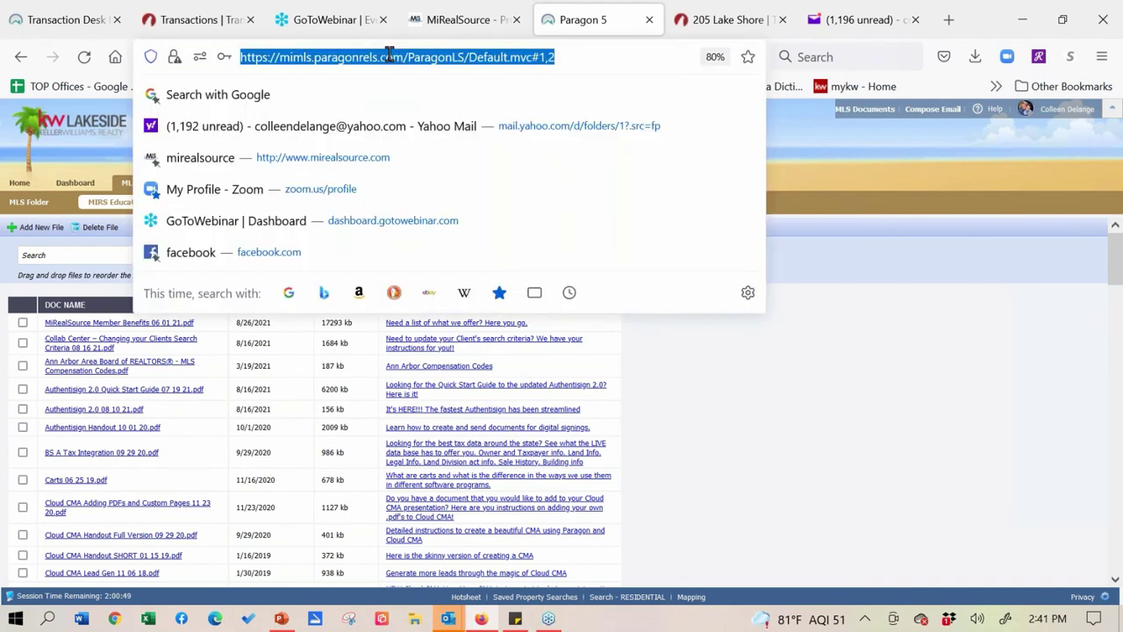
text(yout)
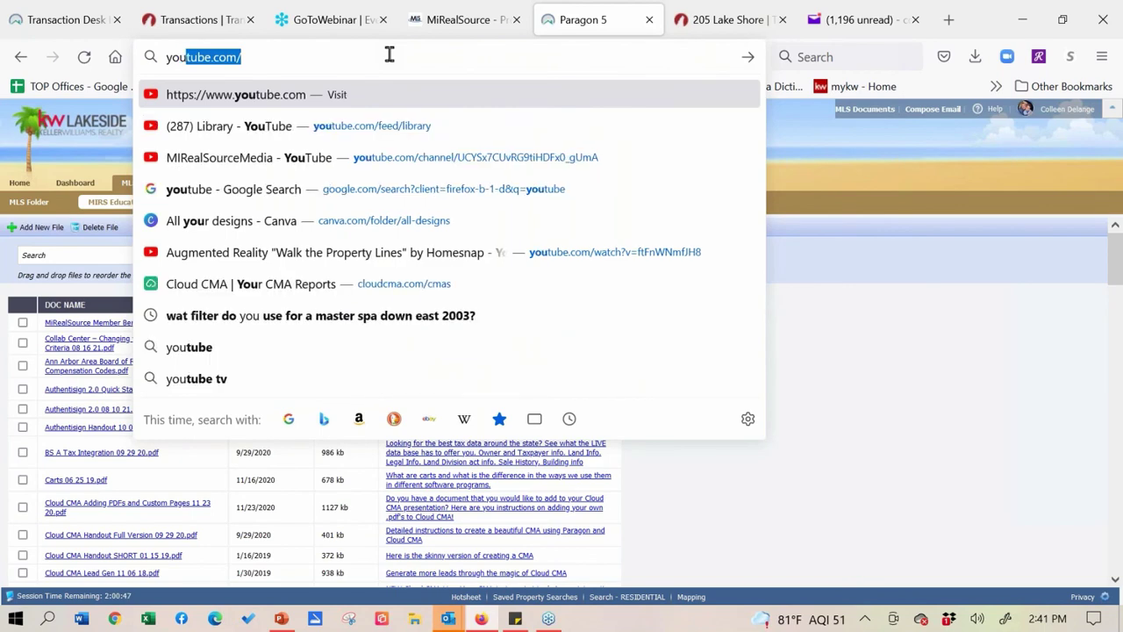
key(BackSpace)
text(ube.com/)
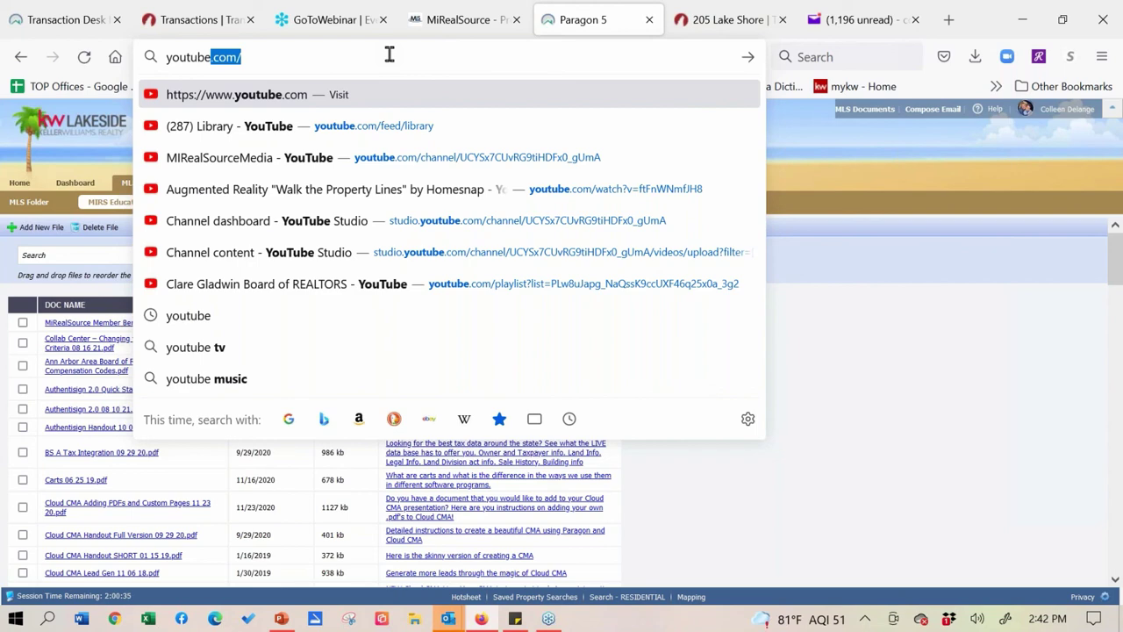
click(258, 165)
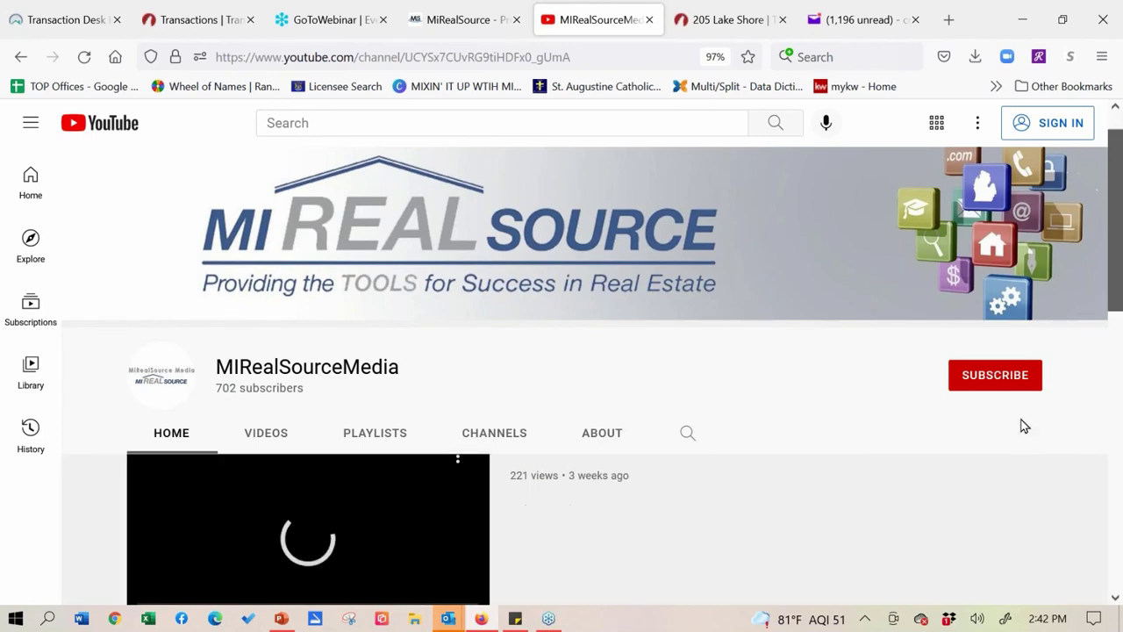
- Open the MIRealSourceMedia channel's PLAYLISTS tab to list its created playlists
scroll(1015, 454, down, 1)
scroll(956, 441, down, 1)
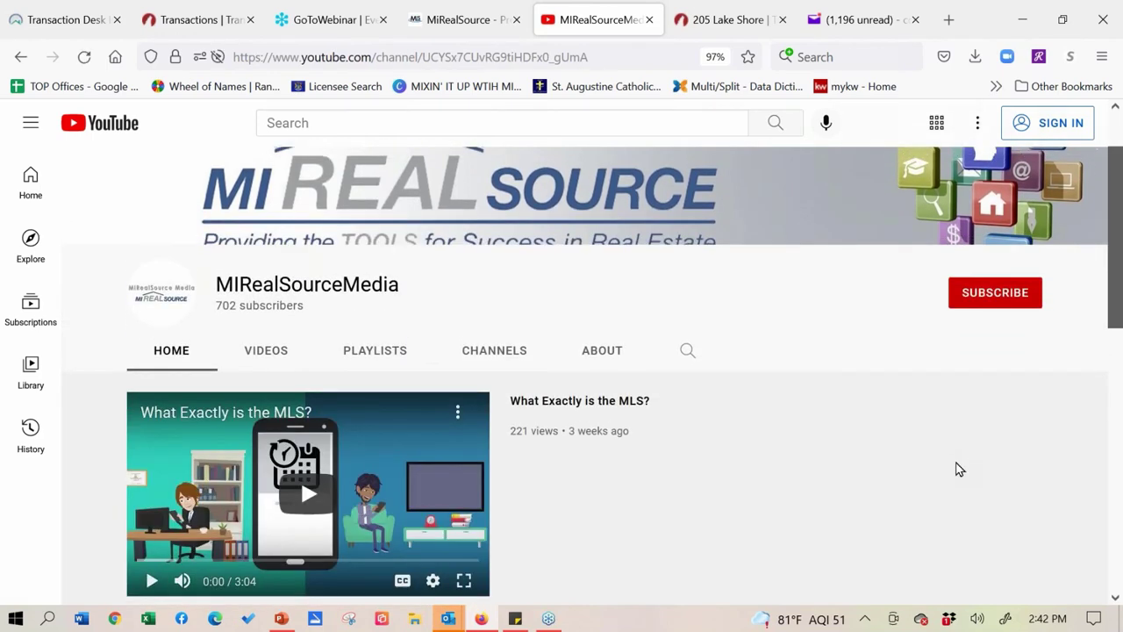
scroll(953, 504, up, 2)
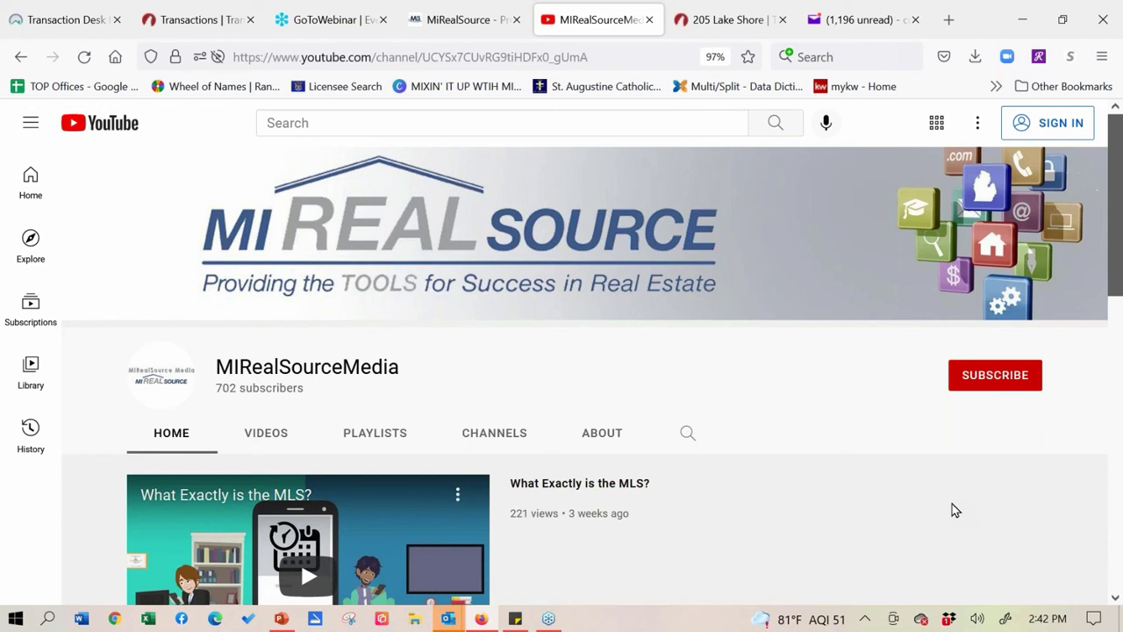
click(384, 439)
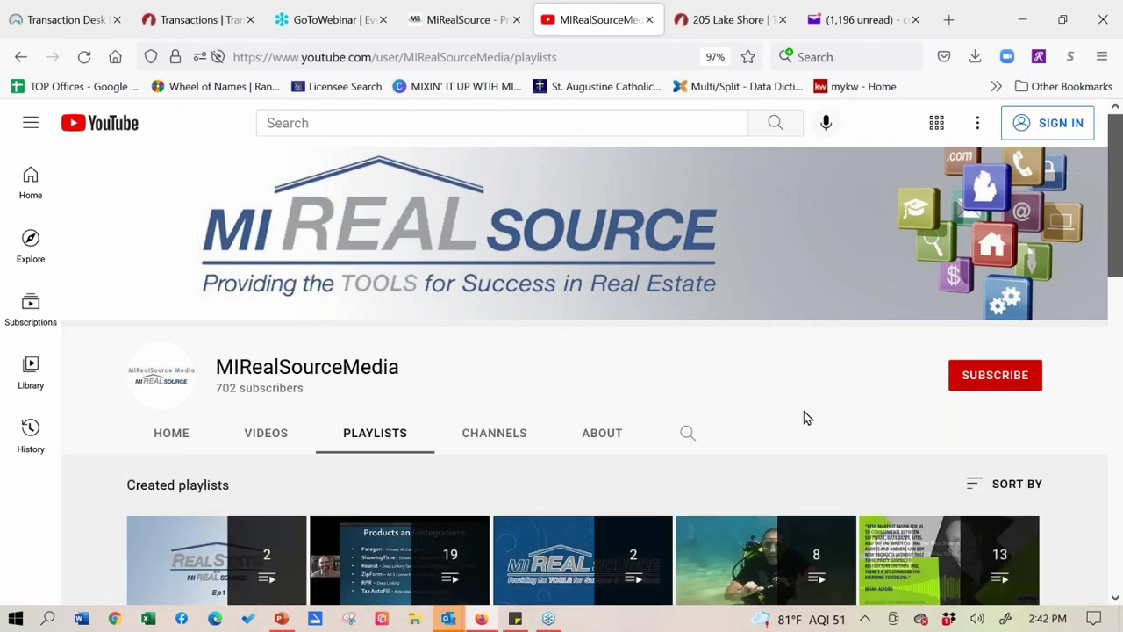
- Scroll through the playlists, then return to the channel's HOME tab
scroll(808, 395, down, 5)
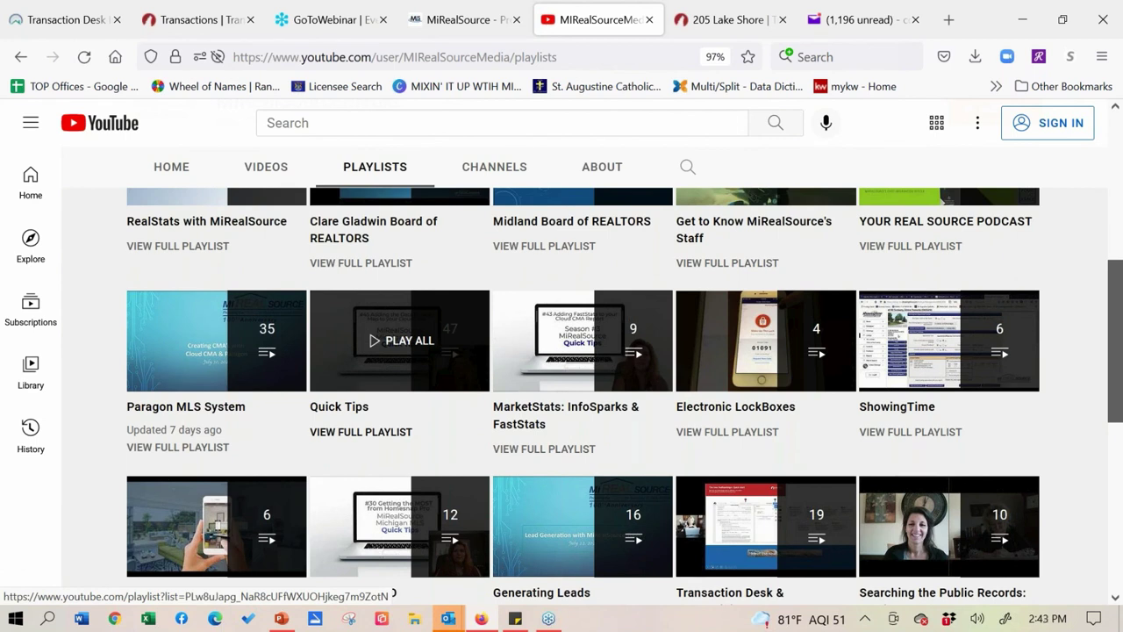
scroll(1096, 436, down, 3)
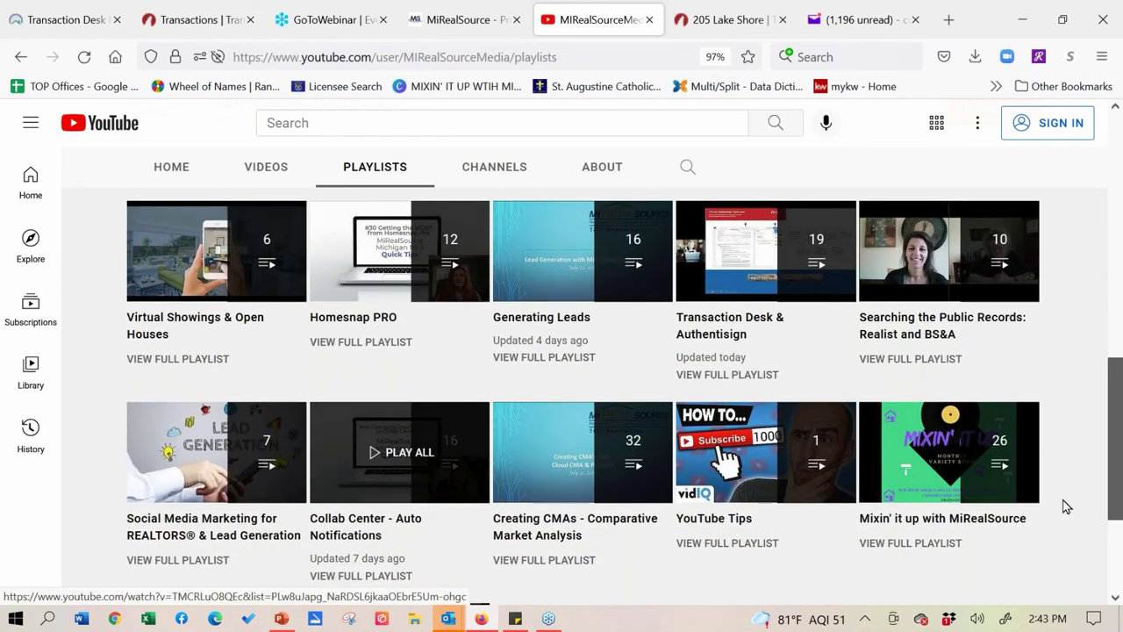
scroll(1063, 509, up, 3)
scroll(1062, 514, up, 5)
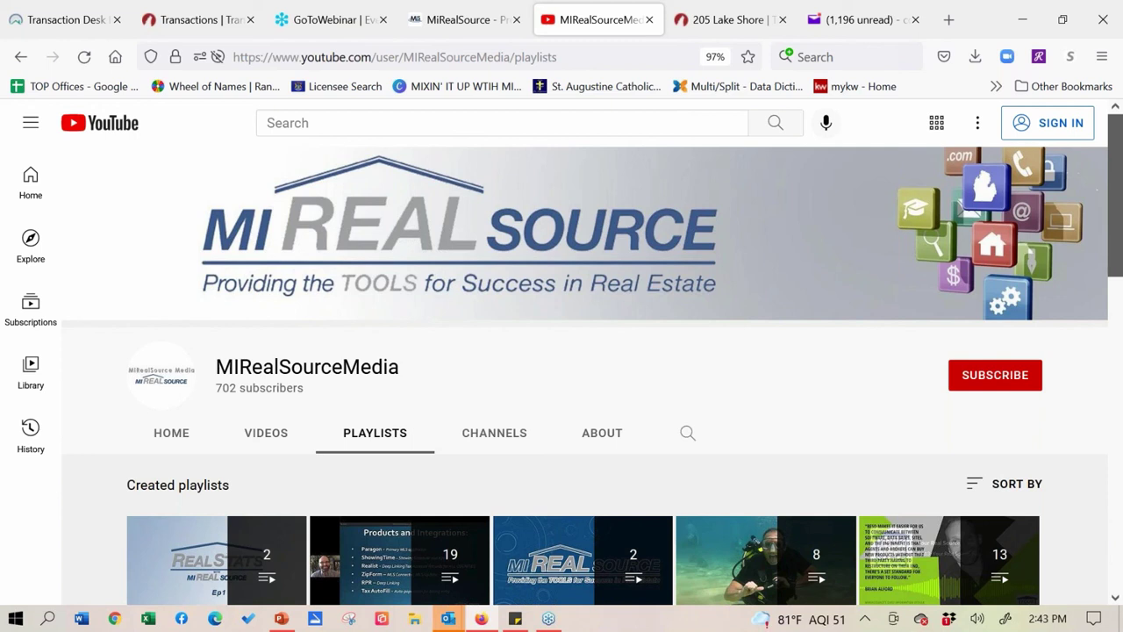
click(172, 448)
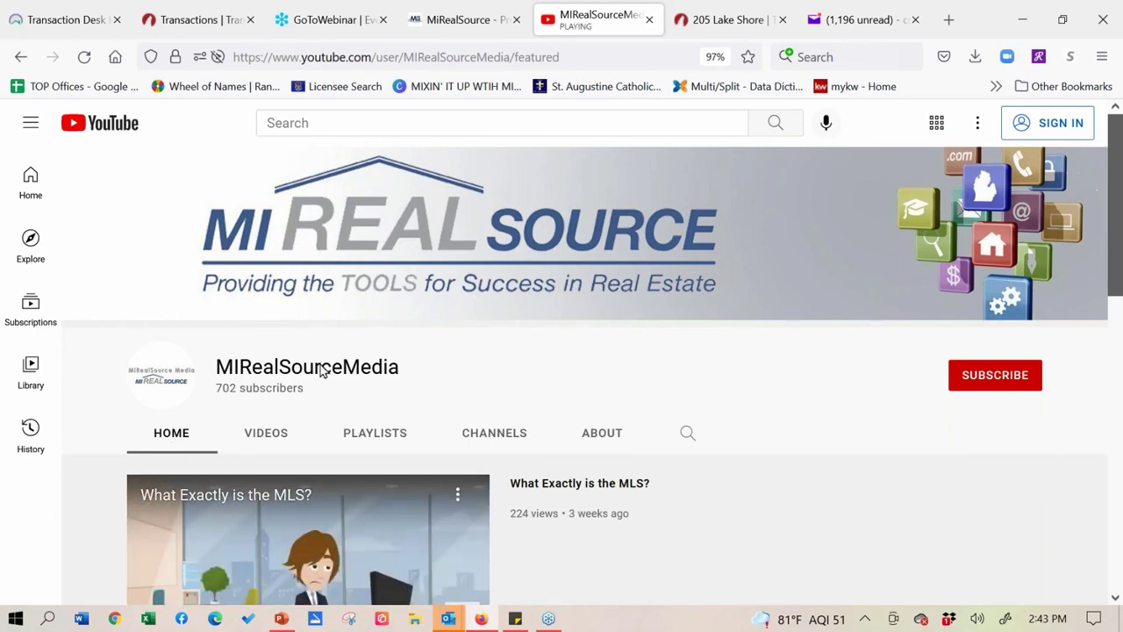
- Pause the featured video 'What Exactly is the MLS?'
scroll(340, 293, down, 1)
scroll(340, 294, down, 3)
click(151, 413)
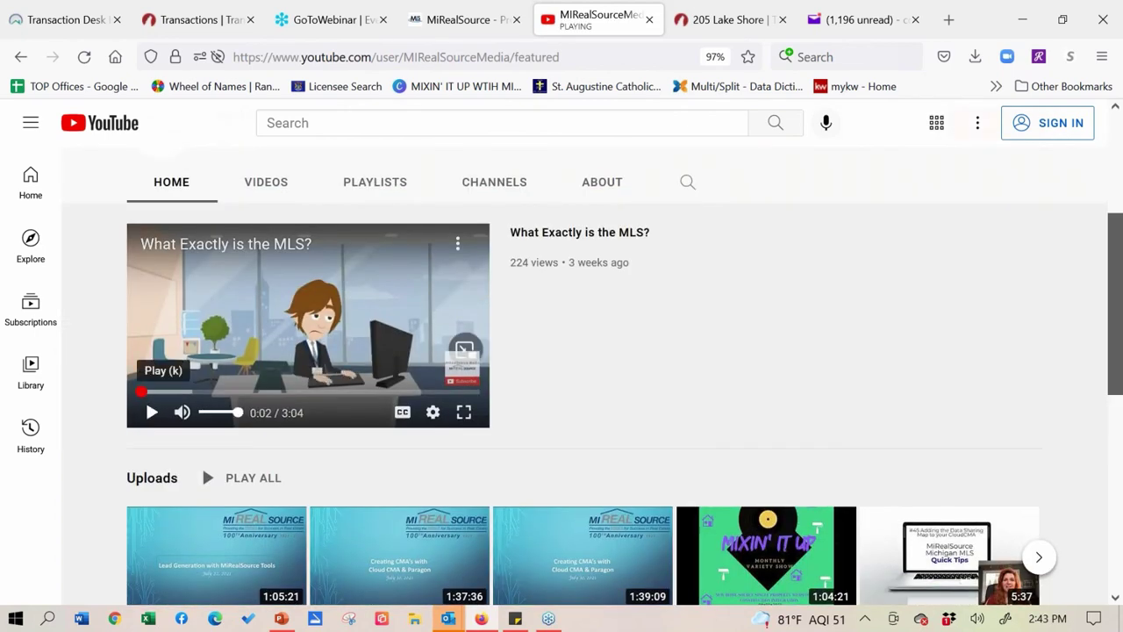